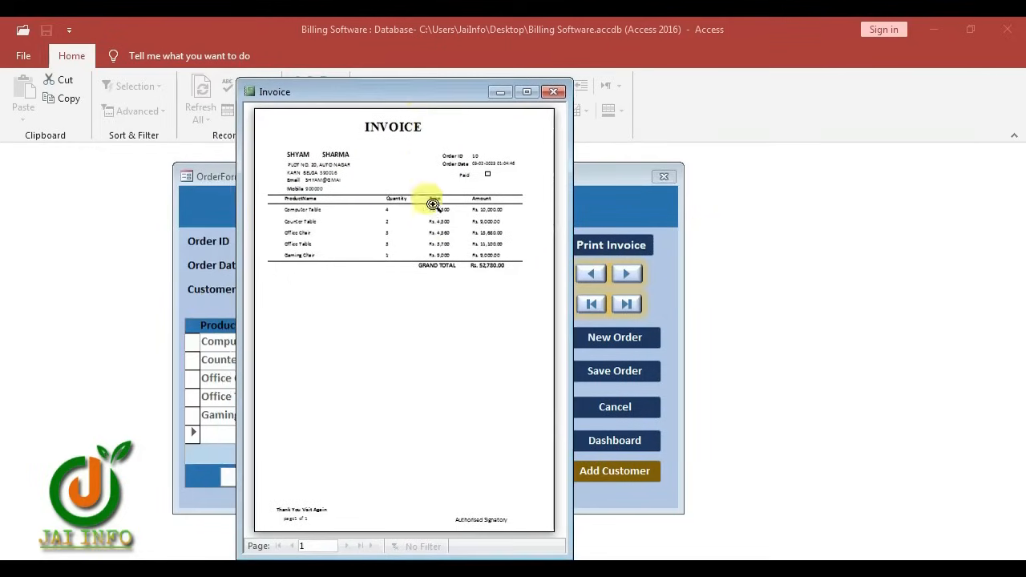
# Enlarge the order 10 invoice preview, then zoom and scroll to read its products and Rs. 52,780.00 total
pyautogui.moveTo(573, 75); pyautogui.dragTo(723, 65)
pyautogui.click(504, 156)
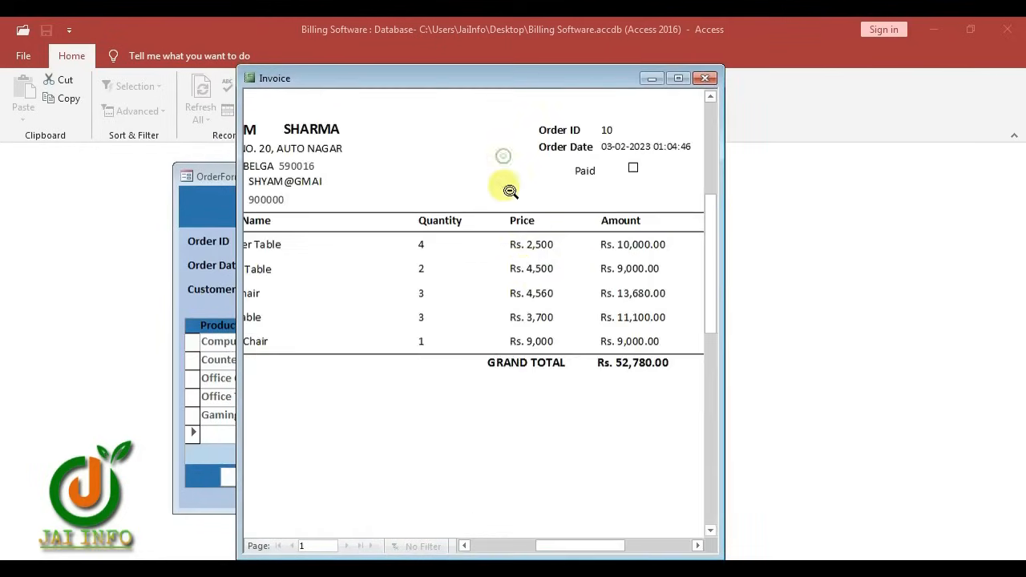
pyautogui.click(294, 232)
pyautogui.click(367, 211)
pyautogui.moveTo(710, 264)
pyautogui.mouseDown()
pyautogui.moveTo(711, 230)
pyautogui.moveTo(719, 252)
pyautogui.mouseUp()
pyautogui.moveTo(580, 550); pyautogui.dragTo(603, 545)
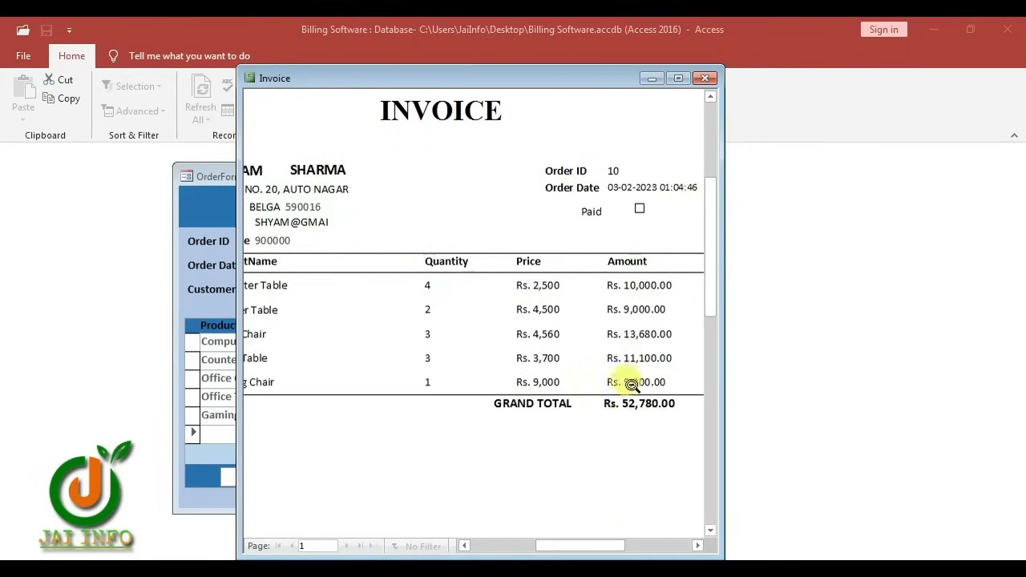
pyautogui.moveTo(706, 298); pyautogui.dragTo(707, 469)
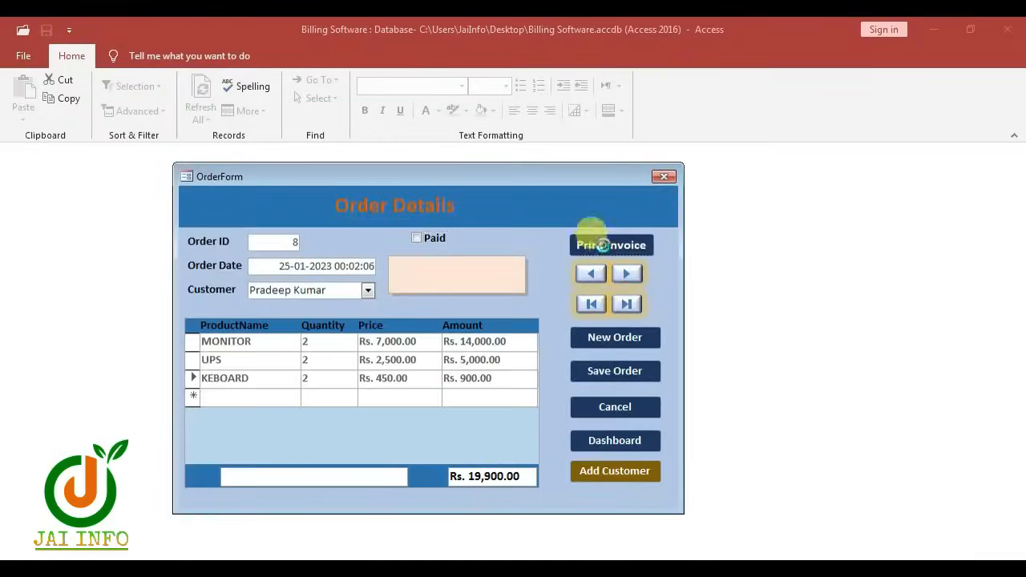
# Open the order 8 invoice preview and move its window higher up
pyautogui.click(588, 244)
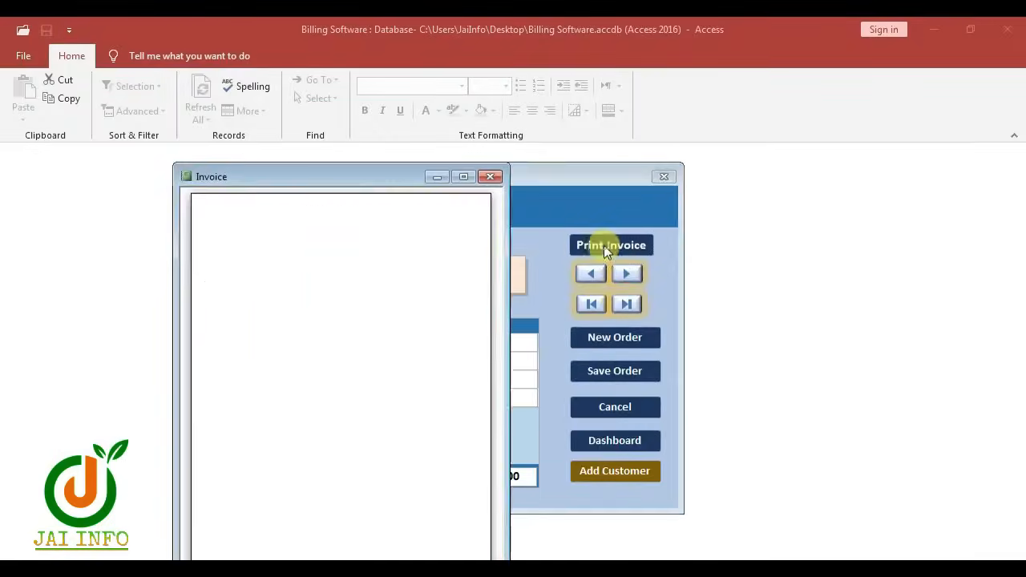
pyautogui.click(342, 297)
pyautogui.click(449, 222)
pyautogui.moveTo(366, 178); pyautogui.dragTo(378, 98)
# Zoom in on the invoice's customer details and signatory area, scrolling across the page
pyautogui.click(259, 149)
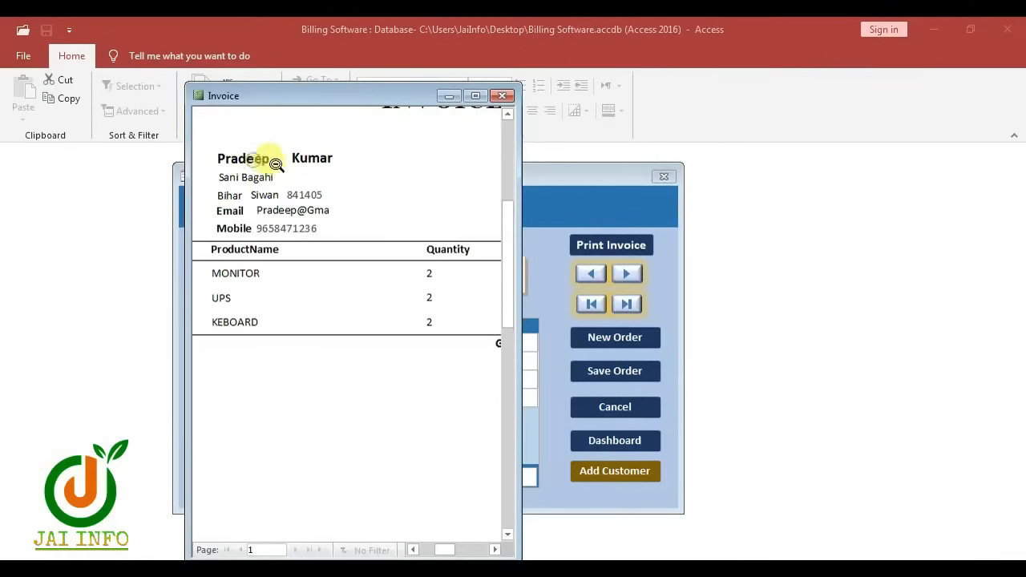
pyautogui.moveTo(445, 550); pyautogui.dragTo(460, 550)
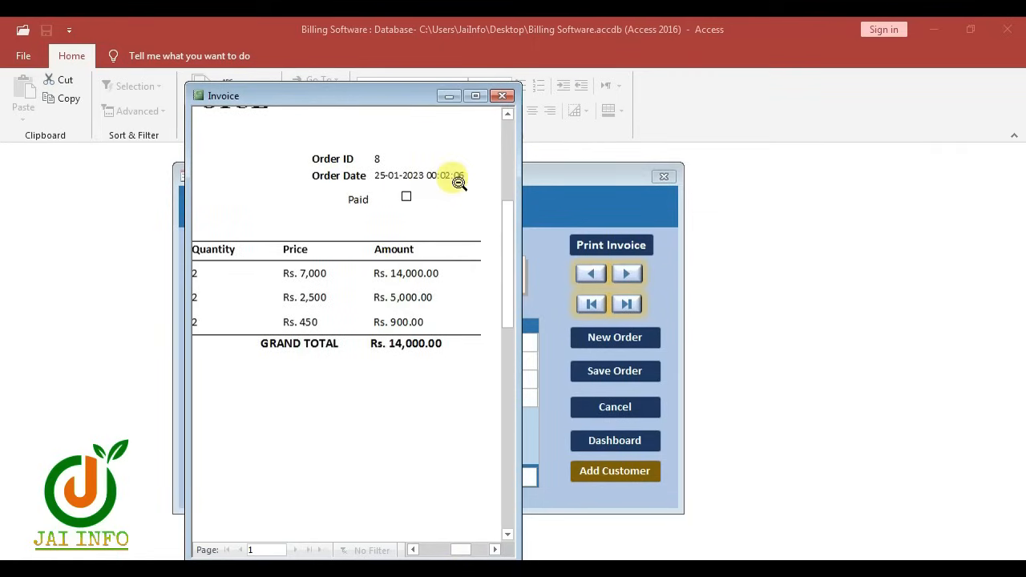
pyautogui.click(409, 187)
pyautogui.click(437, 523)
pyautogui.moveTo(460, 550); pyautogui.dragTo(429, 553)
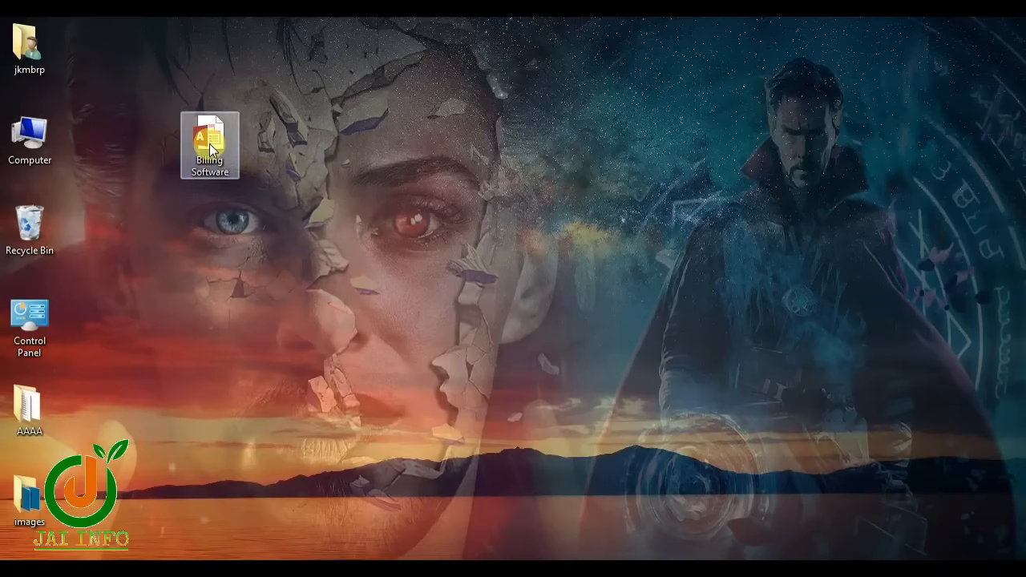
# Open the Billing Software database from its desktop icon's context menu
pyautogui.rightClick(198, 118)
pyautogui.click(244, 141)
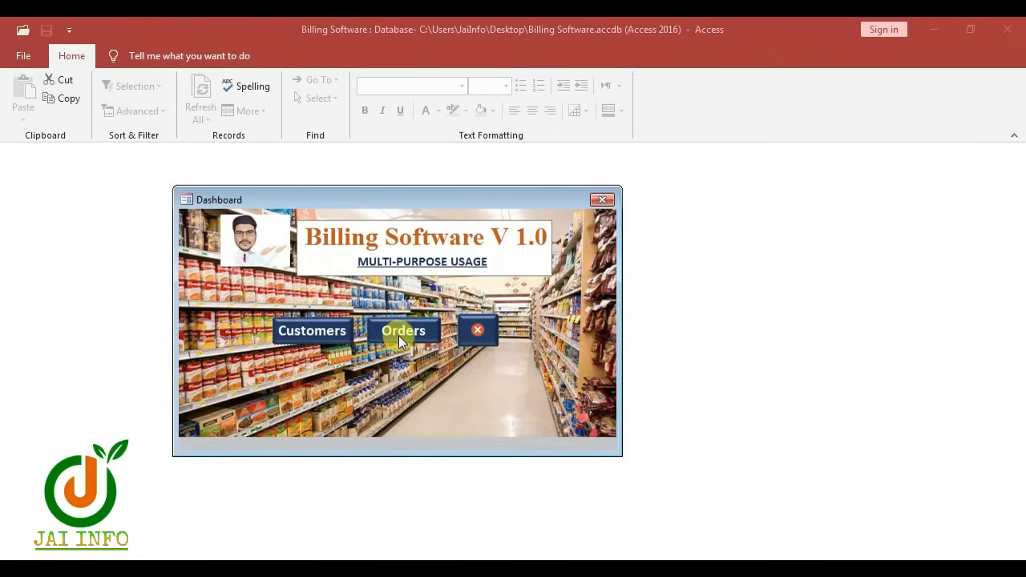
# Open the Orders form from the Dashboard and start a new blank order dated 25-01-2023
pyautogui.click(407, 330)
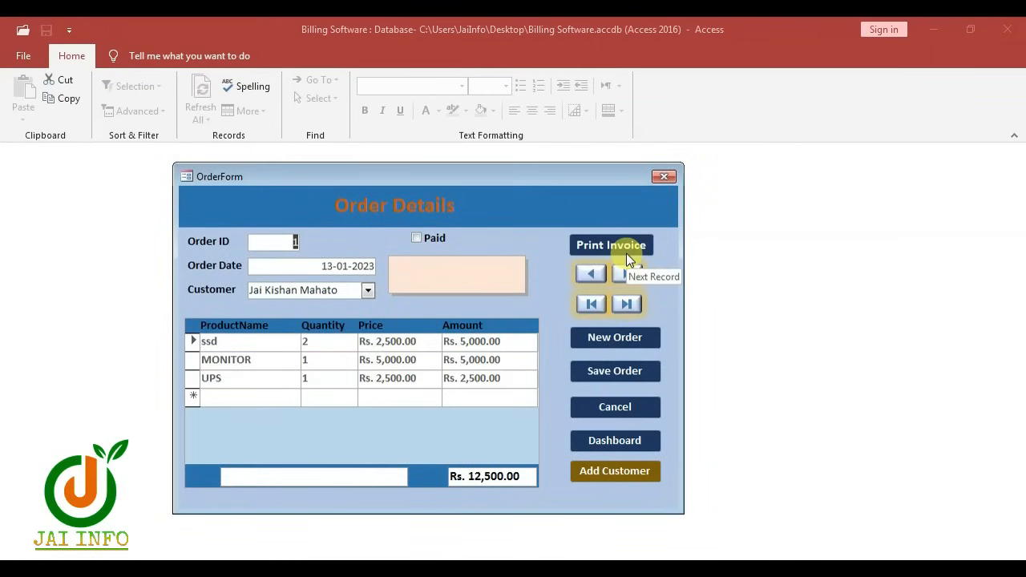
pyautogui.click(625, 338)
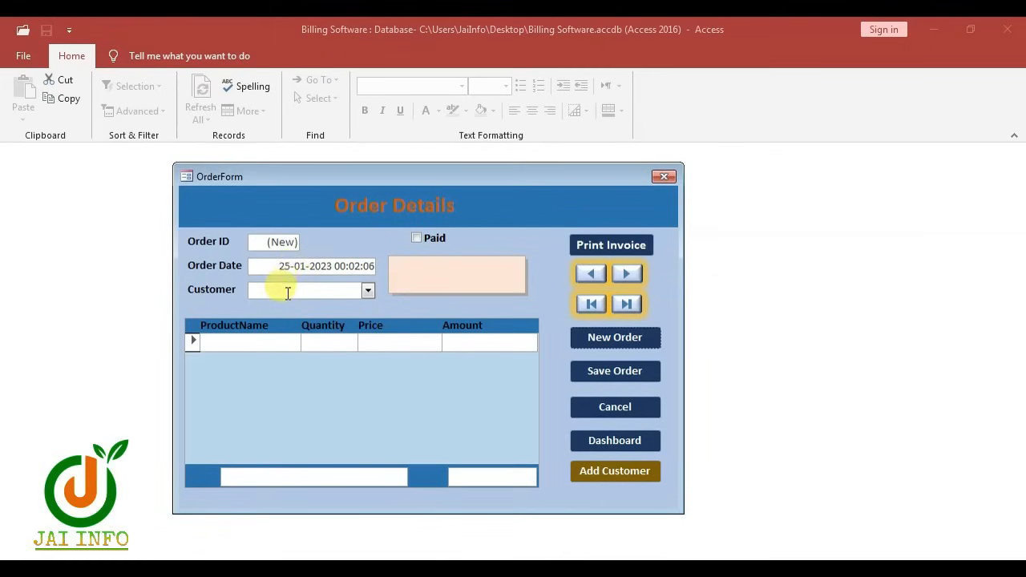
# Select the order's customer from the Customer list
pyautogui.click(370, 290)
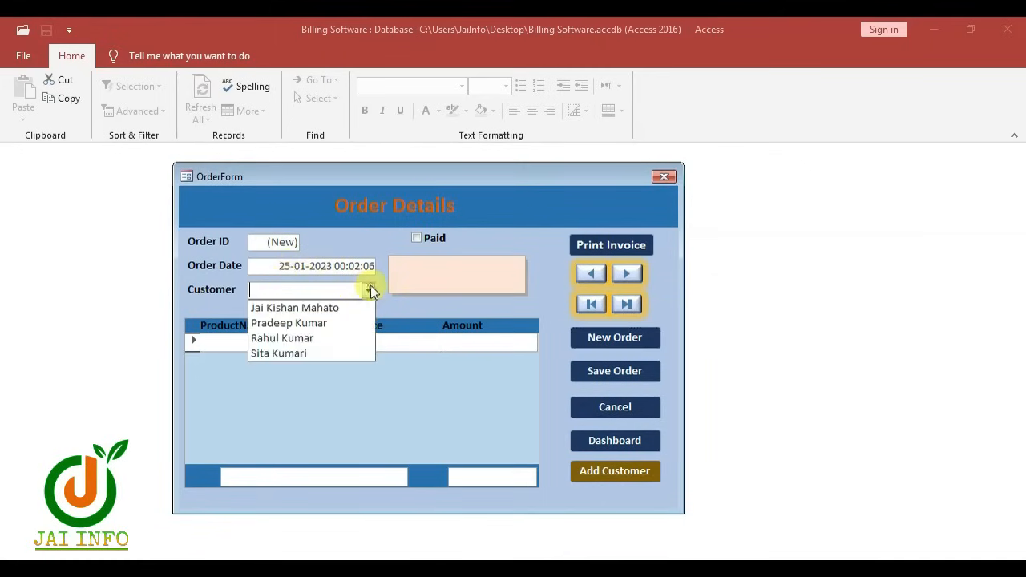
pyautogui.click(314, 326)
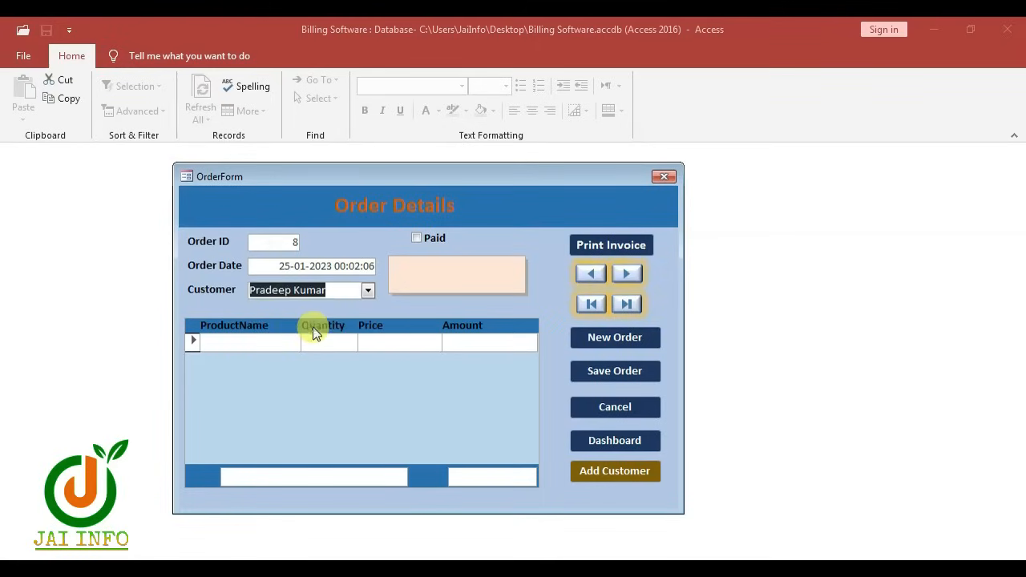
pyautogui.press('Tab')
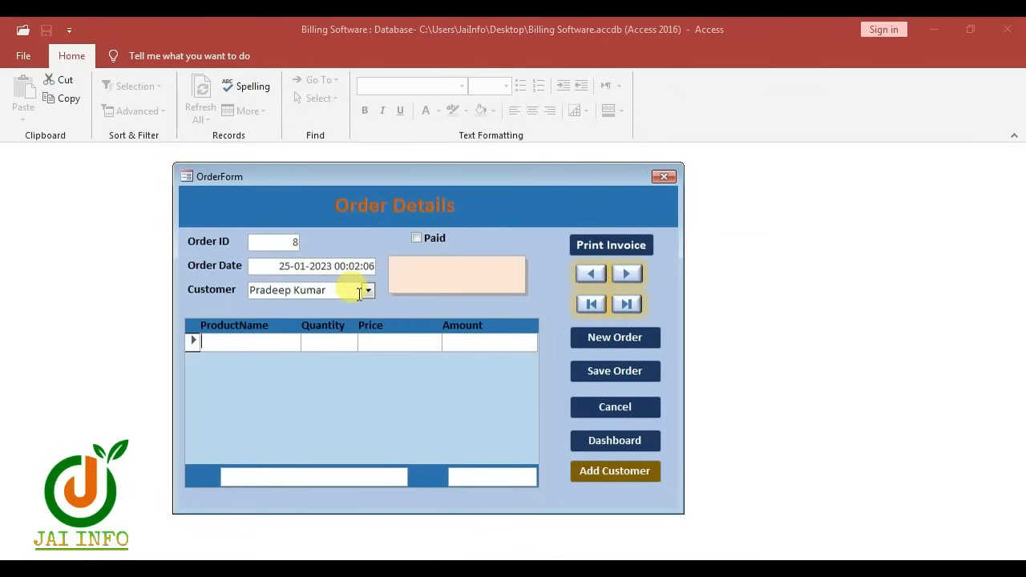
# Add a MONITOR line, quantity 2 at Rs. 7,000, totalling Rs. 14,000.00
pyautogui.write('MONITOR')
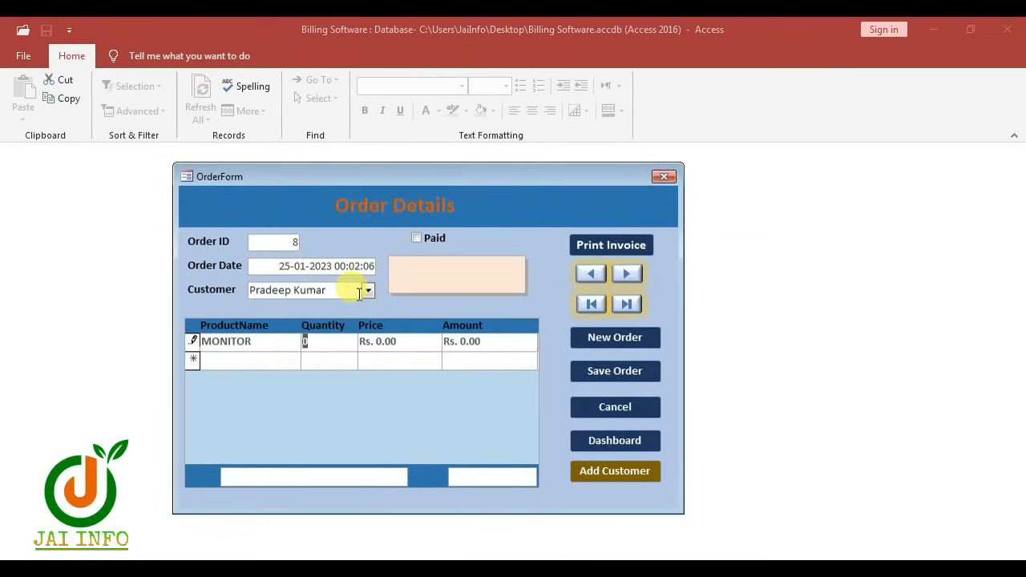
pyautogui.press('Tab')
pyautogui.write('7,')
pyautogui.write('000')
pyautogui.press('Tab')
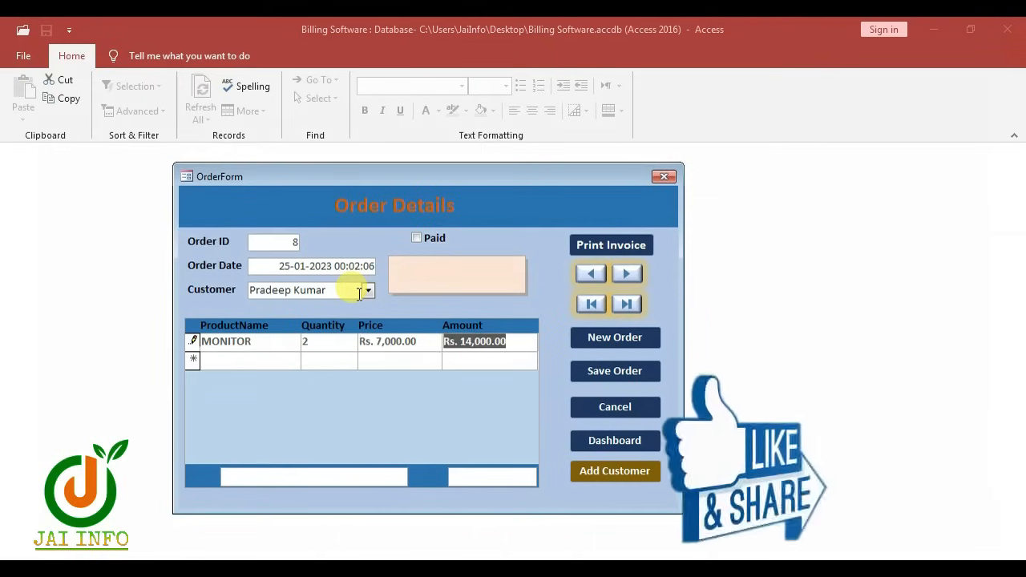
pyautogui.press('Tab')
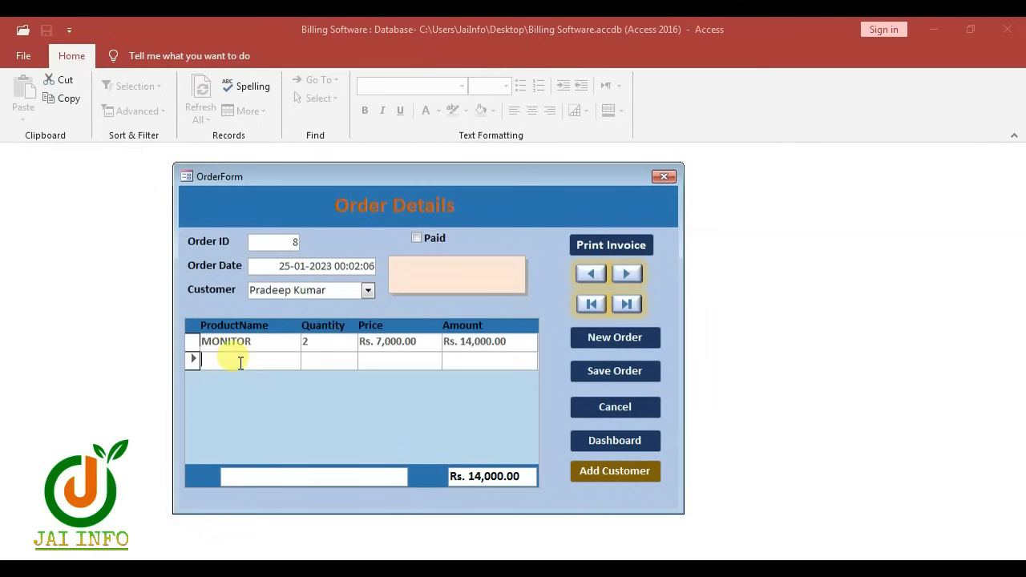
# Add a UPS line of quantity 2 at Rs. 2,500
pyautogui.write('UPS')
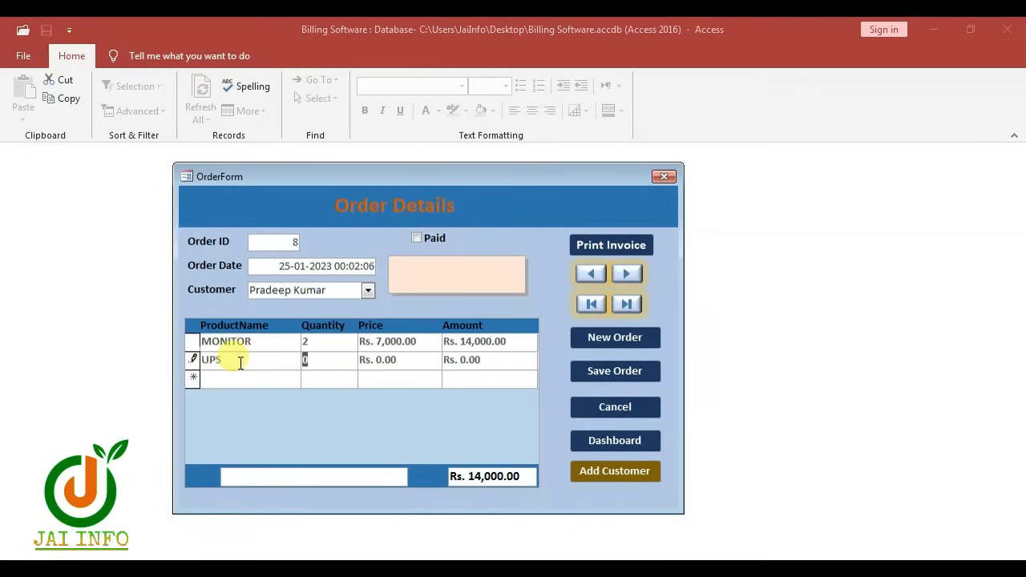
pyautogui.write('2')
pyautogui.press('Tab')
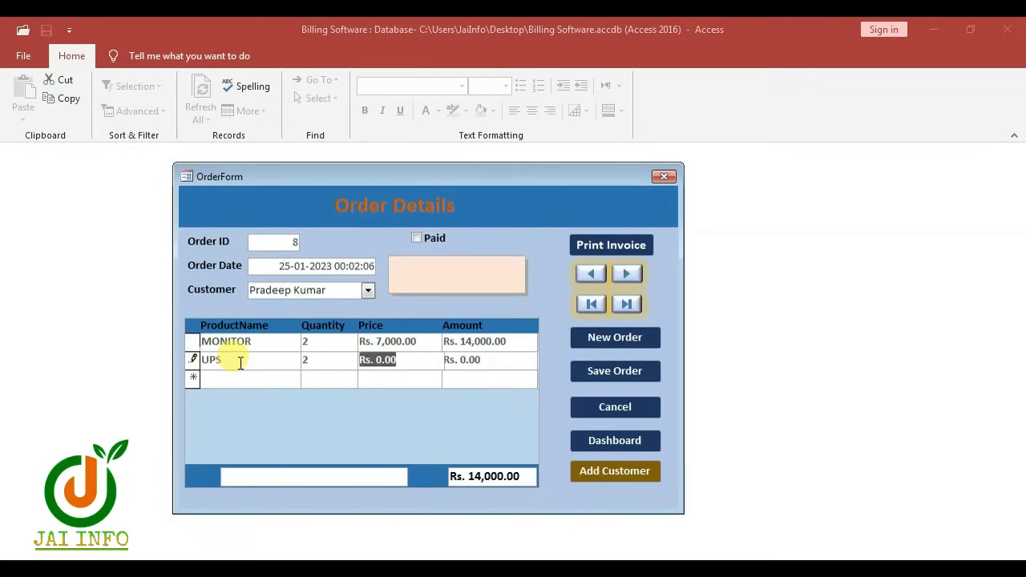
pyautogui.write('25')
pyautogui.press('Tab')
pyautogui.press('Tab')
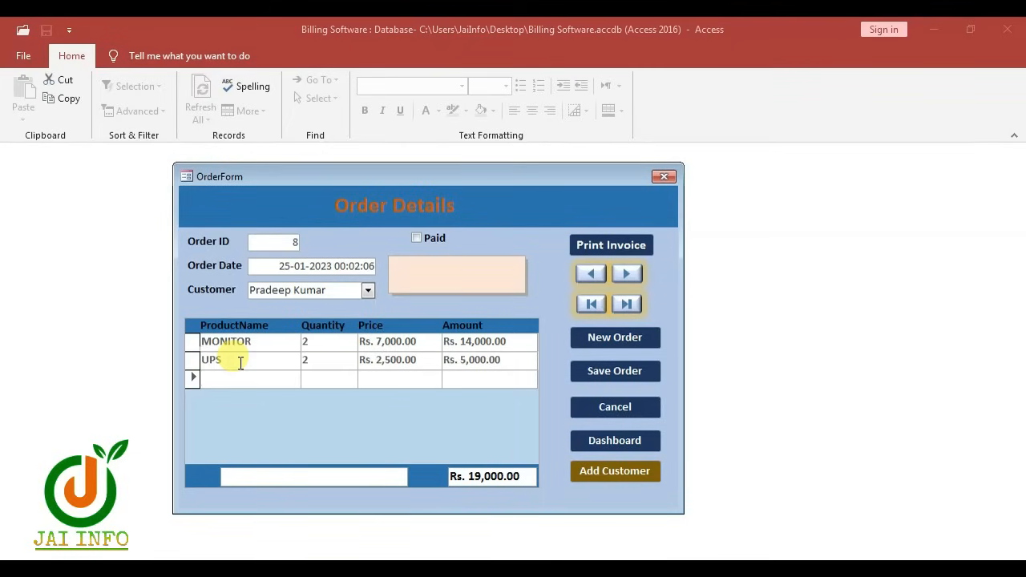
# Add a KEBOARD line of quantity 2 at Rs. 450 and save the order at Rs. 19,900.00
pyautogui.write('KEBOARD')
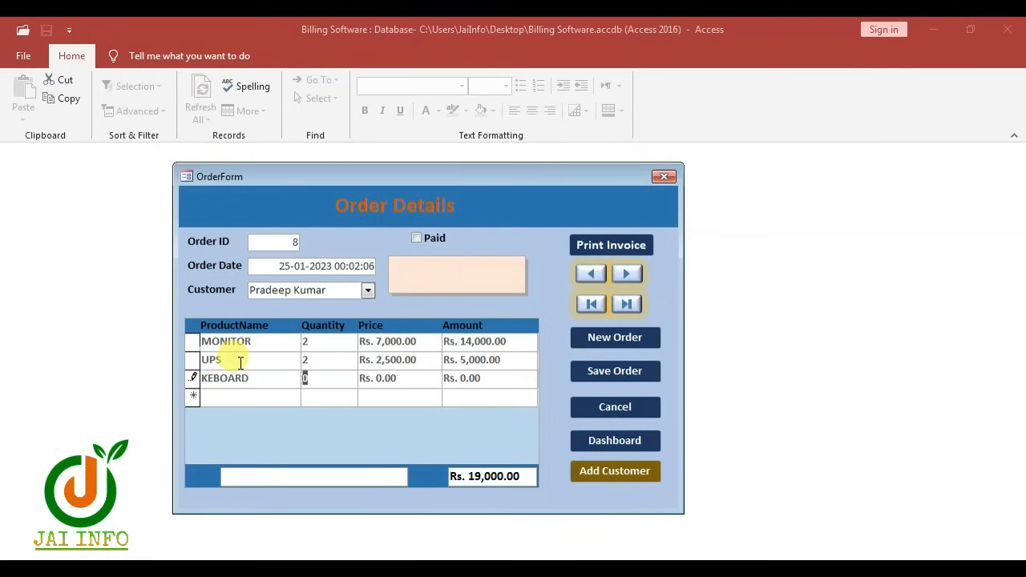
pyautogui.press('Tab')
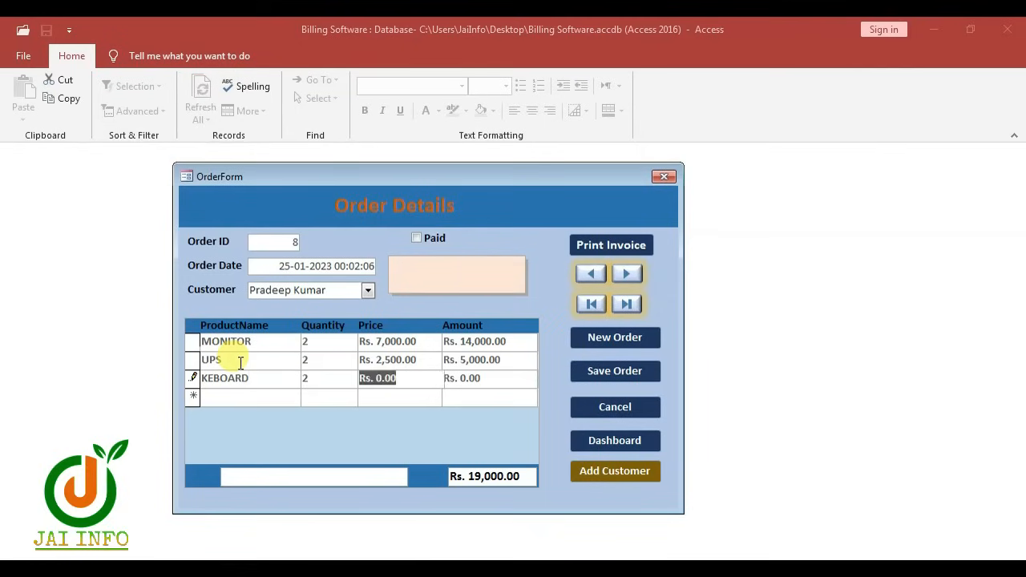
pyautogui.write('450')
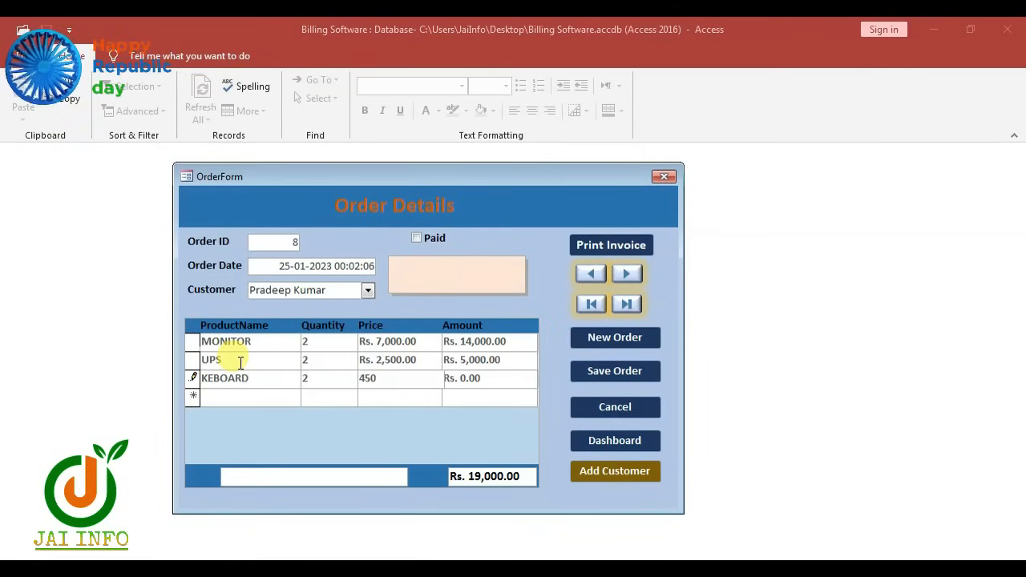
pyautogui.press('Tab')
pyautogui.click(633, 372)
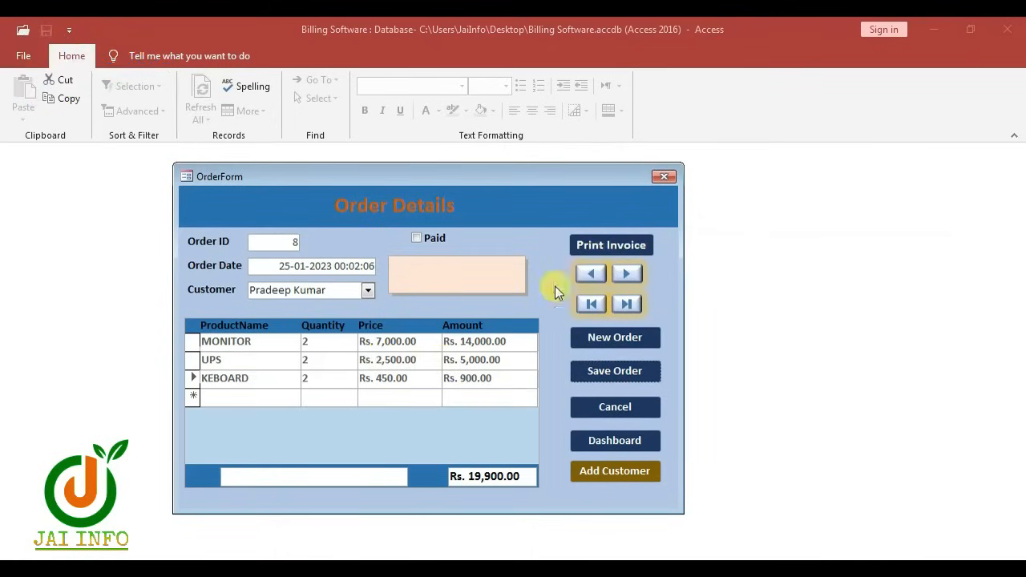
# Toggle the Paid checkbox on and off, then bring up the order 8 invoice preview
pyautogui.click(421, 238)
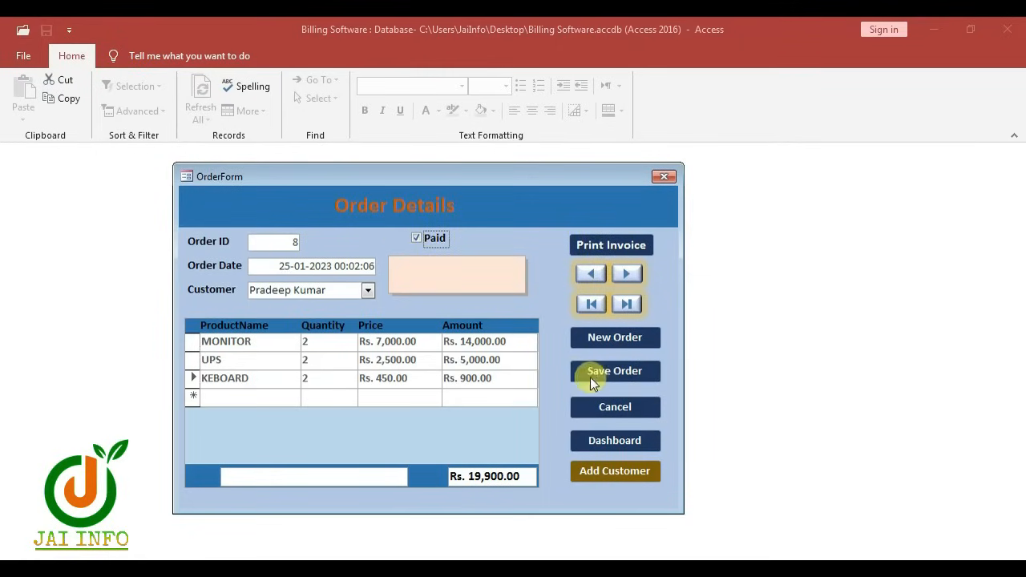
pyautogui.click(417, 239)
pyautogui.click(604, 246)
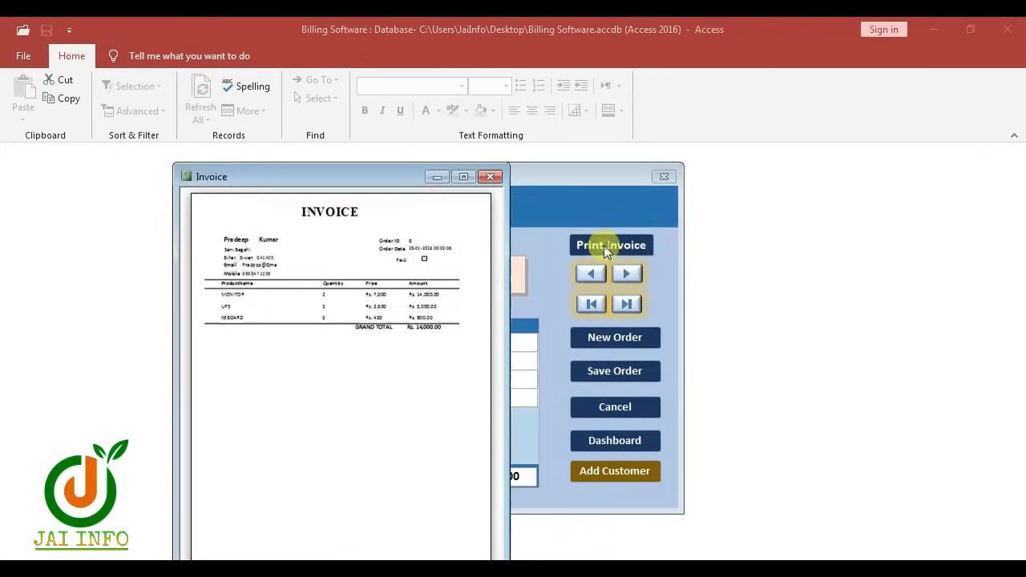
# Zoom in on the invoice's customer details and scroll across the page
pyautogui.click(337, 293)
pyautogui.click(452, 220)
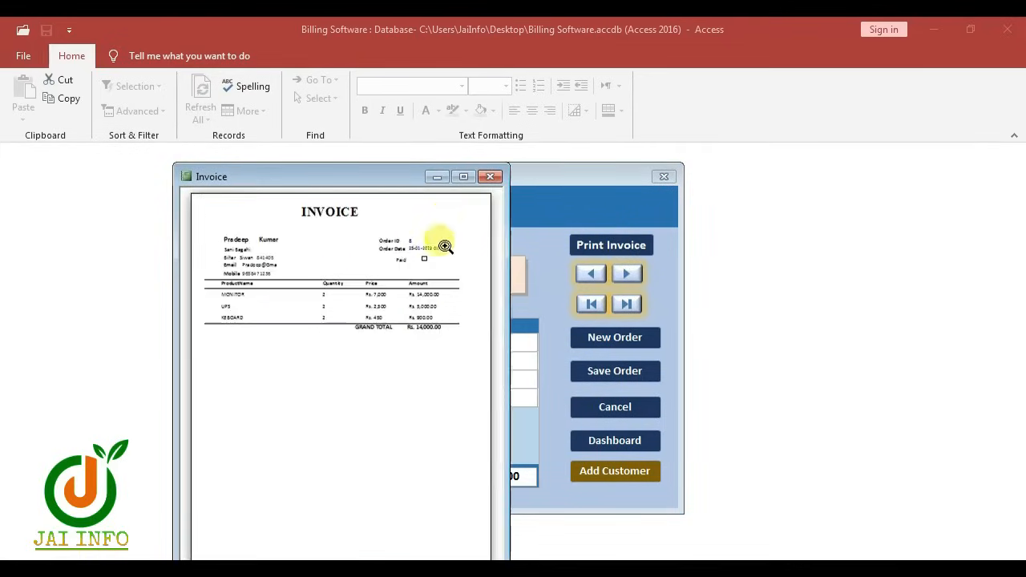
pyautogui.moveTo(367, 178); pyautogui.dragTo(379, 92)
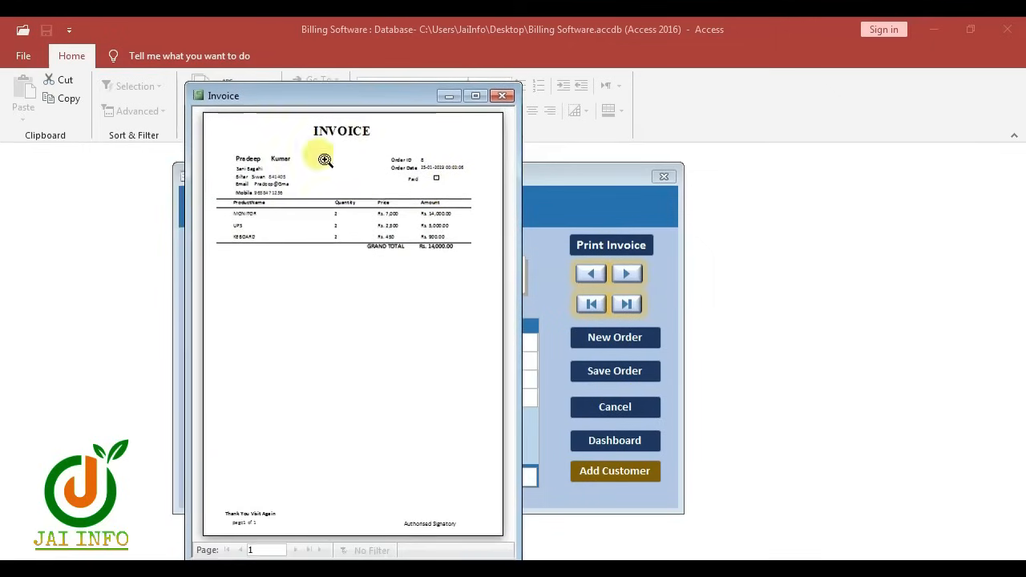
pyautogui.click(248, 165)
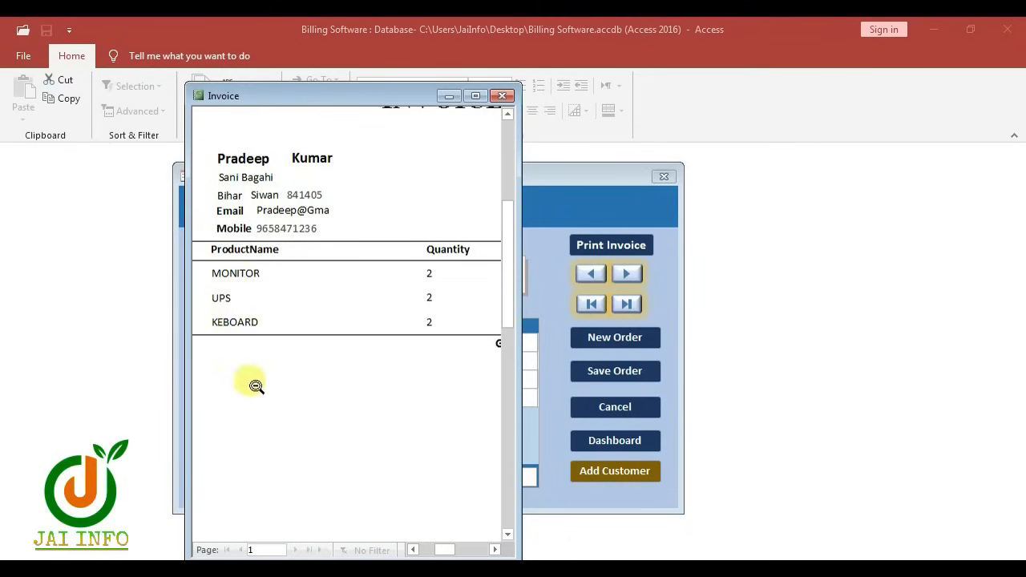
pyautogui.moveTo(441, 550); pyautogui.dragTo(456, 550)
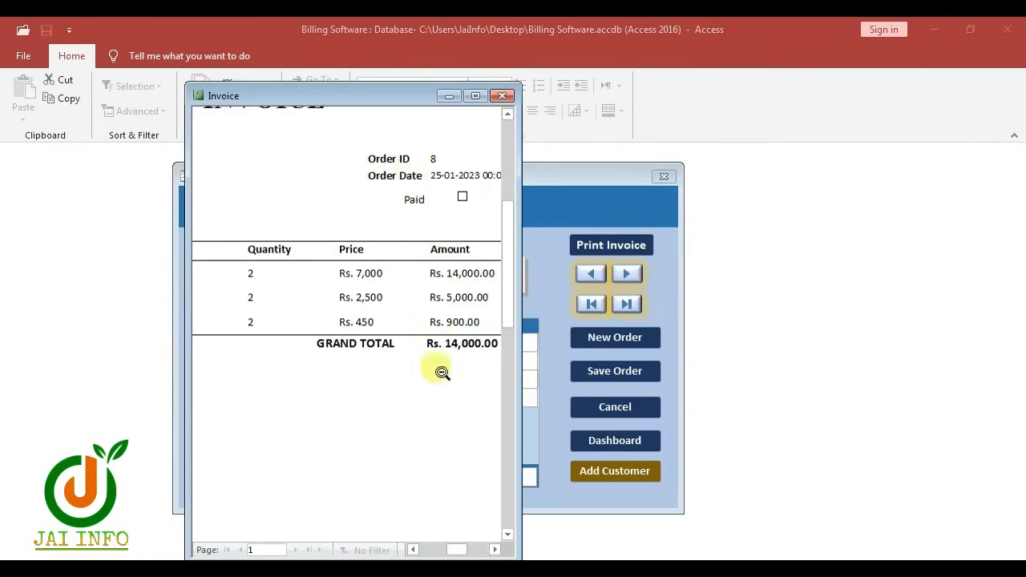
pyautogui.moveTo(457, 549); pyautogui.dragTo(463, 552)
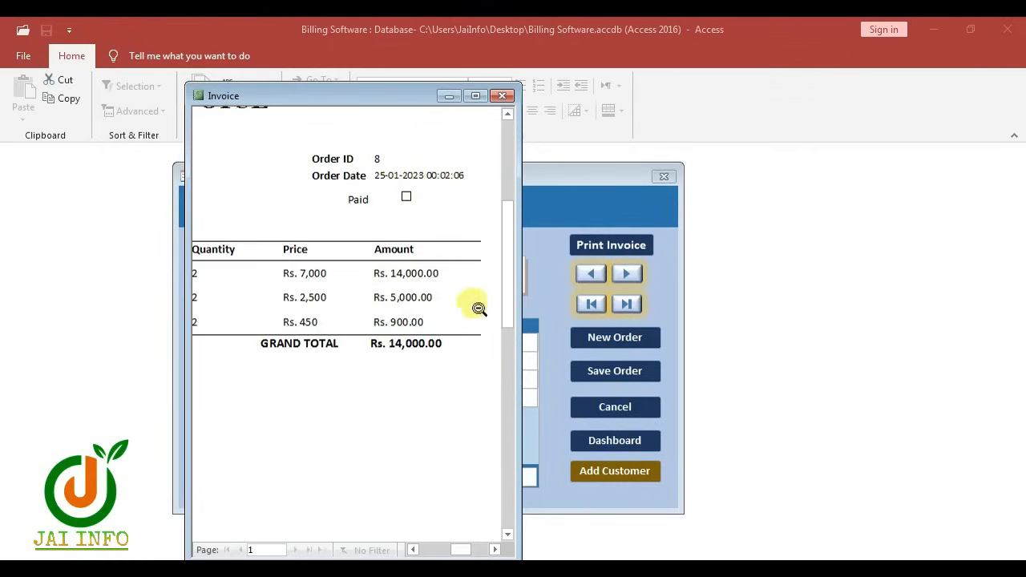
# Zoom in on the bottom of the invoice, then close the preview
pyautogui.click(501, 290)
pyautogui.click(440, 523)
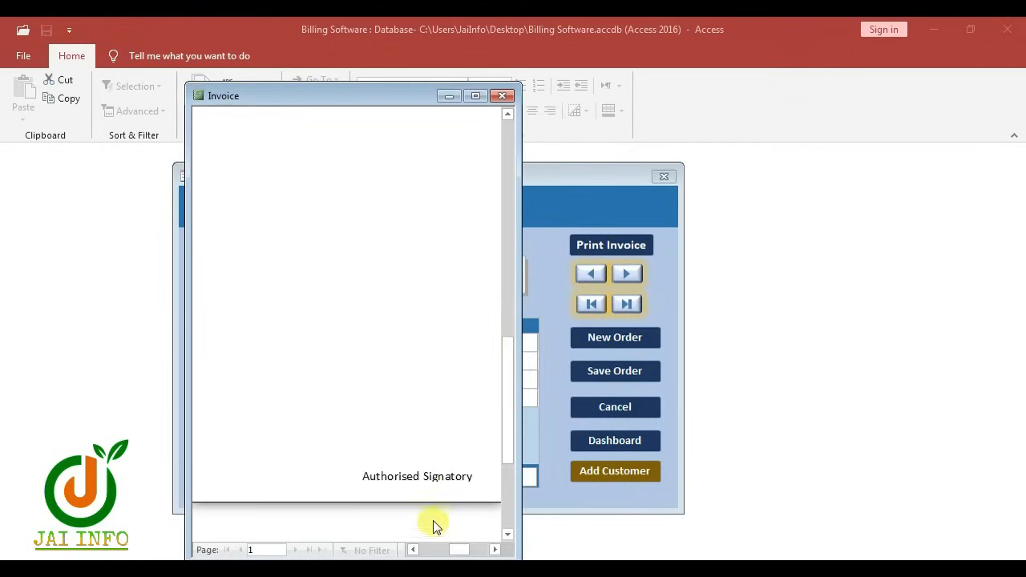
pyautogui.moveTo(458, 549); pyautogui.dragTo(428, 550)
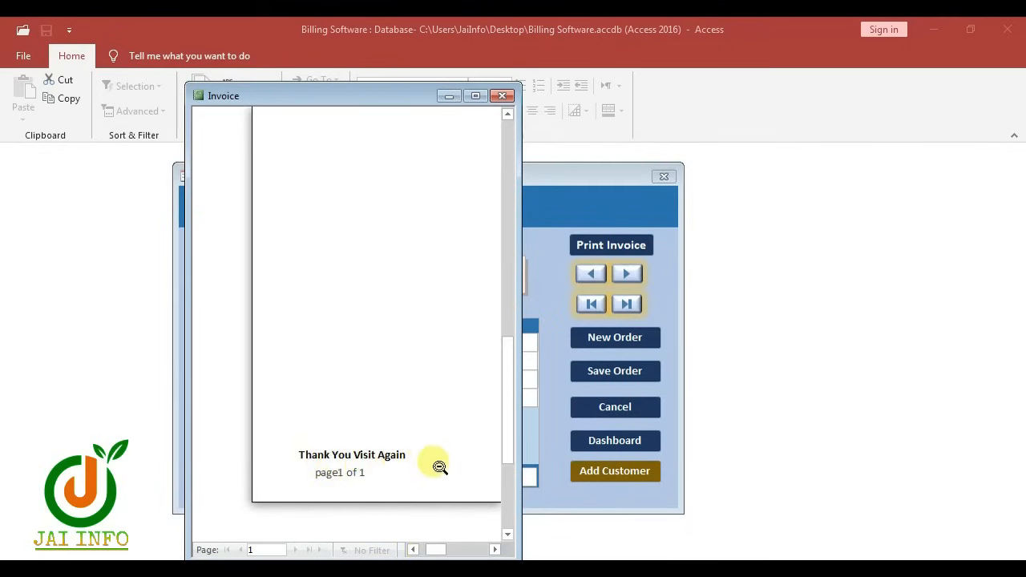
pyautogui.click(502, 96)
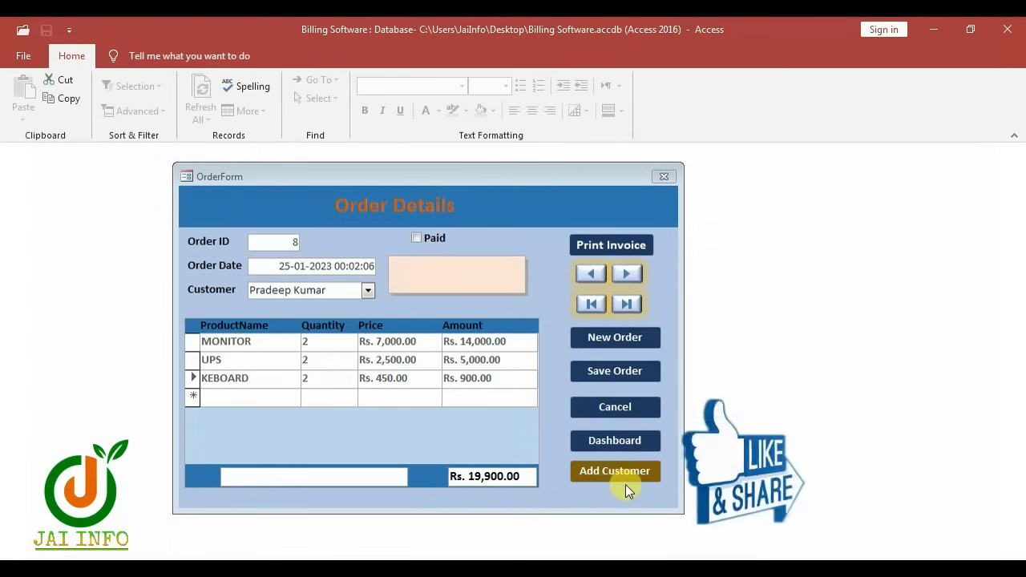
# Close the order 8 OrderForm to return to the Dashboard
pyautogui.click(663, 180)
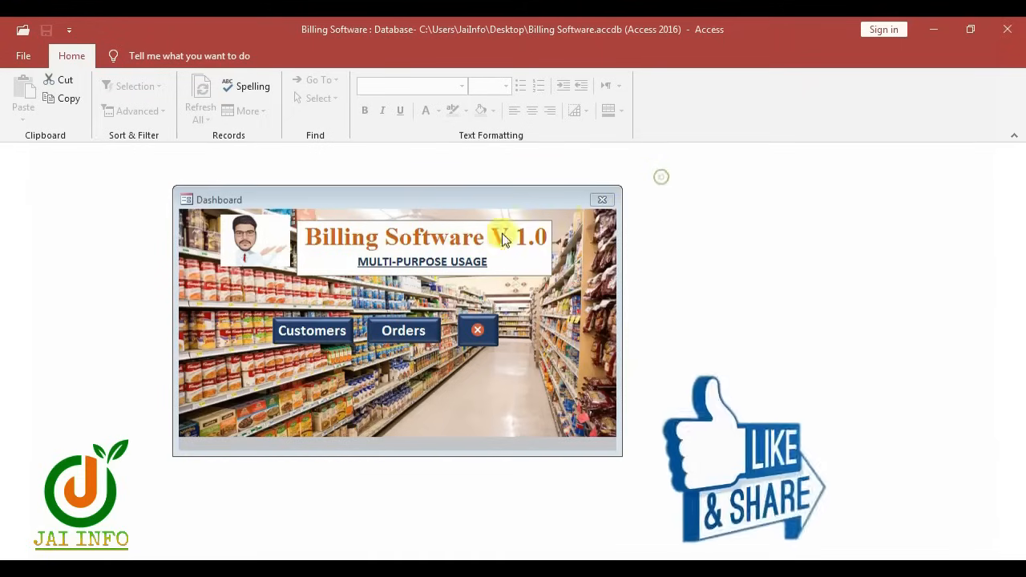
# Open Customers, go to the second customer record, and view its order 2 details
pyautogui.click(325, 331)
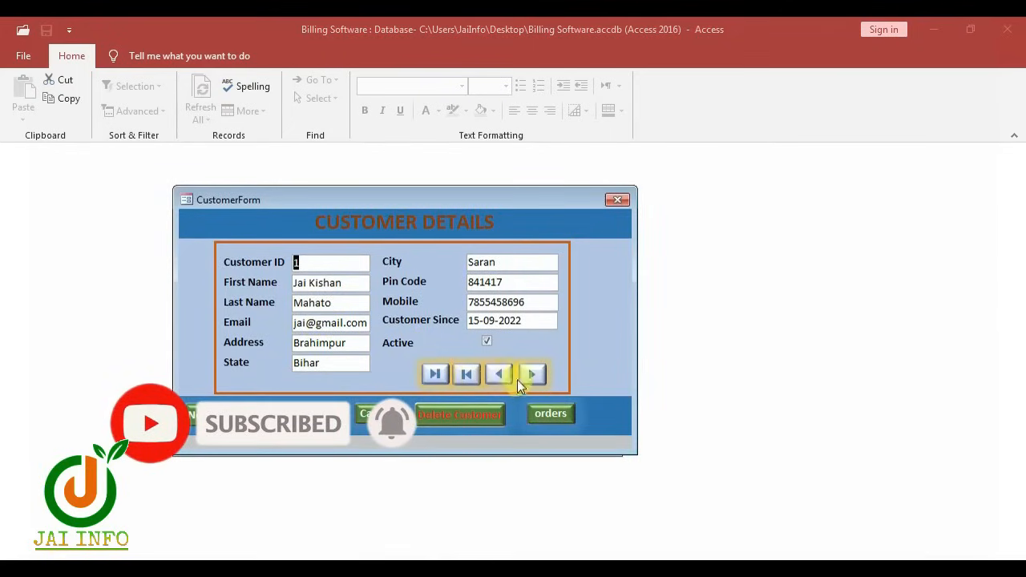
pyautogui.click(531, 375)
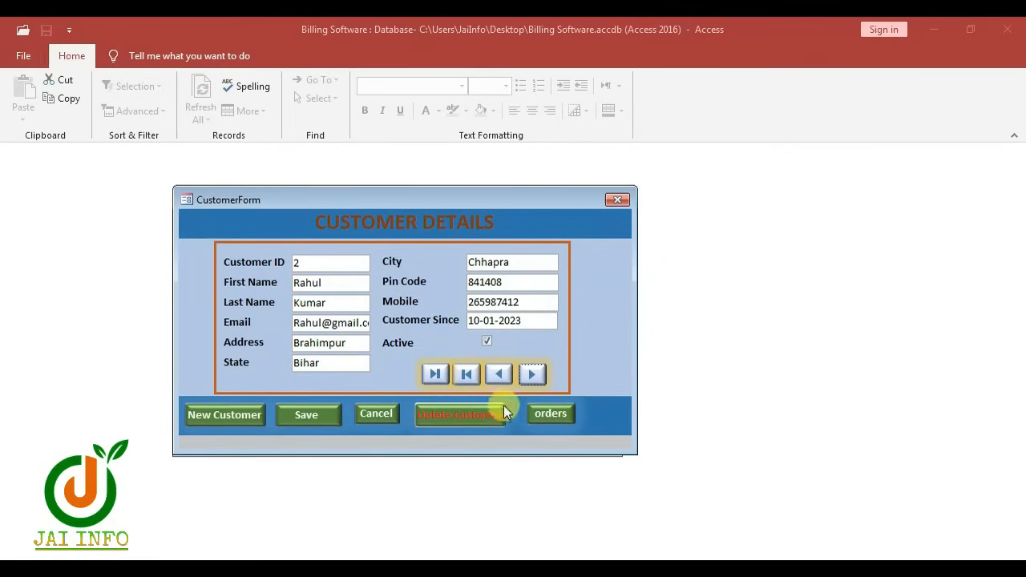
pyautogui.click(553, 415)
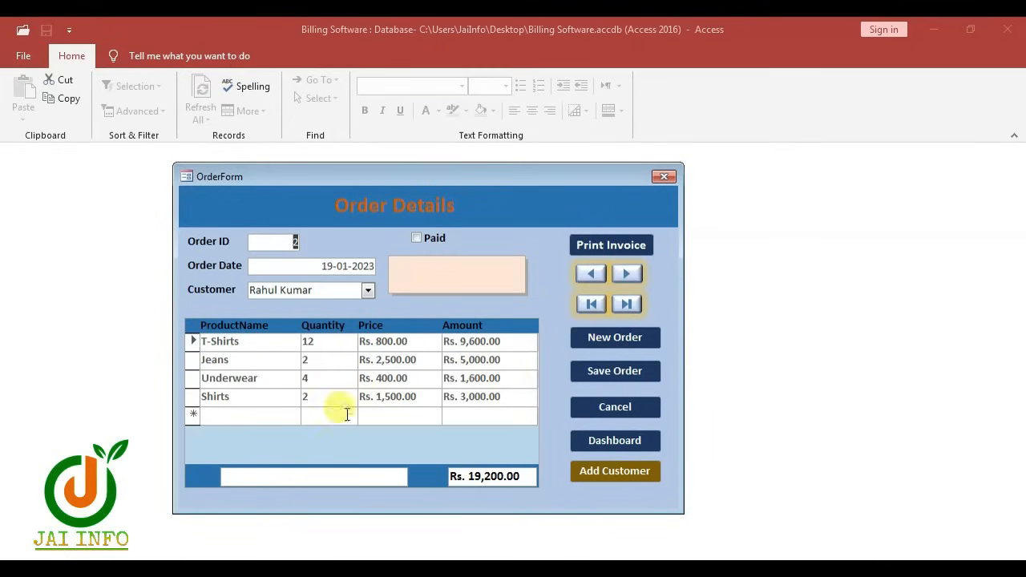
# Preview order 2's invoice and zoom in and out, then open the customer details form
pyautogui.click(603, 249)
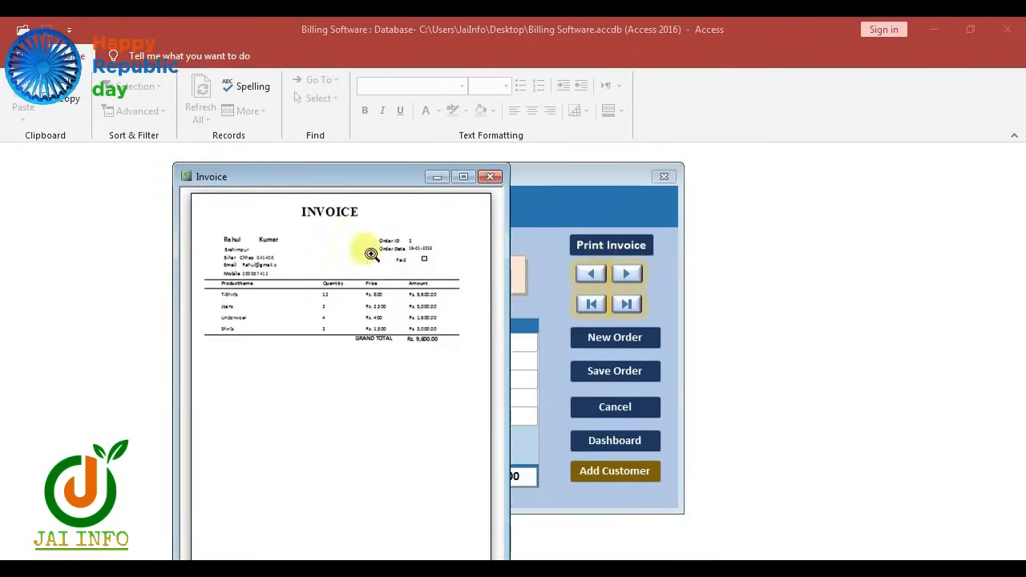
pyautogui.click(309, 291)
pyautogui.click(201, 357)
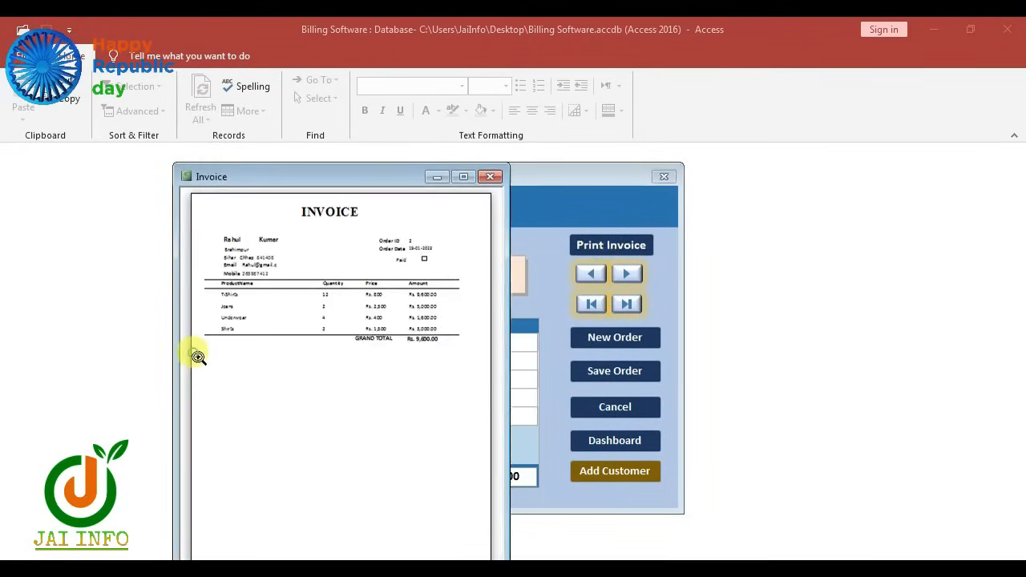
pyautogui.click(209, 333)
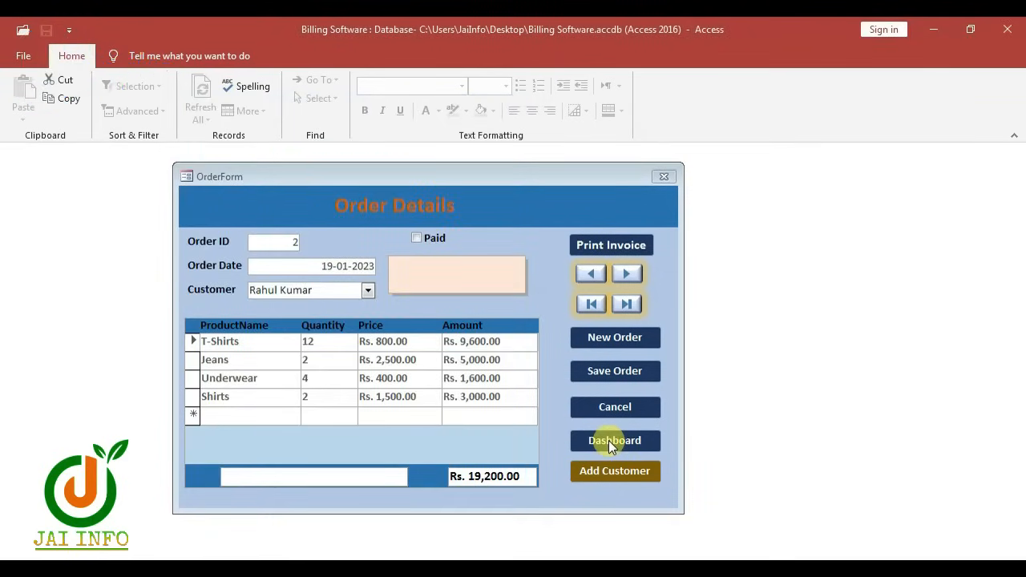
pyautogui.click(616, 475)
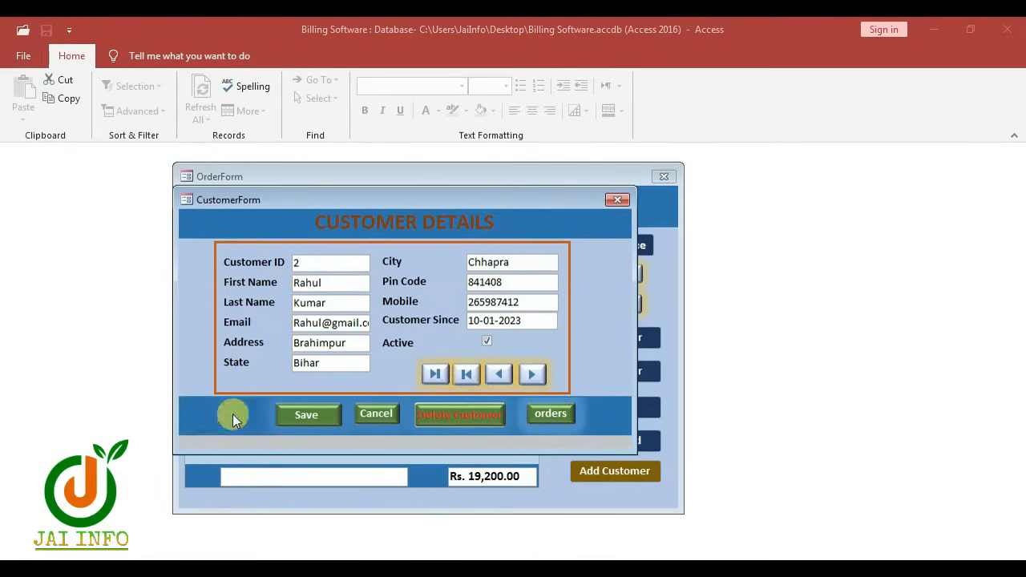
# Start a new customer record and enter the customer's first name and e-mail address
pyautogui.click(232, 414)
pyautogui.click(344, 287)
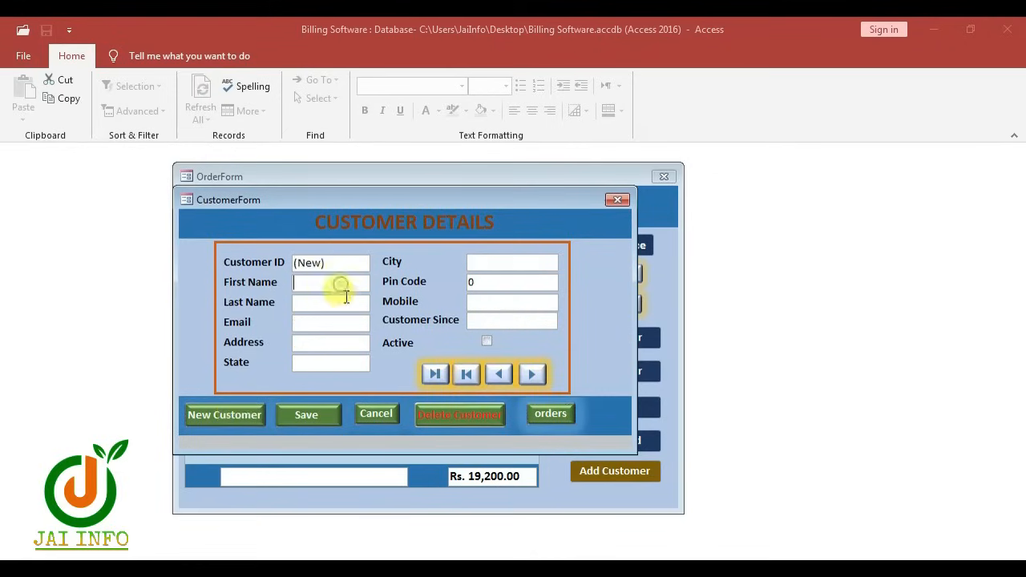
pyautogui.write('SHYAM')
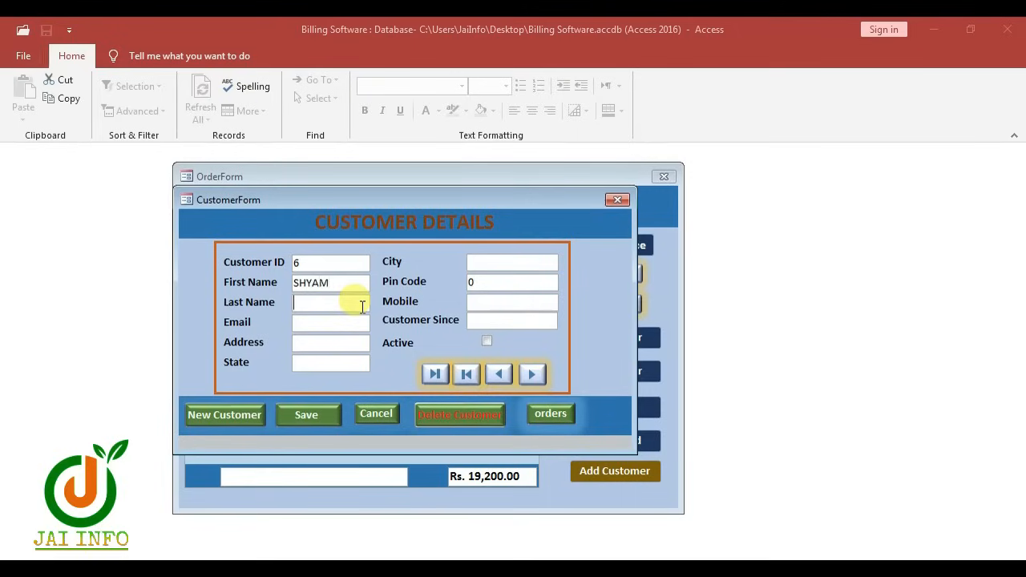
pyautogui.click(363, 306)
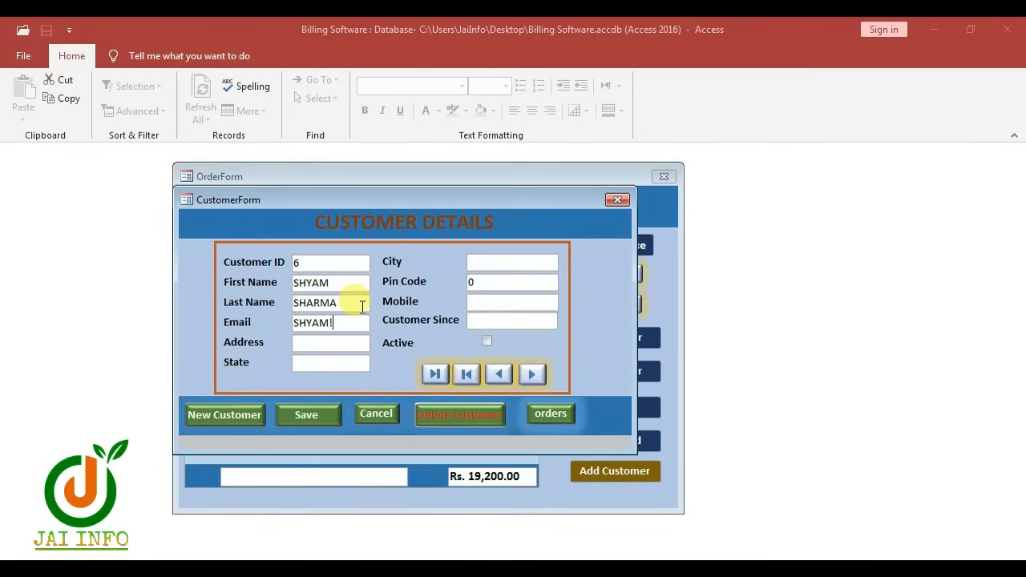
# Fill in the customer's address, state, city and pin code
pyautogui.press('Tab')
pyautogui.hotkey('ctrl', 'v')
pyautogui.press('Tab')
pyautogui.write('KART')
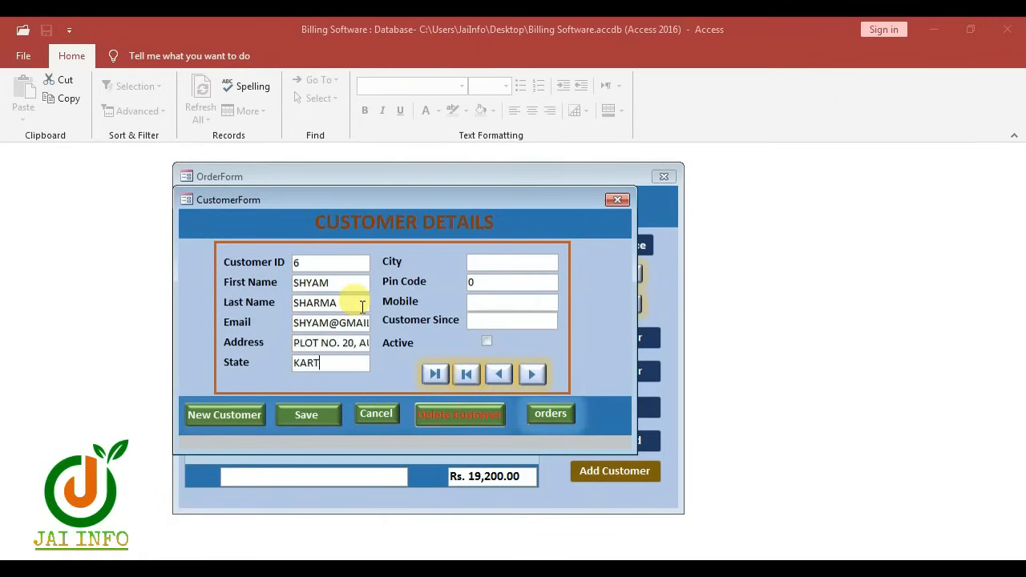
pyautogui.write('NATKA')
pyautogui.press('Tab')
pyautogui.write('BELGAUM')
pyautogui.press('Tab')
pyautogui.write('590016')
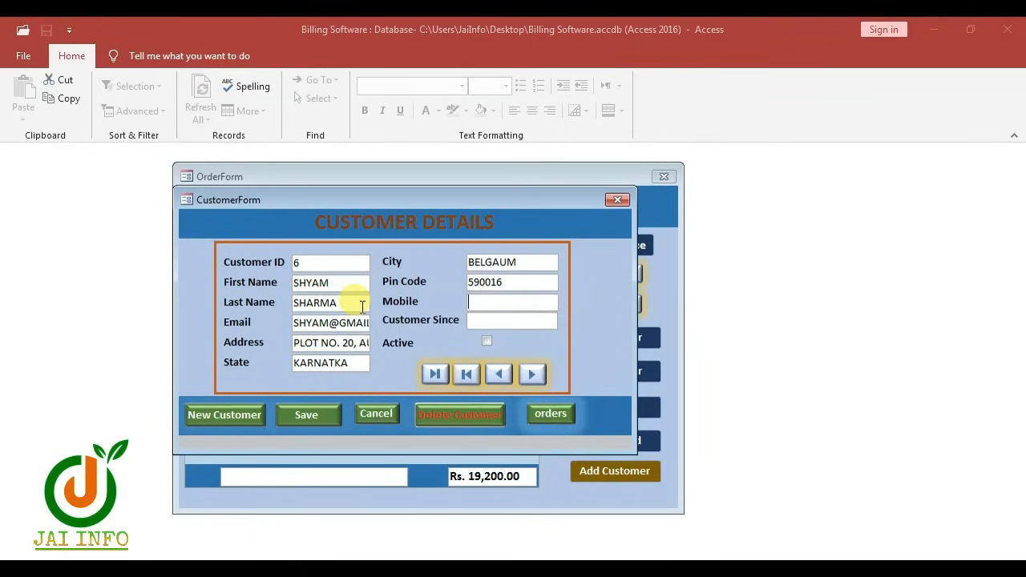
# Set Customer Since to 11-01-2023, mark the customer Active, and save the record
pyautogui.press('Tab')
pyautogui.write('900000')
pyautogui.press('Tab')
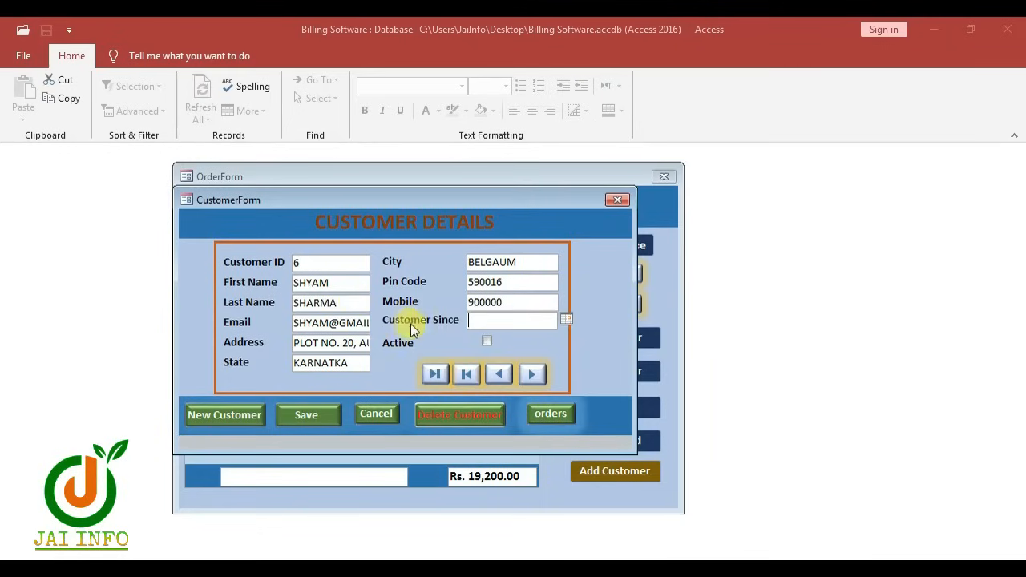
pyautogui.click(566, 321)
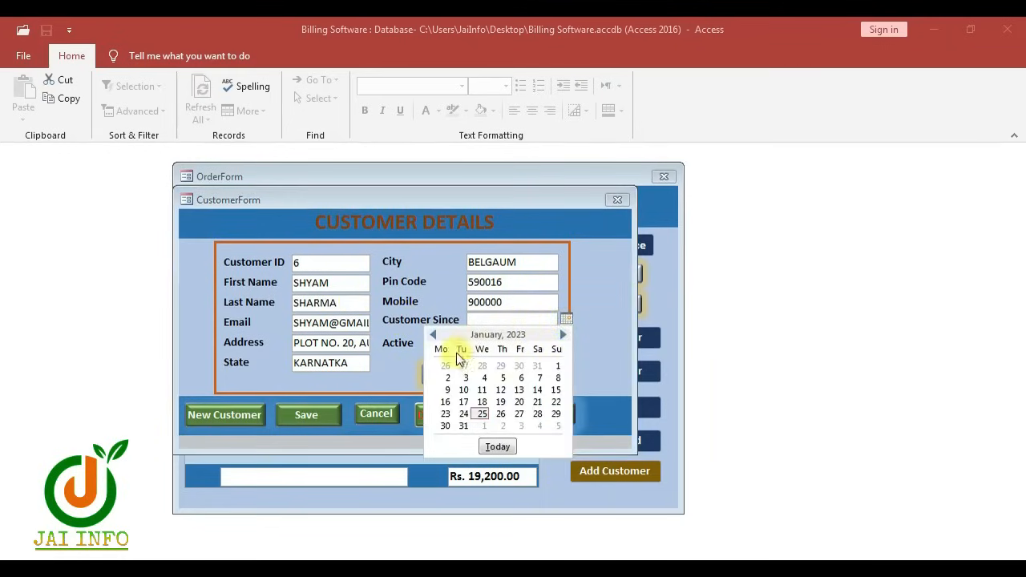
pyautogui.click(483, 390)
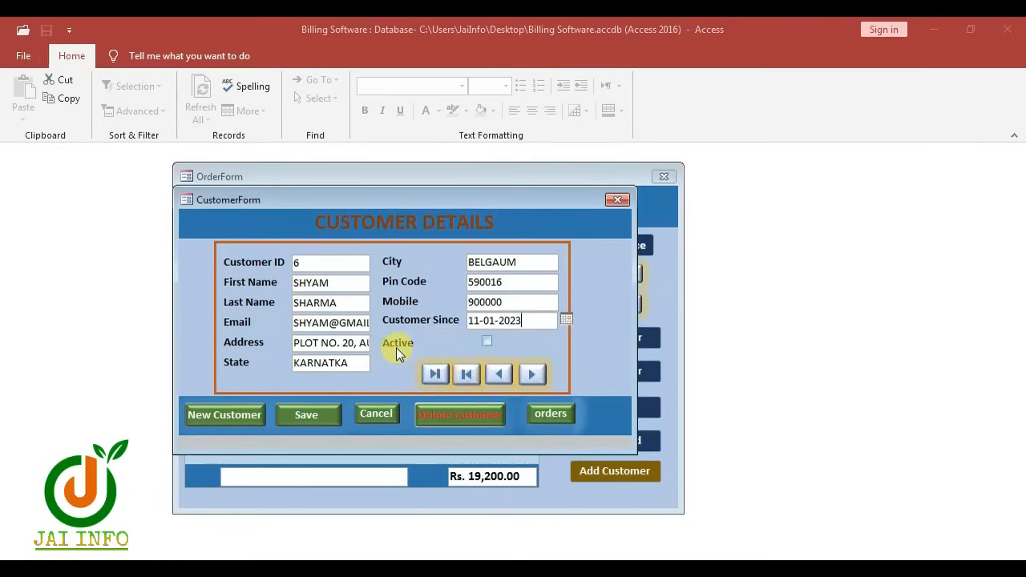
pyautogui.click(486, 342)
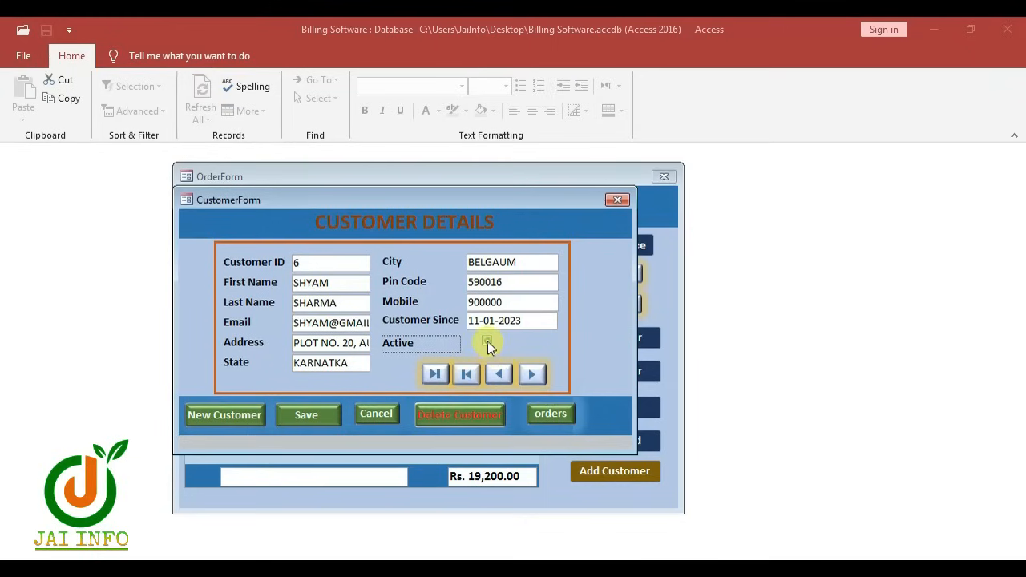
pyautogui.click(486, 341)
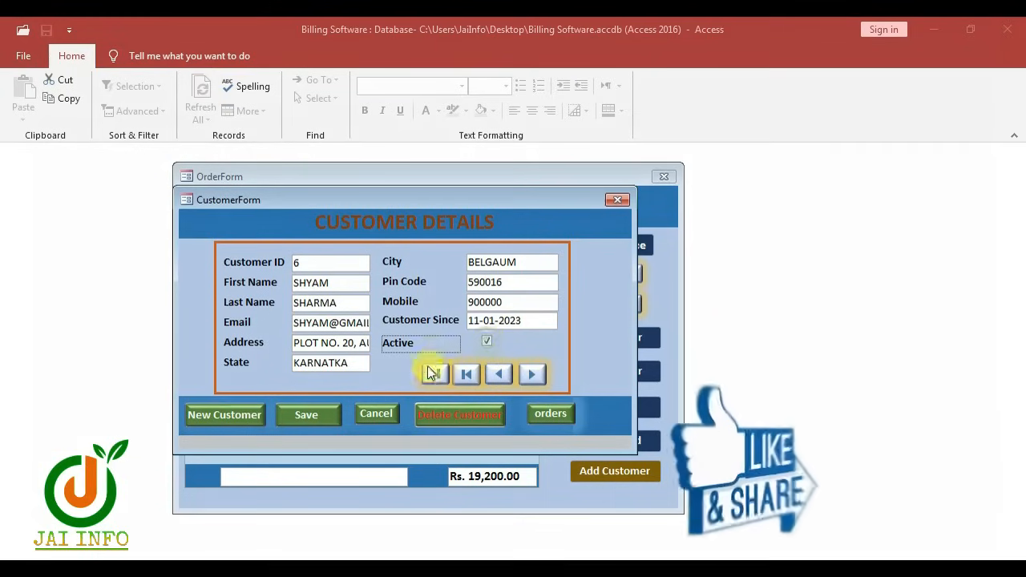
pyautogui.click(307, 416)
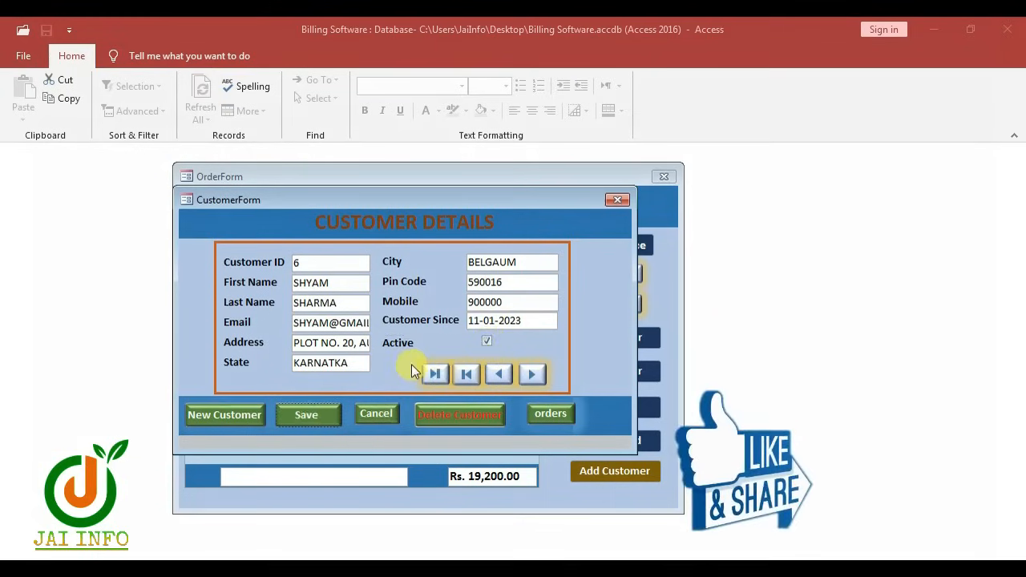
pyautogui.click(531, 375)
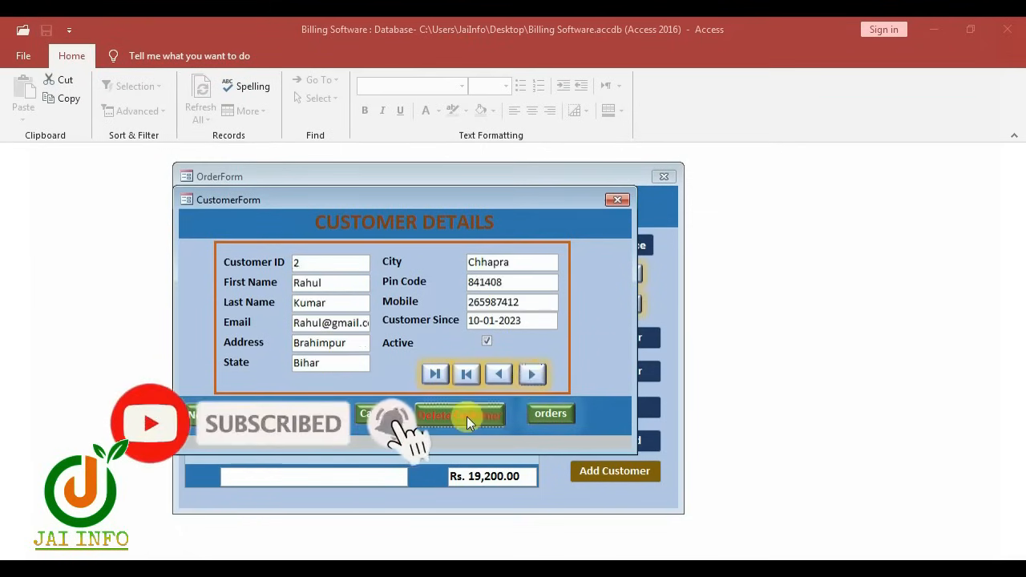
# Answer No to deleting customer record 3, then close the OrderForm and CustomerForm
pyautogui.click(467, 416)
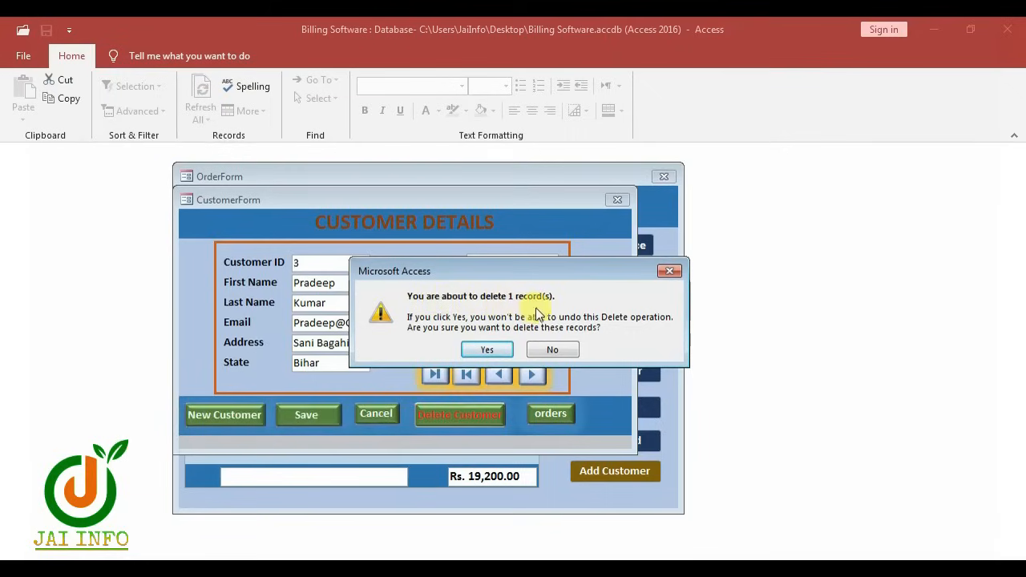
pyautogui.click(552, 350)
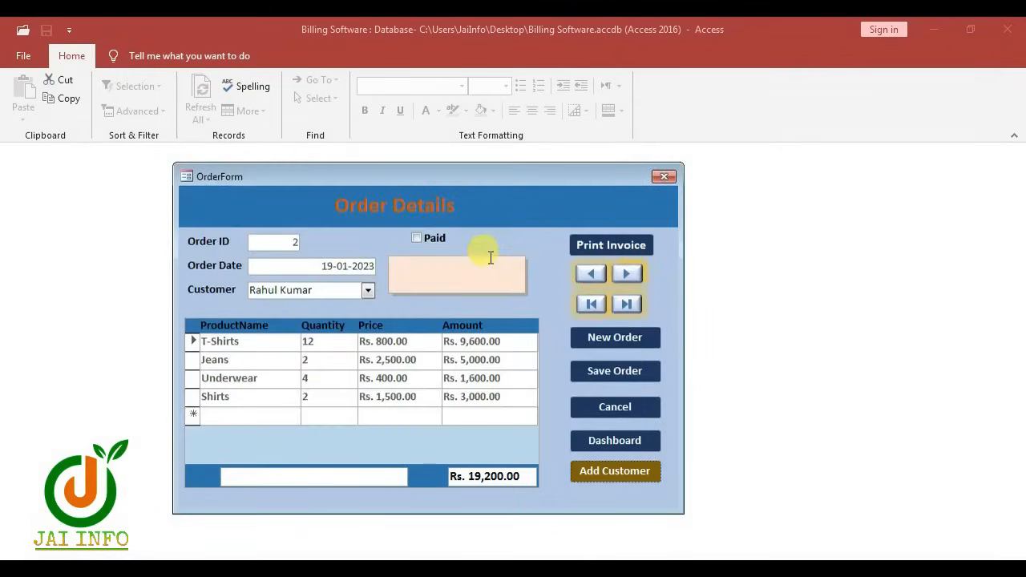
pyautogui.click(662, 177)
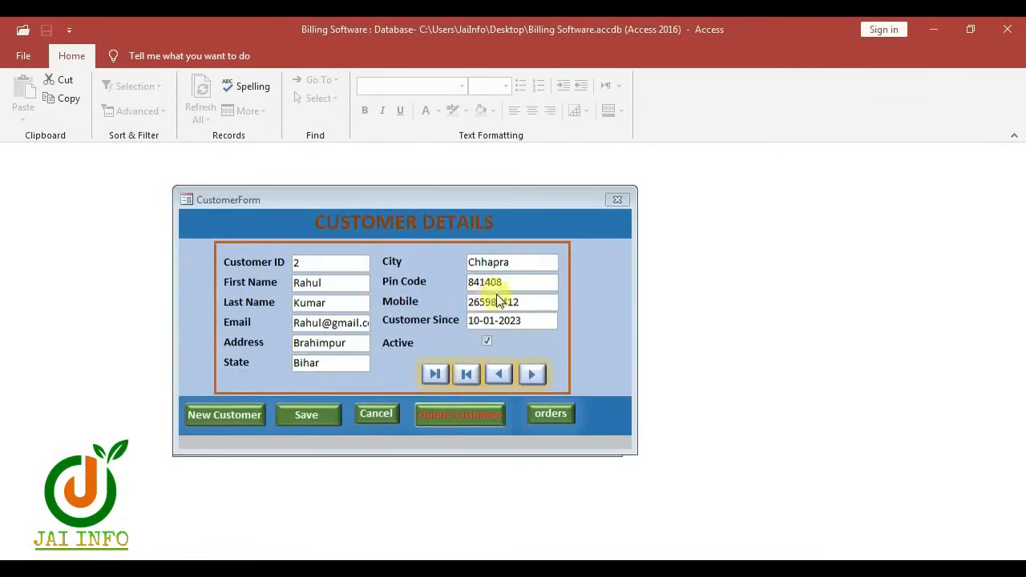
pyautogui.click(614, 200)
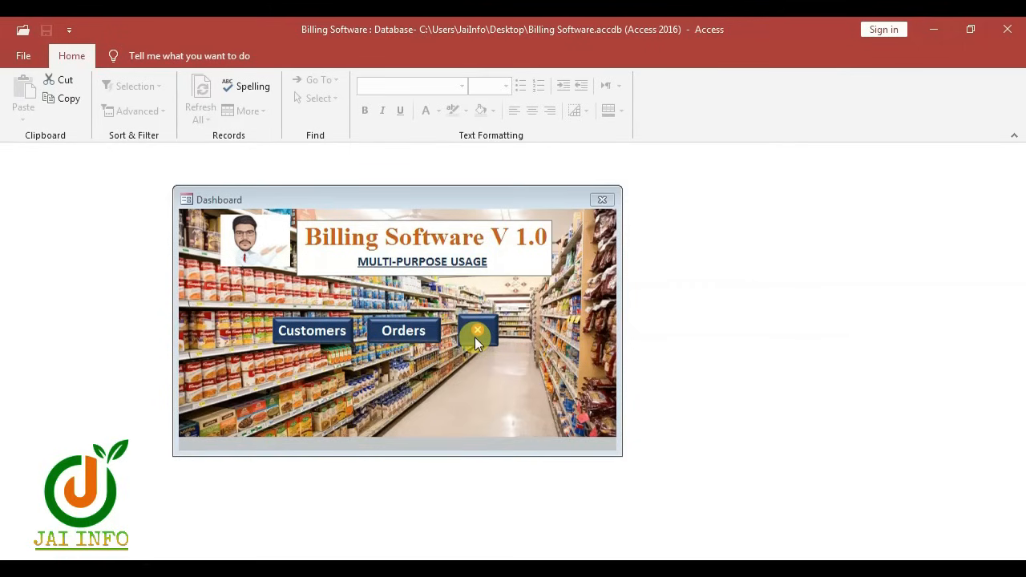
# Restart Access and create a blank database named BILLING SOFTWARE 1.0
pyautogui.click(1006, 30)
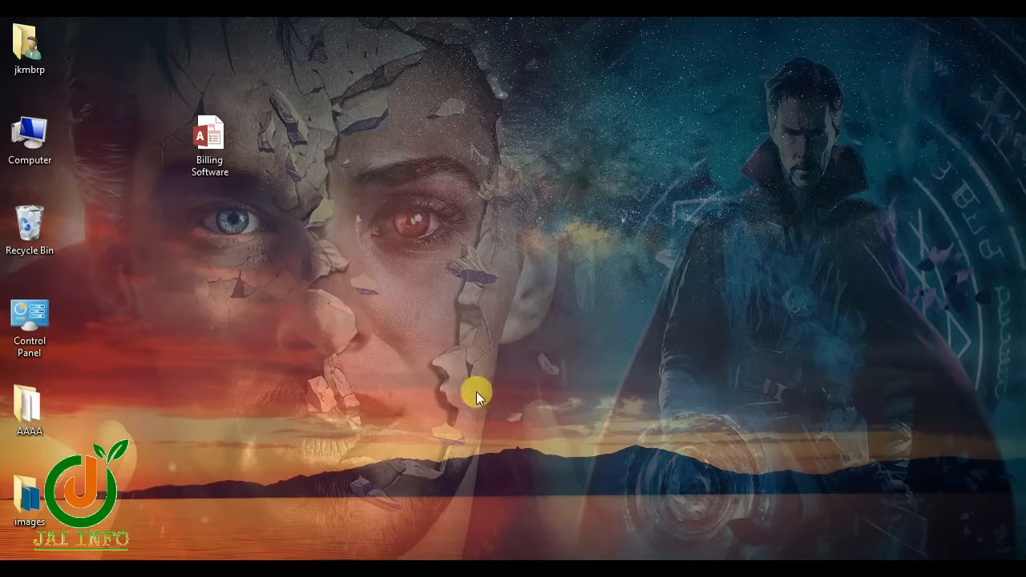
pyautogui.click(598, 569)
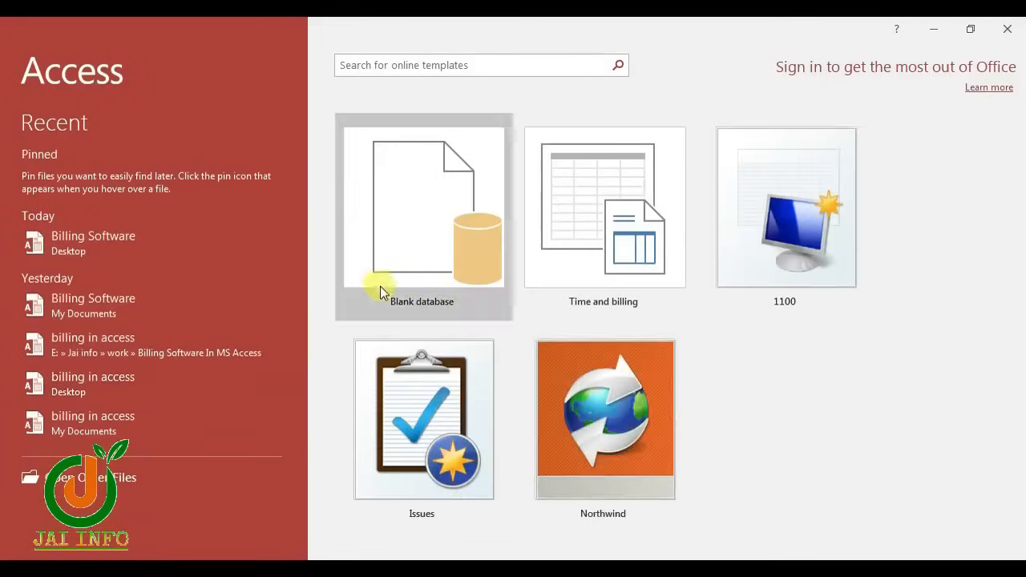
pyautogui.click(404, 282)
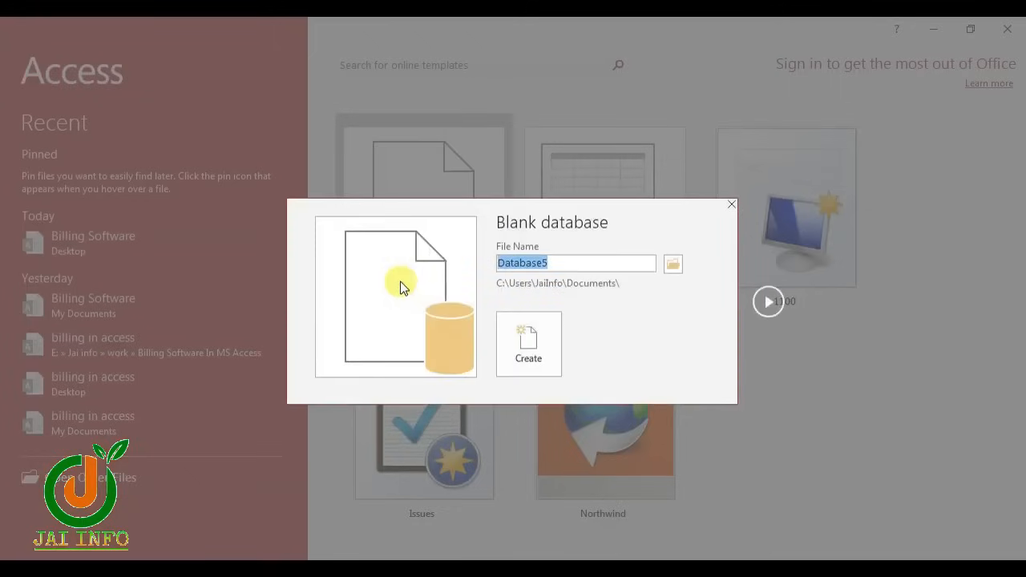
pyautogui.write('BILLING SOFTWARE 1.0')
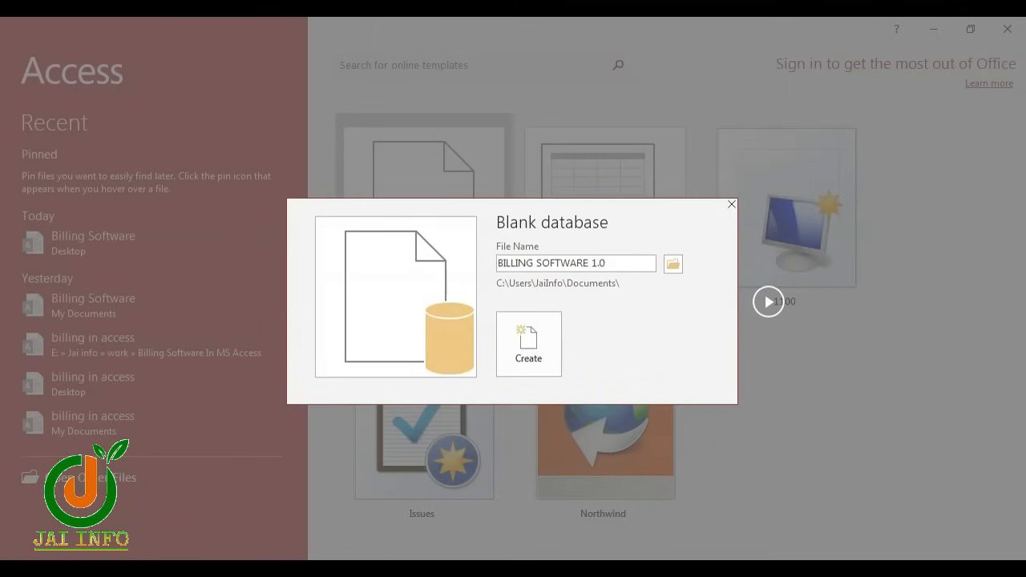
pyautogui.click(545, 353)
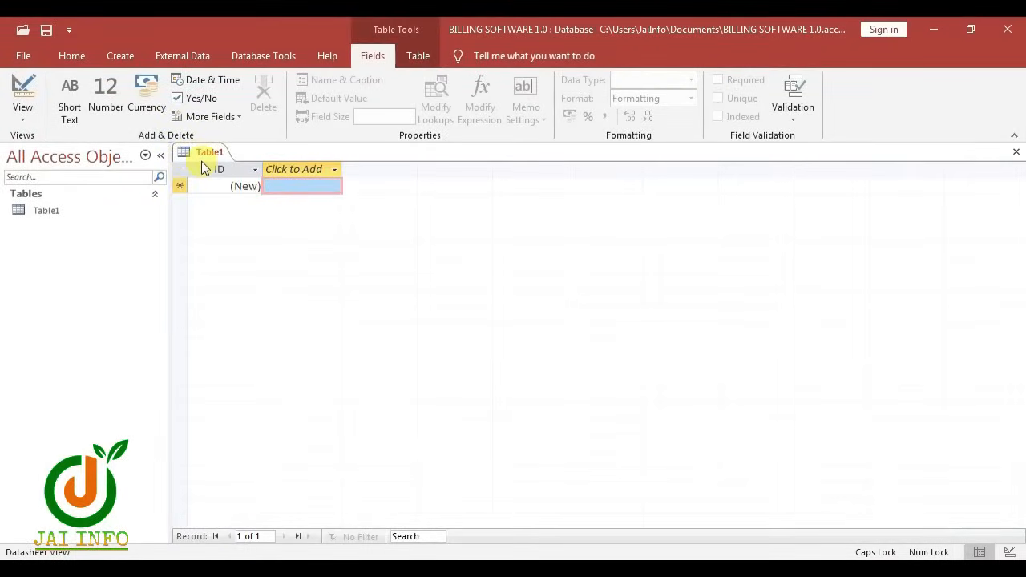
# Save Table1 as CustomerTable and open it in Design View
pyautogui.rightClick(91, 211)
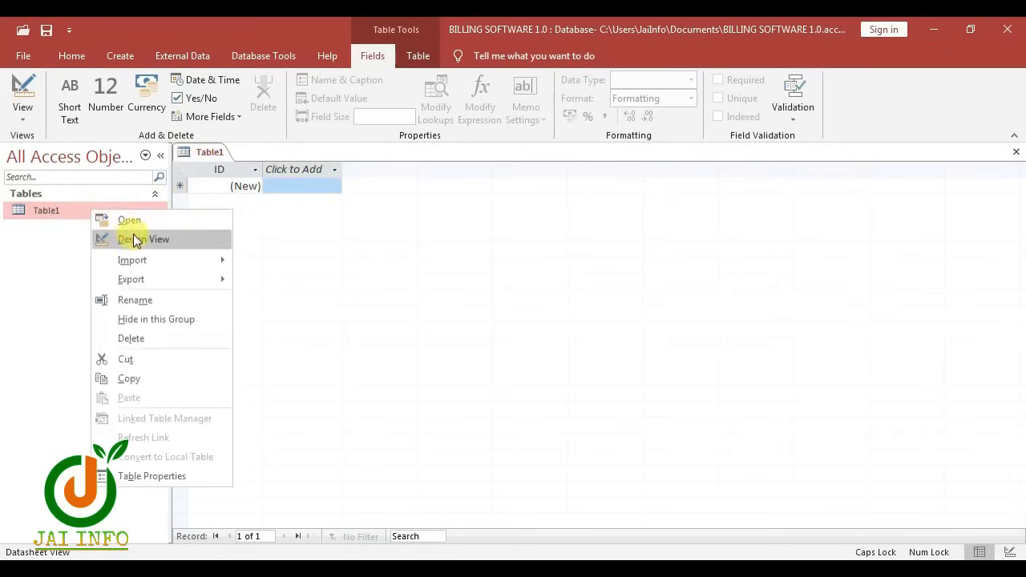
pyautogui.click(135, 239)
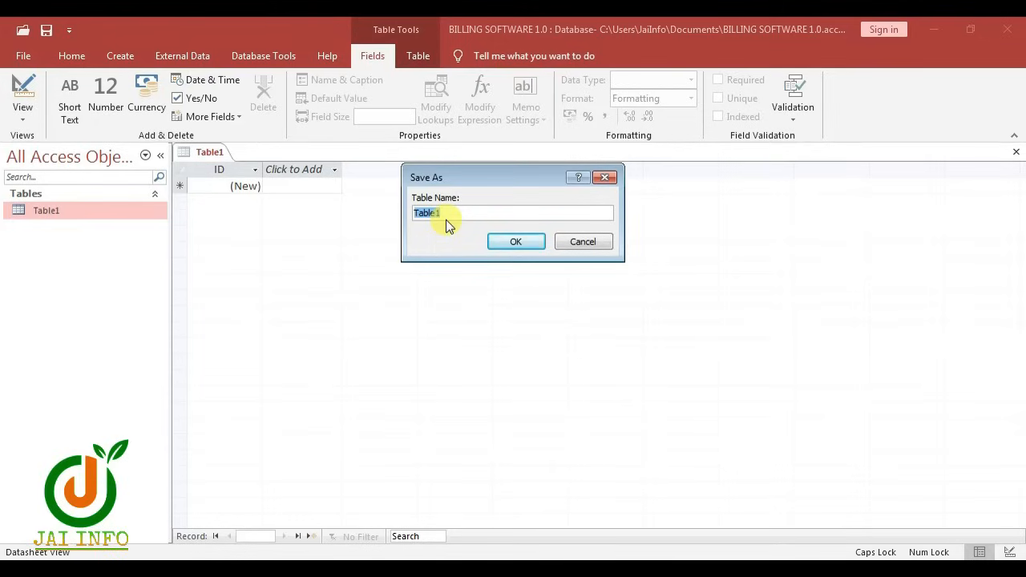
pyautogui.write('CustomerTable')
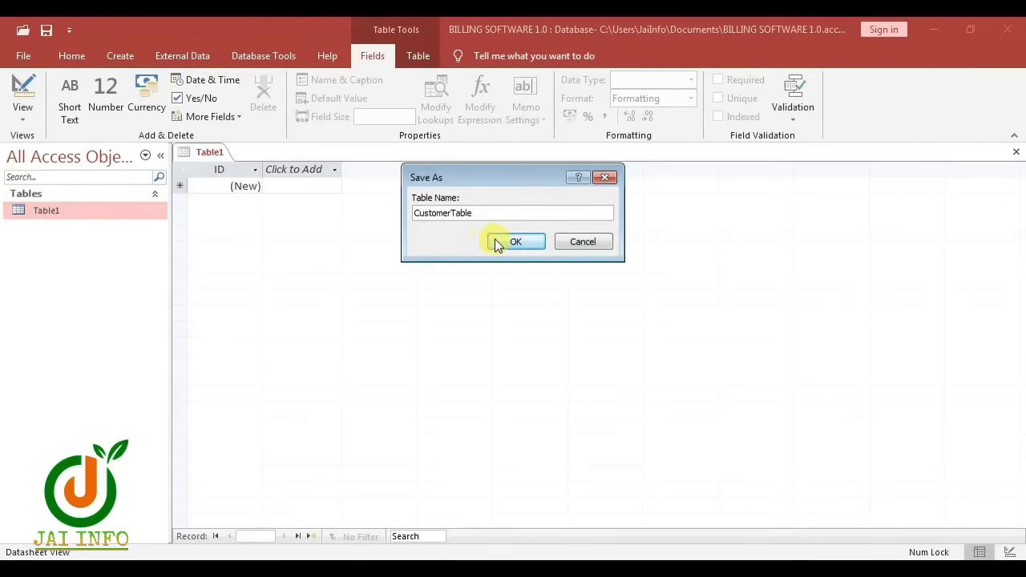
pyautogui.click(498, 243)
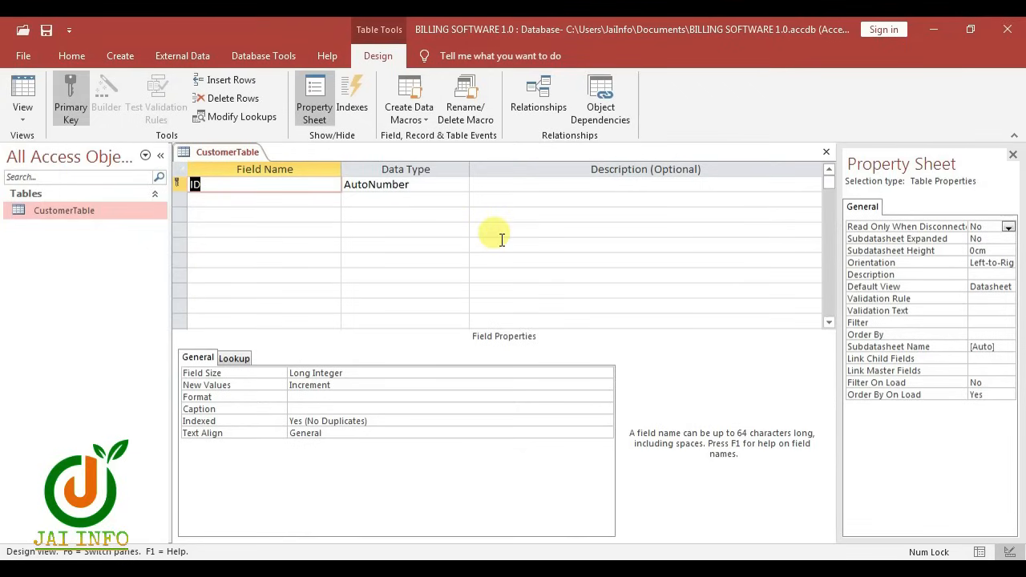
# Add CustomerID, then FirstName, LastName and Email as Short Text fields
pyautogui.write('CustomerID')
pyautogui.press('Tab')
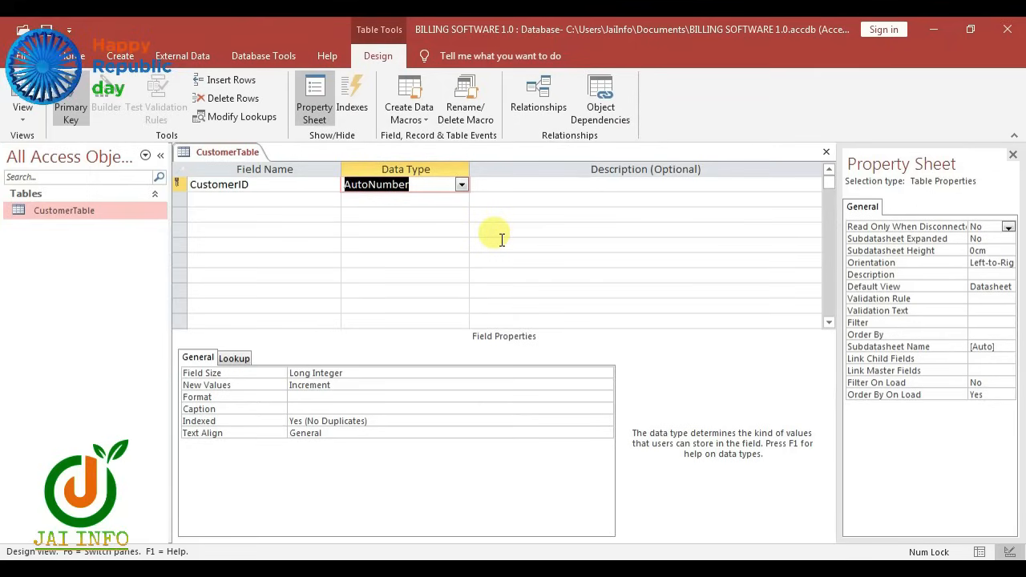
pyautogui.press('Tab')
pyautogui.press('Tab')
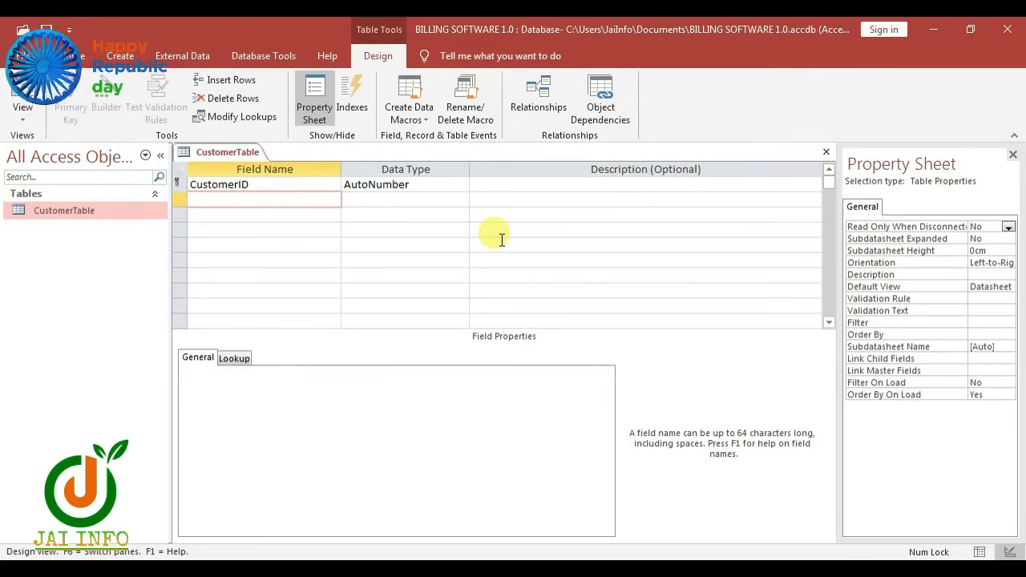
pyautogui.write('FirstName')
pyautogui.press('Tab')
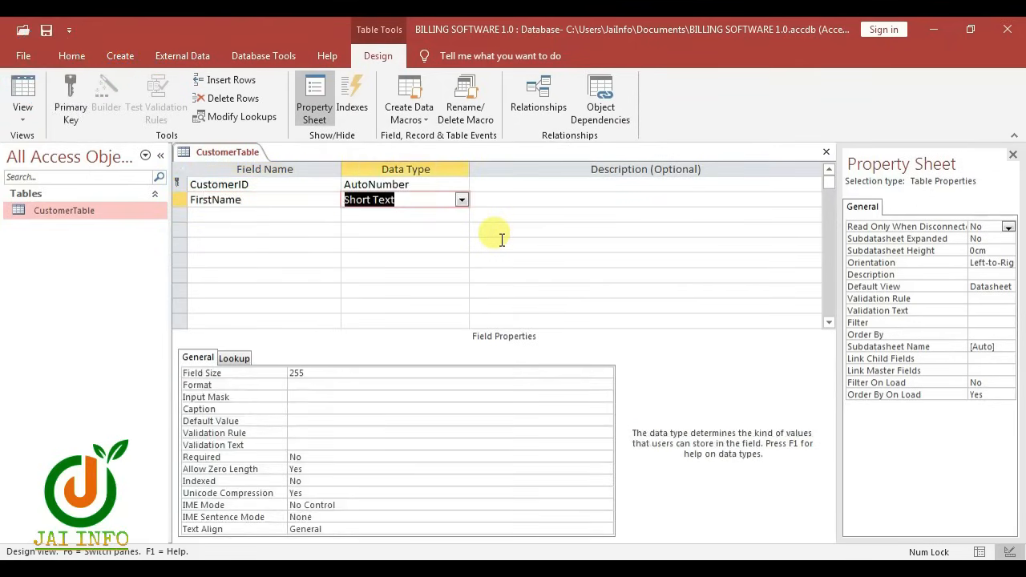
pyautogui.press('Tab')
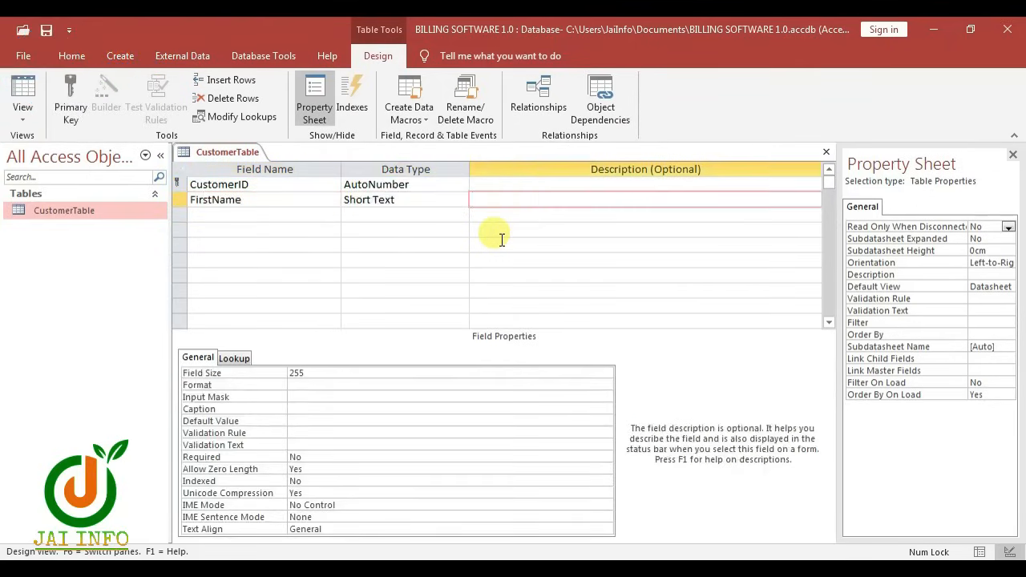
pyautogui.press('Tab')
pyautogui.write('LastName')
pyautogui.press('Tab')
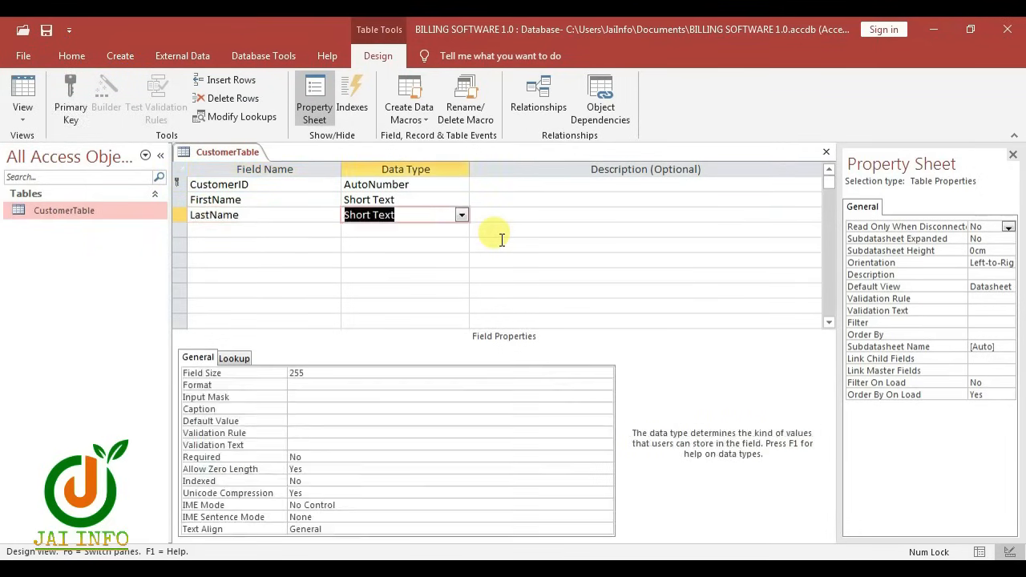
pyautogui.press('Tab')
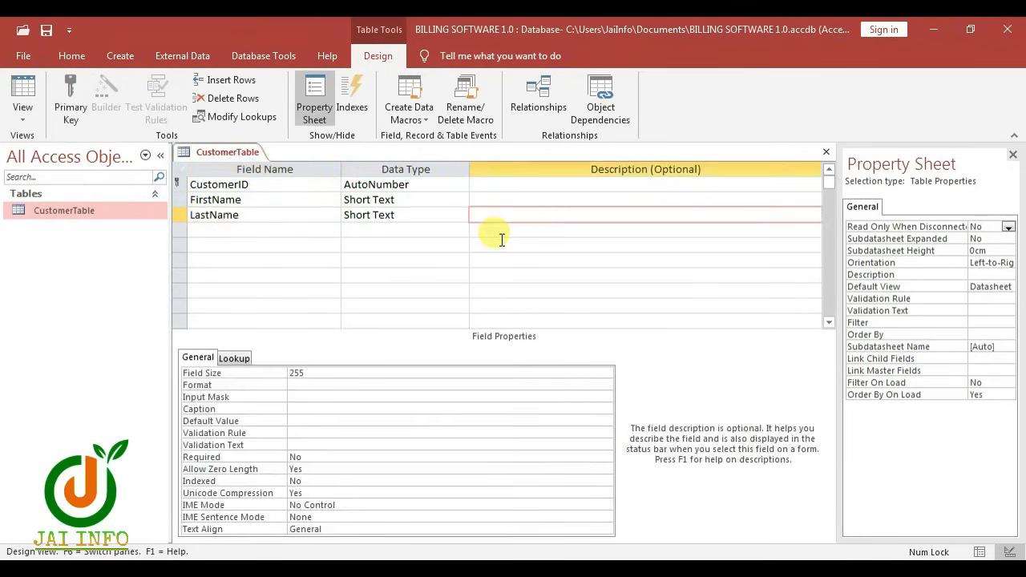
pyautogui.press('Tab')
pyautogui.write('Email')
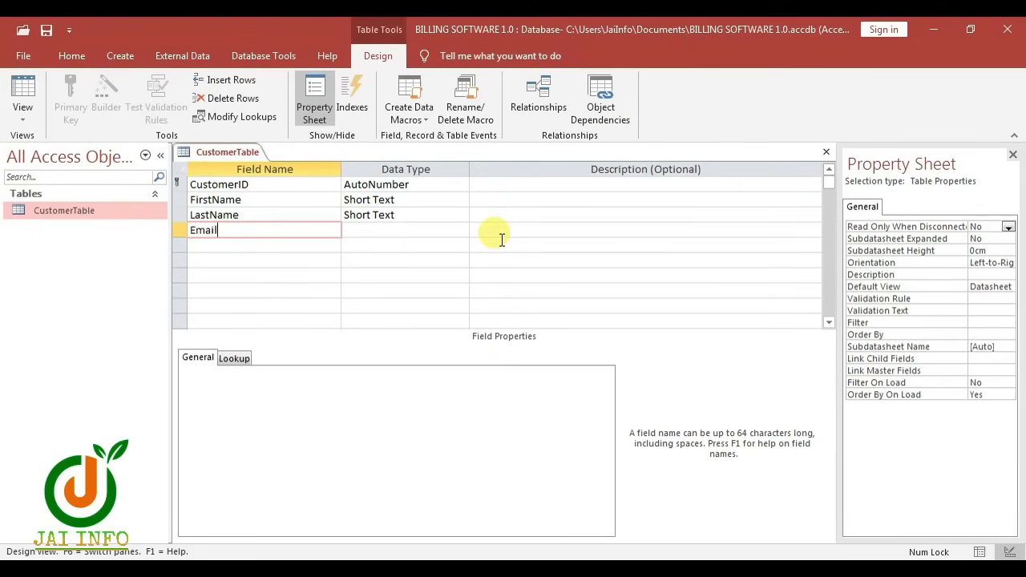
pyautogui.press('Tab')
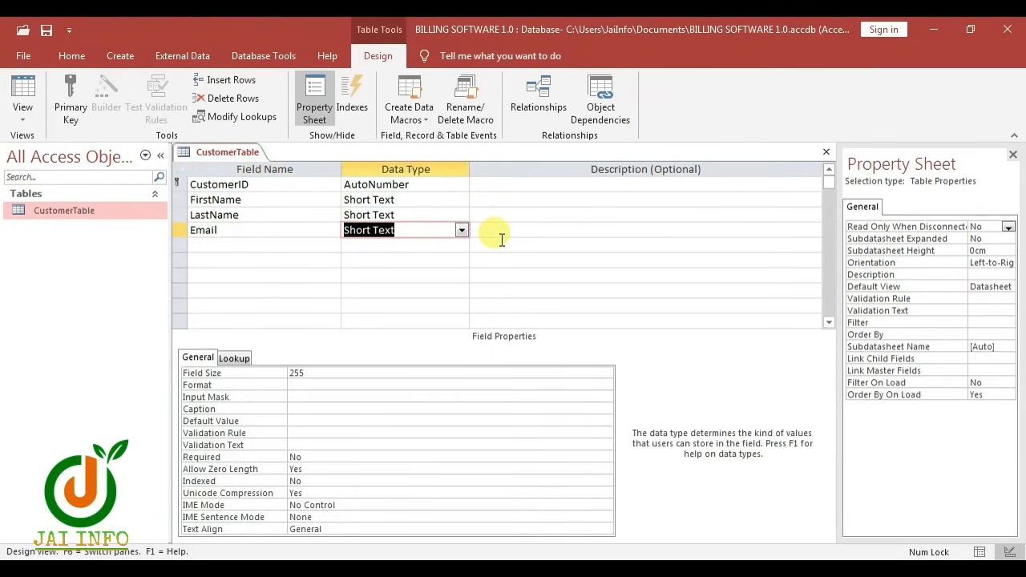
pyautogui.press('Tab')
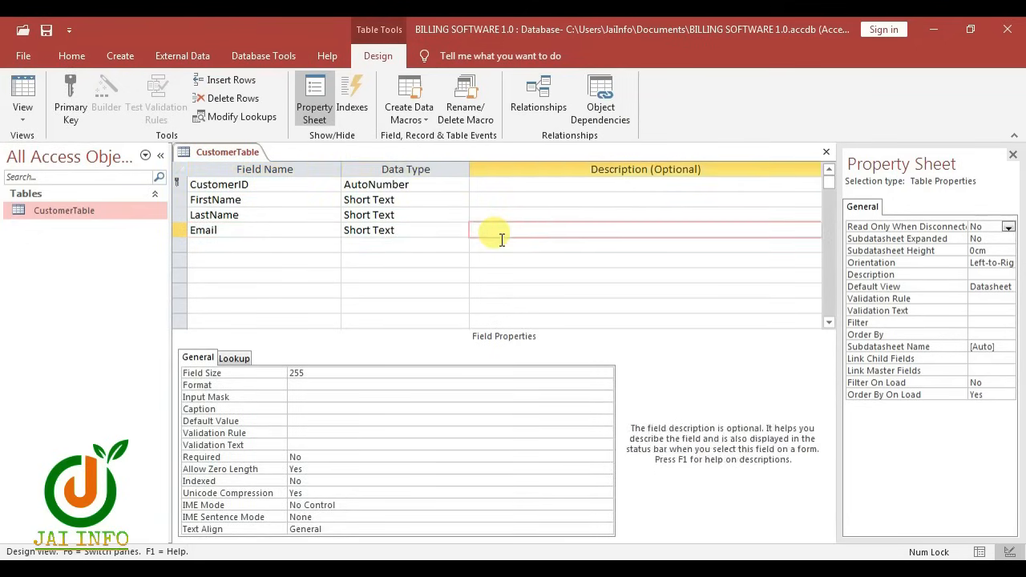
pyautogui.press('Tab')
# Add Address, State and City as Short Text fields and PinCode as Number
pyautogui.write('Address')
pyautogui.press('Tab')
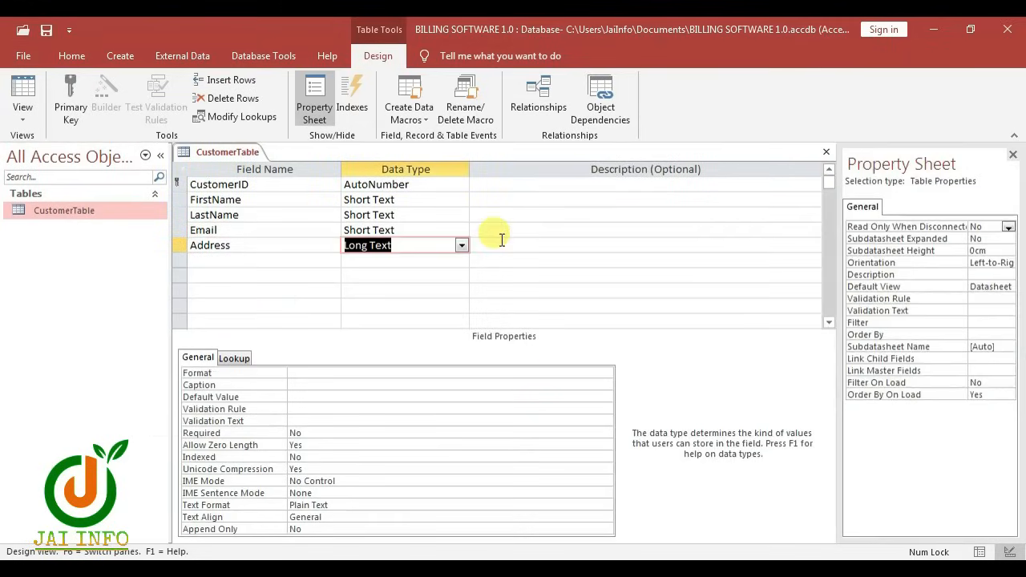
pyautogui.write('Short')
pyautogui.press('Tab')
pyautogui.press('Tab')
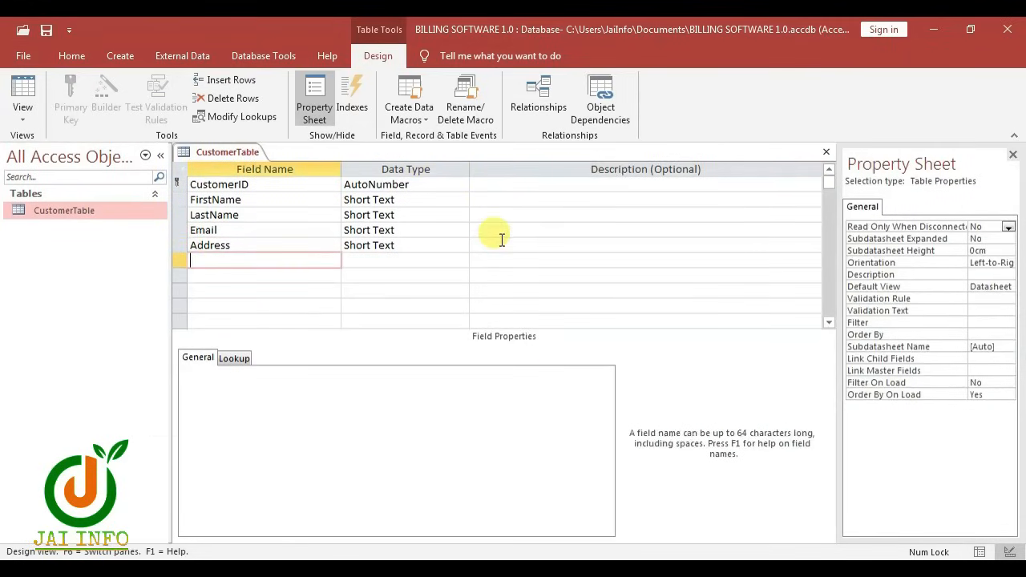
pyautogui.write('State')
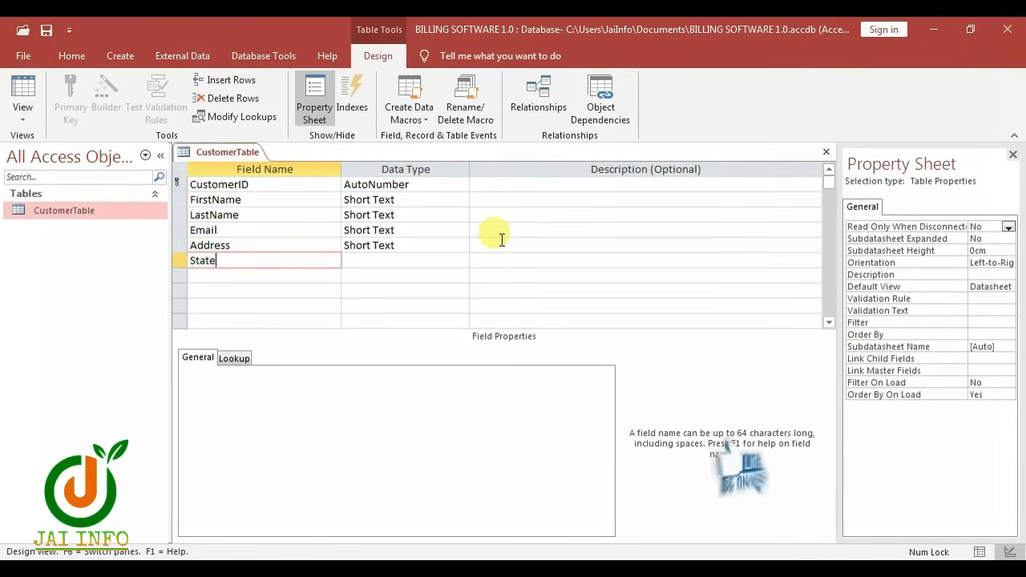
pyautogui.press('Tab')
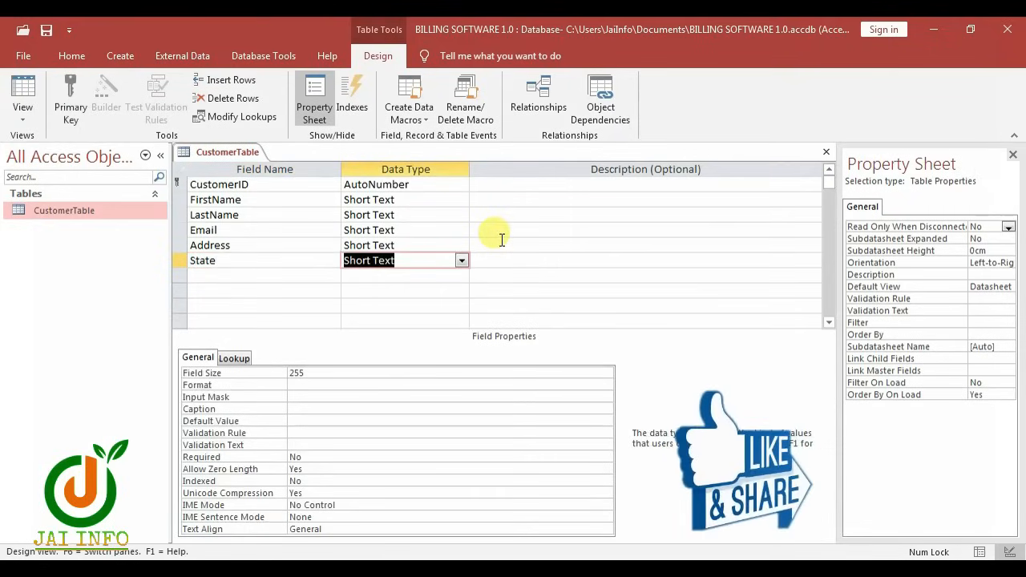
pyautogui.press('Tab')
pyautogui.press('Tab')
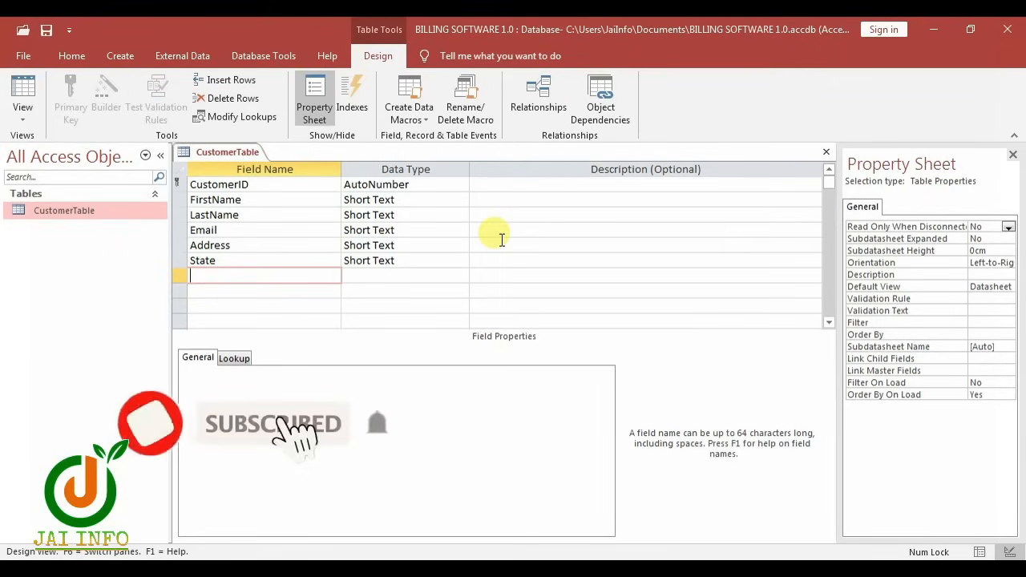
pyautogui.write('City')
pyautogui.press('Tab')
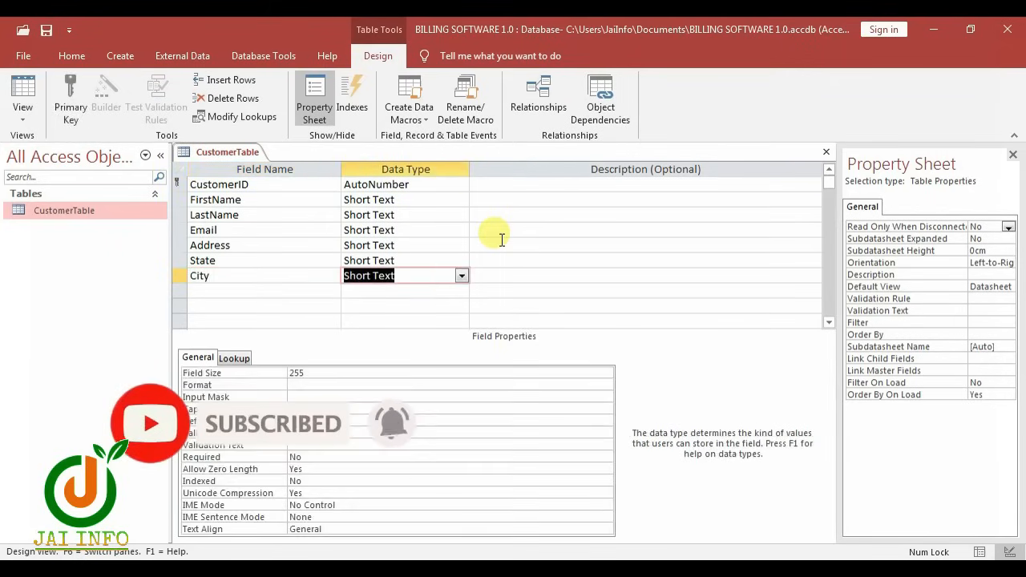
pyautogui.press('Tab')
pyautogui.press('Tab')
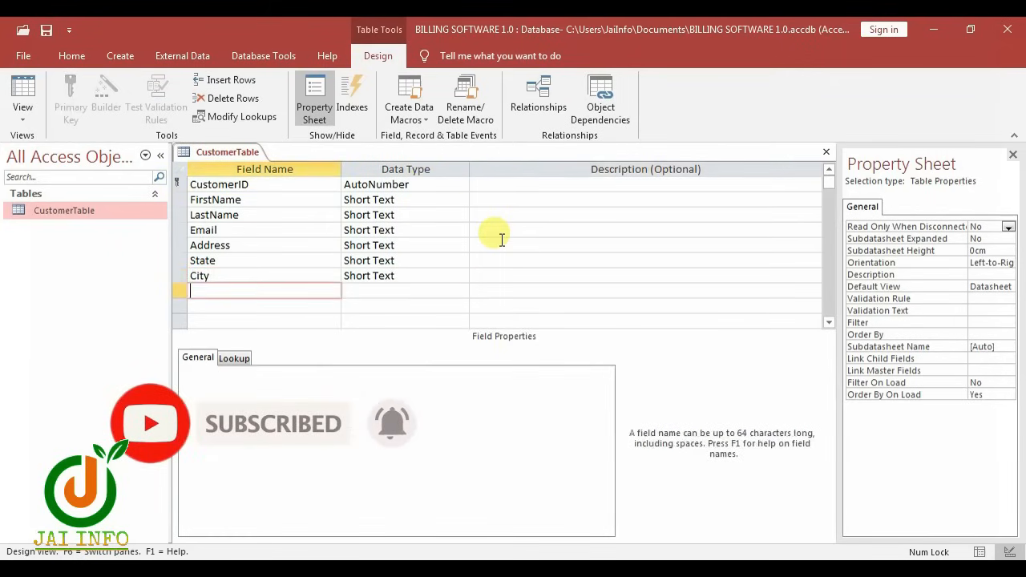
pyautogui.write('P')
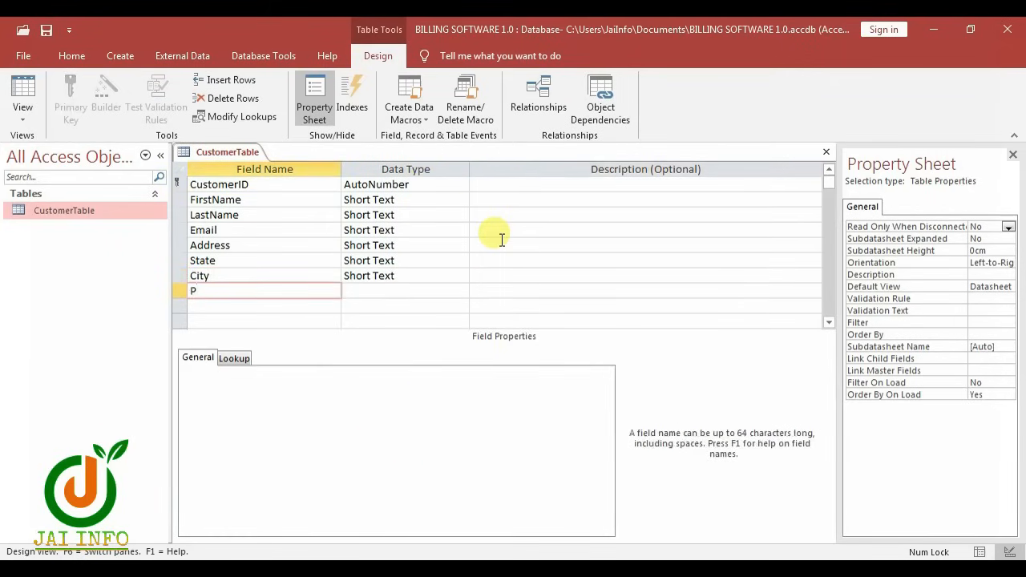
pyautogui.write('inCode')
pyautogui.press('Tab')
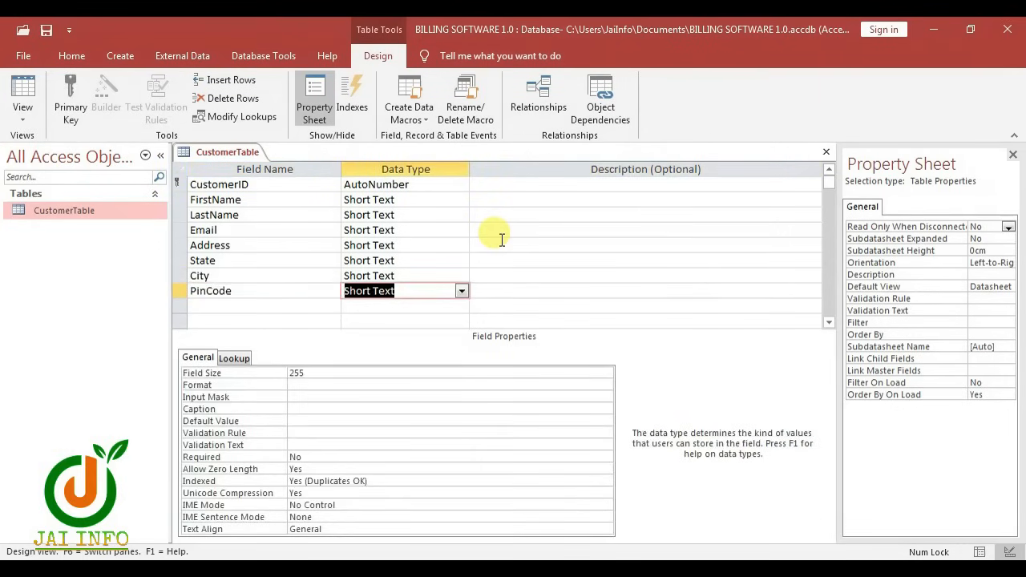
pyautogui.write('Number')
pyautogui.press('Tab')
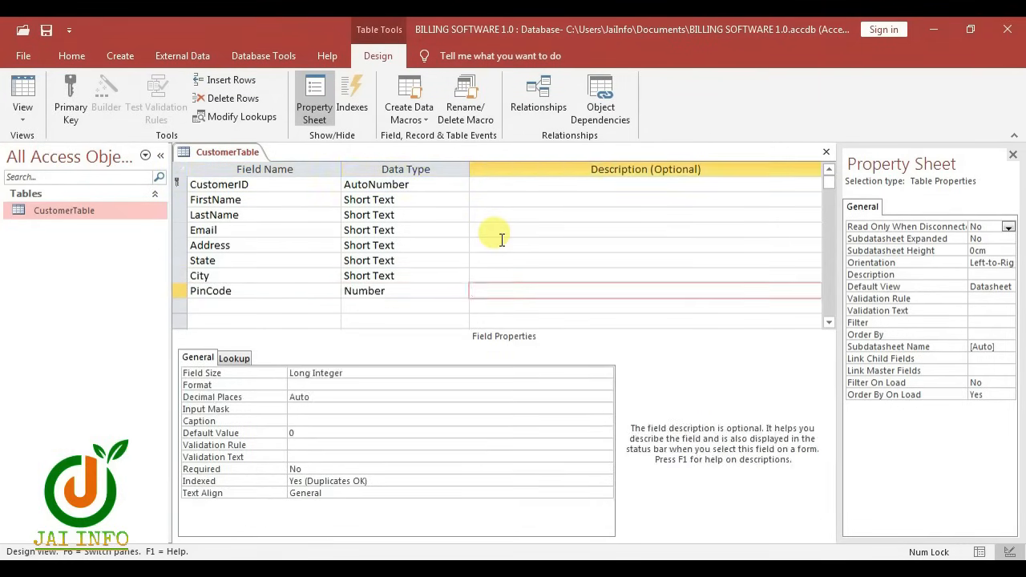
pyautogui.press('Tab')
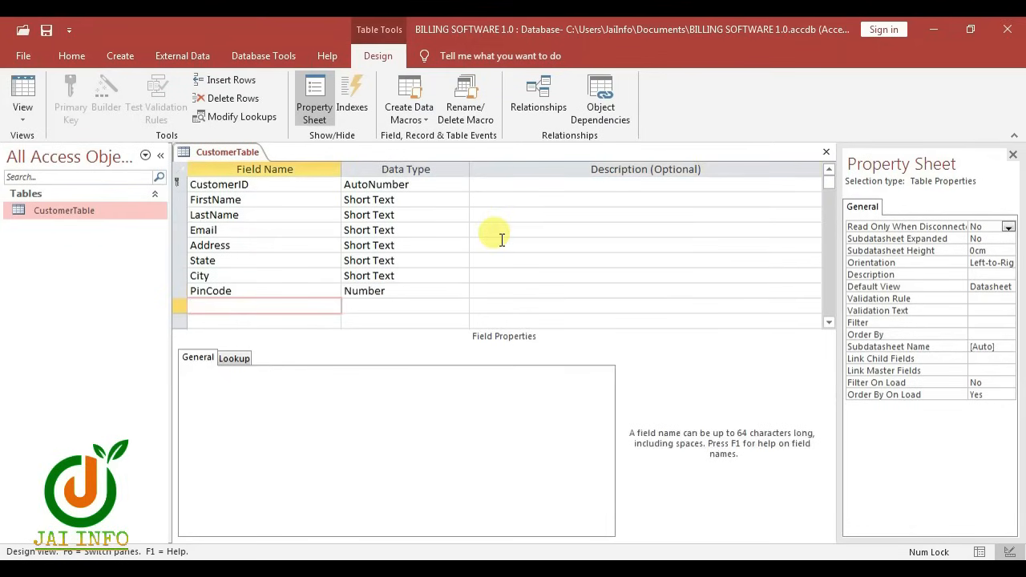
# Add Mobile as Large Number, CustomerSince as Date/Time and Active as Yes/No
pyautogui.write('Mobile')
pyautogui.press('Tab')
pyautogui.write('l')
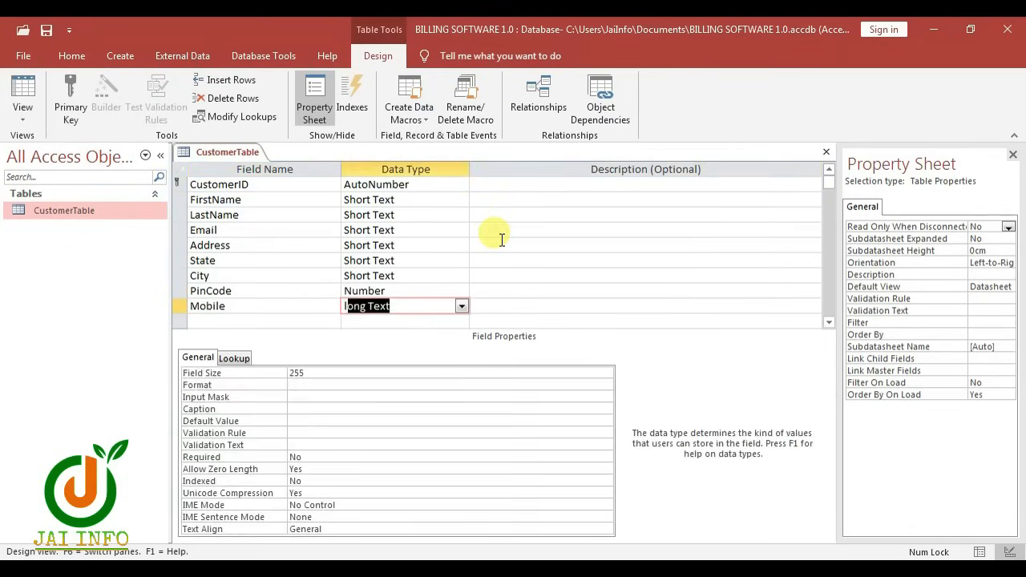
pyautogui.write('a')
pyautogui.press('Tab')
pyautogui.press('Tab')
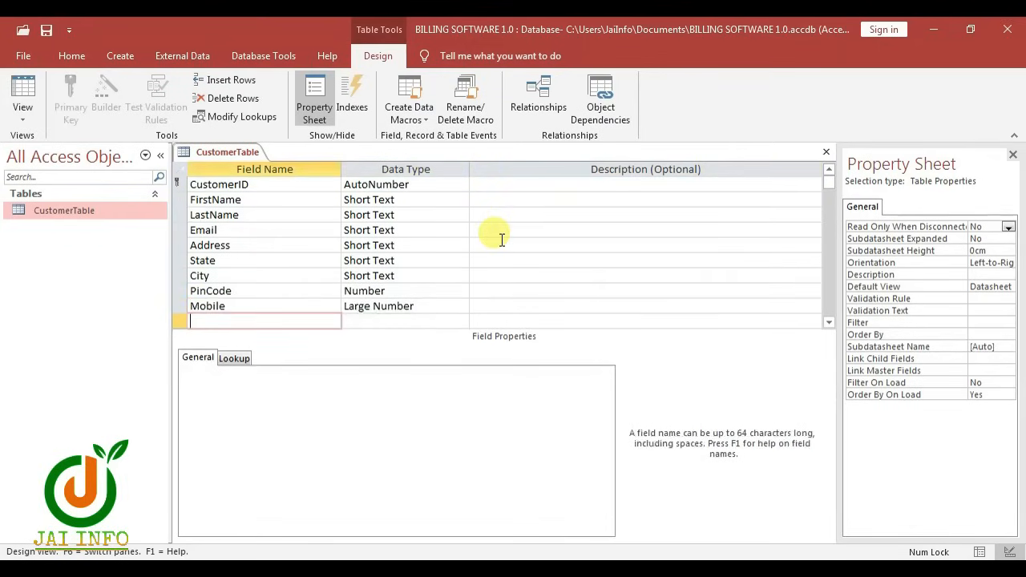
pyautogui.write('CustomerSince')
pyautogui.press('Tab')
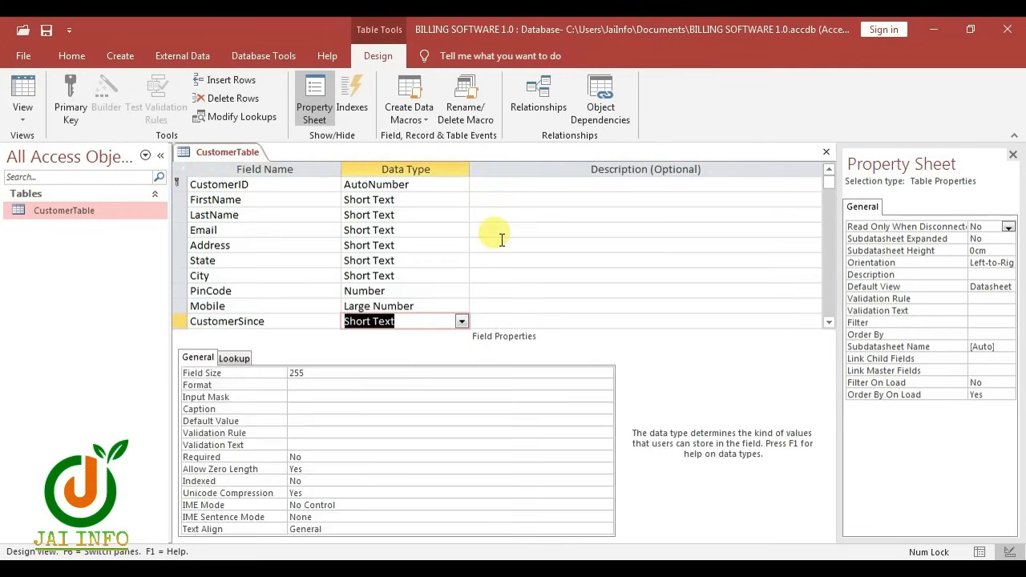
pyautogui.write('d')
pyautogui.press('Tab')
pyautogui.press('Tab')
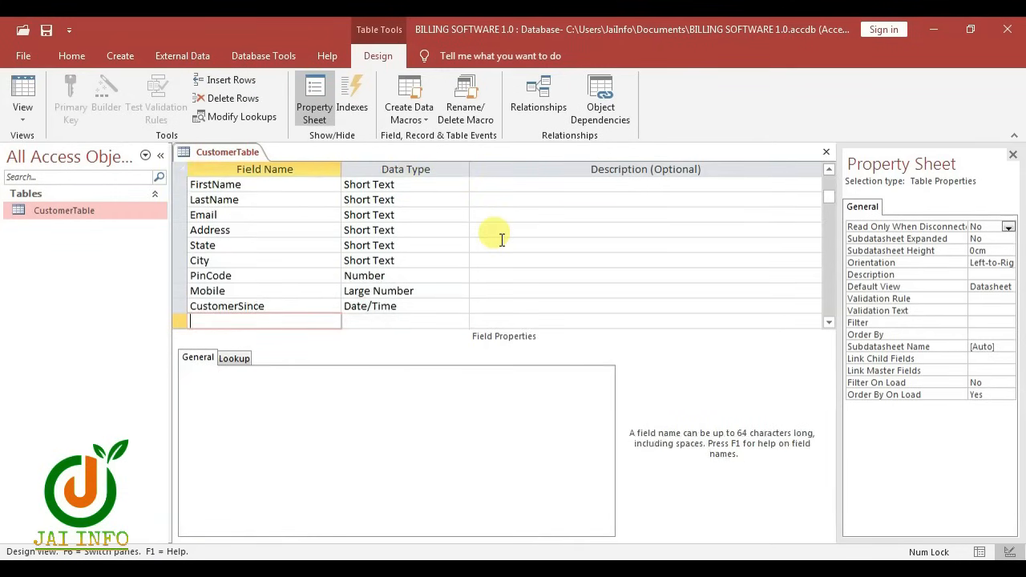
pyautogui.write('Active')
pyautogui.press('Tab')
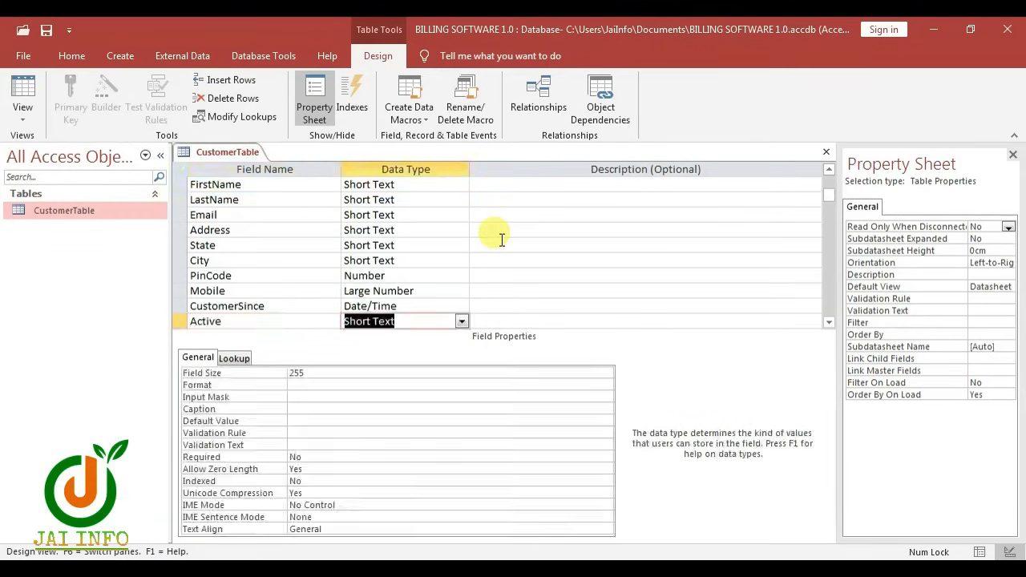
pyautogui.write('yes/No')
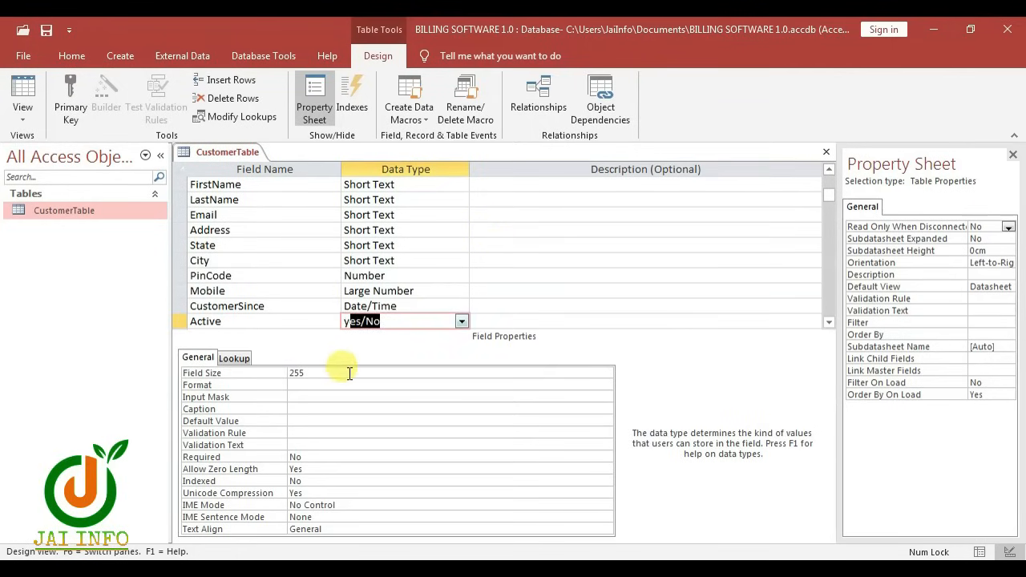
pyautogui.click(382, 291)
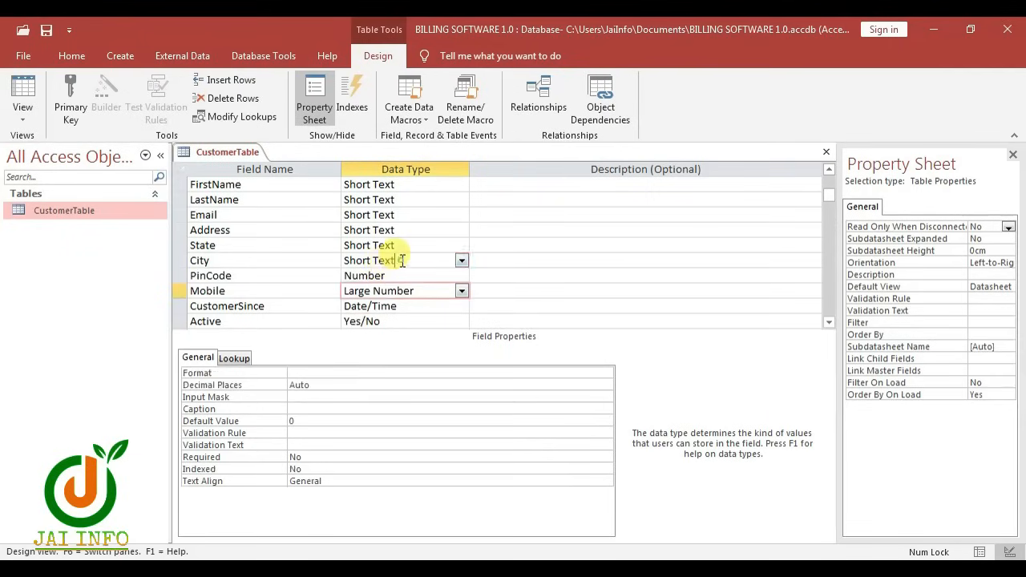
# Set the City, State and Address field sizes to 25
pyautogui.click(394, 260)
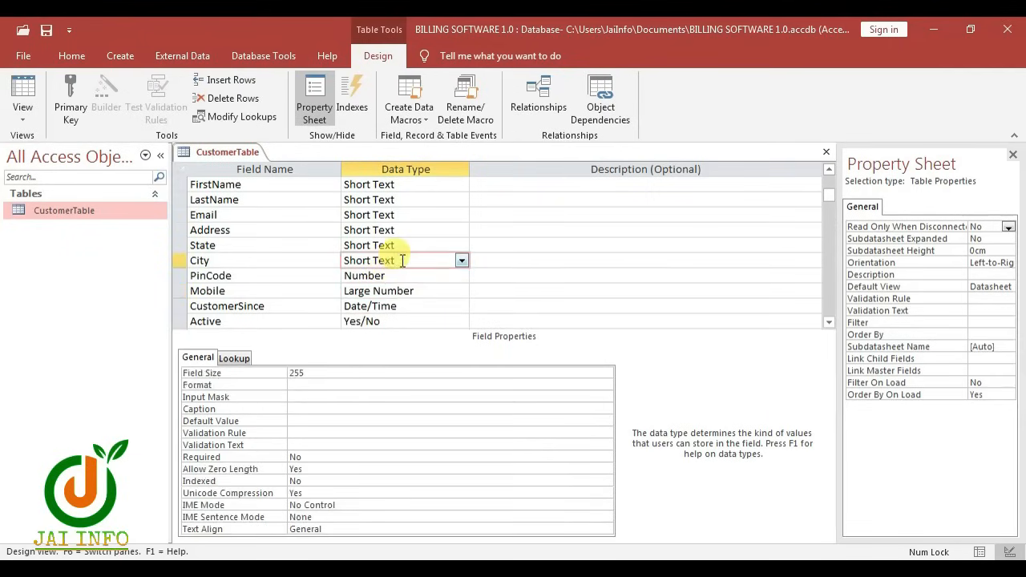
pyautogui.click(341, 371)
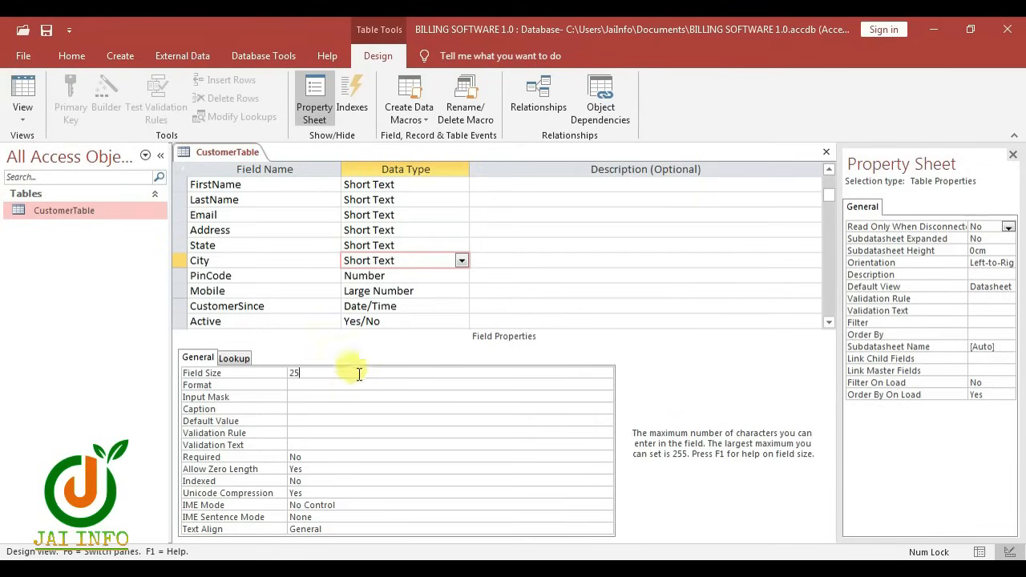
pyautogui.click(388, 245)
pyautogui.click(349, 373)
pyautogui.press('BackSpace')
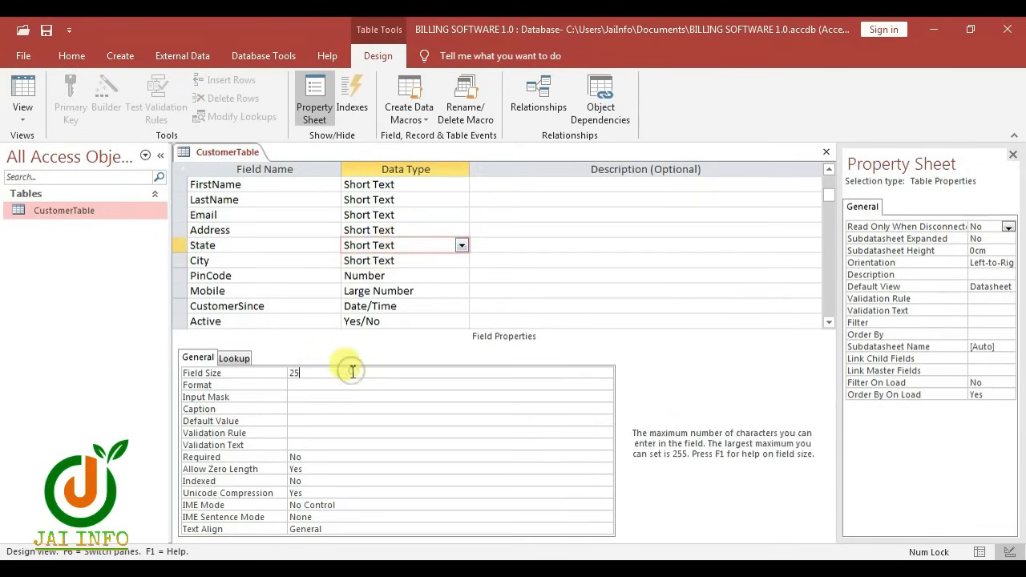
pyautogui.click(383, 230)
pyautogui.click(325, 372)
pyautogui.press('BackSpace')
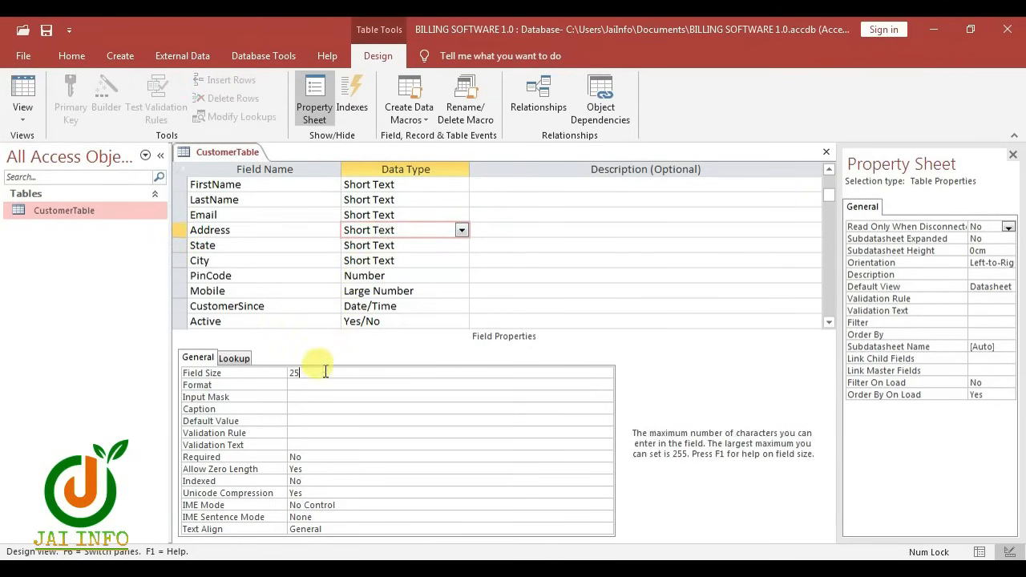
pyautogui.click(383, 200)
# Set the Email, LastName and FirstName field sizes to 20
pyautogui.click(393, 215)
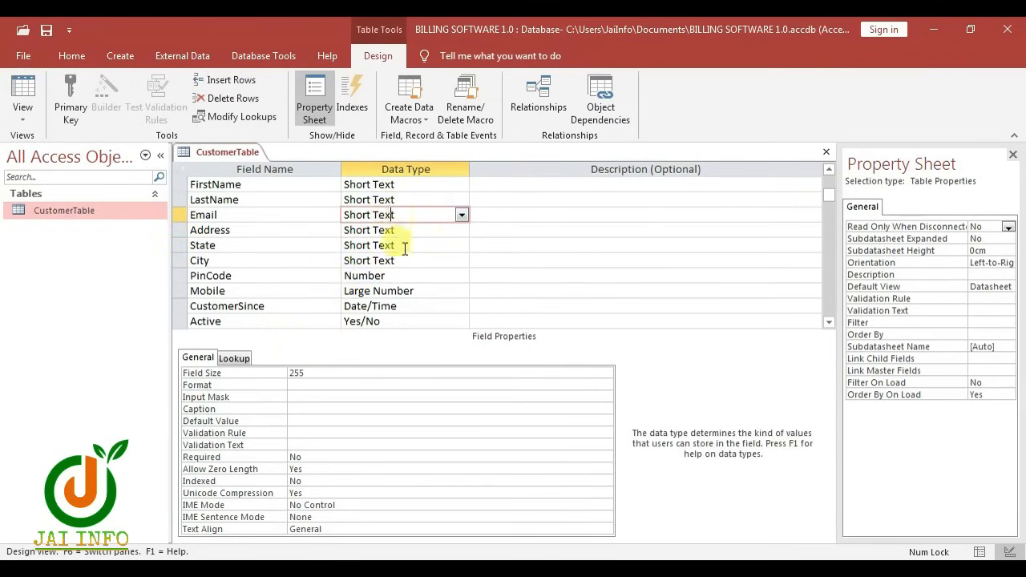
pyautogui.click(345, 374)
pyautogui.press('BackSpace')
pyautogui.press('BackSpace')
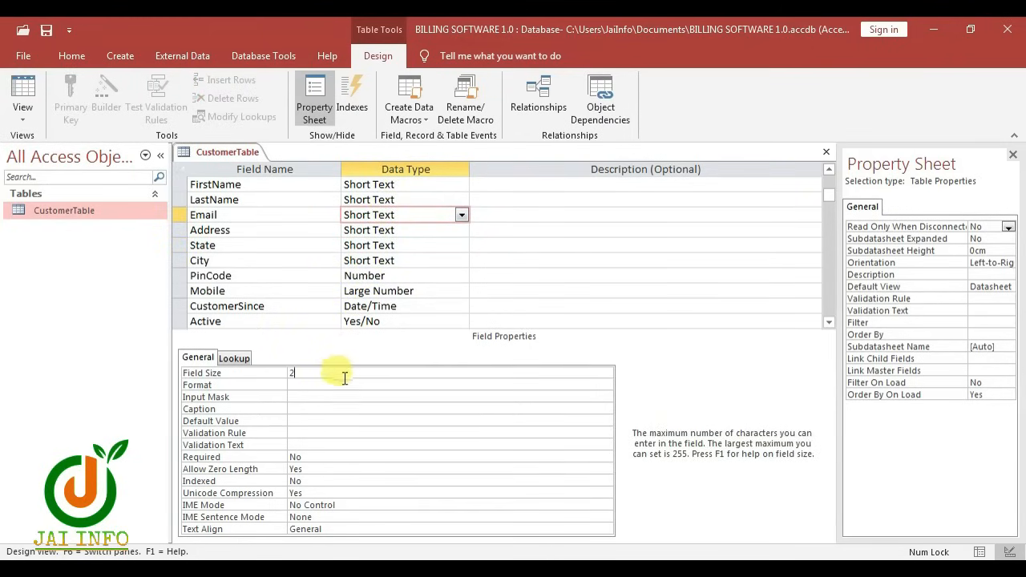
pyautogui.write('0')
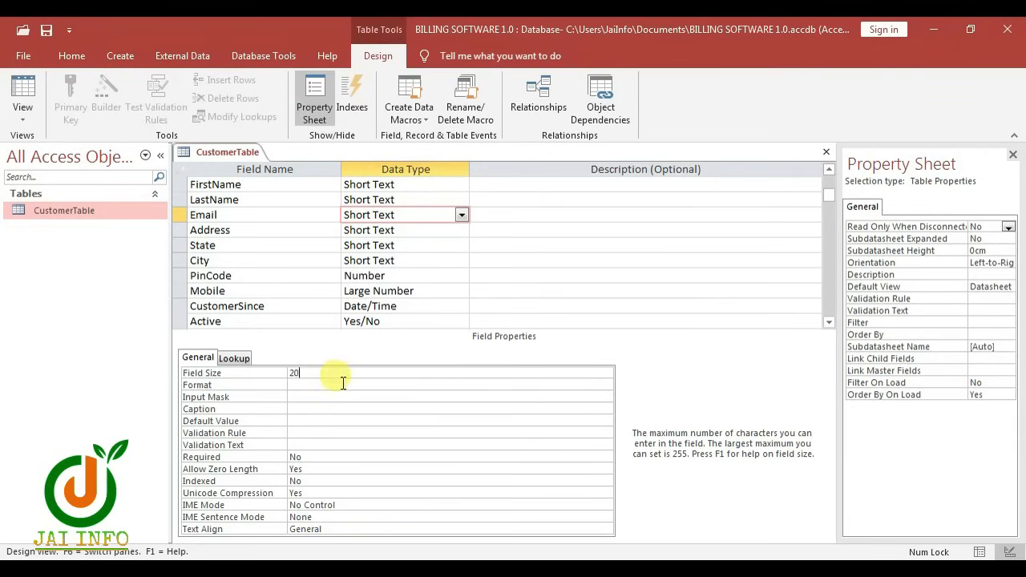
pyautogui.click(396, 202)
pyautogui.click(335, 373)
pyautogui.press('BackSpace')
pyautogui.write('0')
pyautogui.click(397, 184)
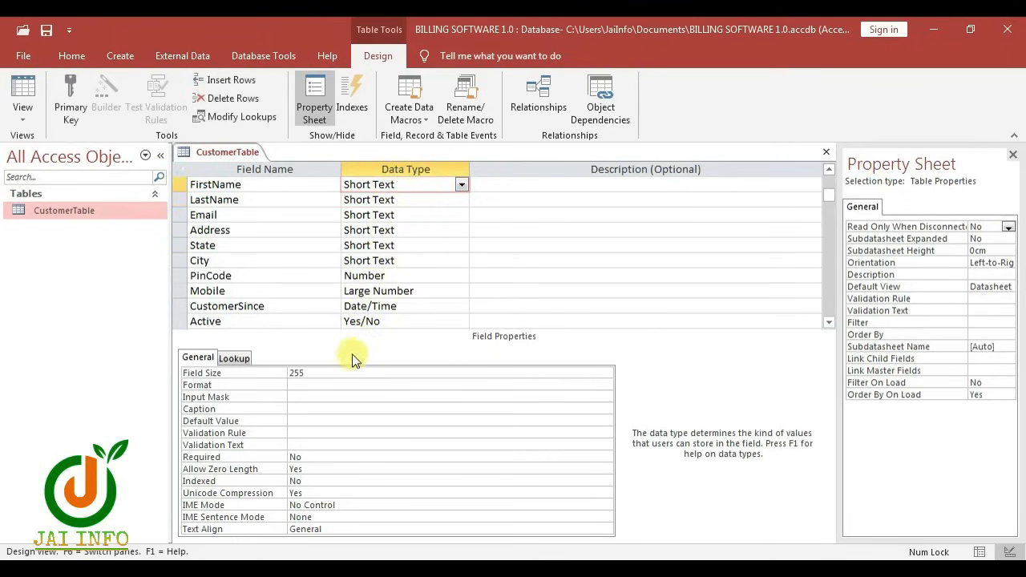
pyautogui.doubleClick(290, 373)
pyautogui.press('BackSpace')
pyautogui.write('20')
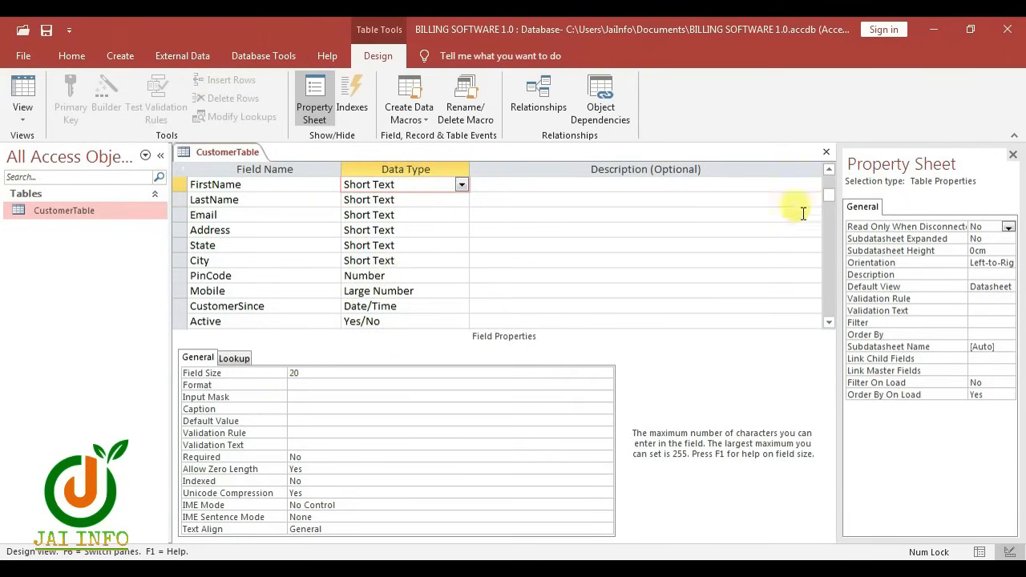
pyautogui.moveTo(828, 201); pyautogui.dragTo(831, 182)
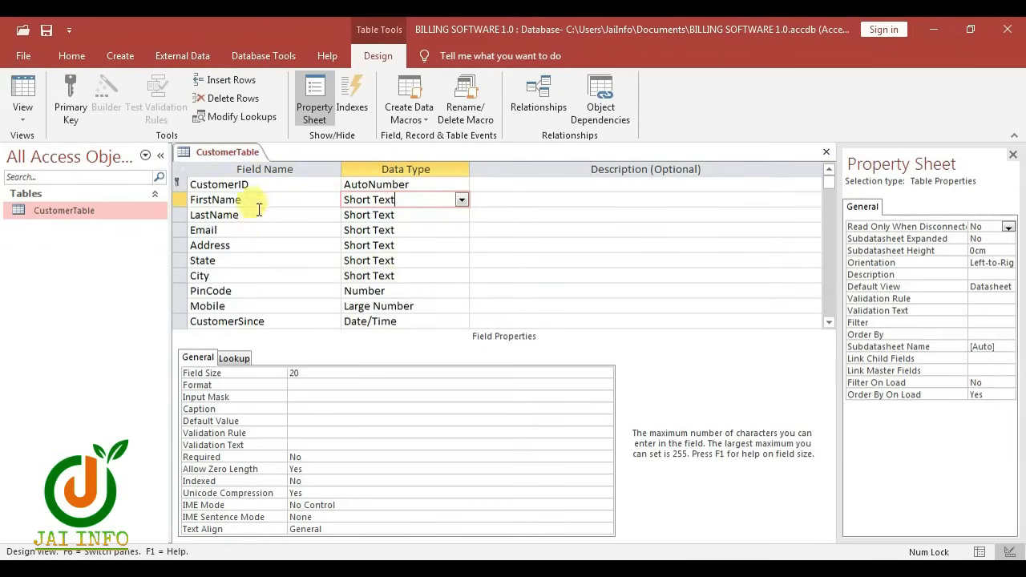
# Save the CustomerTable design, accepting the Large Number compatibility warning, and close it
pyautogui.rightClick(210, 162)
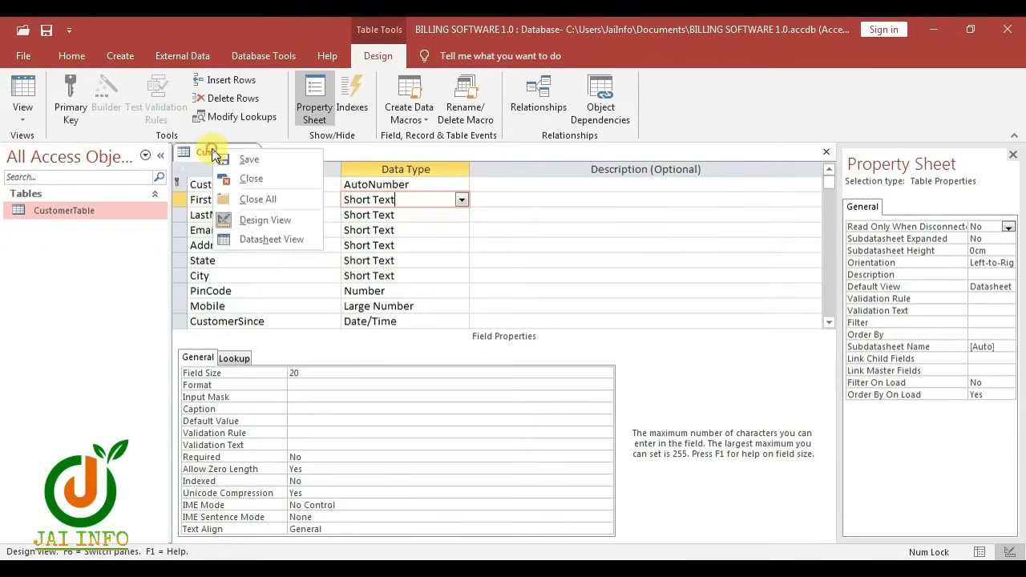
pyautogui.click(263, 166)
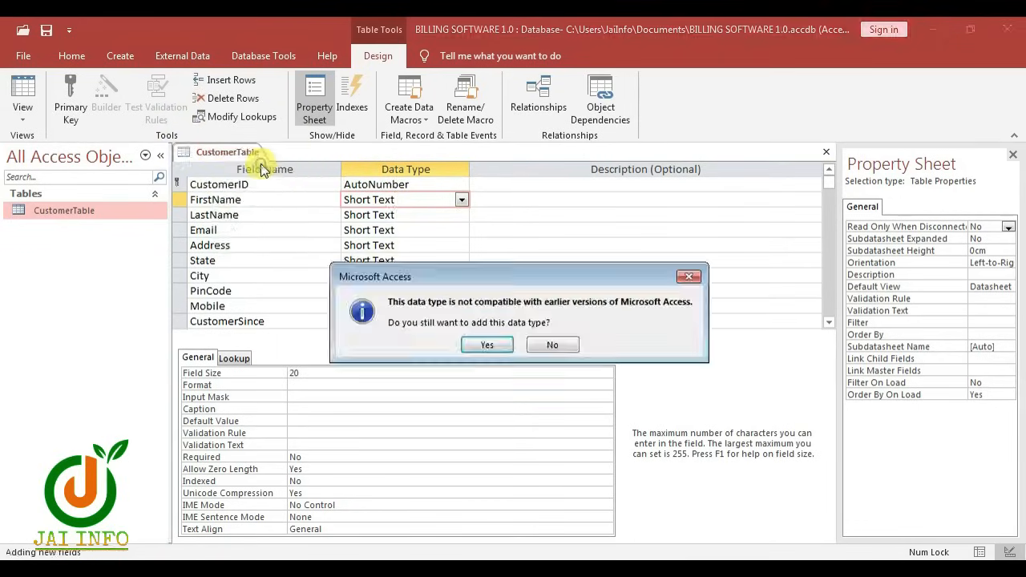
pyautogui.click(479, 346)
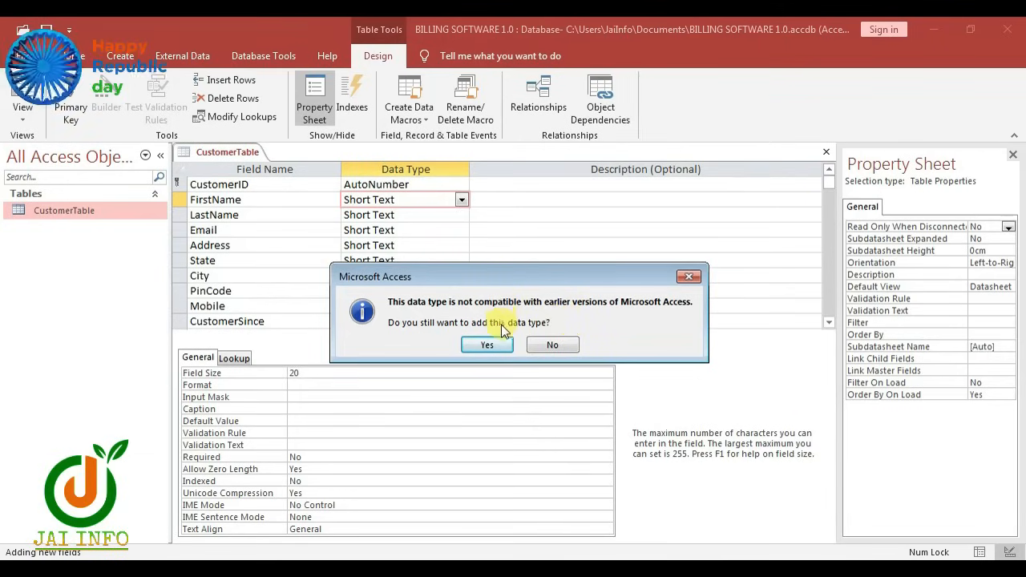
pyautogui.click(487, 345)
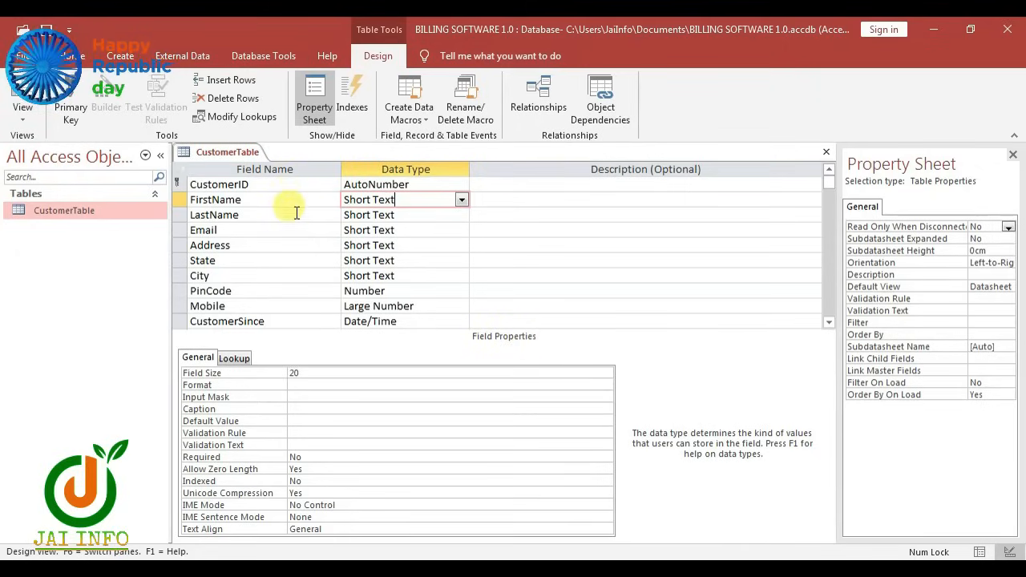
pyautogui.hotkey('ctrl', 'w')
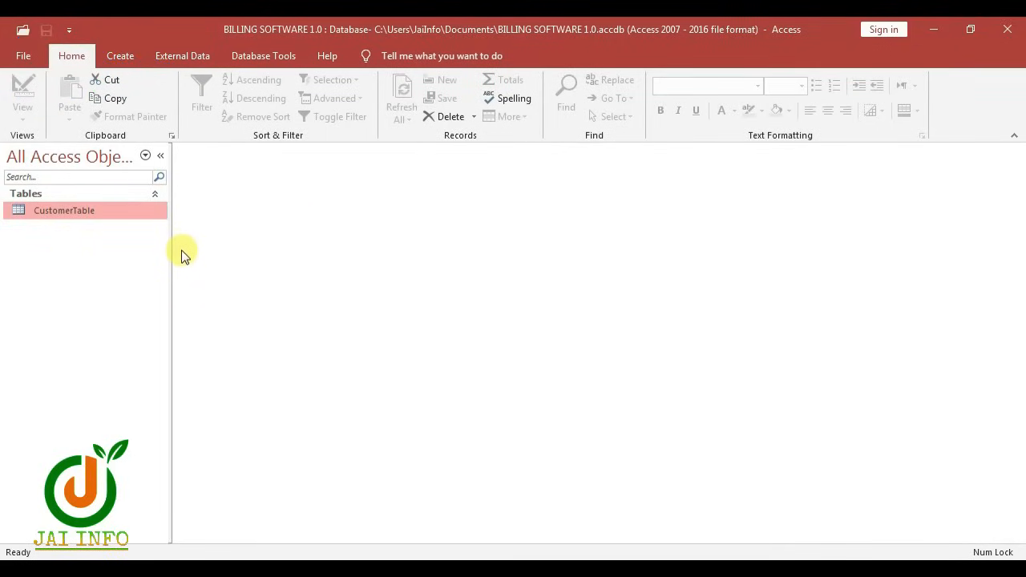
# Create a new Table1 in Table Design view
pyautogui.click(120, 55)
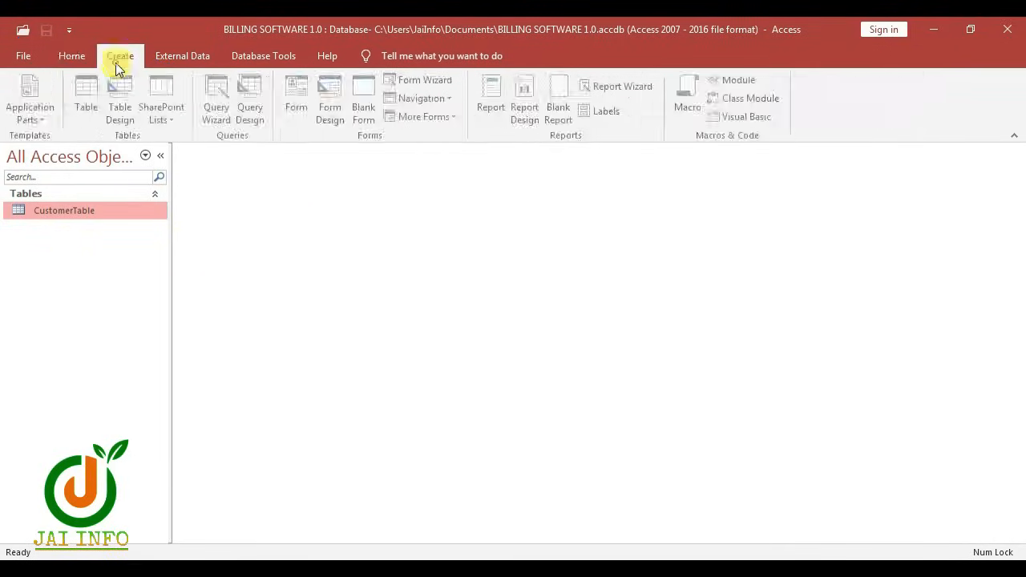
pyautogui.click(121, 108)
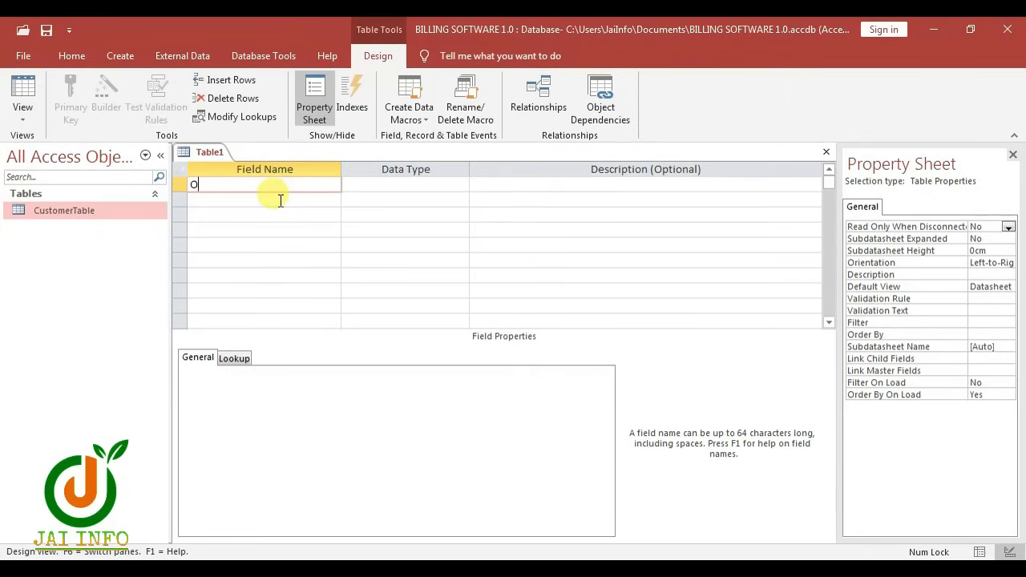
# Add OrderID as AutoNumber and CustomerID as Number
pyautogui.write('OrderID')
pyautogui.press('Tab')
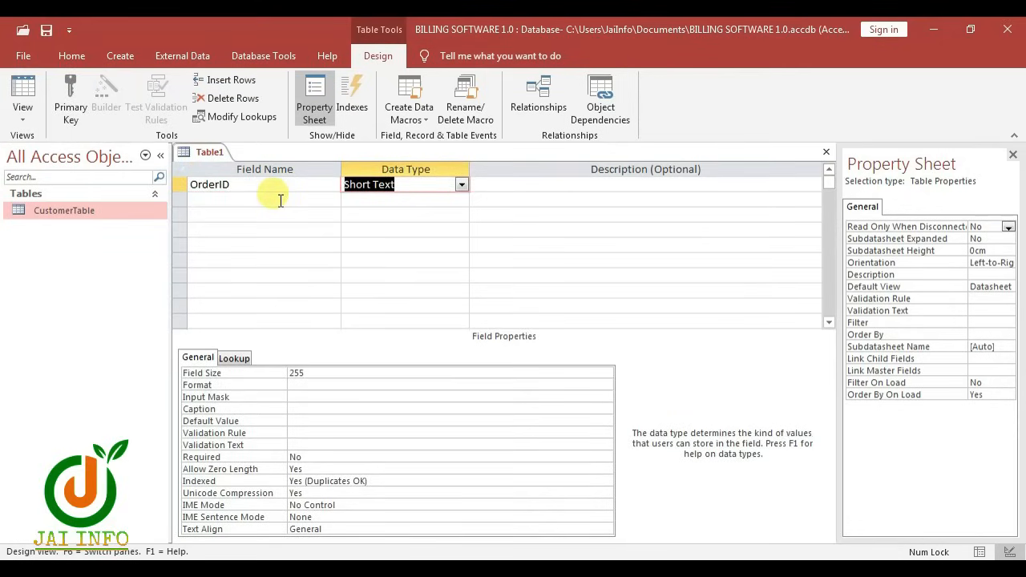
pyautogui.write('autoNumber')
pyautogui.press('Tab')
pyautogui.press('Tab')
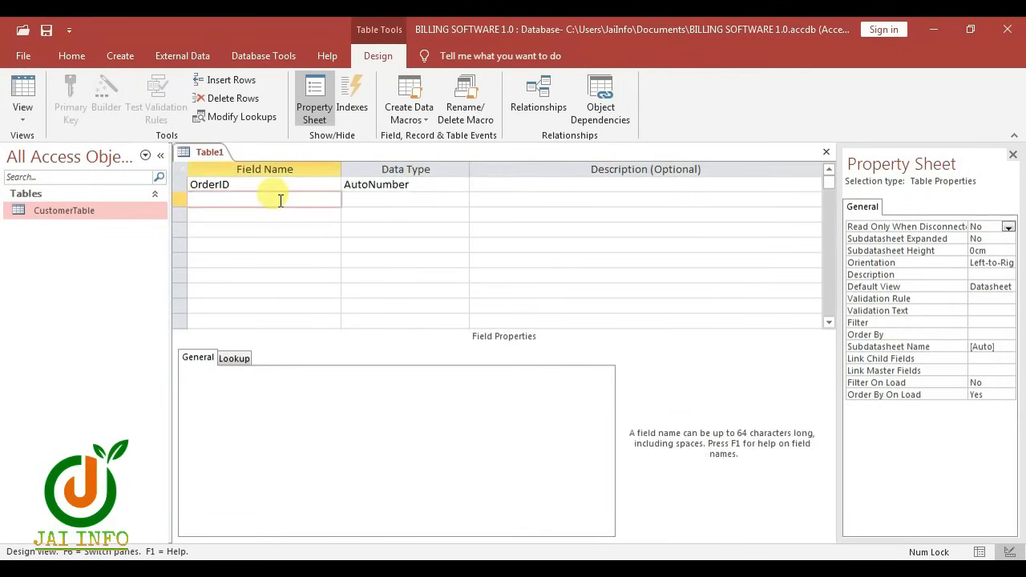
pyautogui.write('CustomerID')
pyautogui.press('Tab')
pyautogui.write('n')
pyautogui.press('Tab')
pyautogui.press('Tab')
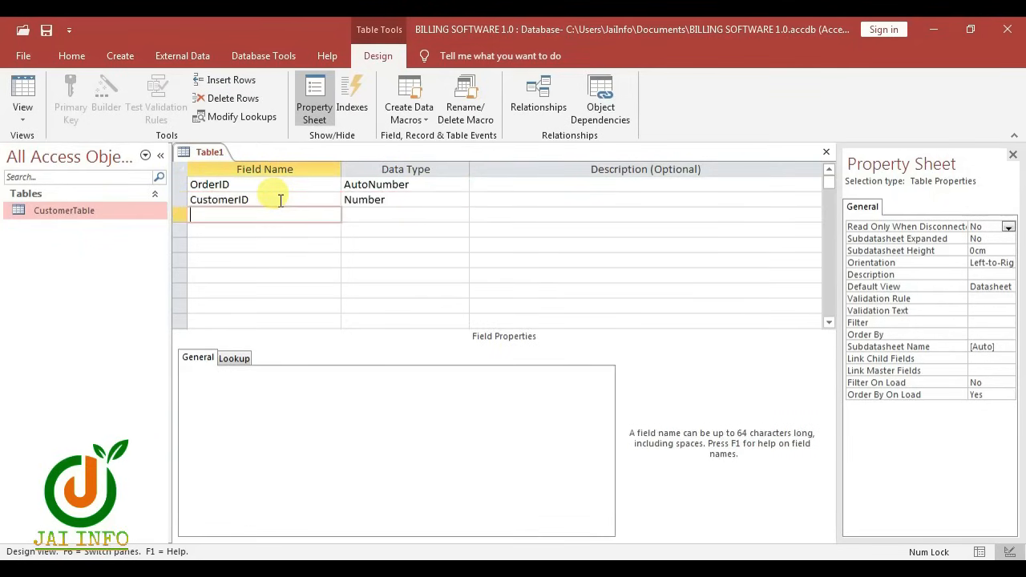
pyautogui.write('OrderDate')
# Add OrderDate as Date/Time, Paid as Yes/No, and a Short Text Notes field
pyautogui.press('Tab')
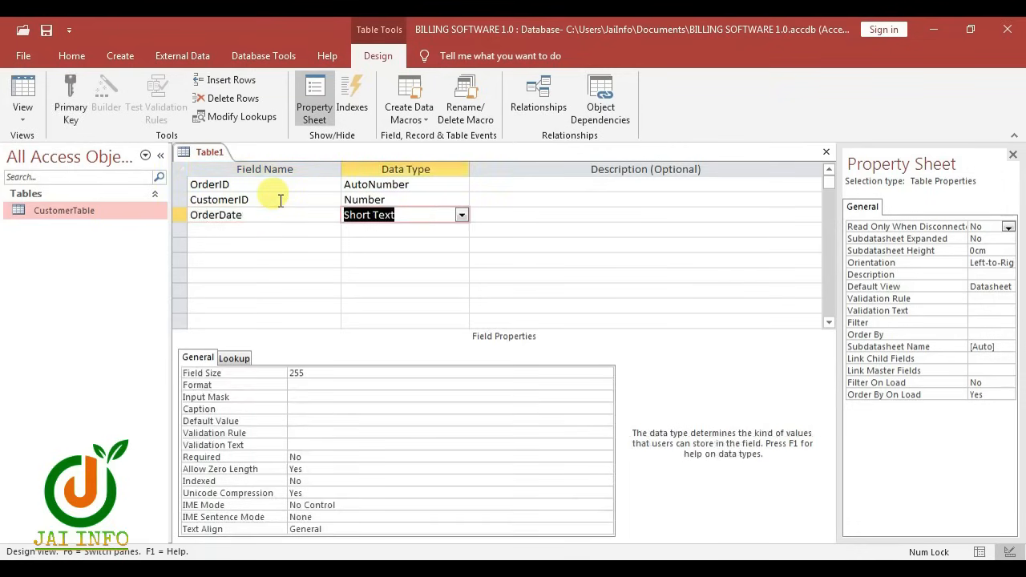
pyautogui.write('d')
pyautogui.press('Tab')
pyautogui.press('Tab')
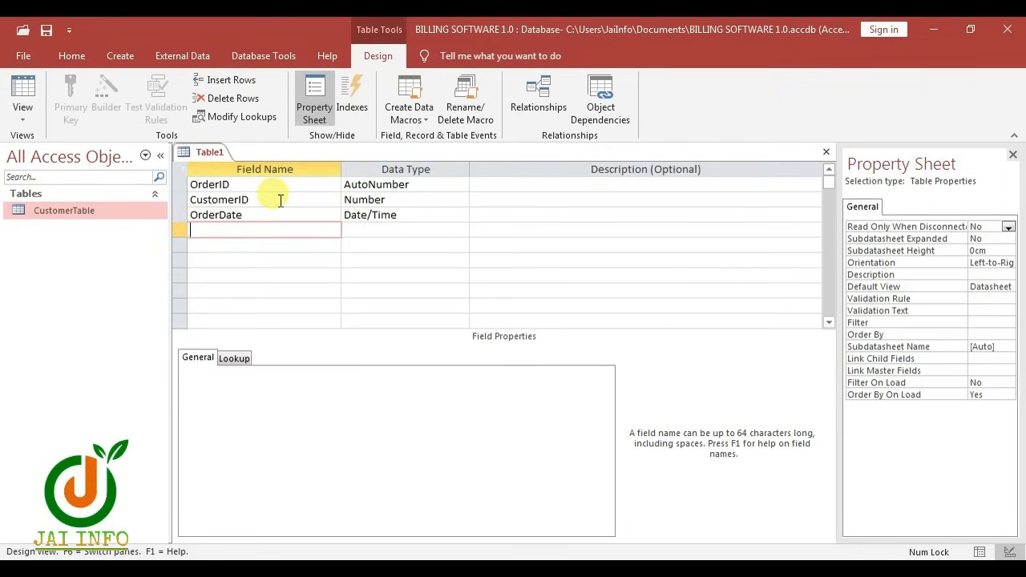
pyautogui.write('paid')
pyautogui.press('Tab')
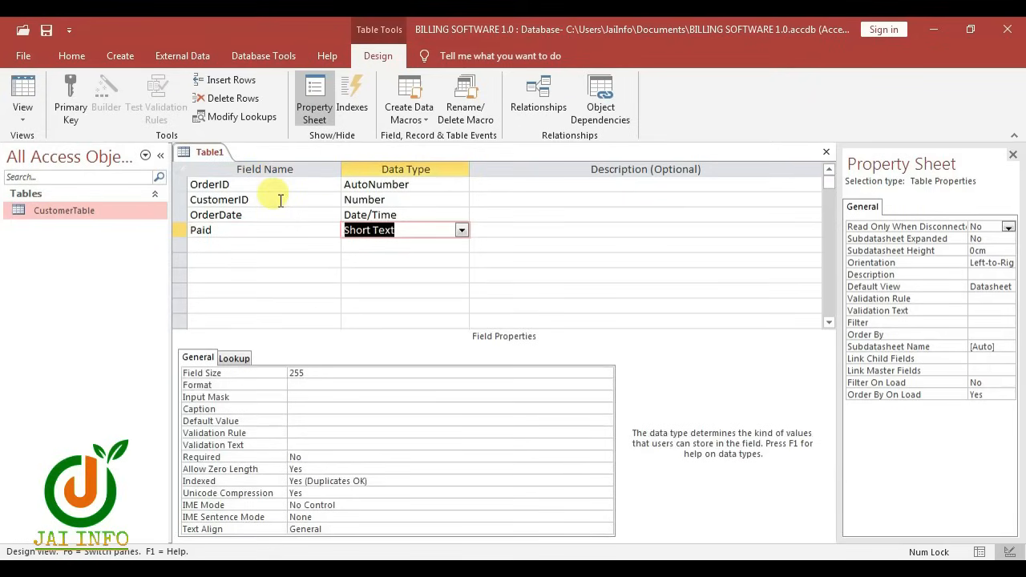
pyautogui.write('y')
pyautogui.press('Tab')
pyautogui.press('Tab')
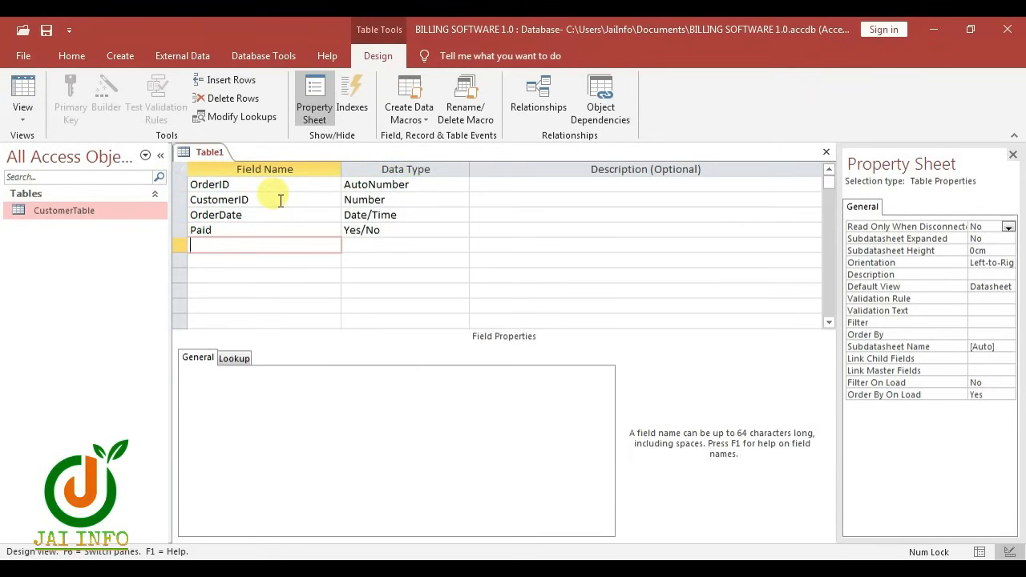
pyautogui.write('Notes')
pyautogui.press('Tab')
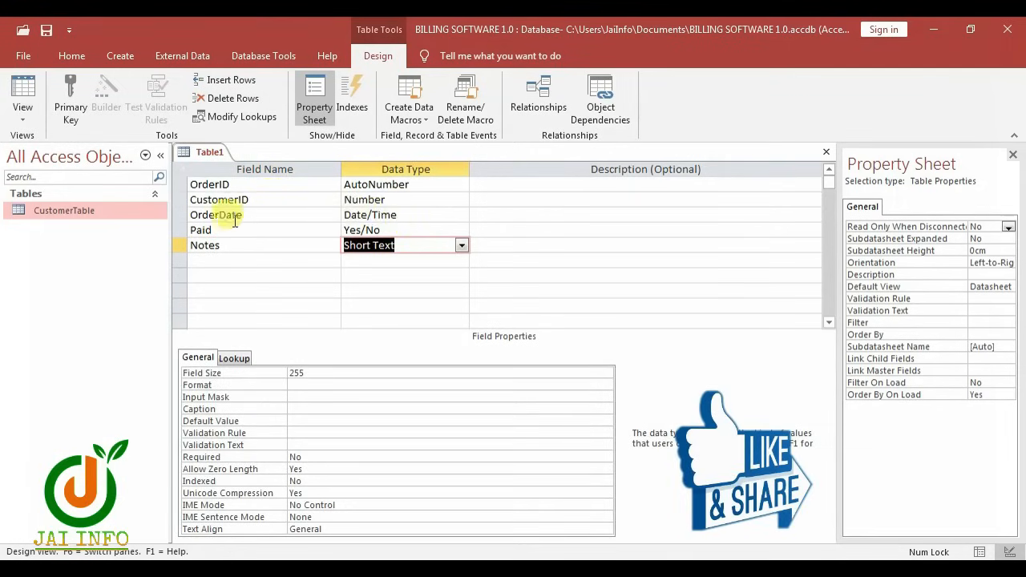
# Begin OrderDate's Default Value by typing =no
pyautogui.click(409, 214)
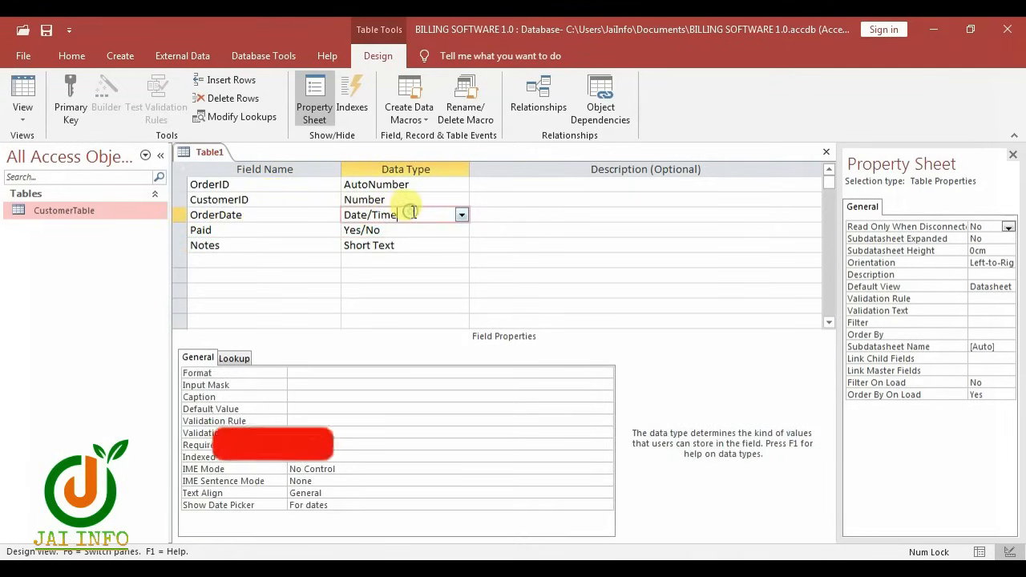
pyautogui.click(380, 409)
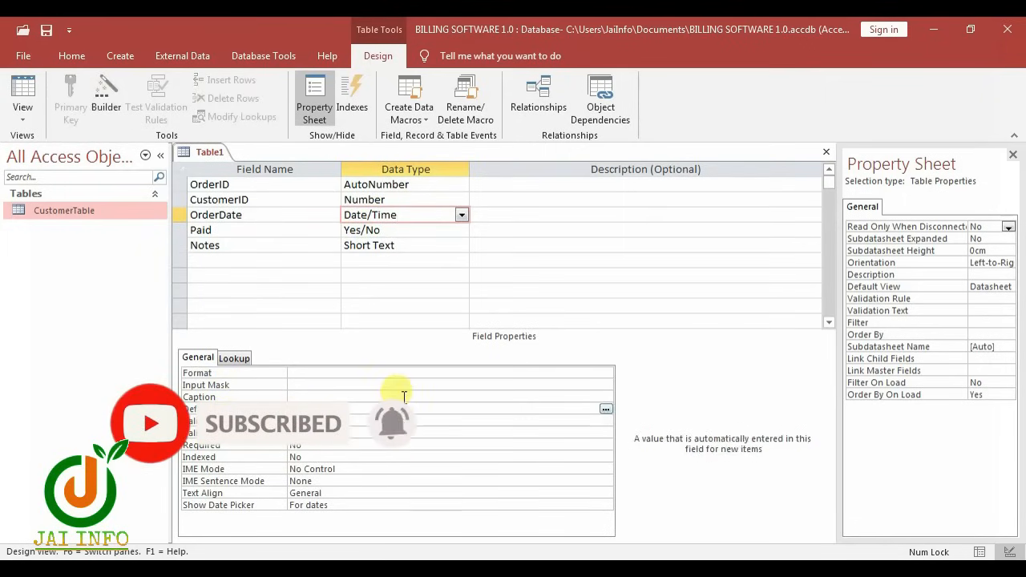
pyautogui.write('=no')
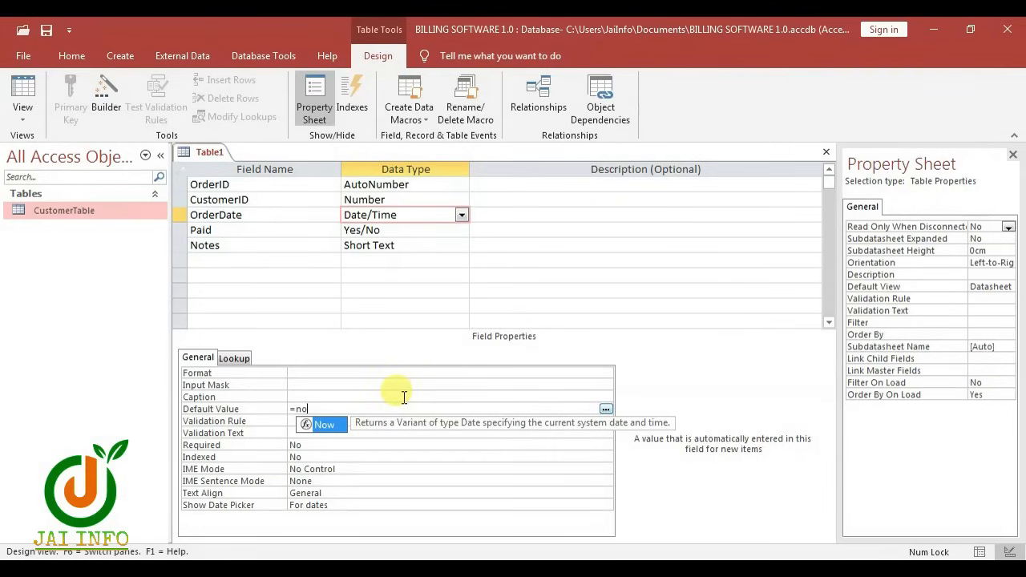
# Complete OrderDate's Default Value as =Now()
pyautogui.press('Tab')
pyautogui.write('(')
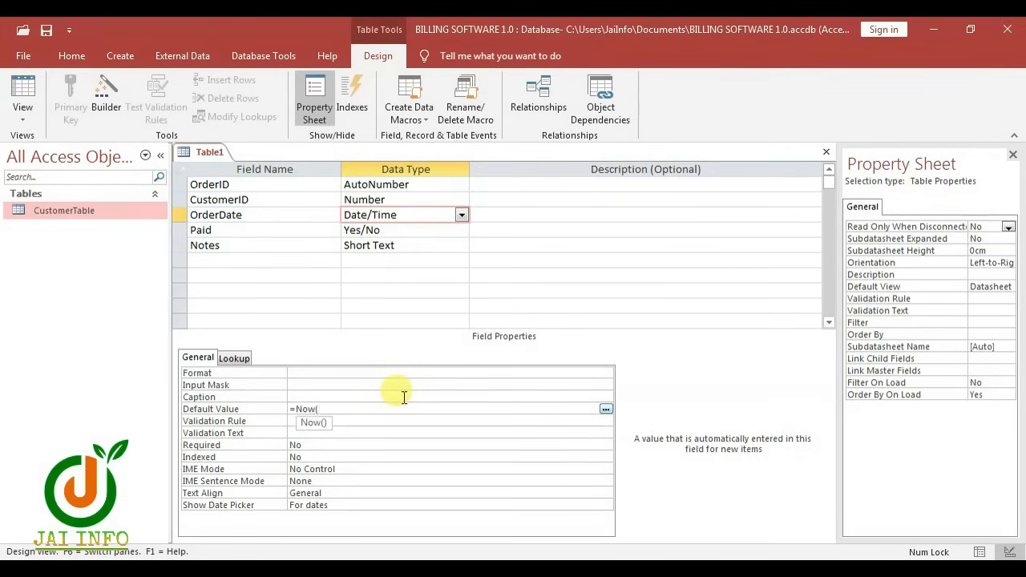
pyautogui.write(')')
pyautogui.press('Return')
pyautogui.press('Return')
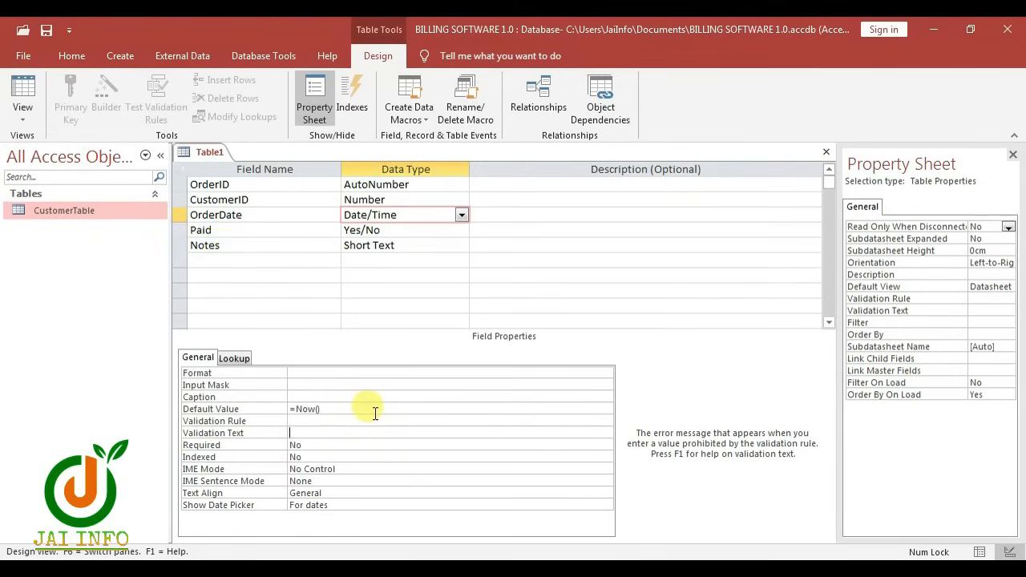
# Set the Notes field size to 25 and save the table
pyautogui.click(386, 249)
pyautogui.click(307, 373)
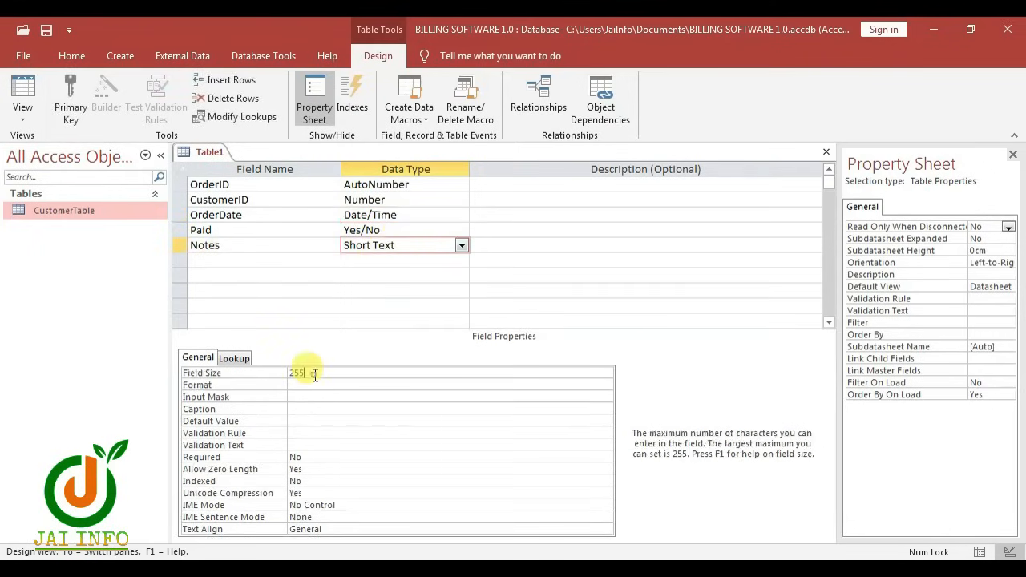
pyautogui.press('BackSpace')
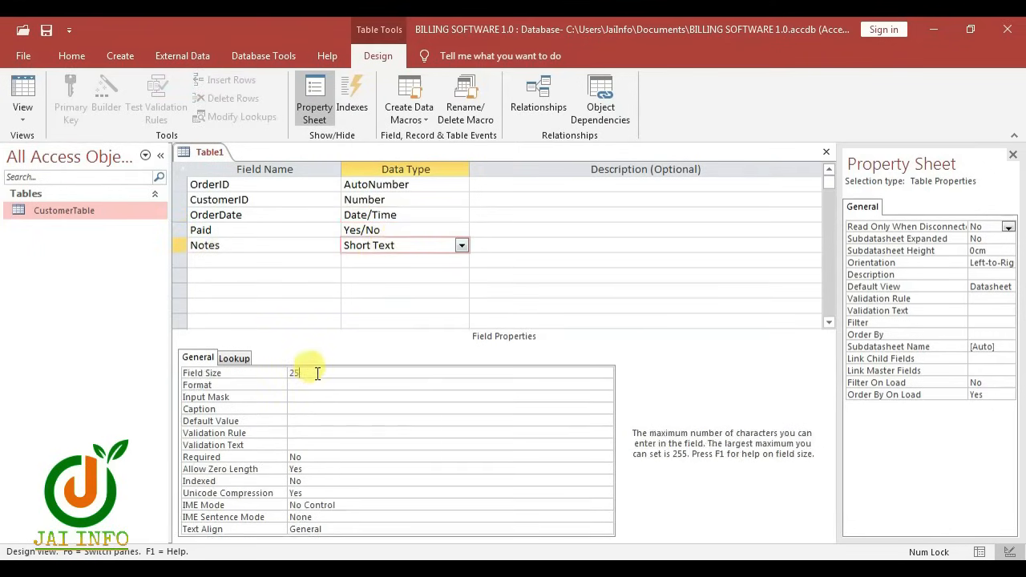
pyautogui.hotkey('ctrl', 's')
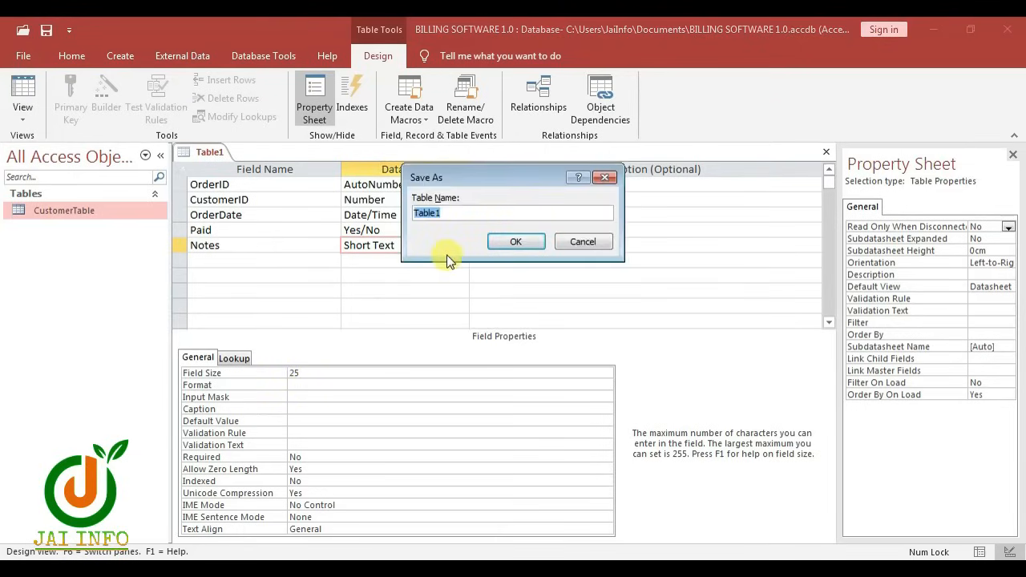
# Save the order table as OrterTable, accept the primary key prompt, and close its design
pyautogui.write('OrterDta')
pyautogui.press('BackSpace')
pyautogui.press('BackSpace')
pyautogui.write('Table')
pyautogui.click(516, 241)
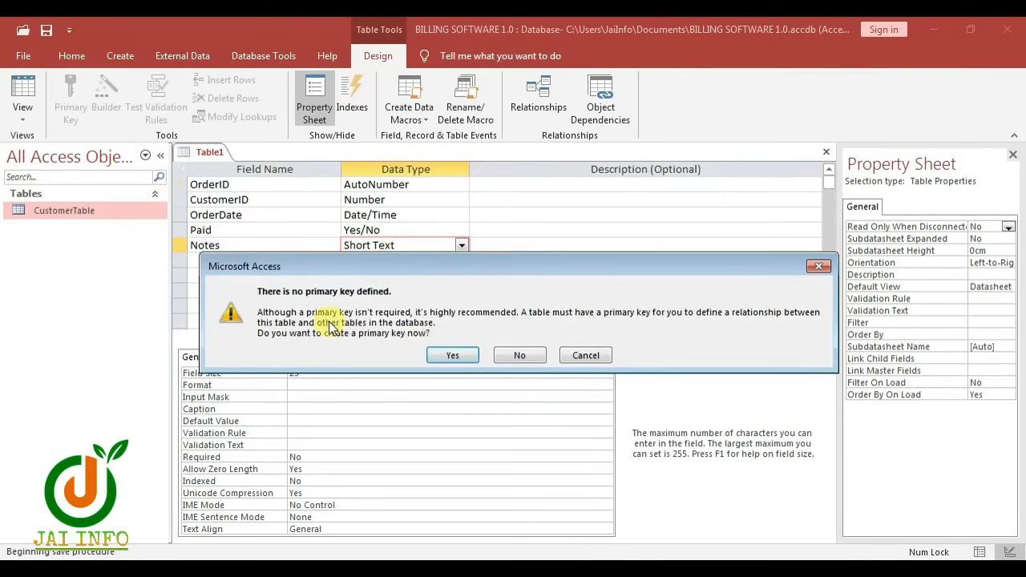
pyautogui.click(453, 355)
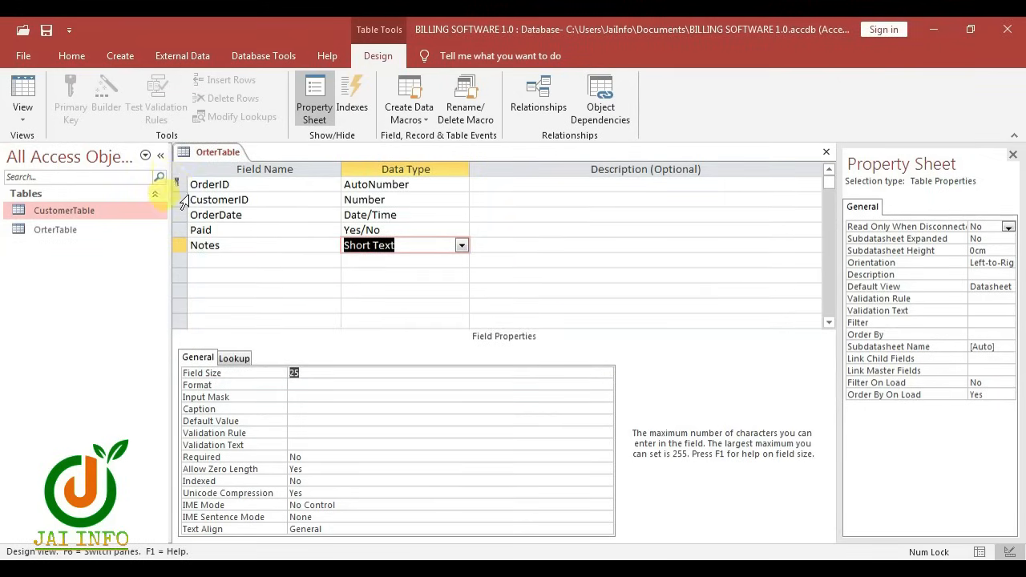
pyautogui.hotkey('ctrl', 'w')
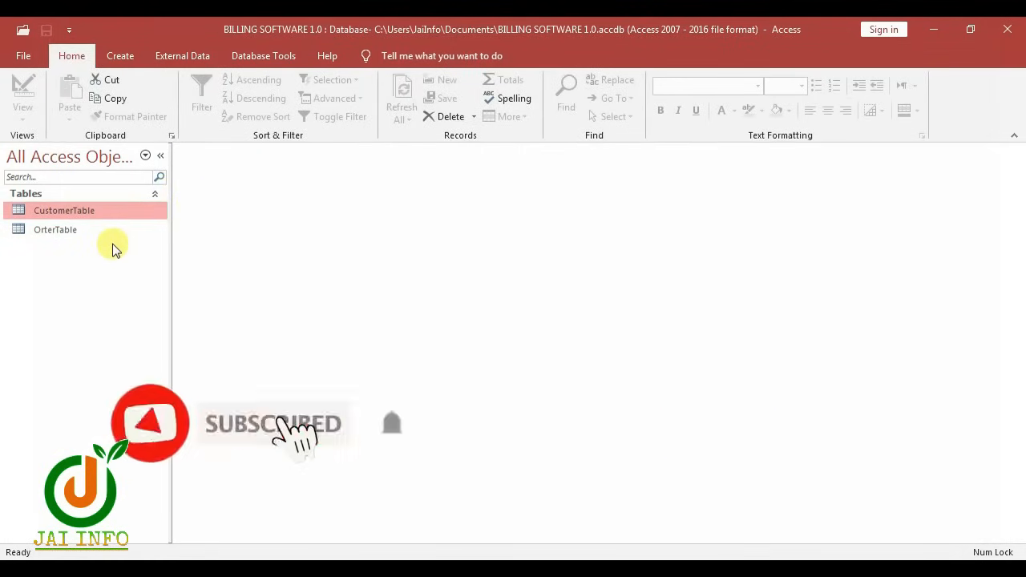
pyautogui.click(115, 61)
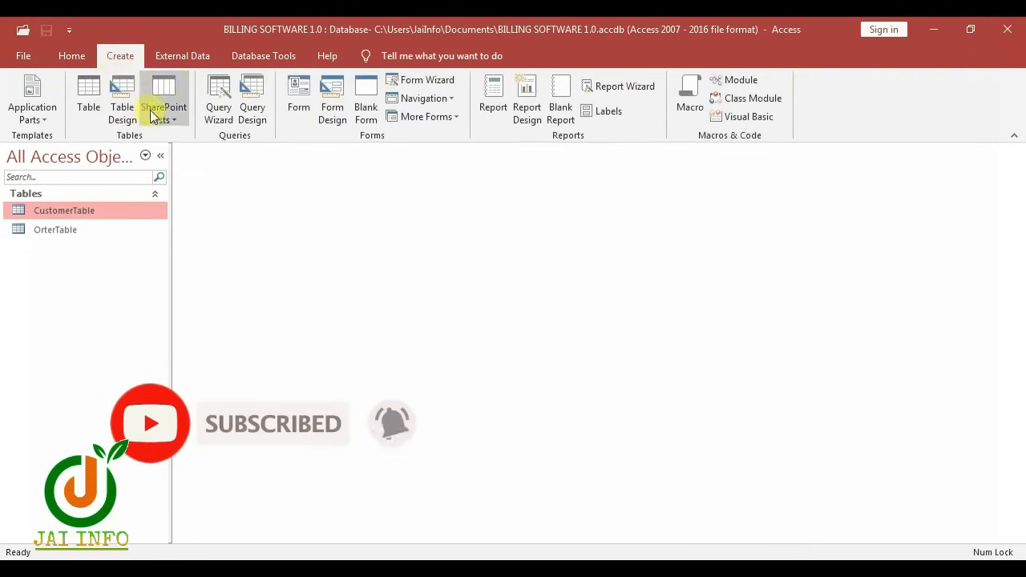
# Start a new table design with OrderDetailID (AutoNumber) and OrderID (Number) fields
pyautogui.click(116, 102)
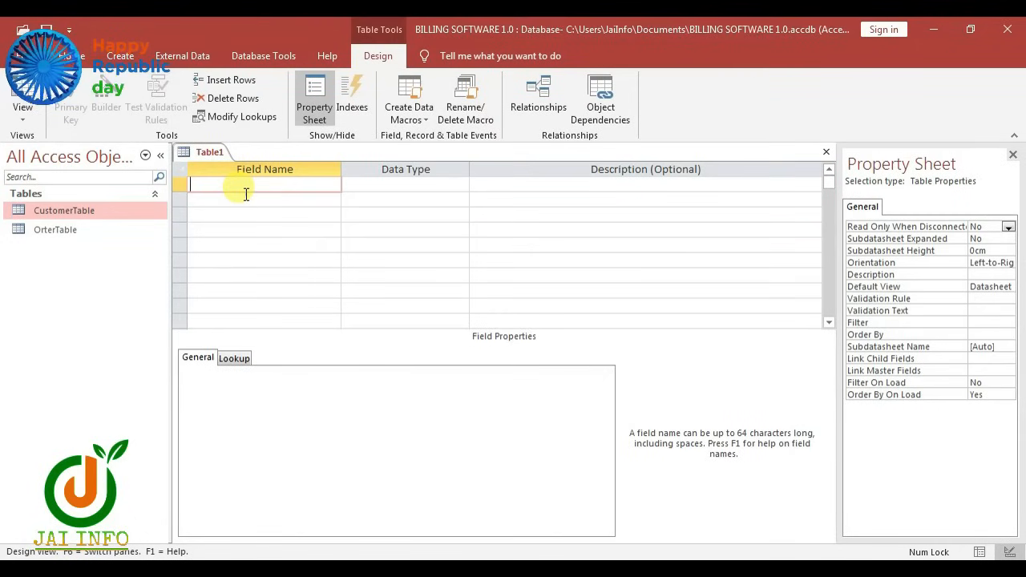
pyautogui.write('OrderDetailID')
pyautogui.press('Tab')
pyautogui.write('a')
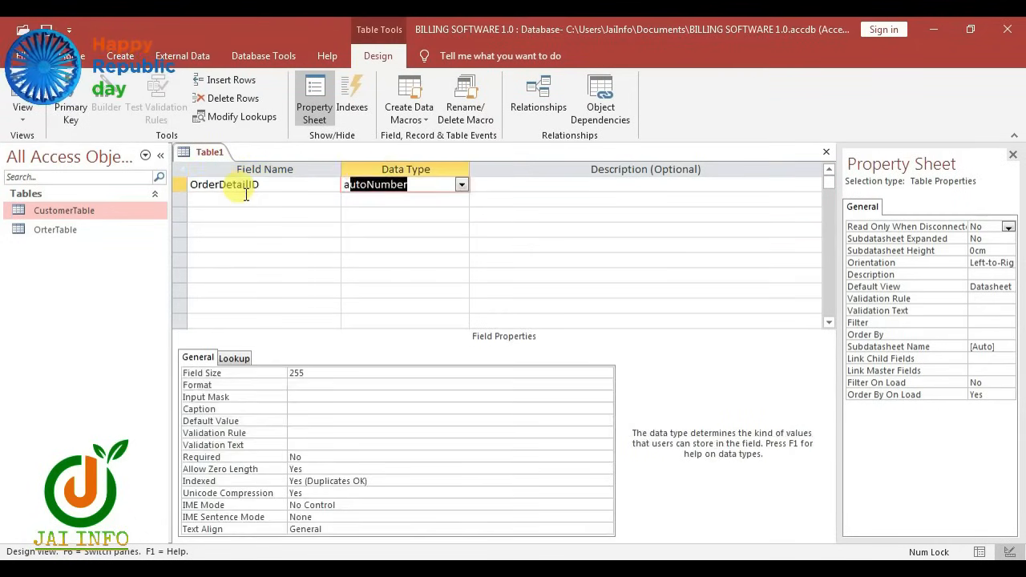
pyautogui.press('Tab')
pyautogui.press('Tab')
pyautogui.write('OrderID')
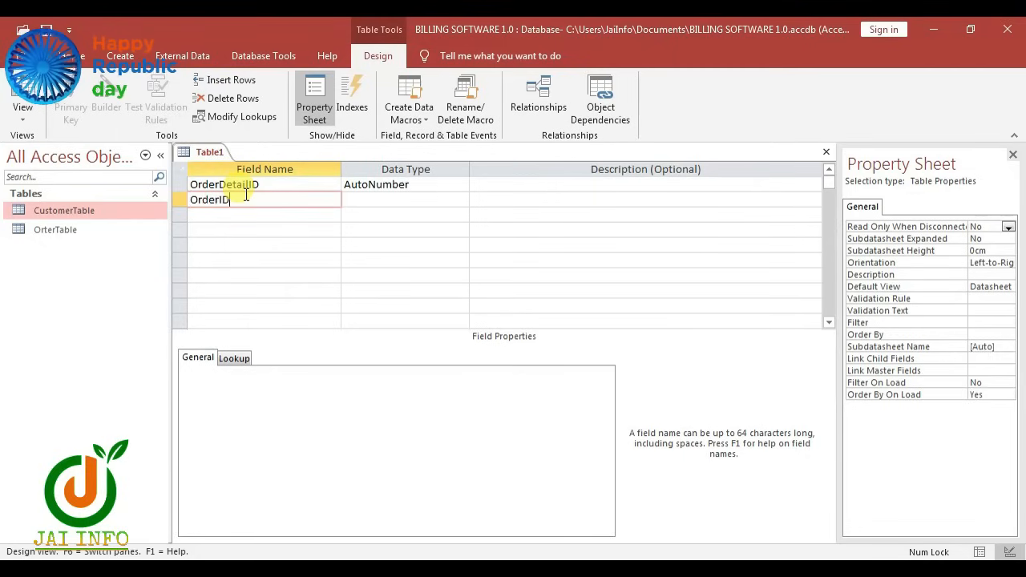
pyautogui.press('Tab')
pyautogui.write('n')
pyautogui.press('Tab')
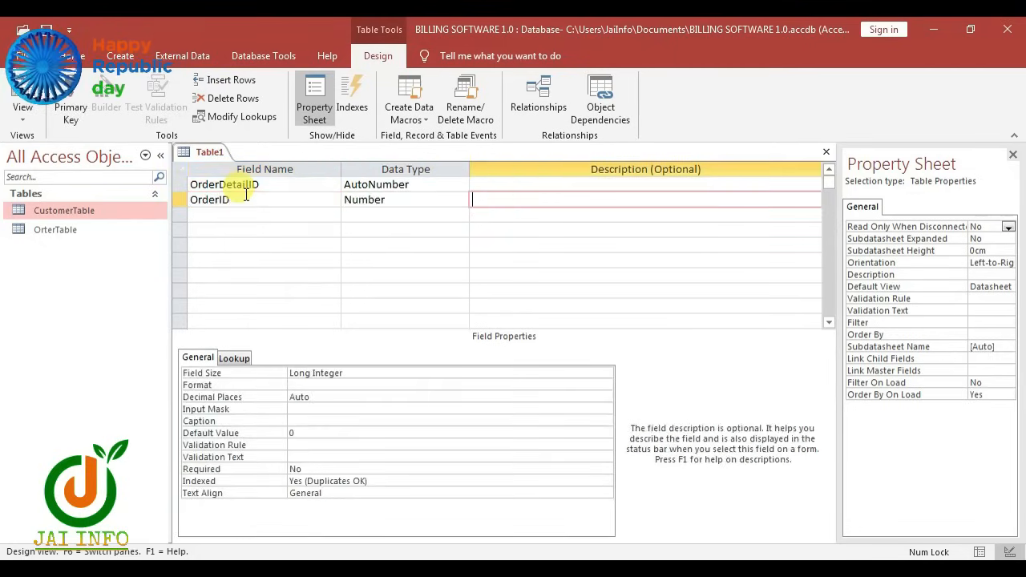
# Add ProductName (Short Text), Quntity (Number) and Price (Currency) fields, then save the table
pyautogui.press('Tab')
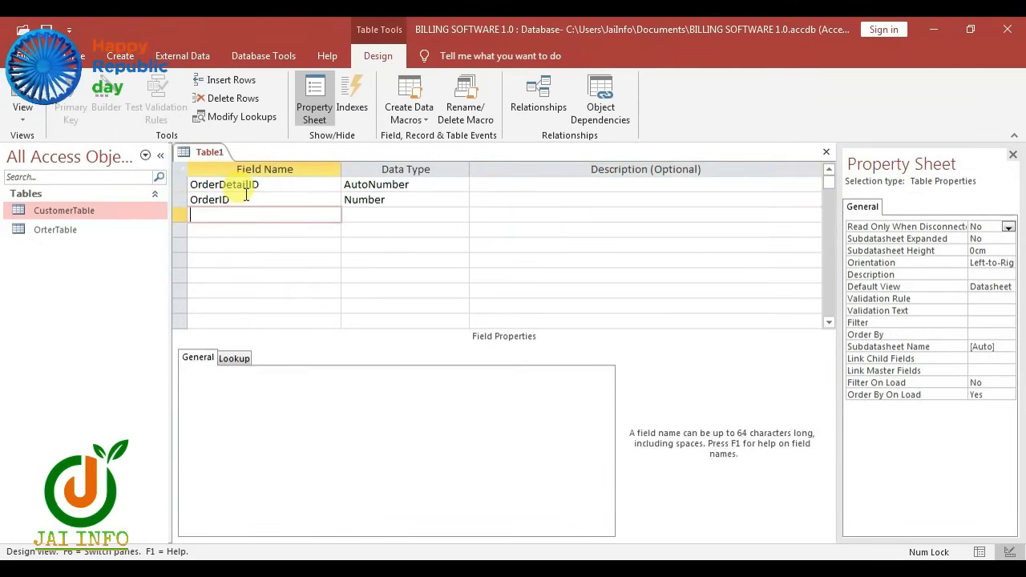
pyautogui.write('ProductName')
pyautogui.press('Tab')
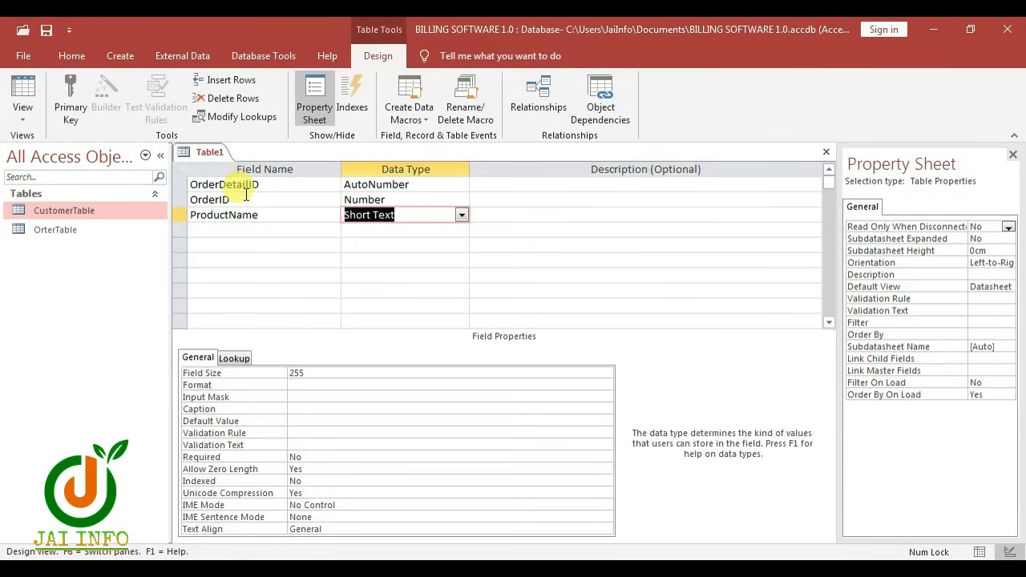
pyautogui.press('Tab')
pyautogui.press('Tab')
pyautogui.write('Quntity')
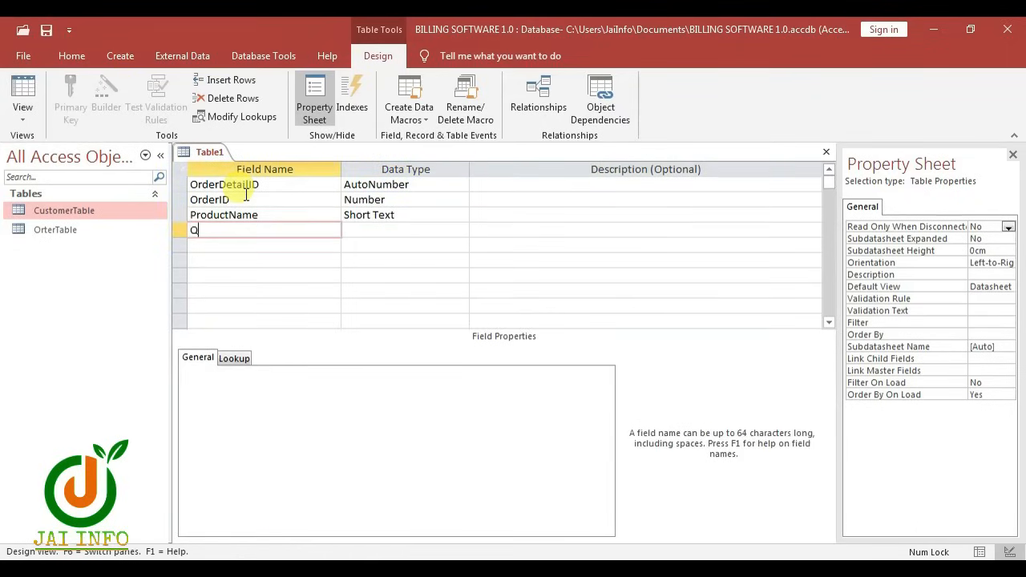
pyautogui.press('Tab')
pyautogui.write('n')
pyautogui.press('Tab')
pyautogui.press('Tab')
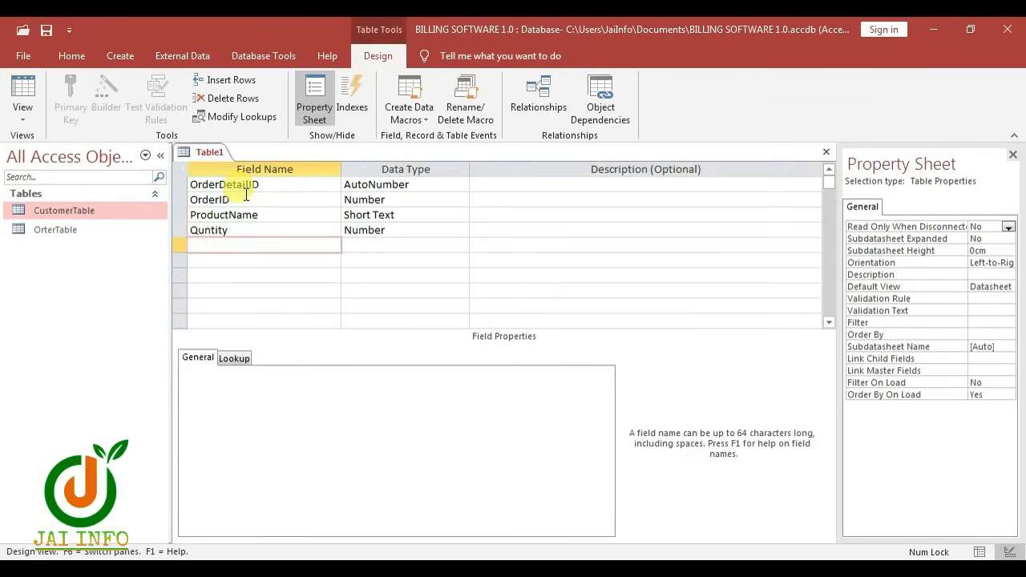
pyautogui.write('Price')
pyautogui.press('Tab')
pyautogui.write('c')
pyautogui.press('Tab')
pyautogui.press('Tab')
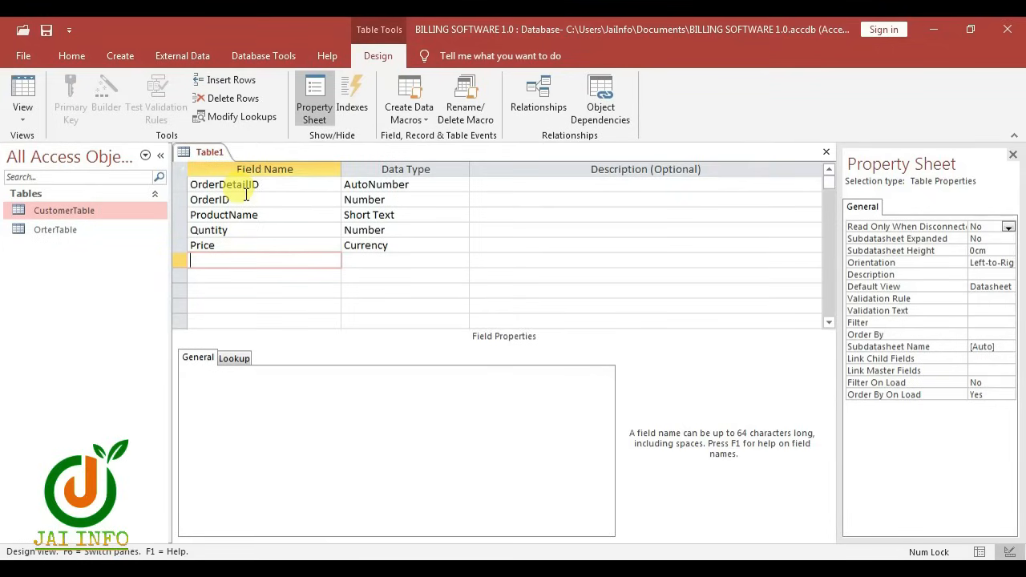
pyautogui.hotkey('ctrl', 's')
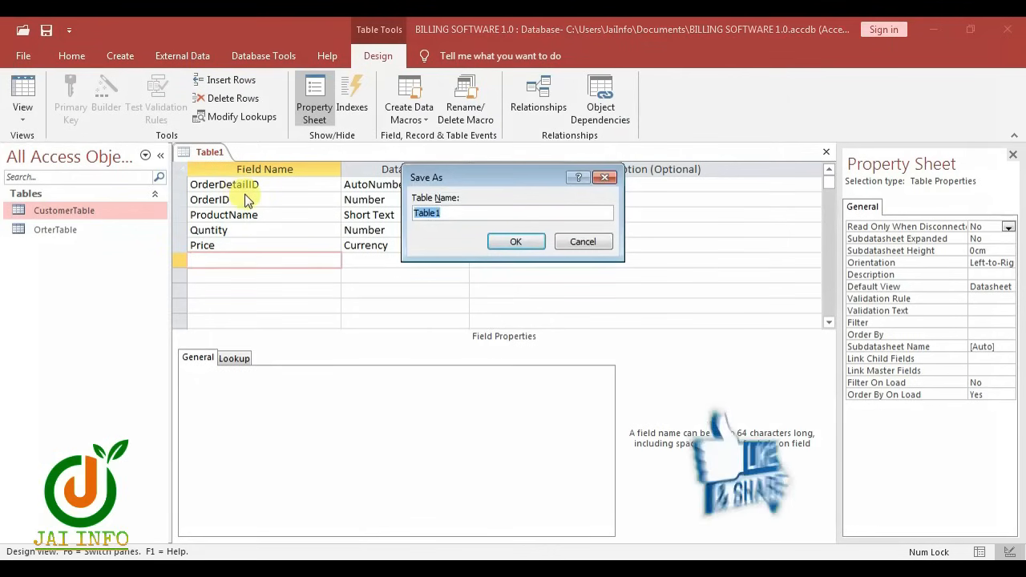
# Name the table OrderDetailTable, let Access add a primary key, and save its design
pyautogui.write('OrderDetailTable')
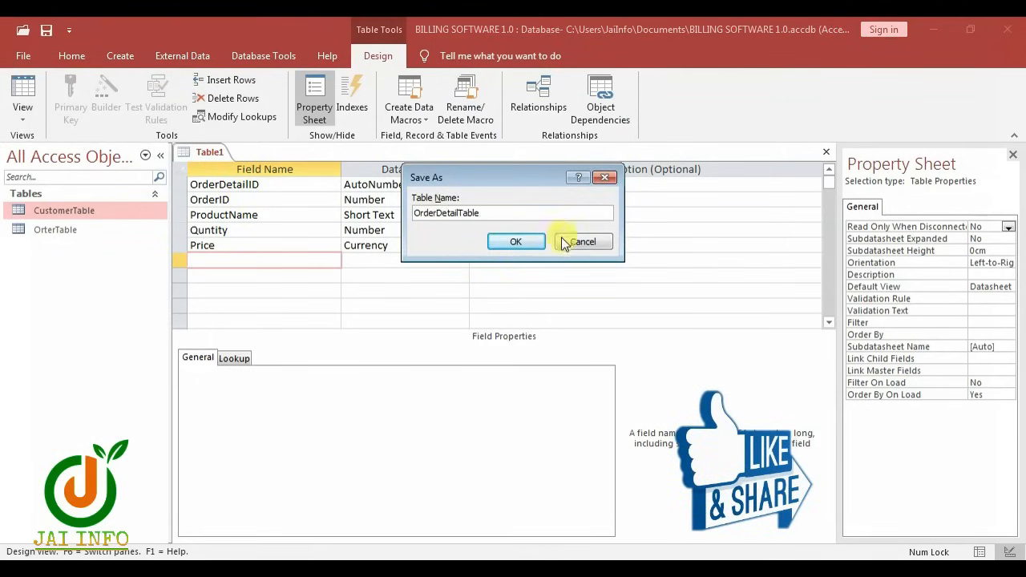
pyautogui.click(516, 241)
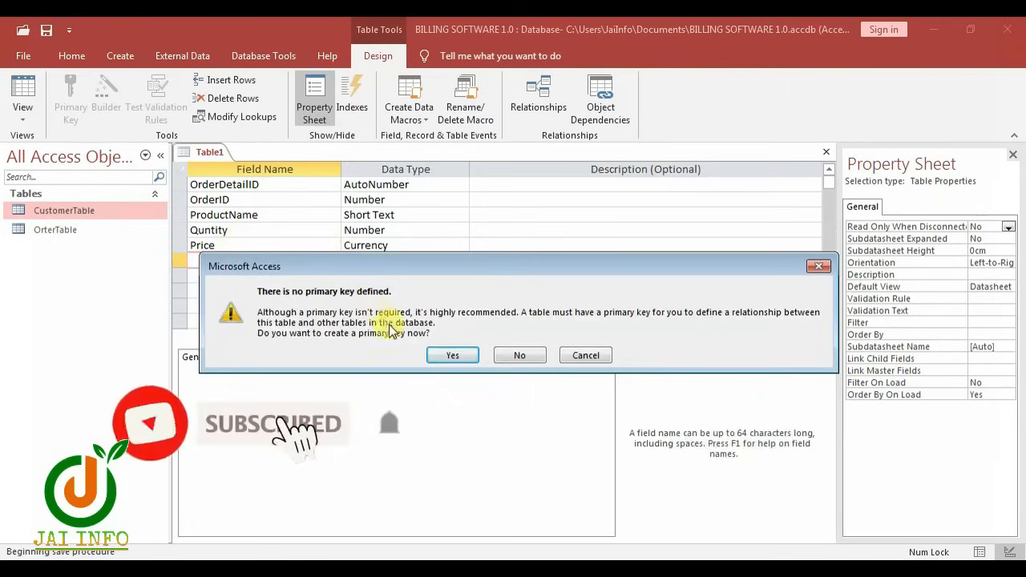
pyautogui.click(437, 356)
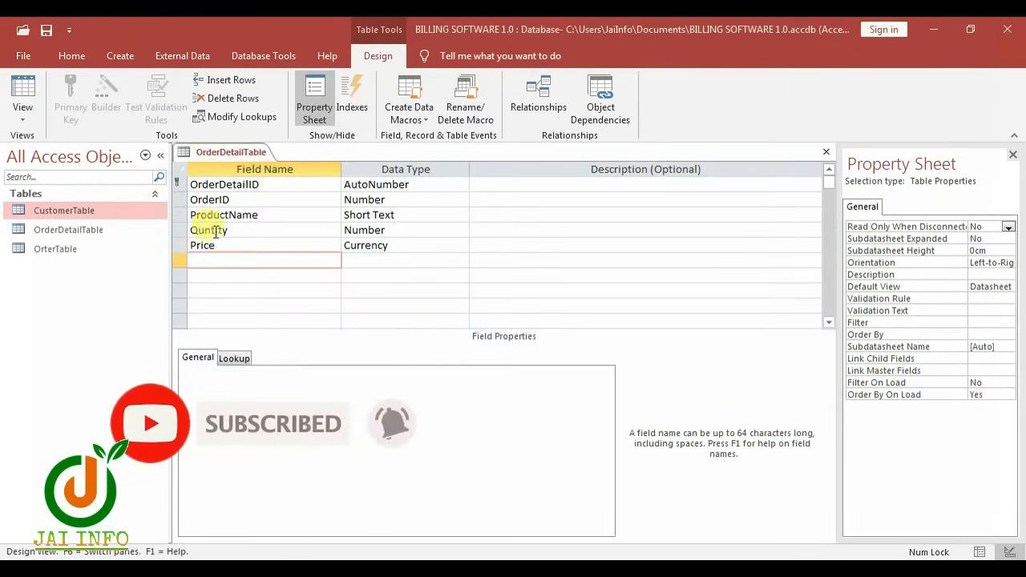
pyautogui.rightClick(201, 156)
pyautogui.click(229, 156)
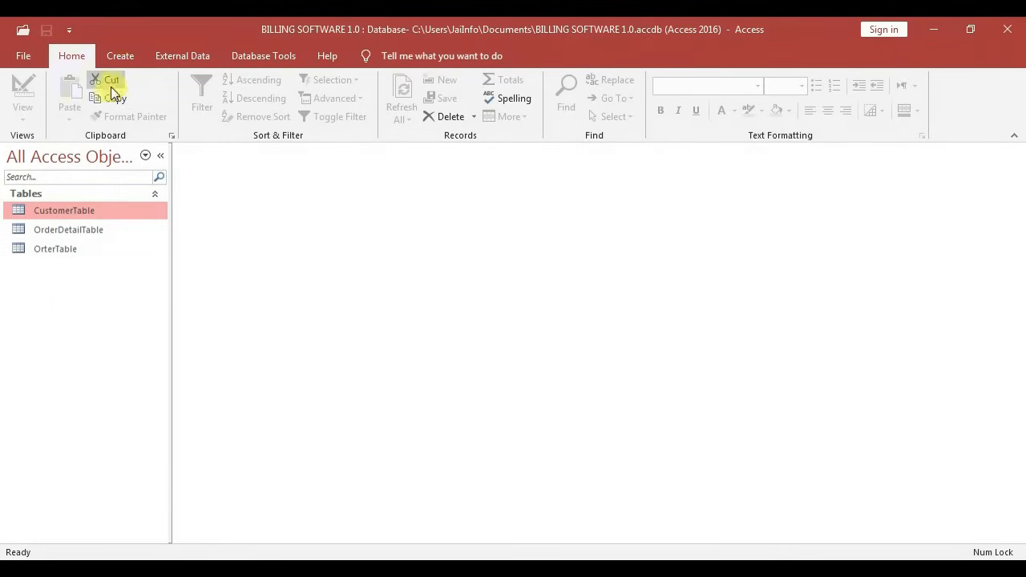
# Start a new query design and add CustomerTable from the table picker
pyautogui.click(120, 57)
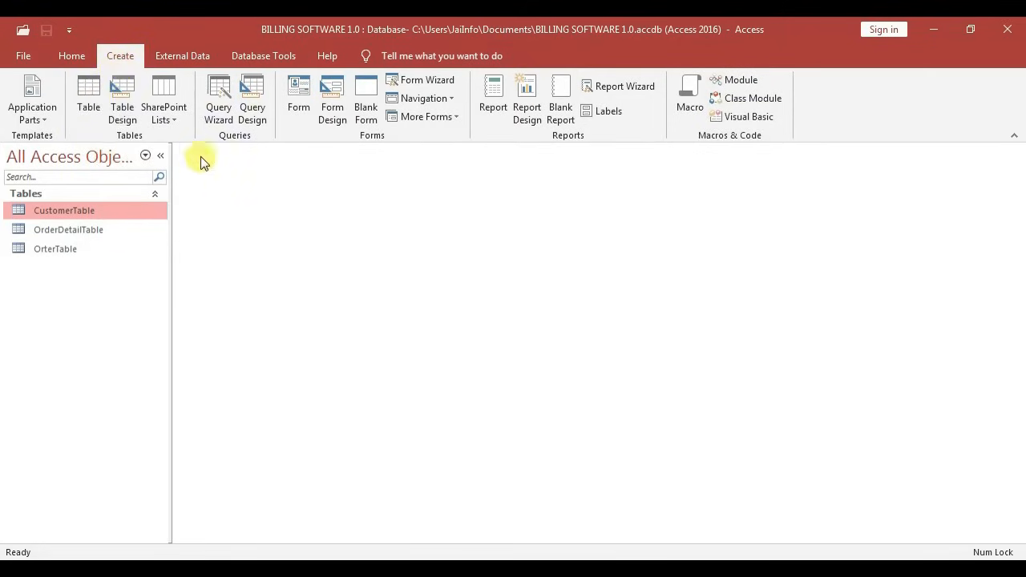
pyautogui.click(252, 118)
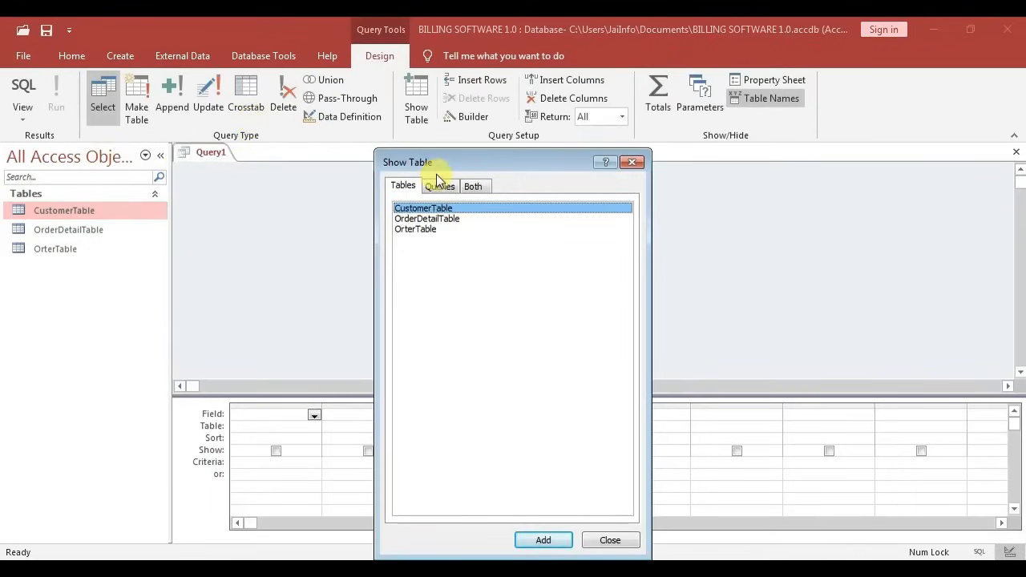
pyautogui.moveTo(455, 164); pyautogui.dragTo(470, 94)
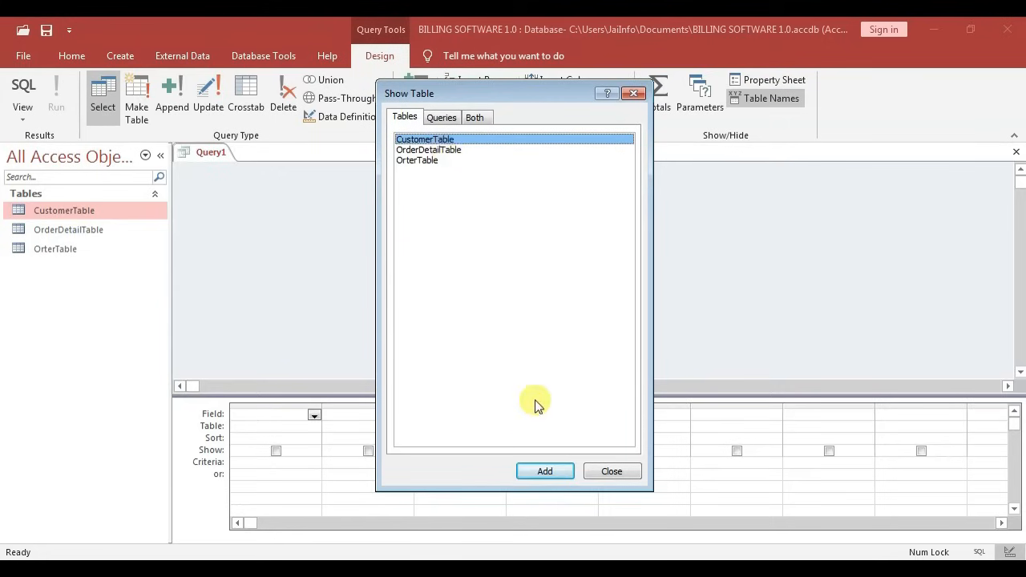
pyautogui.click(569, 471)
pyautogui.click(603, 473)
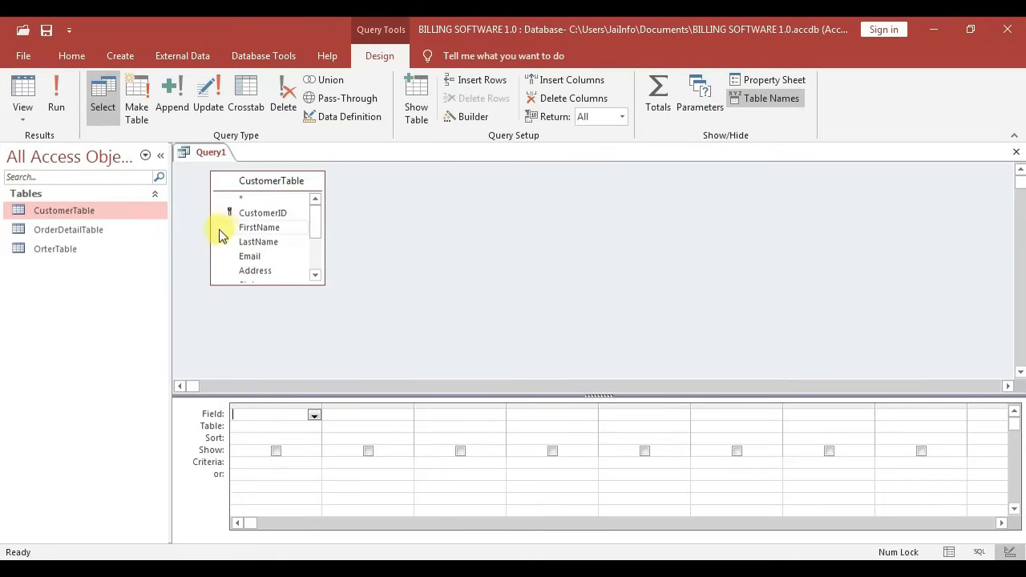
# Add CustomerID and the calculated field AM: [firstname] & " " & [lastname] to the query grid
pyautogui.doubleClick(282, 215)
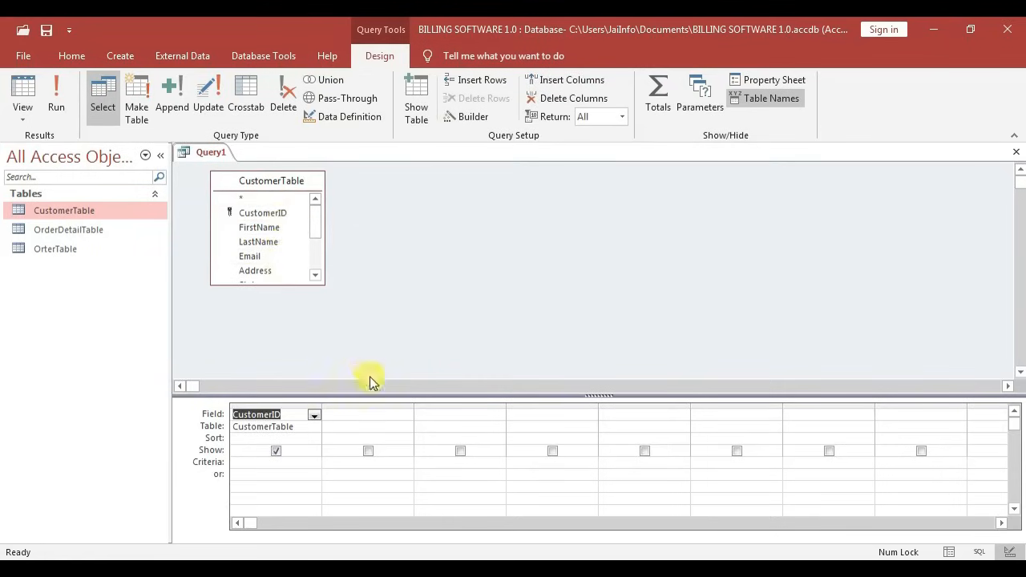
pyautogui.click(362, 414)
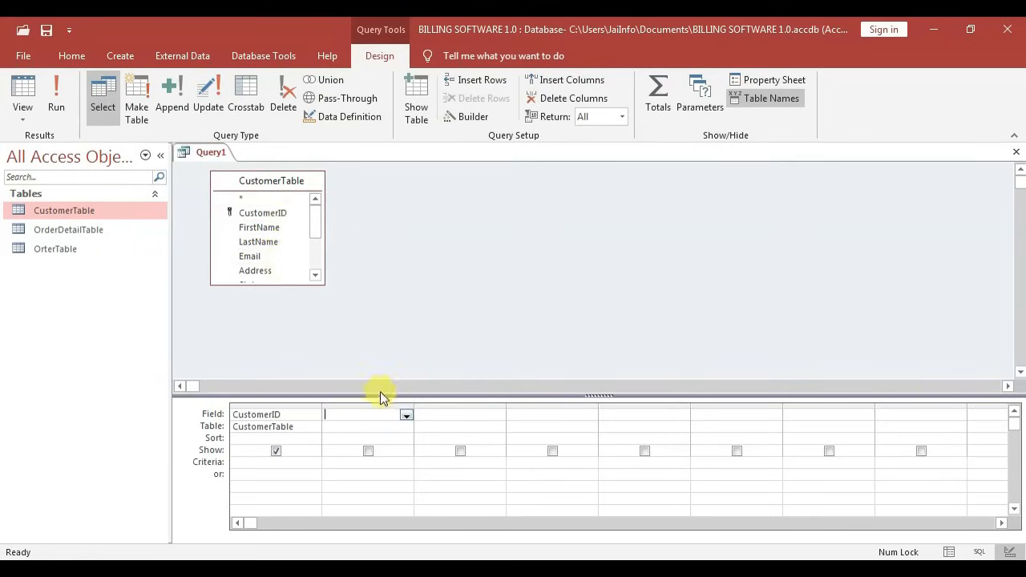
pyautogui.write('AM:')
pyautogui.write(' first')
pyautogui.write('name')
pyautogui.write('] &')
pyautogui.rightClick(378, 415)
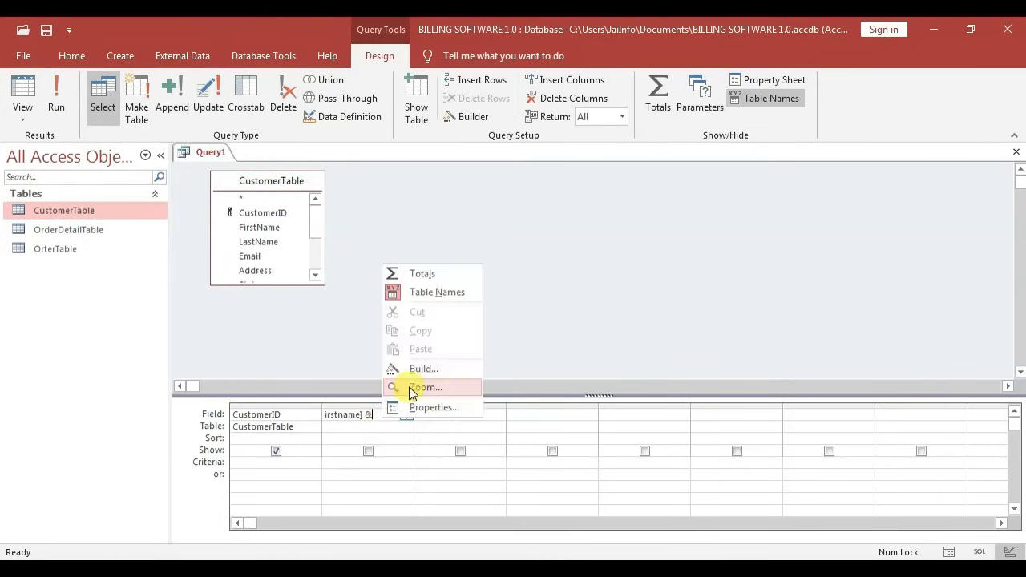
pyautogui.click(409, 386)
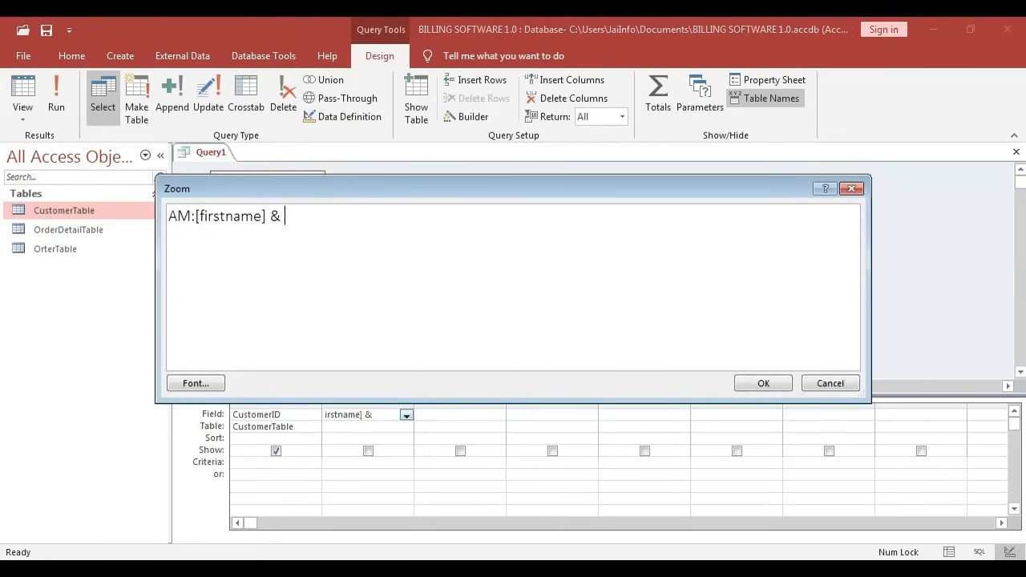
pyautogui.write('" " &')
pyautogui.write('[lastname')
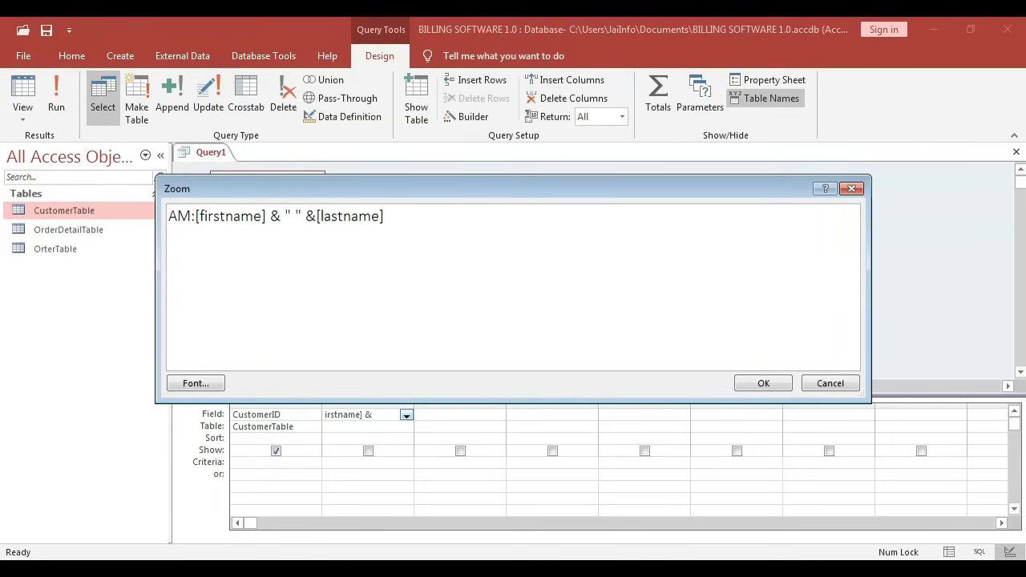
pyautogui.click(739, 383)
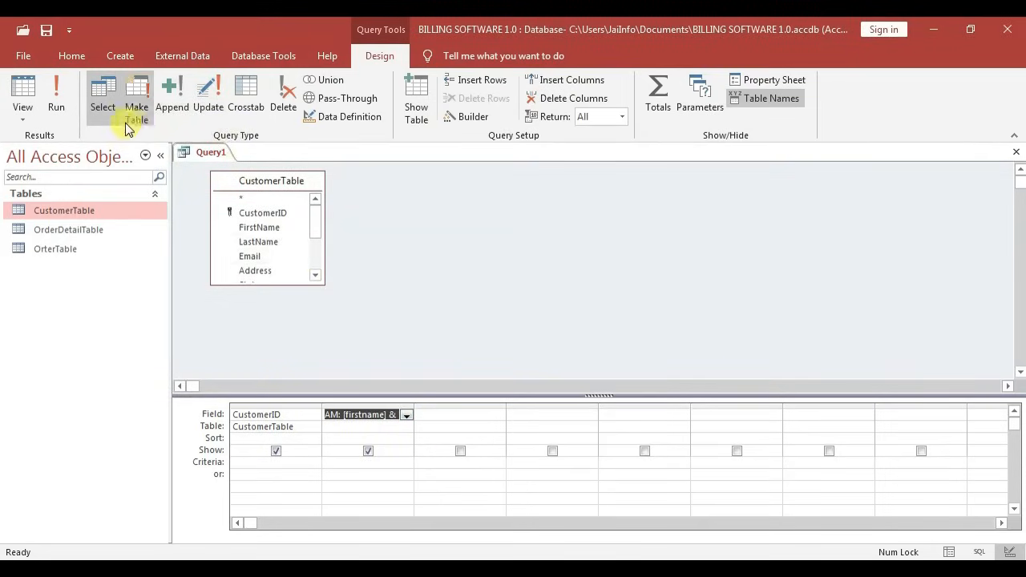
# Run the query, save it as CustomerName, and start another new query design
pyautogui.click(57, 100)
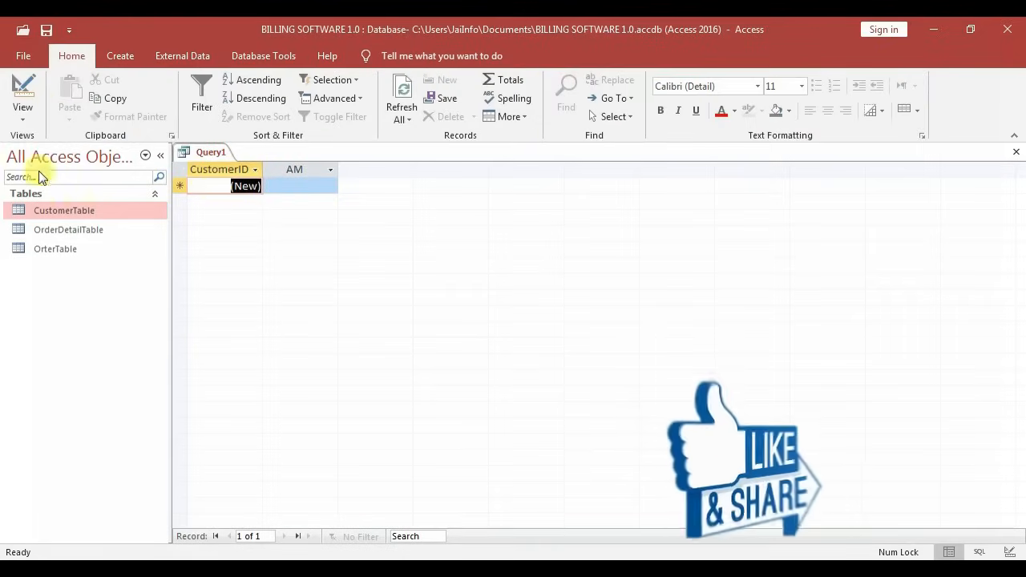
pyautogui.rightClick(215, 154)
pyautogui.click(246, 187)
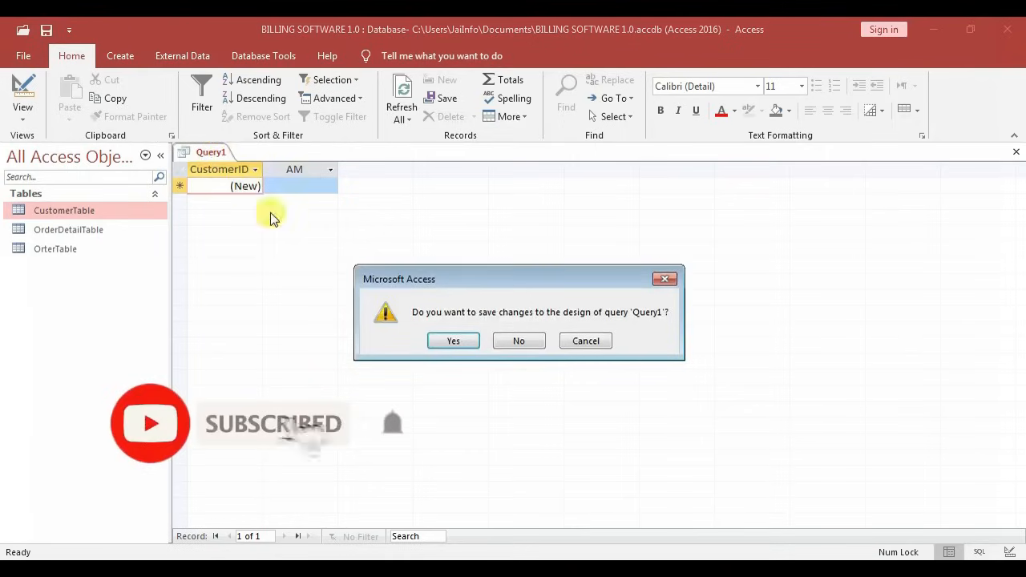
pyautogui.click(453, 339)
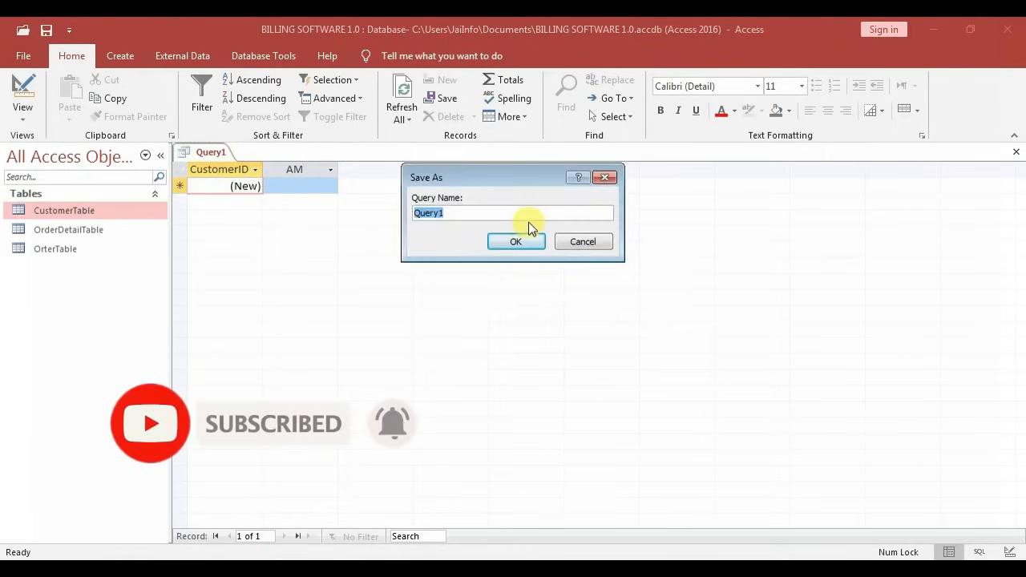
pyautogui.write('CustomerName')
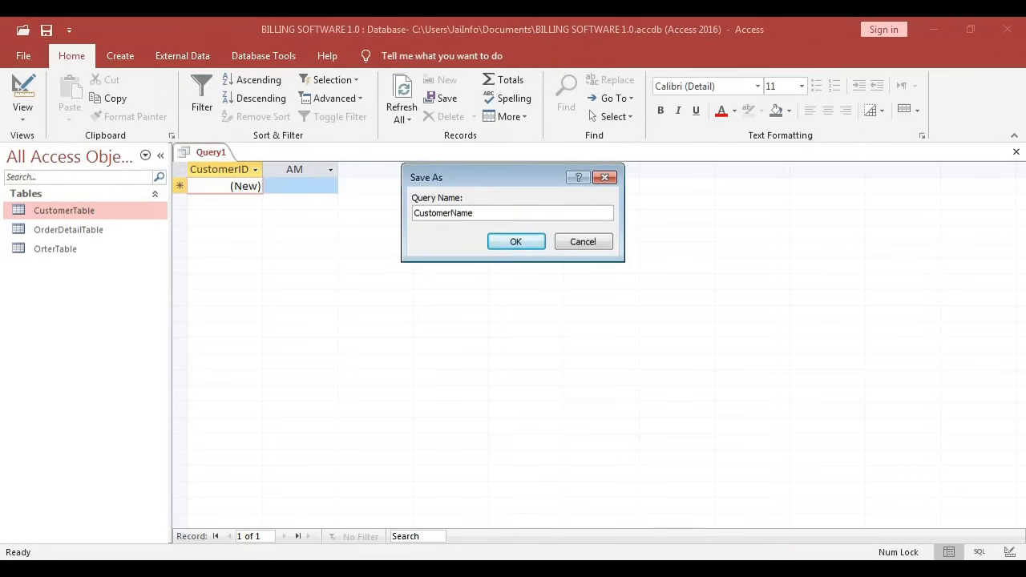
pyautogui.click(517, 241)
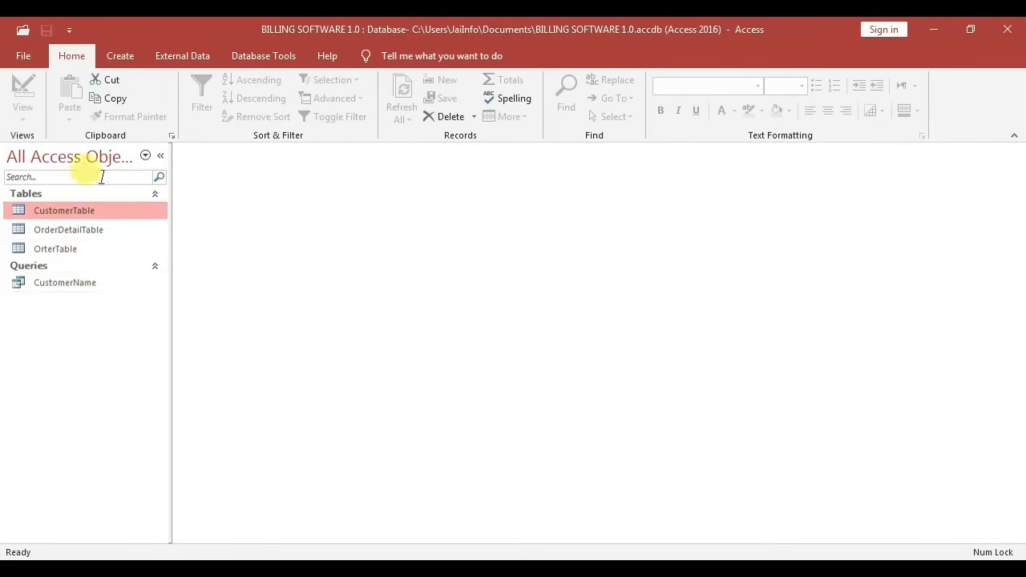
pyautogui.click(128, 54)
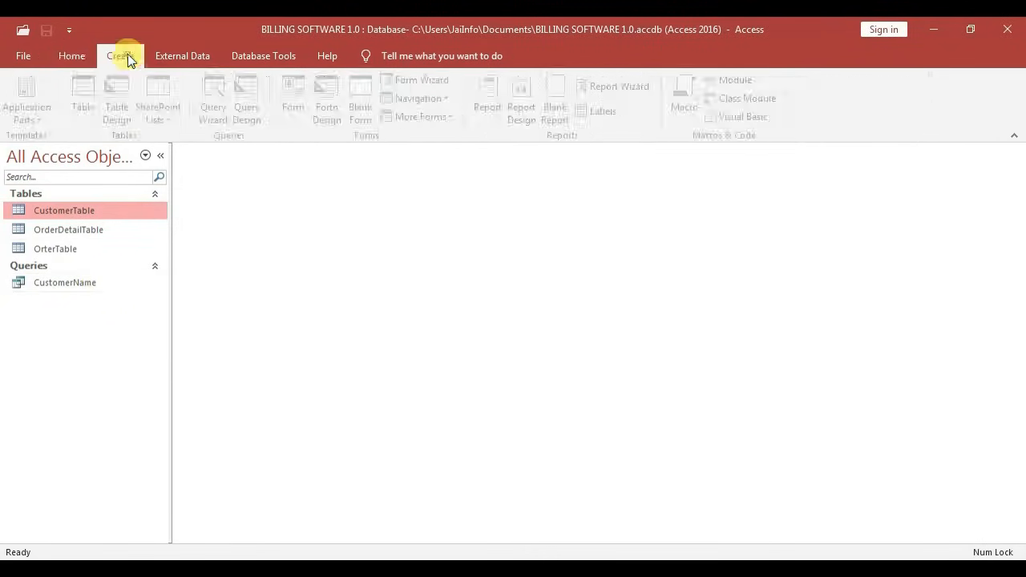
pyautogui.click(253, 111)
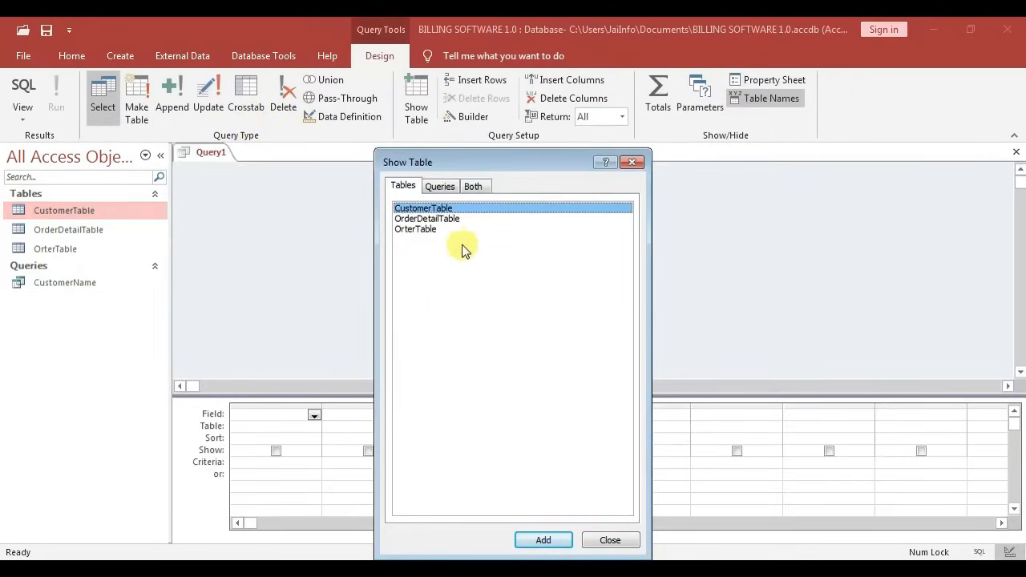
# Add OrderDetailTable to the query and place OrderDetailTable.* in the first grid column
pyautogui.click(423, 220)
pyautogui.click(543, 540)
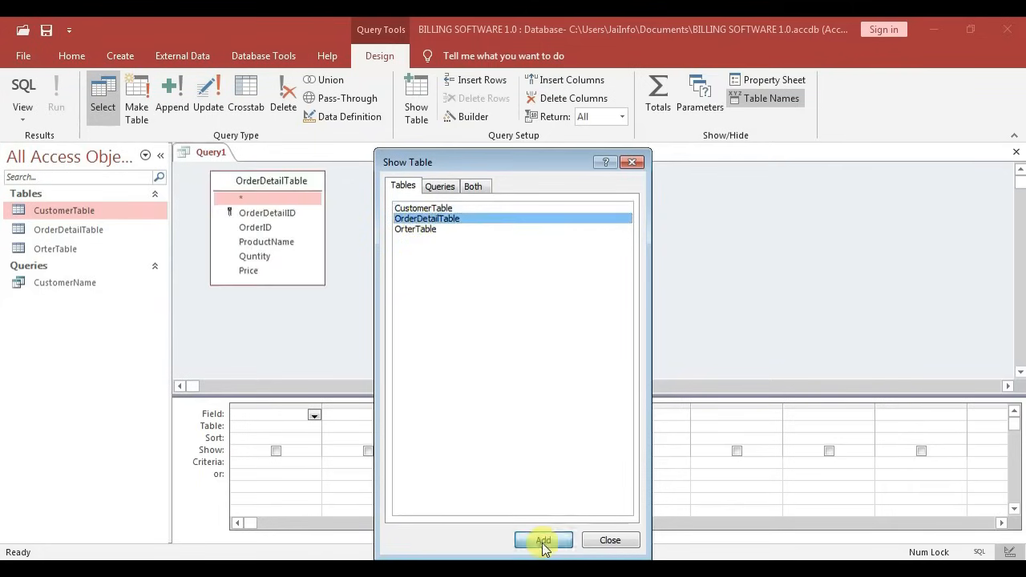
pyautogui.click(629, 542)
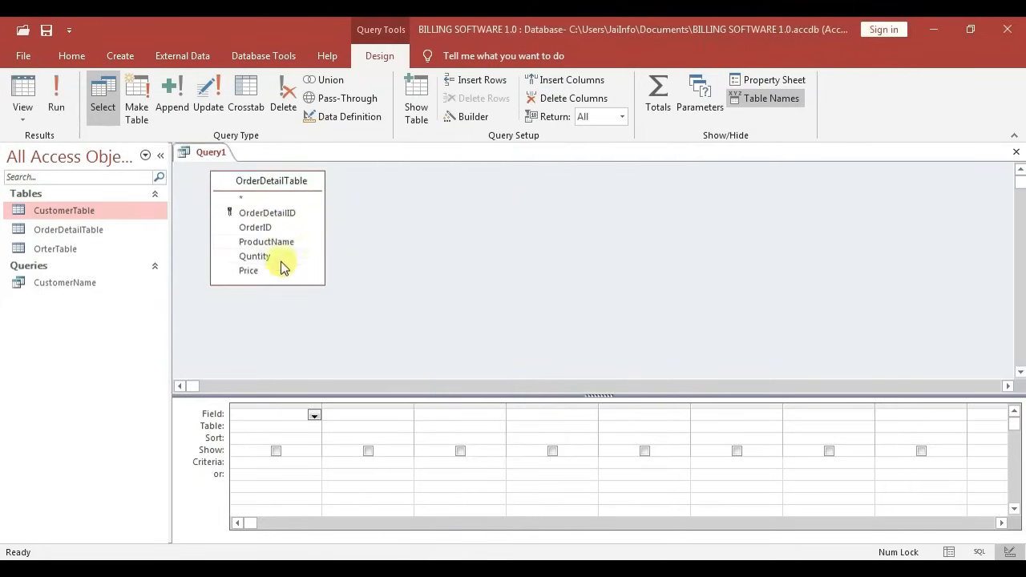
pyautogui.doubleClick(257, 199)
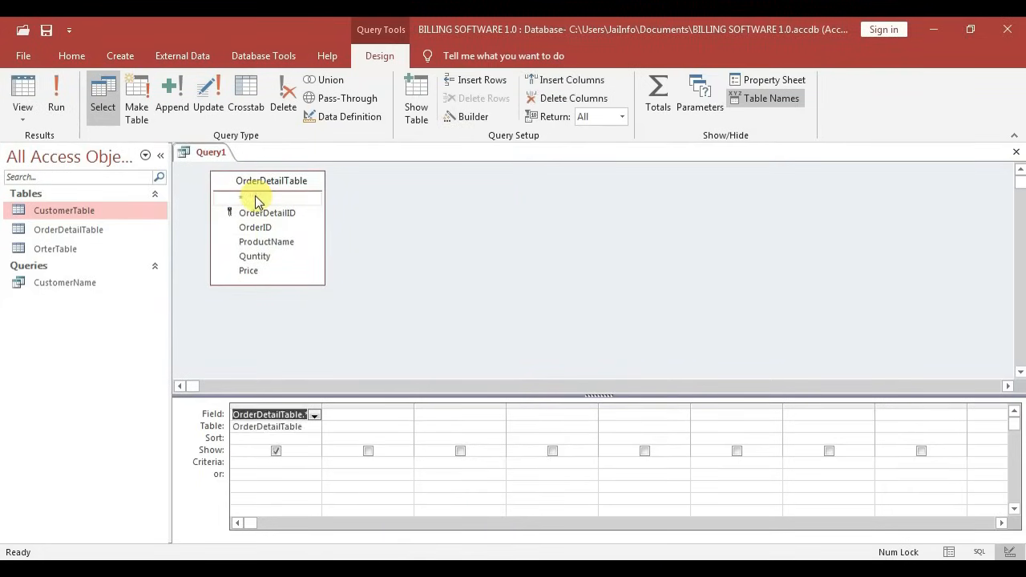
pyautogui.click(373, 415)
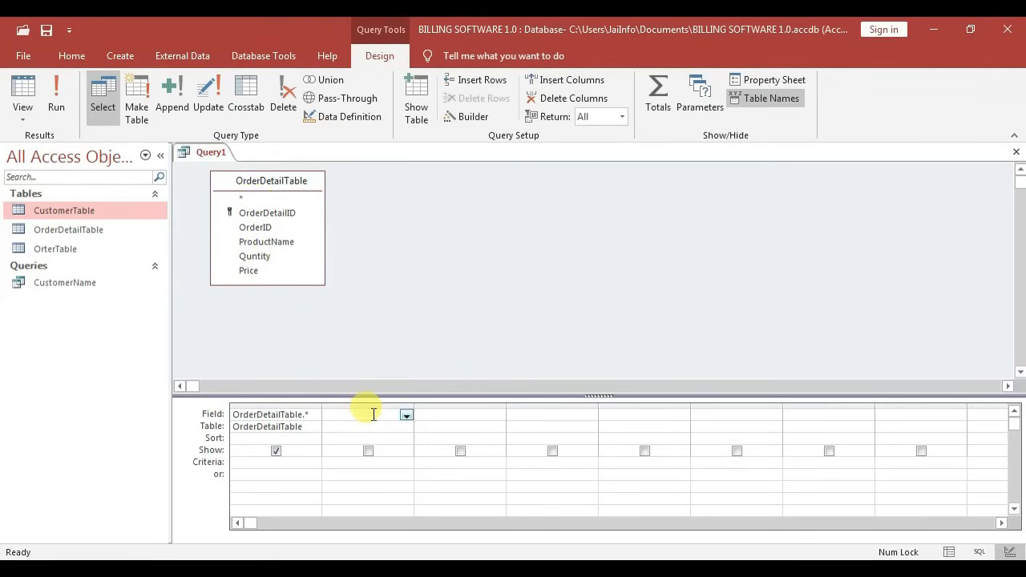
pyautogui.rightClick(376, 415)
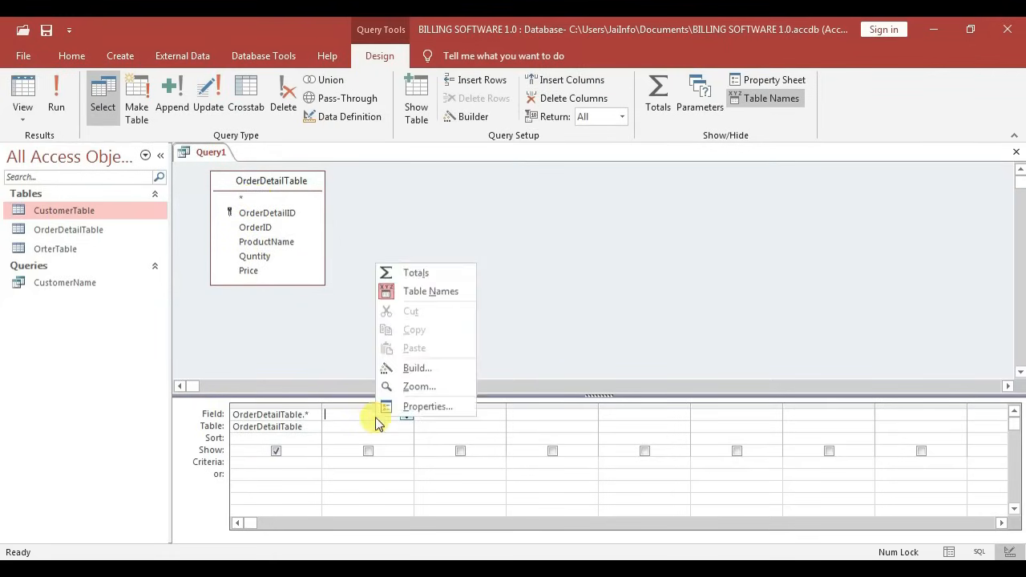
# Enter the calculated field Amount: [Quantity]*[Price] in the second query column
pyautogui.click(409, 387)
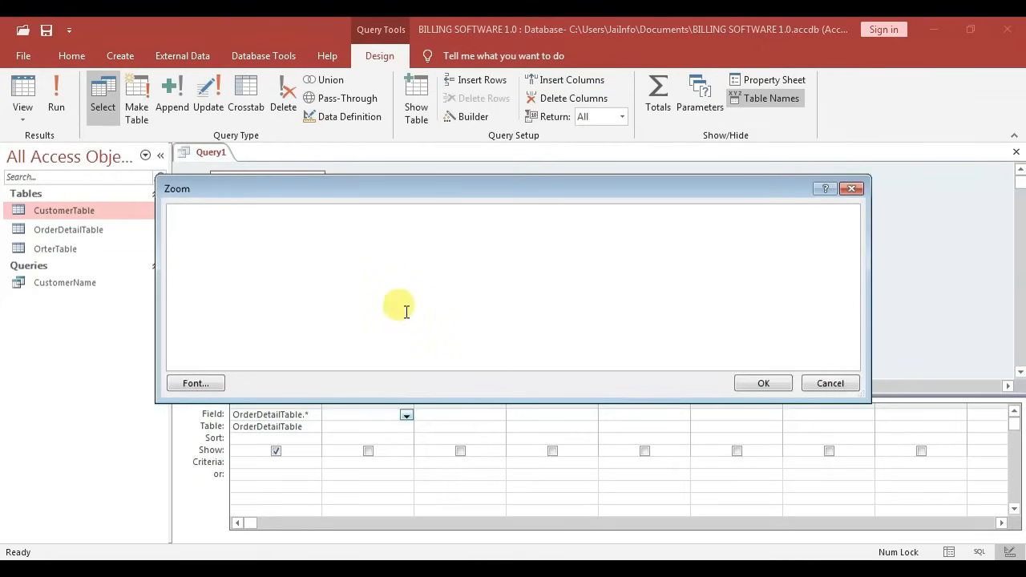
pyautogui.write('a')
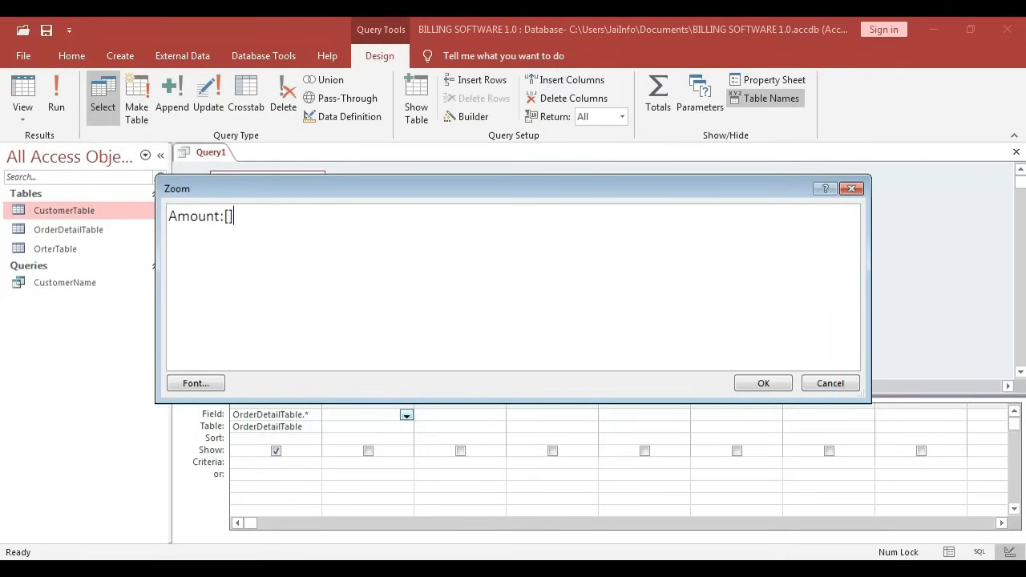
pyautogui.write('Quantity')
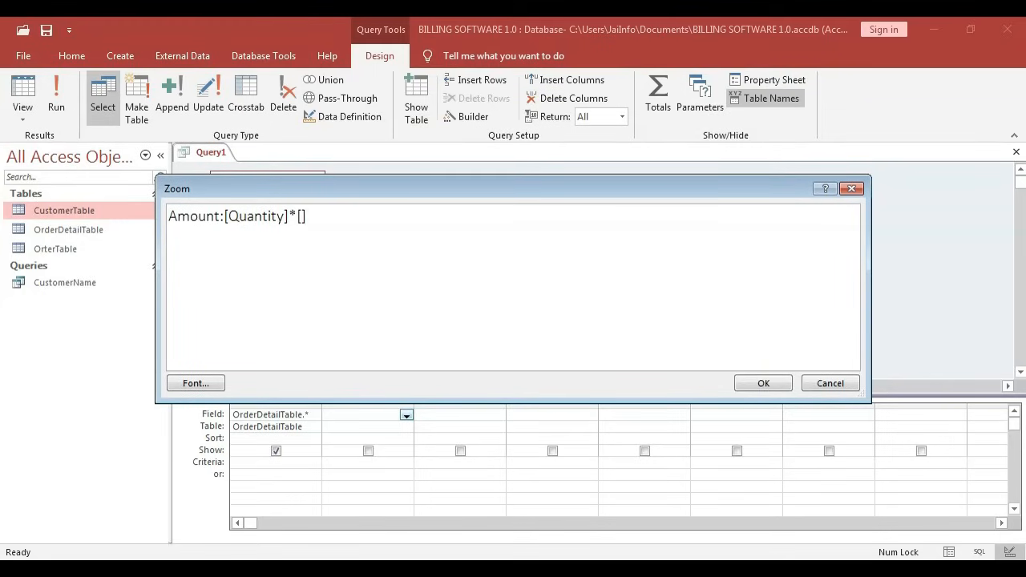
pyautogui.write('price')
pyautogui.click(778, 382)
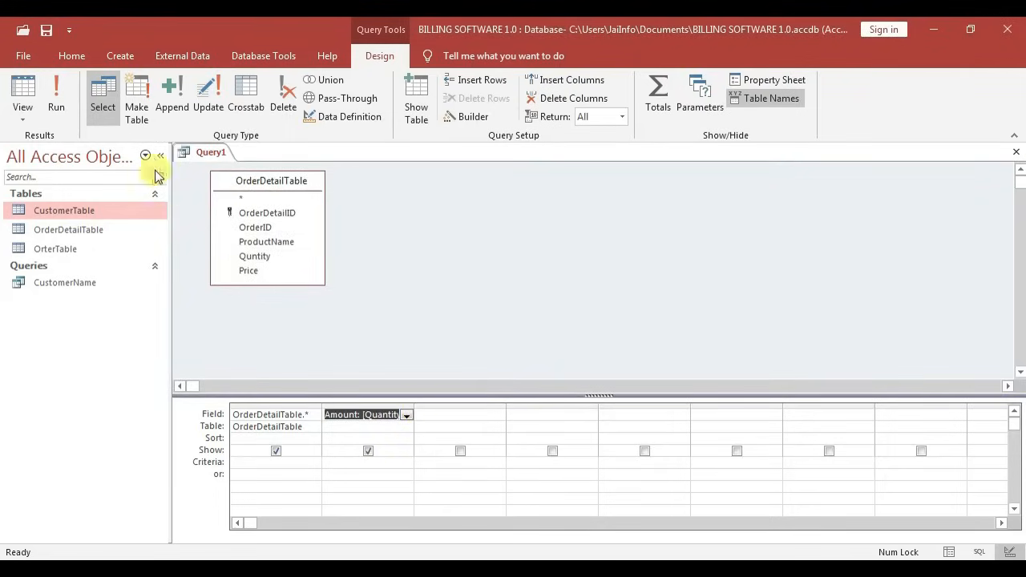
# Save the query as OrderDetailQuery and close its design
pyautogui.rightClick(199, 149)
pyautogui.click(225, 162)
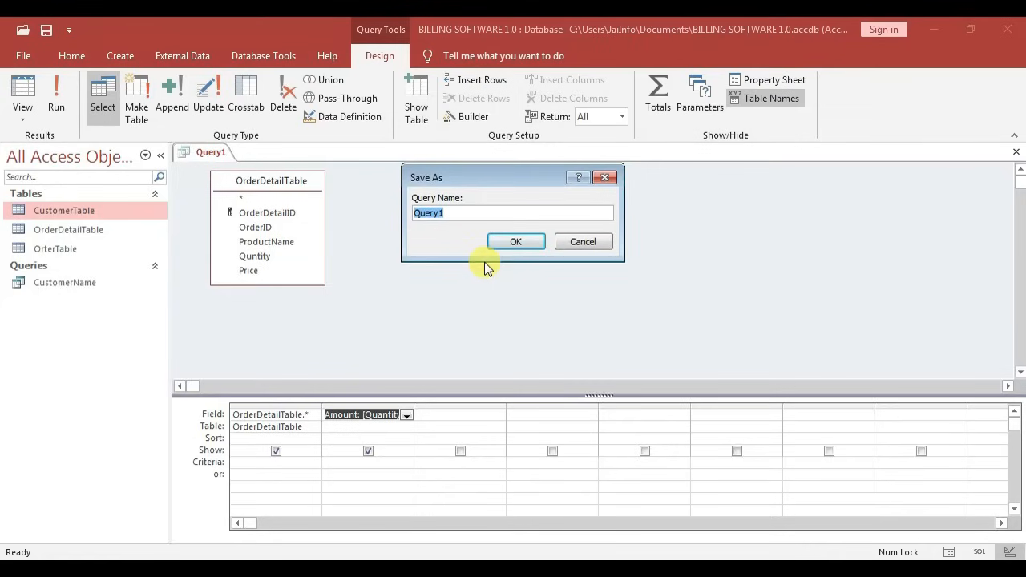
pyautogui.write('OrderDetailQuery')
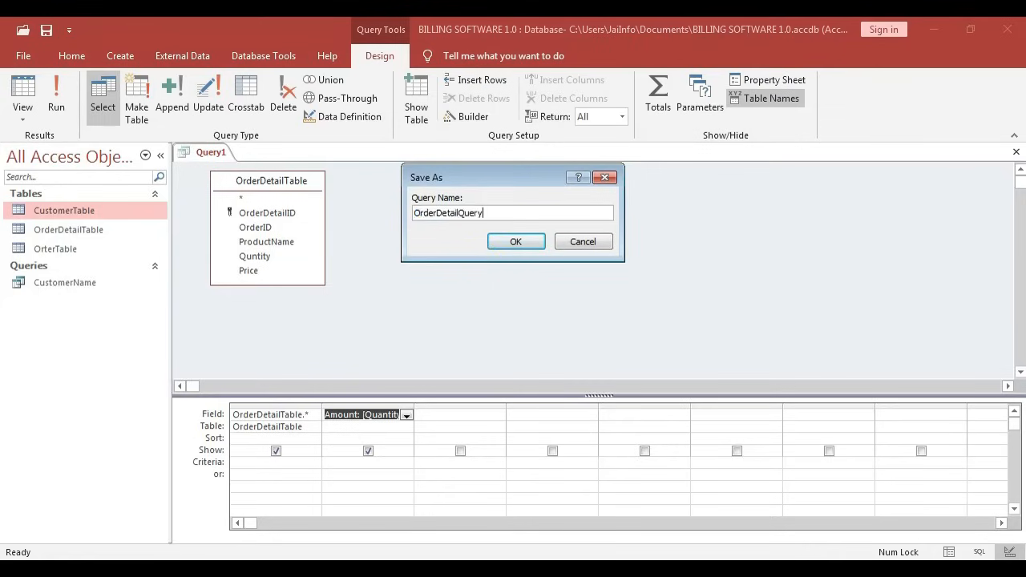
pyautogui.click(516, 240)
pyautogui.rightClick(240, 150)
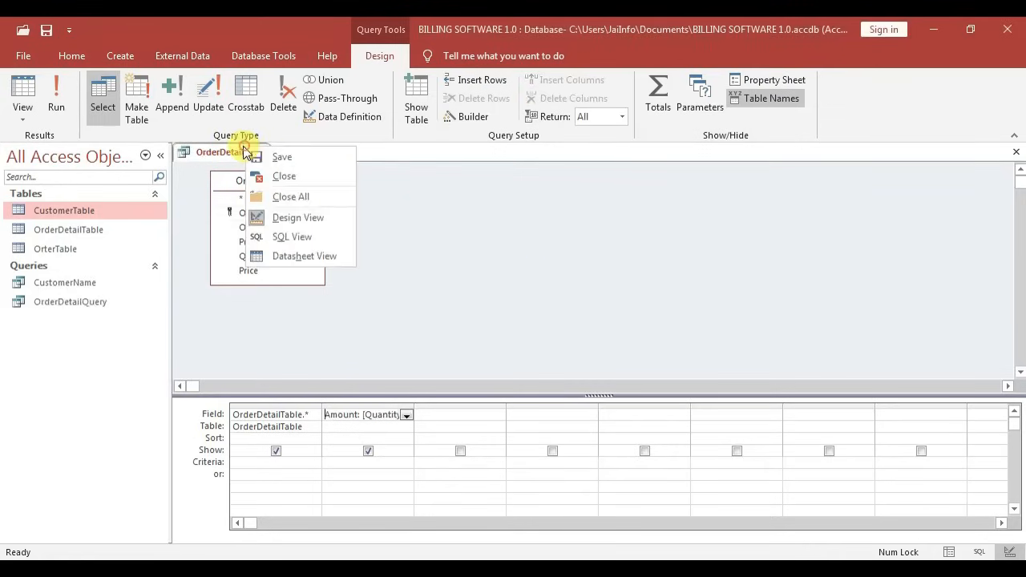
pyautogui.click(270, 176)
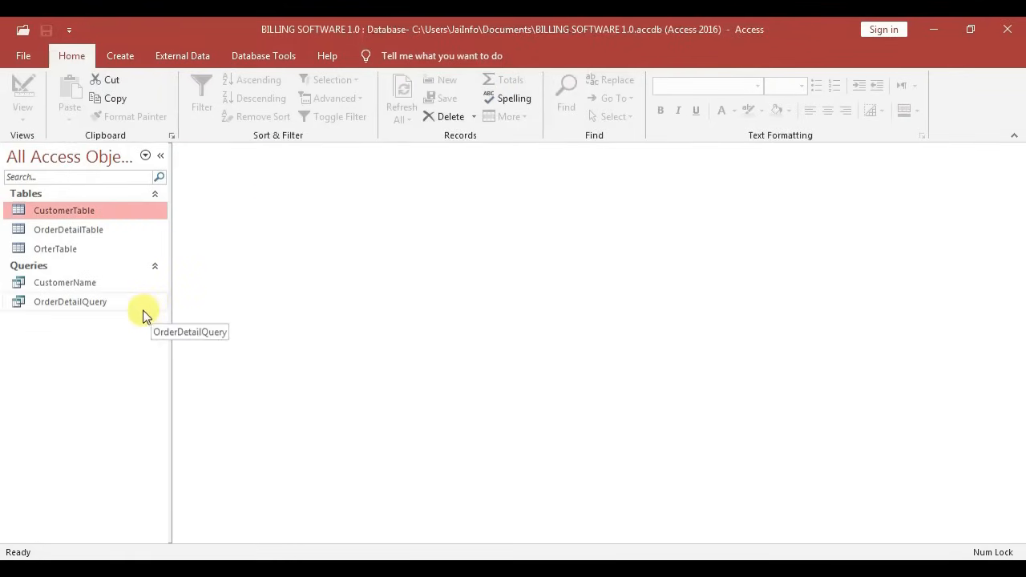
# Start a new query design and add OrterTable and OrderDetailQuery as sources
pyautogui.click(114, 50)
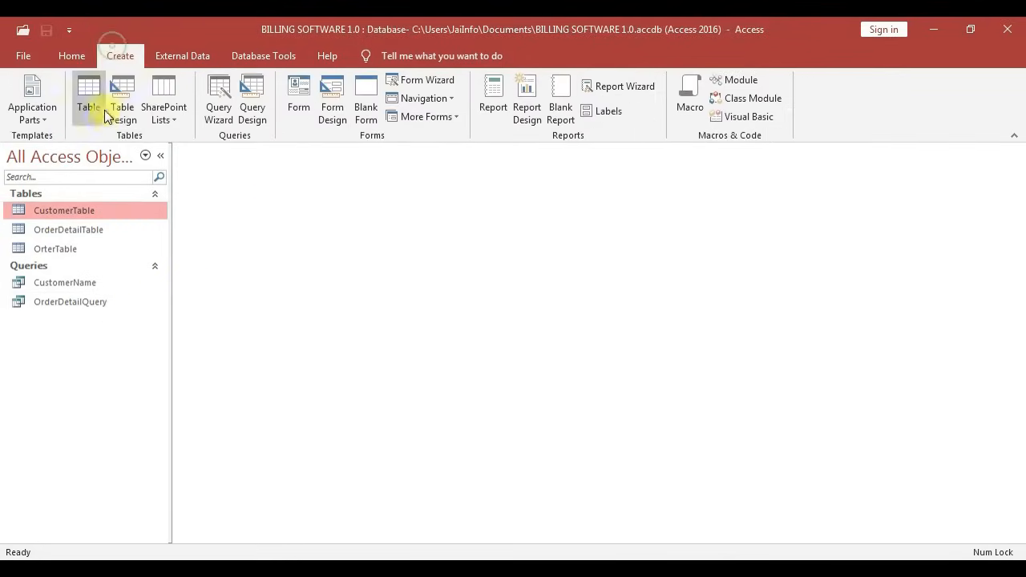
pyautogui.click(241, 121)
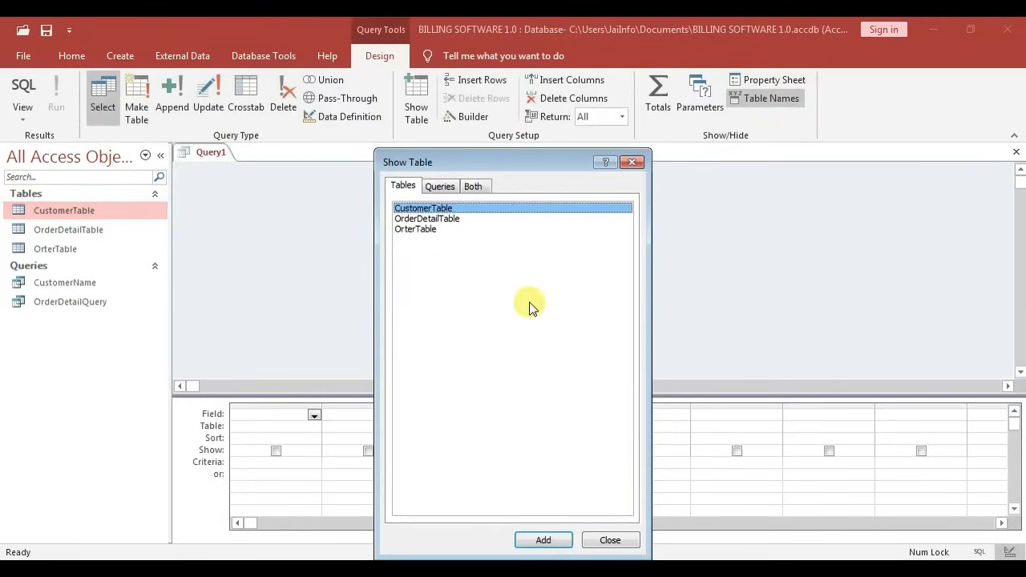
pyautogui.doubleClick(428, 231)
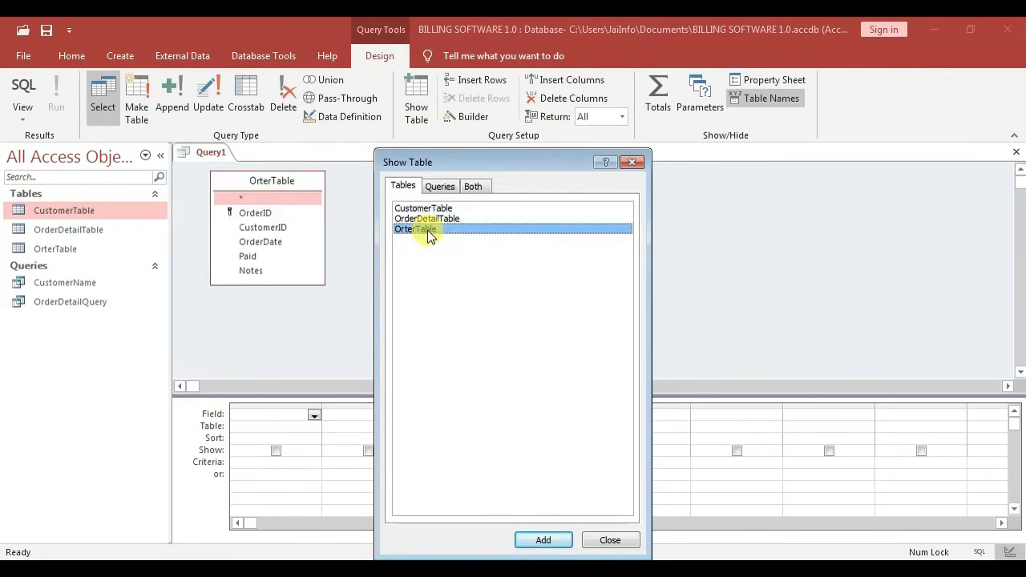
pyautogui.click(440, 186)
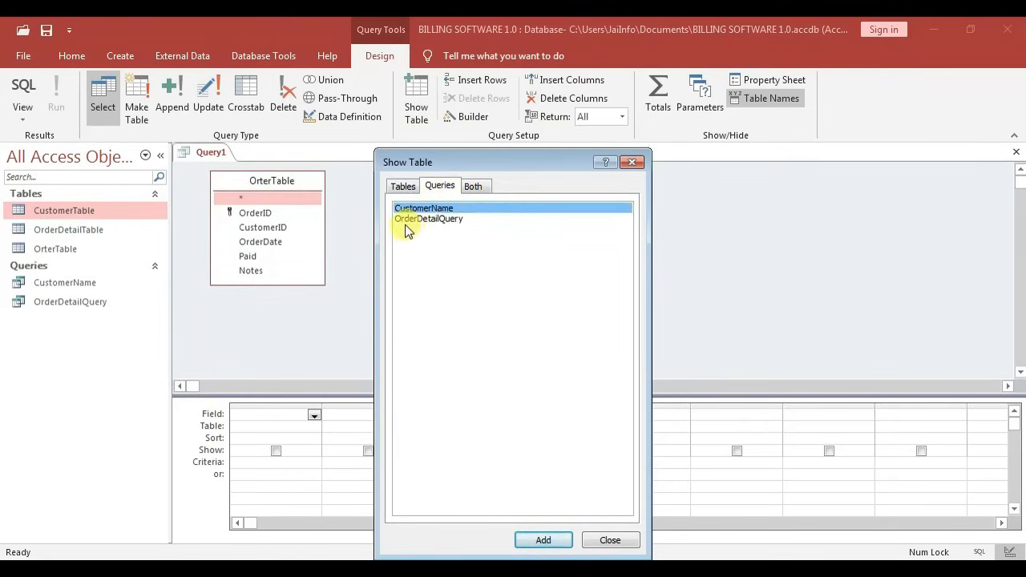
pyautogui.doubleClick(447, 220)
# Add CustomerTable as well, then arrange the three field lists in the design area
pyautogui.moveTo(453, 166); pyautogui.dragTo(539, 237)
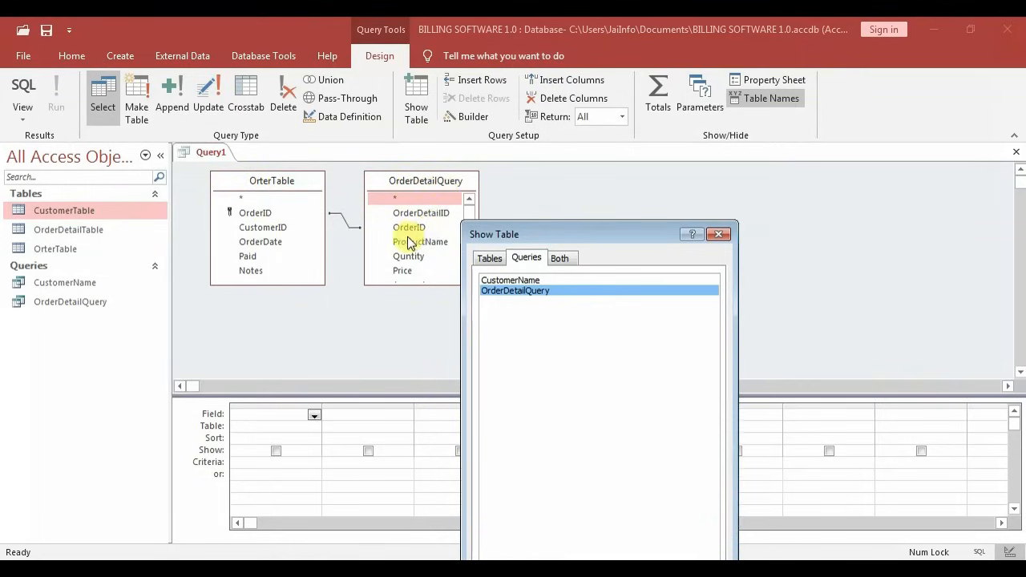
pyautogui.click(489, 258)
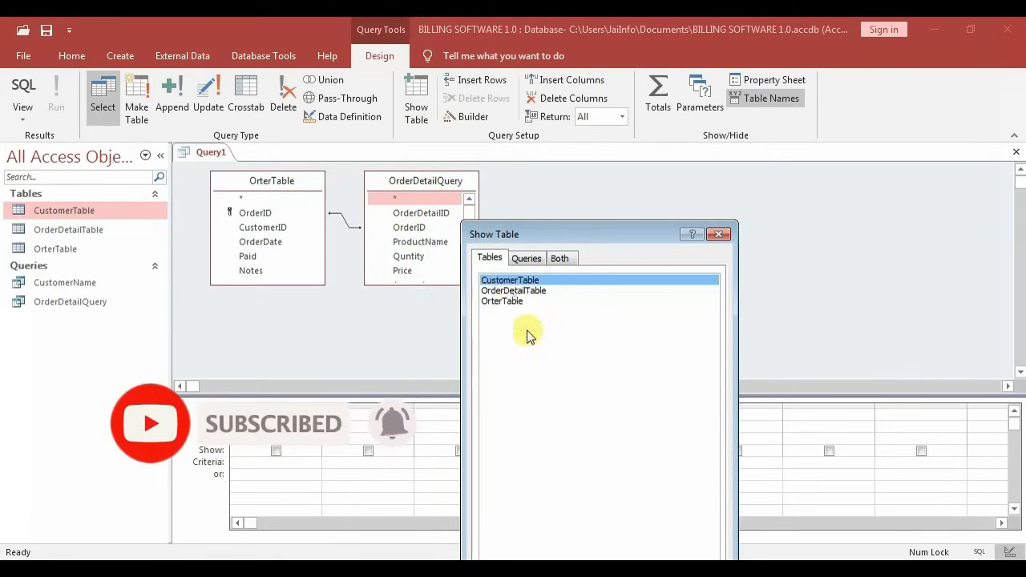
pyautogui.moveTo(607, 237); pyautogui.dragTo(635, 173)
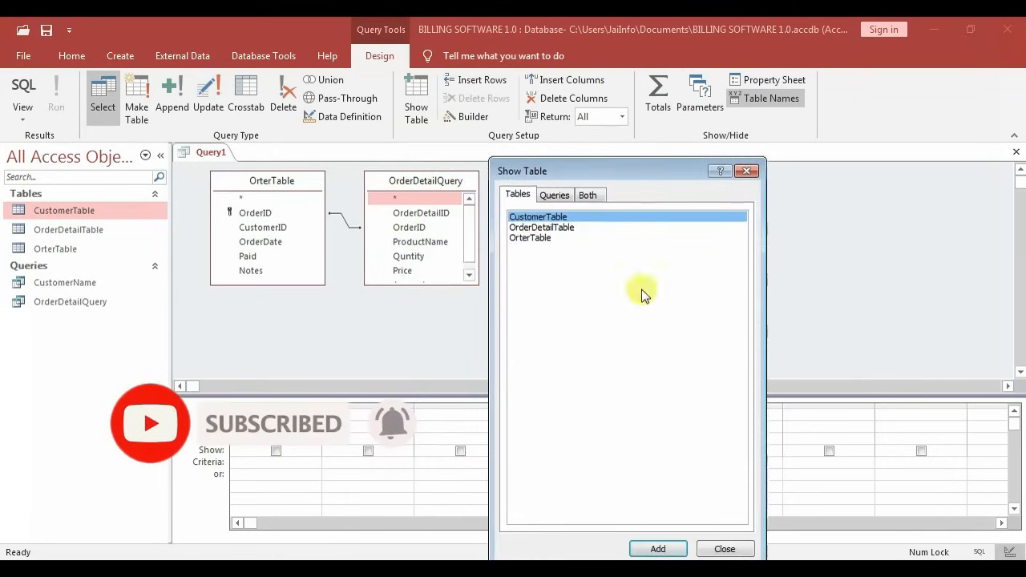
pyautogui.click(658, 548)
pyautogui.click(746, 170)
pyautogui.moveTo(566, 187); pyautogui.dragTo(648, 209)
pyautogui.click(431, 184)
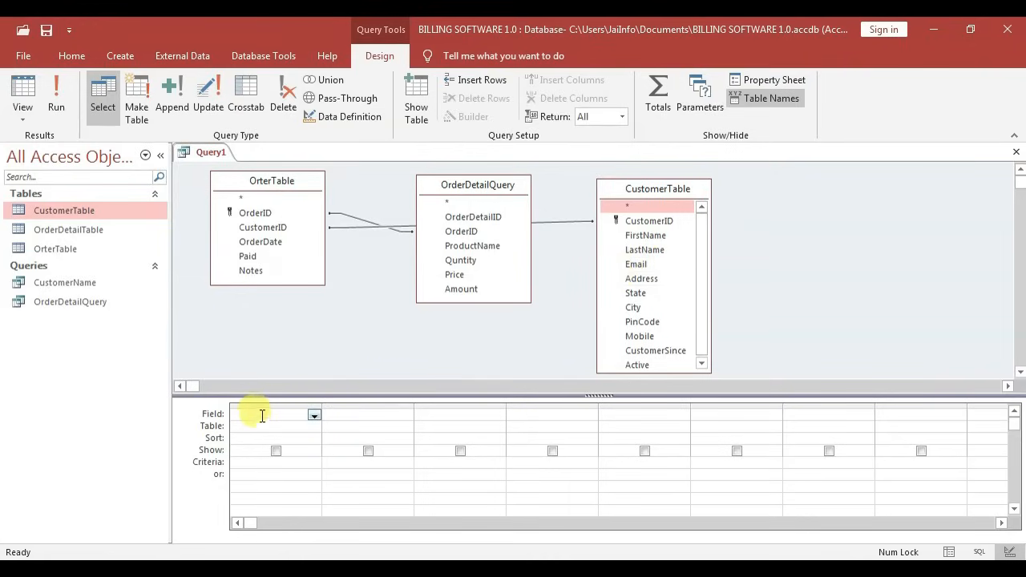
# Add OrterTable.* and a hidden OrderID column to the query grid, ready for criteria
pyautogui.doubleClick(255, 201)
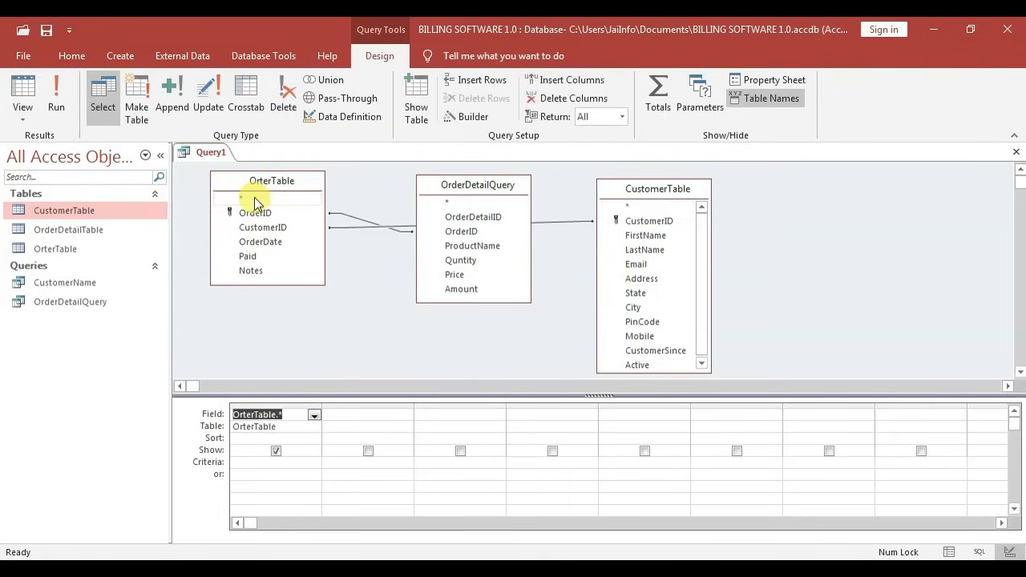
pyautogui.click(351, 407)
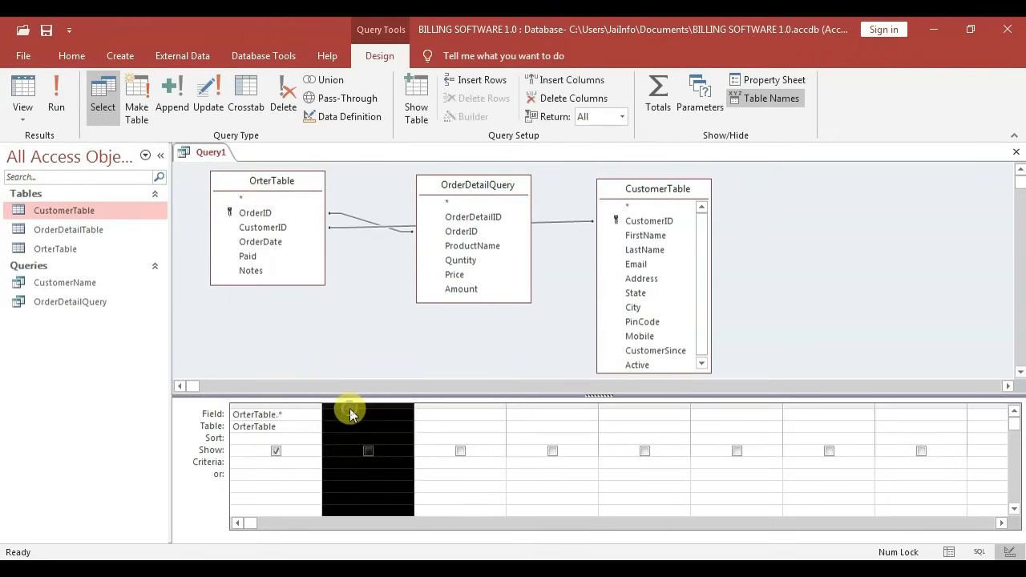
pyautogui.click(255, 212)
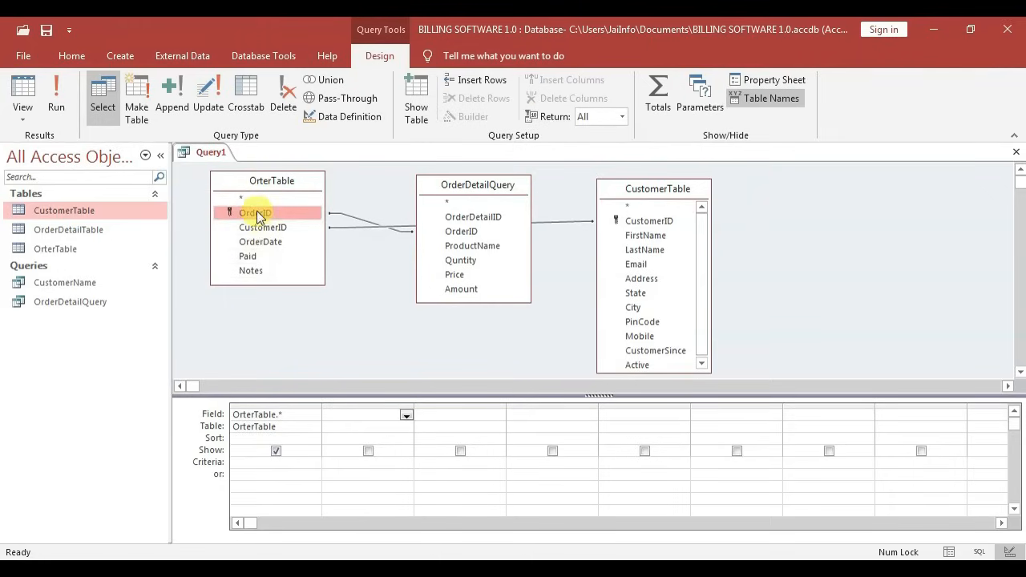
pyautogui.doubleClick(256, 213)
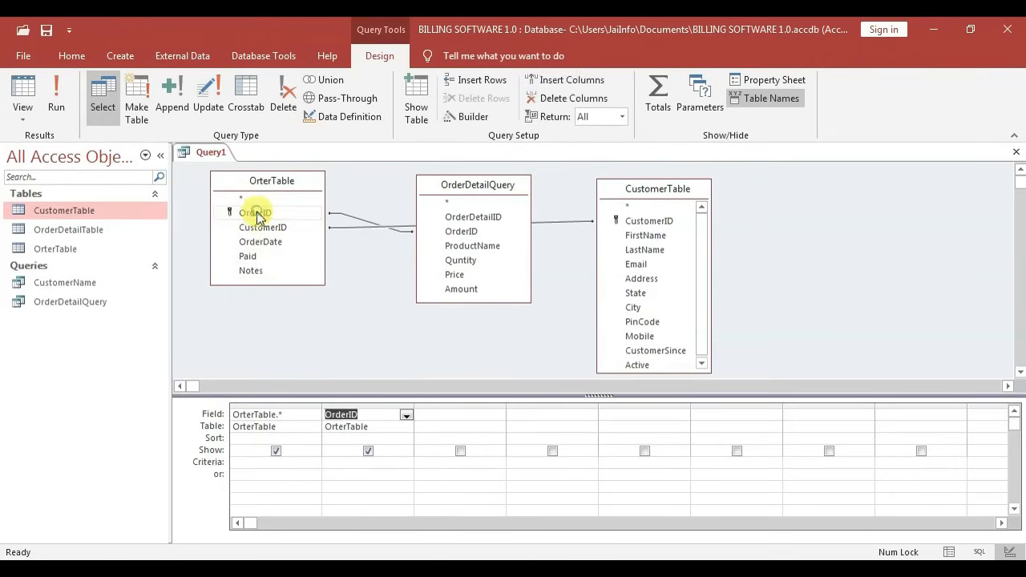
pyautogui.click(368, 452)
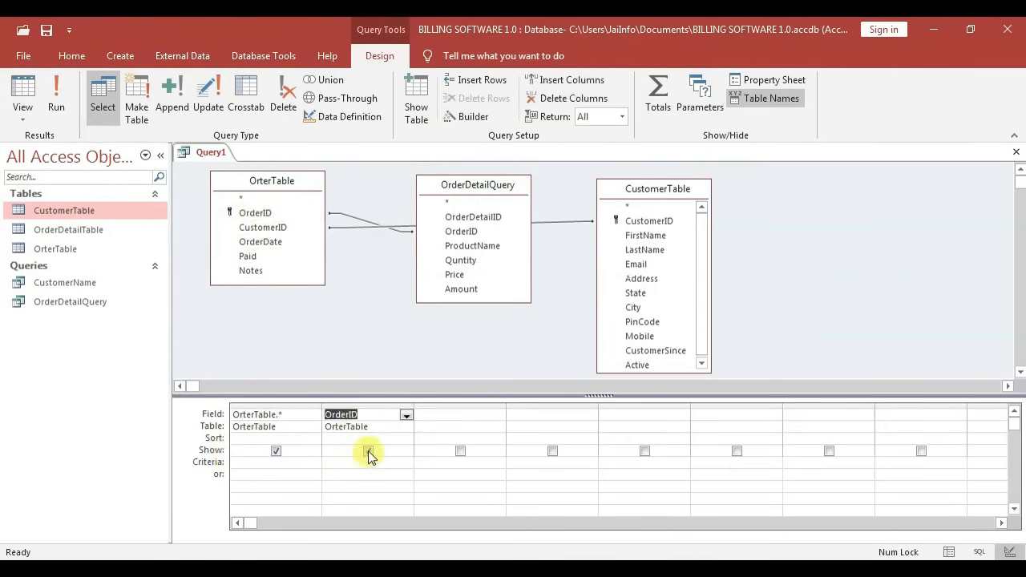
pyautogui.click(368, 453)
pyautogui.click(347, 465)
pyautogui.rightClick(346, 465)
# Set the OrderID criteria to [forms]![orderform]![orderid] in the Zoom box
pyautogui.click(380, 433)
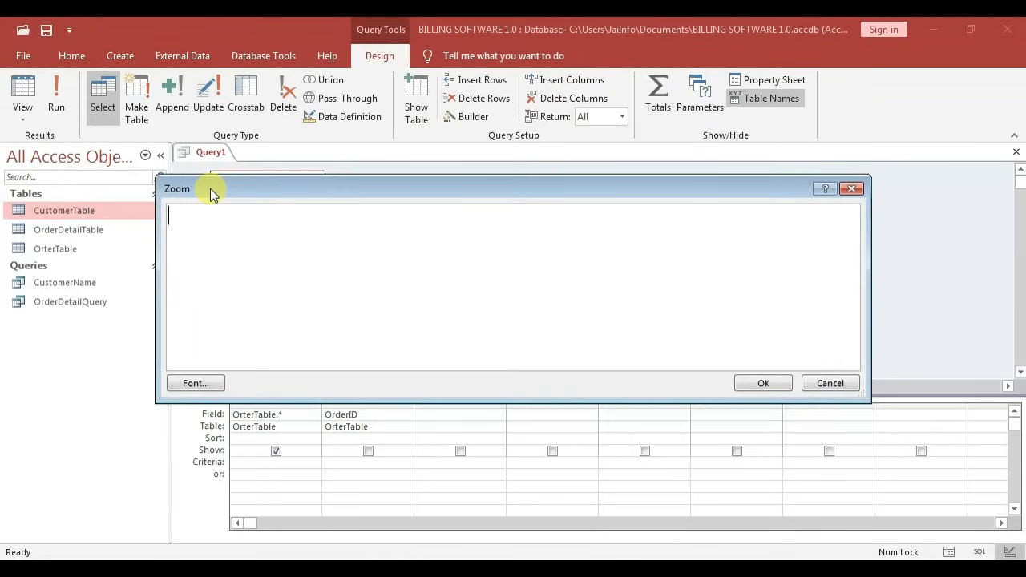
pyautogui.write('[]')
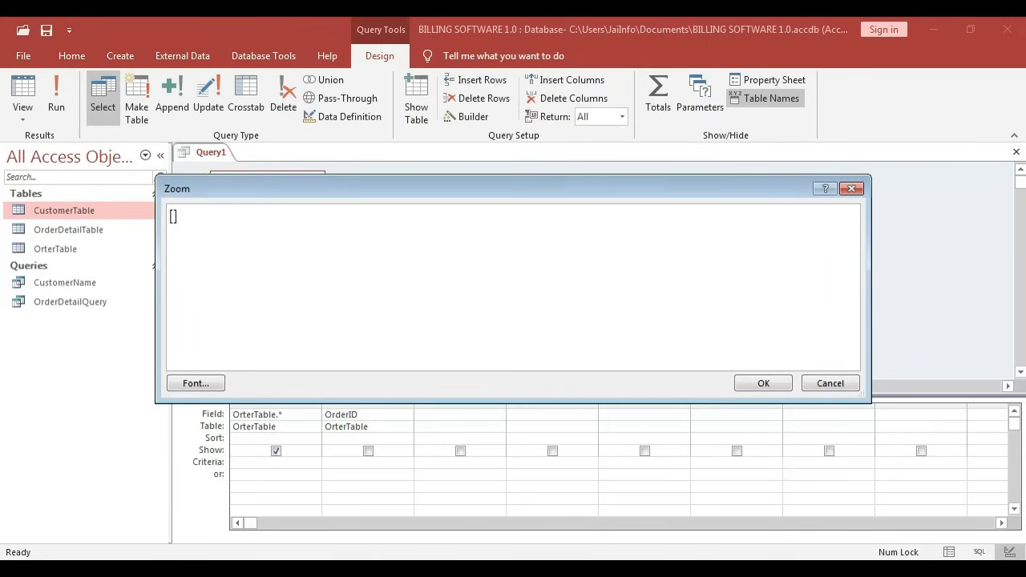
pyautogui.write('forms')
pyautogui.write('![orderform]!')
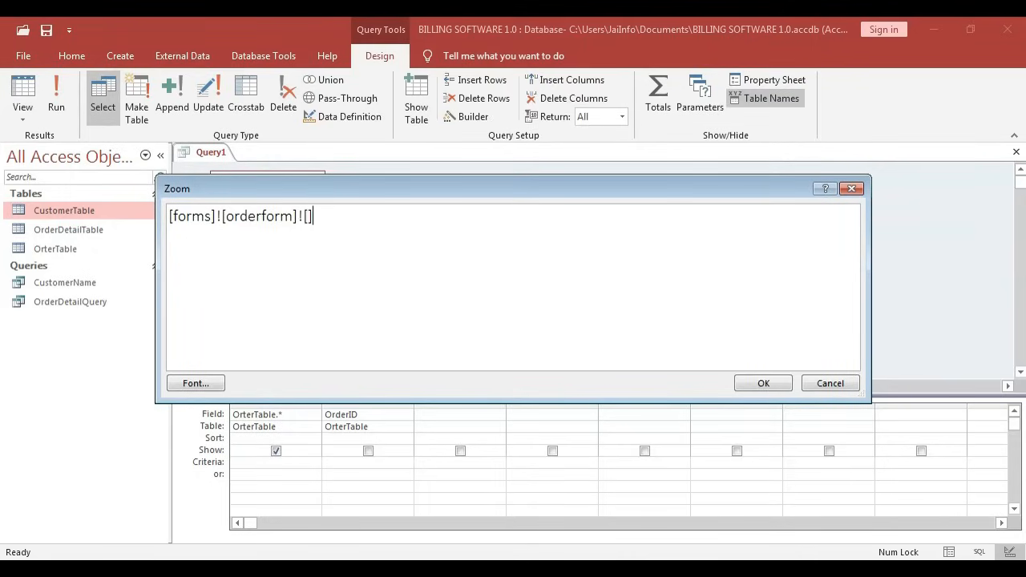
pyautogui.write('derid]')
pyautogui.click(763, 384)
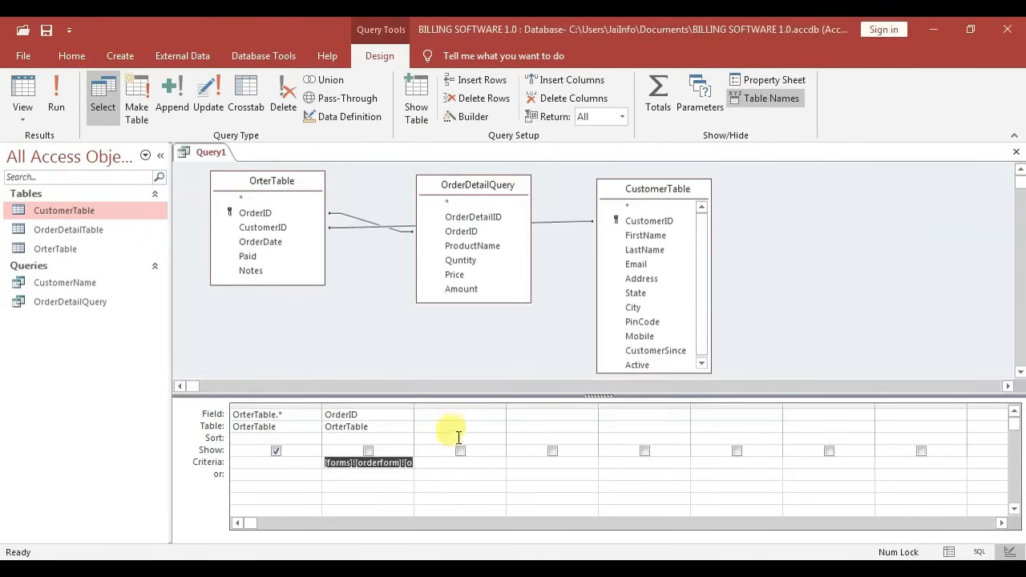
# Add ProductName, Quntity, Price and Amount from OrderDetailQuery to the grid
pyautogui.click(443, 415)
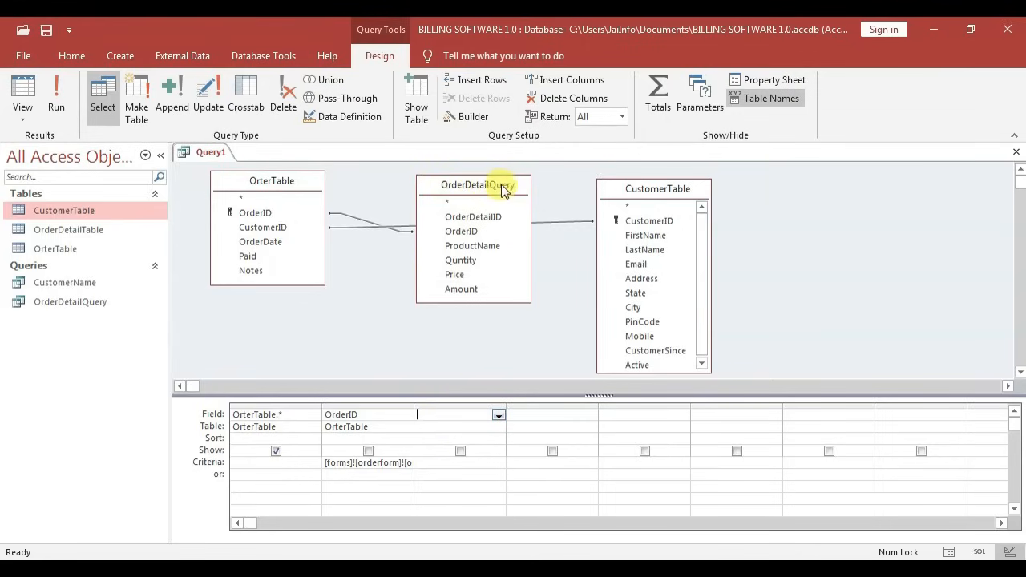
pyautogui.click(479, 248)
pyautogui.doubleClick(479, 249)
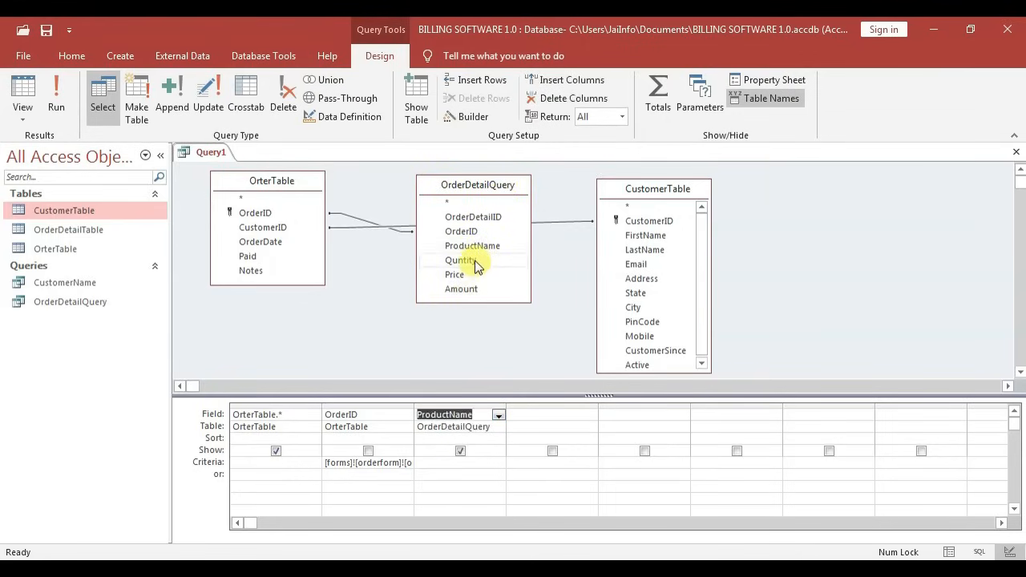
pyautogui.click(476, 262)
pyautogui.doubleClick(476, 262)
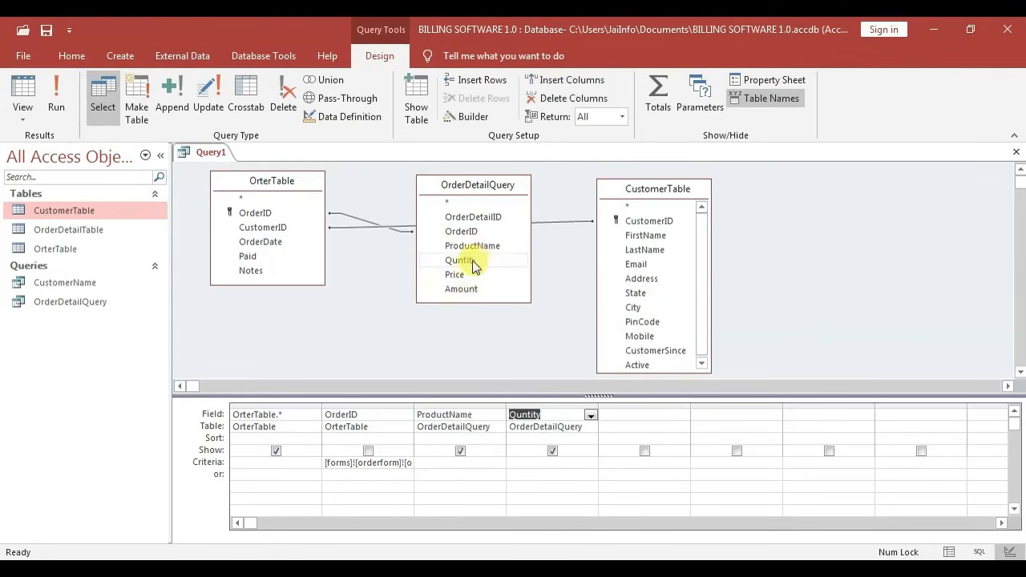
pyautogui.doubleClick(457, 275)
pyautogui.doubleClick(465, 289)
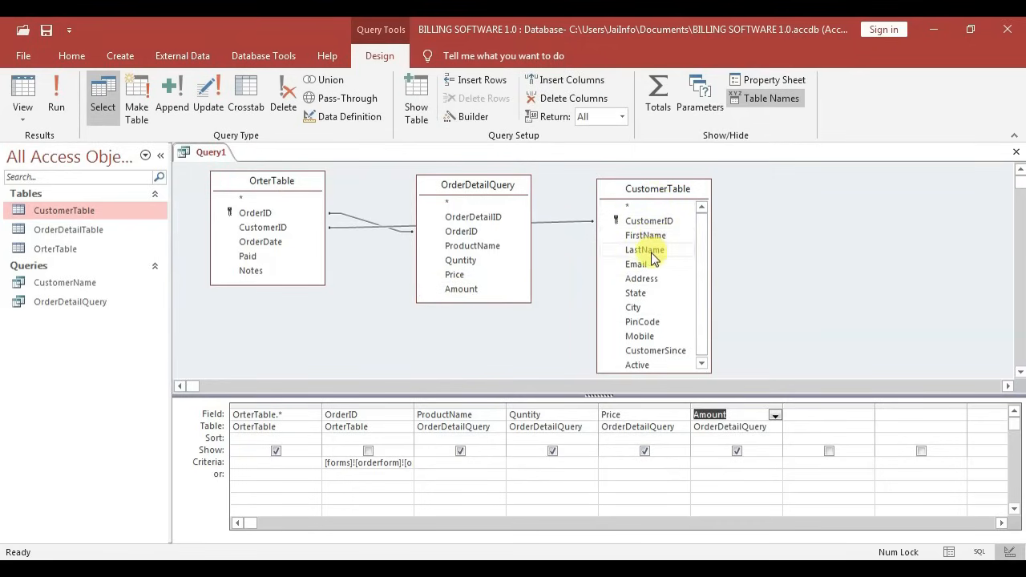
# Add CustomerTable's FirstName, LastName, Email, State, City, PinCode and Mobile, then save the query
pyautogui.doubleClick(653, 235)
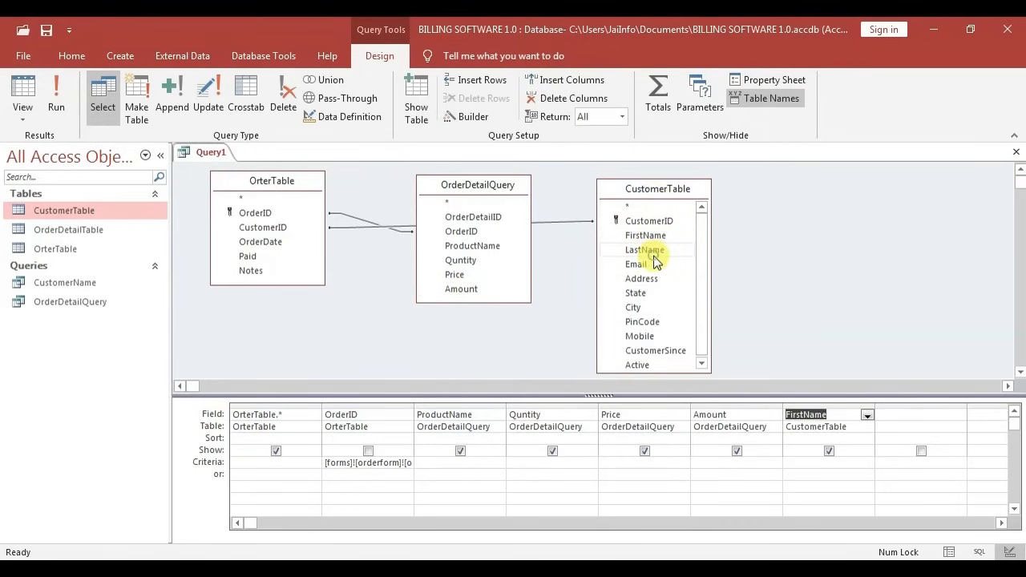
pyautogui.doubleClick(654, 255)
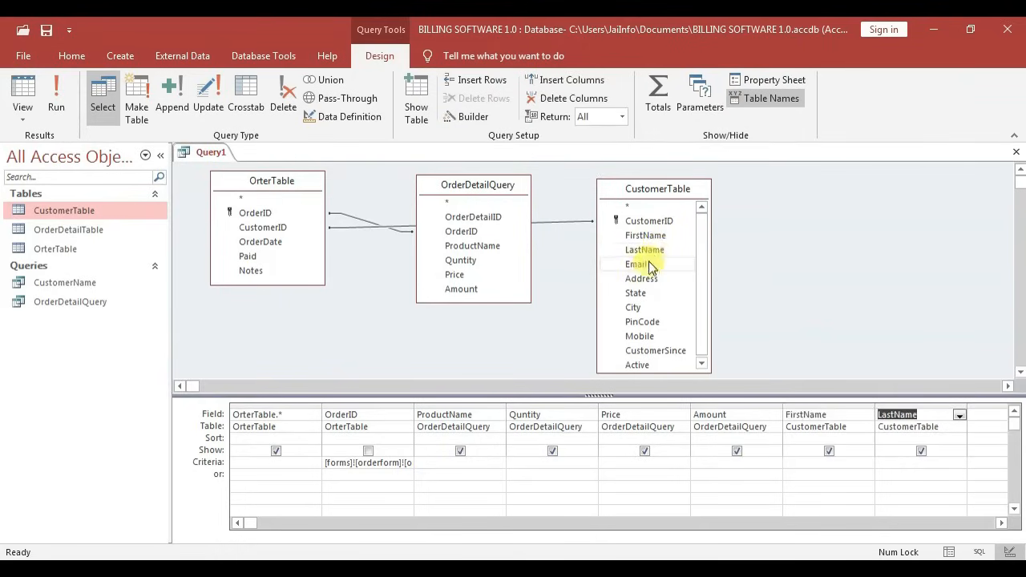
pyautogui.doubleClick(646, 265)
pyautogui.click(644, 282)
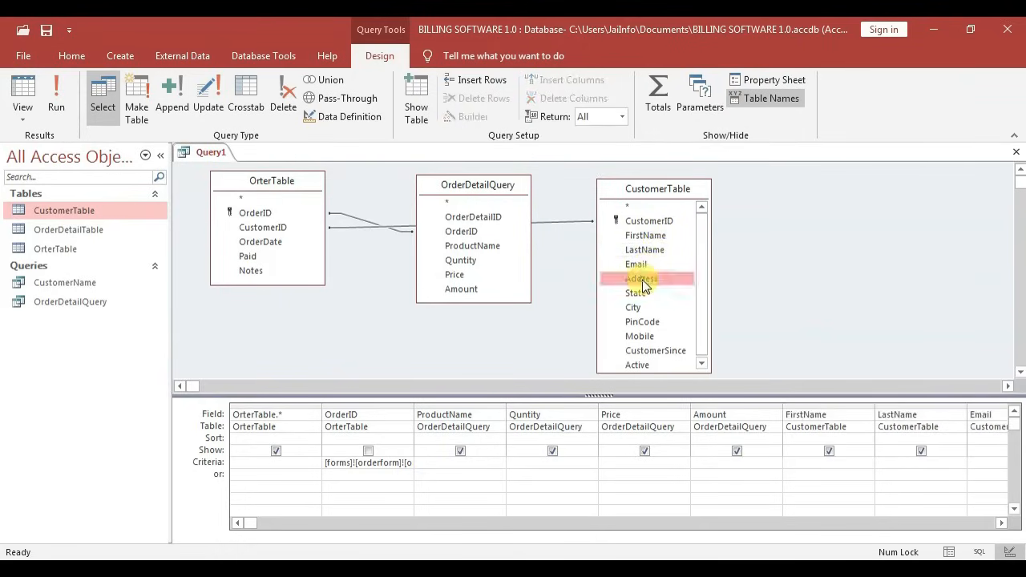
pyautogui.doubleClick(633, 295)
pyautogui.doubleClick(633, 309)
pyautogui.doubleClick(637, 323)
pyautogui.doubleClick(638, 336)
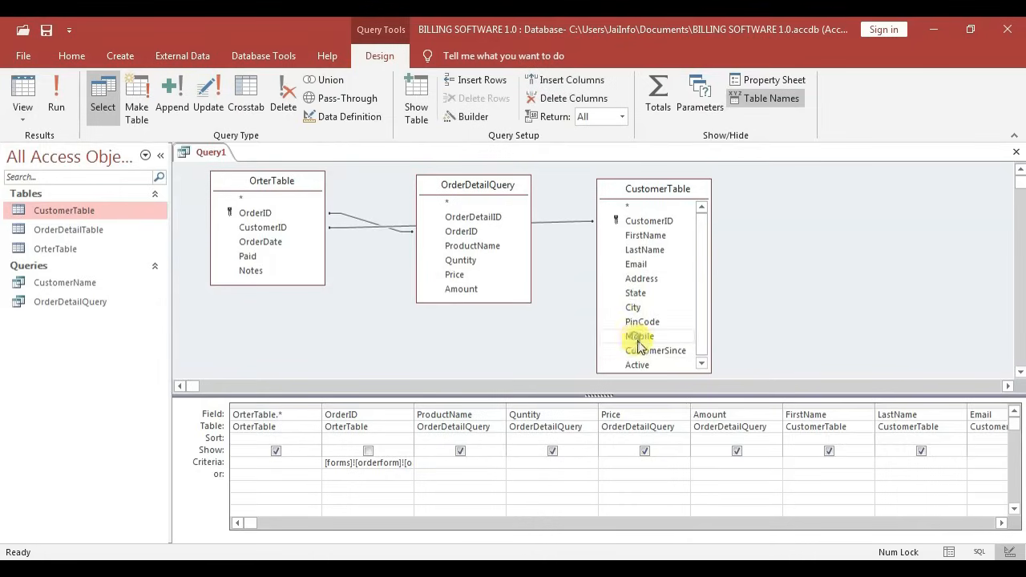
pyautogui.moveTo(702, 340); pyautogui.dragTo(701, 350)
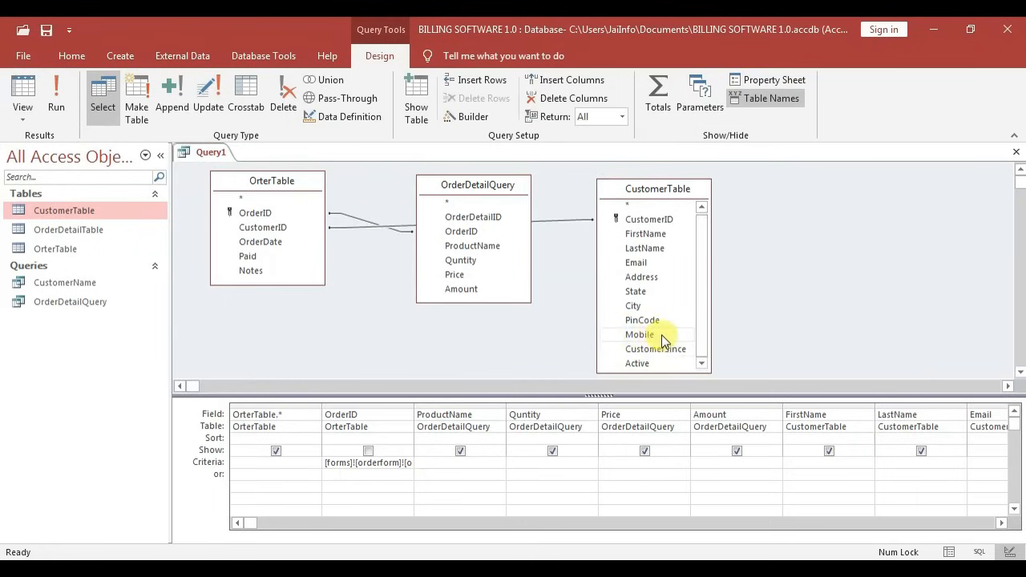
pyautogui.rightClick(206, 152)
pyautogui.click(234, 160)
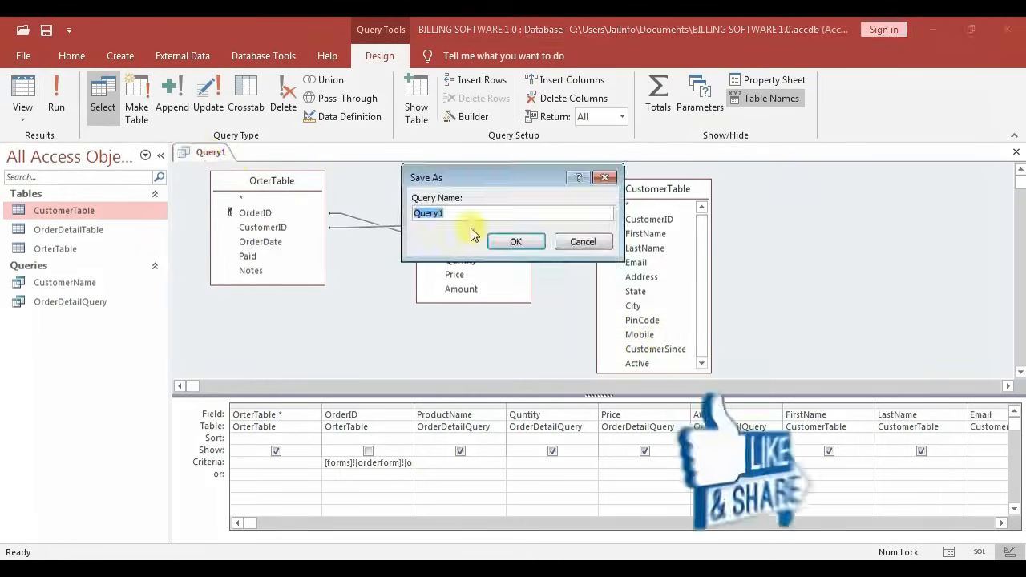
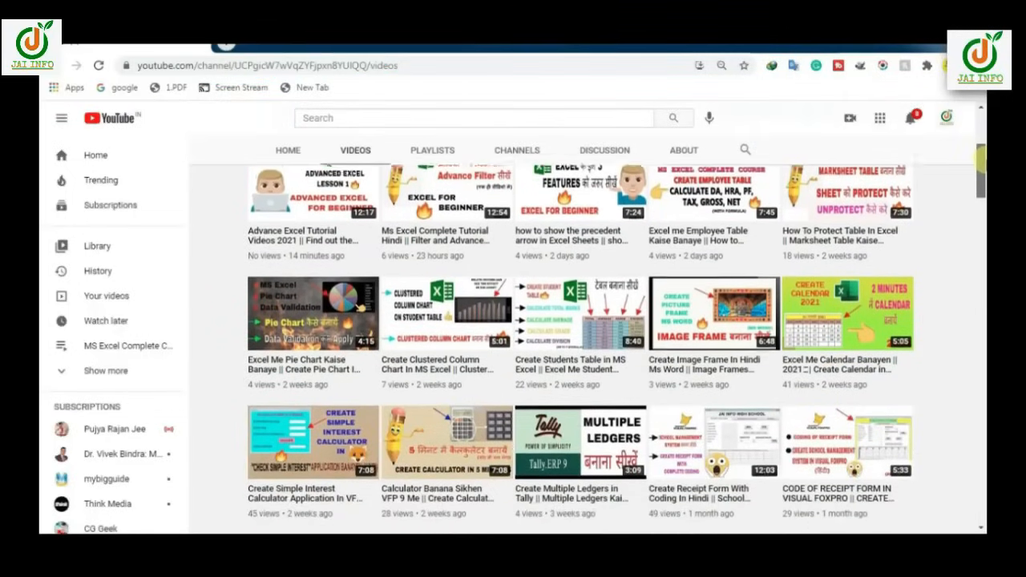
# Create a new blank form in Design view
pyautogui.scroll(-2, 588, 329)
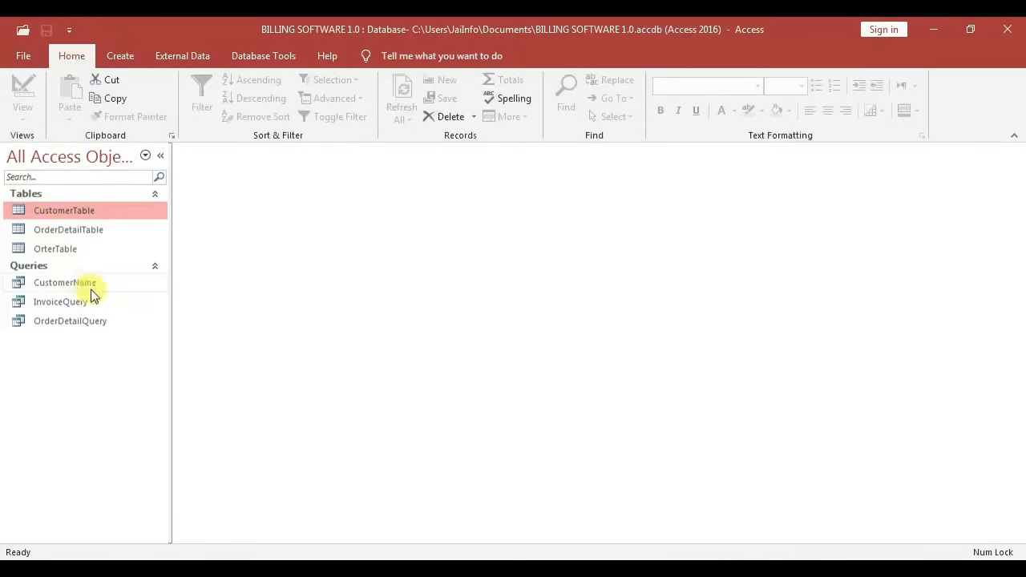
pyautogui.click(120, 56)
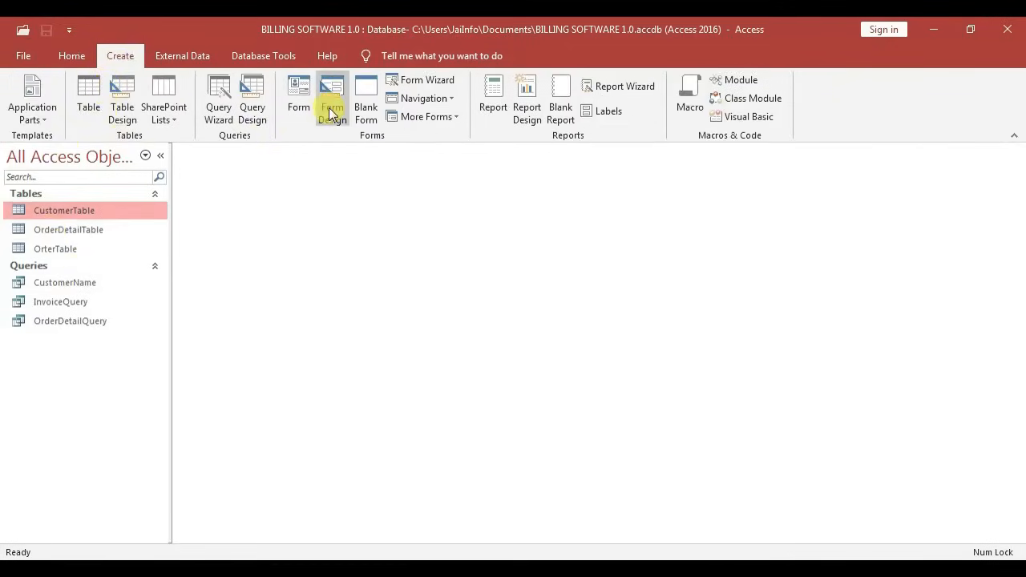
pyautogui.click(331, 109)
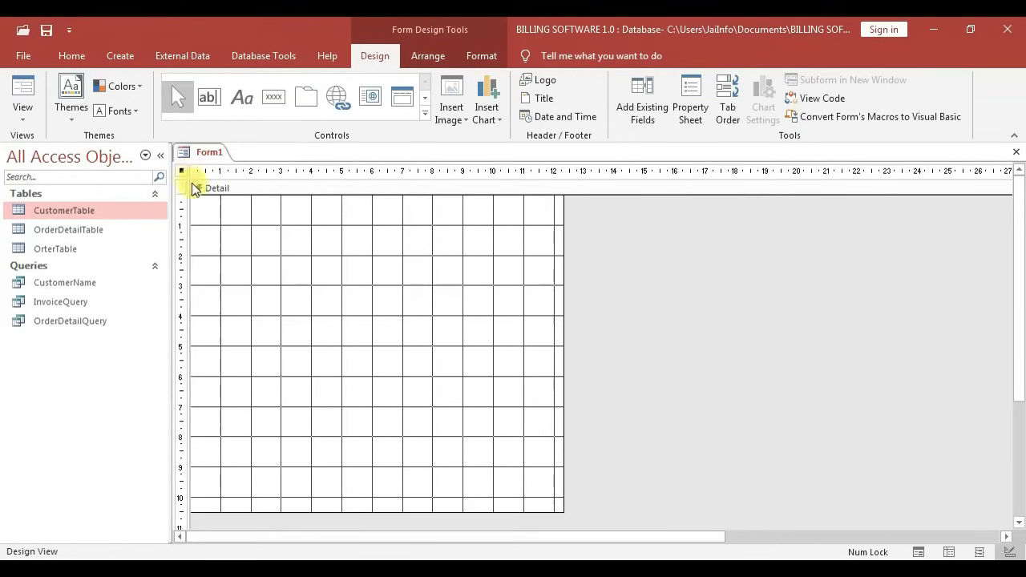
# Set the form's Record Source to OrderDetailQuery in the Property Sheet's Data tab
pyautogui.click(683, 110)
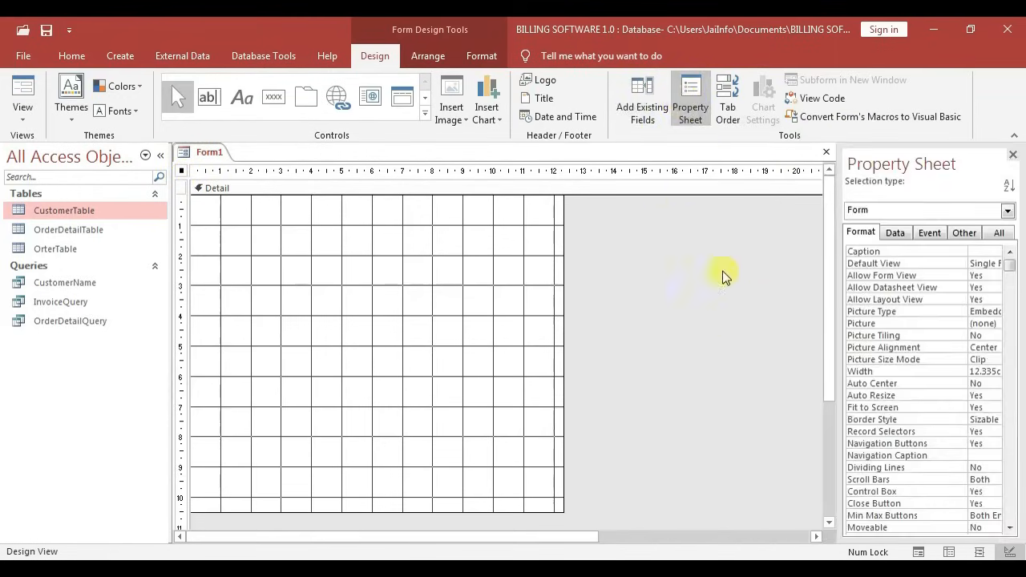
pyautogui.click(896, 234)
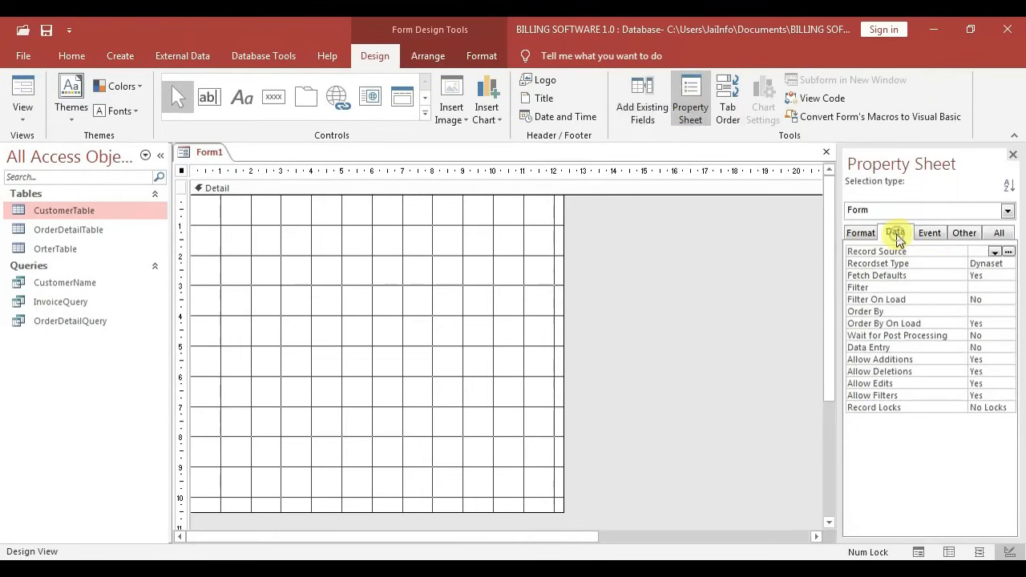
pyautogui.click(994, 252)
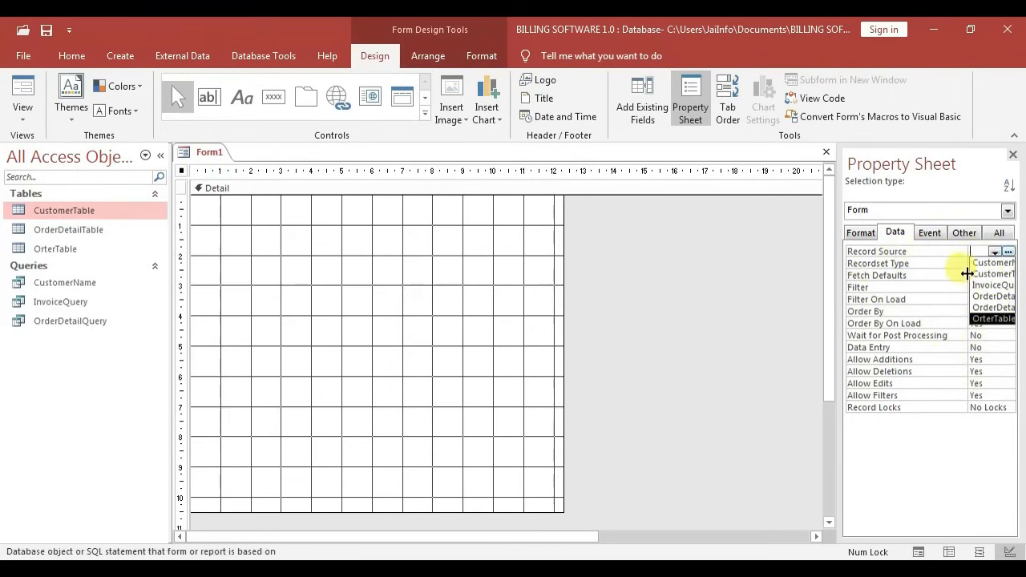
pyautogui.moveTo(967, 273); pyautogui.dragTo(917, 273)
pyautogui.click(994, 252)
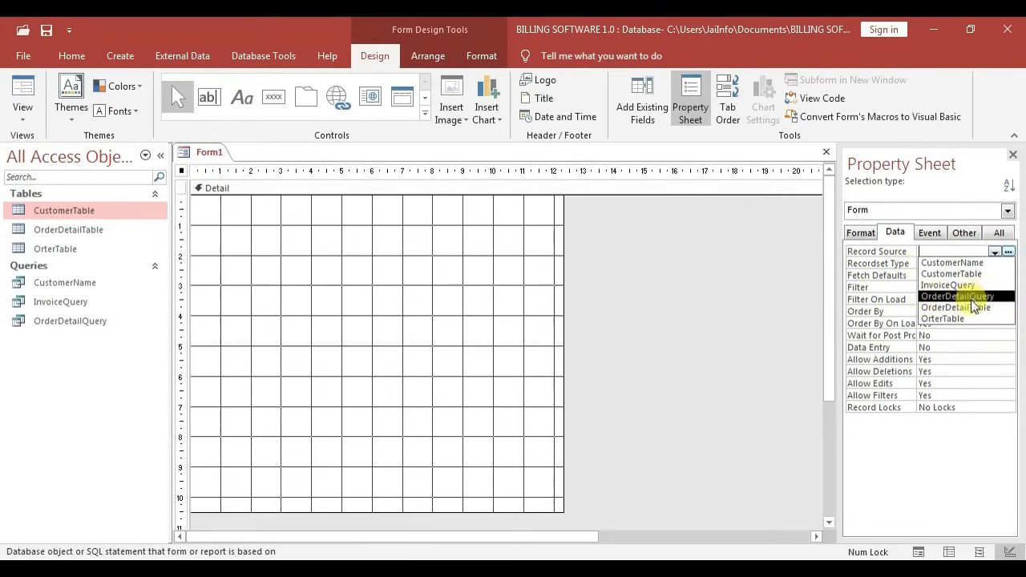
pyautogui.click(968, 296)
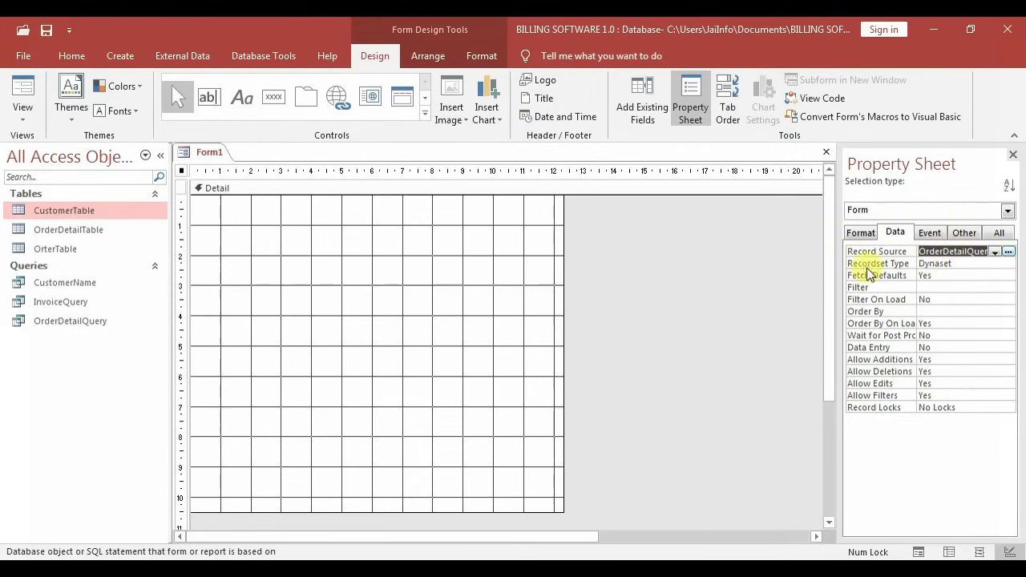
# Drag OrderDetailID, OrderID, ProductName, Quntity, Price and Amount into the Detail section
pyautogui.click(646, 105)
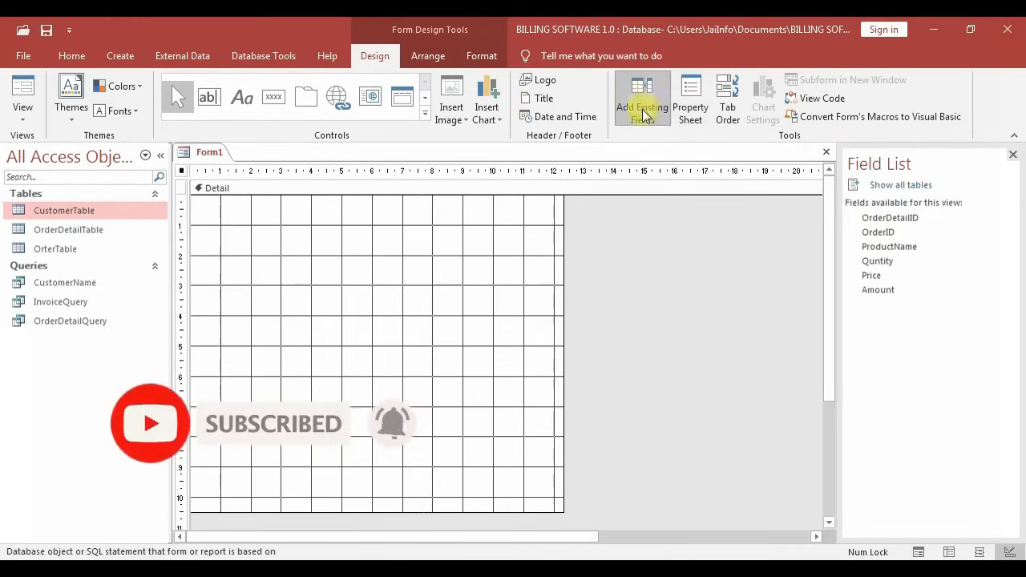
pyautogui.click(892, 219)
pyautogui.keyDown('shift'); pyautogui.click(884, 233); pyautogui.keyUp('shift')
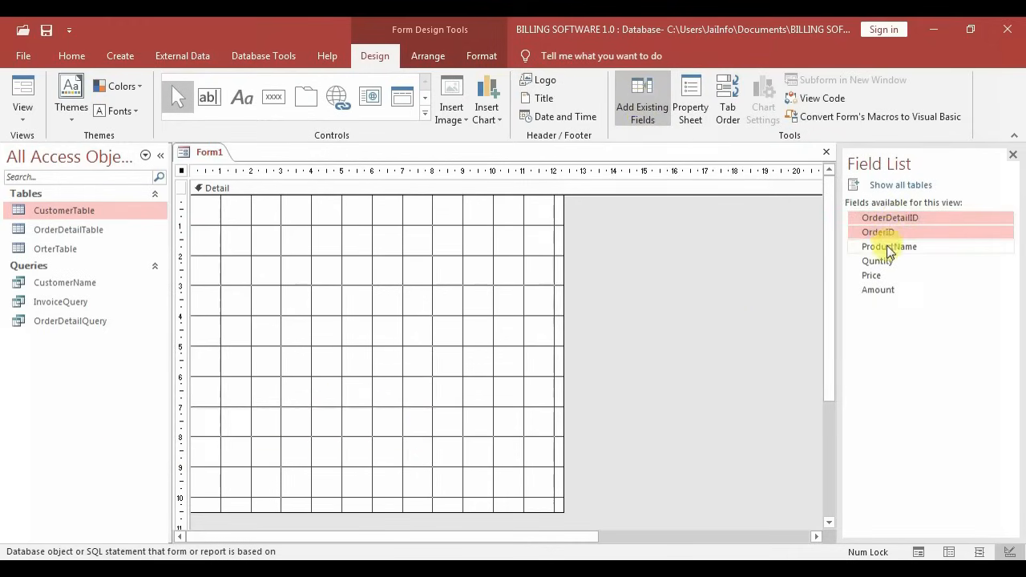
pyautogui.keyDown('shift'); pyautogui.click(878, 261); pyautogui.keyUp('shift')
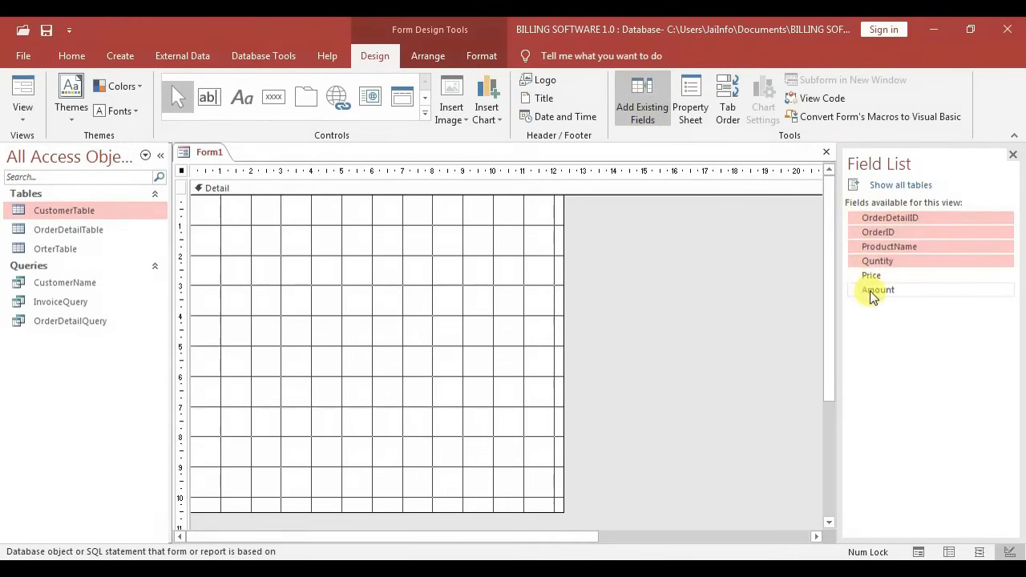
pyautogui.keyDown('shift'); pyautogui.click(873, 291); pyautogui.keyUp('shift')
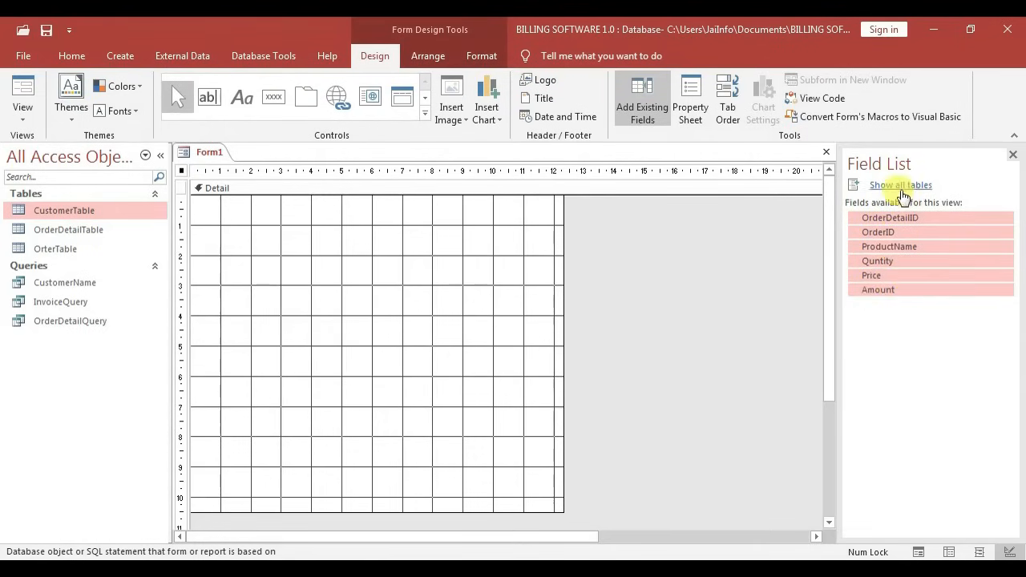
pyautogui.moveTo(909, 219); pyautogui.dragTo(683, 218)
pyautogui.moveTo(390, 228); pyautogui.dragTo(332, 253)
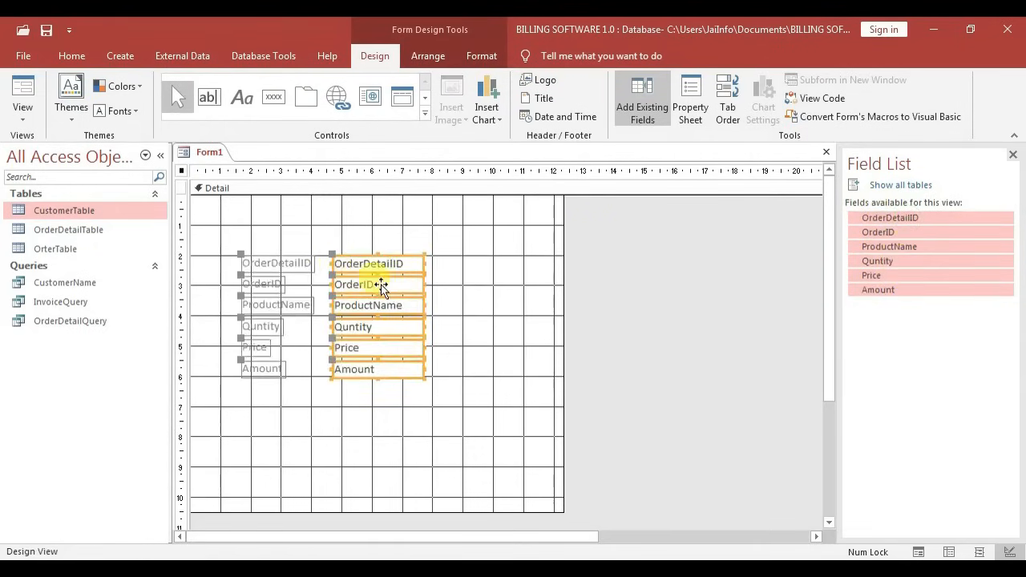
# Arrange the six field controls in a Tabular layout
pyautogui.rightClick(365, 262)
pyautogui.moveTo(441, 269)
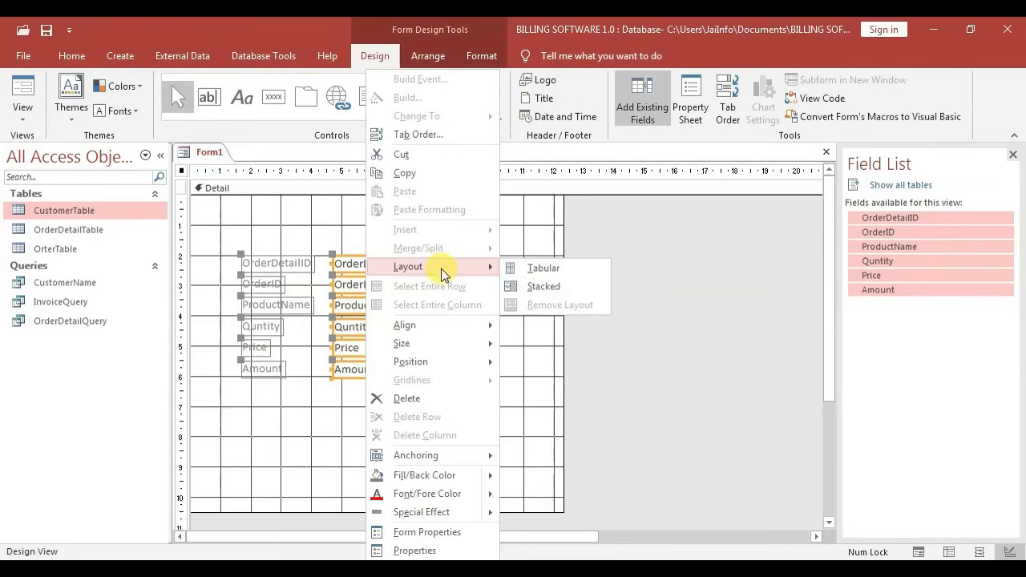
pyautogui.click(546, 275)
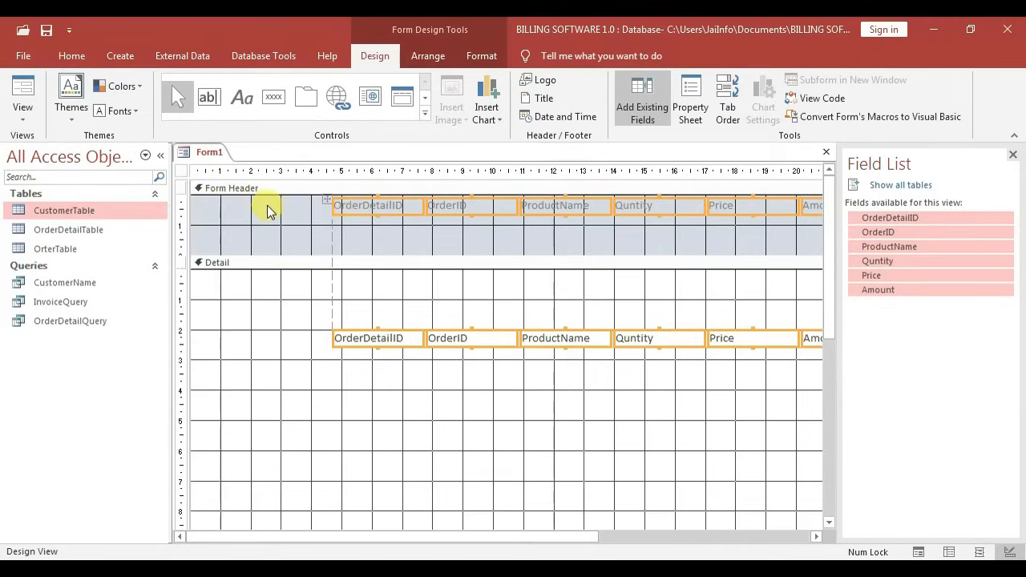
# Collapse the Form Footer to zero height and shrink the Detail section to fit the controls
pyautogui.scroll(-5, 270, 241)
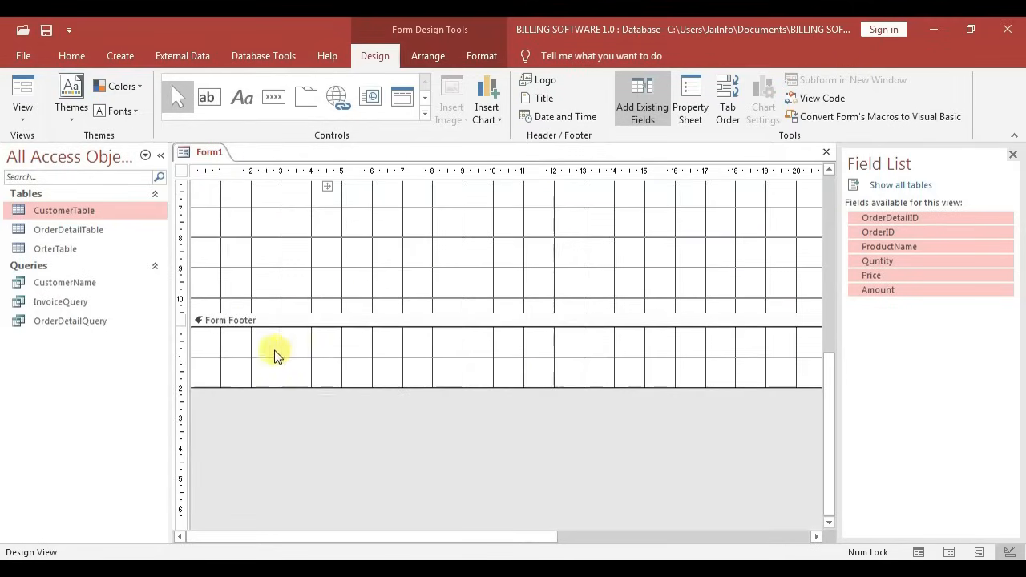
pyautogui.moveTo(391, 387); pyautogui.dragTo(405, 325)
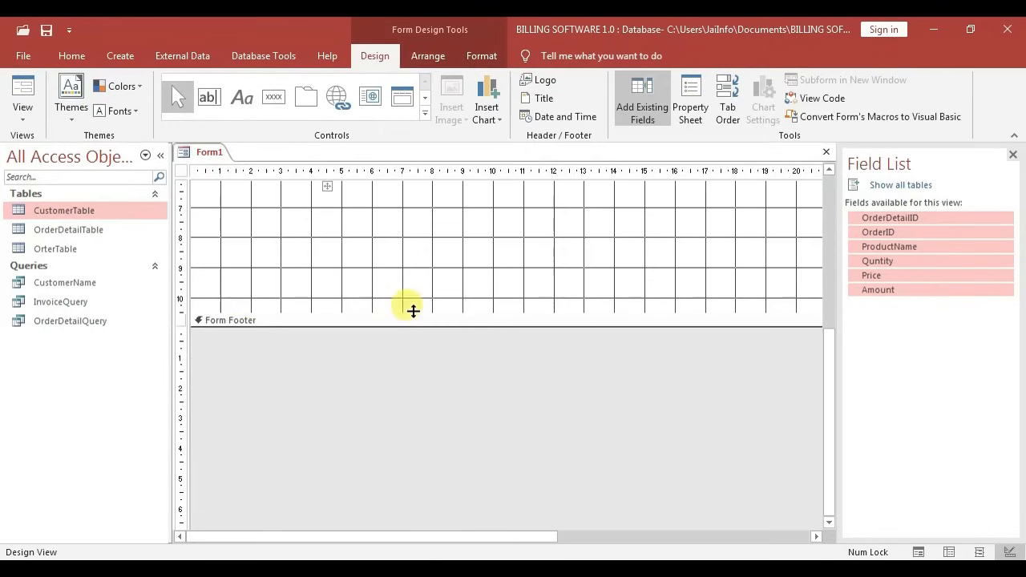
pyautogui.rightClick(429, 194)
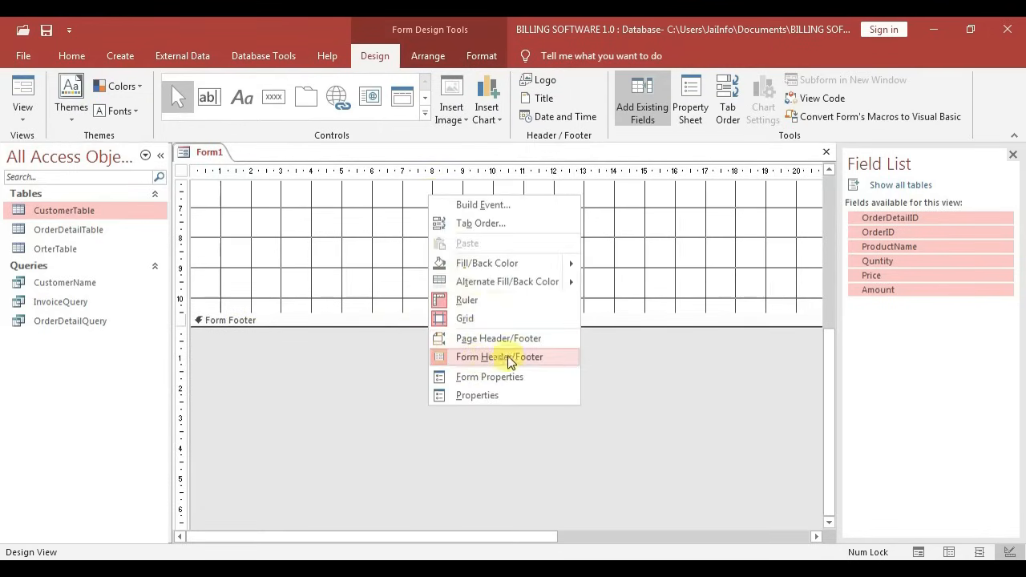
pyautogui.click(341, 357)
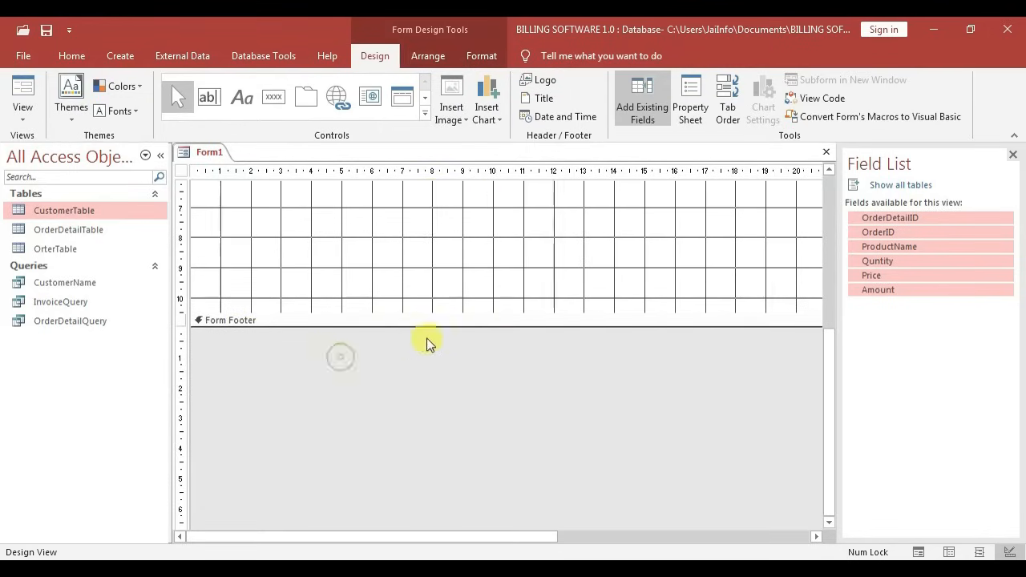
pyautogui.scroll(4, 454, 355)
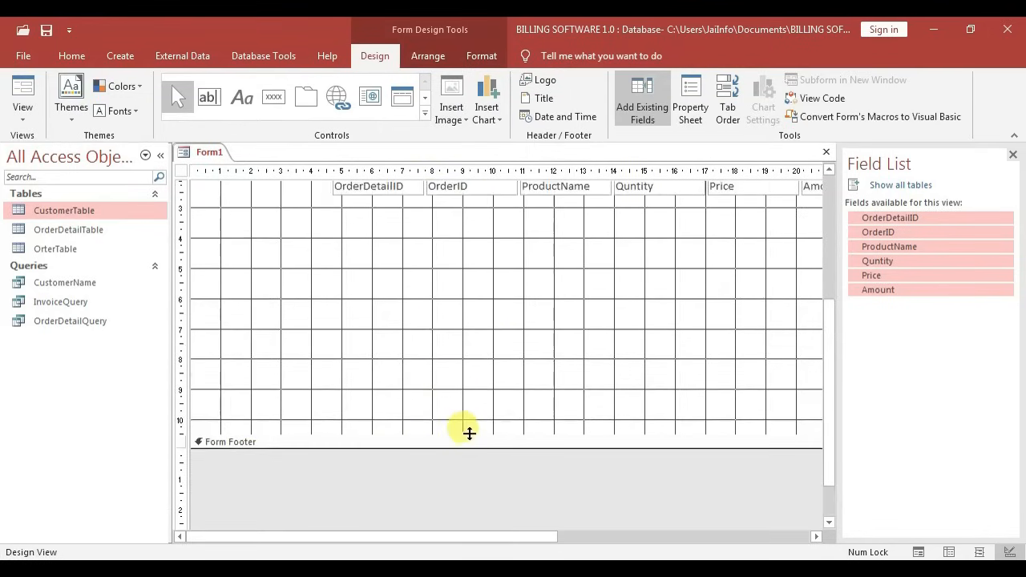
pyautogui.moveTo(470, 433); pyautogui.dragTo(470, 232)
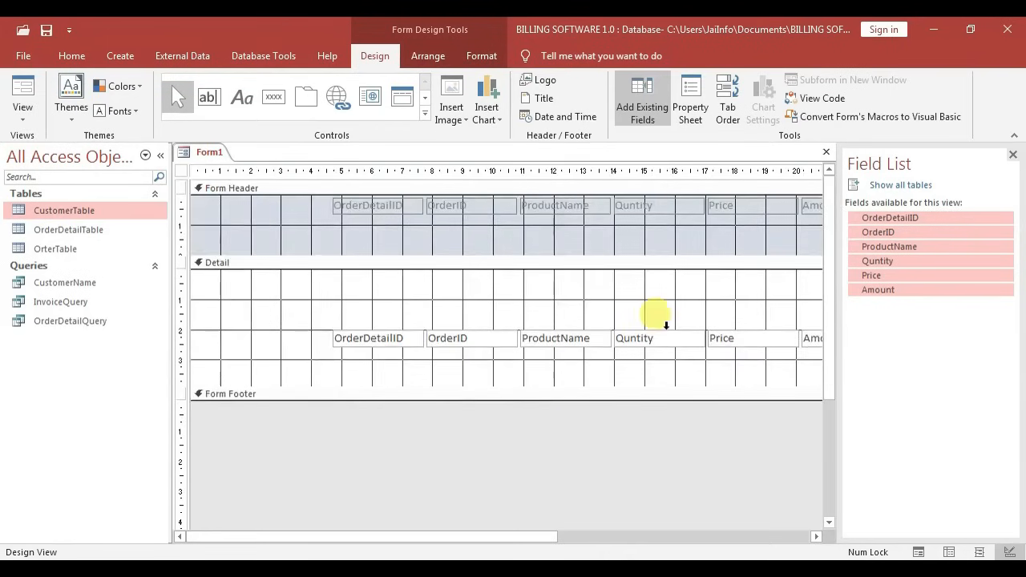
# Make the form header labels black and bold
pyautogui.moveTo(321, 210); pyautogui.dragTo(553, 210)
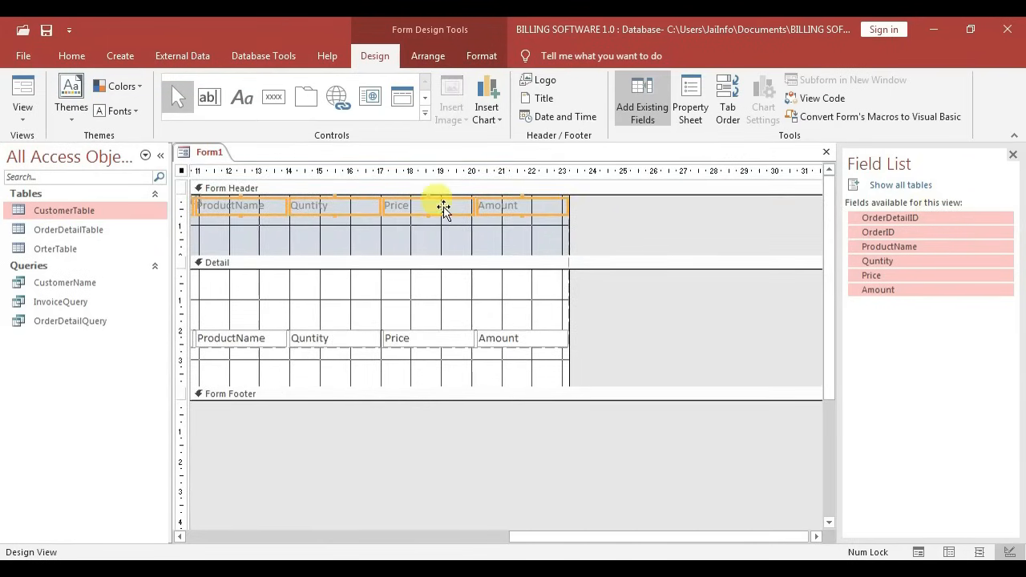
pyautogui.click(481, 55)
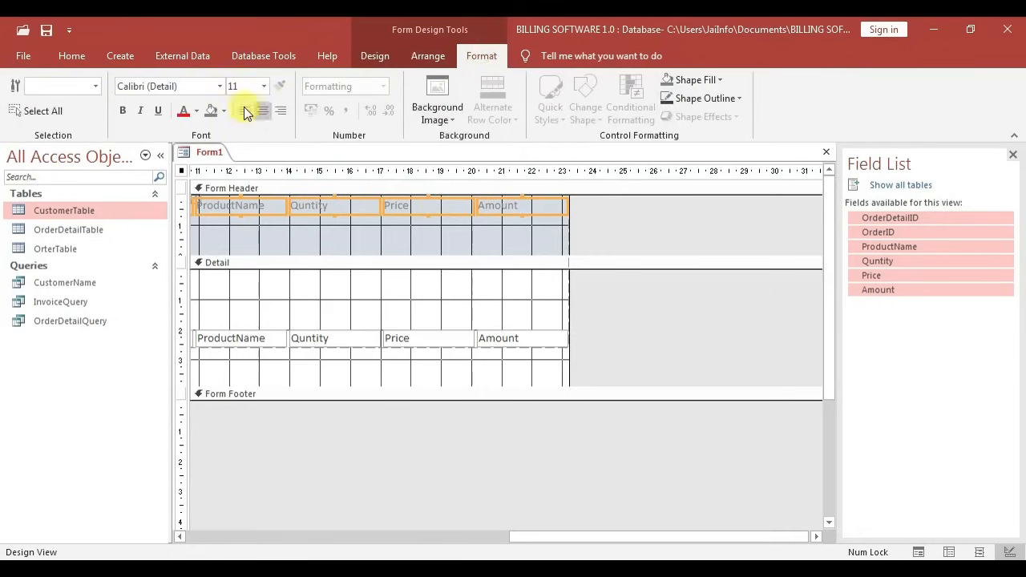
pyautogui.click(195, 114)
pyautogui.click(199, 163)
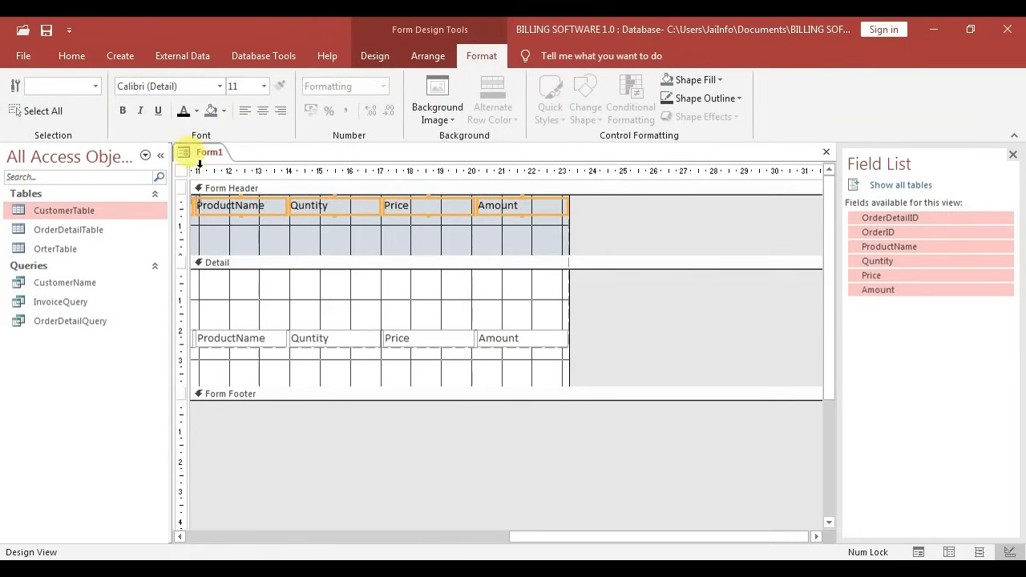
pyautogui.click(124, 111)
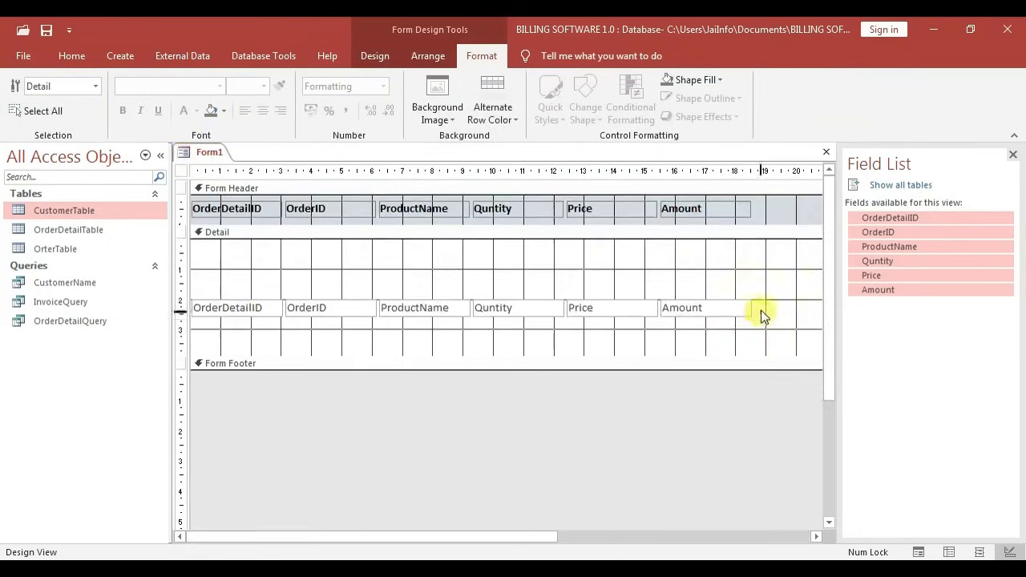
# Delete the OrderDetailID and OrderID columns from the form
pyautogui.moveTo(761, 316); pyautogui.dragTo(241, 255)
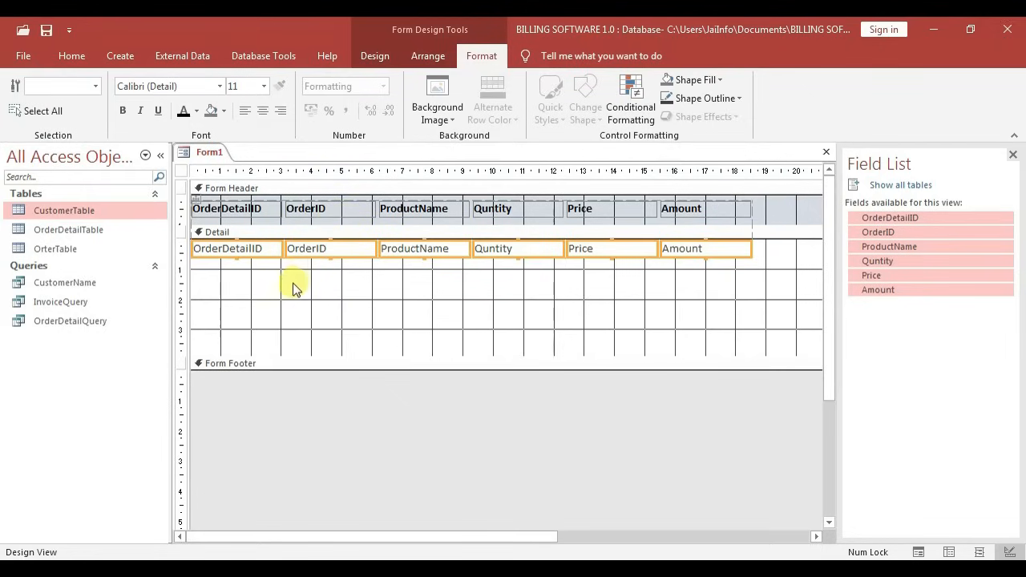
pyautogui.moveTo(298, 297); pyautogui.dragTo(339, 210)
pyautogui.click(252, 295)
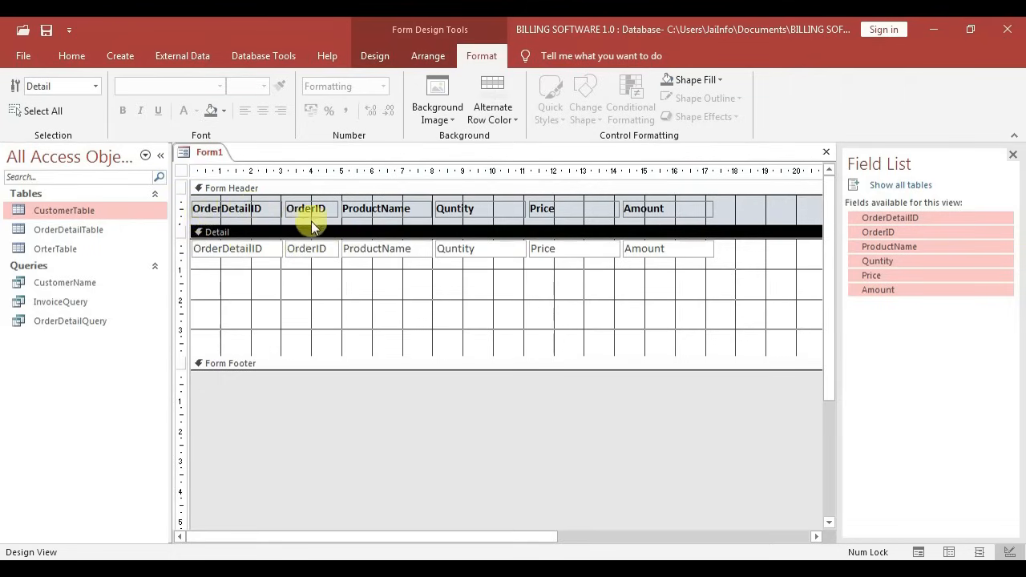
pyautogui.moveTo(303, 295); pyautogui.dragTo(230, 192)
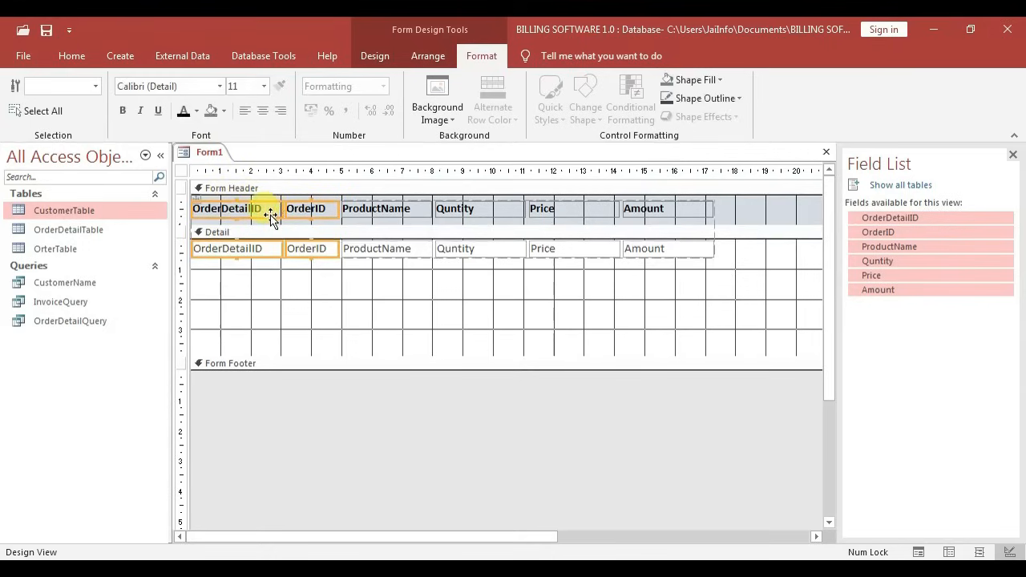
pyautogui.press('Delete')
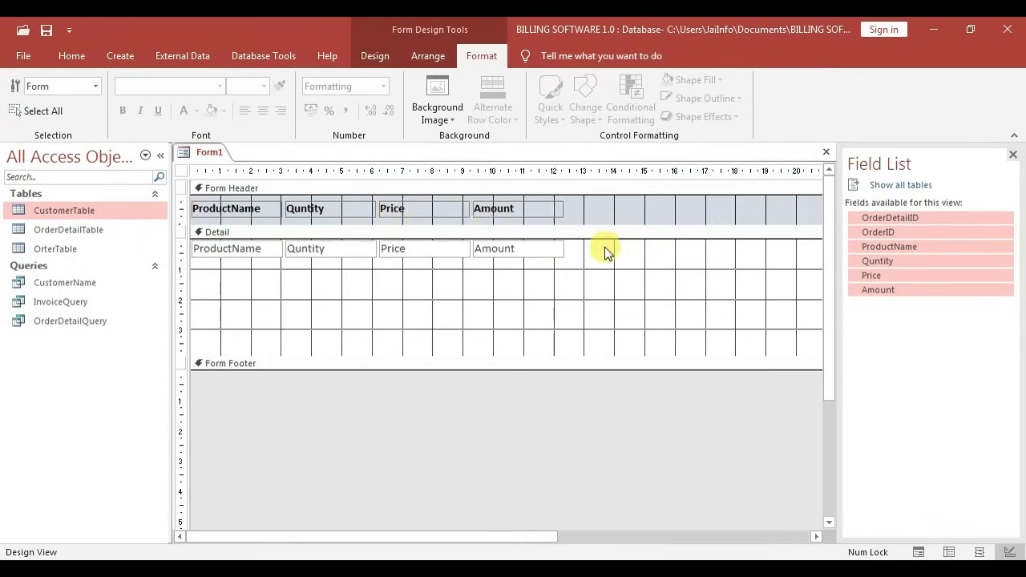
# Narrow the form's width and the Quntity column, then select the Price label and box
pyautogui.moveTo(534, 536); pyautogui.dragTo(648, 537)
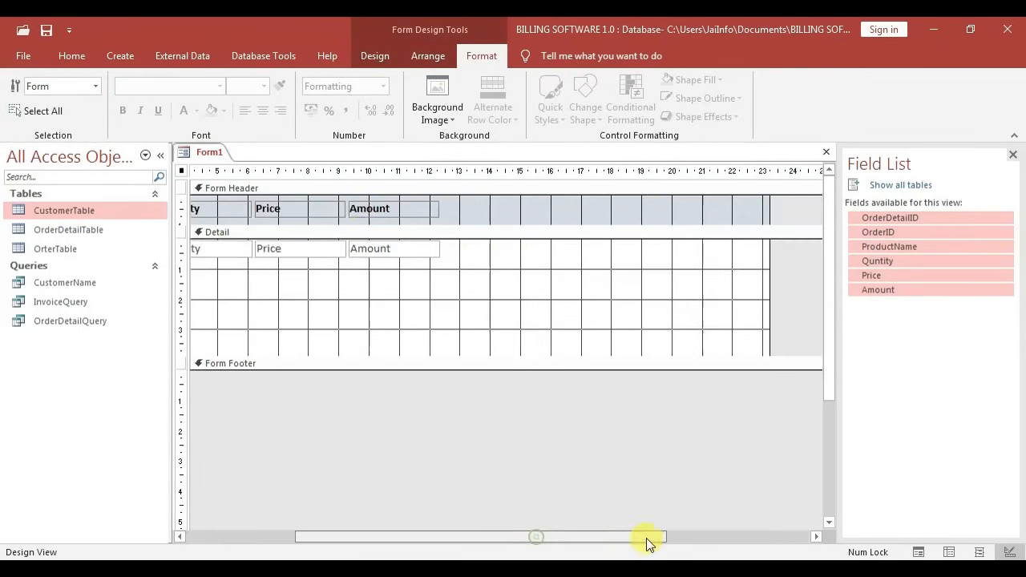
pyautogui.moveTo(769, 268); pyautogui.dragTo(441, 271)
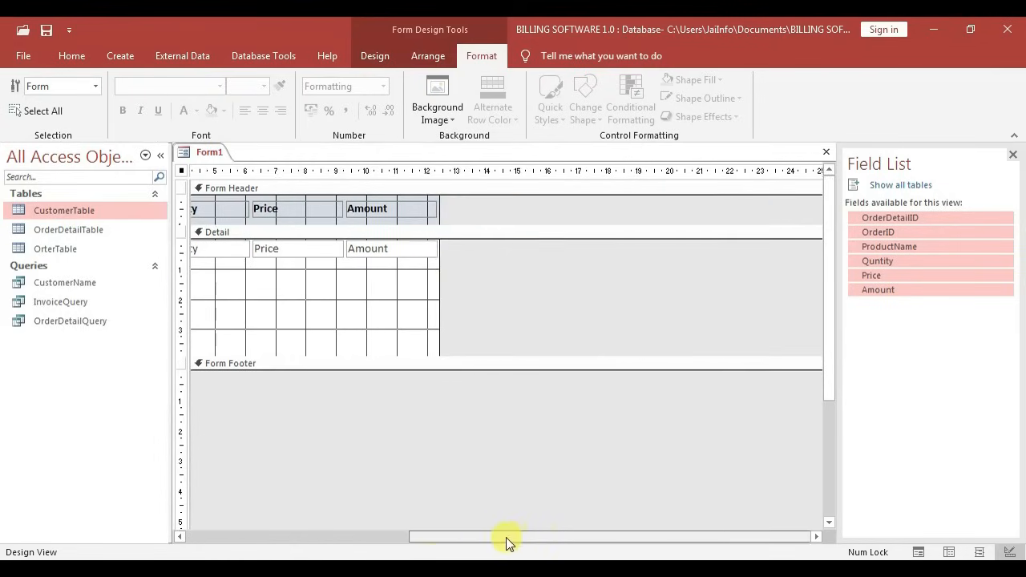
pyautogui.moveTo(506, 537); pyautogui.dragTo(232, 504)
pyautogui.click(373, 210)
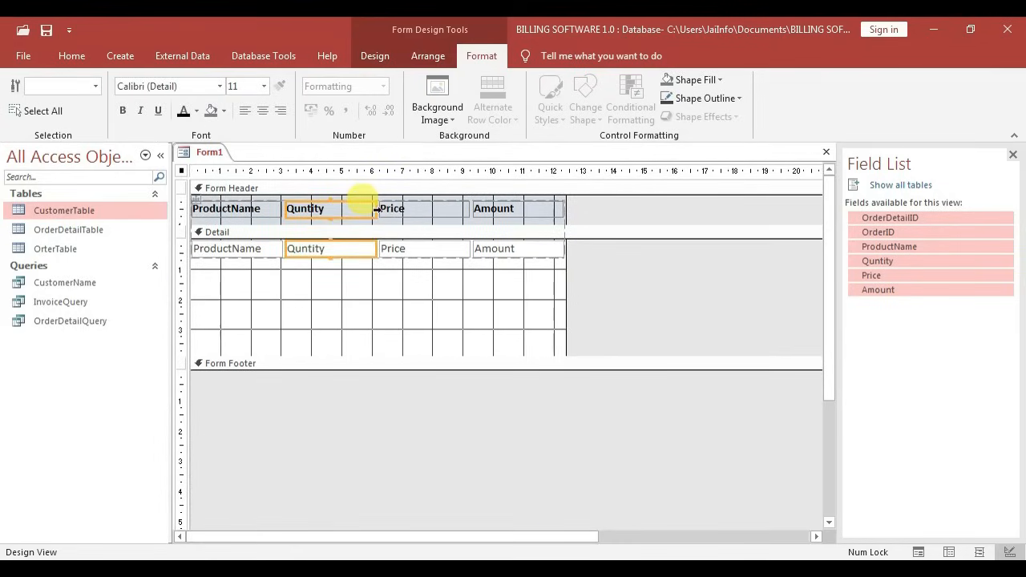
pyautogui.click(376, 210)
pyautogui.moveTo(355, 318); pyautogui.dragTo(347, 209)
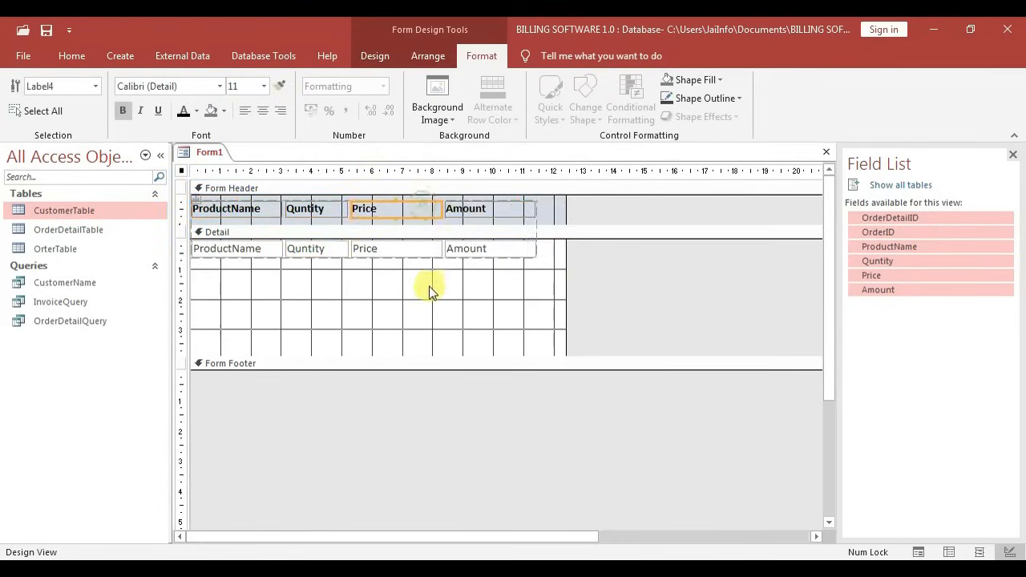
pyautogui.moveTo(430, 288); pyautogui.dragTo(428, 213)
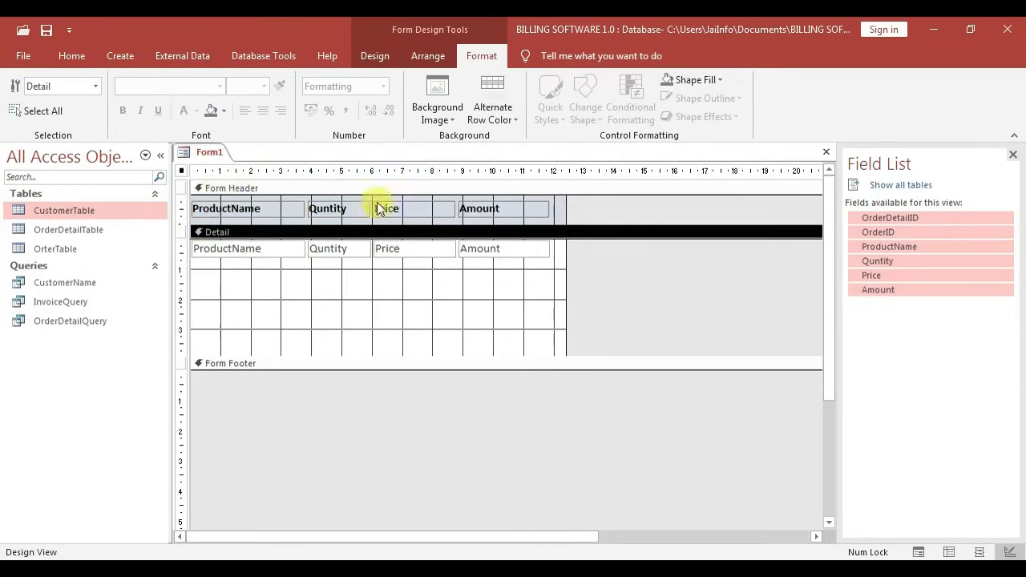
# Select the Form Header, then fill the Detail section with light blue
pyautogui.click(559, 207)
pyautogui.click(559, 207)
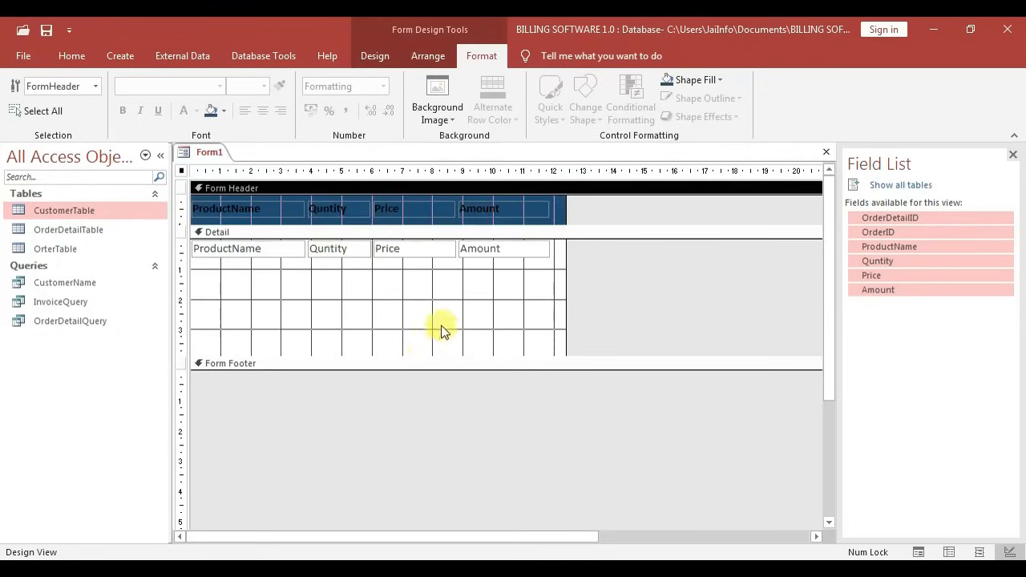
pyautogui.click(282, 275)
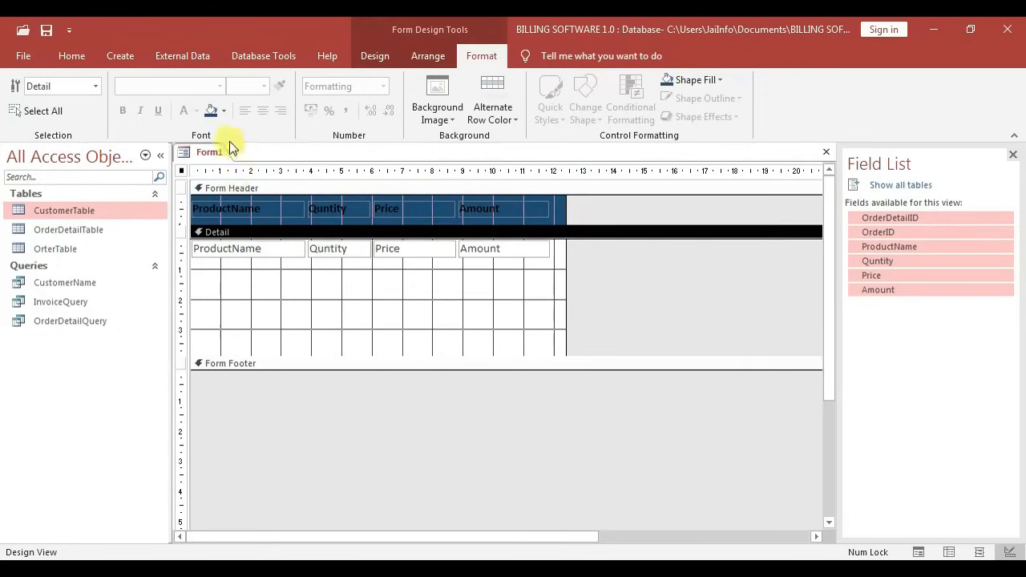
pyautogui.click(323, 182)
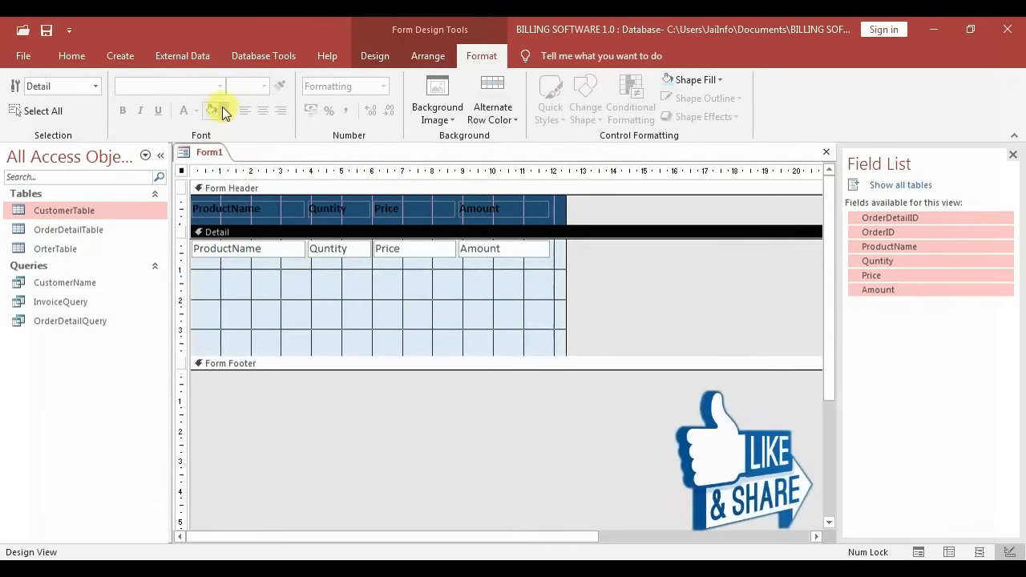
pyautogui.click(318, 195)
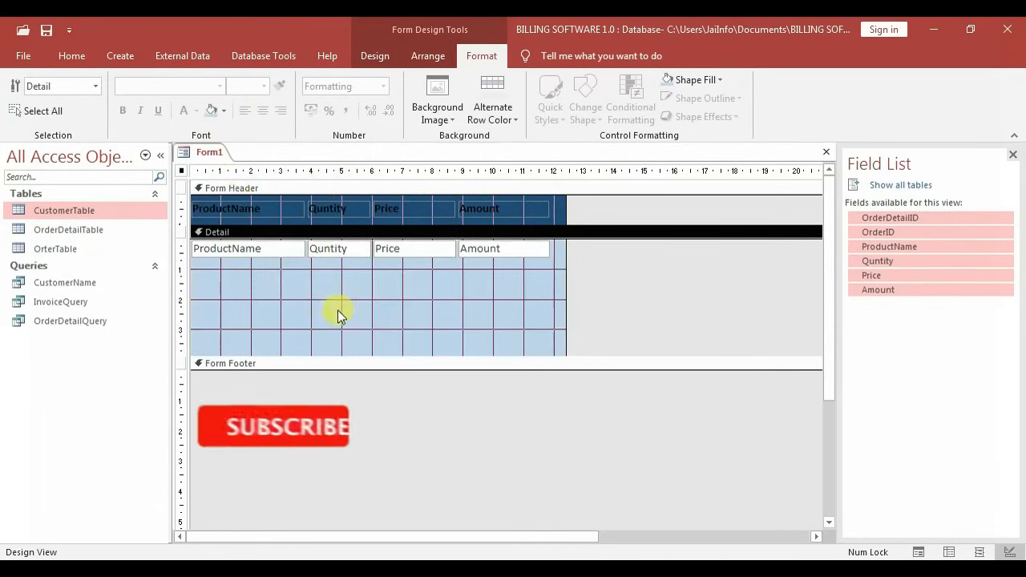
pyautogui.click(378, 306)
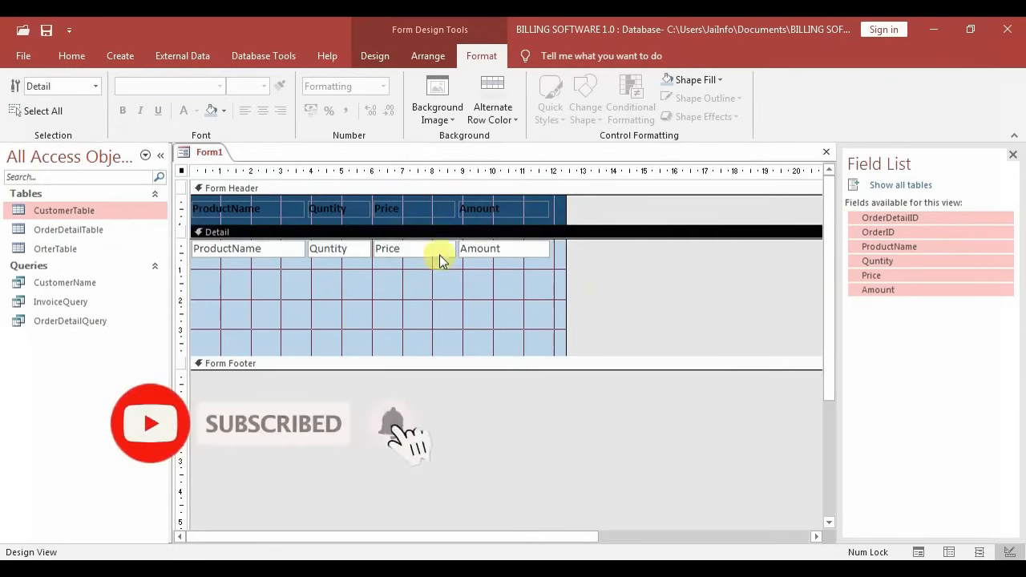
pyautogui.moveTo(508, 268); pyautogui.dragTo(219, 201)
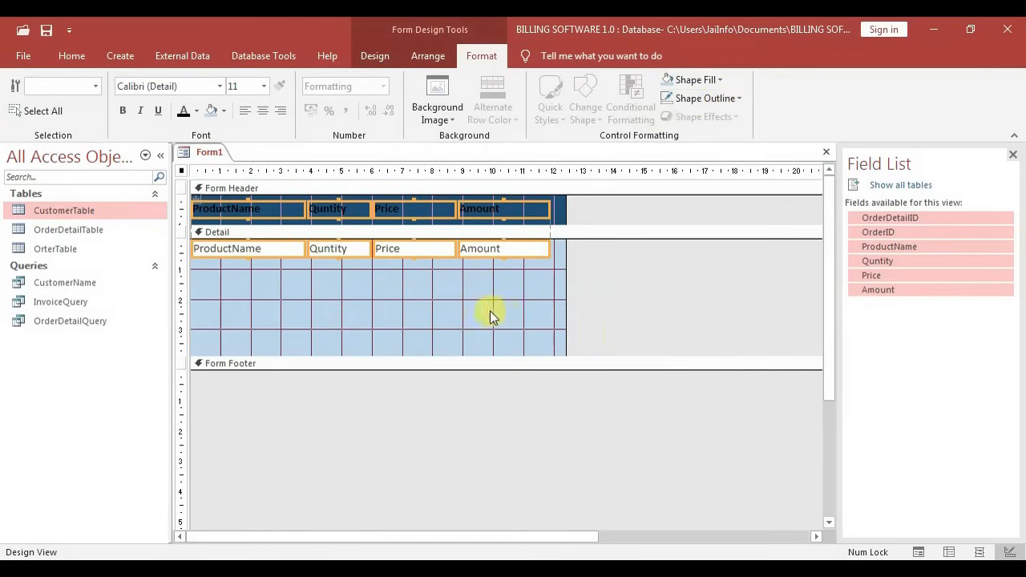
# Save the form as OrderDetailForm and turn off navigation buttons, record selectors and Min Max buttons
pyautogui.rightClick(215, 154)
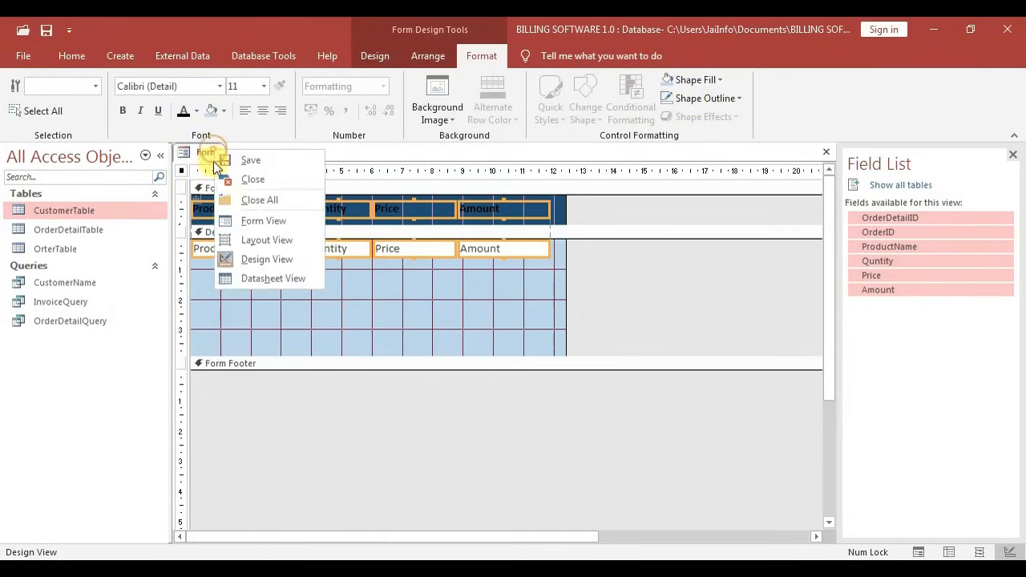
pyautogui.click(280, 165)
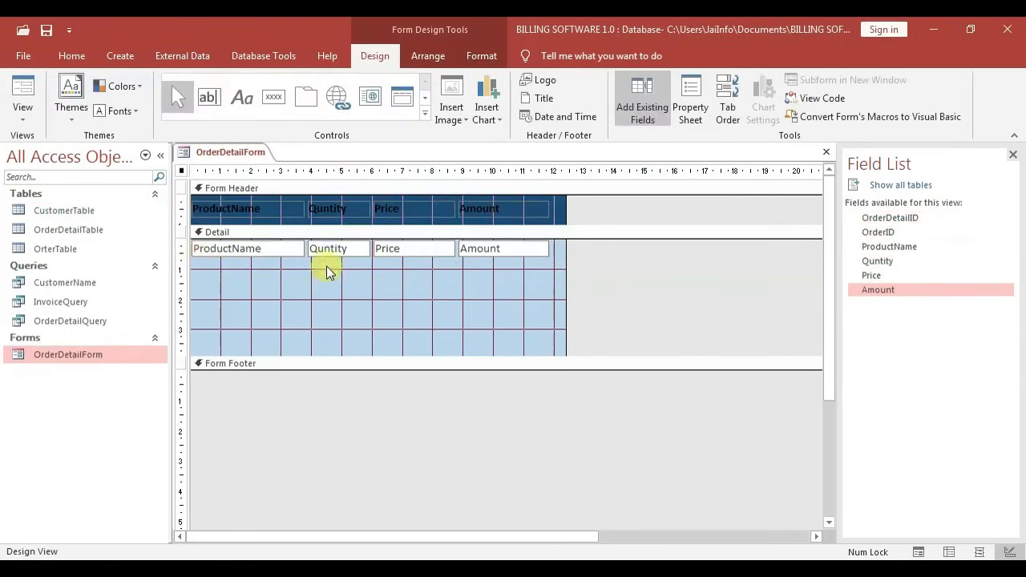
pyautogui.click(690, 107)
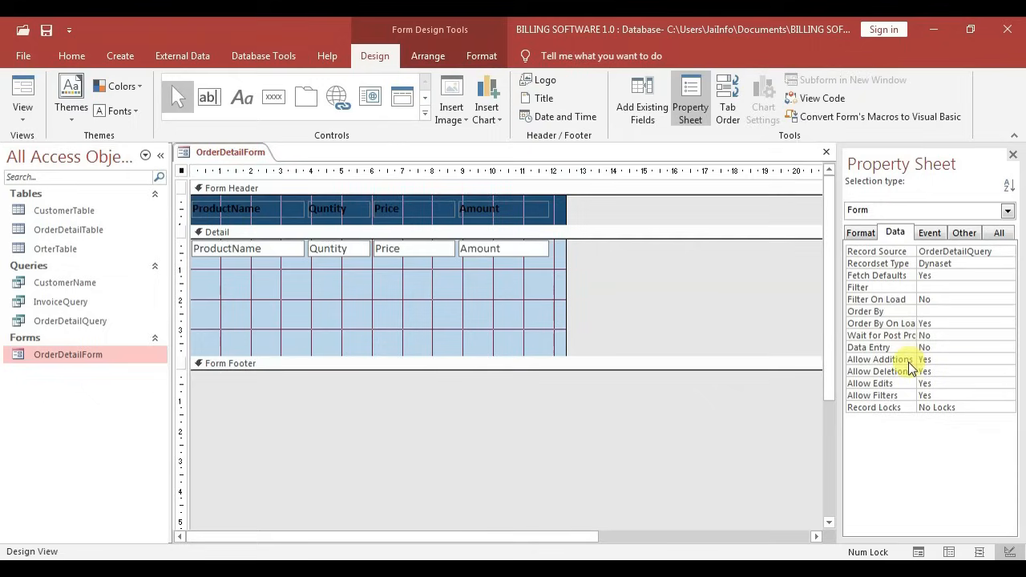
pyautogui.click(860, 233)
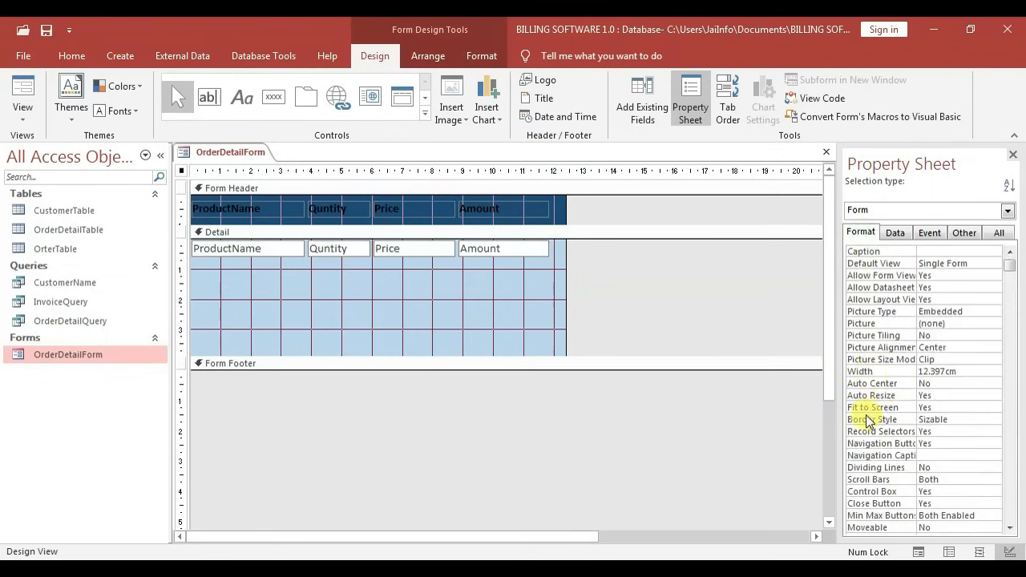
pyautogui.doubleClick(939, 443)
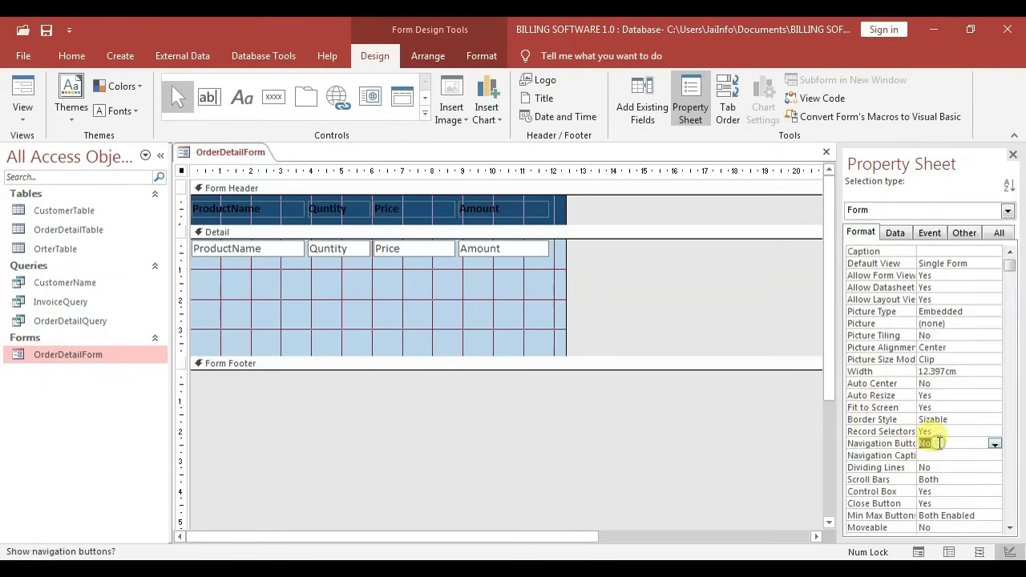
pyautogui.doubleClick(945, 432)
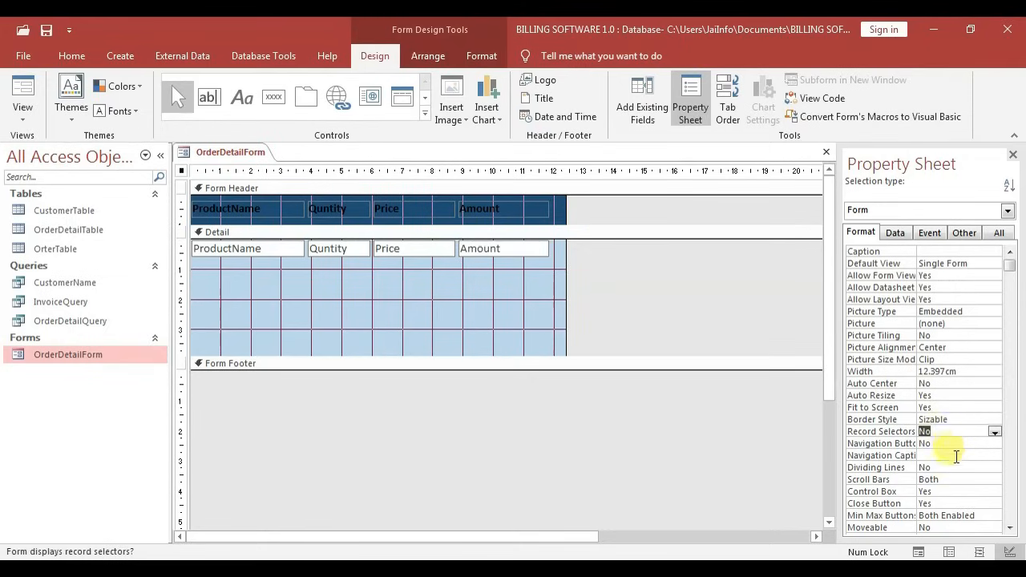
pyautogui.doubleClick(979, 515)
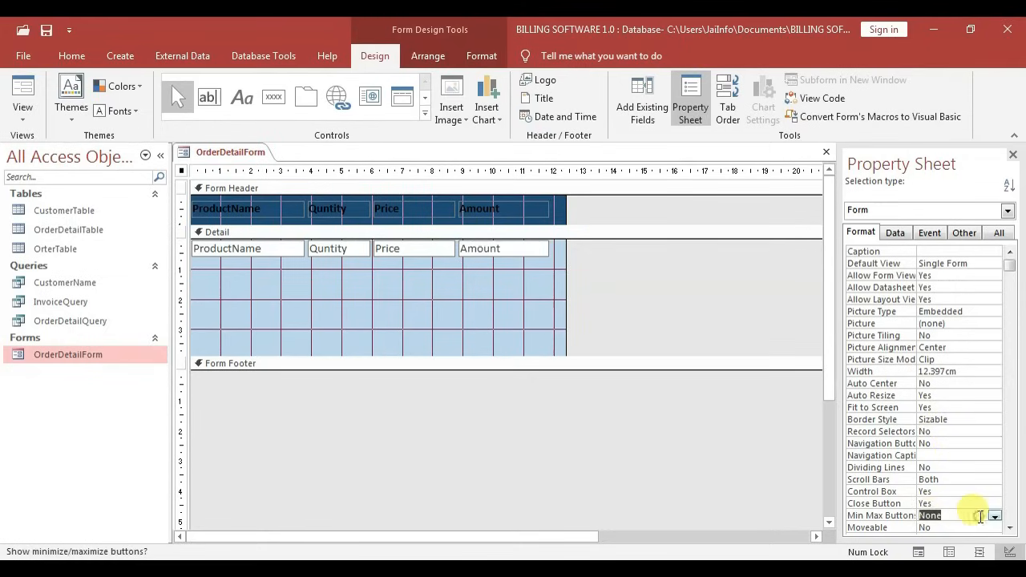
# Set OrderDetailForm's Pop Up property to Yes and close the form
pyautogui.click(1003, 232)
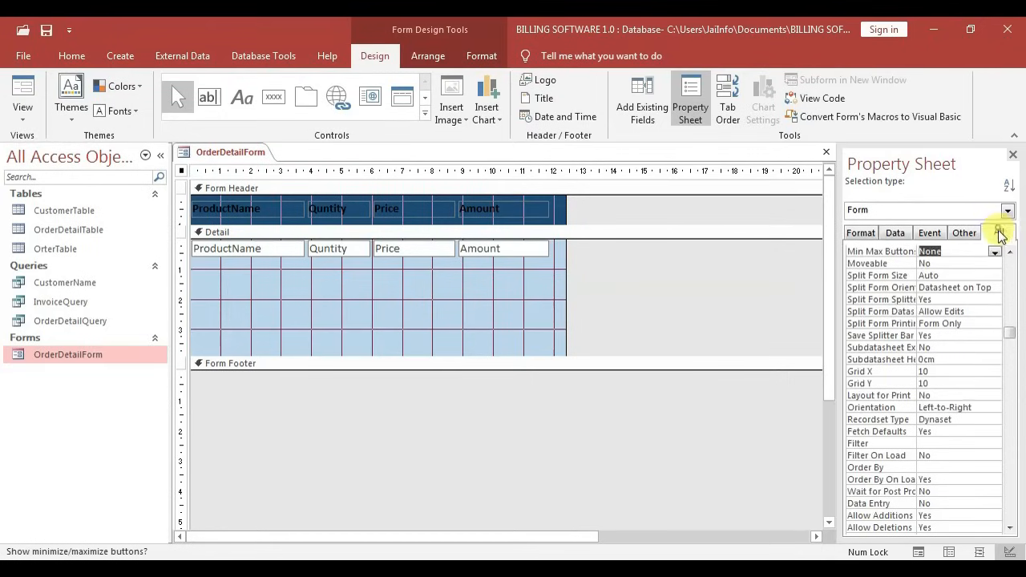
pyautogui.scroll(8, 1002, 284)
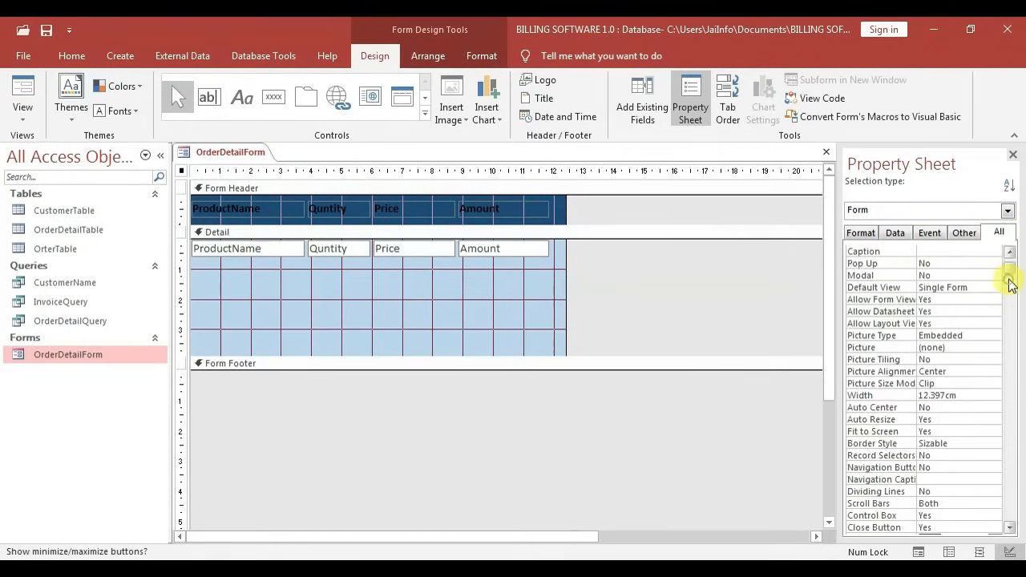
pyautogui.doubleClick(945, 264)
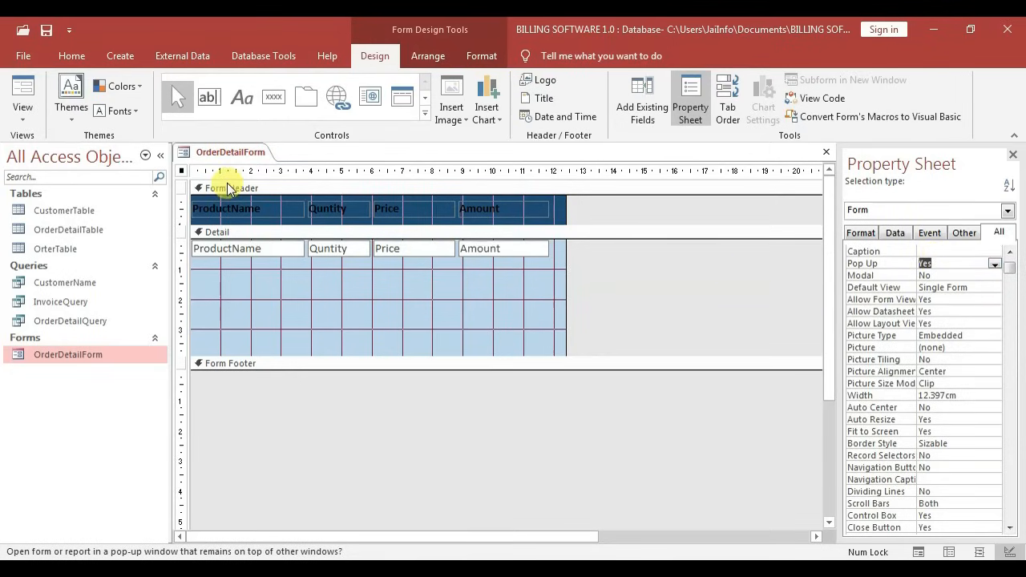
pyautogui.hotkey('ctrl', 'w')
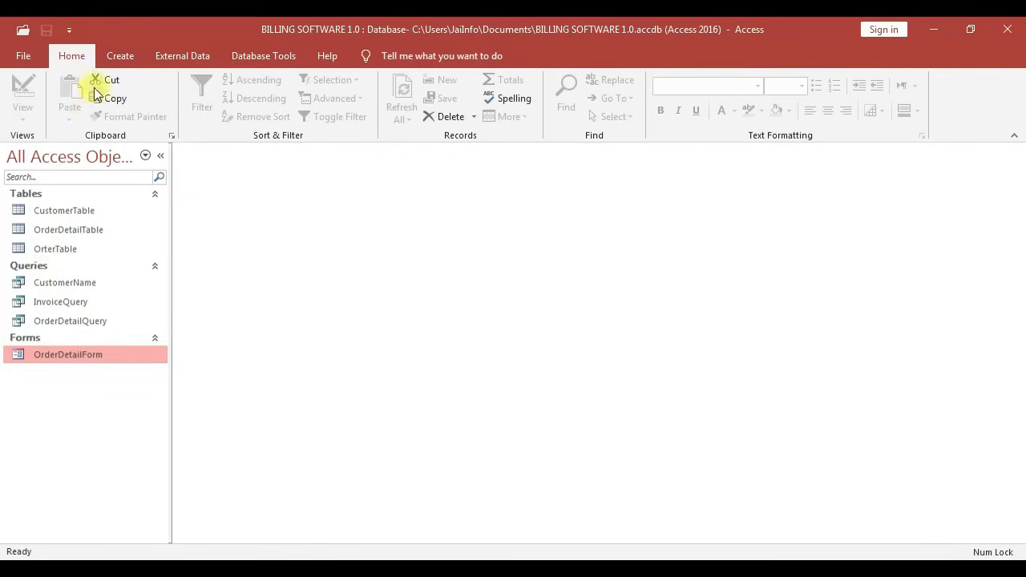
# Add a new Design-view form, turn on Form Header/Footer, and drag the Detail section shorter
pyautogui.click(116, 54)
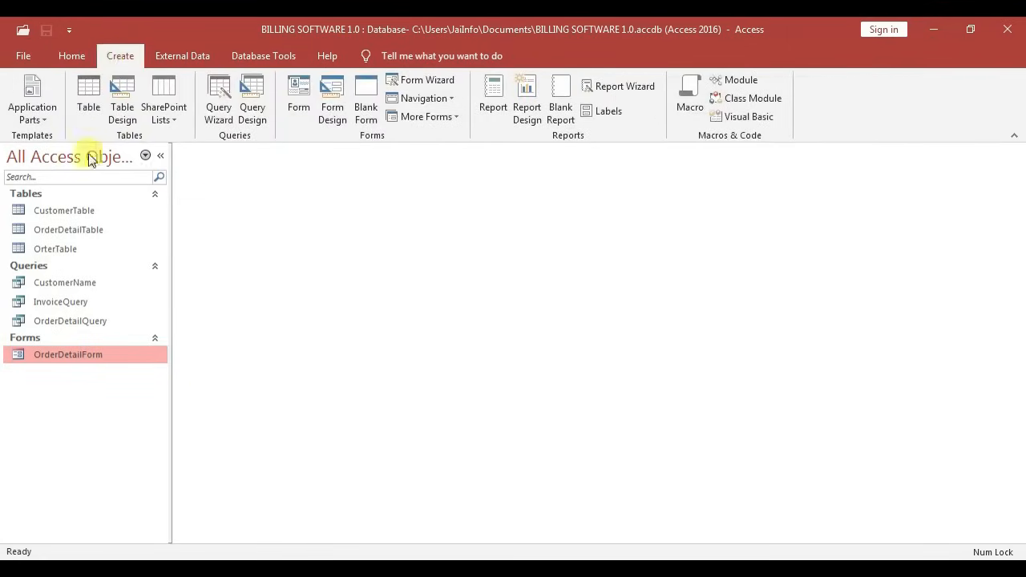
pyautogui.click(331, 101)
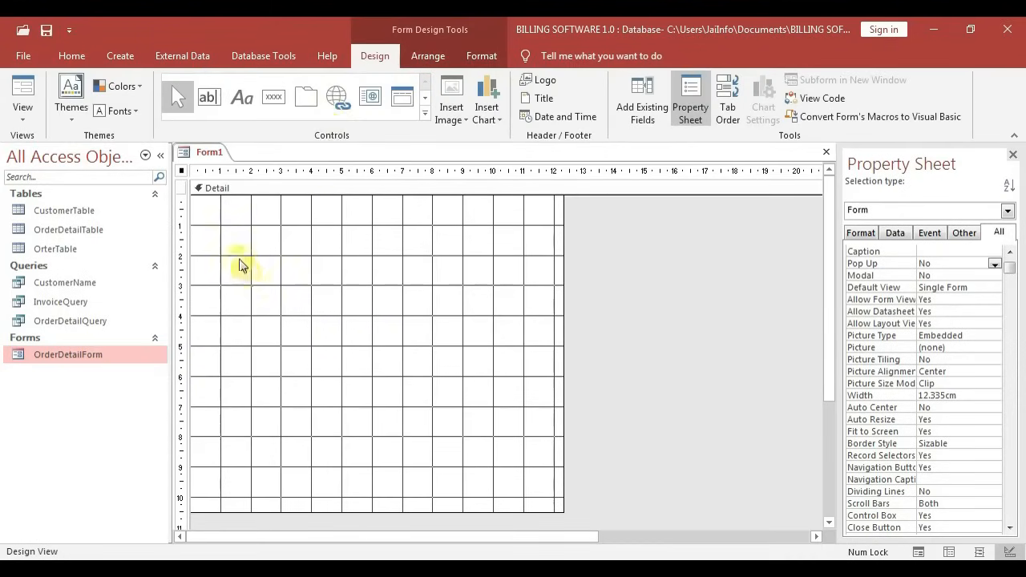
pyautogui.rightClick(320, 286)
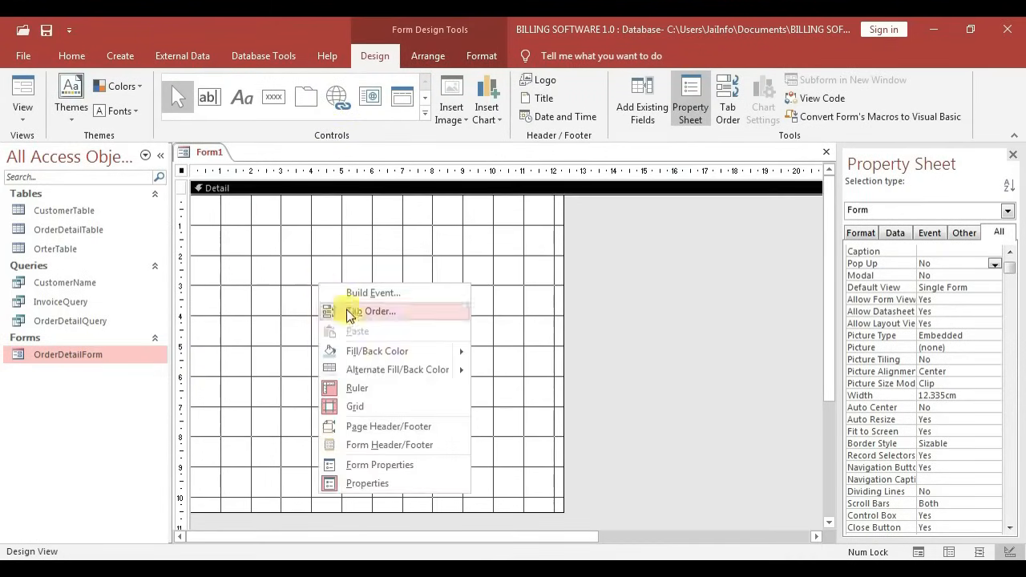
pyautogui.click(393, 446)
pyautogui.scroll(-3, 455, 450)
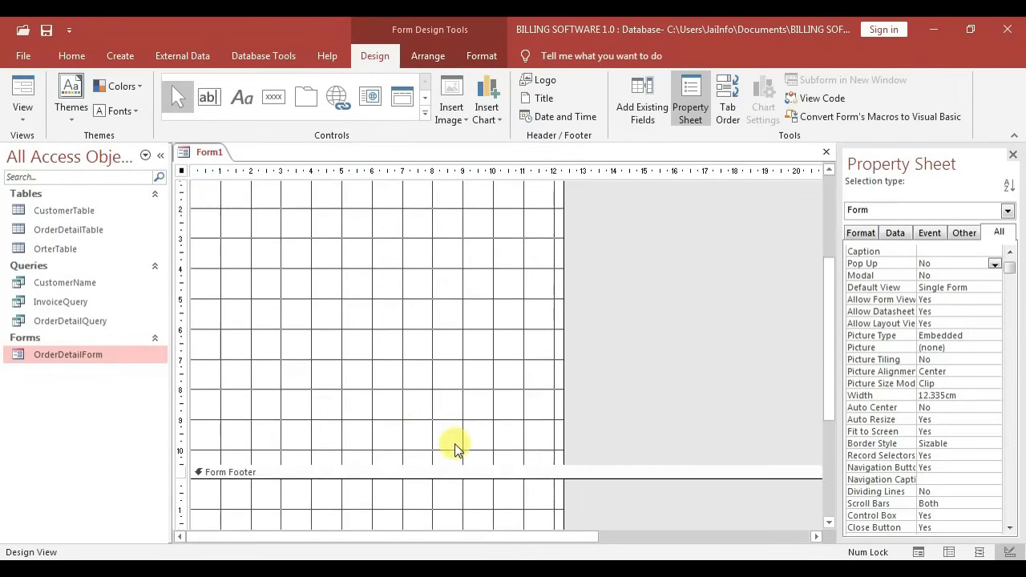
pyautogui.moveTo(442, 465); pyautogui.dragTo(441, 303)
pyautogui.scroll(-2, 434, 369)
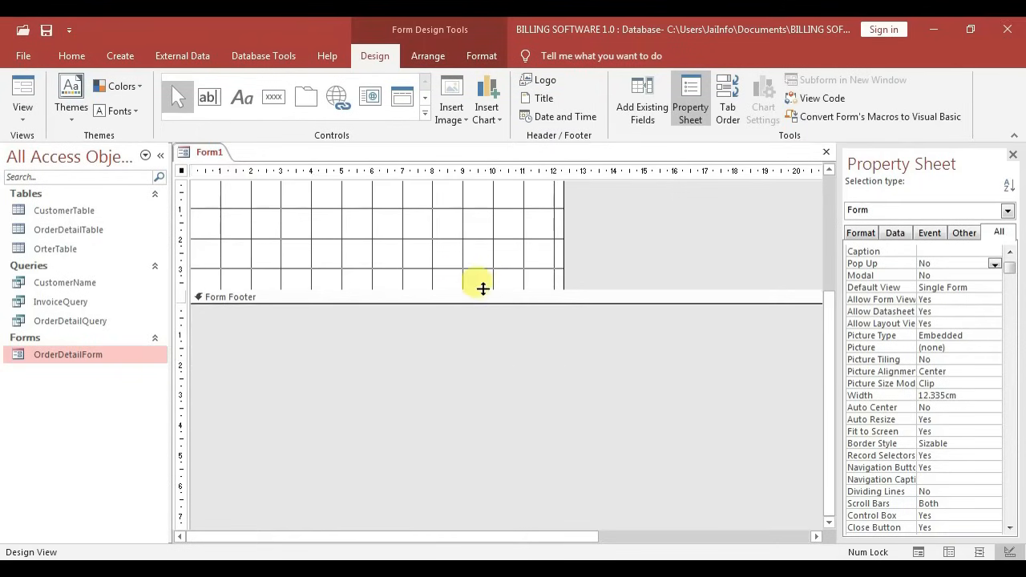
pyautogui.scroll(3, 481, 293)
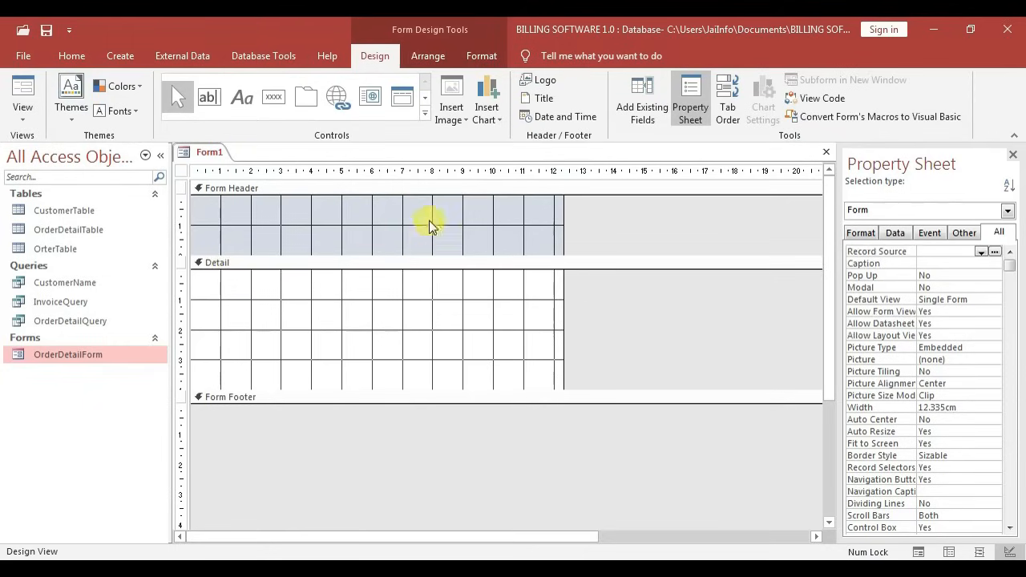
# Draw a header label reading 'Billing Software V1.0'
pyautogui.click(240, 100)
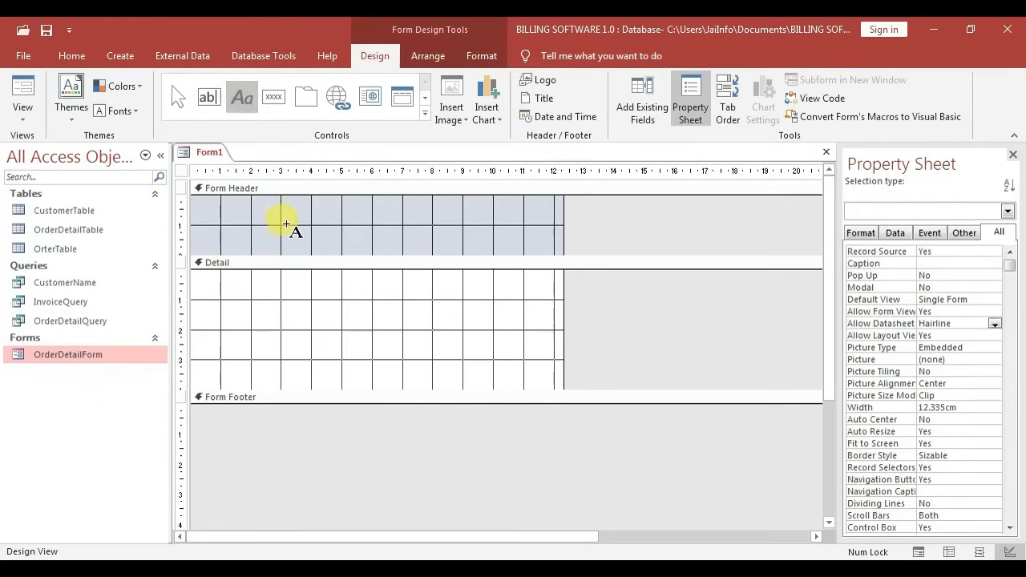
pyautogui.moveTo(265, 200); pyautogui.dragTo(508, 236)
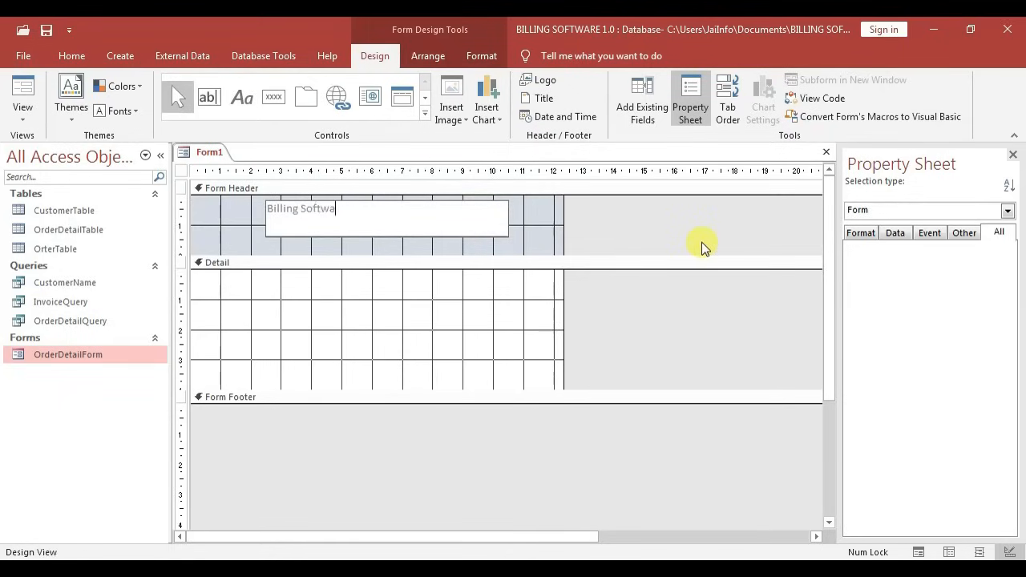
pyautogui.write('Billing Software')
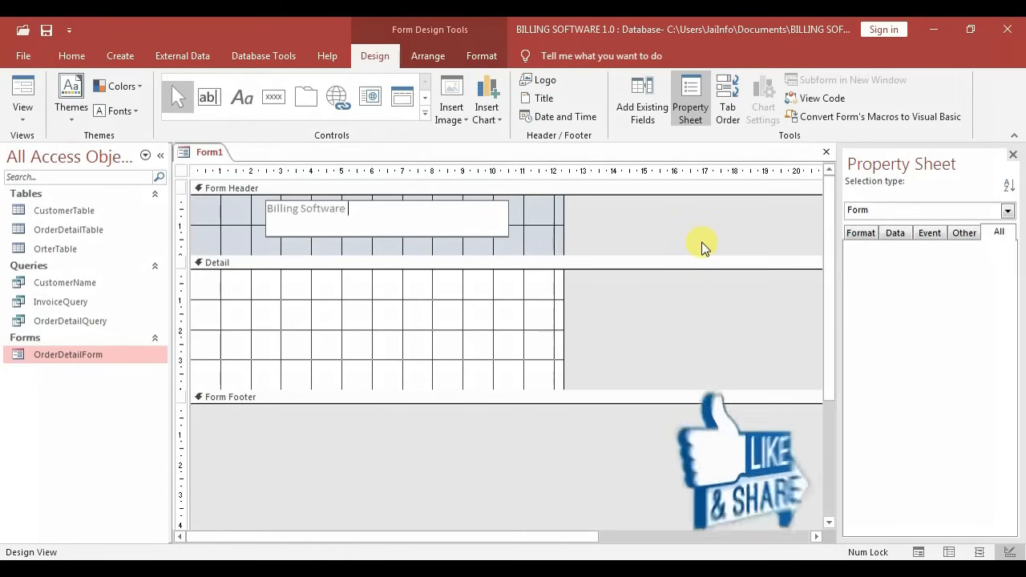
pyautogui.write(' V')
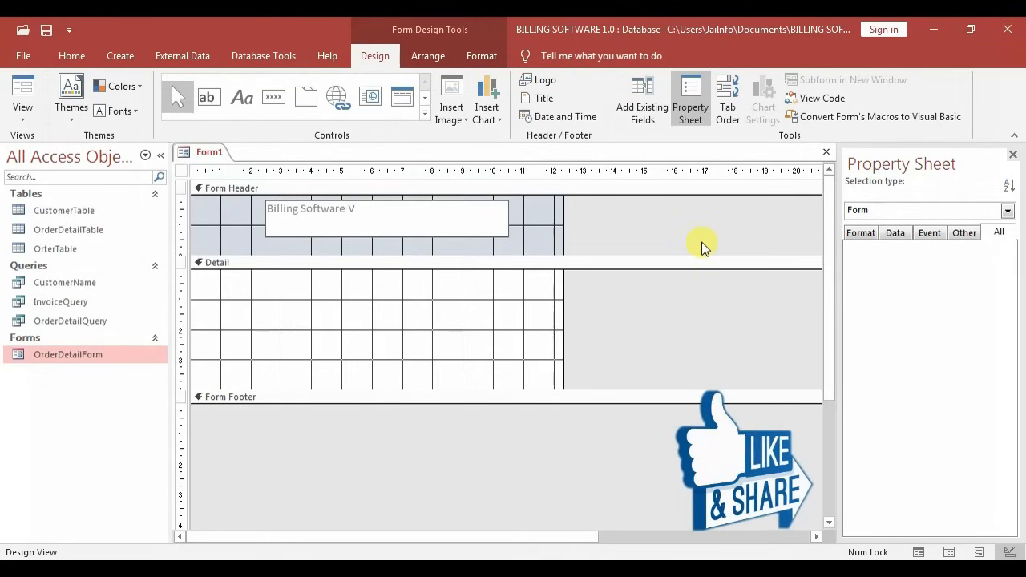
pyautogui.write('1.0')
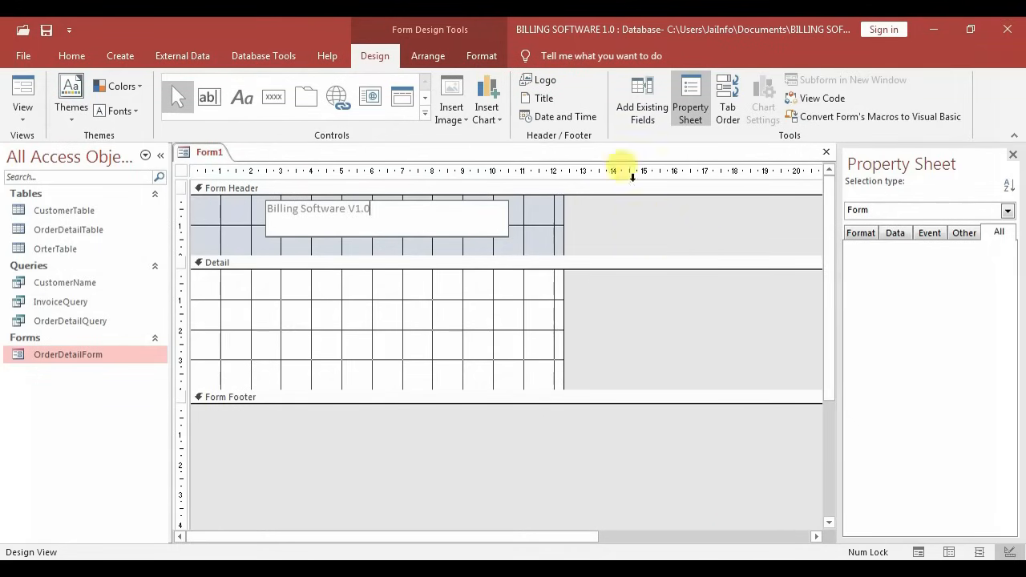
pyautogui.click(547, 241)
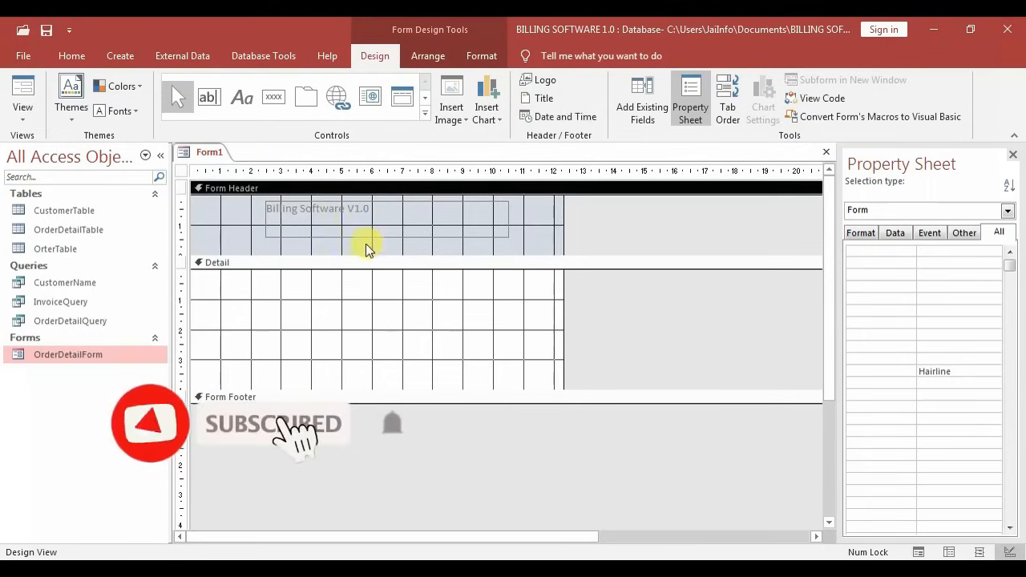
# Add a 'Multi-Purpose Usage' subtitle label below the title
pyautogui.click(235, 111)
pyautogui.click(273, 233)
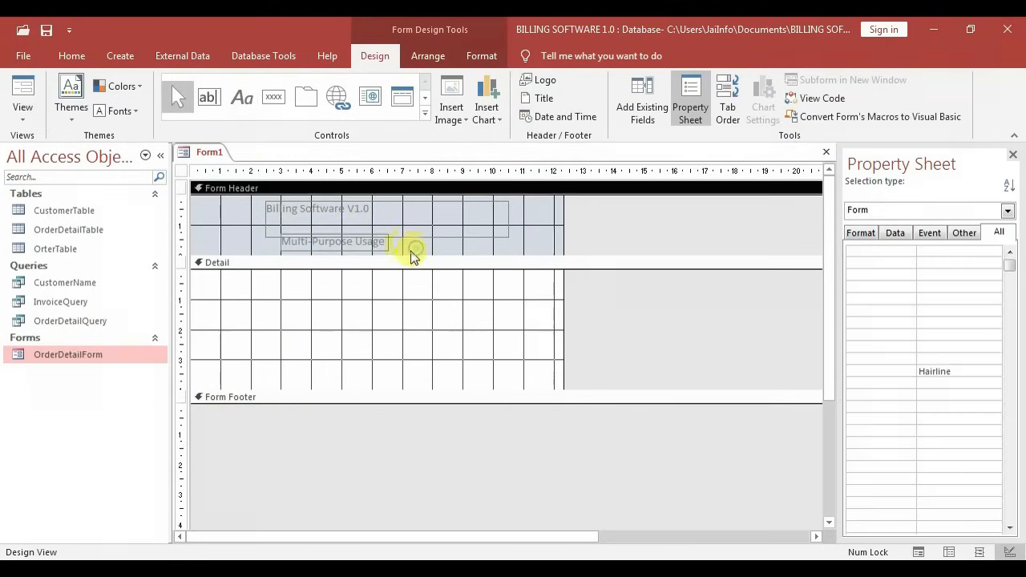
pyautogui.click(368, 212)
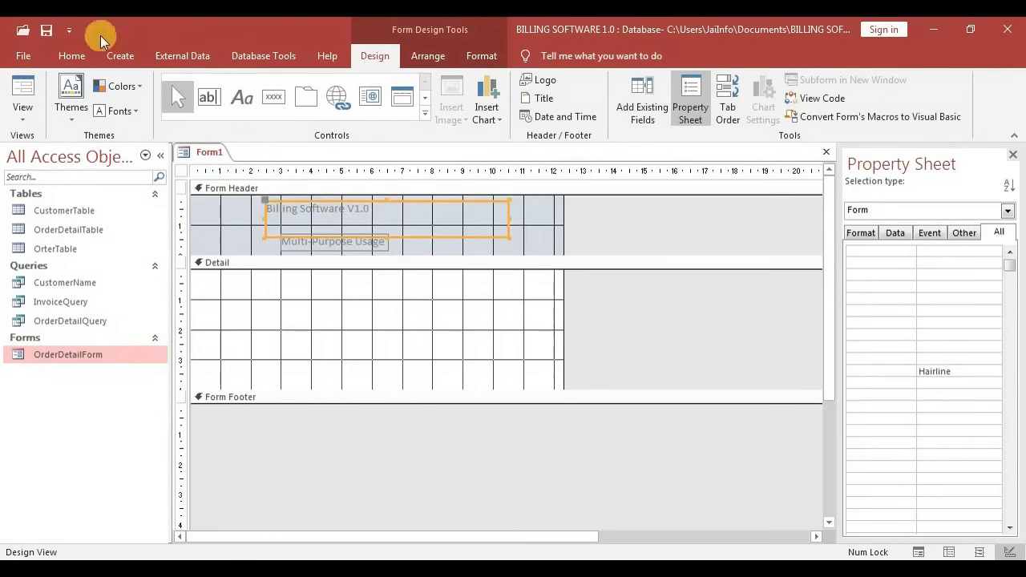
pyautogui.click(488, 56)
pyautogui.click(184, 87)
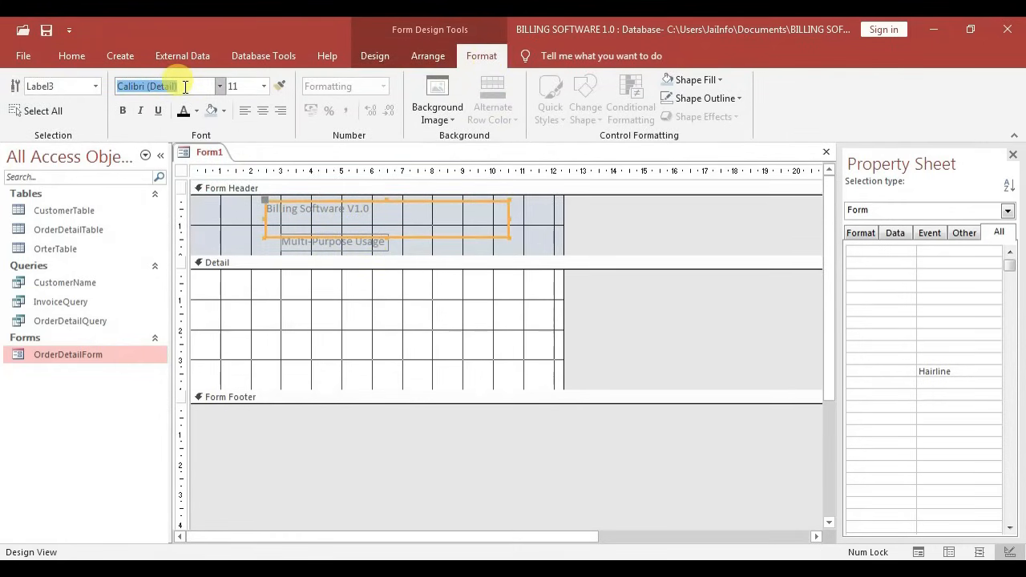
# Format the title as Times New Roman, bold, size 26, widening it so V1.0 fits
pyautogui.write('Times New Roman')
pyautogui.press('Return')
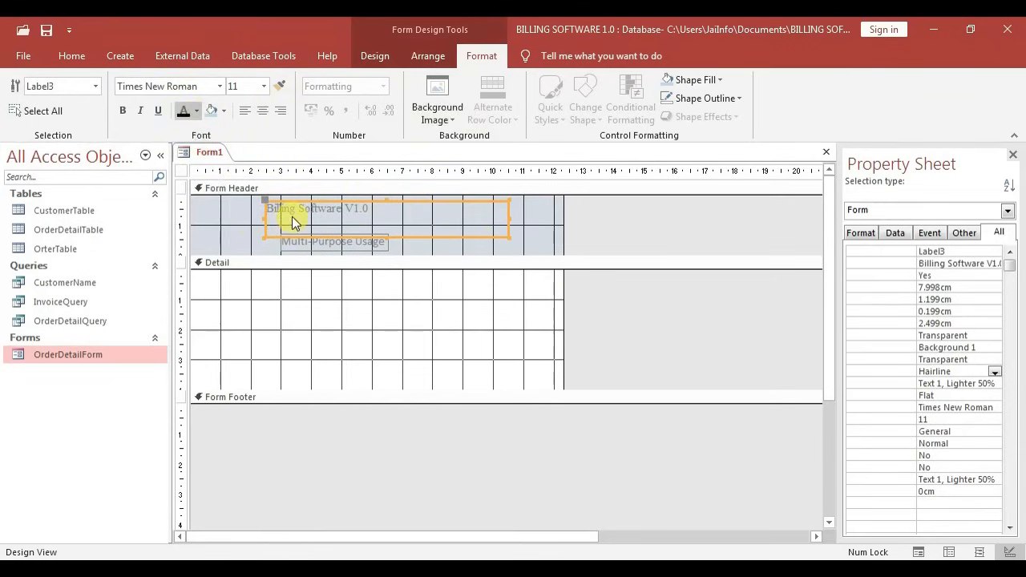
pyautogui.click(128, 116)
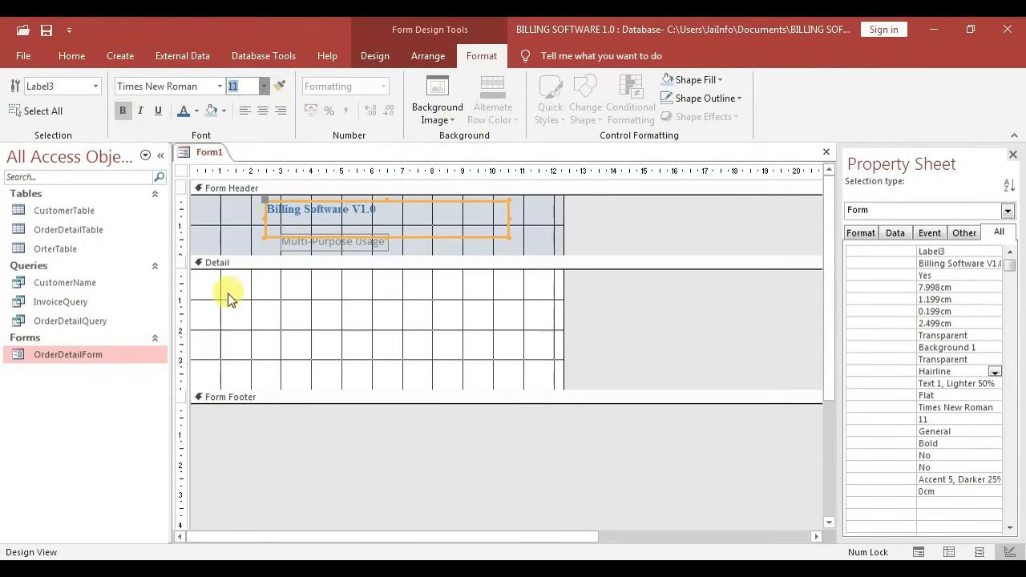
pyautogui.write('26')
pyautogui.press('Return')
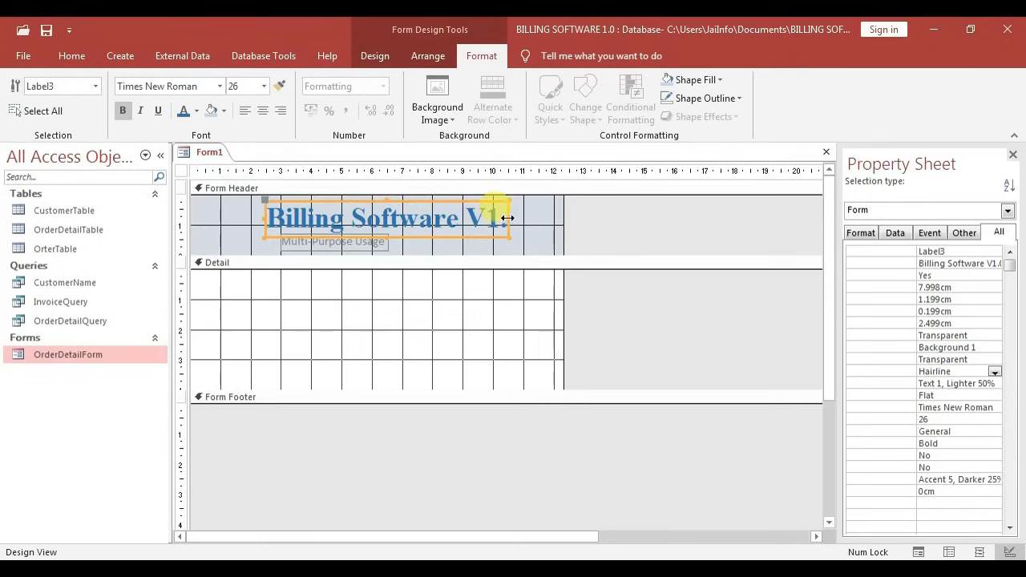
pyautogui.moveTo(510, 216); pyautogui.dragTo(526, 219)
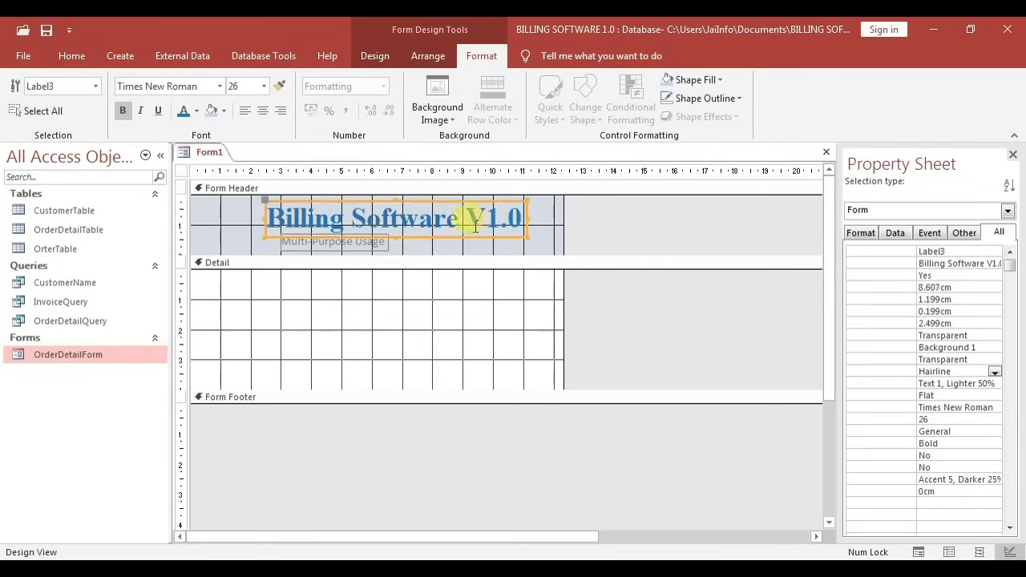
pyautogui.click(438, 247)
# Copy the title's formatting to 'Multi-Purpose Usage' with Format Painter and set it to size 14
pyautogui.click(367, 219)
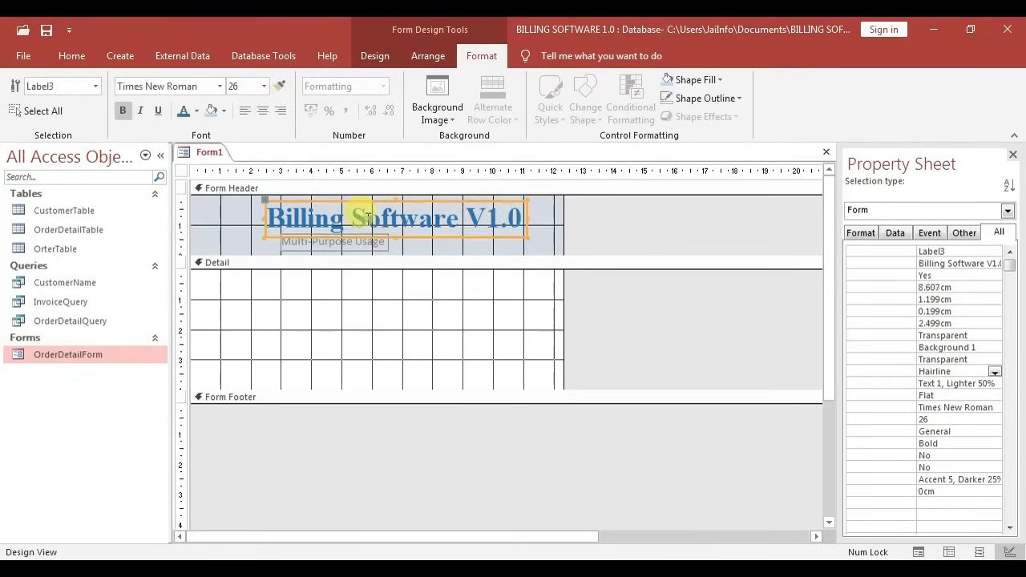
pyautogui.click(279, 90)
pyautogui.click(309, 241)
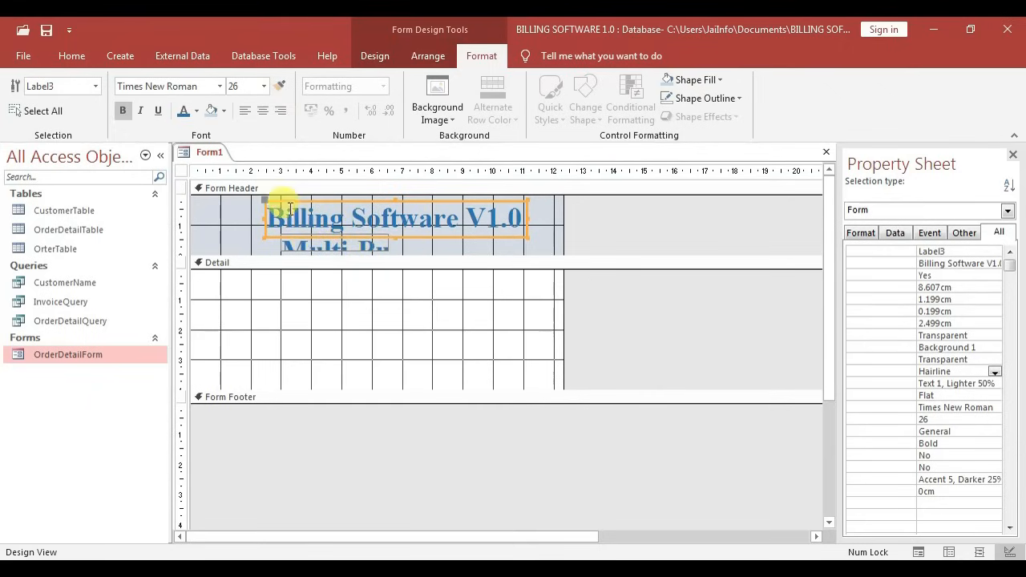
pyautogui.click(293, 238)
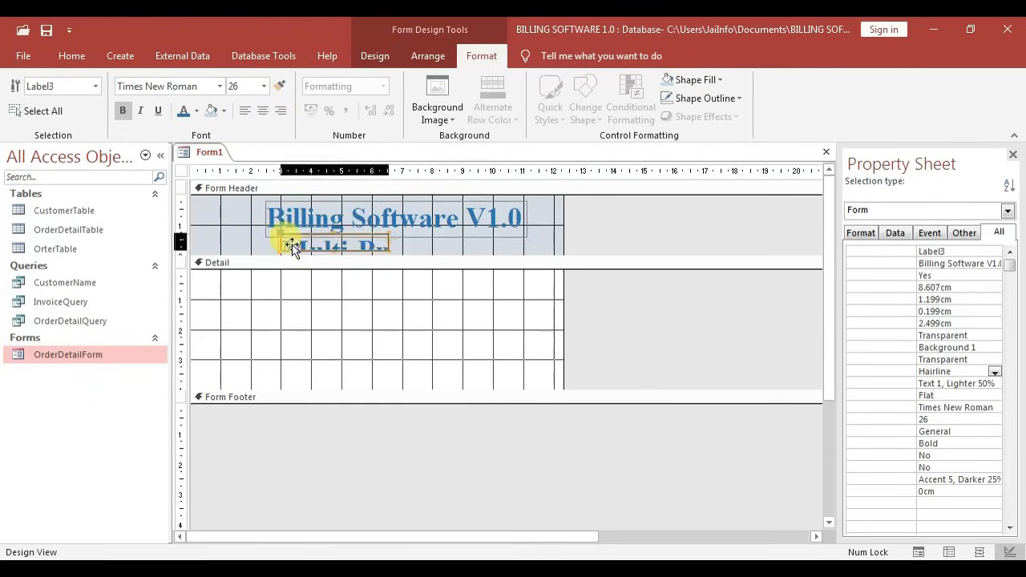
pyautogui.click(255, 86)
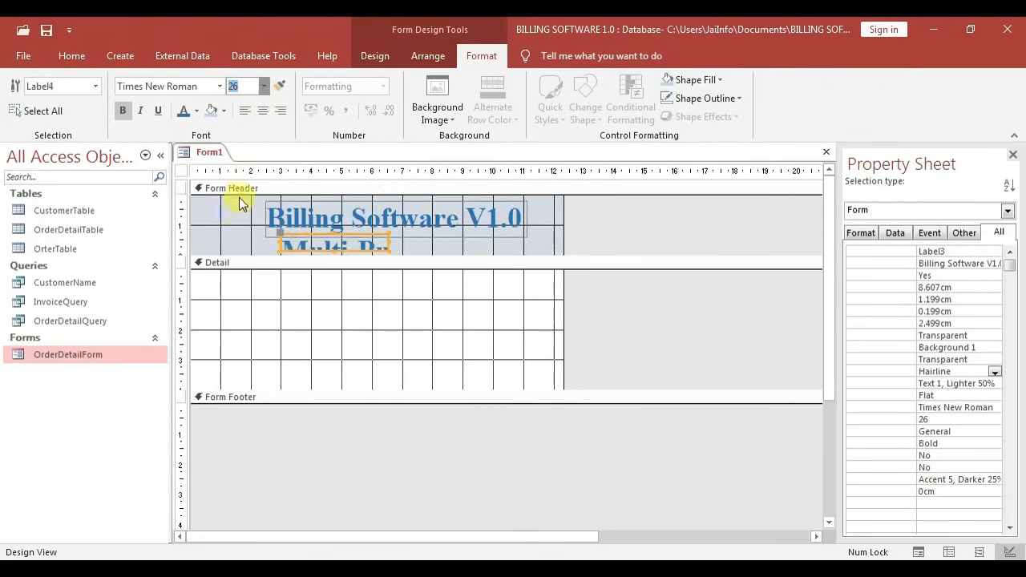
pyautogui.write('14')
pyautogui.press('Return')
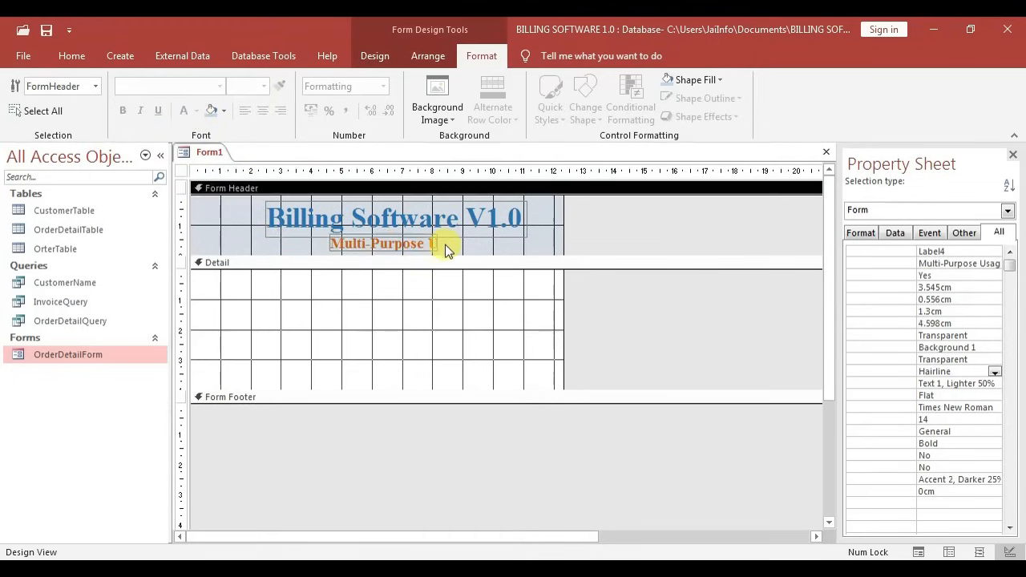
# Size both header labels To Fit their text
pyautogui.moveTo(446, 246); pyautogui.dragTo(403, 231)
pyautogui.rightClick(403, 231)
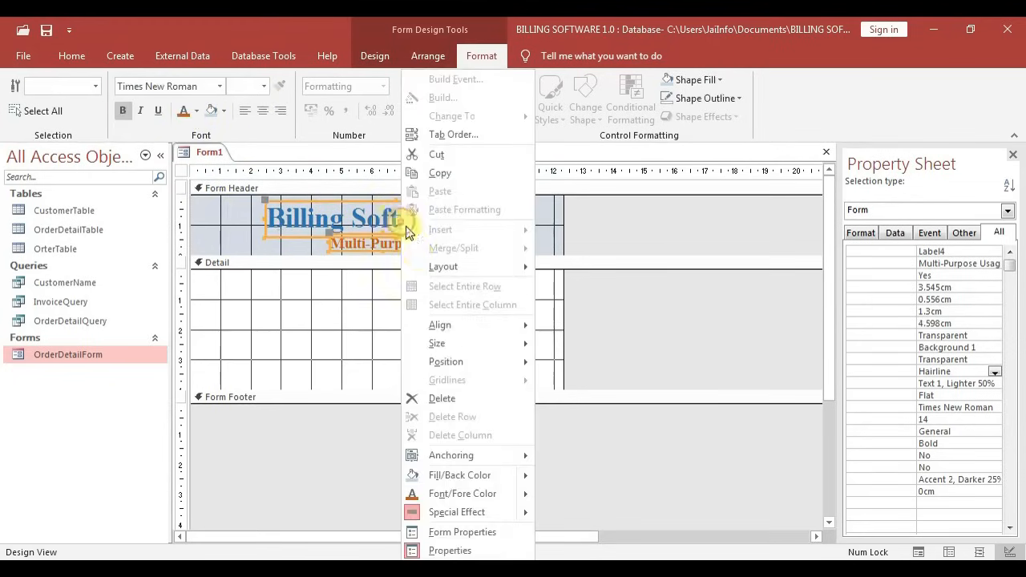
pyautogui.moveTo(453, 353)
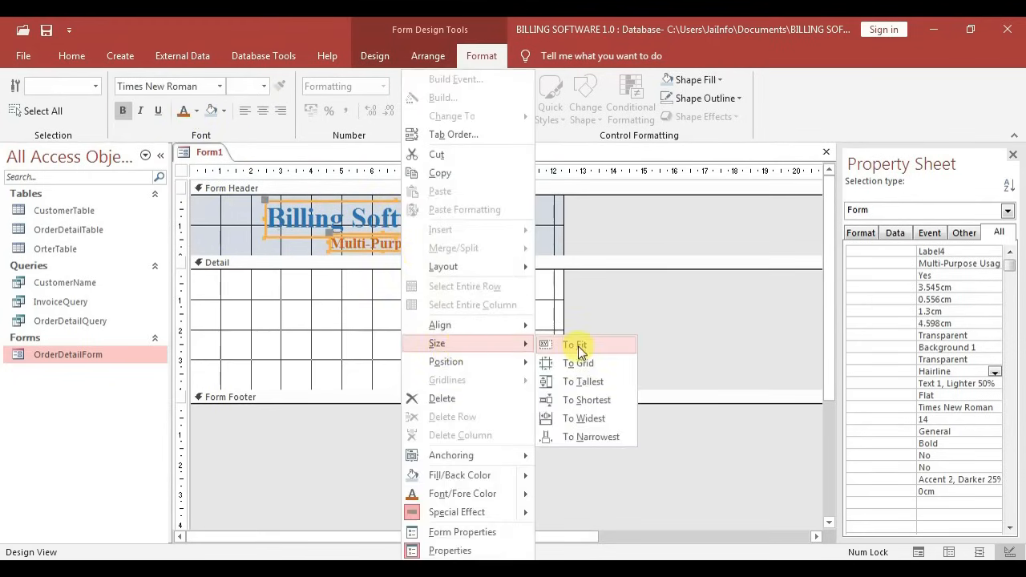
pyautogui.click(578, 350)
pyautogui.click(247, 249)
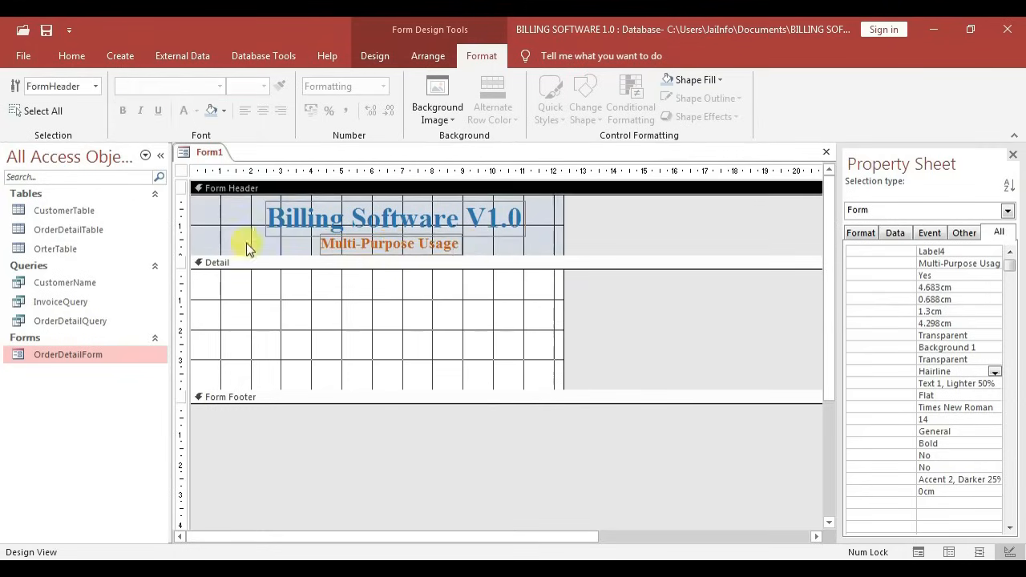
pyautogui.click(234, 232)
pyautogui.click(181, 171)
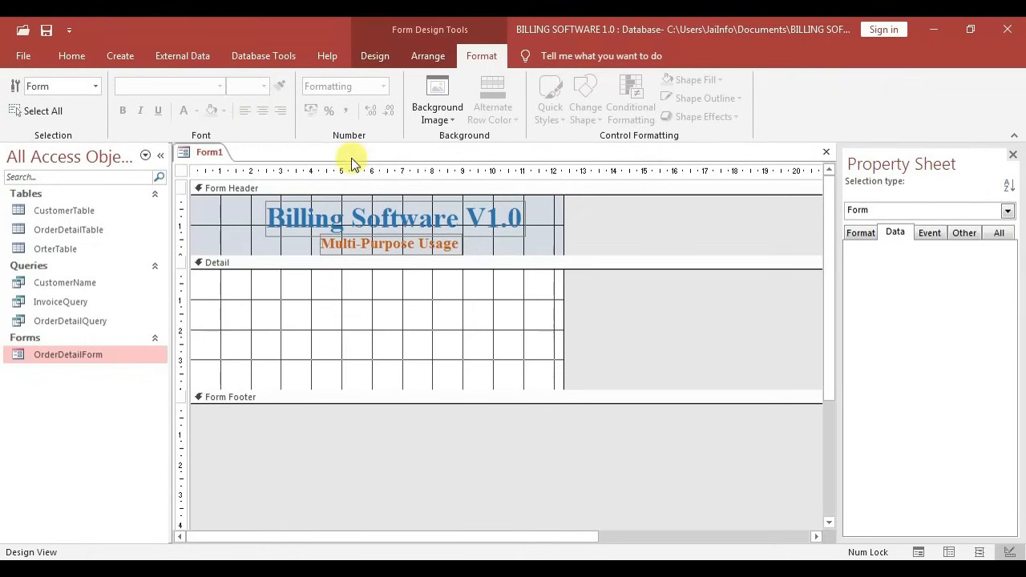
# Add a Quit Application command button with the Stop picture to the Detail section
pyautogui.click(374, 56)
pyautogui.click(282, 105)
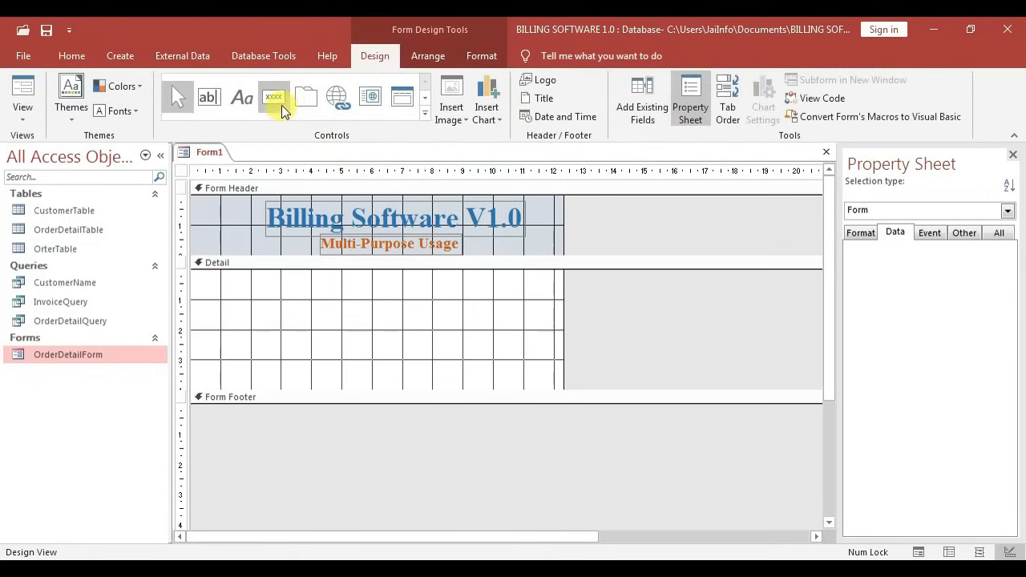
pyautogui.click(432, 301)
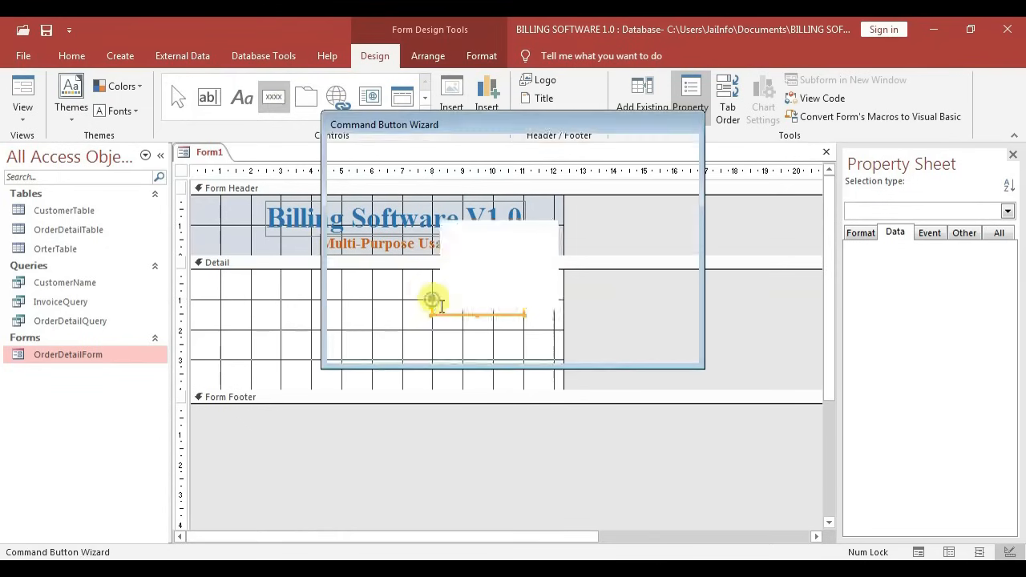
pyautogui.click(470, 272)
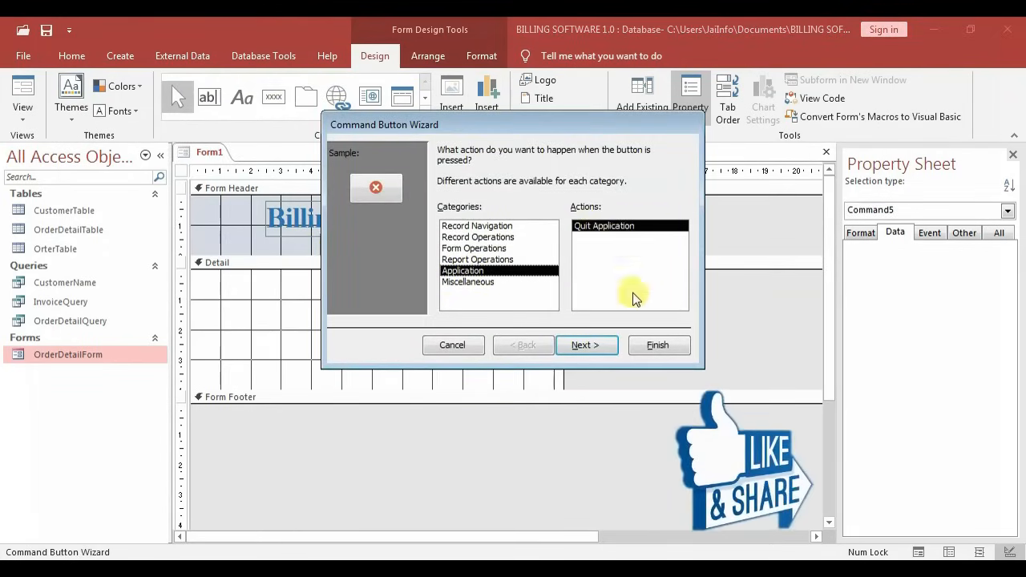
pyautogui.click(596, 345)
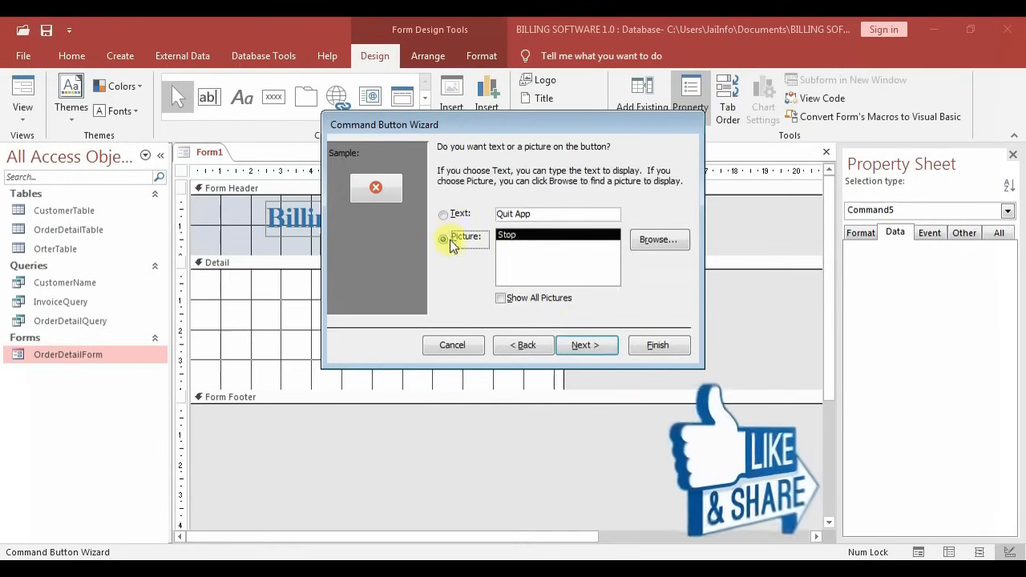
pyautogui.click(657, 351)
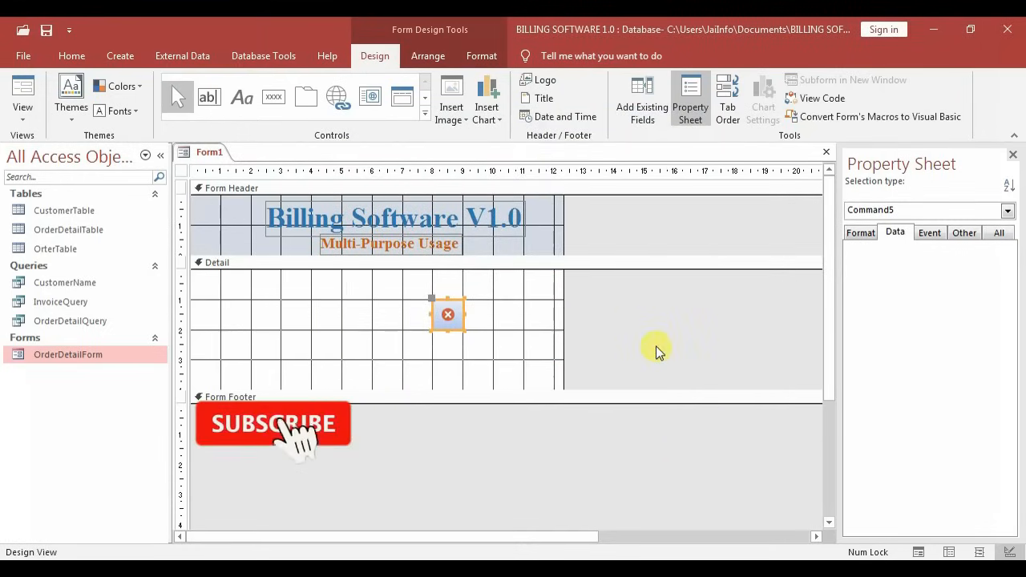
# Give the stop button a dark navy shape fill
pyautogui.click(487, 309)
pyautogui.click(454, 321)
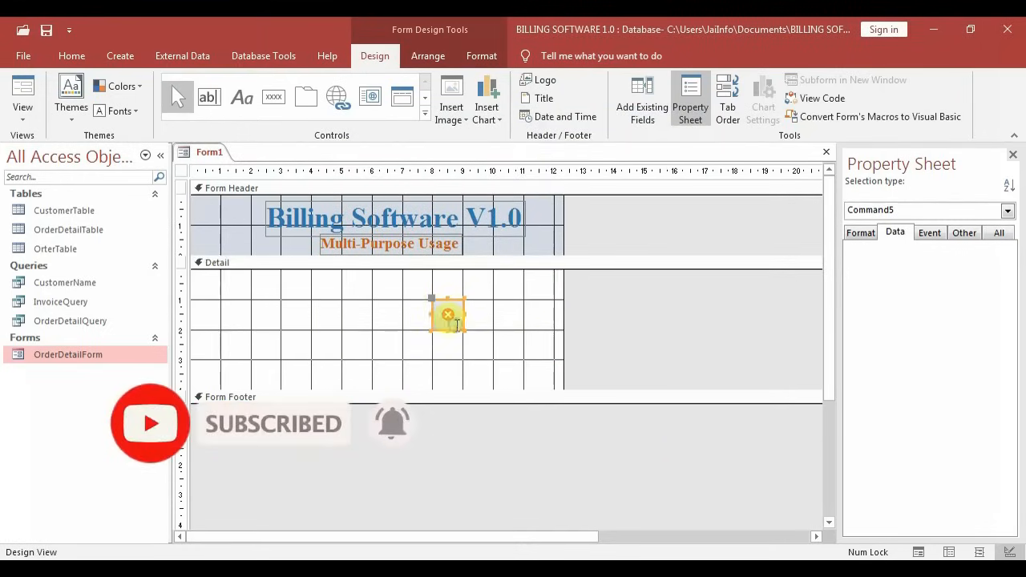
pyautogui.click(486, 58)
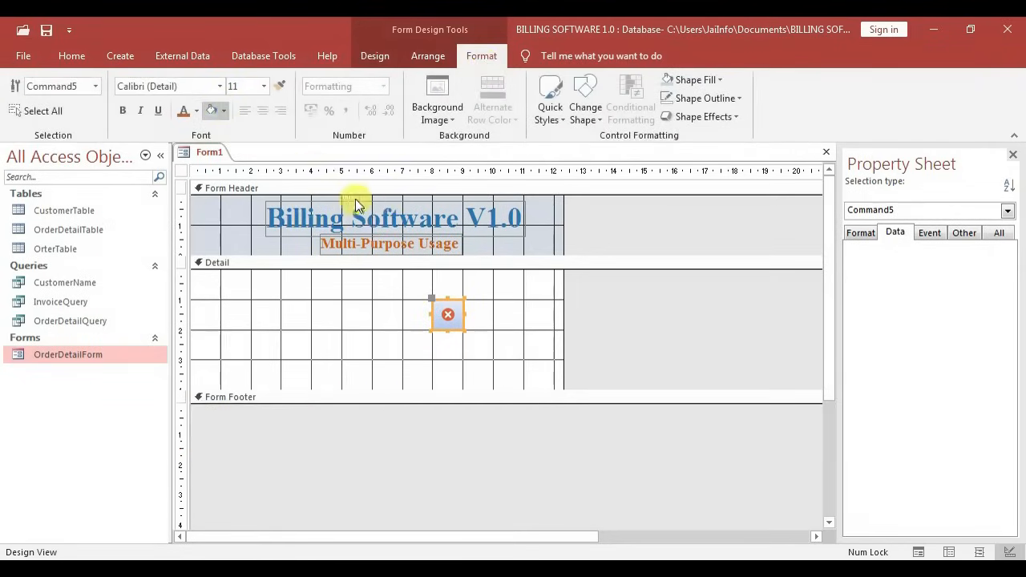
pyautogui.click(263, 219)
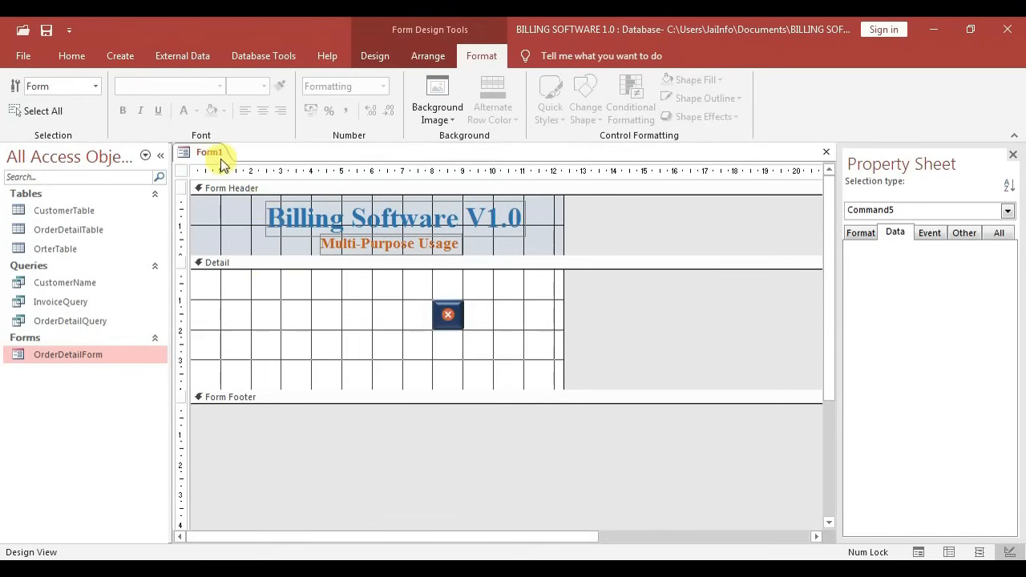
# Save the new form under the name 'dashboard'
pyautogui.hotkey('ctrl', 's')
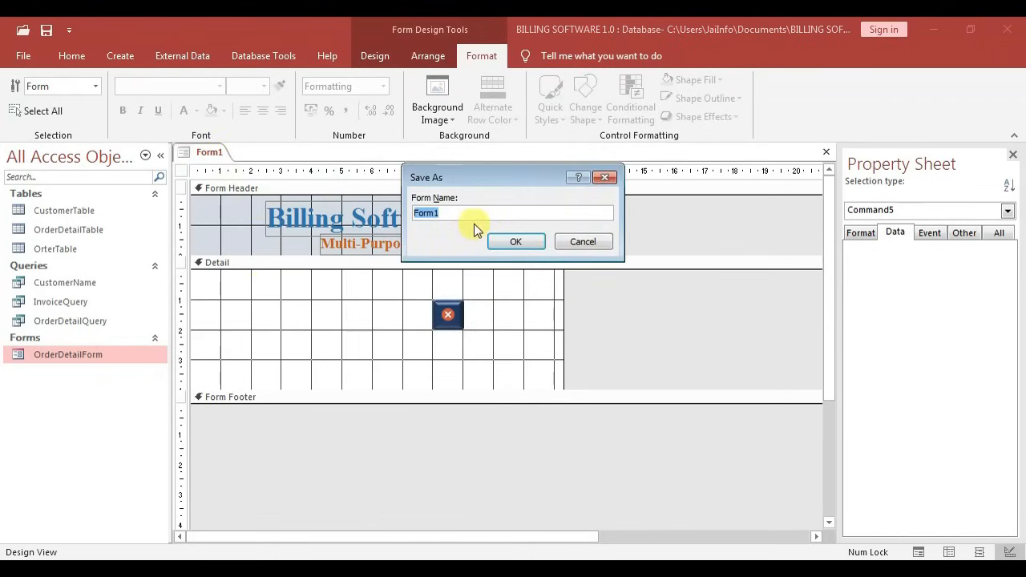
pyautogui.write('dashboard')
pyautogui.click(515, 241)
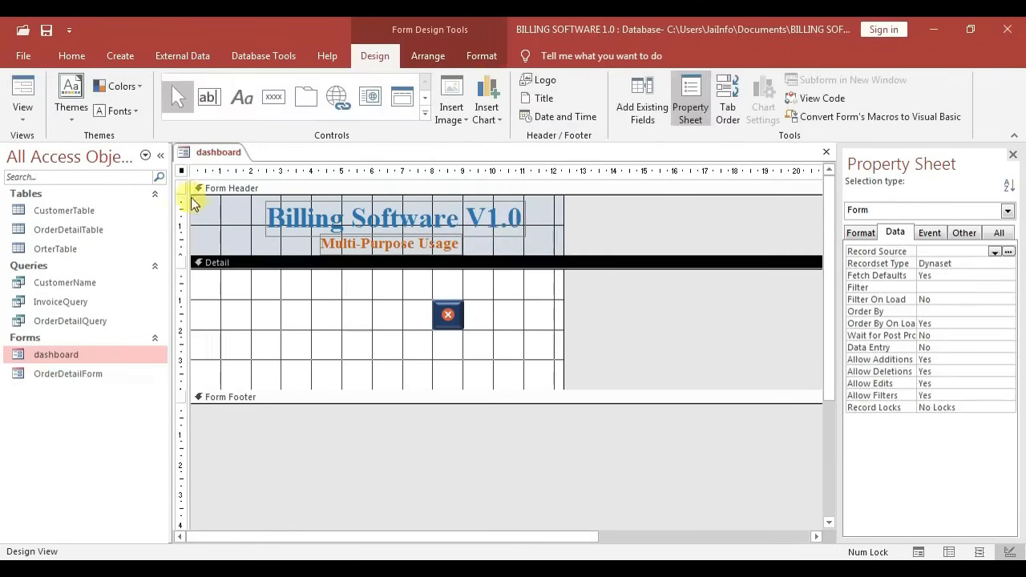
# Set the form's Picture property to mart.jpg from the WALLPAPER folder
pyautogui.click(179, 173)
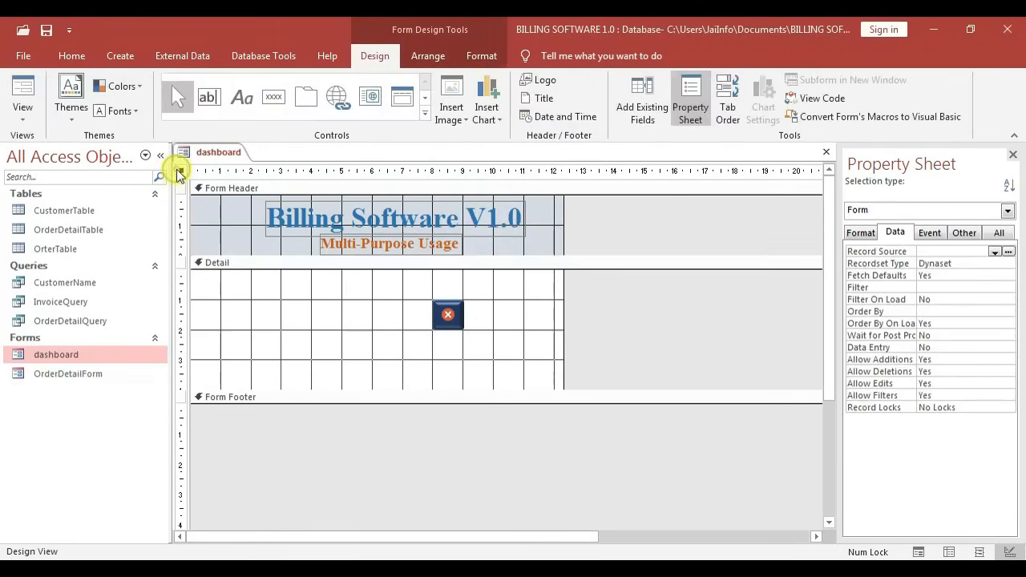
pyautogui.click(862, 233)
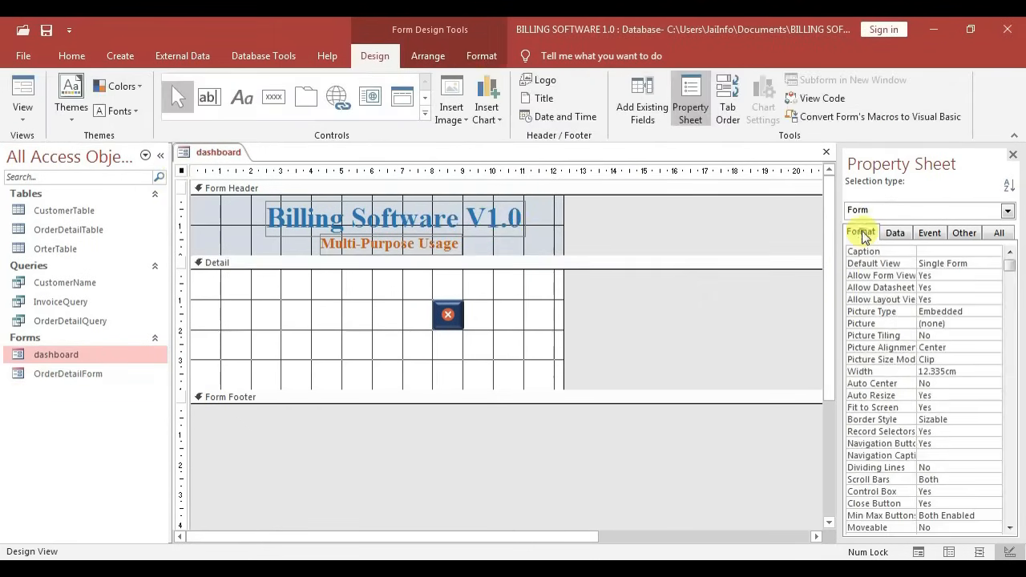
pyautogui.click(943, 323)
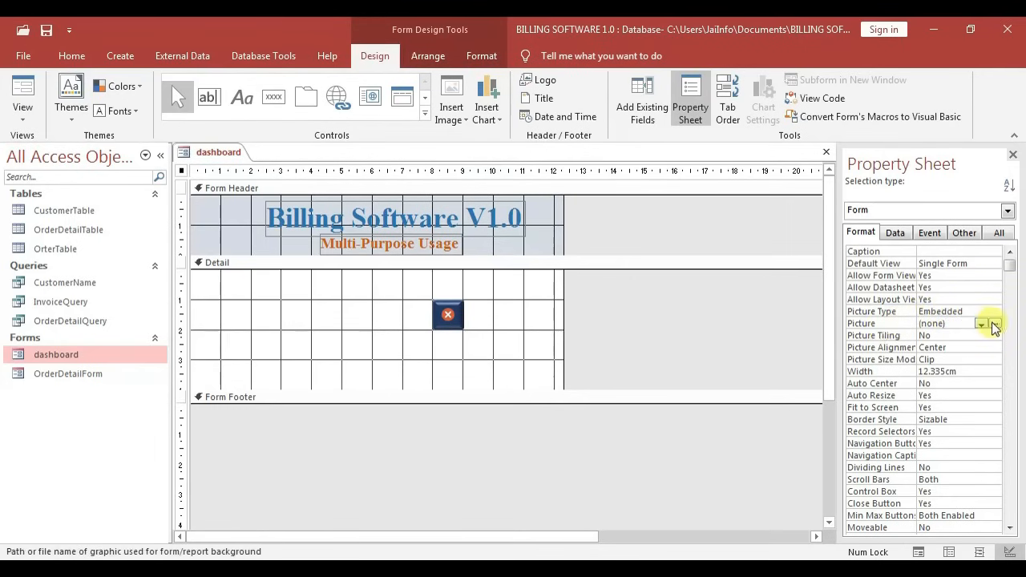
pyautogui.click(995, 324)
pyautogui.click(361, 253)
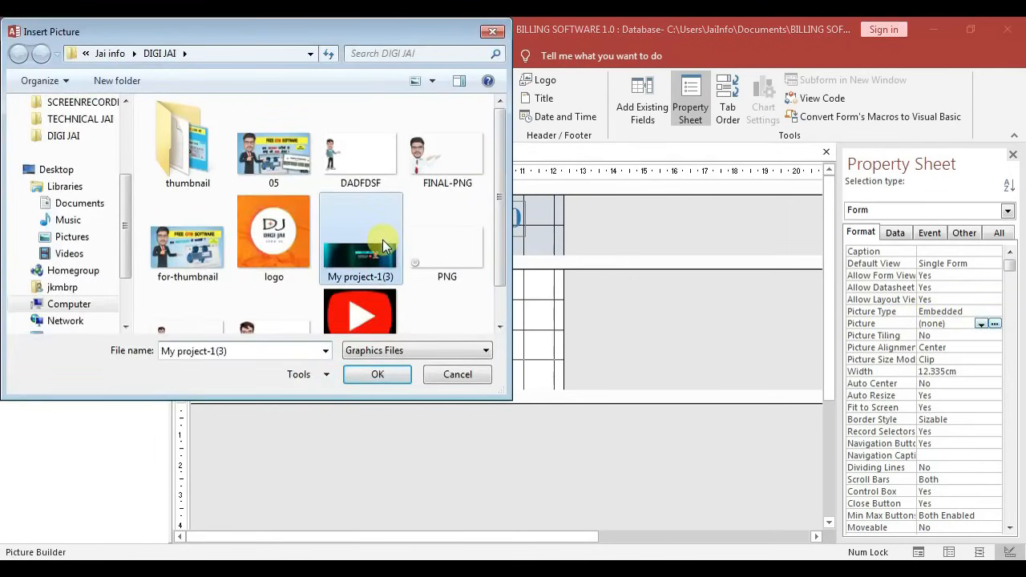
pyautogui.scroll(-1, 360, 252)
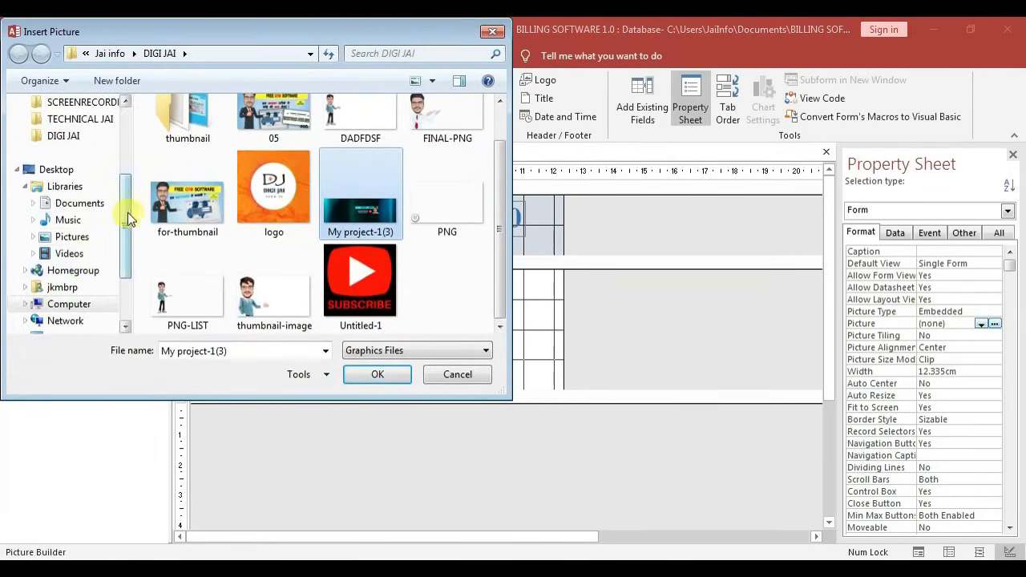
pyautogui.moveTo(128, 212); pyautogui.dragTo(122, 106)
pyautogui.click(75, 210)
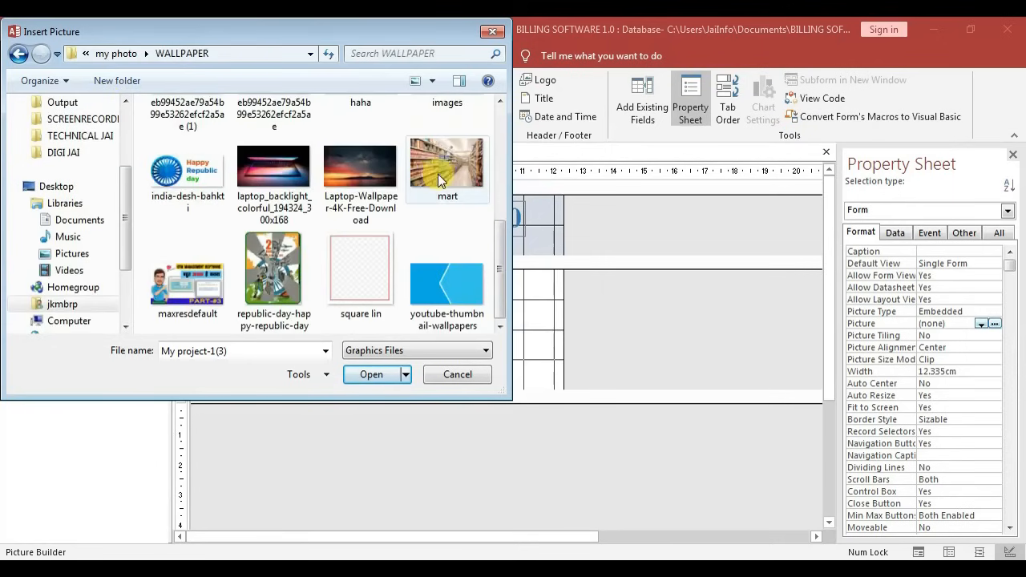
pyautogui.click(446, 174)
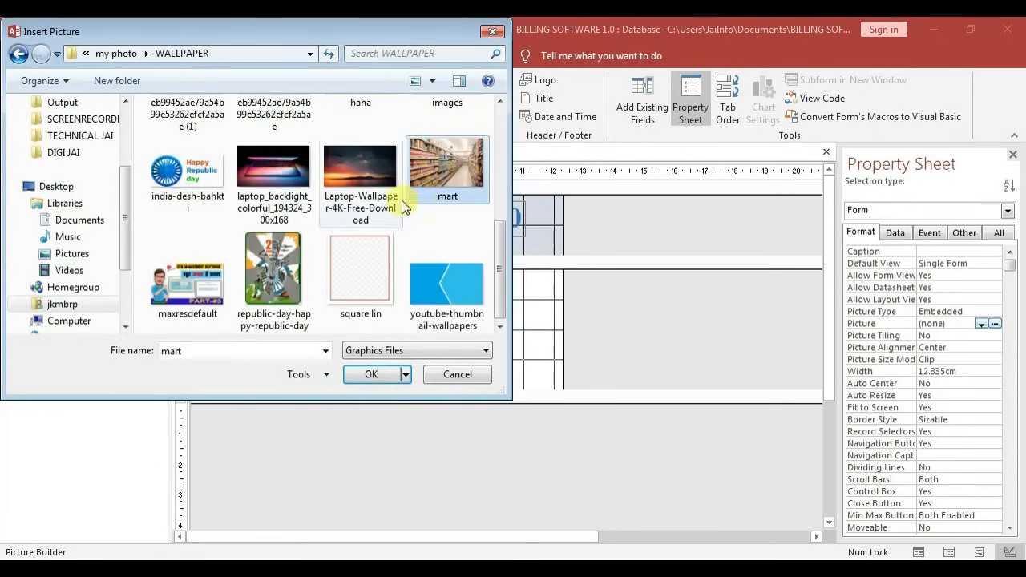
pyautogui.click(371, 377)
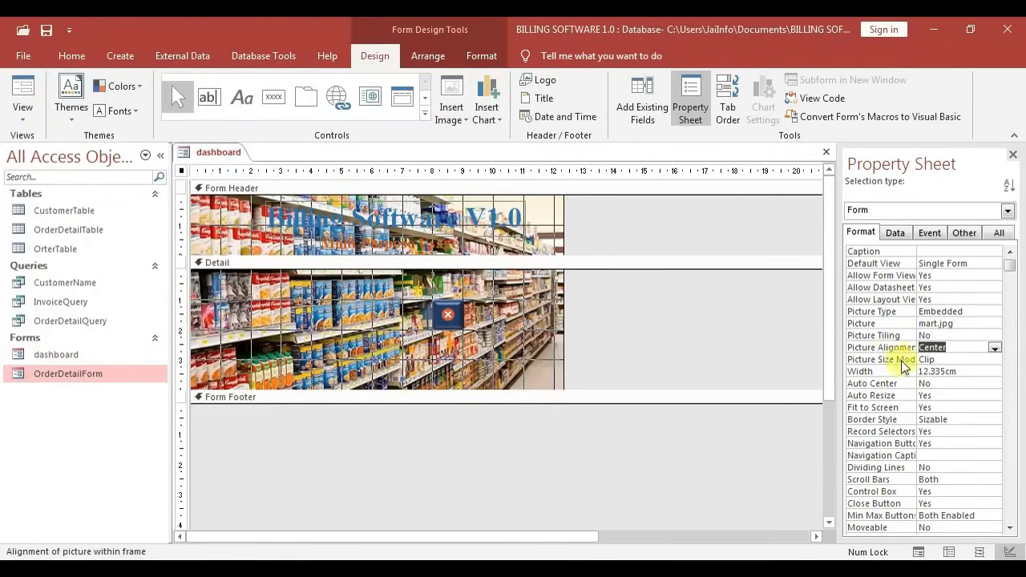
# Set Picture Size Mode to Stretch, then select the header title labels
pyautogui.click(863, 362)
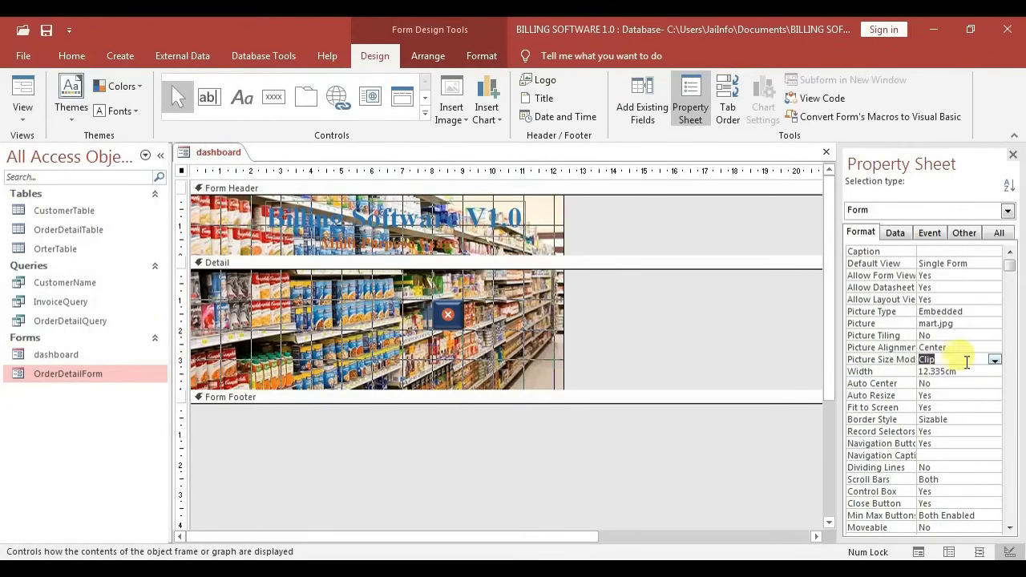
pyautogui.click(994, 361)
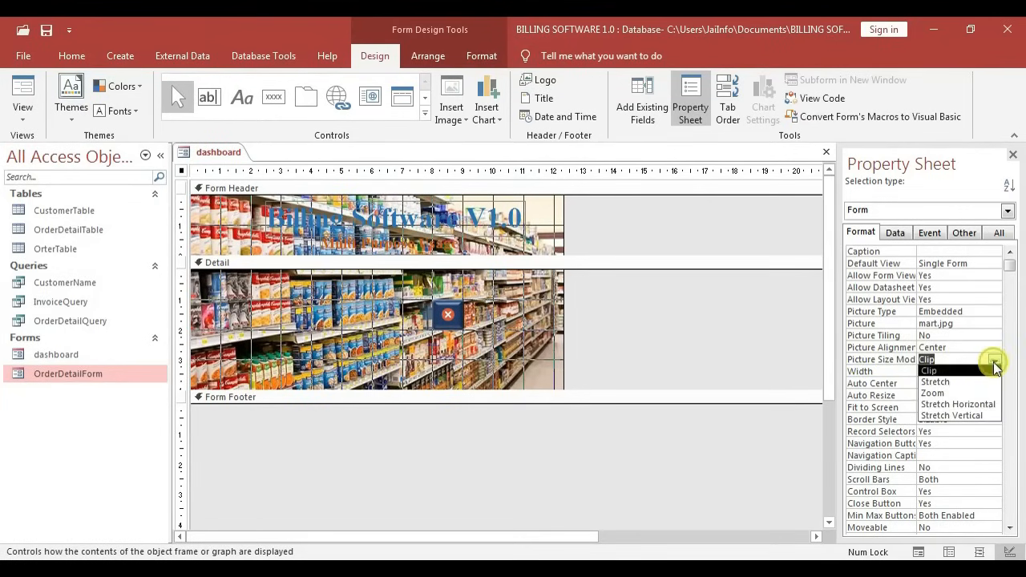
pyautogui.click(950, 380)
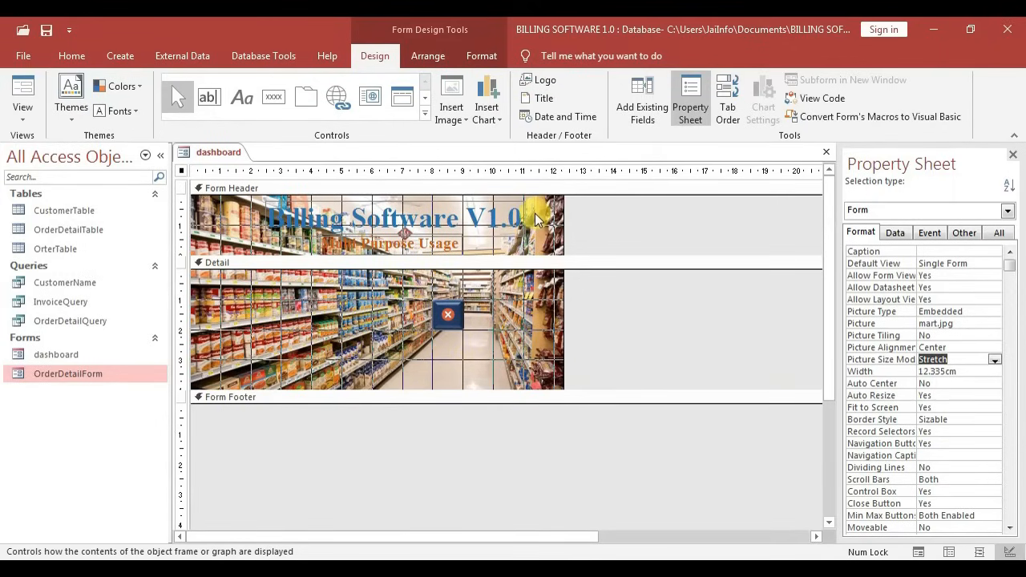
pyautogui.moveTo(533, 217); pyautogui.dragTo(390, 239)
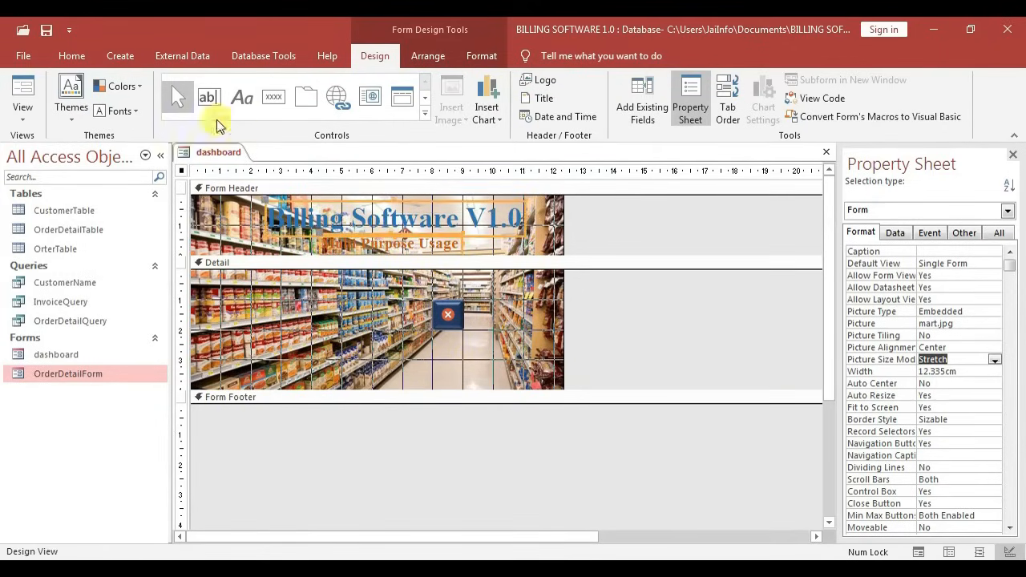
# Give the header titles a white background and hide navigation buttons and record selectors
pyautogui.click(481, 57)
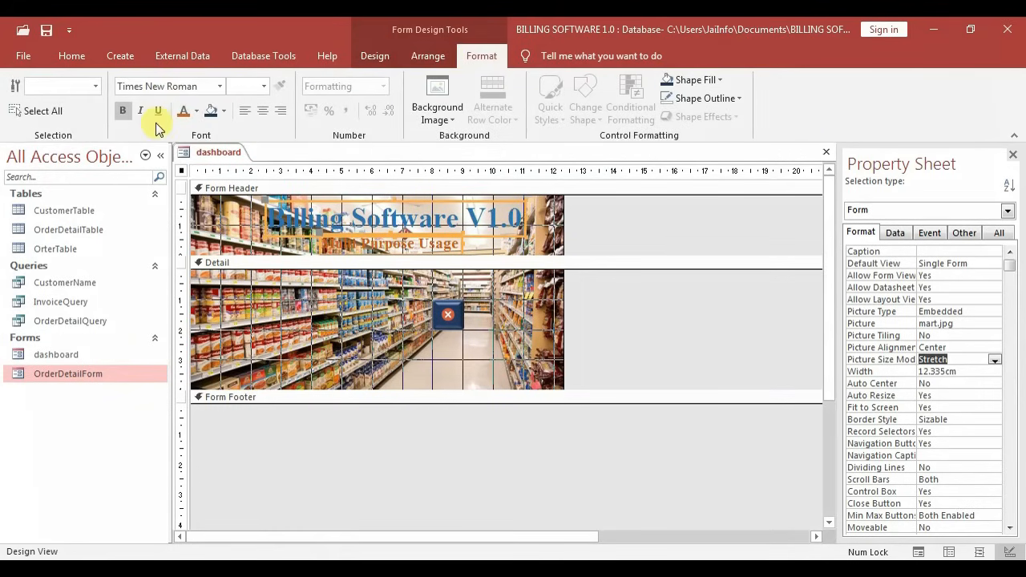
pyautogui.click(225, 112)
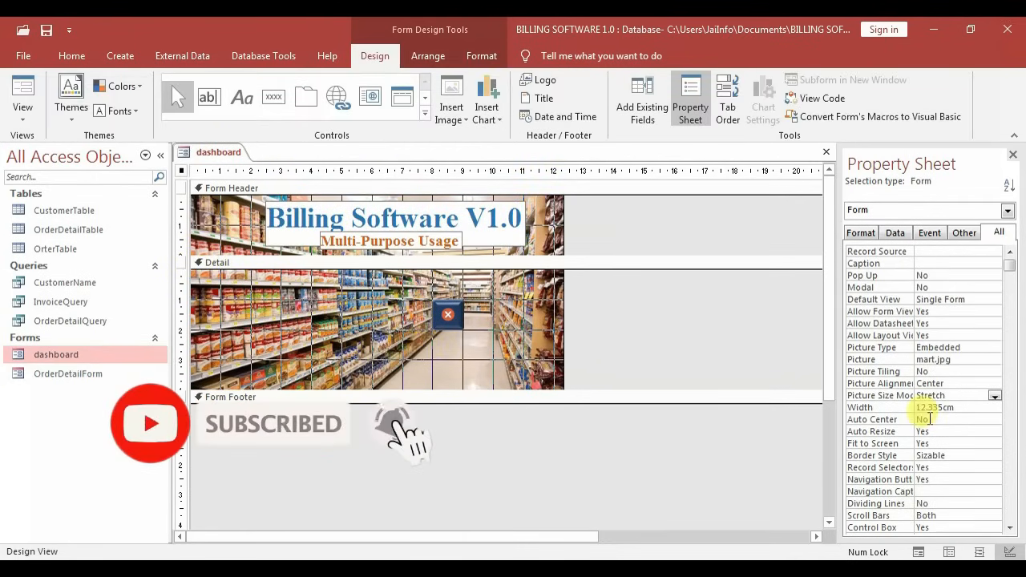
pyautogui.doubleClick(948, 481)
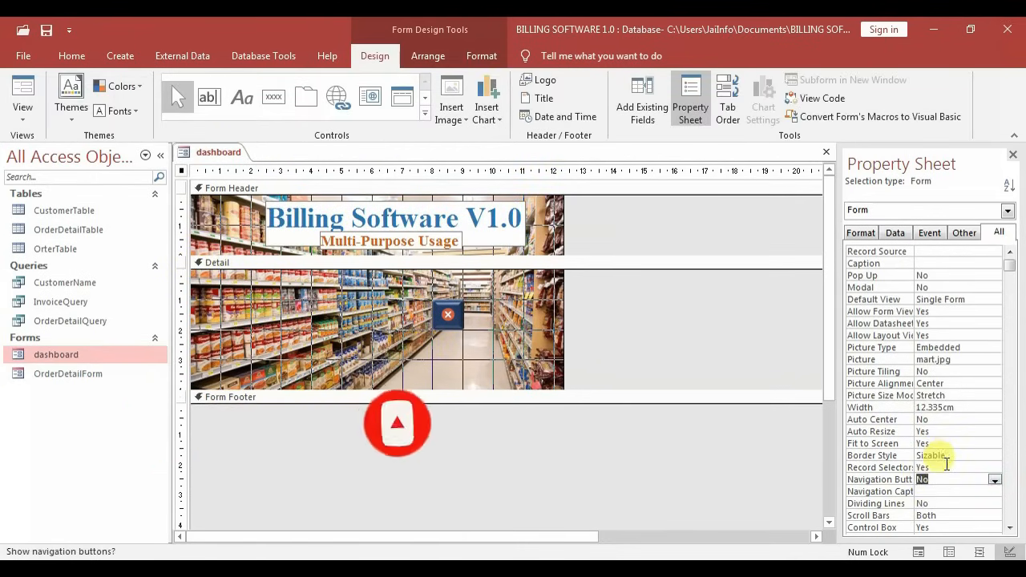
pyautogui.doubleClick(947, 466)
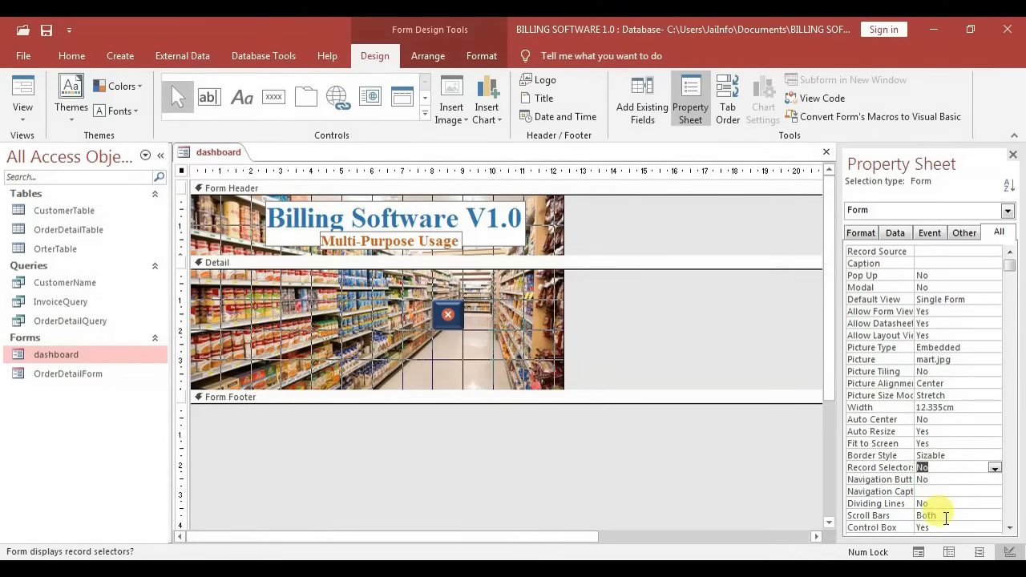
# Set Close Button to No, Min Max Buttons to None, and Pop Up to Yes
pyautogui.scroll(-1, 946, 519)
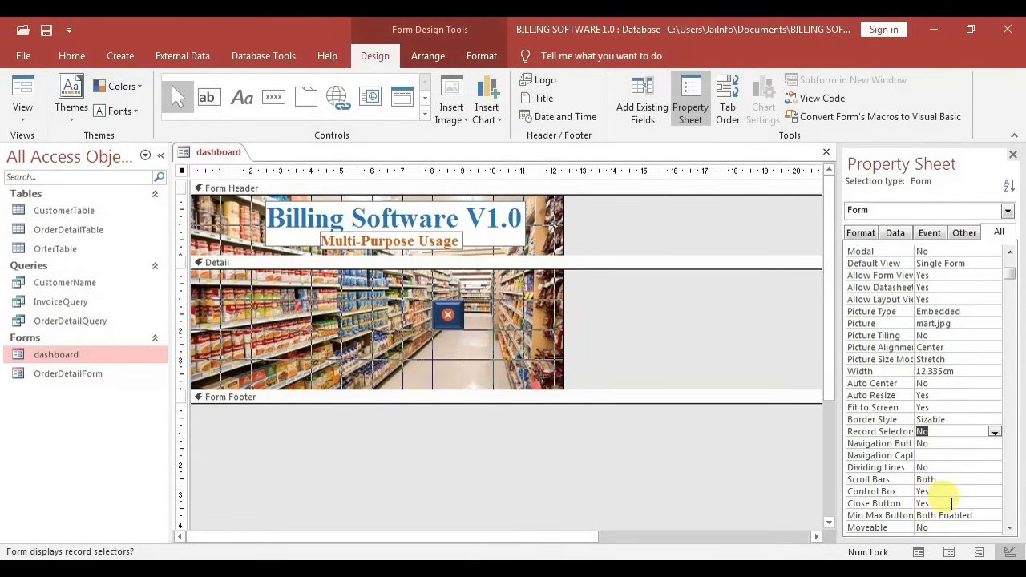
pyautogui.doubleClick(953, 503)
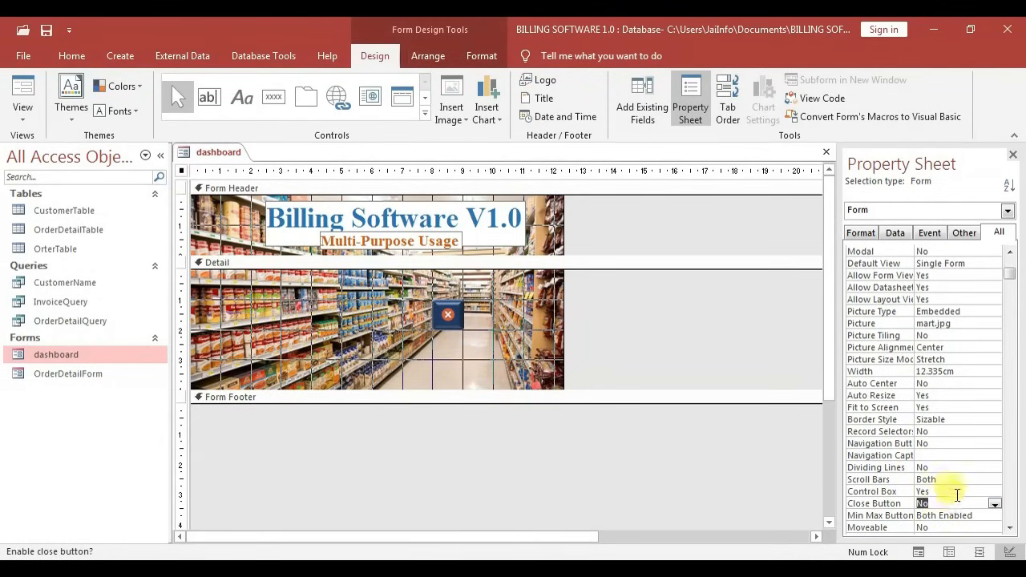
pyautogui.doubleClick(959, 515)
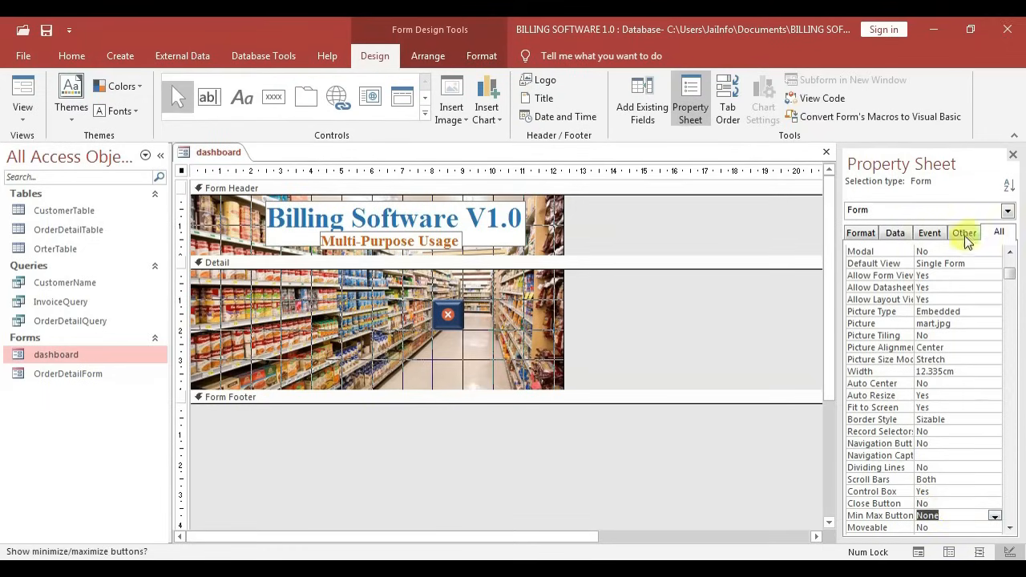
pyautogui.moveTo(1010, 274); pyautogui.dragTo(1002, 239)
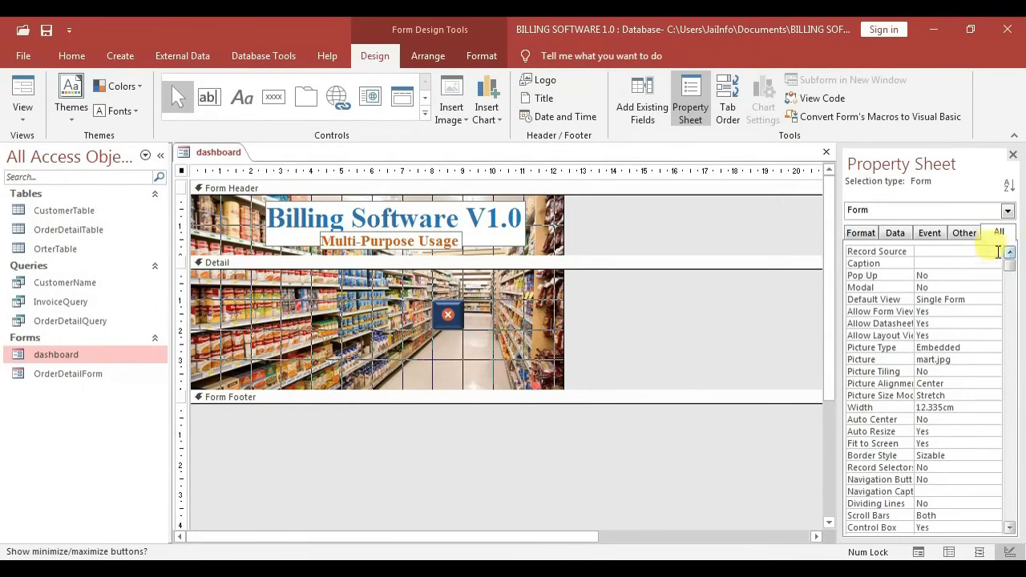
pyautogui.doubleClick(972, 273)
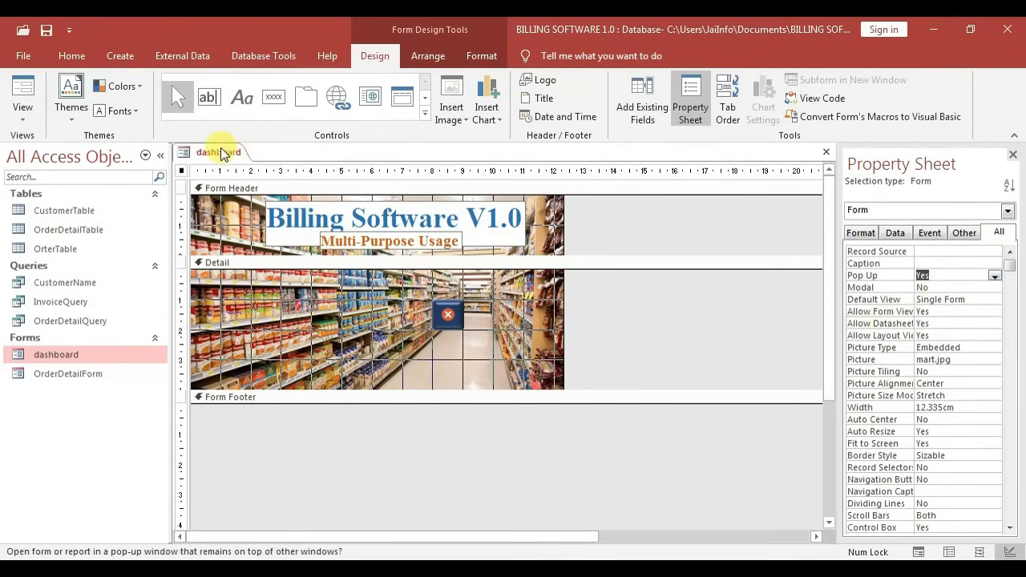
# Close the design view, open dashboard as a pop-up to test it, and move it aside
pyautogui.hotkey('ctrl', 'w')
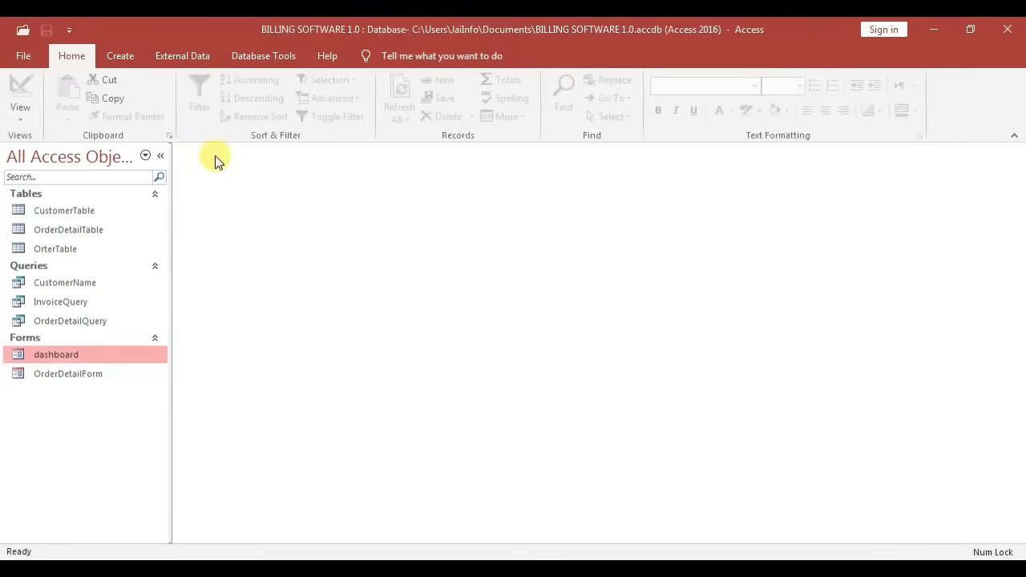
pyautogui.doubleClick(118, 358)
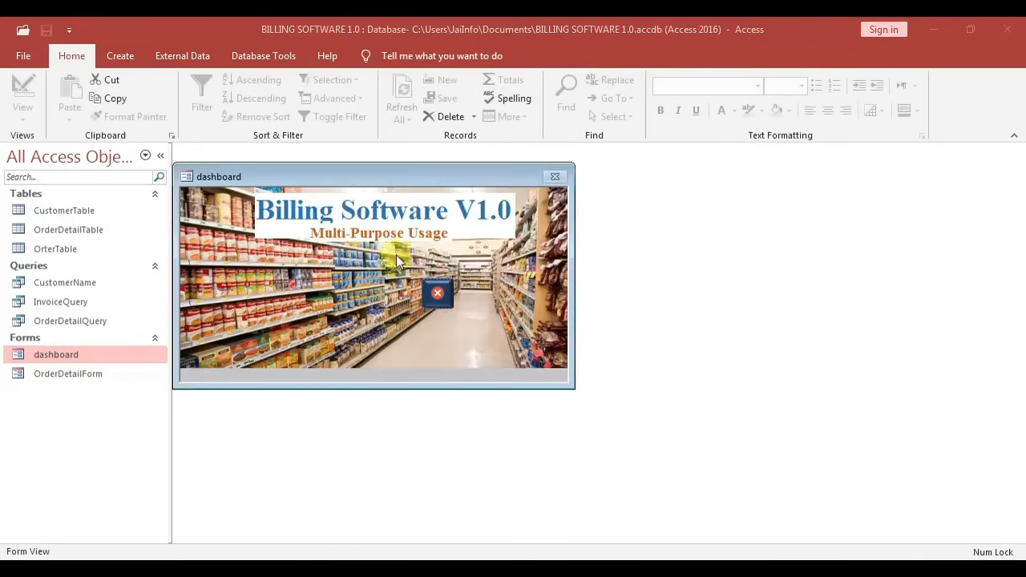
pyautogui.moveTo(340, 182); pyautogui.dragTo(406, 178)
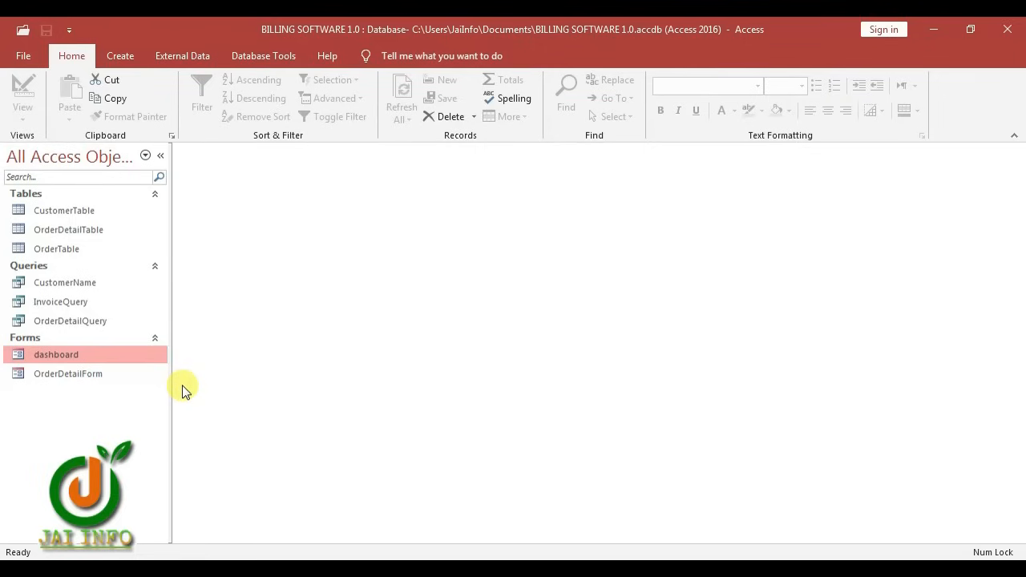
# Create a blank form in Design view with Record Source set to OrderTable
pyautogui.click(120, 55)
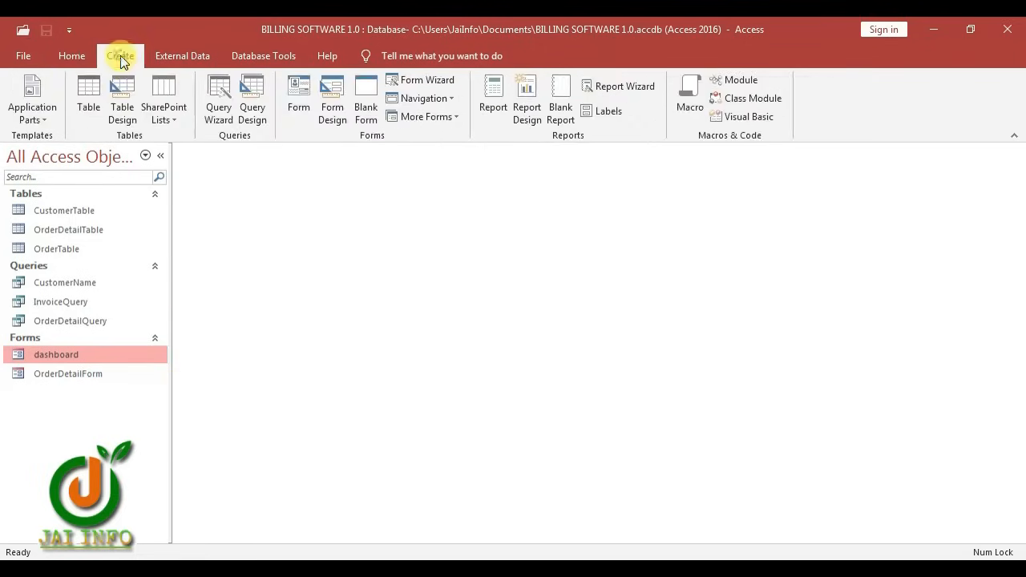
pyautogui.click(335, 122)
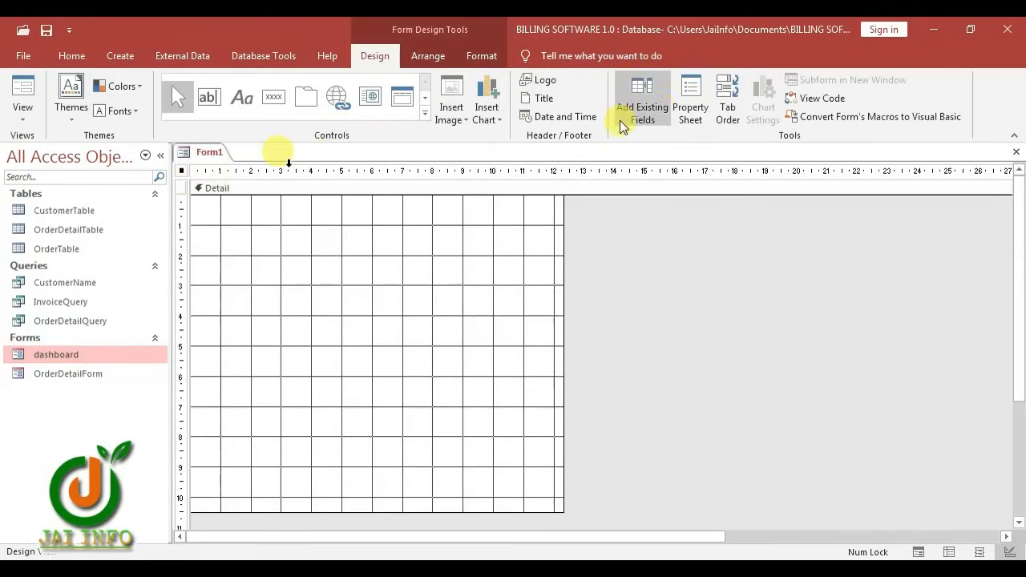
pyautogui.click(687, 113)
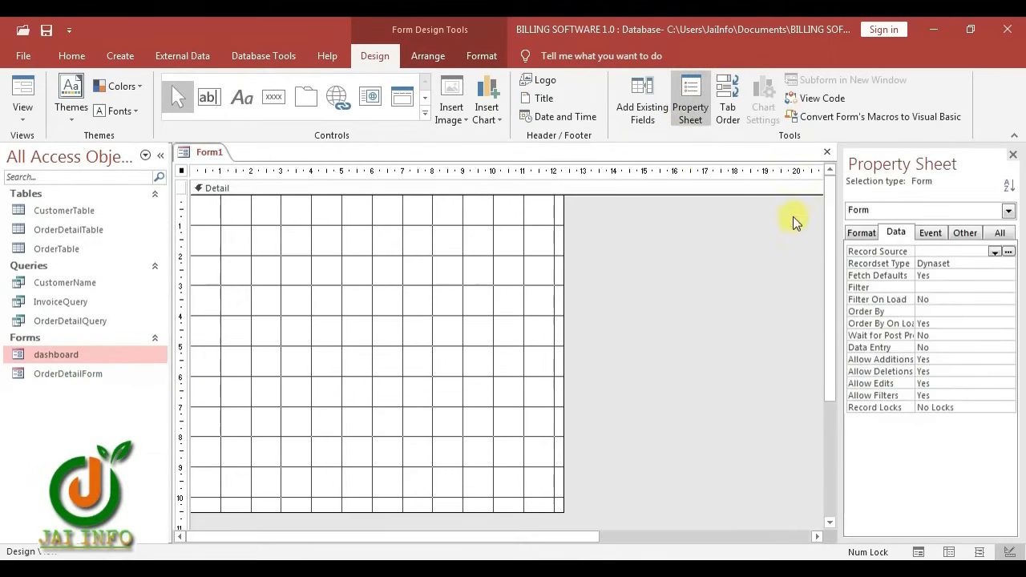
pyautogui.click(994, 252)
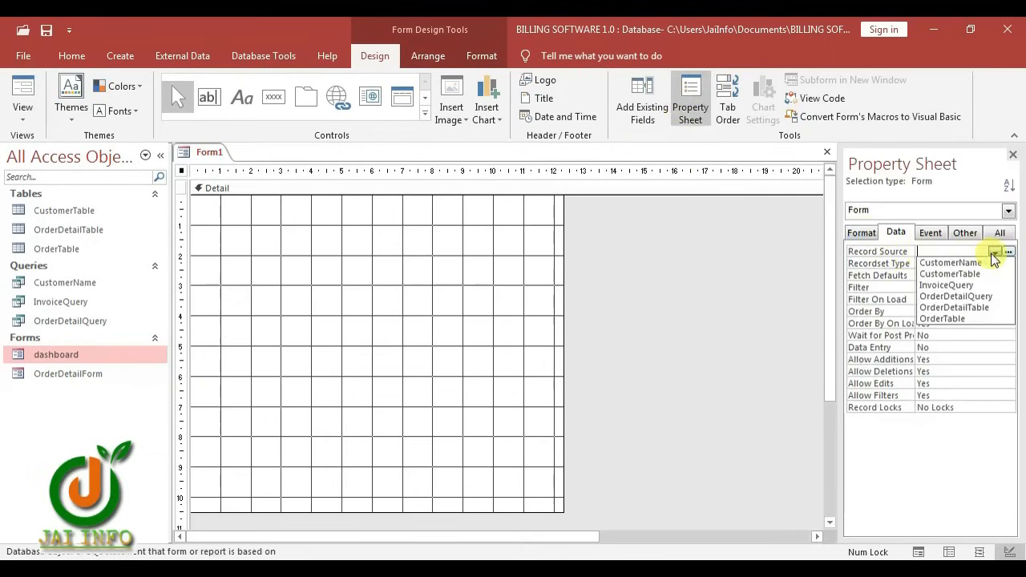
pyautogui.click(952, 318)
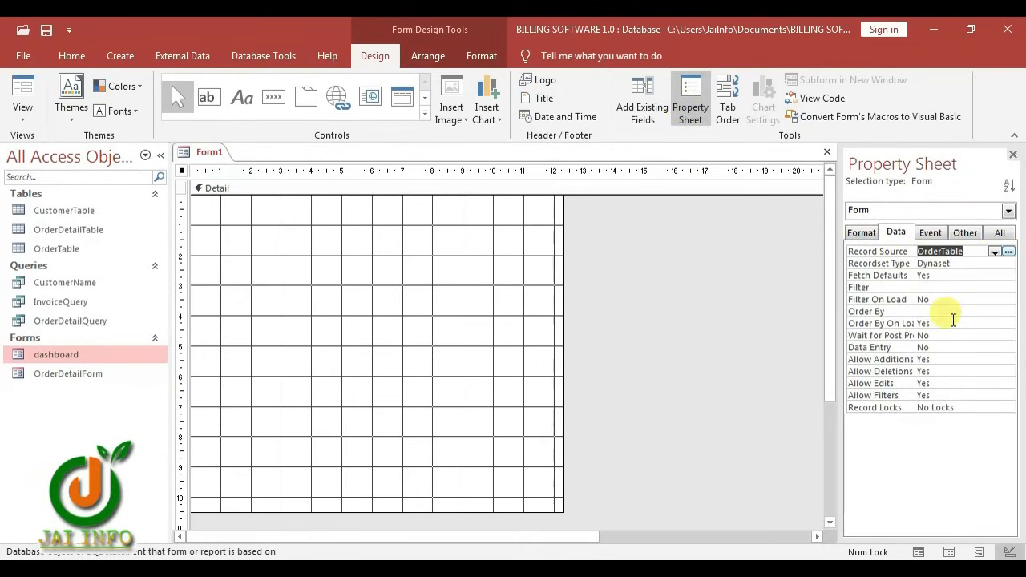
# Drag the OrderID, OrderDate, Paid and Notes fields onto the Detail section
pyautogui.click(638, 108)
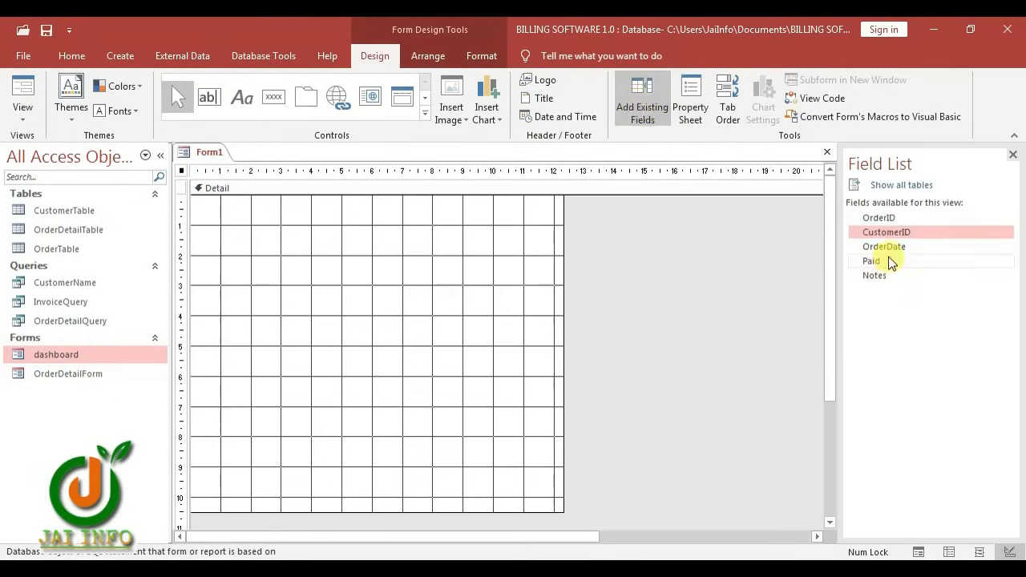
pyautogui.click(885, 217)
pyautogui.keyDown('ctrl'); pyautogui.click(881, 247); pyautogui.keyUp('ctrl')
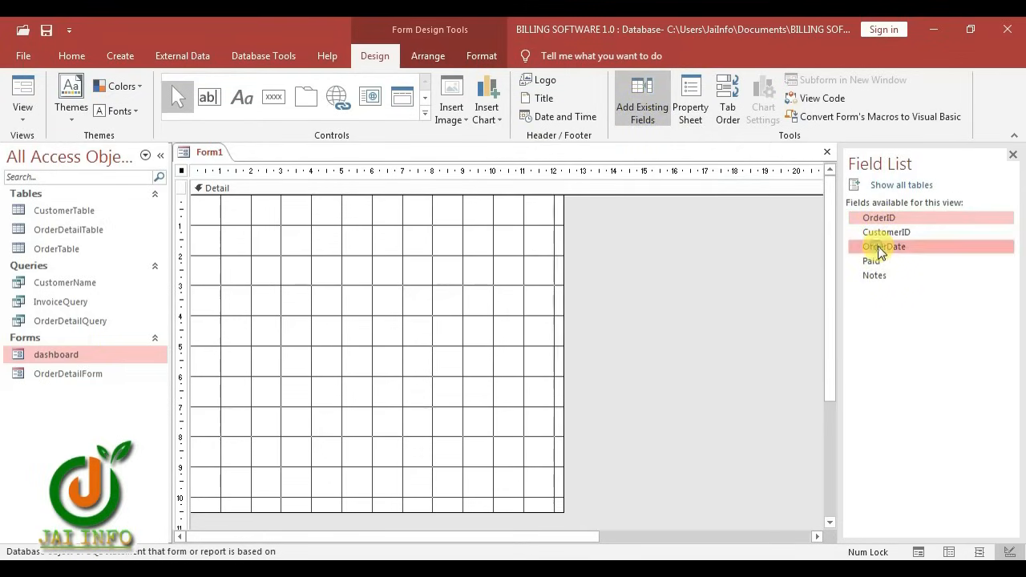
pyautogui.keyDown('ctrl'); pyautogui.click(877, 263); pyautogui.keyUp('ctrl')
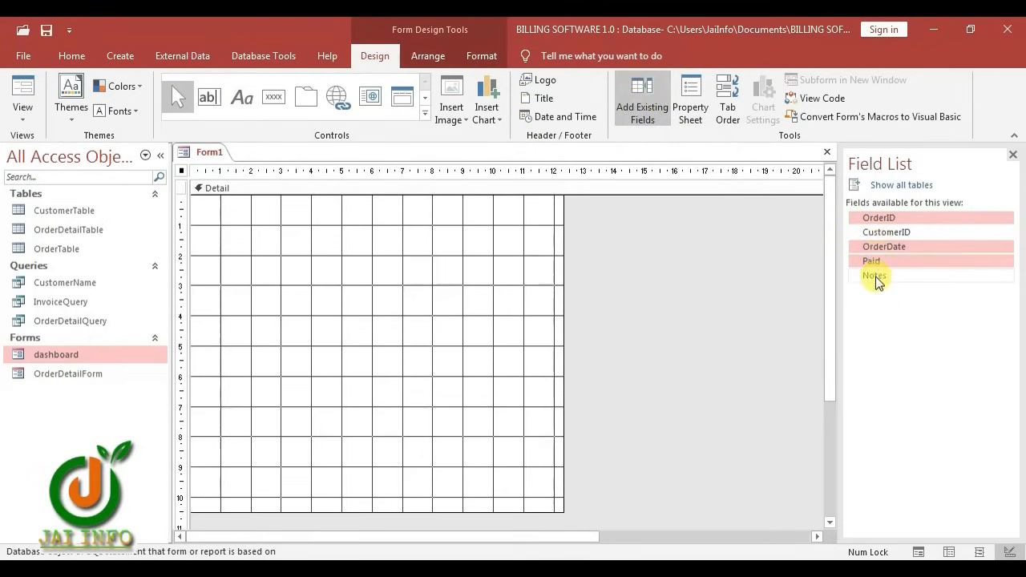
pyautogui.keyDown('ctrl'); pyautogui.click(875, 277); pyautogui.keyUp('ctrl')
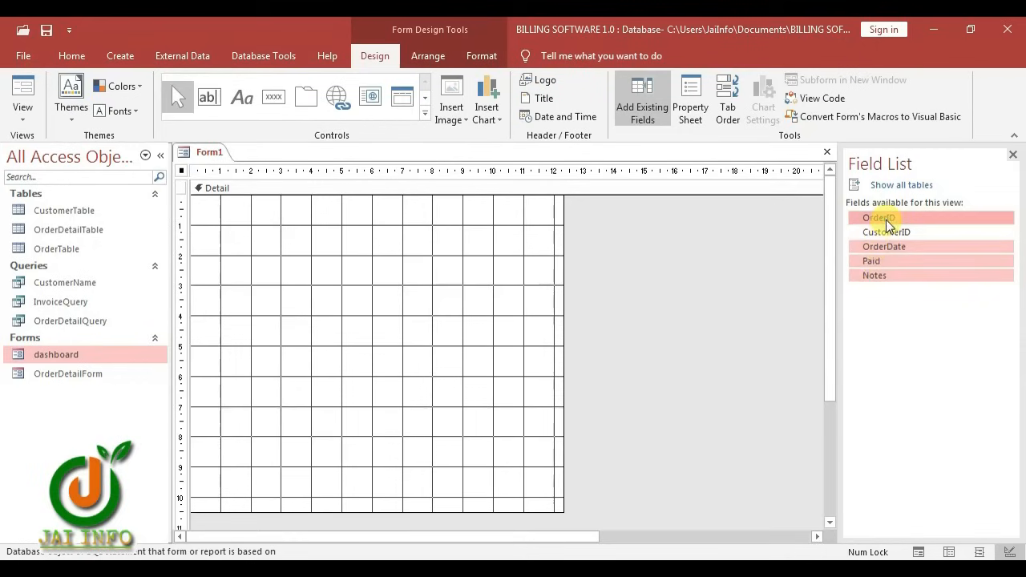
pyautogui.moveTo(889, 221); pyautogui.dragTo(380, 296)
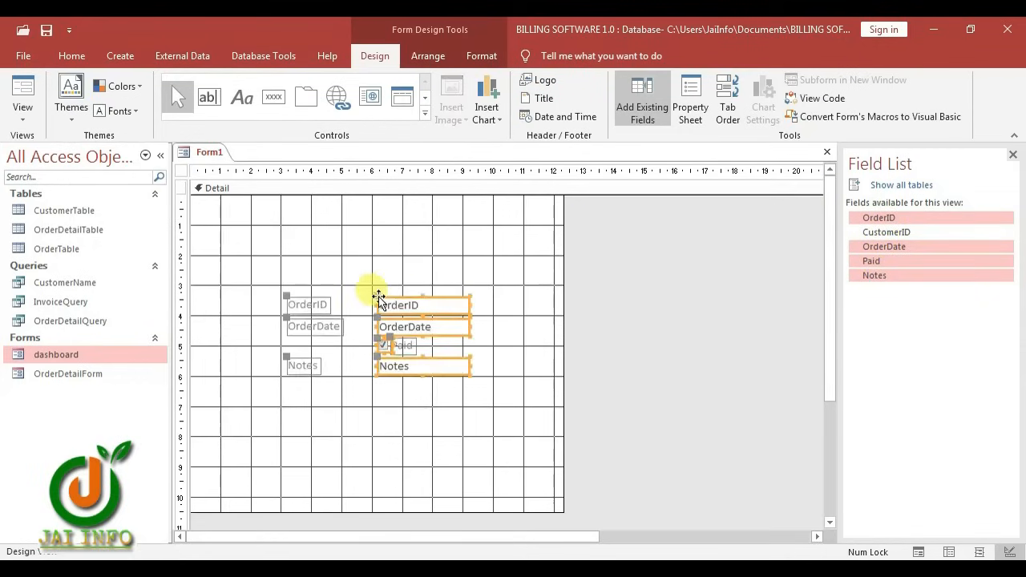
# Add a form header and footer with an 'Order Details' label in the header
pyautogui.rightClick(279, 212)
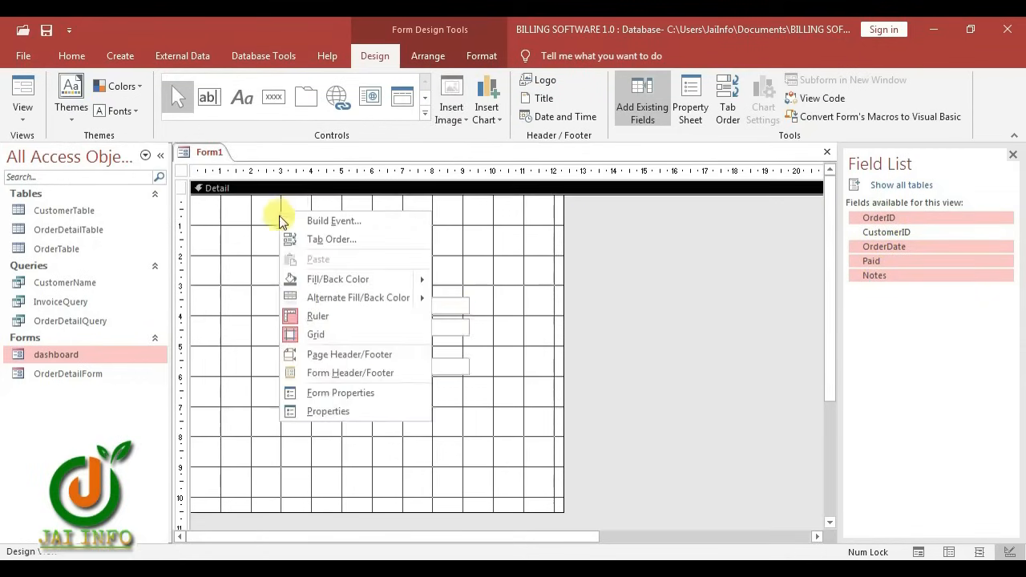
pyautogui.click(336, 374)
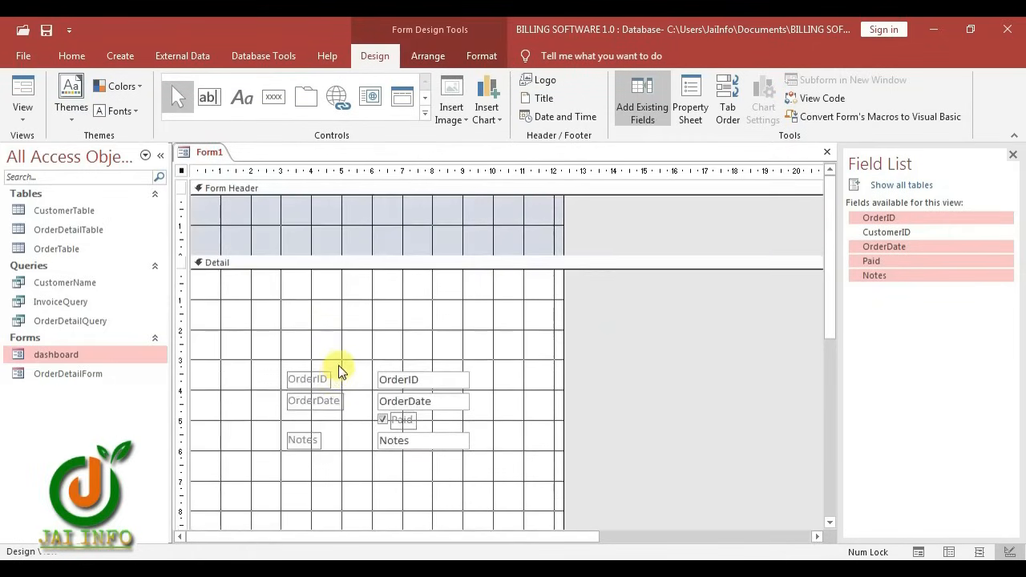
pyautogui.click(319, 223)
pyautogui.click(242, 97)
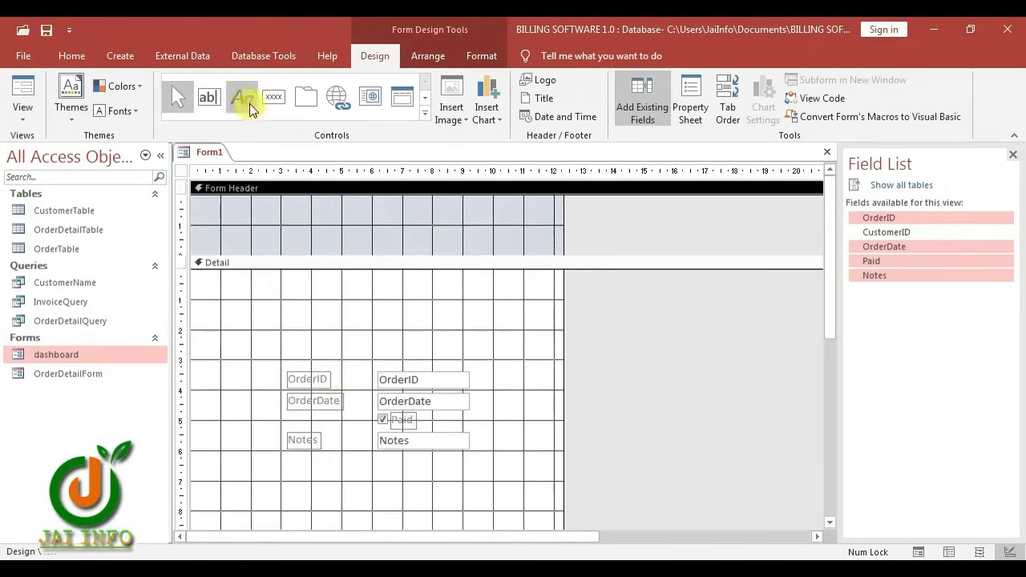
pyautogui.moveTo(269, 212); pyautogui.dragTo(428, 246)
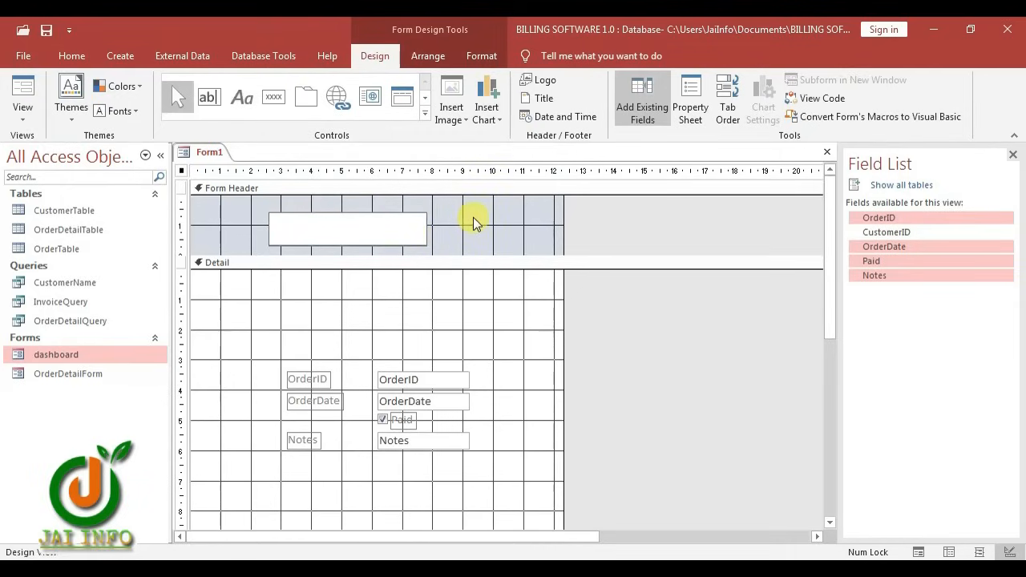
pyautogui.write('Order Details')
pyautogui.click(437, 244)
# Make the title orange at 26 pt, size it to fit, and nudge it into place
pyautogui.click(377, 235)
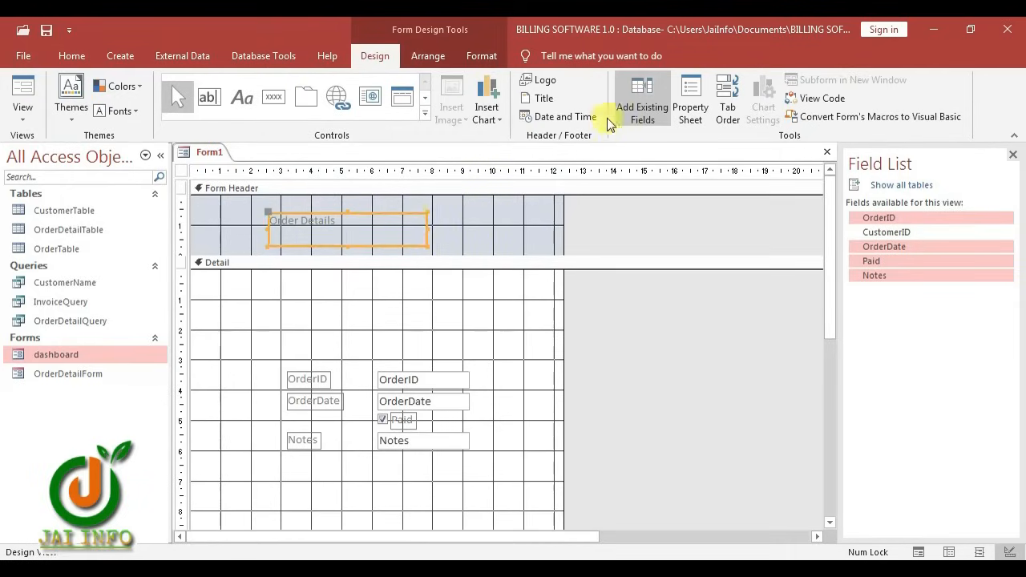
pyautogui.click(474, 58)
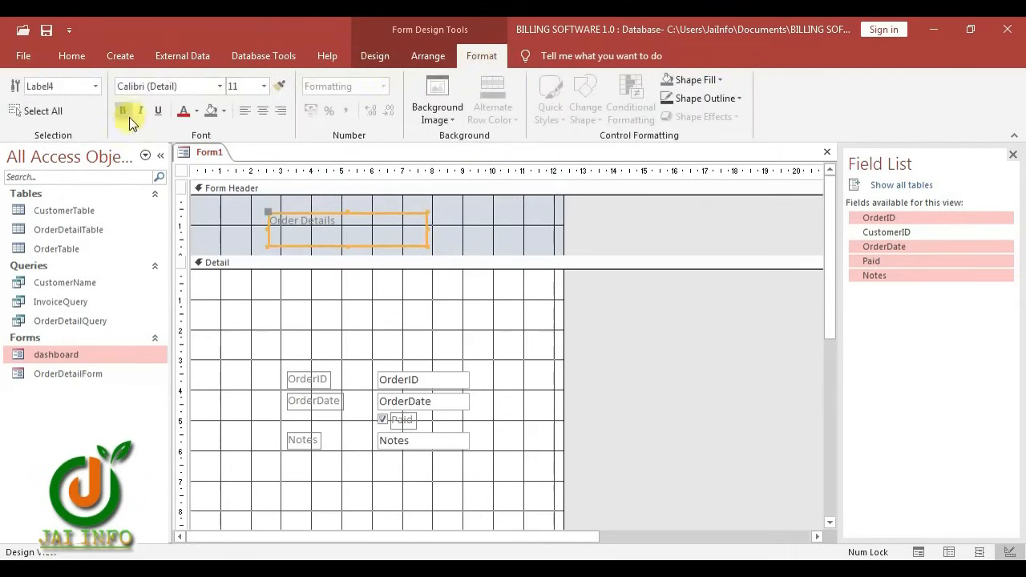
pyautogui.click(199, 114)
pyautogui.click(236, 86)
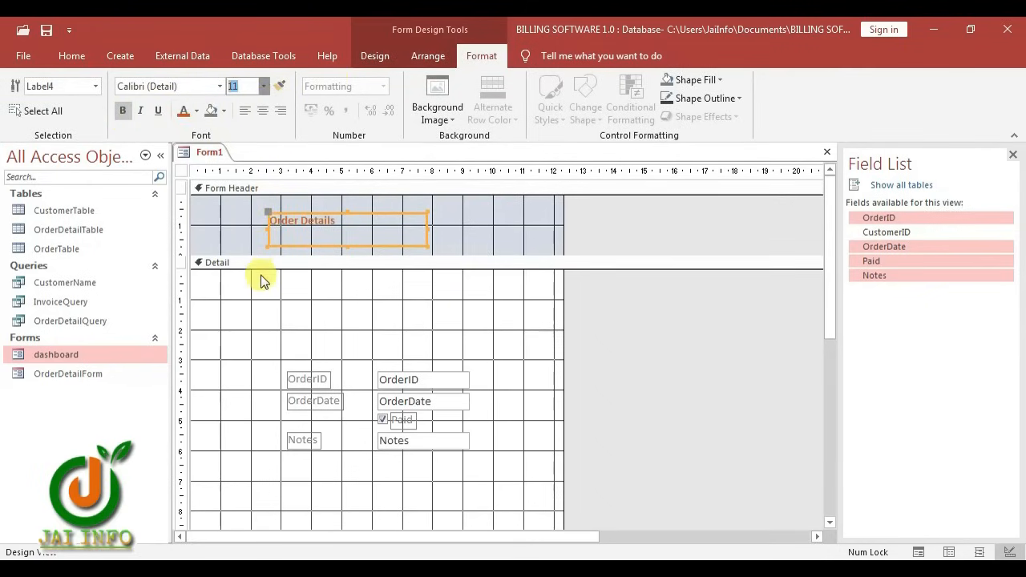
pyautogui.write('26')
pyautogui.press('Return')
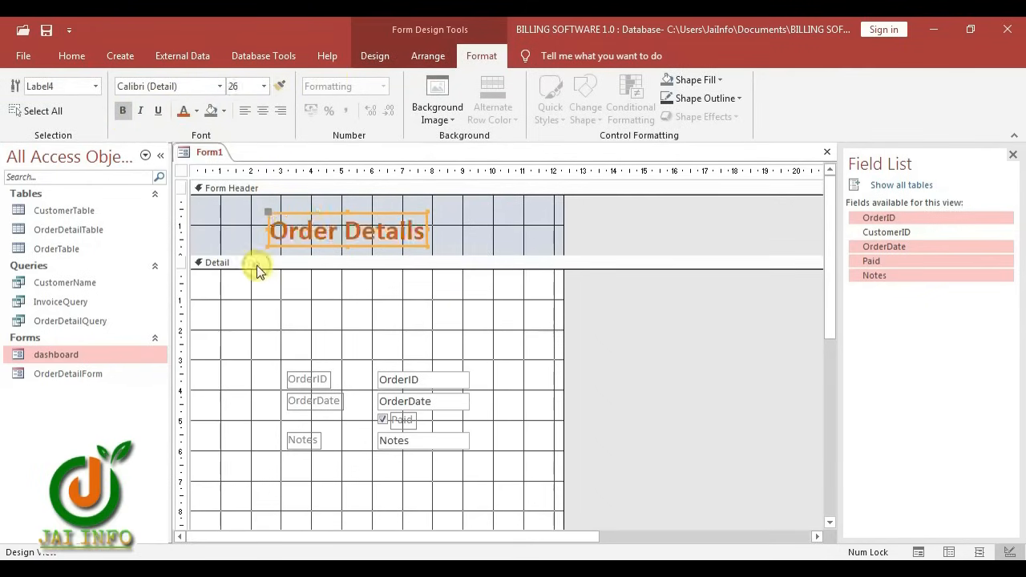
pyautogui.rightClick(413, 225)
pyautogui.moveTo(453, 343)
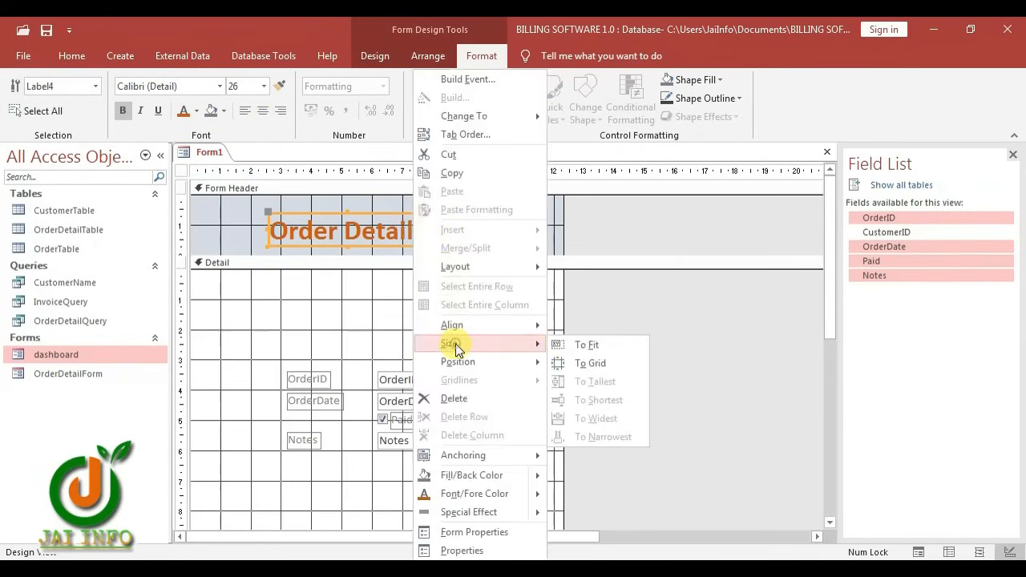
pyautogui.click(581, 346)
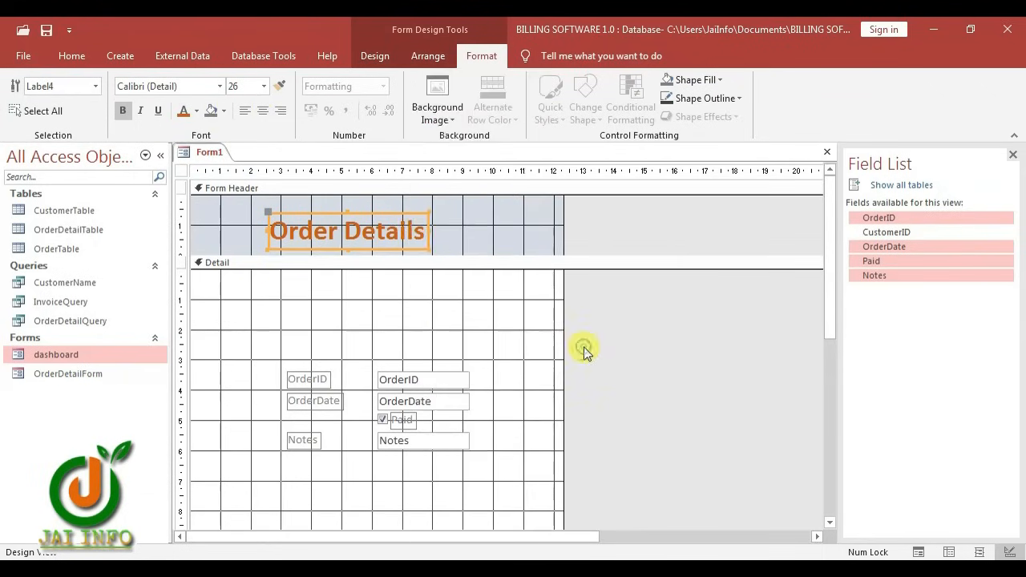
pyautogui.click(449, 227)
pyautogui.moveTo(382, 236); pyautogui.dragTo(394, 226)
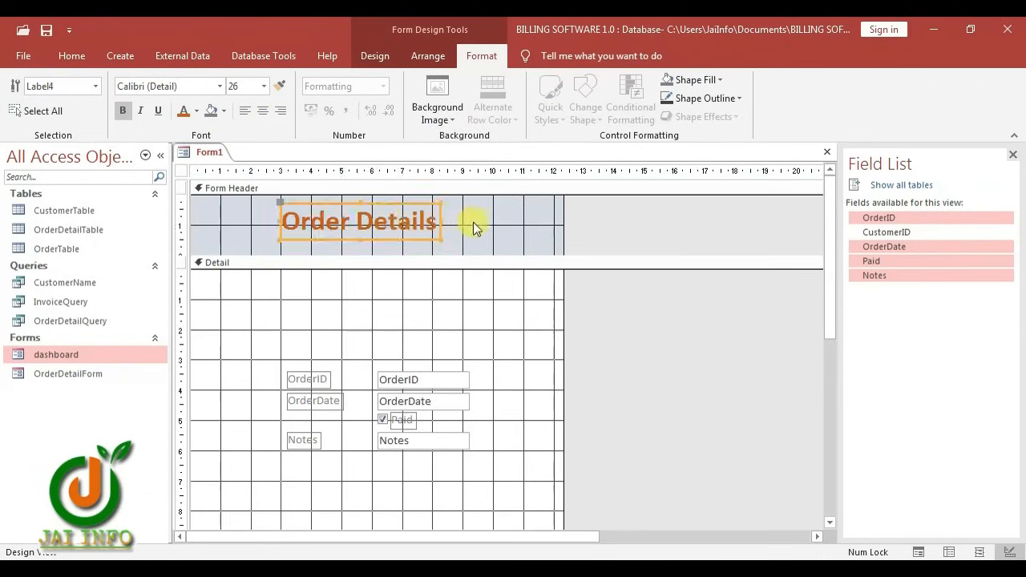
# Fill the form header dark blue and the Detail section light blue
pyautogui.click(484, 225)
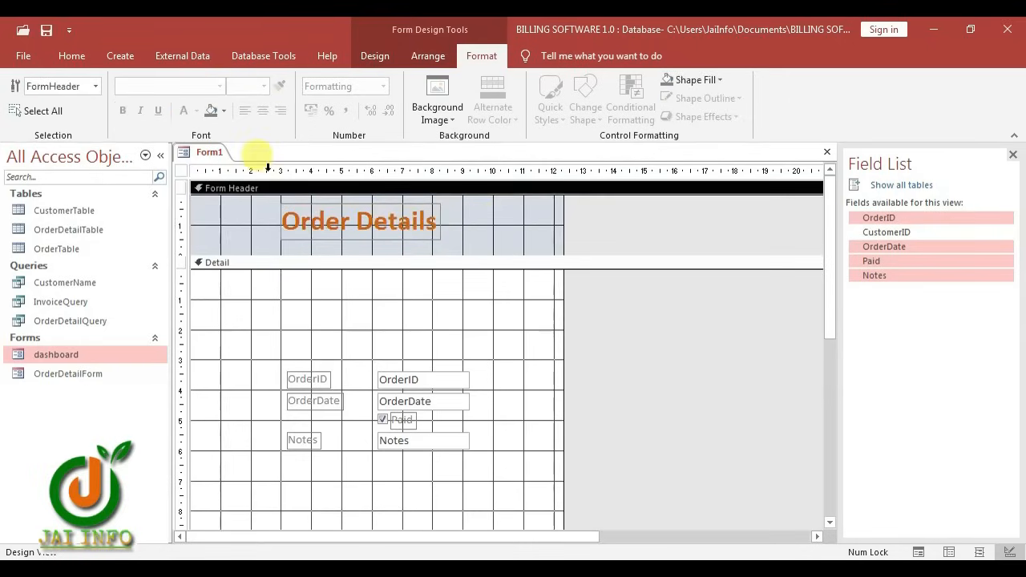
pyautogui.click(269, 218)
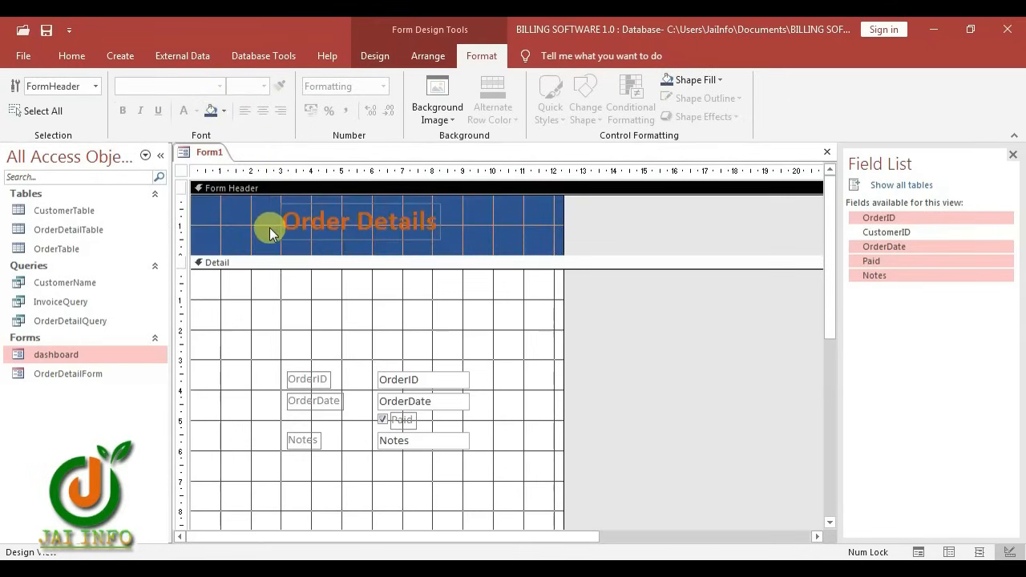
pyautogui.click(290, 297)
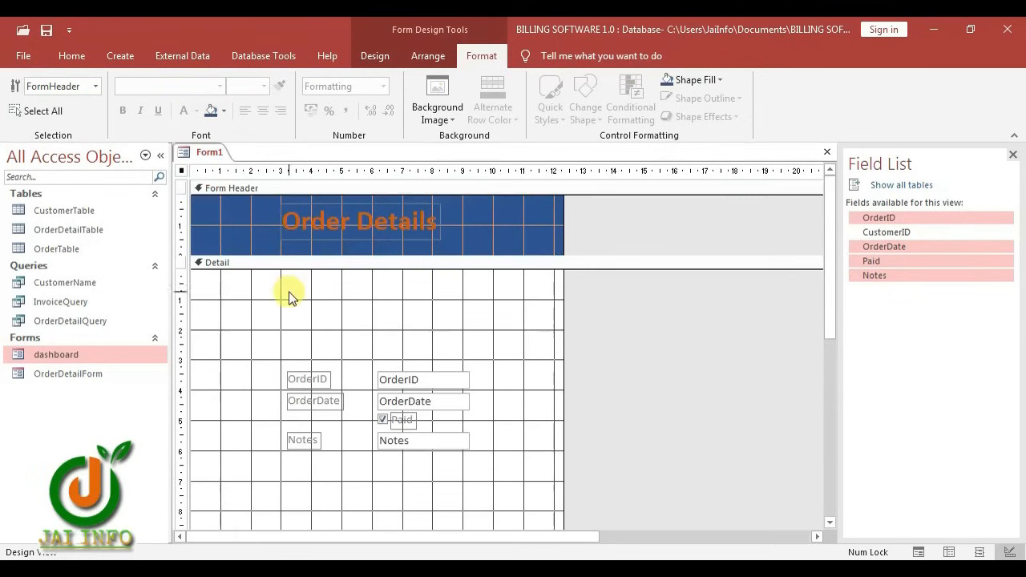
pyautogui.click(221, 111)
pyautogui.click(263, 187)
pyautogui.scroll(-1, 433, 366)
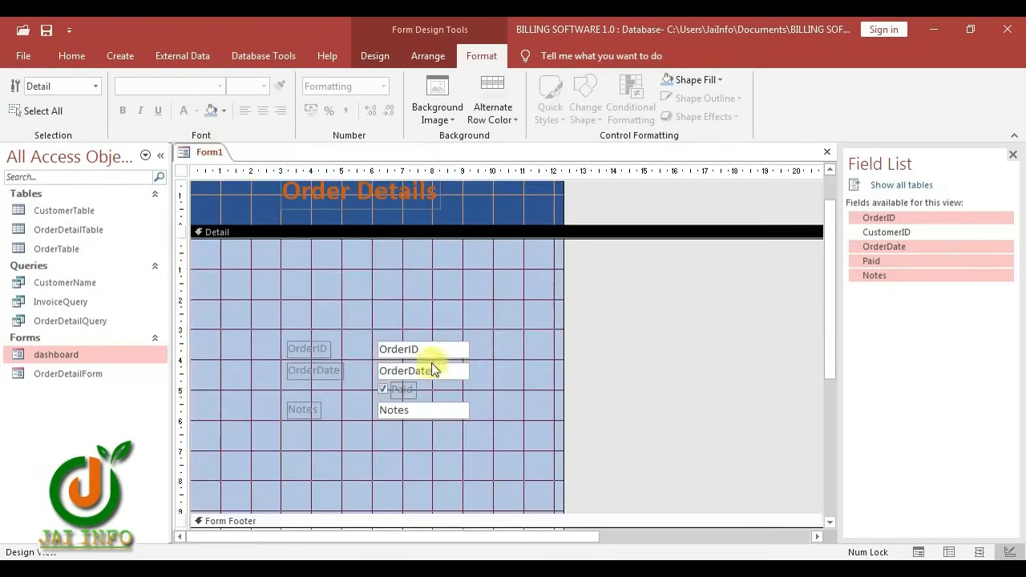
pyautogui.moveTo(325, 316); pyautogui.dragTo(304, 439)
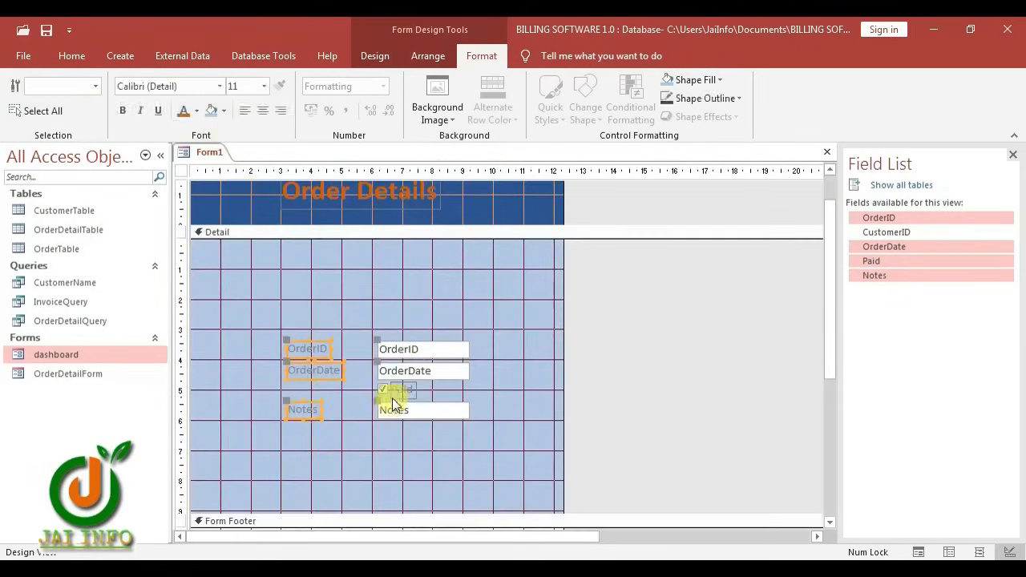
# Make the selected field labels, including Paid, black and bold
pyautogui.keyDown('shift'); pyautogui.click(404, 389); pyautogui.keyUp('shift')
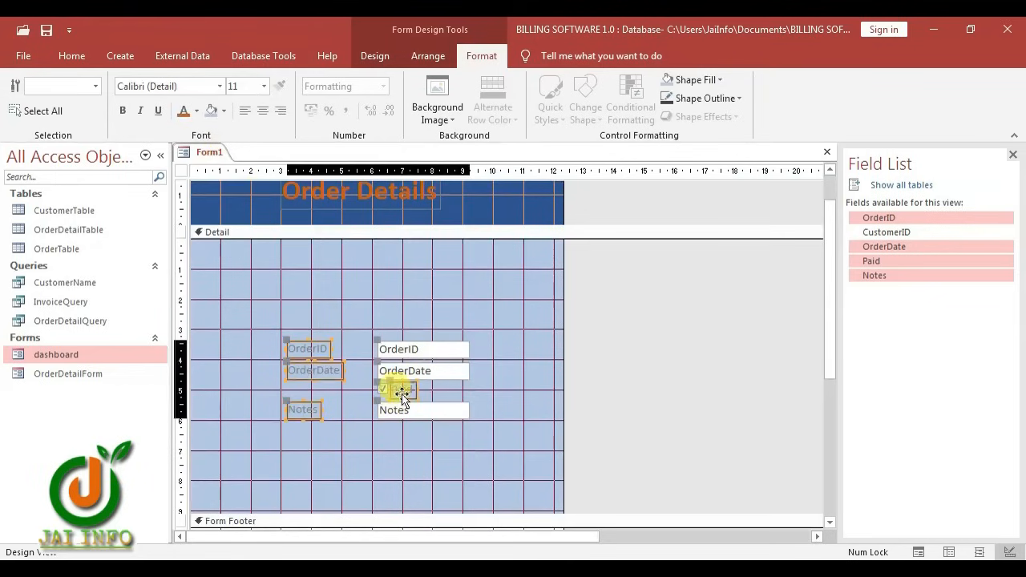
pyautogui.click(190, 111)
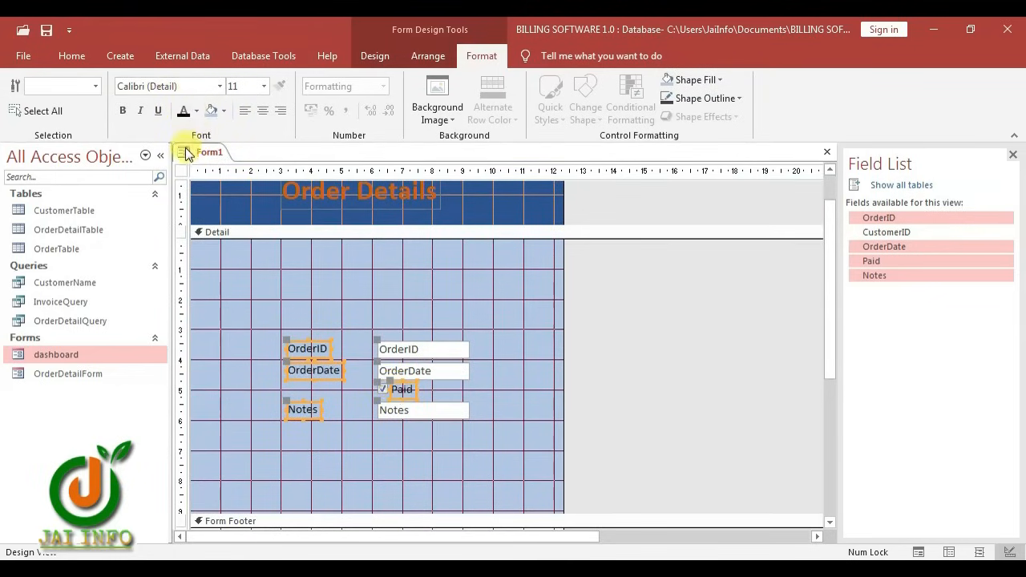
pyautogui.click(122, 111)
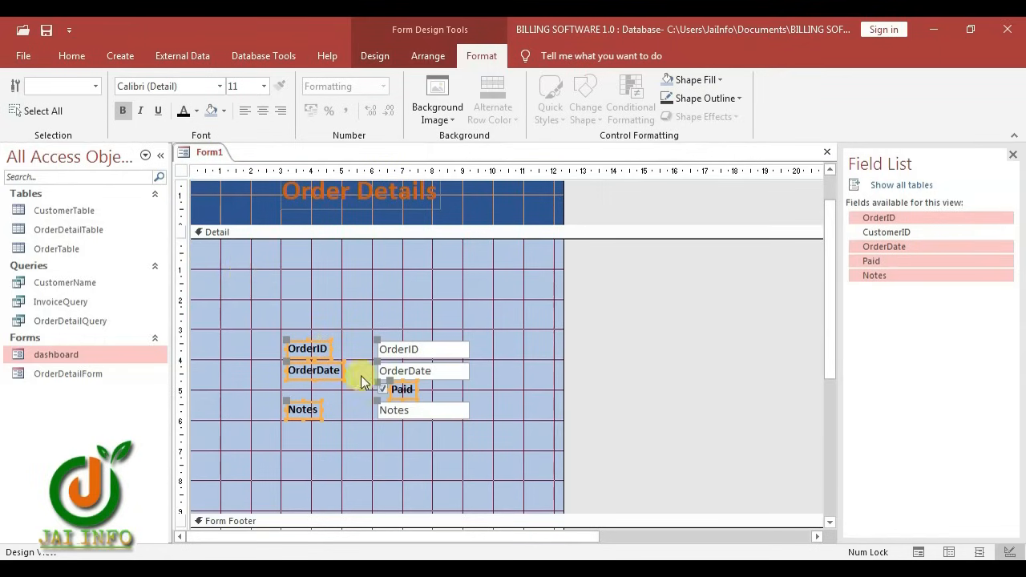
# Move the fields to the top of Detail, delete the Notes label, and place Paid and Notes top right
pyautogui.moveTo(308, 347); pyautogui.dragTo(228, 256)
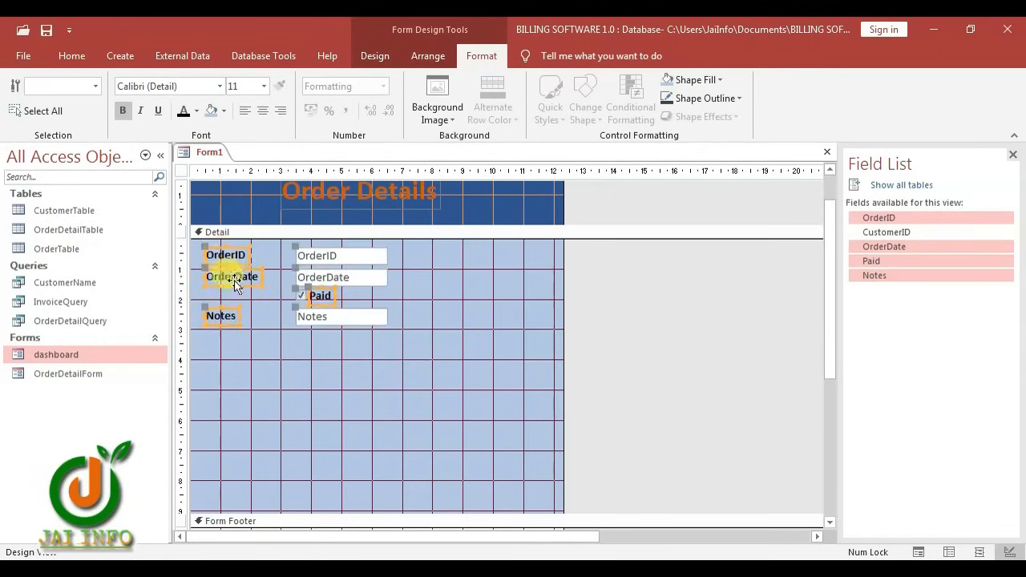
pyautogui.click(270, 369)
pyautogui.click(218, 315)
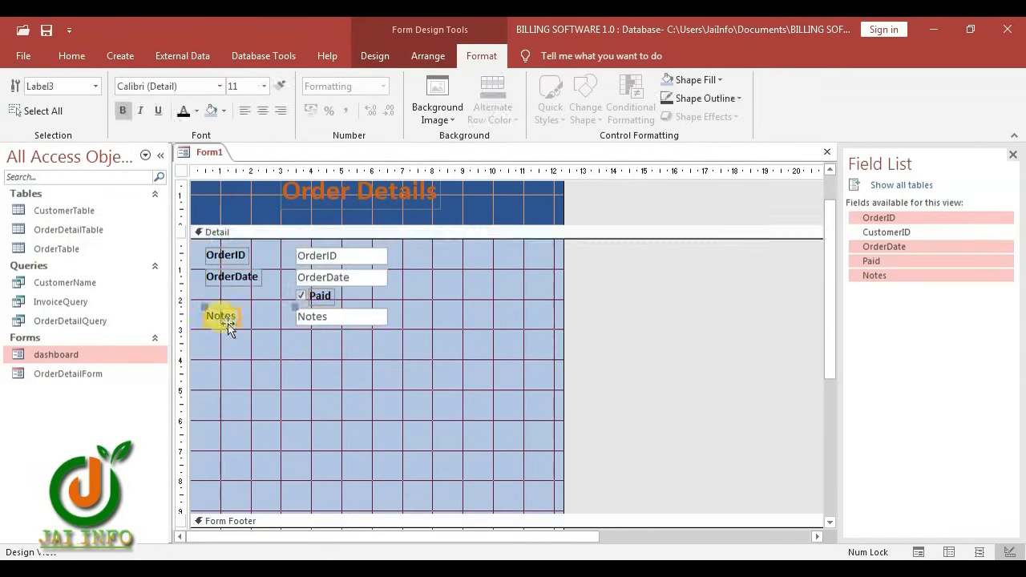
pyautogui.press('Delete')
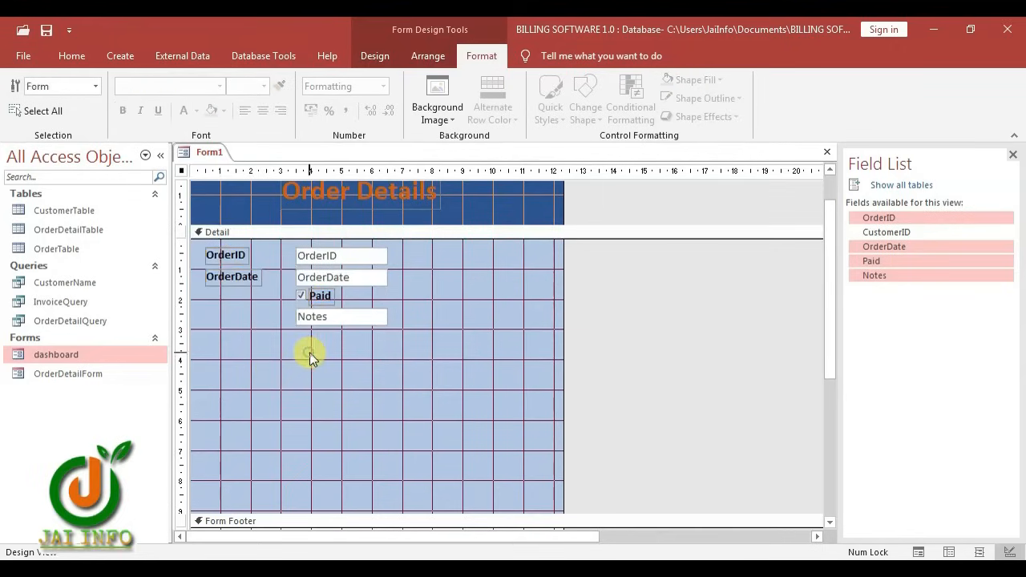
pyautogui.moveTo(310, 353); pyautogui.dragTo(463, 281)
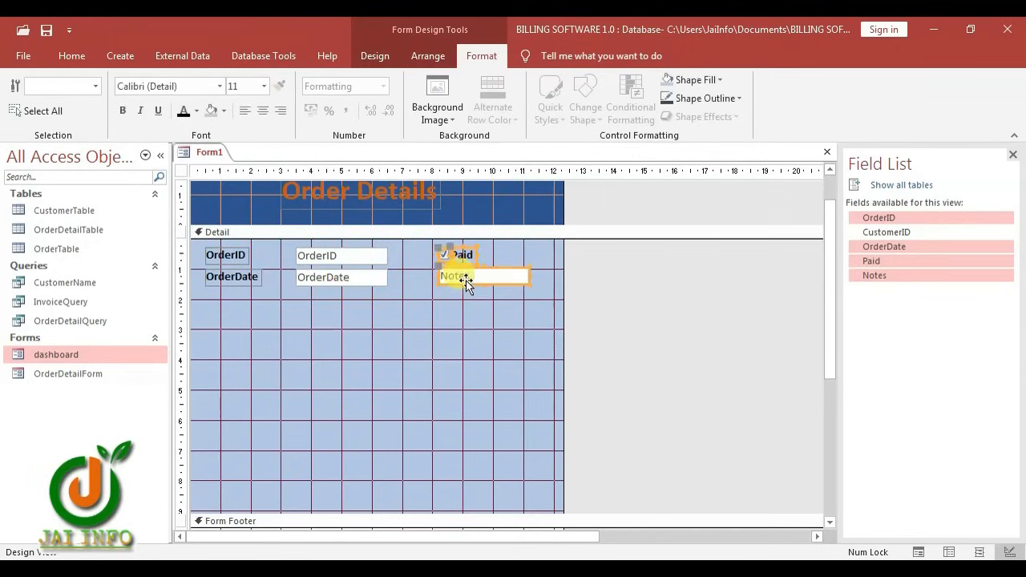
pyautogui.click(427, 316)
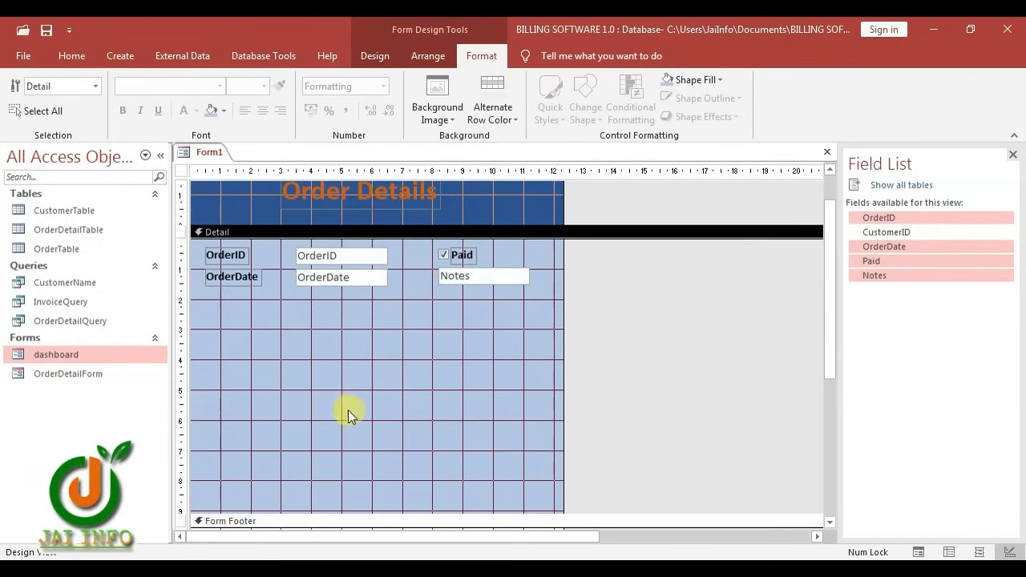
# Draw a combo box below OrderDate sourced from the CustomerName query with CustomerID and AM
pyautogui.click(373, 55)
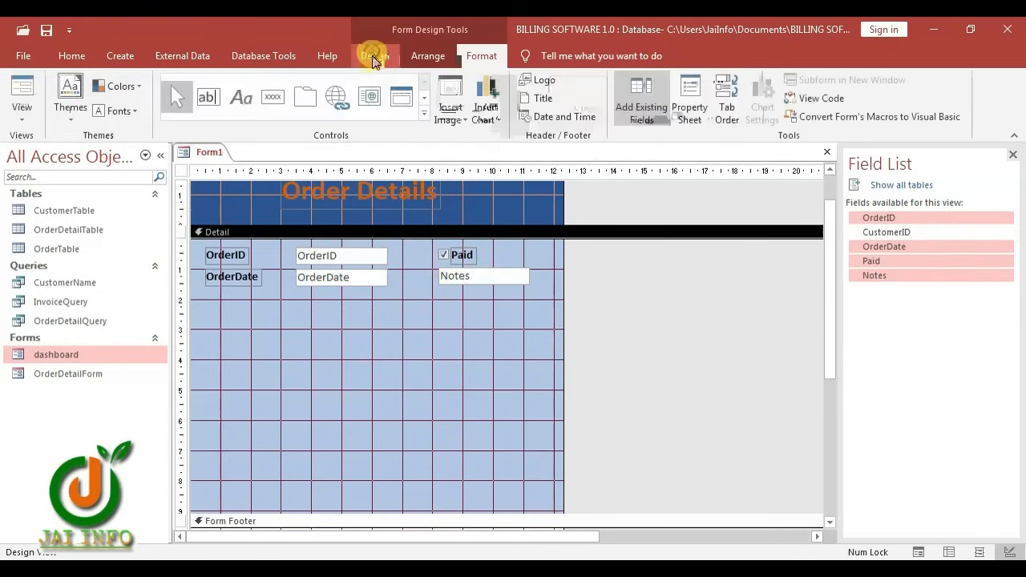
pyautogui.click(425, 113)
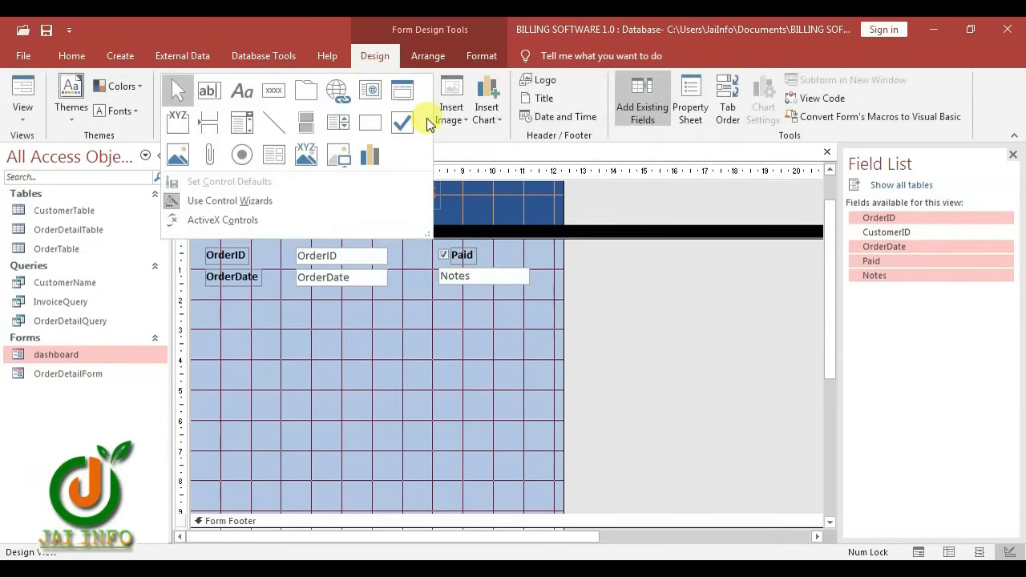
pyautogui.click(242, 137)
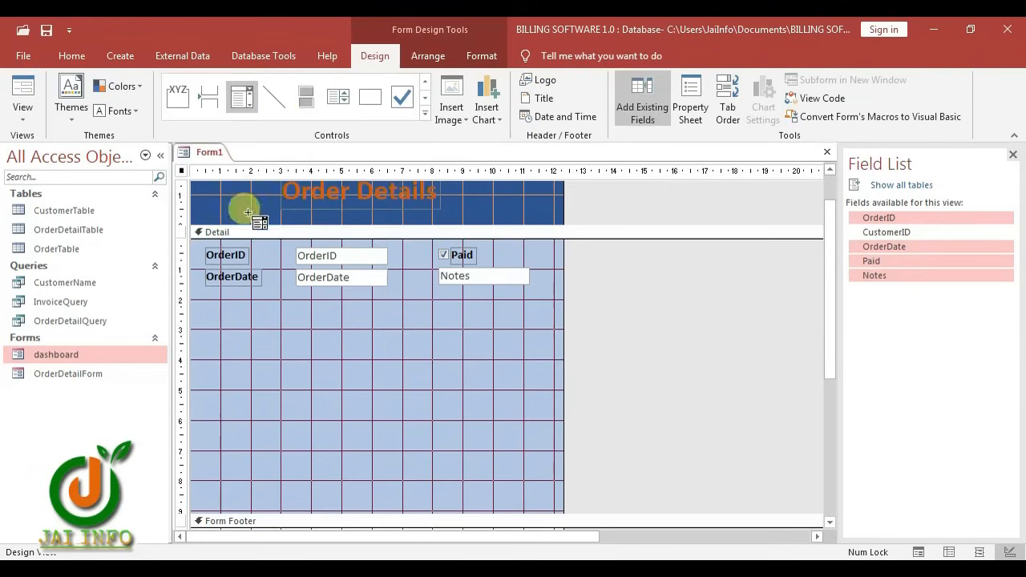
pyautogui.click(264, 315)
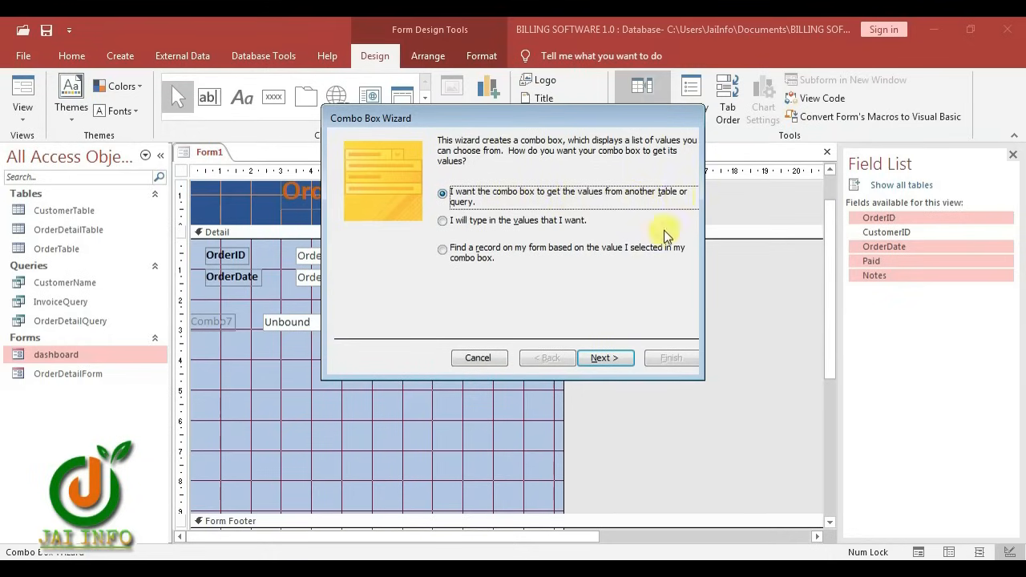
pyautogui.click(607, 359)
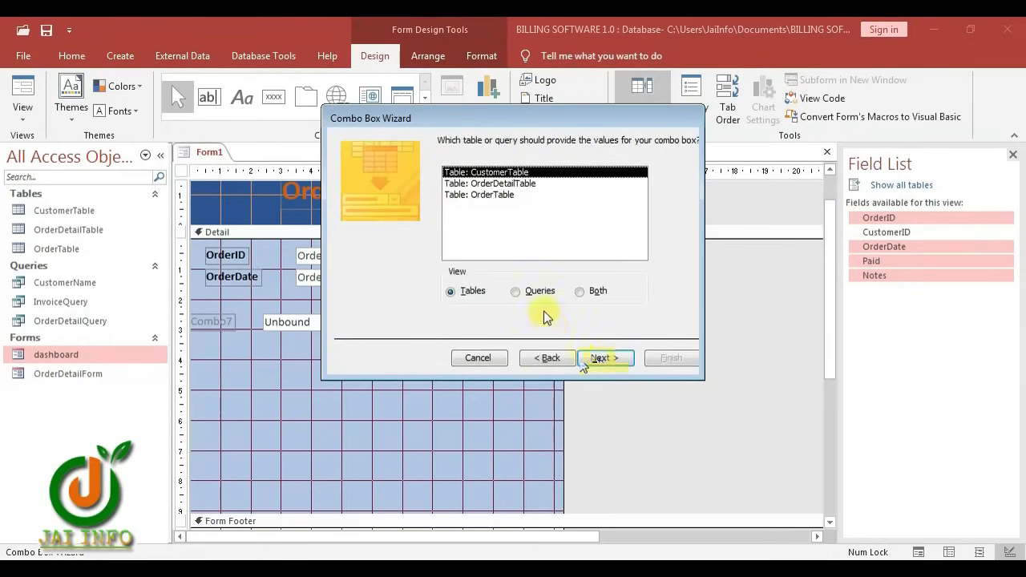
pyautogui.click(525, 292)
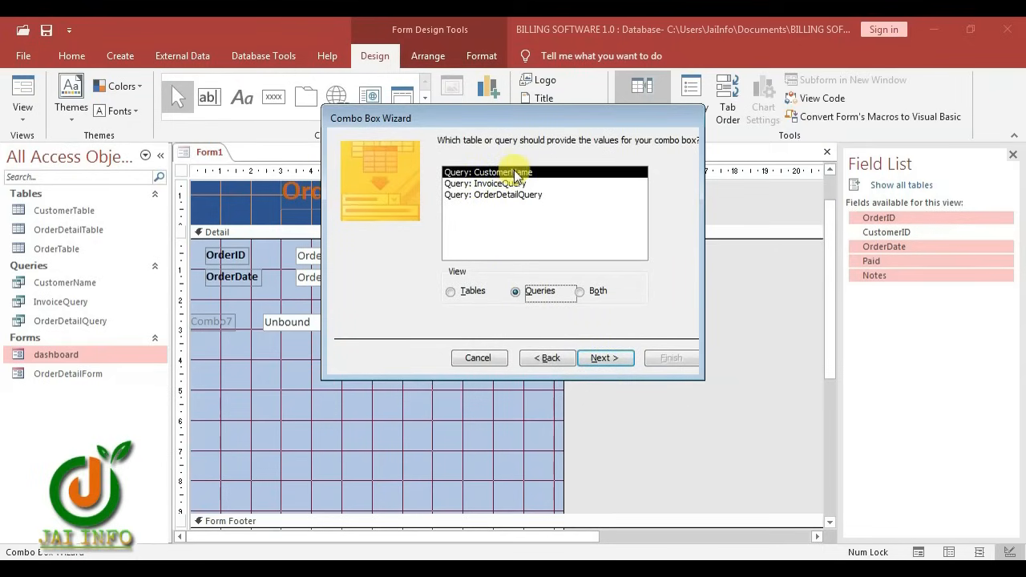
pyautogui.click(602, 357)
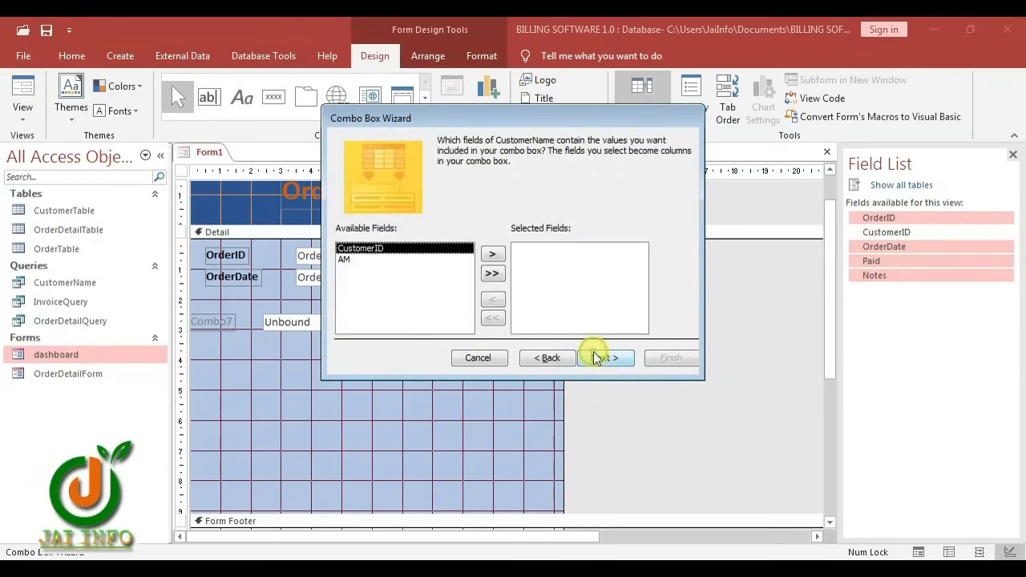
pyautogui.click(491, 273)
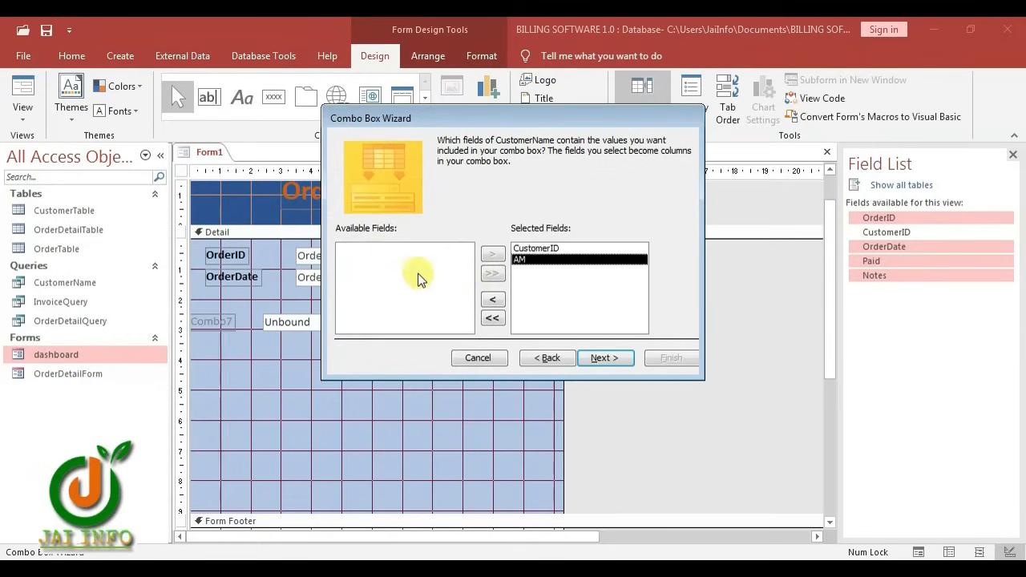
pyautogui.click(607, 358)
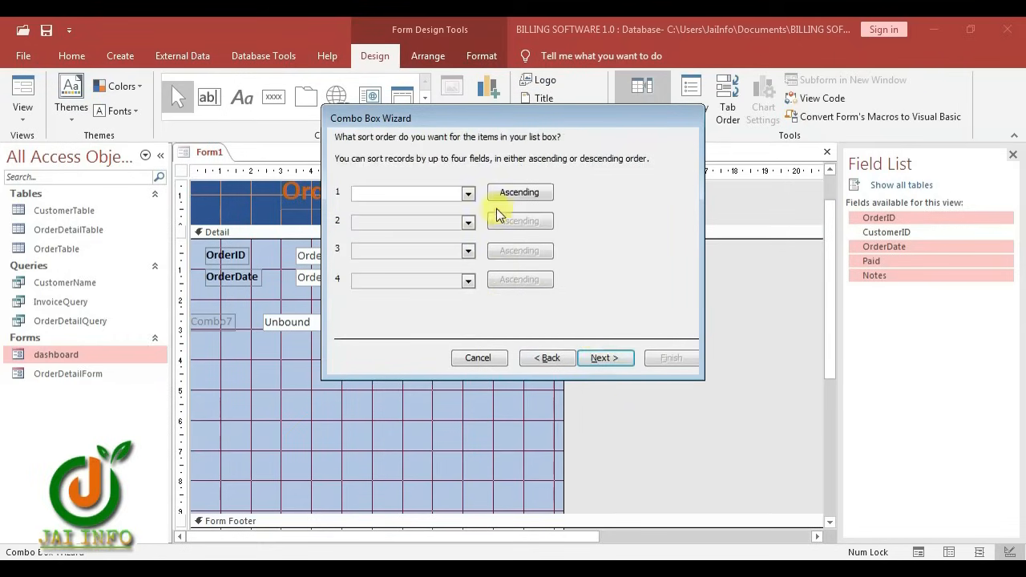
# Sort the list by AM, hide the CustomerID column, store the value in CustomerID, and finish
pyautogui.click(473, 196)
pyautogui.click(375, 228)
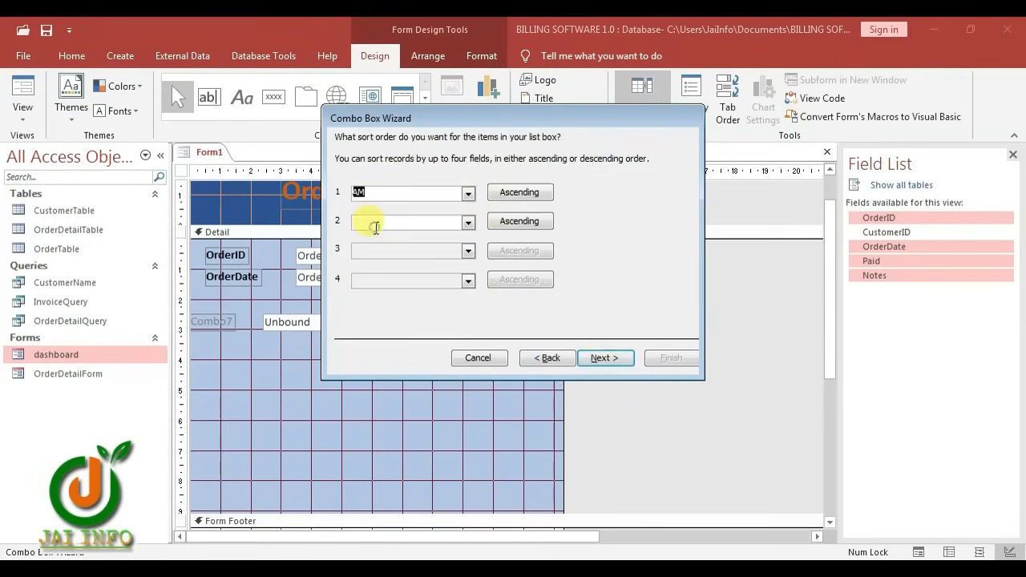
pyautogui.click(615, 356)
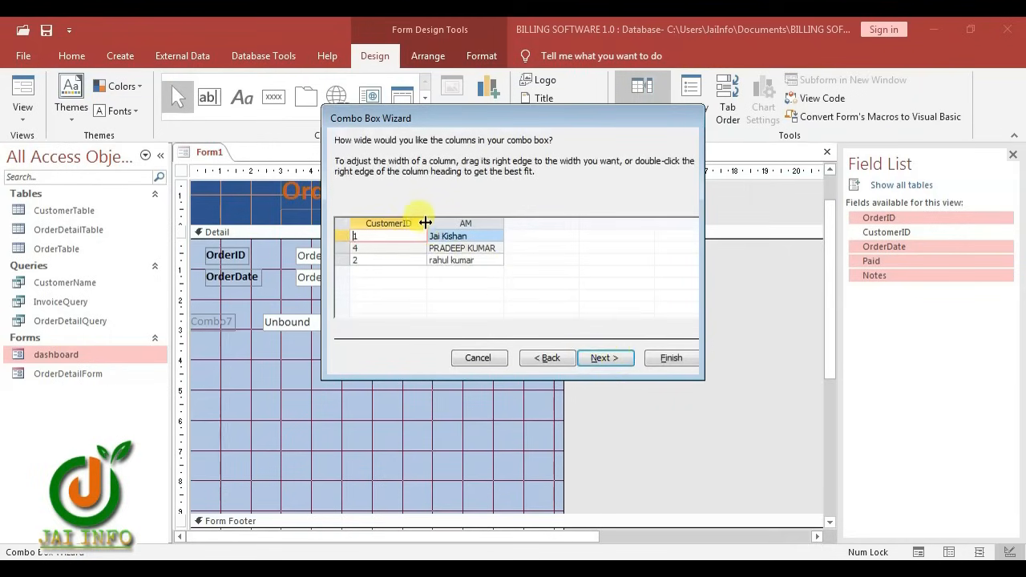
pyautogui.moveTo(426, 223); pyautogui.dragTo(335, 226)
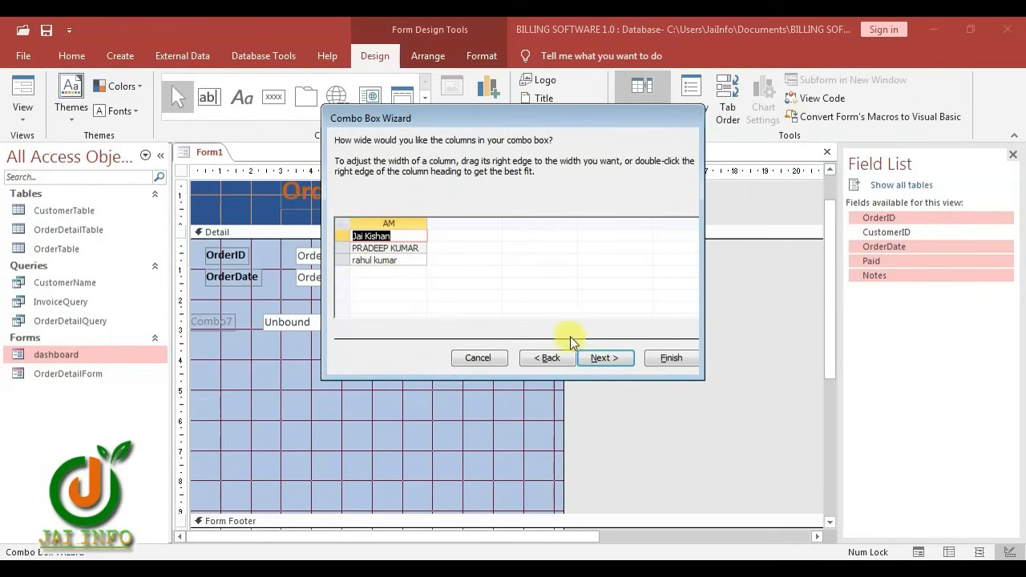
pyautogui.click(606, 360)
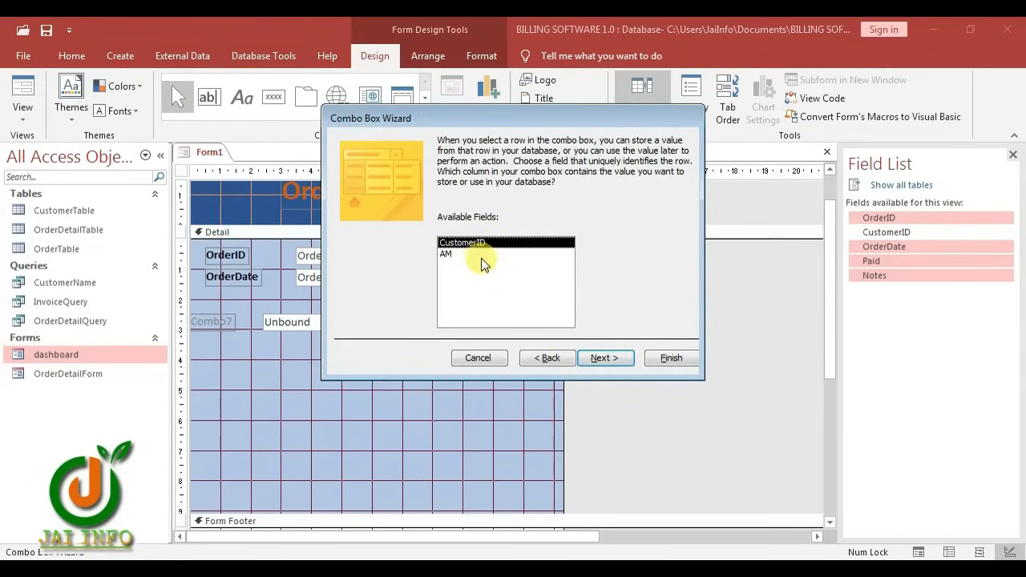
pyautogui.click(608, 359)
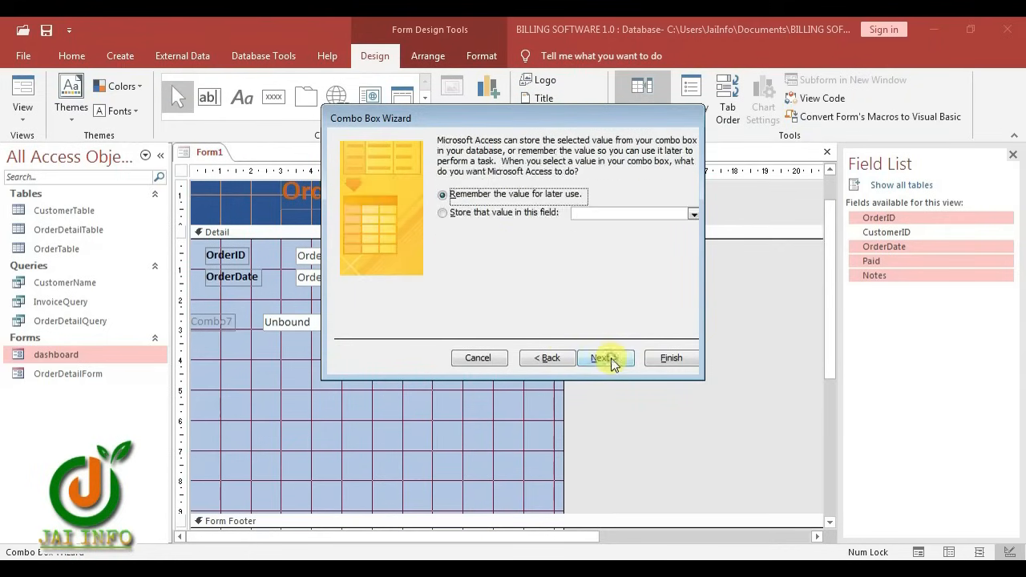
pyautogui.click(440, 214)
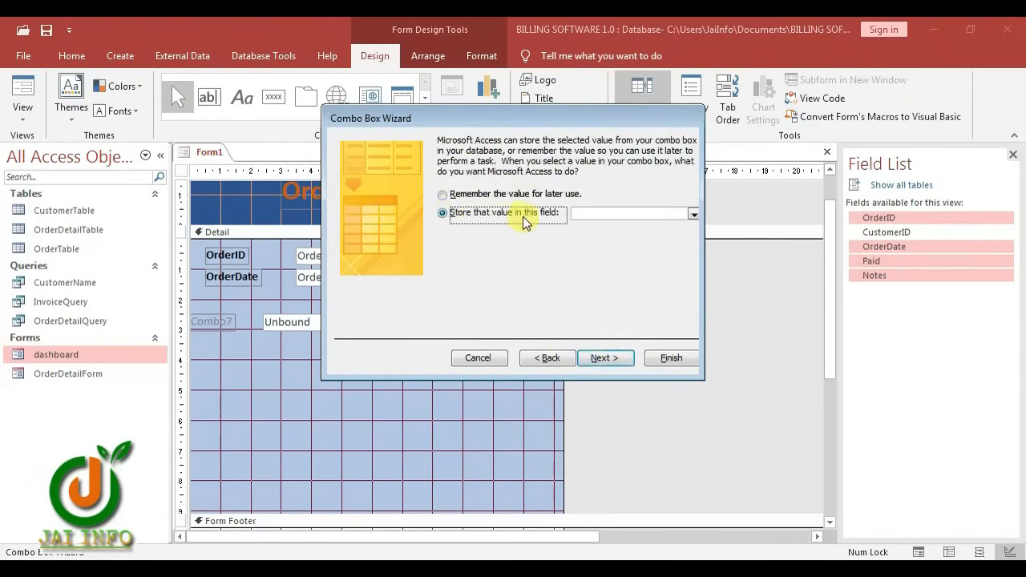
pyautogui.click(695, 214)
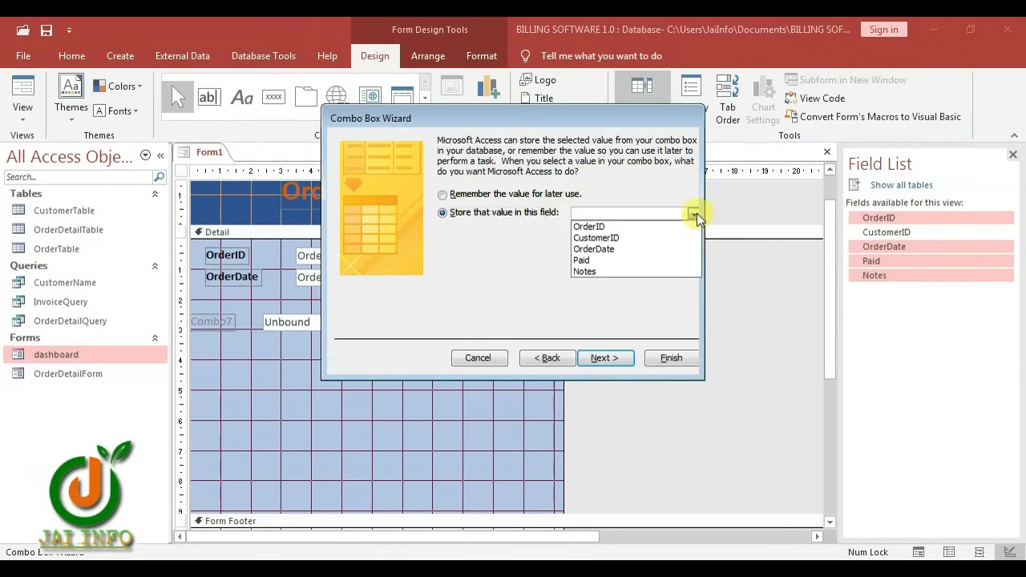
pyautogui.click(597, 238)
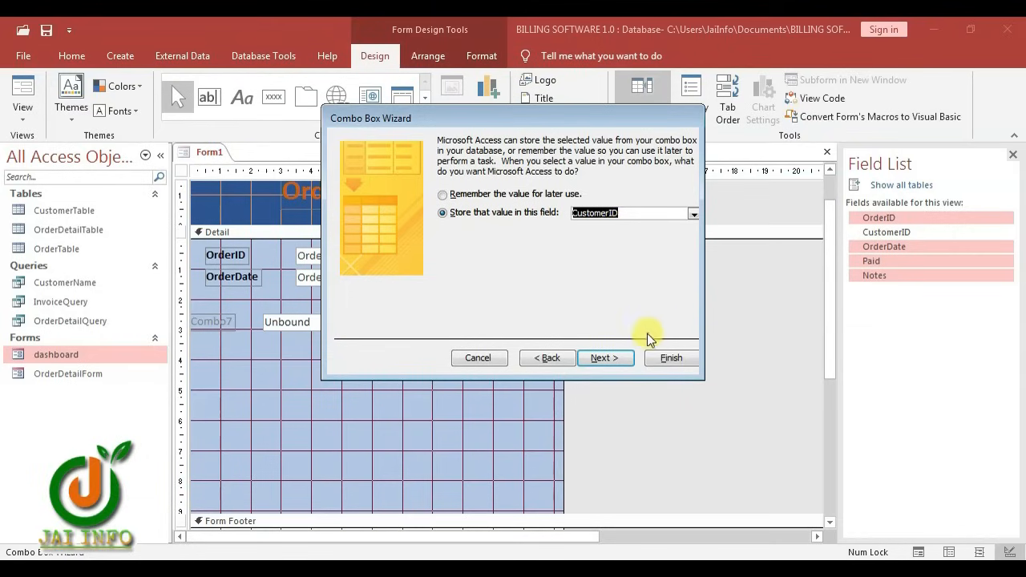
pyautogui.click(618, 359)
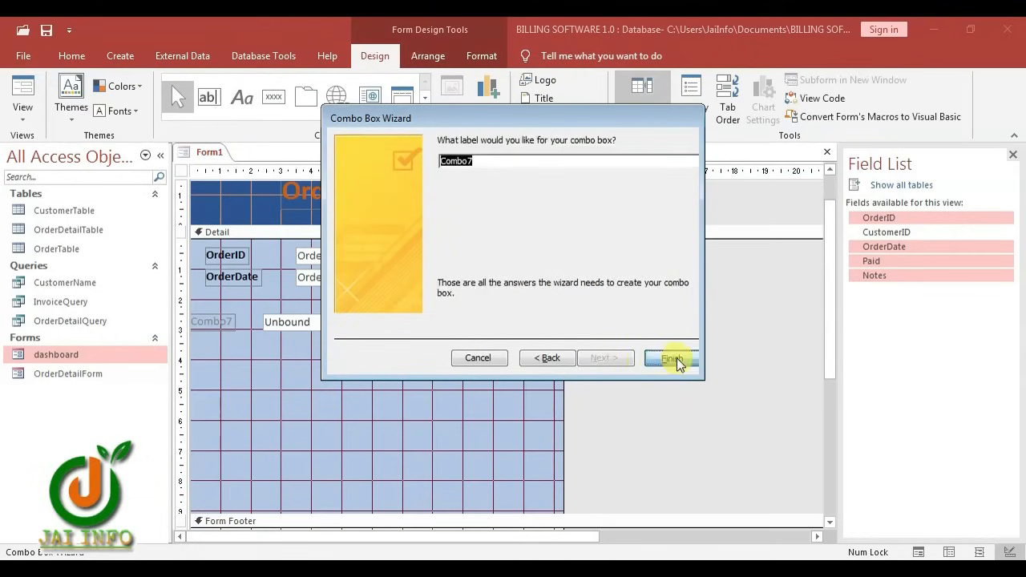
pyautogui.click(674, 360)
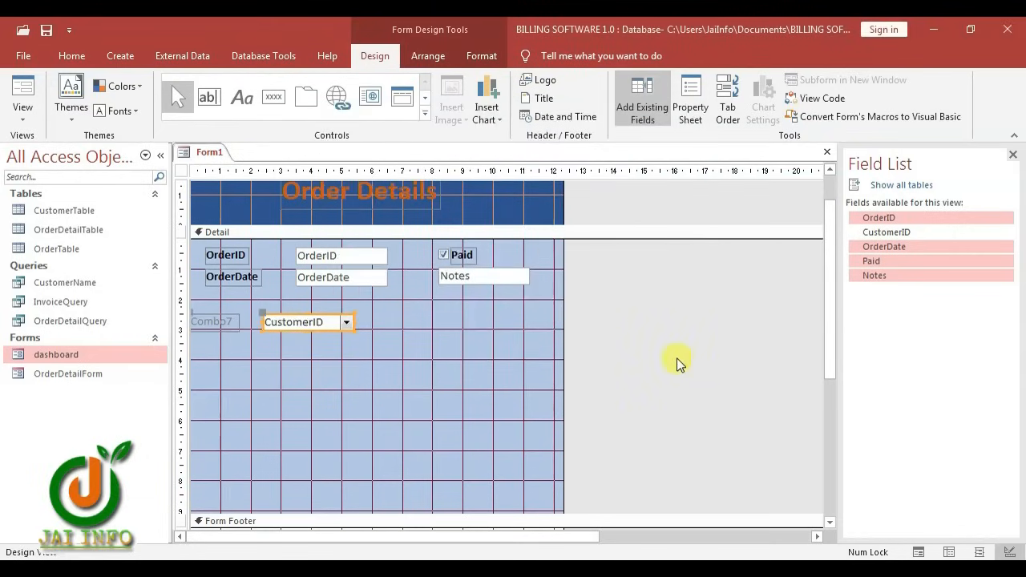
# Rename the Combo7 label to 'Customer Name' and the OrderID label to 'Order ID'
pyautogui.click(227, 322)
pyautogui.doubleClick(233, 321)
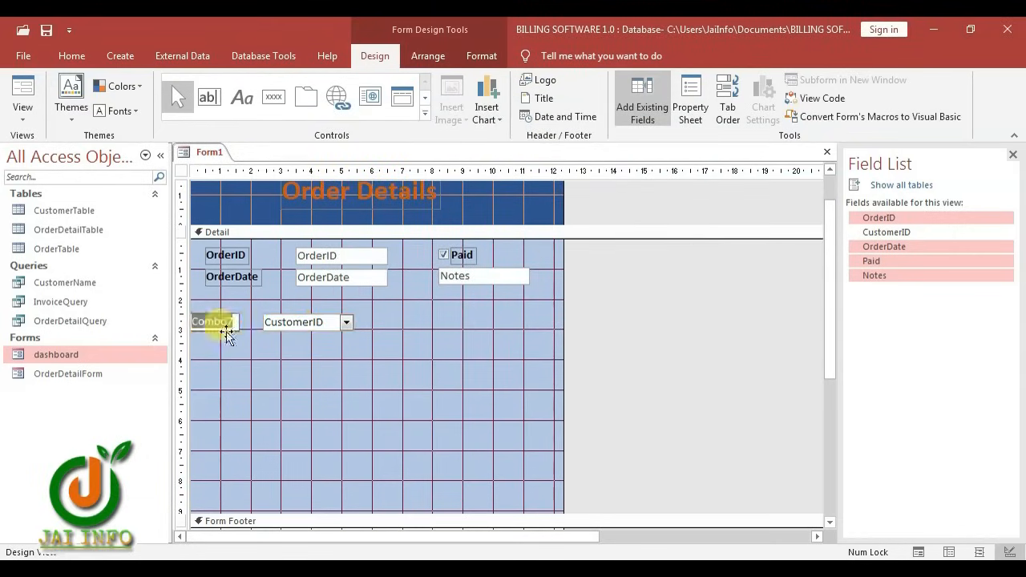
pyautogui.write('C')
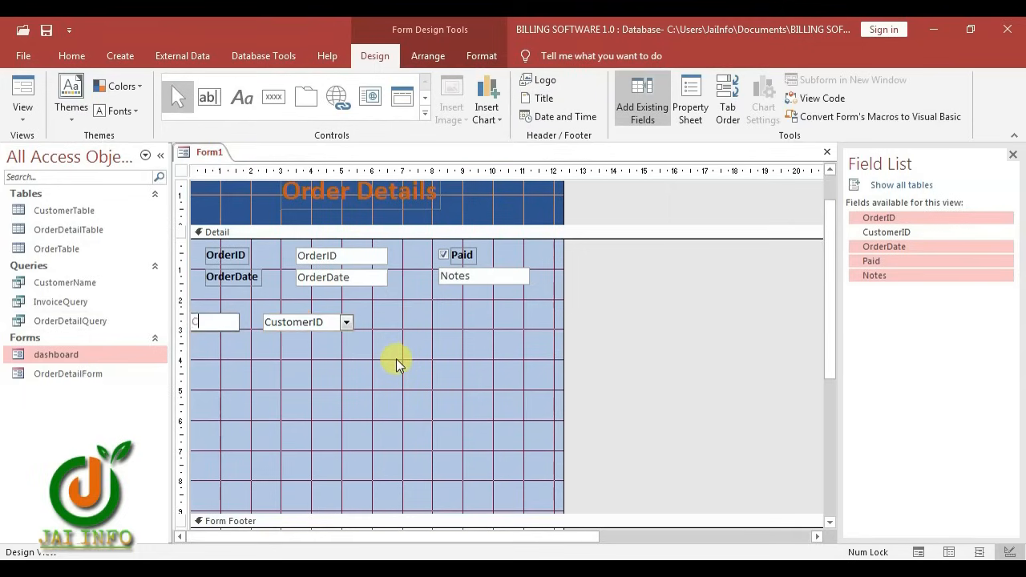
pyautogui.write('ustomer Name')
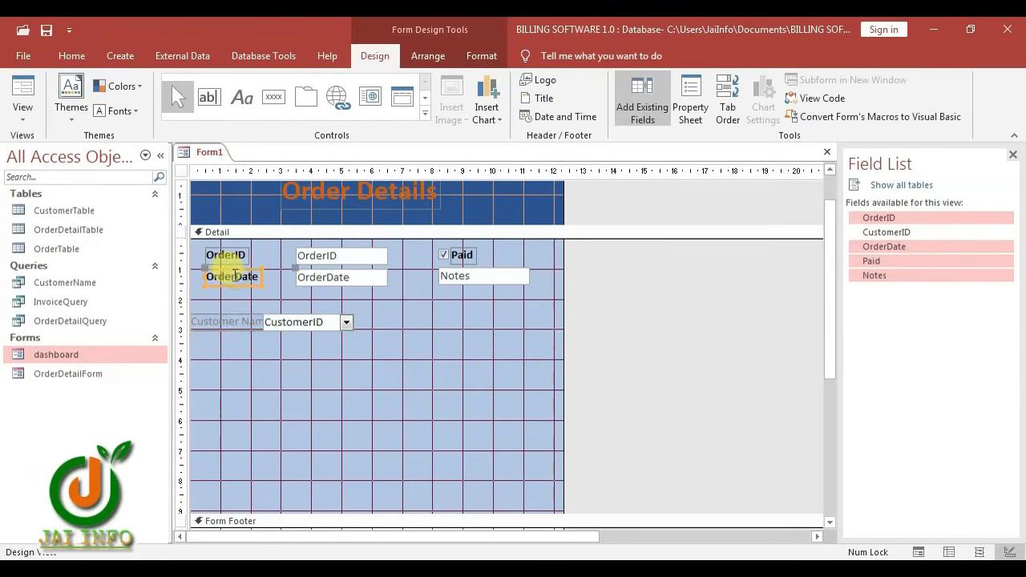
pyautogui.click(236, 277)
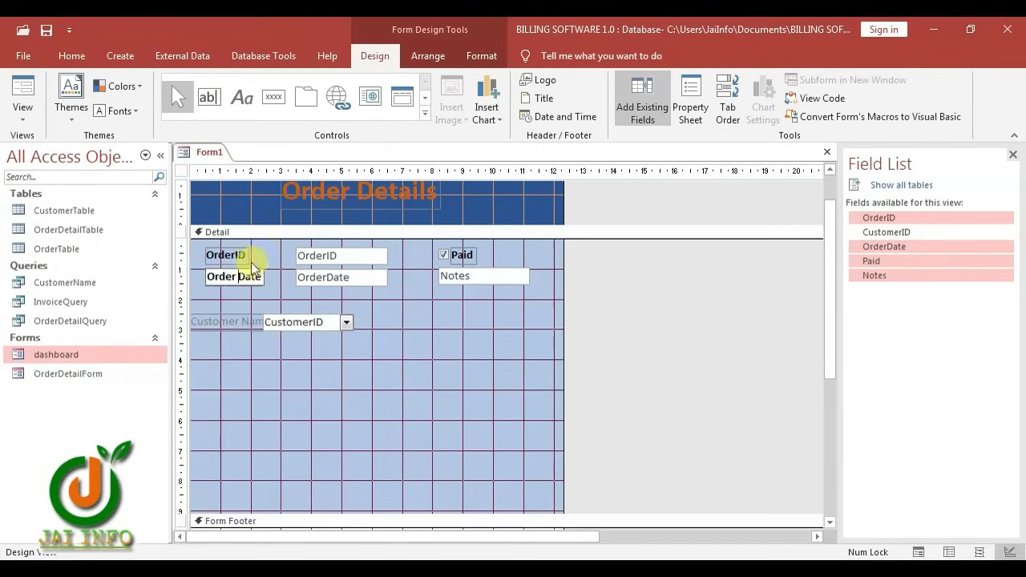
pyautogui.click(235, 256)
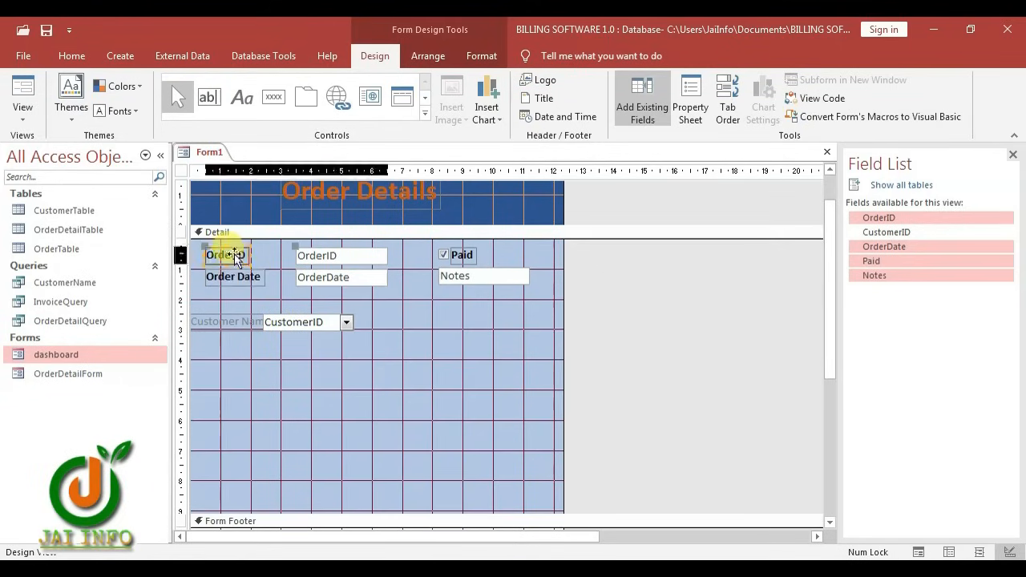
pyautogui.click(235, 256)
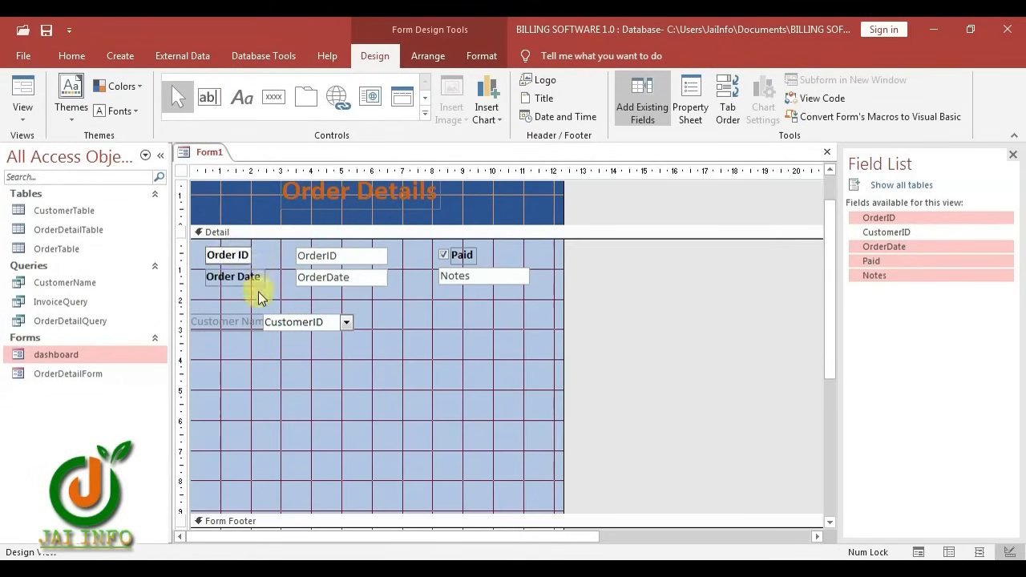
# Copy the Order Date label's formatting to Customer Name and move it under Order Date
pyautogui.click(229, 323)
pyautogui.click(245, 281)
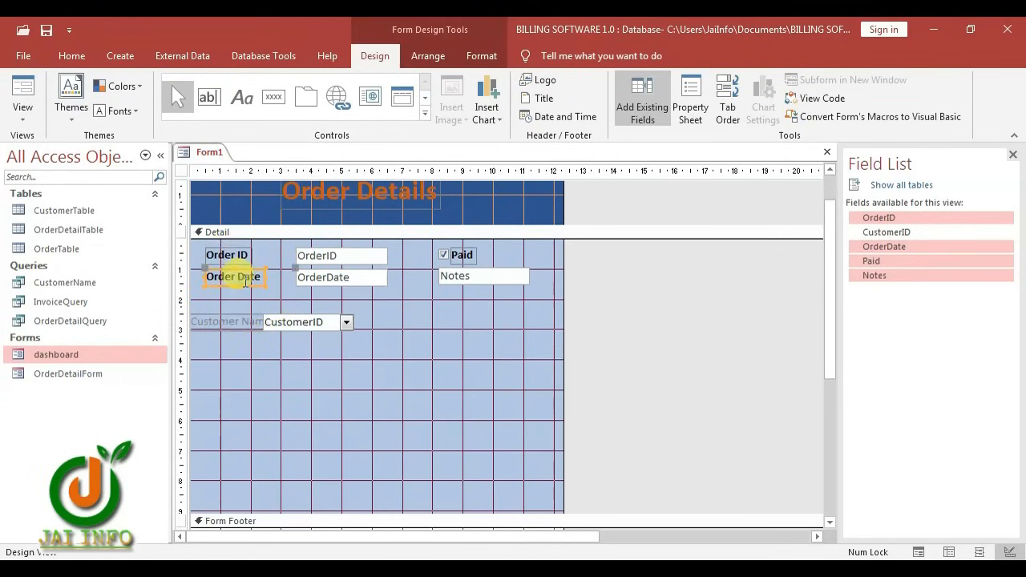
pyautogui.click(466, 54)
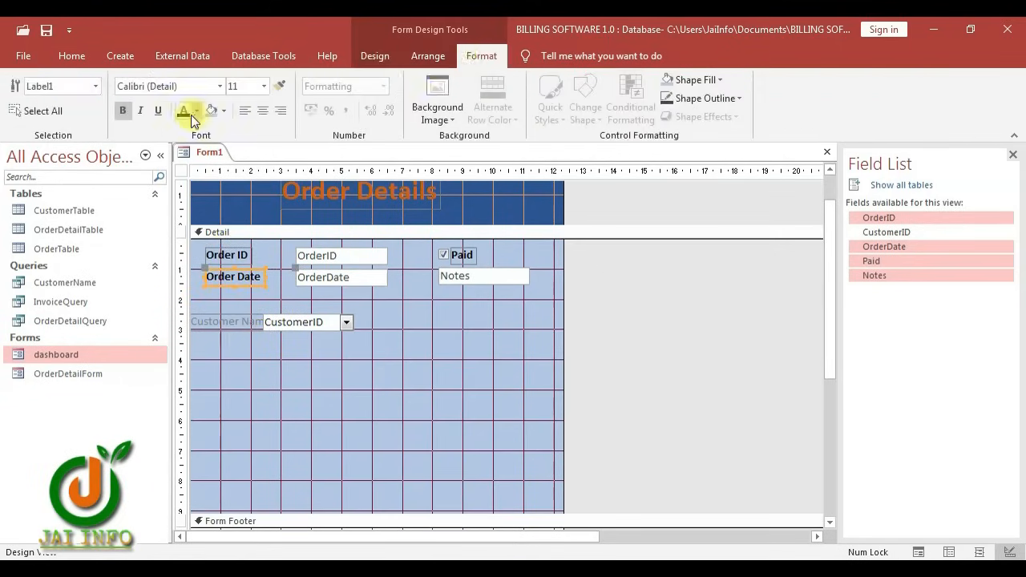
pyautogui.click(280, 86)
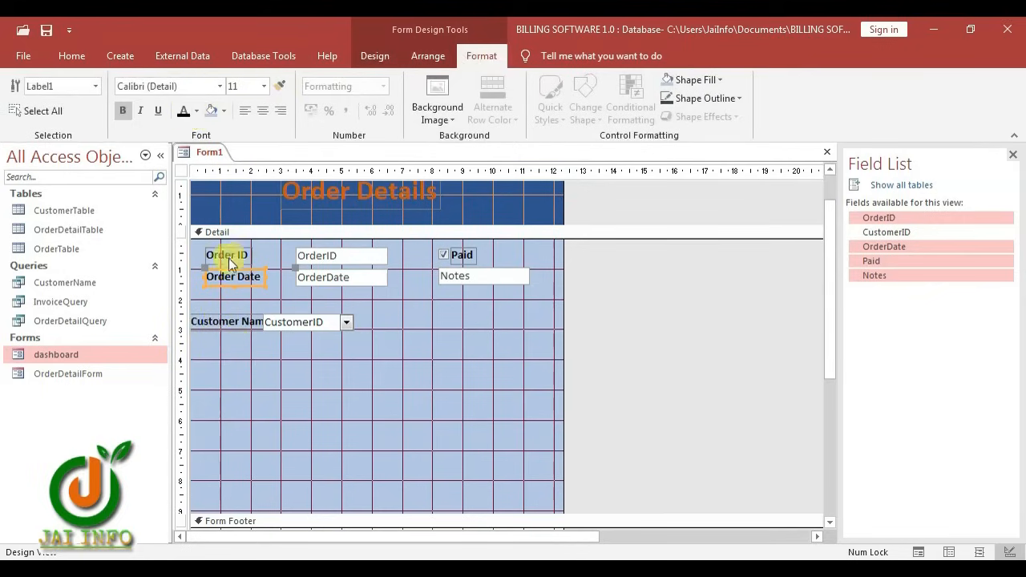
pyautogui.click(331, 368)
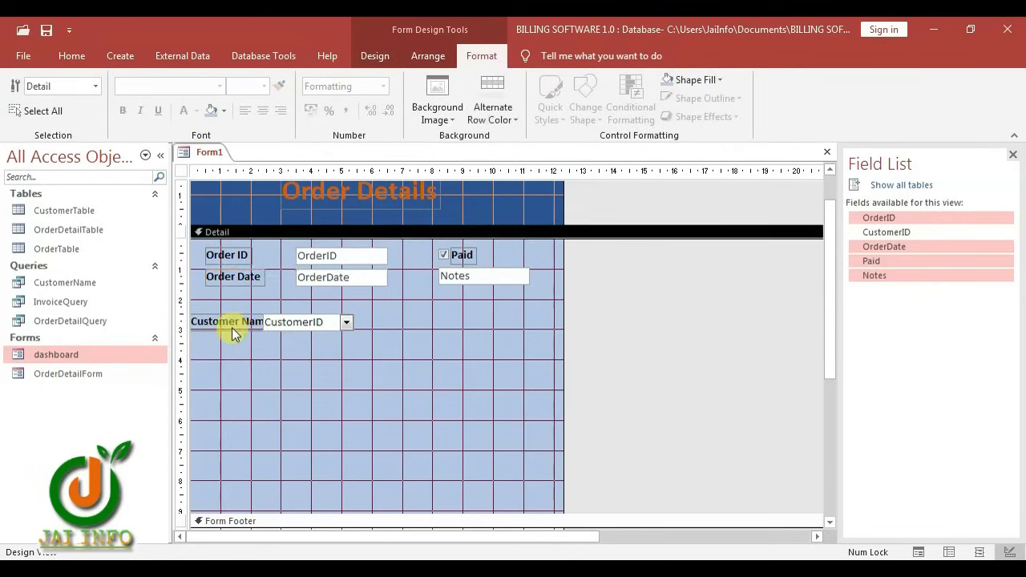
pyautogui.moveTo(232, 327); pyautogui.dragTo(299, 294)
# Align the combo box, widen the field boxes, enlarge Notes, and shift Paid right
pyautogui.click(342, 303)
pyautogui.click(344, 343)
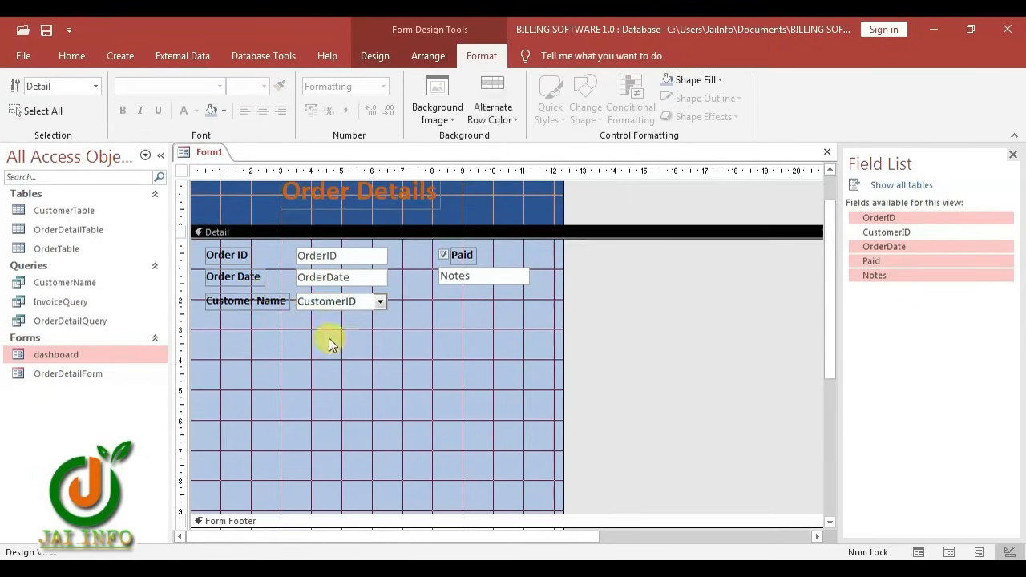
pyautogui.moveTo(373, 328); pyautogui.dragTo(415, 255)
pyautogui.click(501, 277)
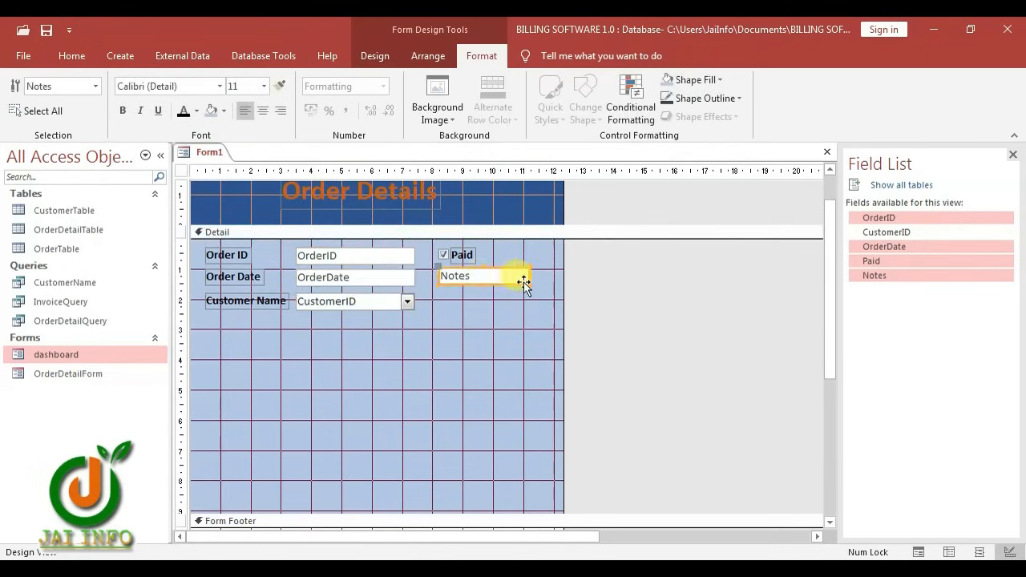
pyautogui.moveTo(529, 284); pyautogui.dragTo(542, 308)
pyautogui.click(493, 254)
pyautogui.moveTo(466, 255); pyautogui.dragTo(487, 254)
pyautogui.moveTo(565, 280); pyautogui.dragTo(675, 280)
# Widen the Notes box, move the Paid label further right, and fill Notes light yellow
pyautogui.click(529, 288)
pyautogui.moveTo(542, 307); pyautogui.dragTo(573, 308)
pyautogui.moveTo(488, 255); pyautogui.dragTo(502, 256)
pyautogui.click(480, 290)
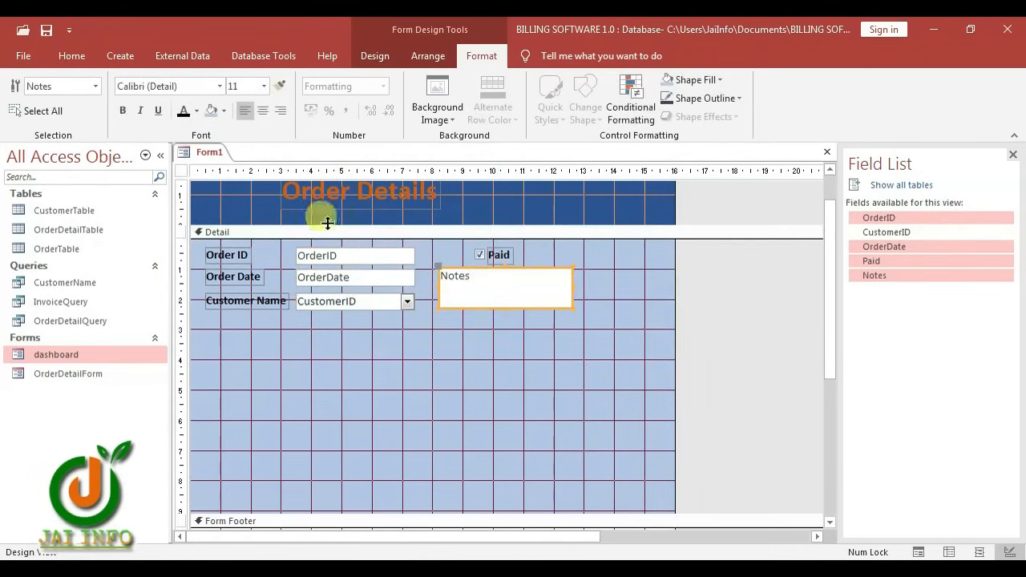
pyautogui.click(223, 112)
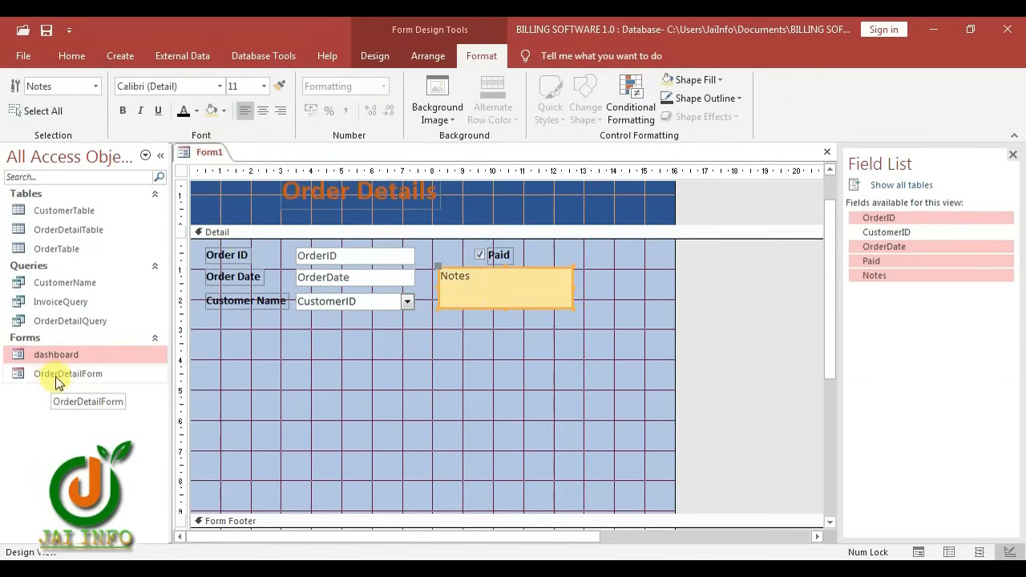
# Drop OrderDetailForm in as a subform, delete its caption, move it left, and stretch it to show TOTAL AMOUNT
pyautogui.moveTo(40, 378); pyautogui.dragTo(259, 337)
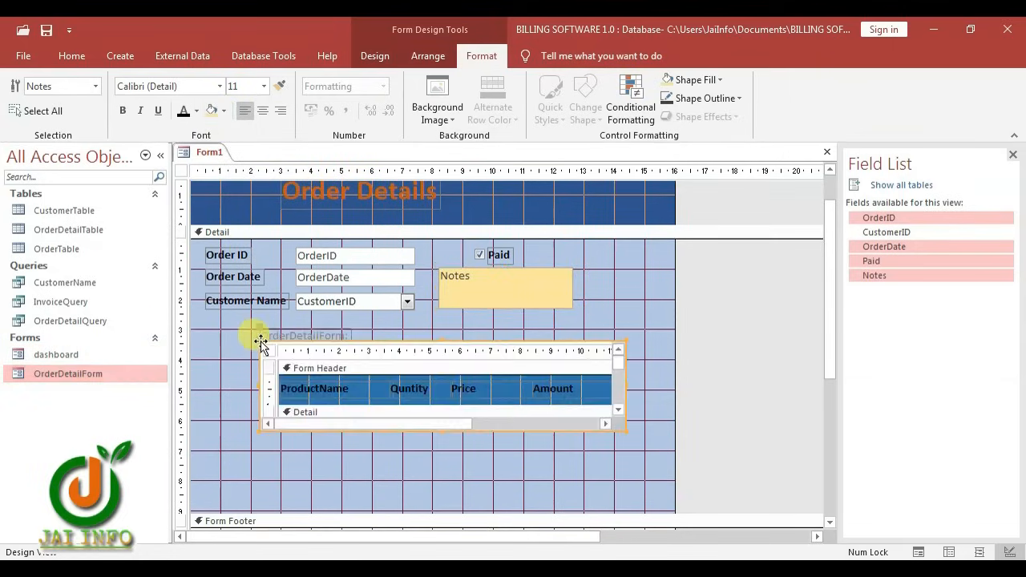
pyautogui.click(326, 335)
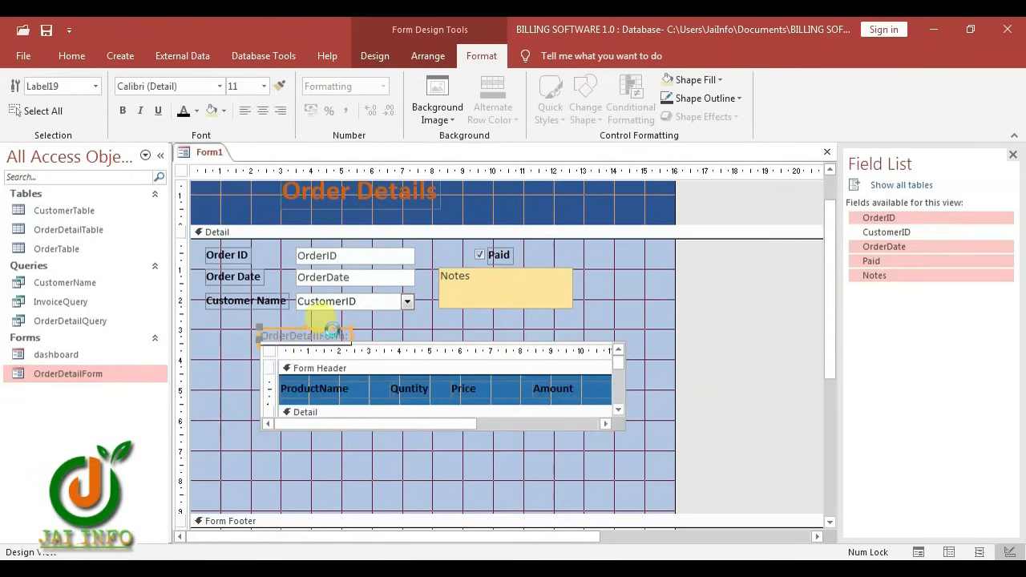
pyautogui.press('Delete')
pyautogui.moveTo(324, 349); pyautogui.dragTo(266, 337)
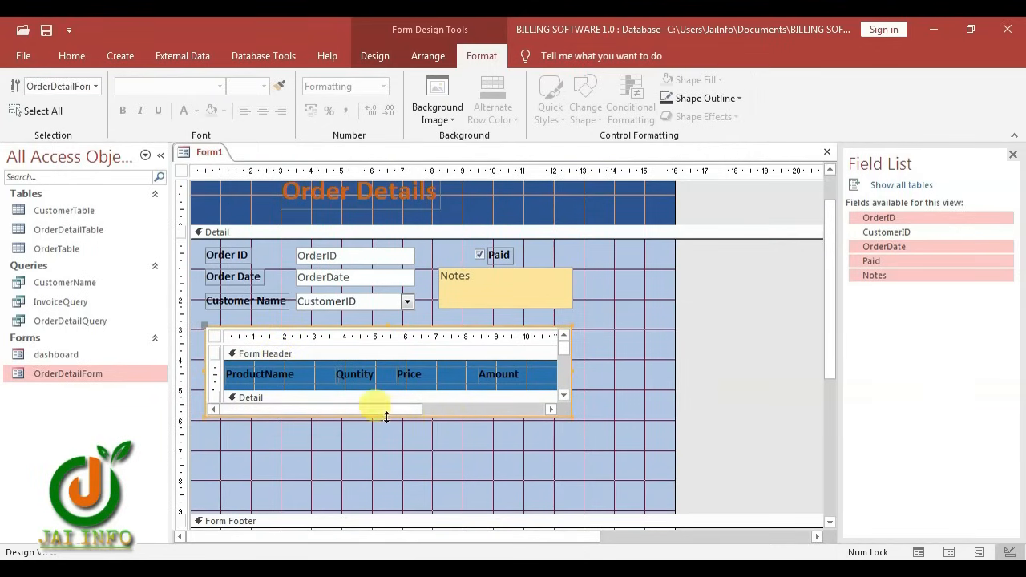
pyautogui.moveTo(387, 416); pyautogui.dragTo(387, 469)
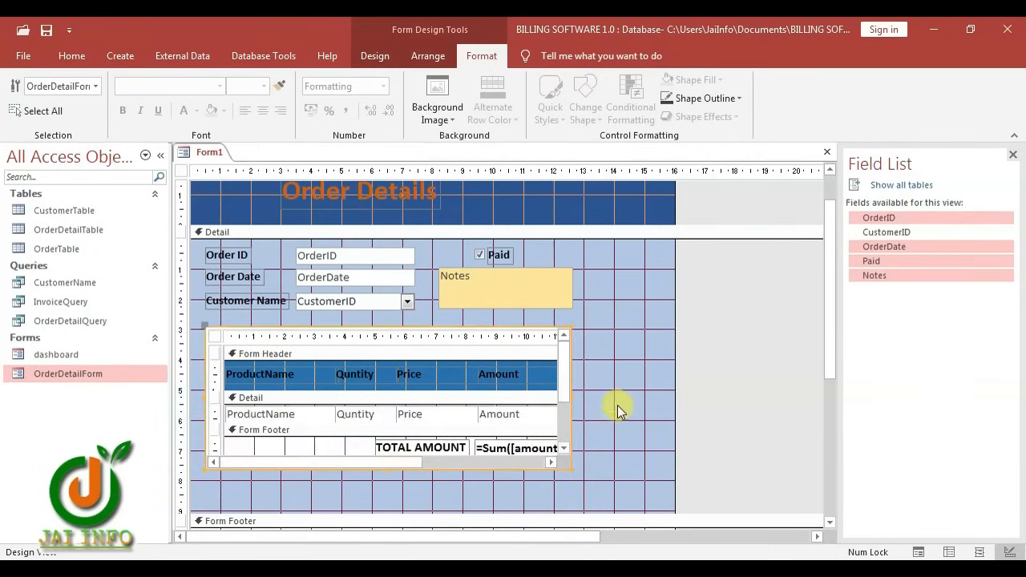
pyautogui.moveTo(676, 378); pyautogui.dragTo(690, 377)
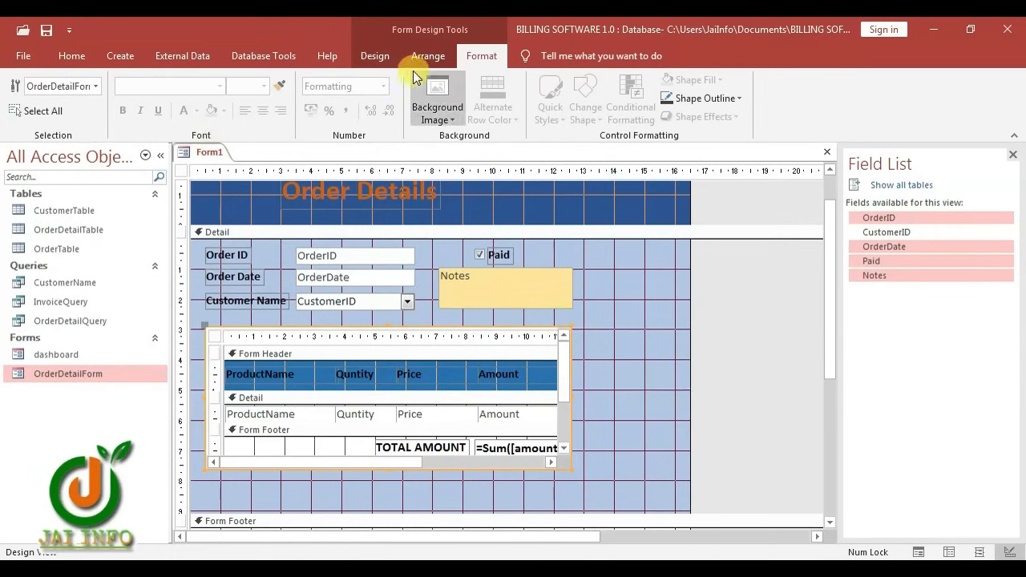
# Add a Go To First Record navigation button beside the Notes box
pyautogui.click(374, 58)
pyautogui.click(271, 98)
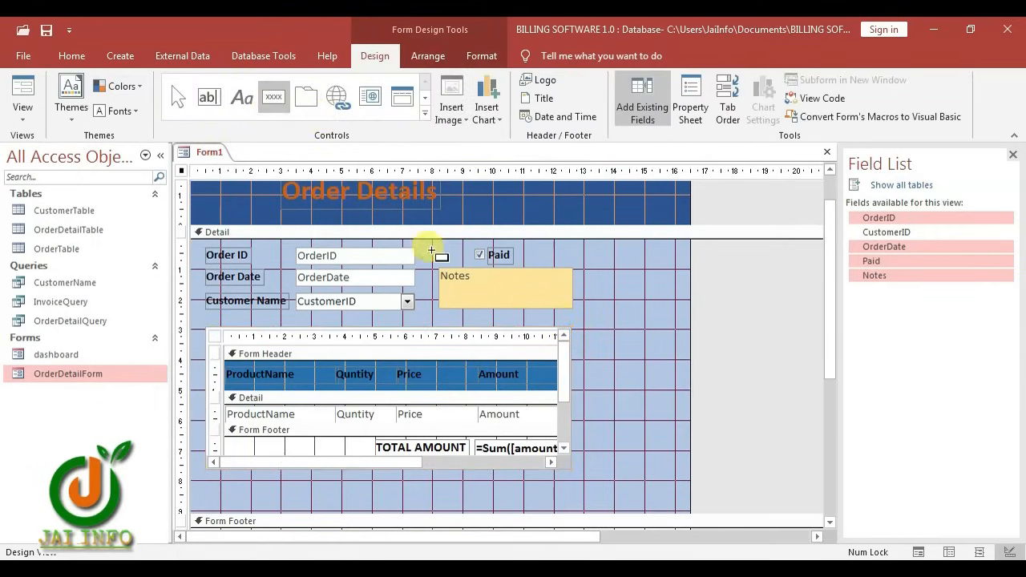
pyautogui.click(594, 271)
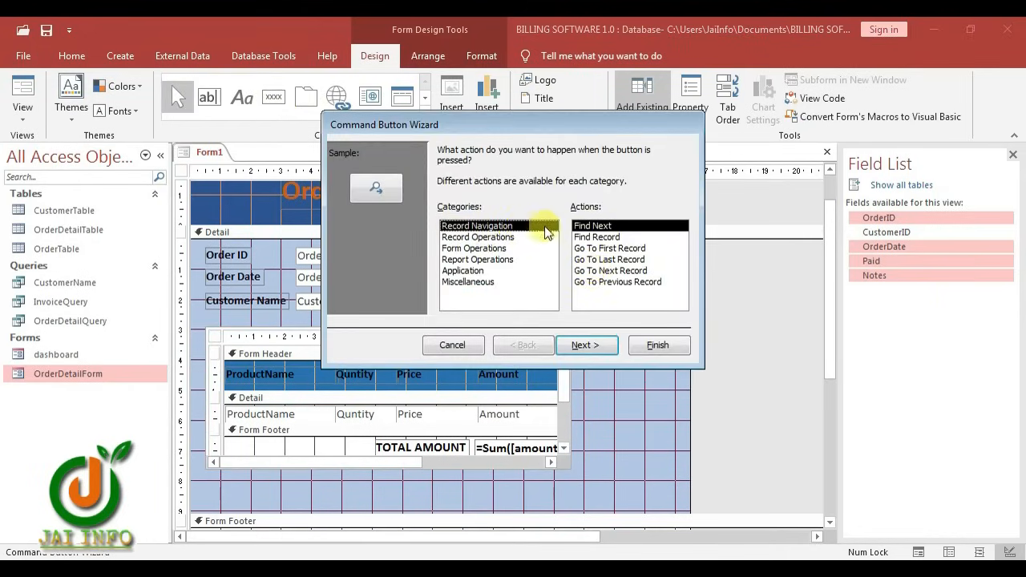
pyautogui.click(617, 249)
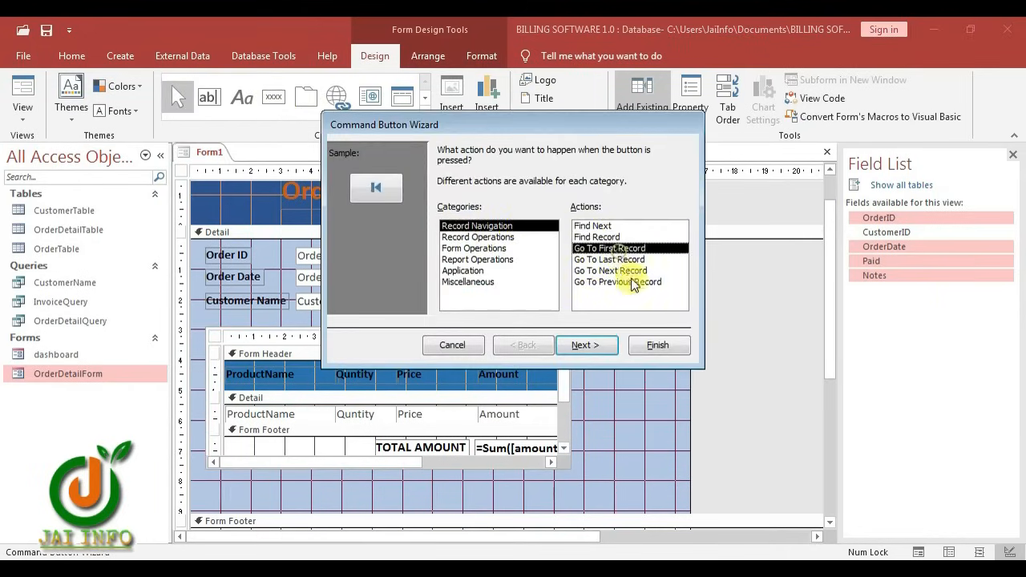
pyautogui.click(658, 345)
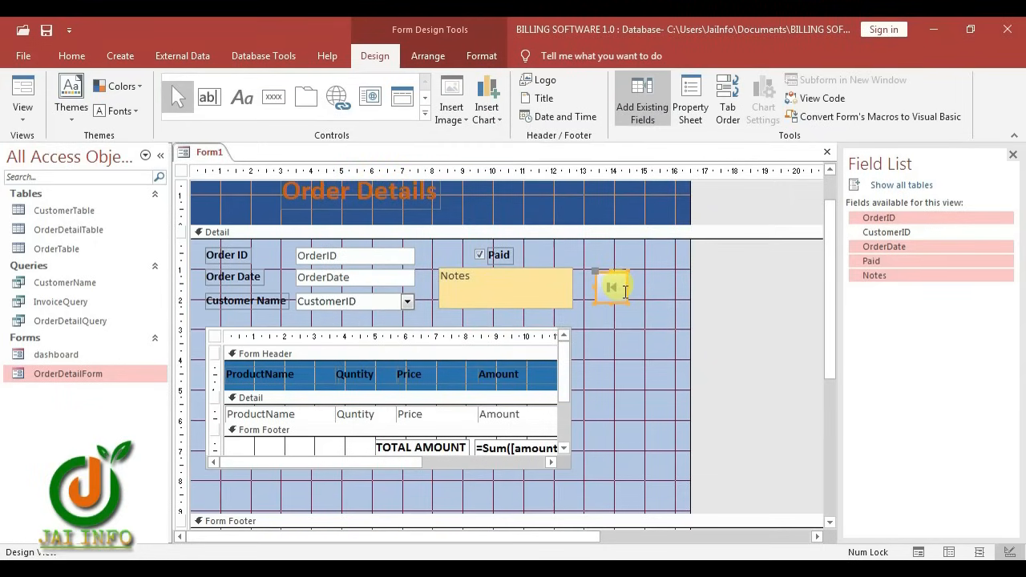
# Add a Go To Last Record button beside it, keeping the arrow picture
pyautogui.click(273, 97)
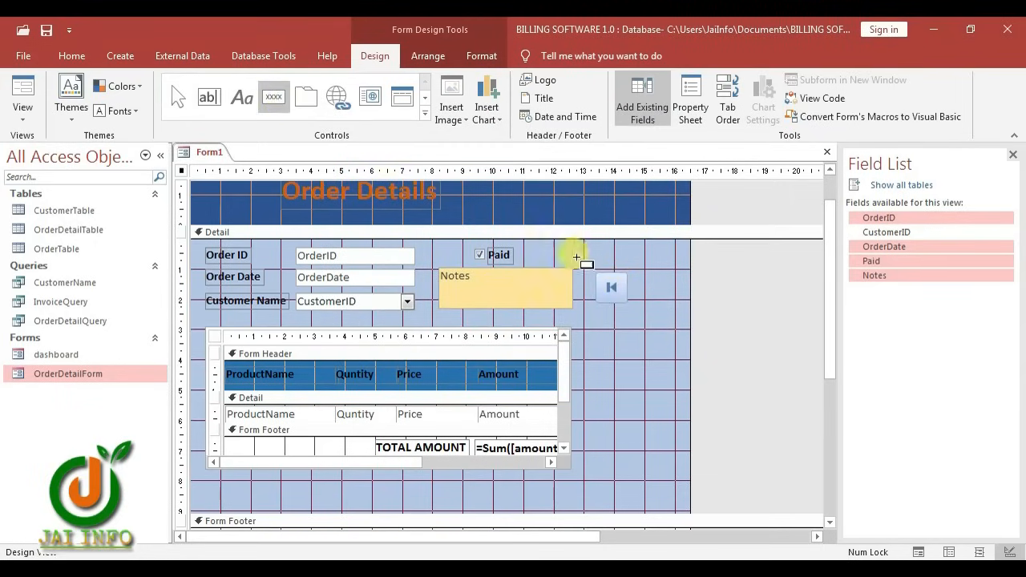
pyautogui.click(635, 274)
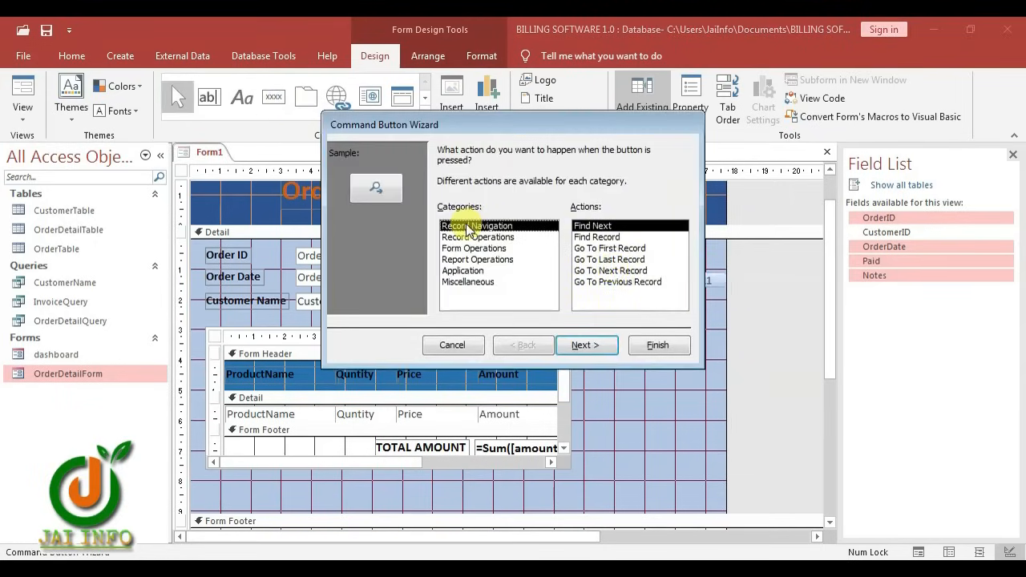
pyautogui.click(593, 260)
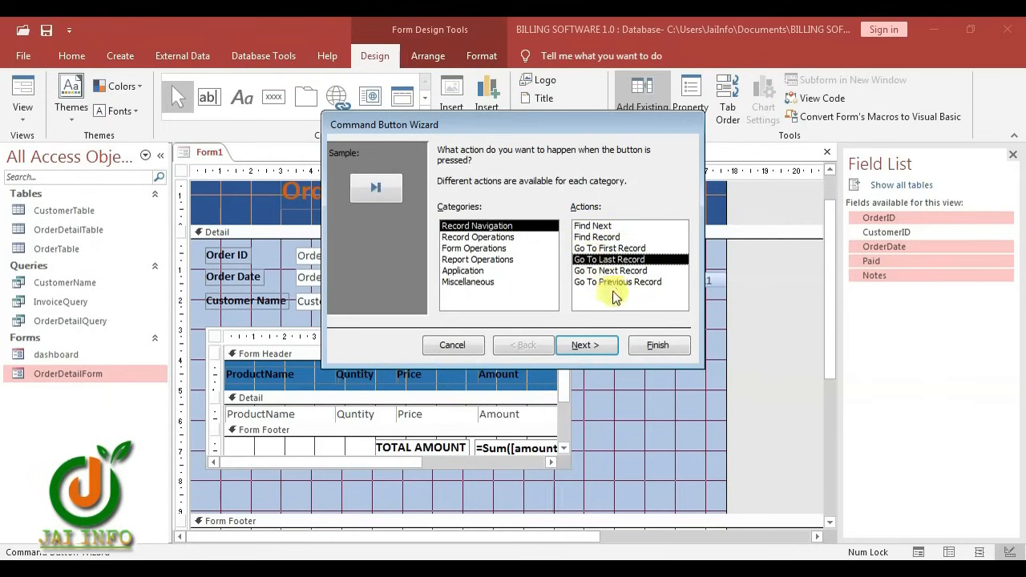
pyautogui.click(610, 343)
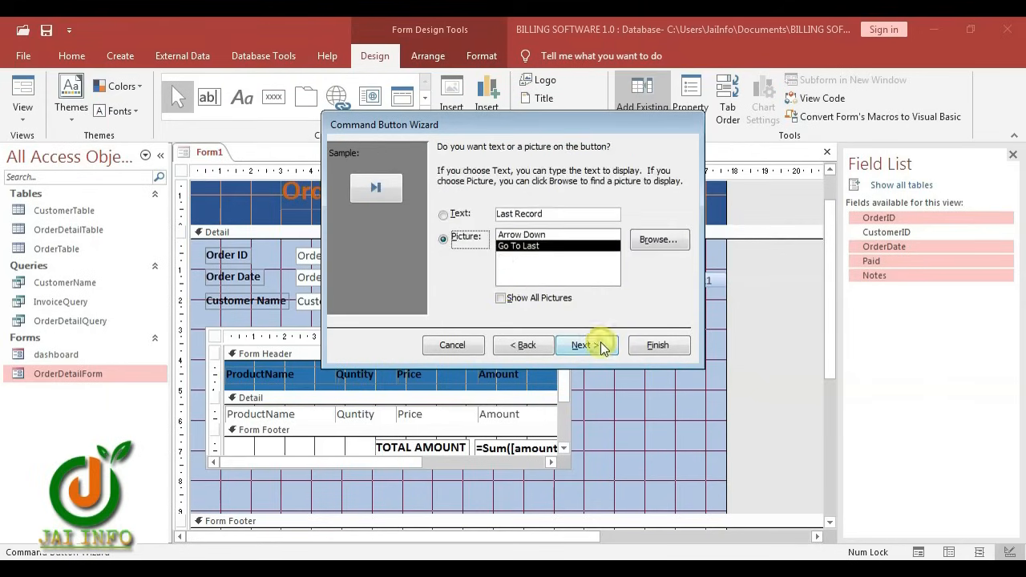
pyautogui.click(445, 216)
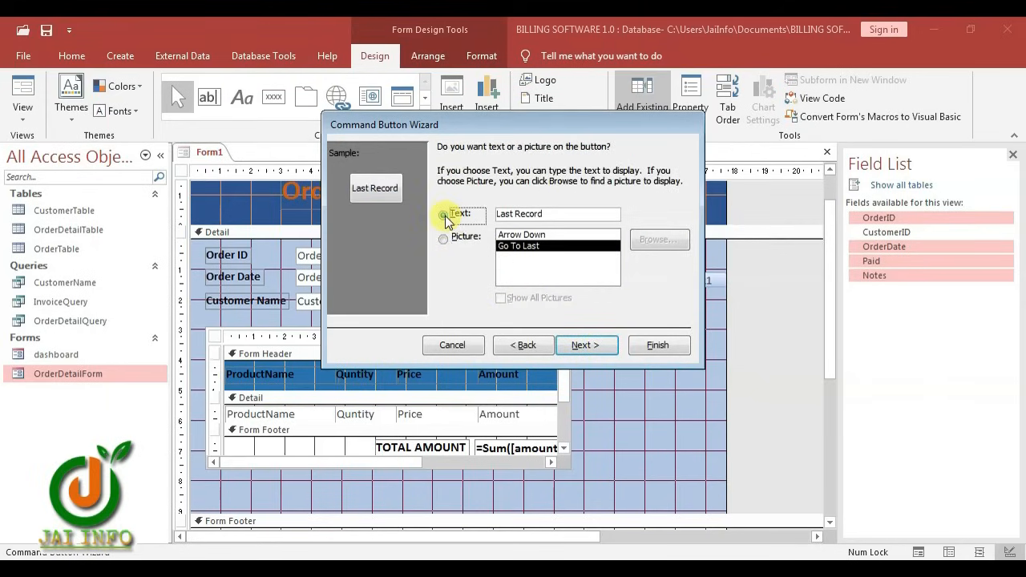
pyautogui.click(445, 241)
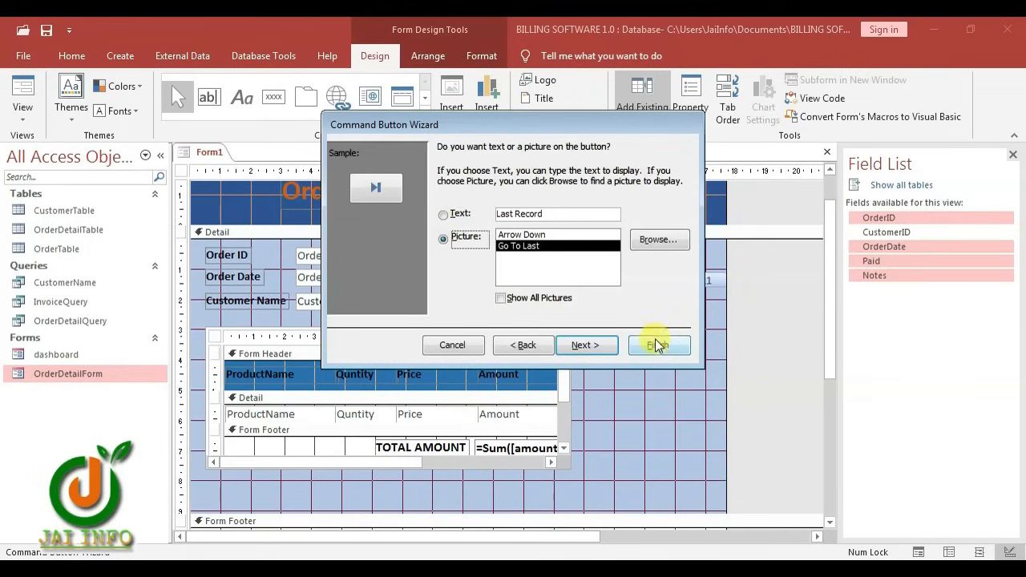
pyautogui.click(658, 345)
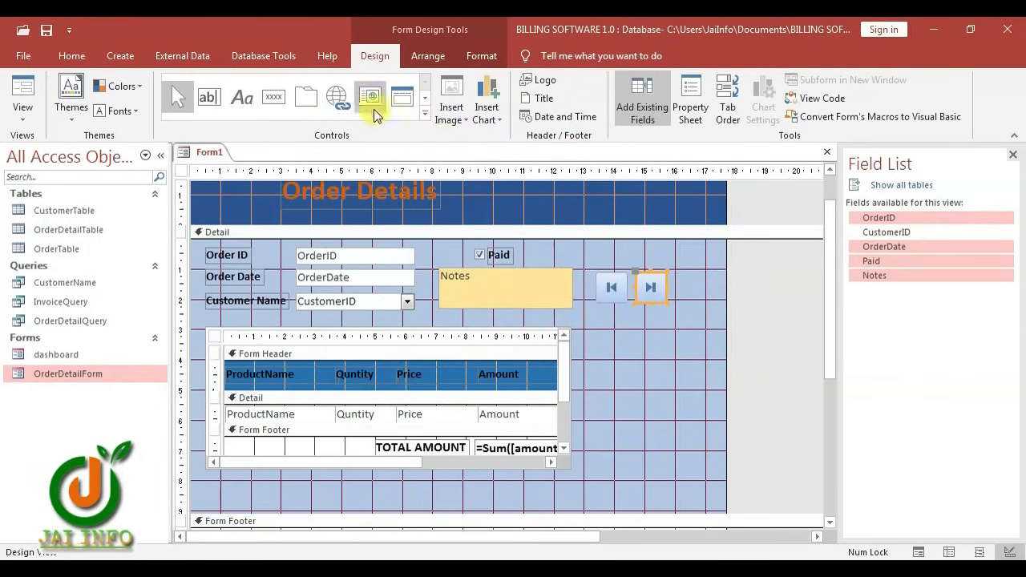
# Add Go To Next Record and Go To Previous Record buttons in a second row
pyautogui.click(285, 101)
pyautogui.click(595, 316)
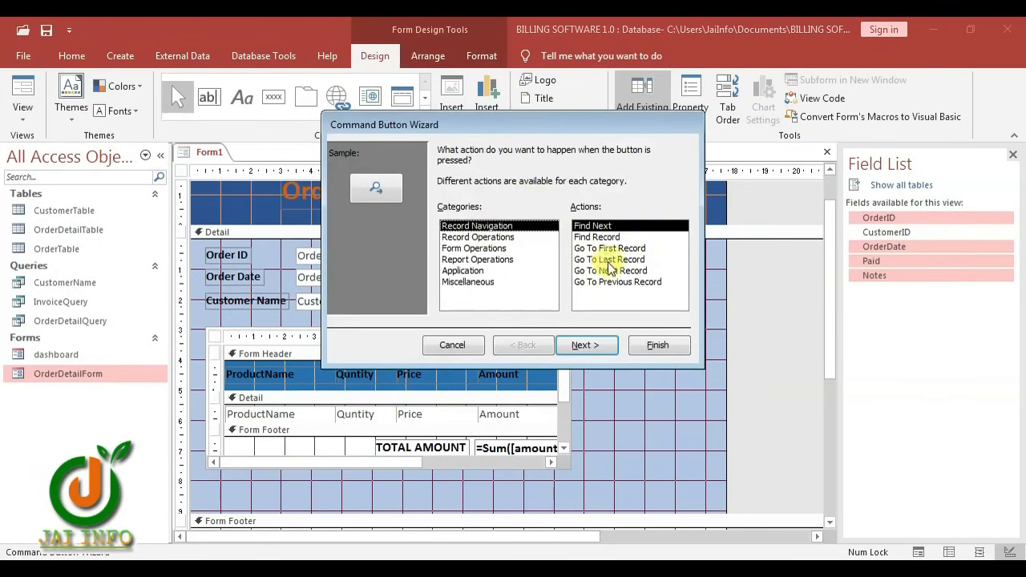
pyautogui.click(621, 271)
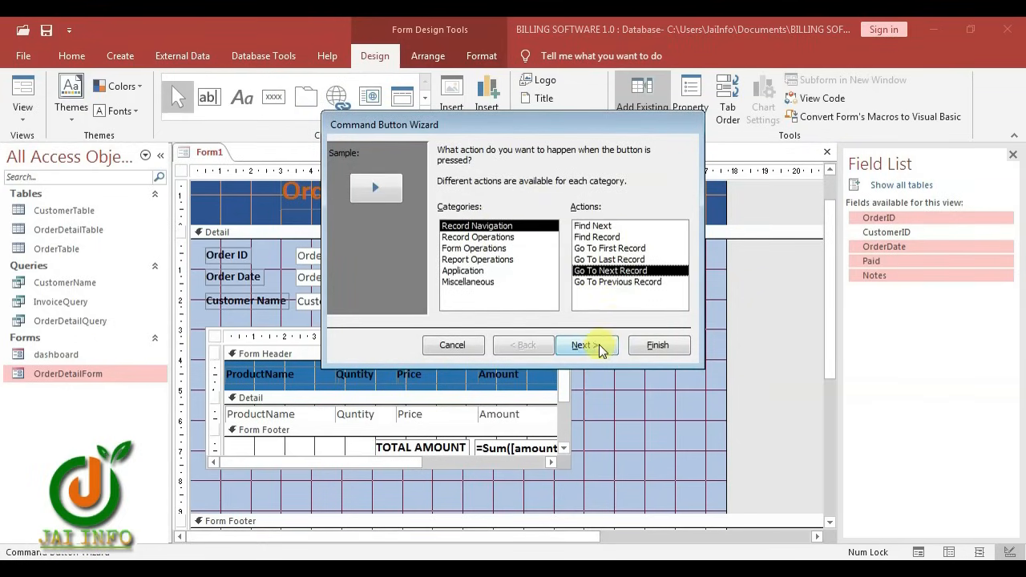
pyautogui.click(645, 348)
pyautogui.click(276, 100)
pyautogui.click(648, 318)
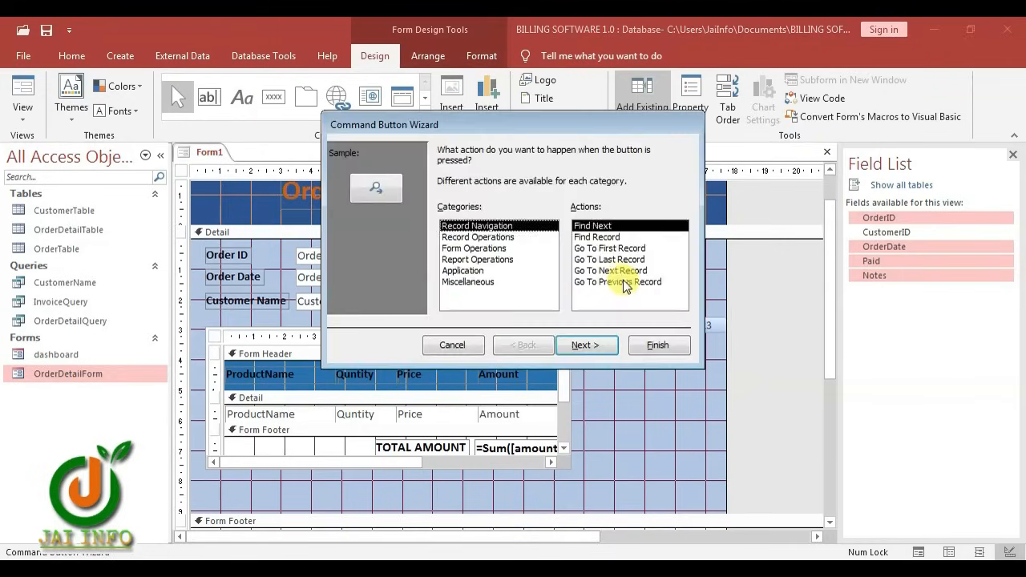
pyautogui.click(624, 282)
pyautogui.click(654, 345)
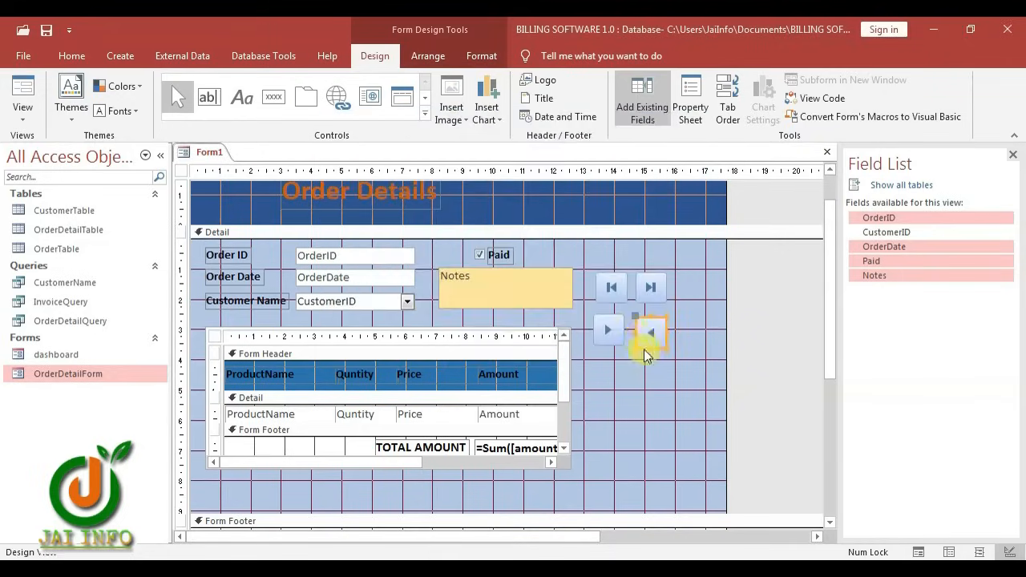
# Align the previous and next buttons under the first and last buttons in two rows
pyautogui.moveTo(627, 334); pyautogui.dragTo(665, 334)
pyautogui.moveTo(641, 338); pyautogui.dragTo(612, 323)
pyautogui.click(671, 300)
pyautogui.moveTo(656, 330); pyautogui.dragTo(646, 321)
# Add an add-new-record command button captioned 'New Order'
pyautogui.click(618, 374)
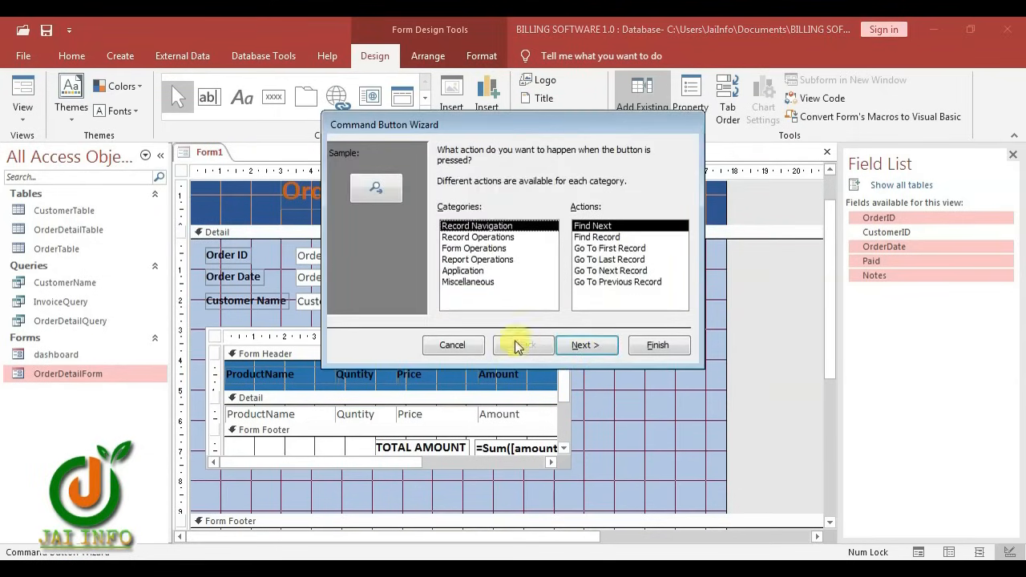
pyautogui.click(464, 238)
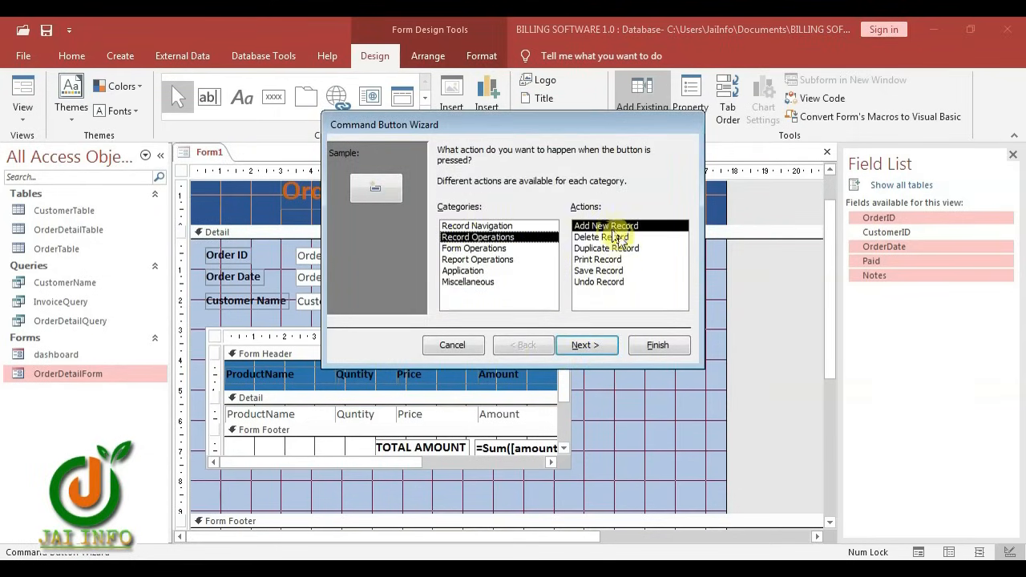
pyautogui.click(588, 345)
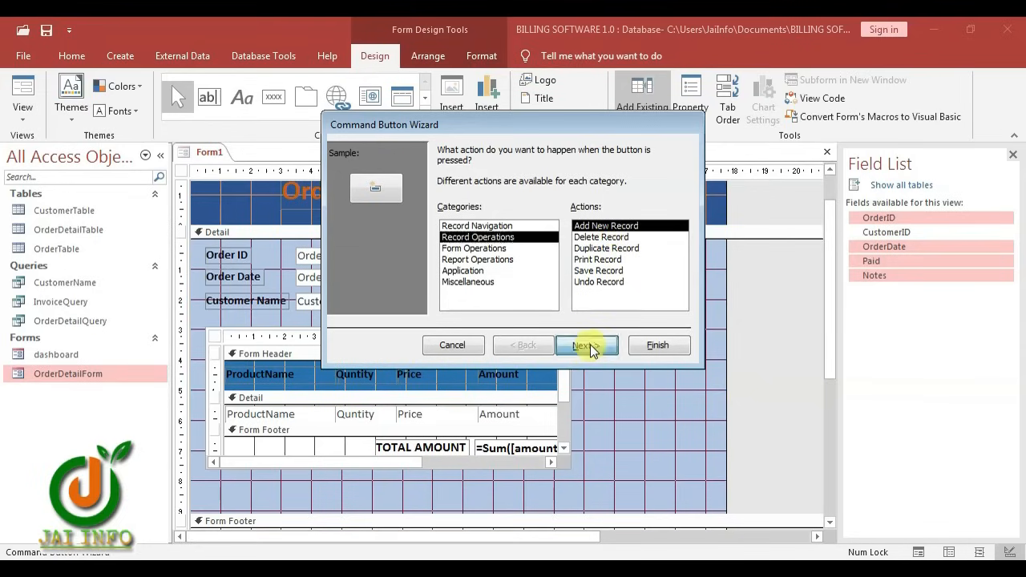
pyautogui.click(457, 217)
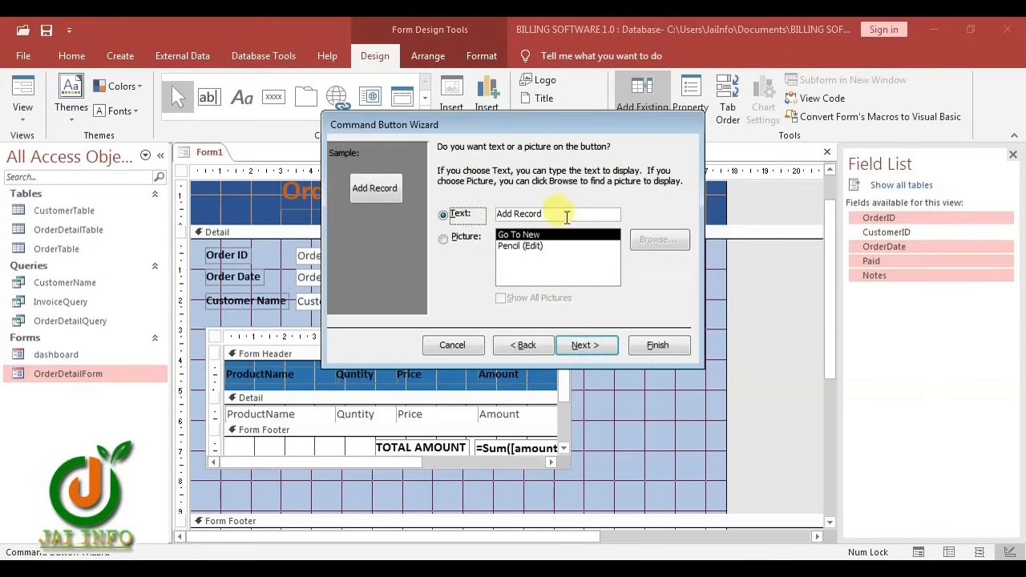
pyautogui.moveTo(564, 215); pyautogui.dragTo(487, 217)
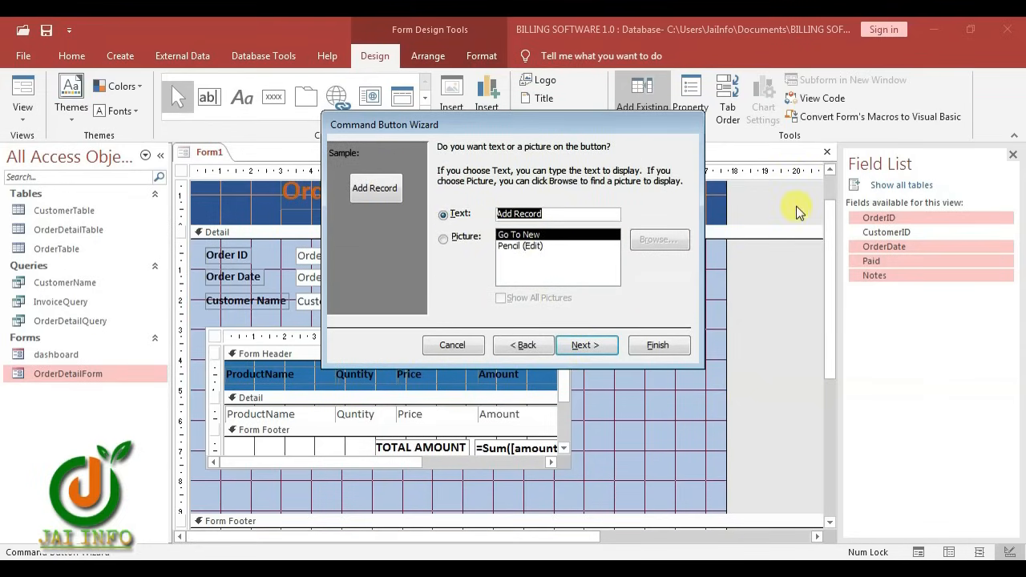
pyautogui.write('new Order')
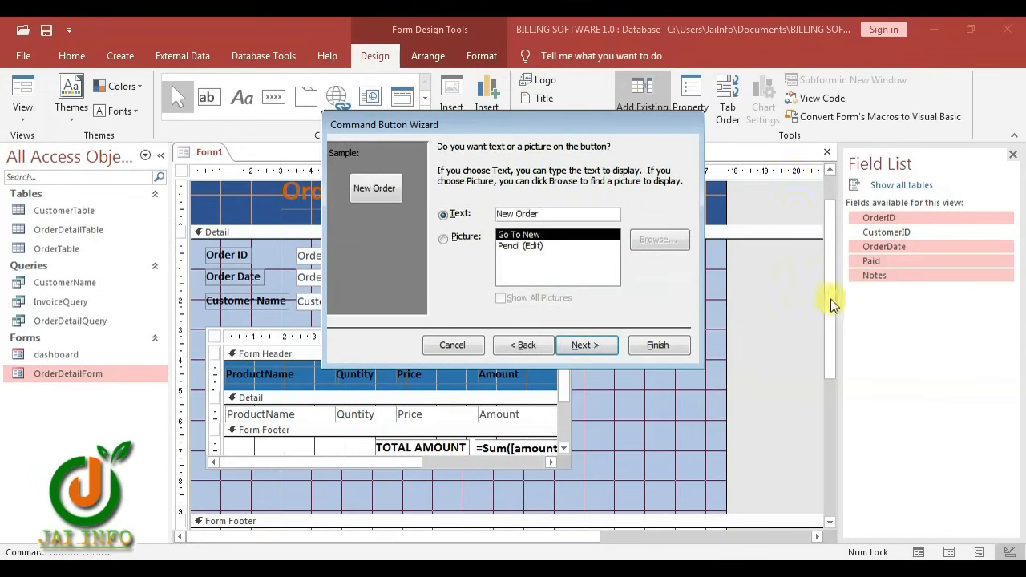
pyautogui.click(606, 346)
pyautogui.click(657, 345)
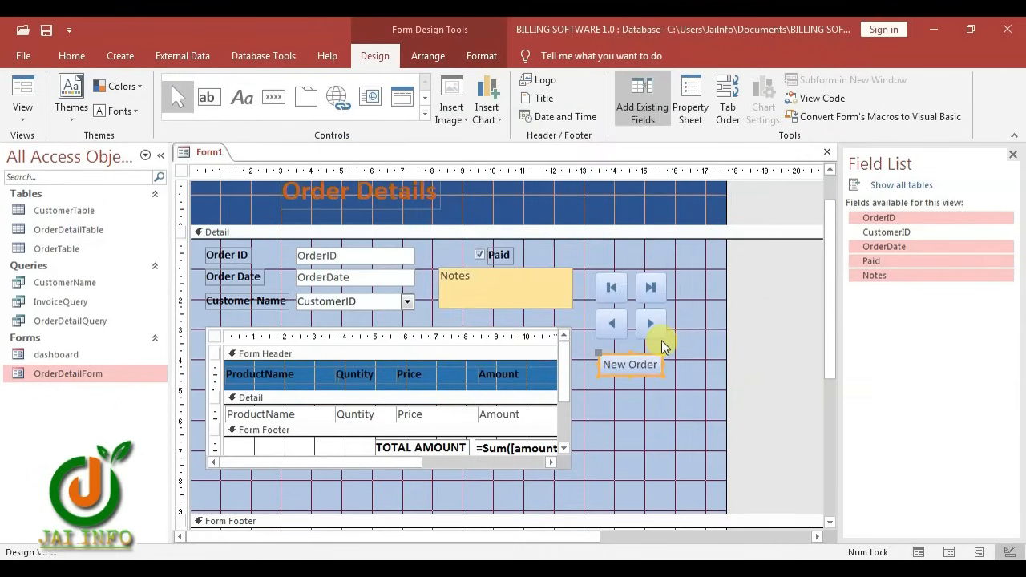
# Add a Save Record button below New Order, captioned 'Save'
pyautogui.click(272, 98)
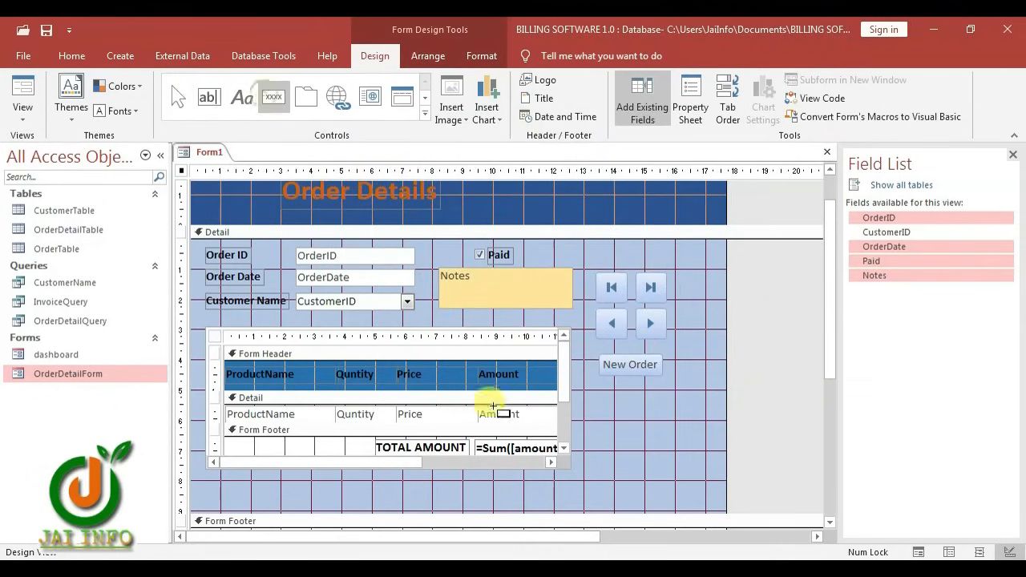
pyautogui.click(605, 391)
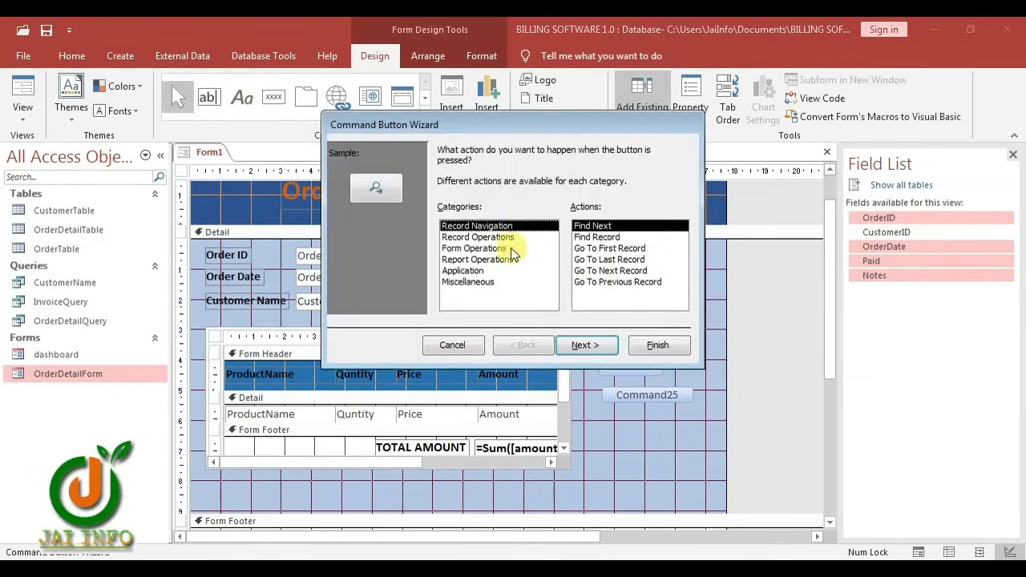
pyautogui.click(473, 237)
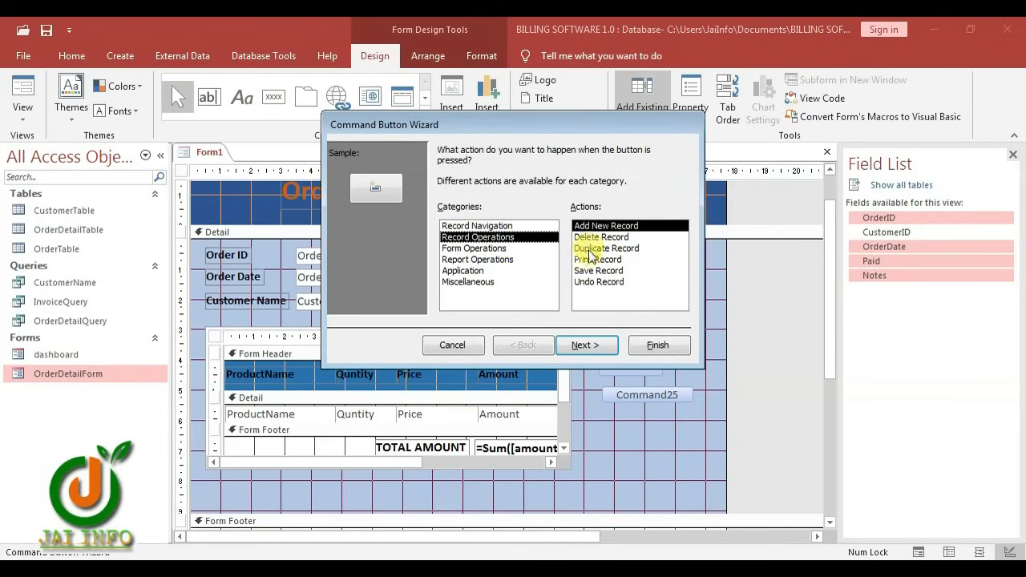
pyautogui.click(581, 272)
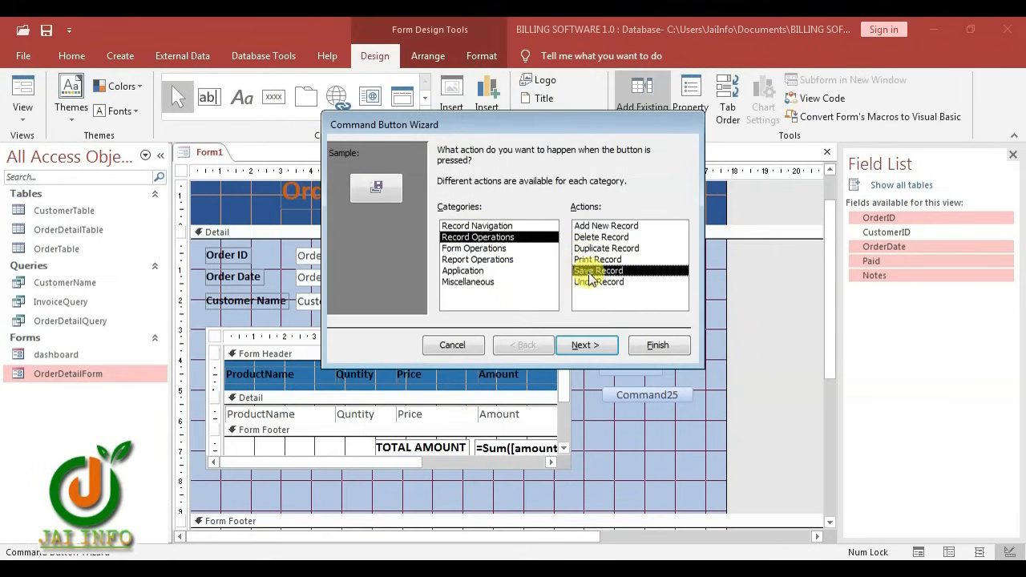
pyautogui.click(594, 347)
pyautogui.click(449, 216)
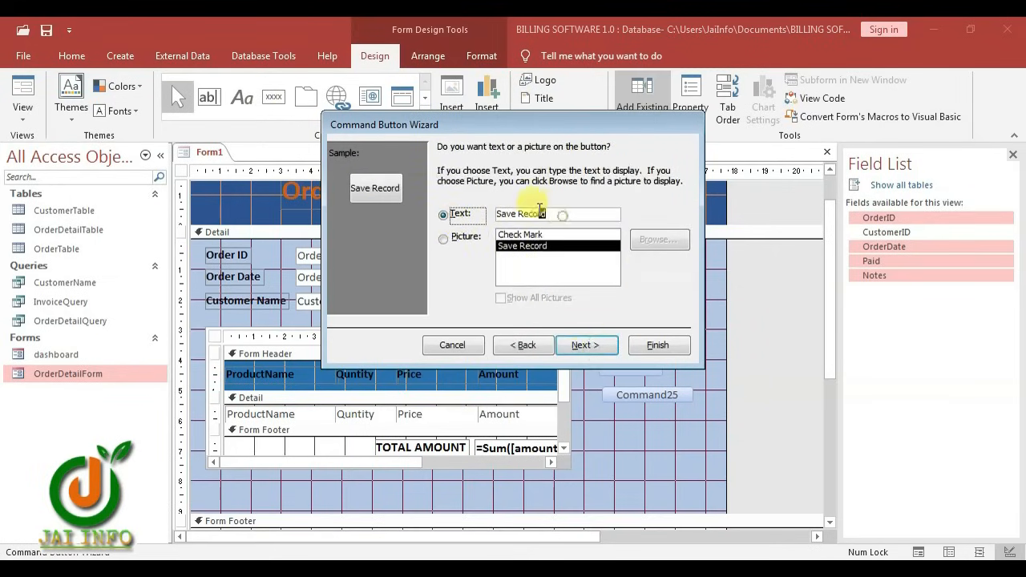
pyautogui.moveTo(564, 213); pyautogui.dragTo(522, 211)
pyautogui.press('BackSpace')
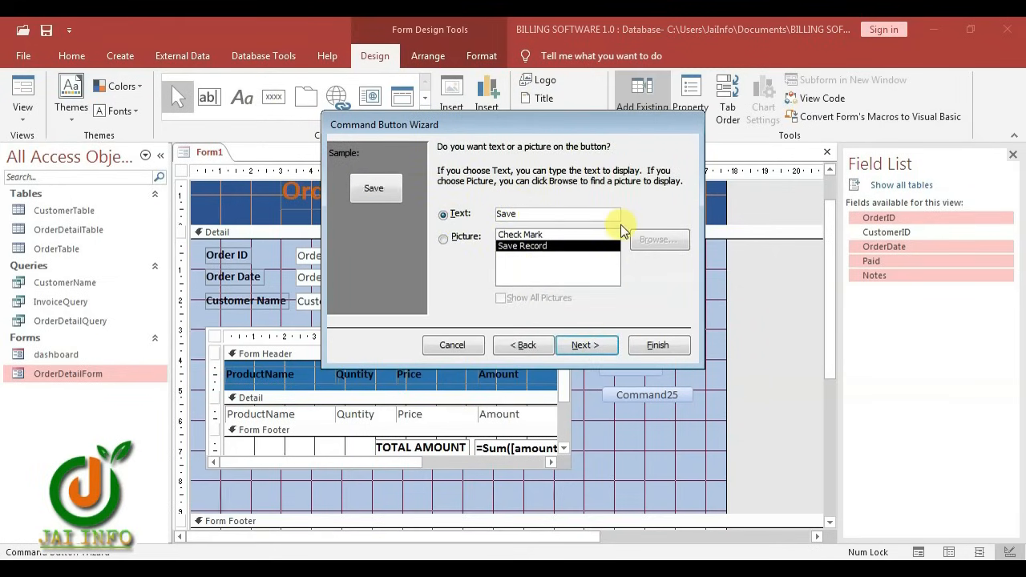
pyautogui.click(675, 348)
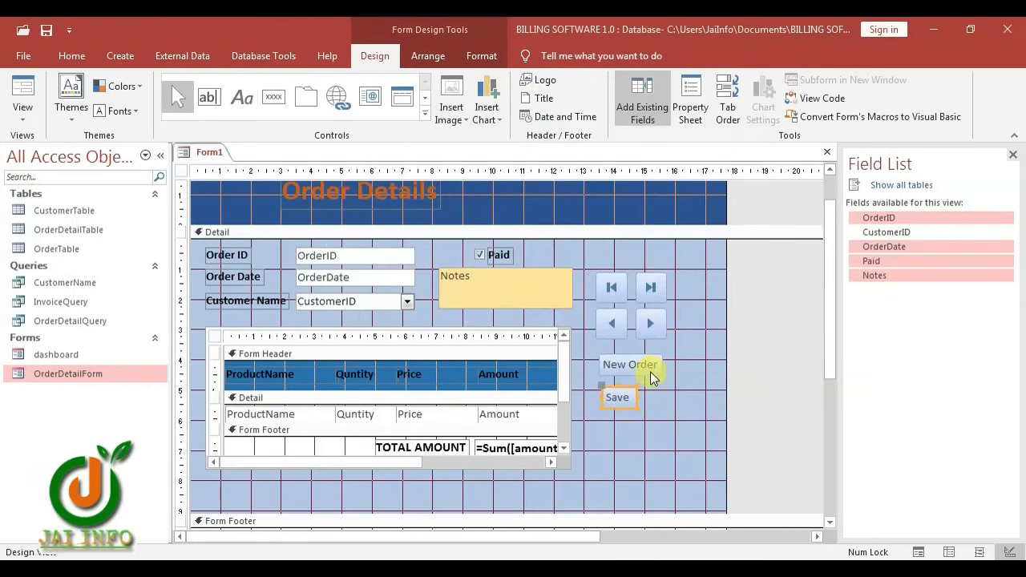
# Add an Undo Record button below Save, captioned 'Cancel'
pyautogui.click(273, 97)
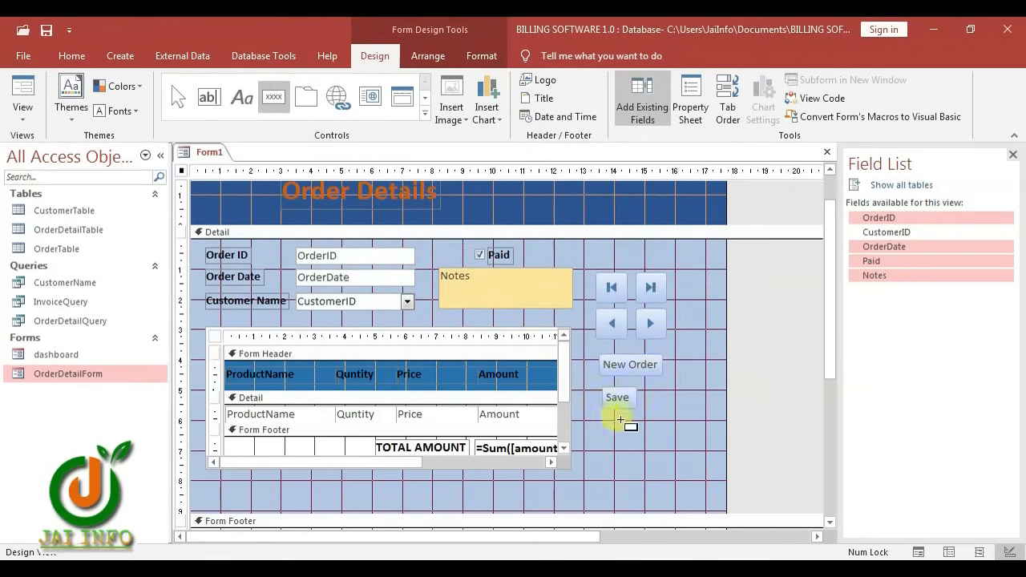
pyautogui.click(603, 415)
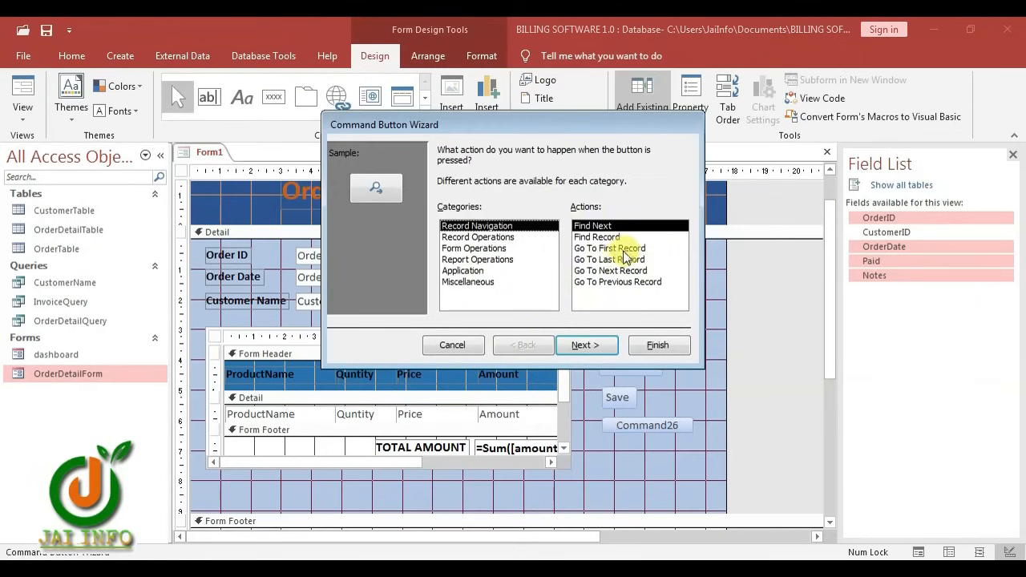
pyautogui.click(498, 237)
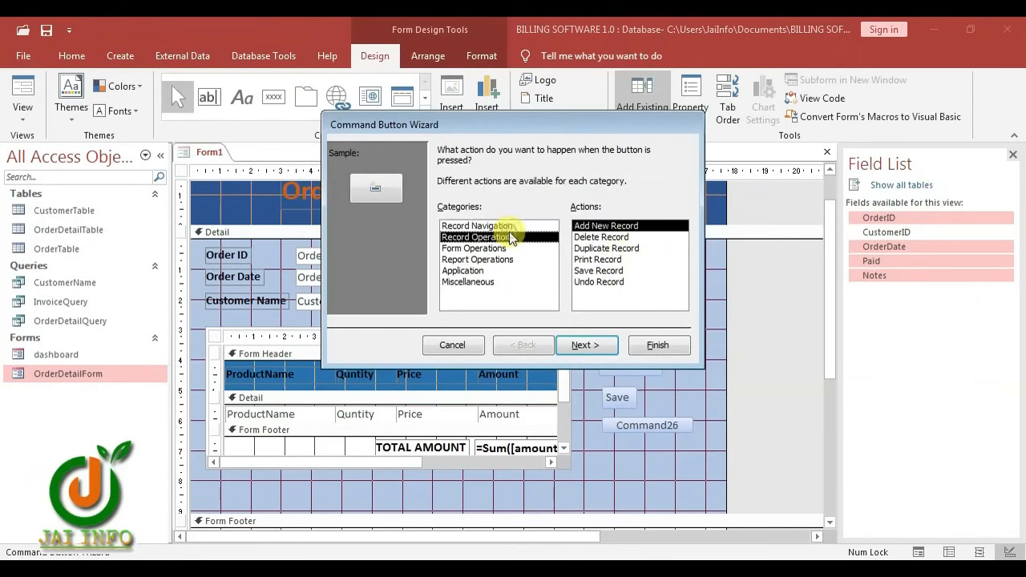
pyautogui.click(601, 282)
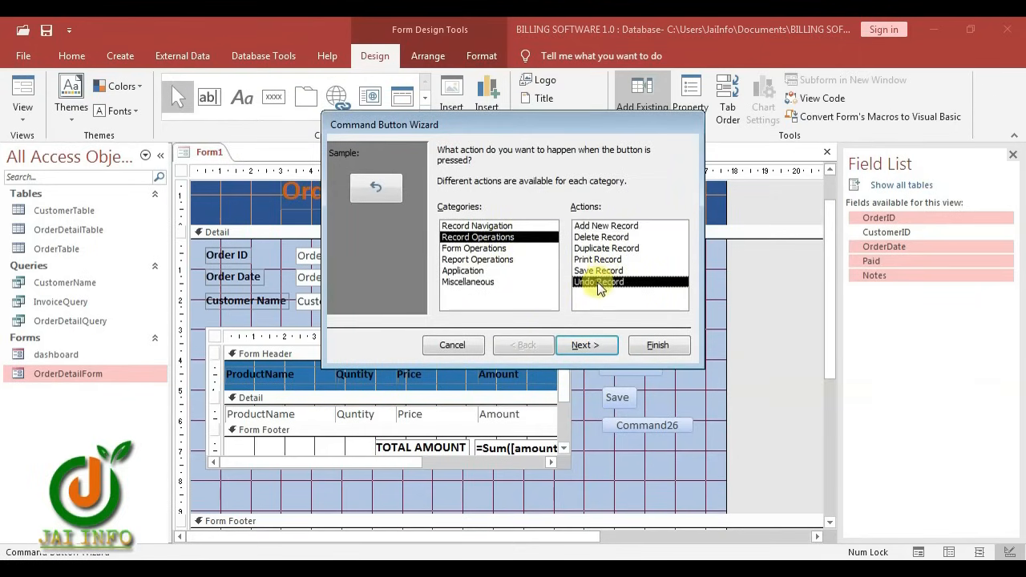
pyautogui.click(587, 346)
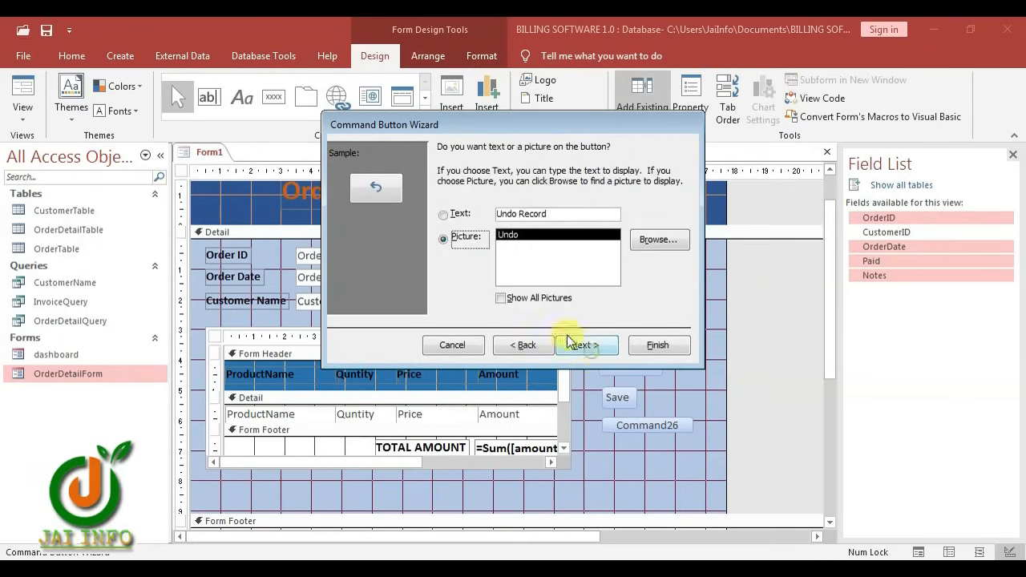
pyautogui.click(443, 214)
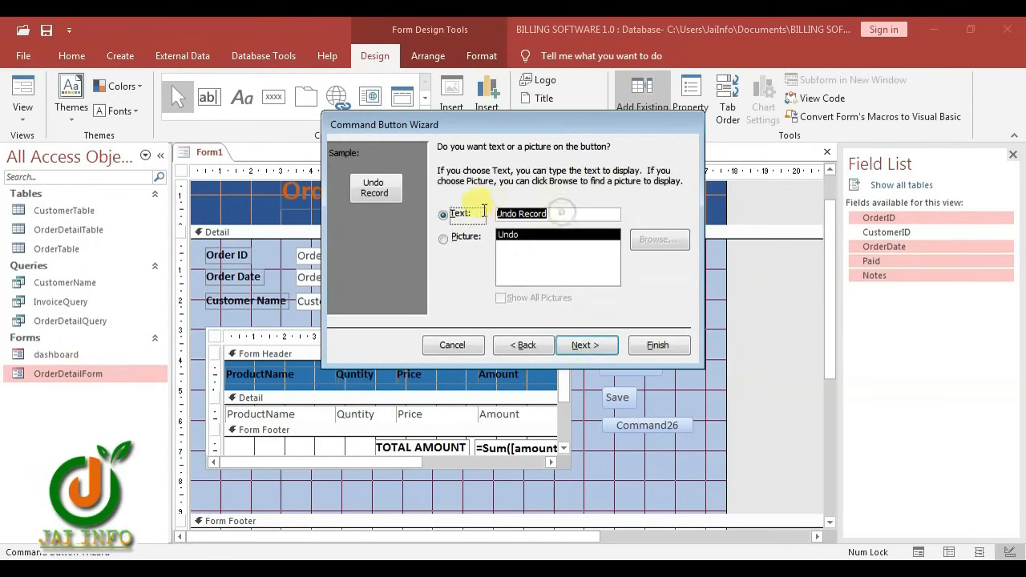
pyautogui.write('Cancel')
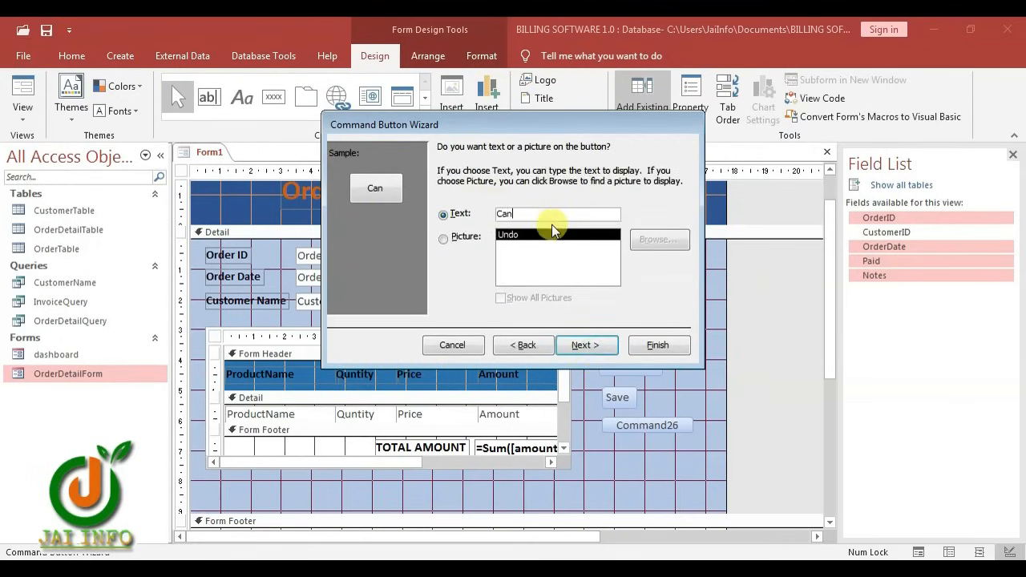
pyautogui.click(657, 346)
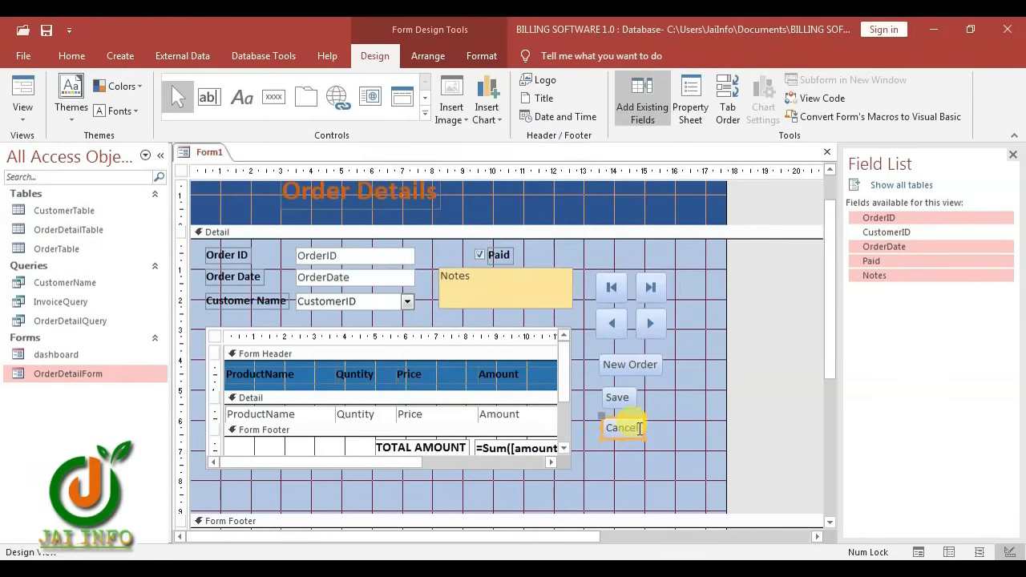
# Add an Open Form button for the dashboard form, captioned 'Dashboard'
pyautogui.click(273, 97)
pyautogui.click(603, 446)
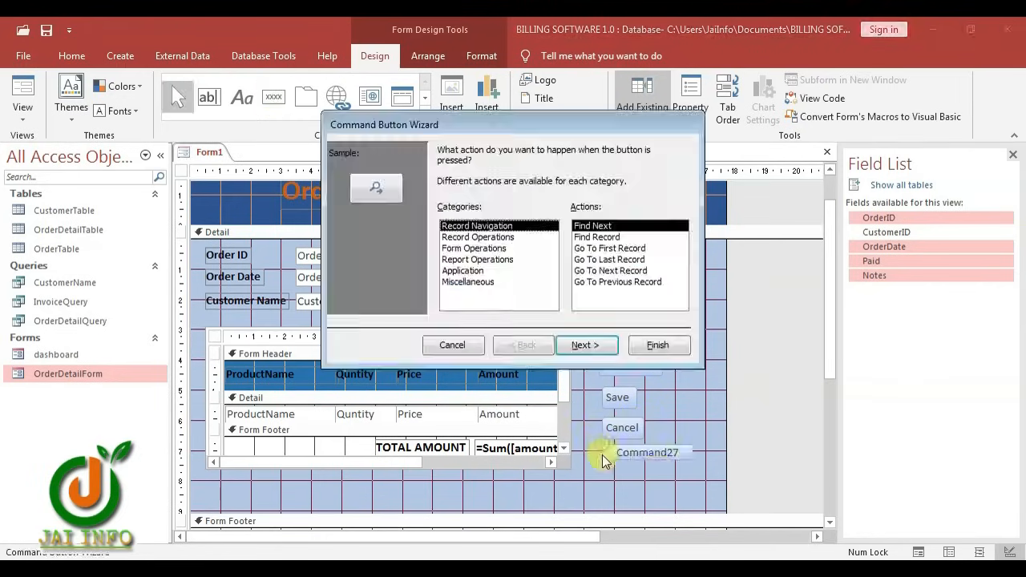
pyautogui.click(464, 248)
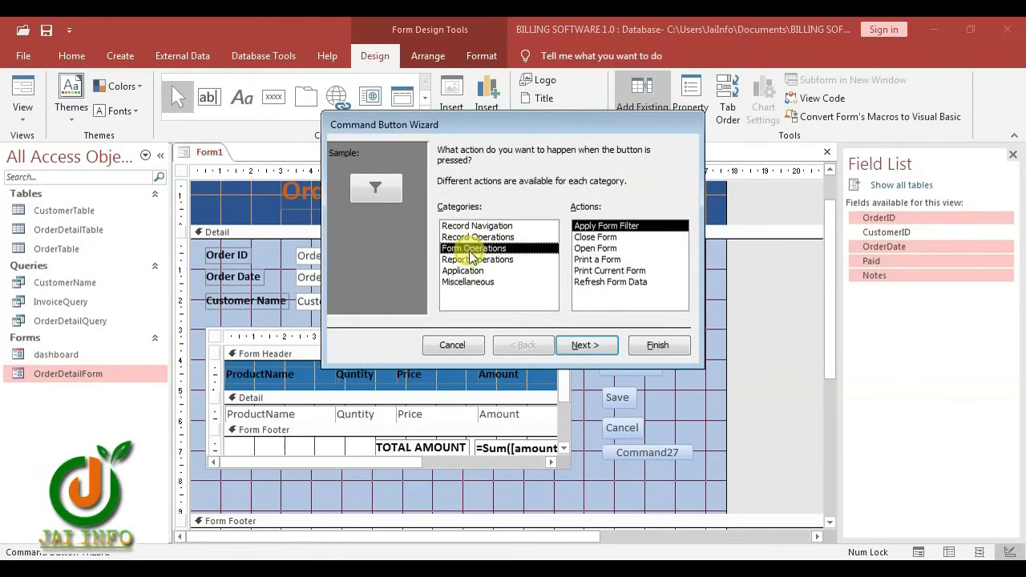
pyautogui.click(598, 248)
pyautogui.click(586, 345)
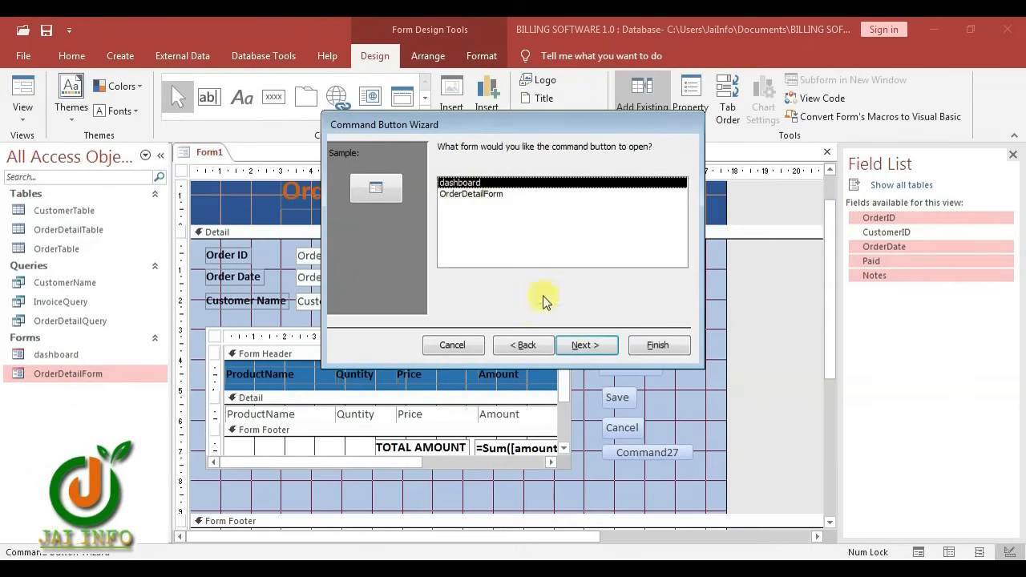
pyautogui.click(583, 345)
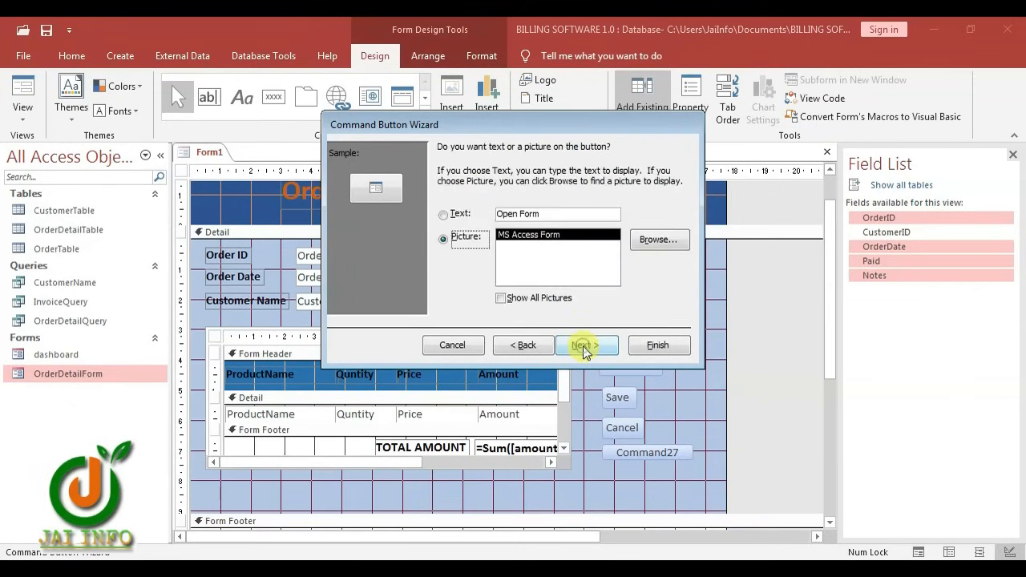
pyautogui.click(444, 214)
pyautogui.moveTo(580, 214); pyautogui.dragTo(470, 214)
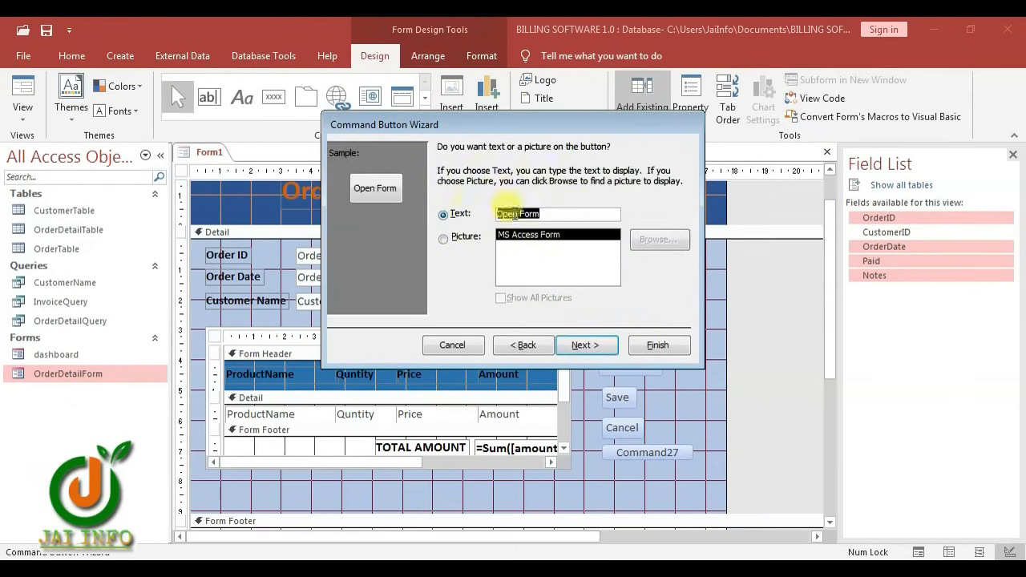
pyautogui.write('d')
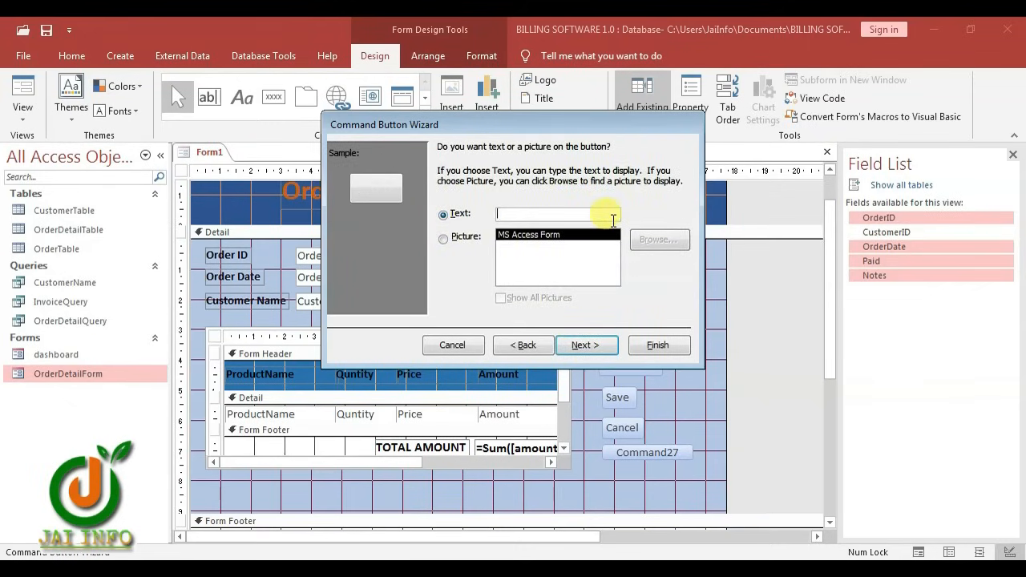
pyautogui.write('Dashboard')
pyautogui.click(666, 345)
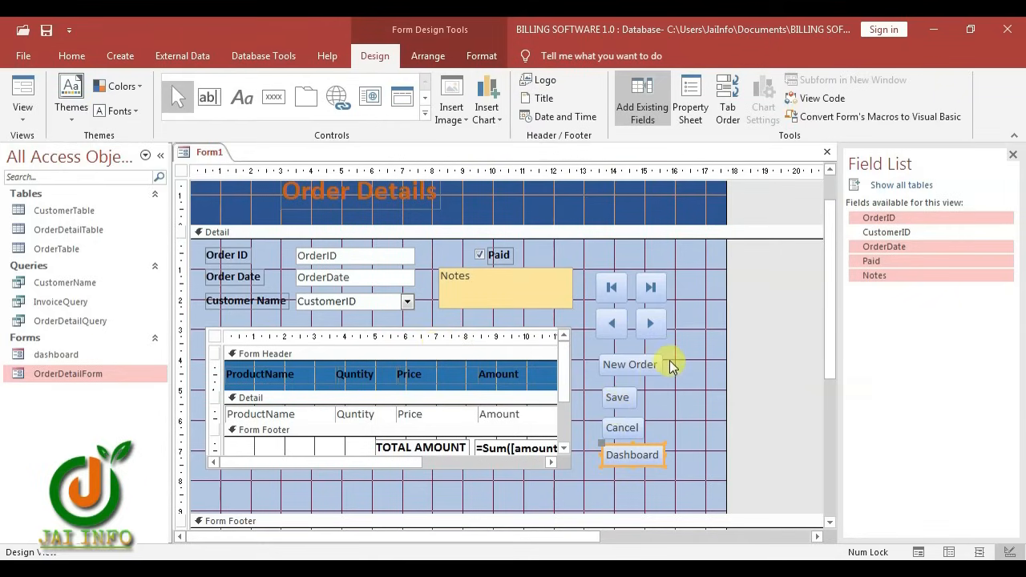
# Give the New Order, Save, Cancel and Dashboard buttons a 2.501cm width and 13.501cm left position
pyautogui.moveTo(670, 361); pyautogui.dragTo(618, 463)
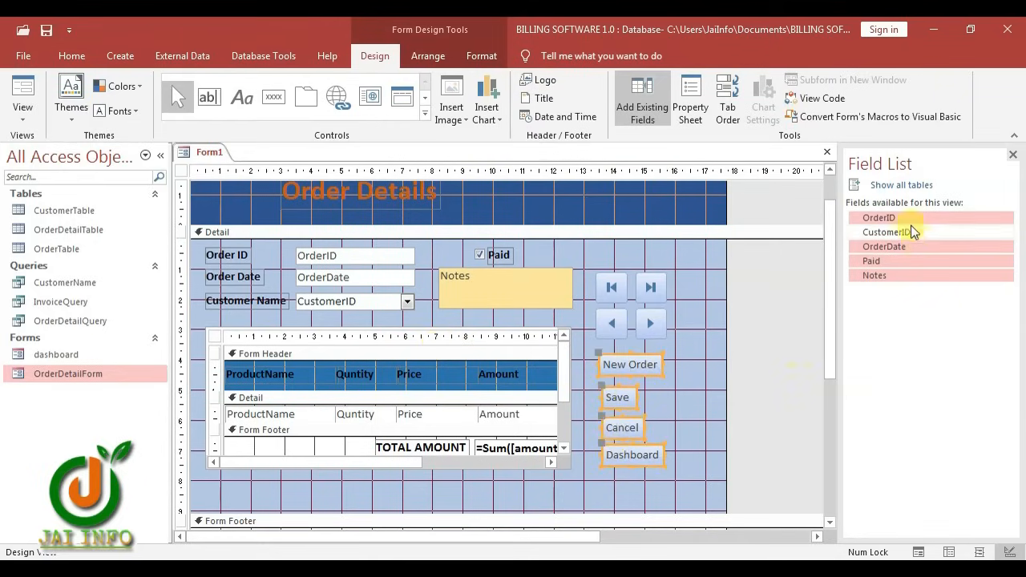
pyautogui.click(688, 106)
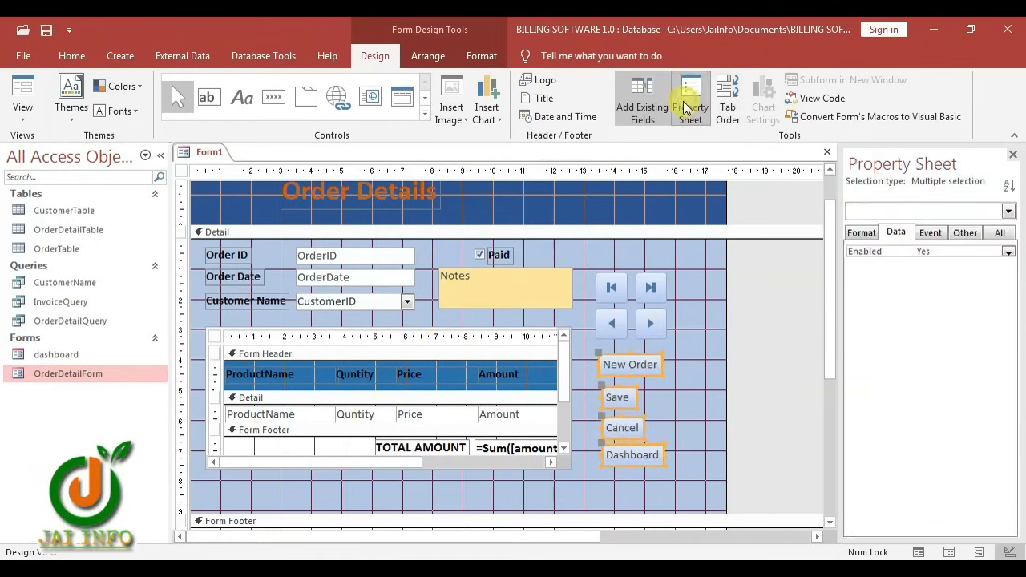
pyautogui.click(867, 232)
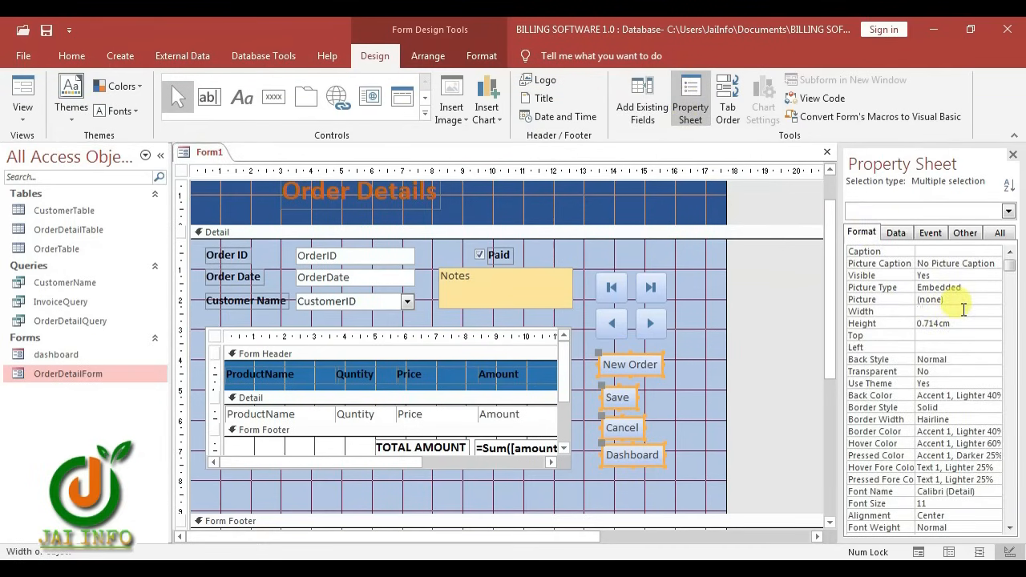
pyautogui.press('Return')
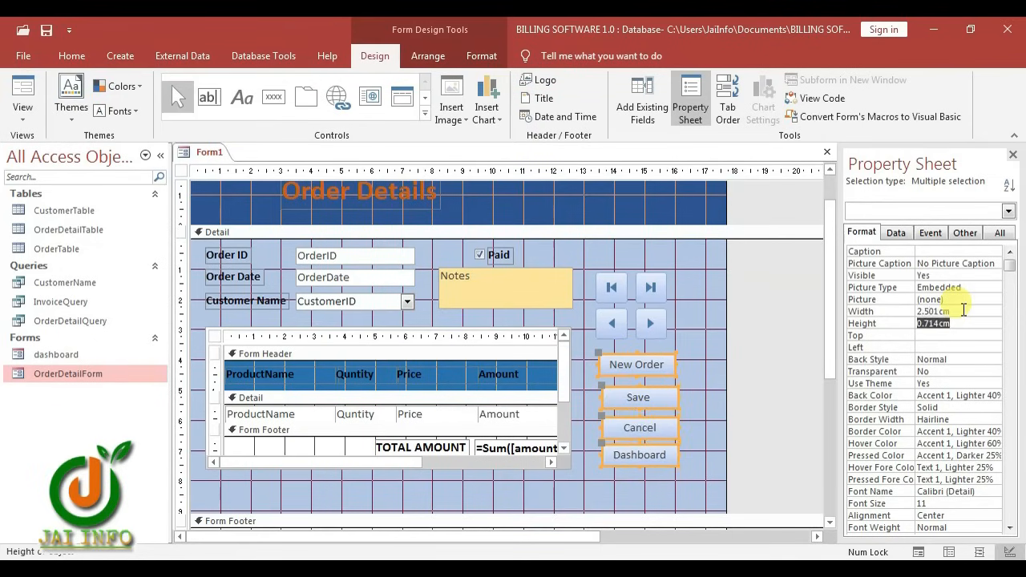
pyautogui.click(922, 347)
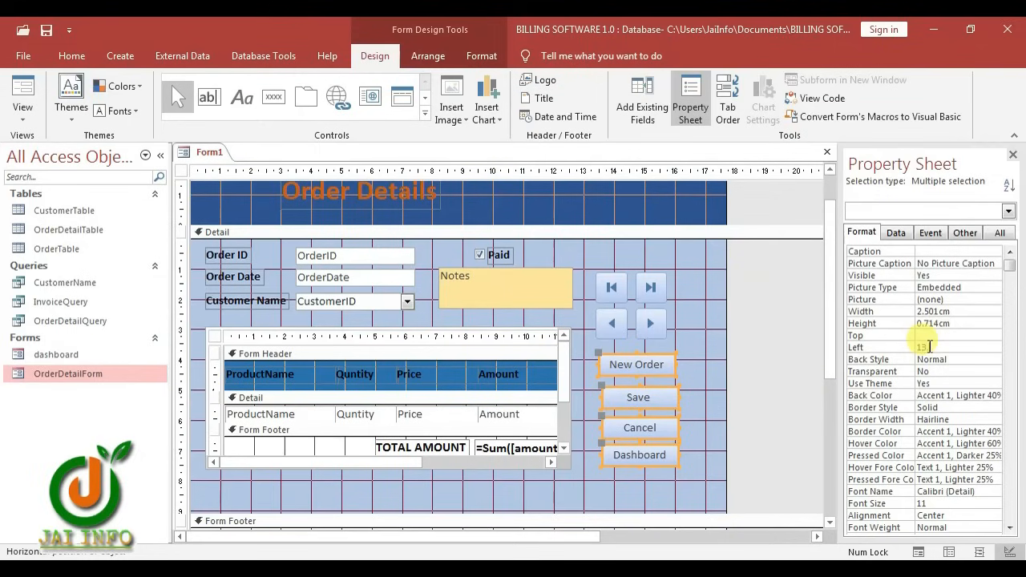
pyautogui.write('13.501')
pyautogui.press('Return')
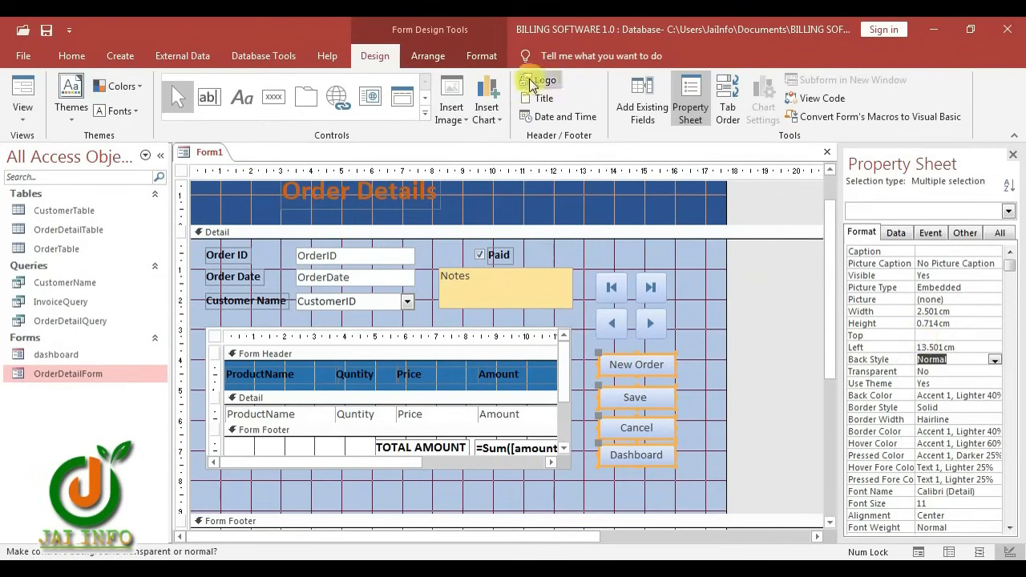
# Make the selected buttons' captions white and bold
pyautogui.click(481, 56)
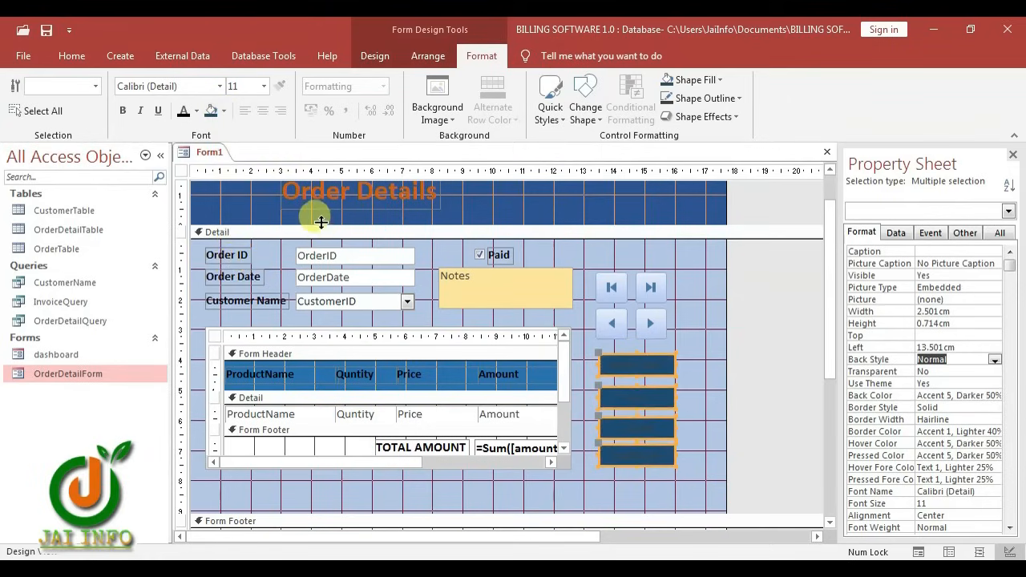
pyautogui.click(191, 111)
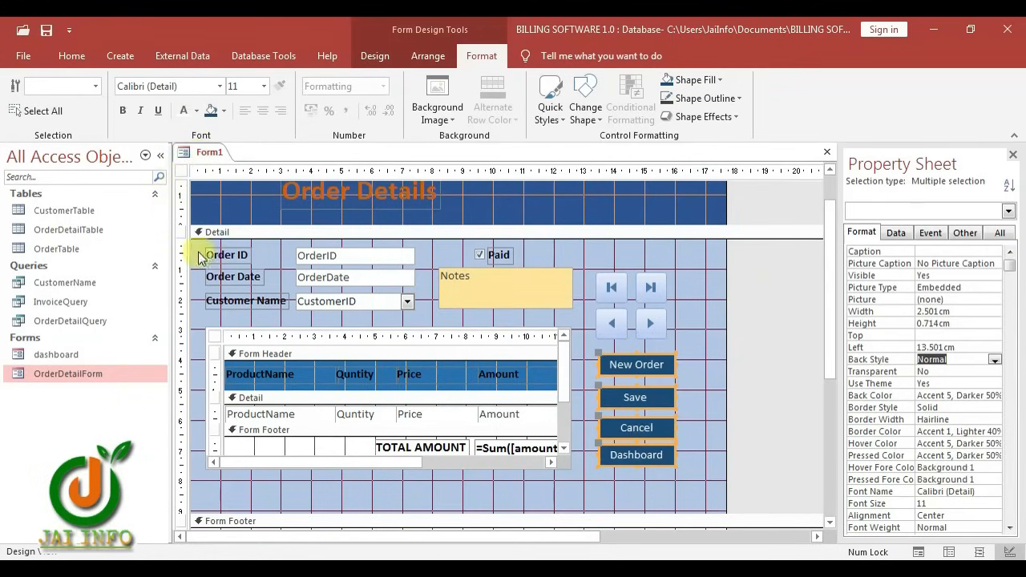
pyautogui.click(123, 110)
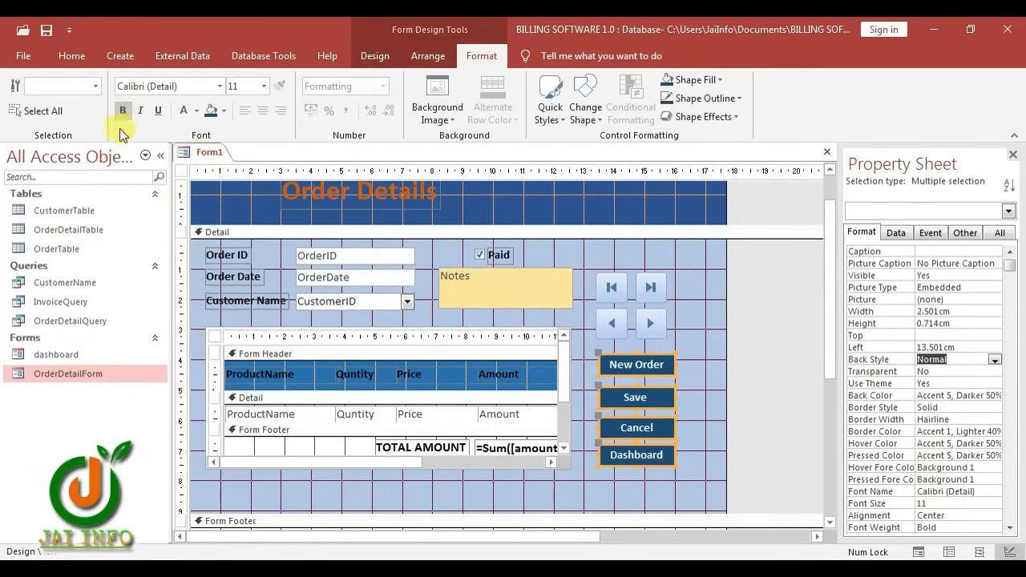
# Give the Dashboard button alone a gold background fill
pyautogui.moveTo(688, 275); pyautogui.dragTo(610, 461)
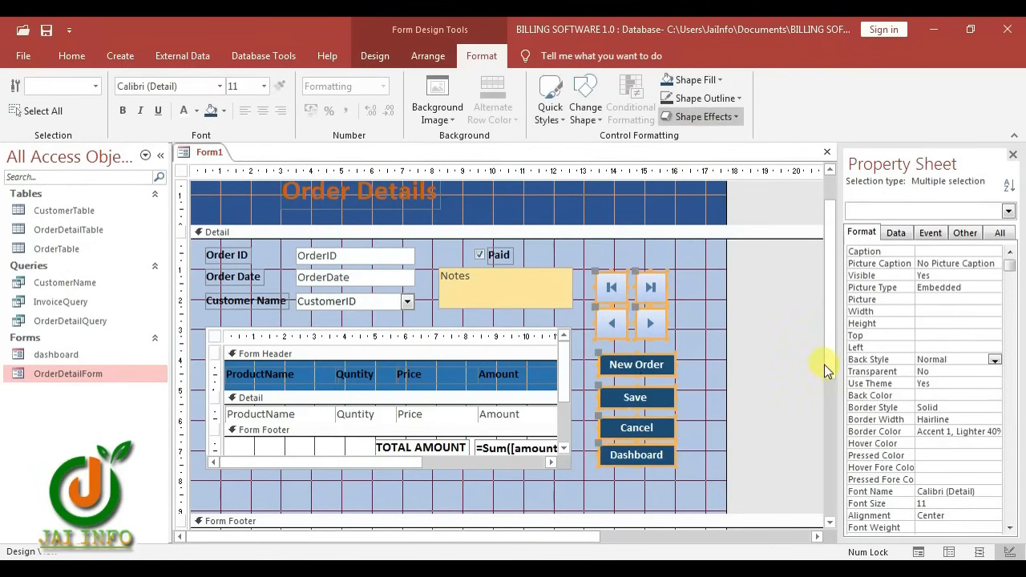
pyautogui.click(696, 294)
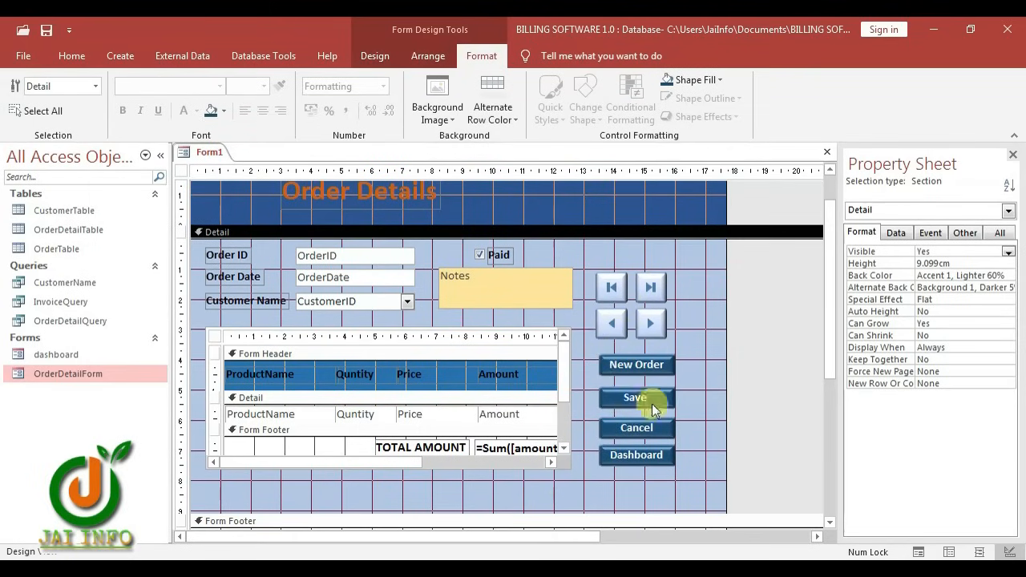
pyautogui.click(651, 458)
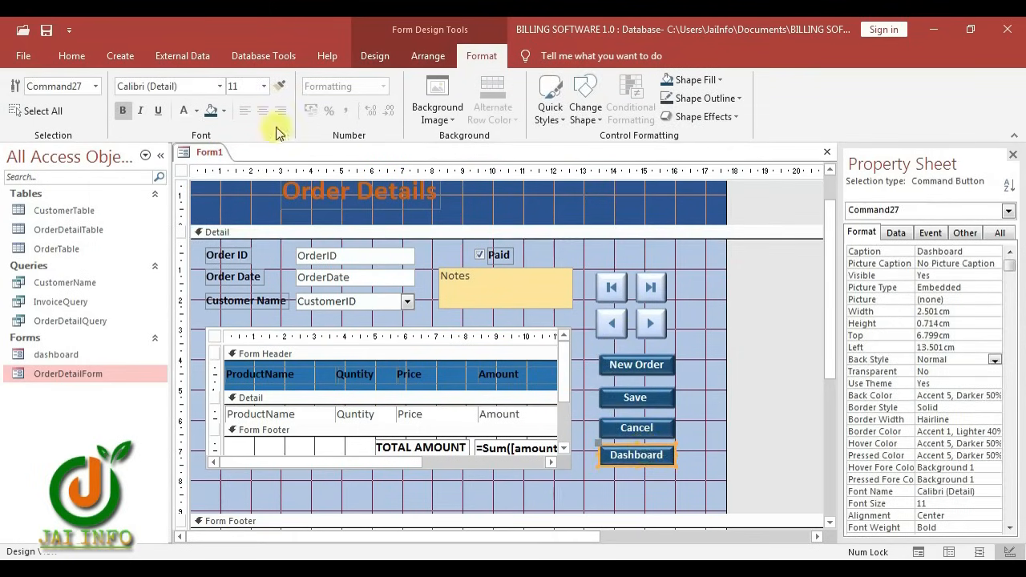
pyautogui.click(211, 110)
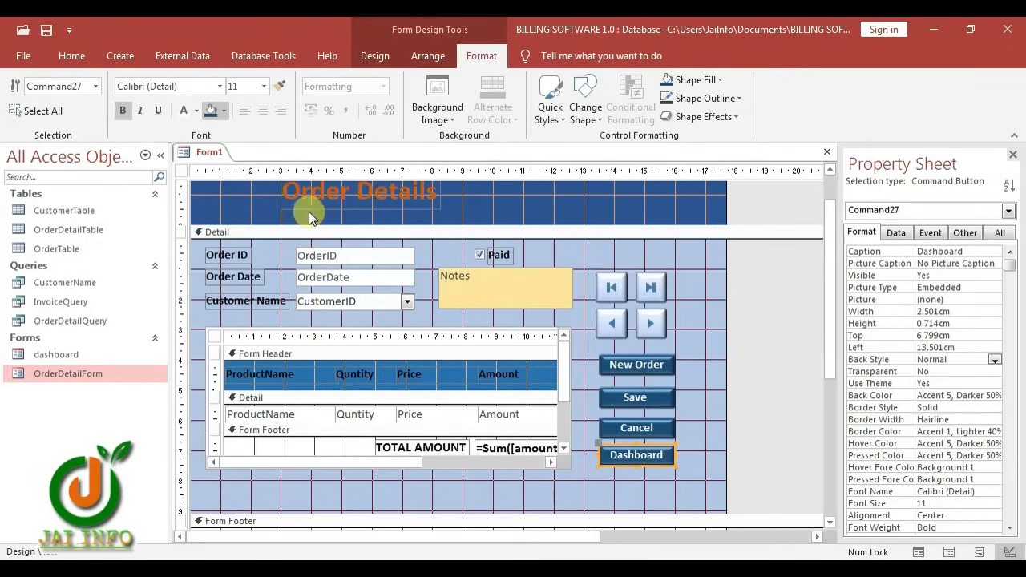
pyautogui.click(321, 232)
# Save the new form as 'OrderForm'
pyautogui.hotkey('ctrl', 's')
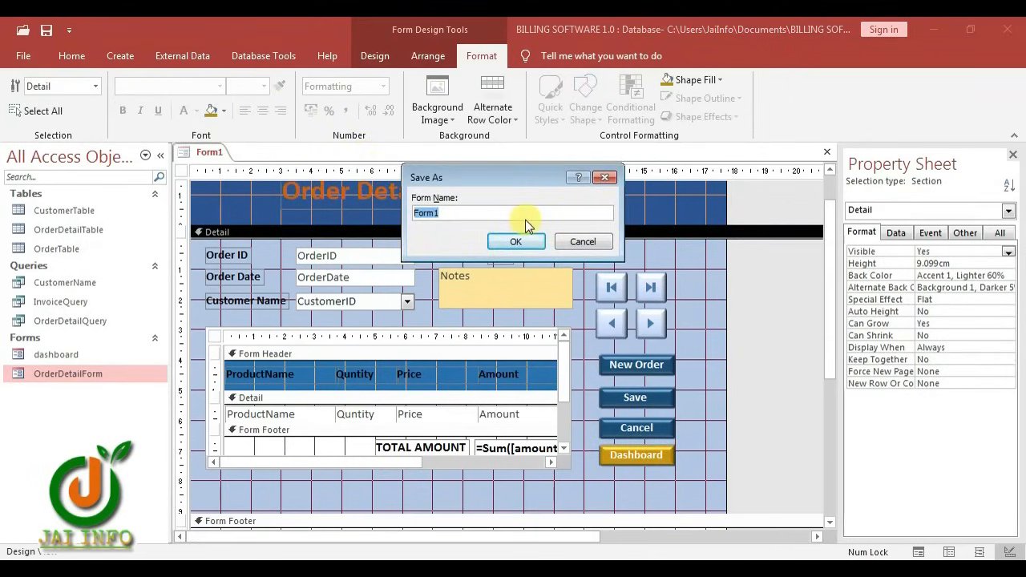
pyautogui.write('Order')
pyautogui.click(516, 242)
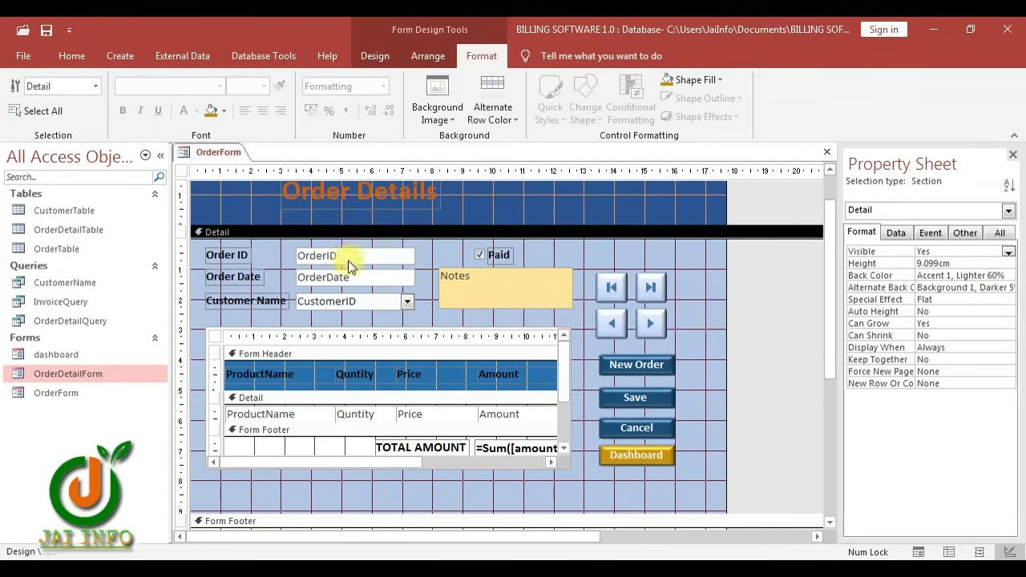
# Set CustomerTable's FirstName field size to 40, then save and close the table
pyautogui.click(50, 212)
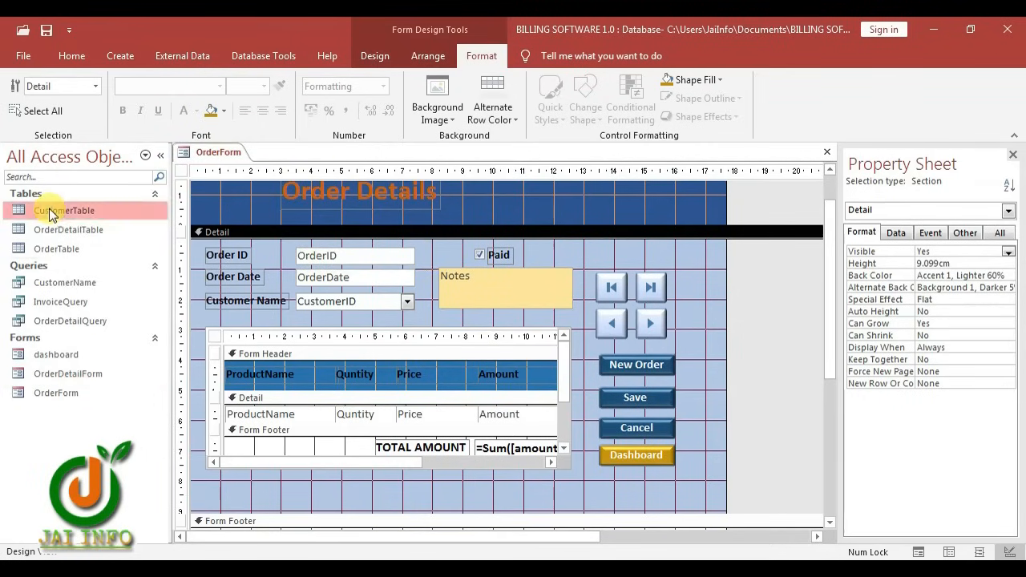
pyautogui.rightClick(50, 211)
pyautogui.click(102, 241)
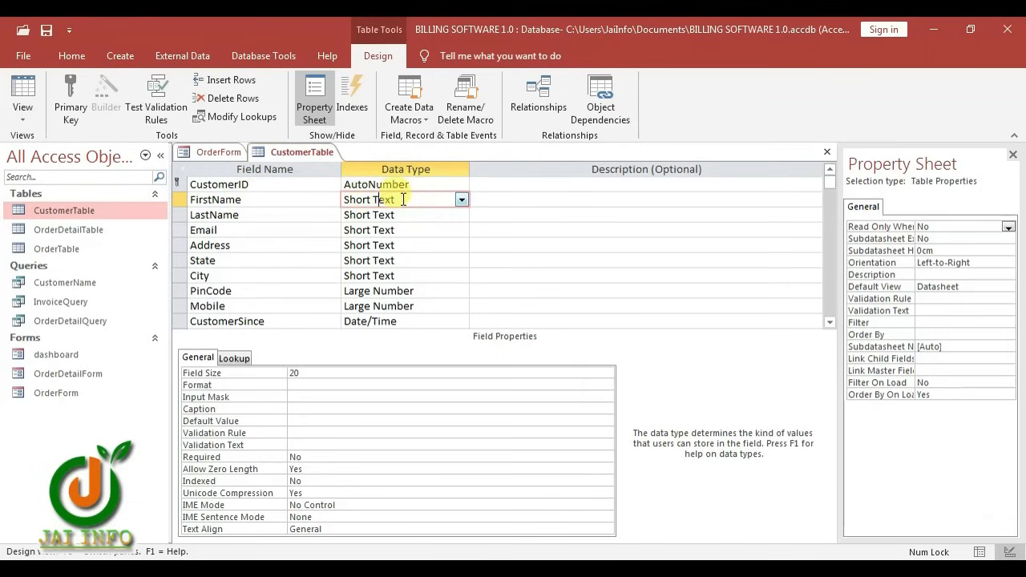
pyautogui.click(311, 373)
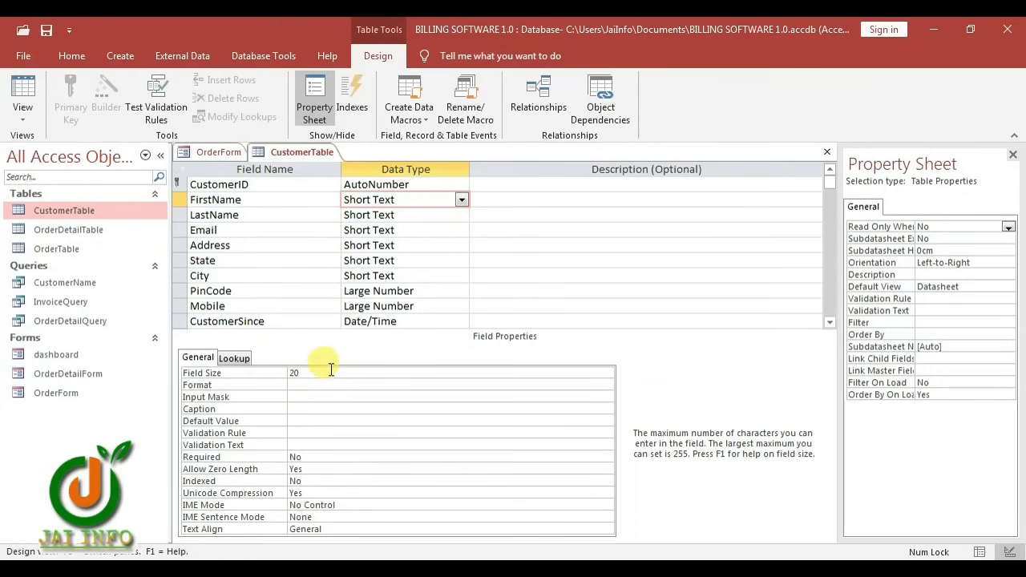
pyautogui.press('BackSpace')
pyautogui.press('BackSpace')
pyautogui.write('40')
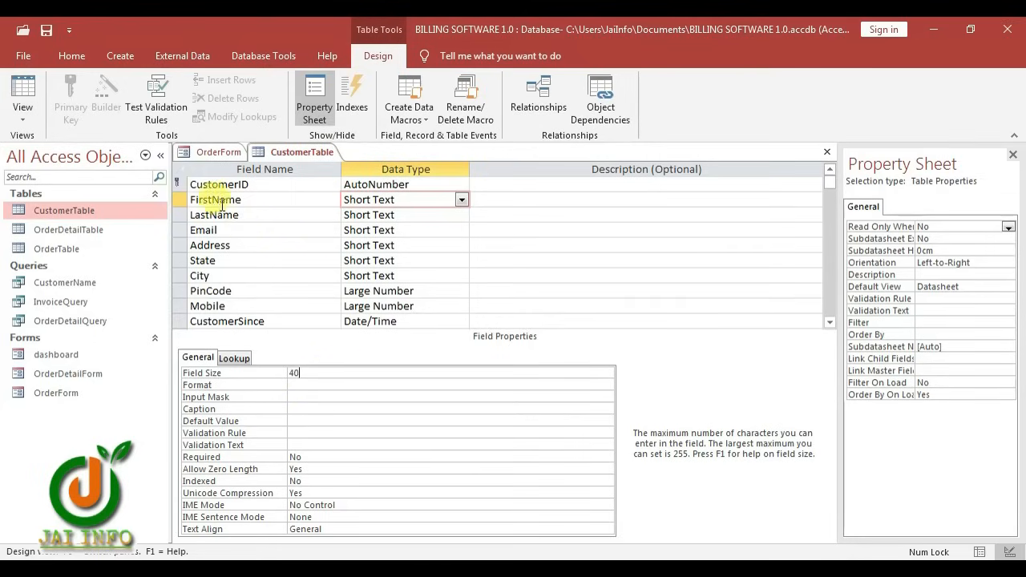
pyautogui.press('Down')
pyautogui.press('Down')
pyautogui.press('Down')
pyautogui.press('Down')
pyautogui.press('Down')
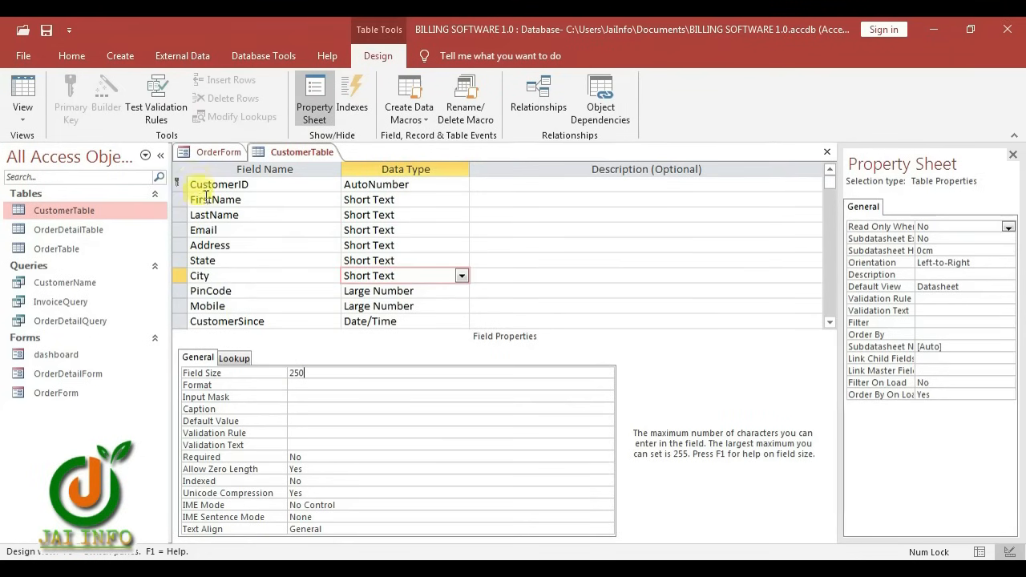
pyautogui.hotkey('ctrl', 'w')
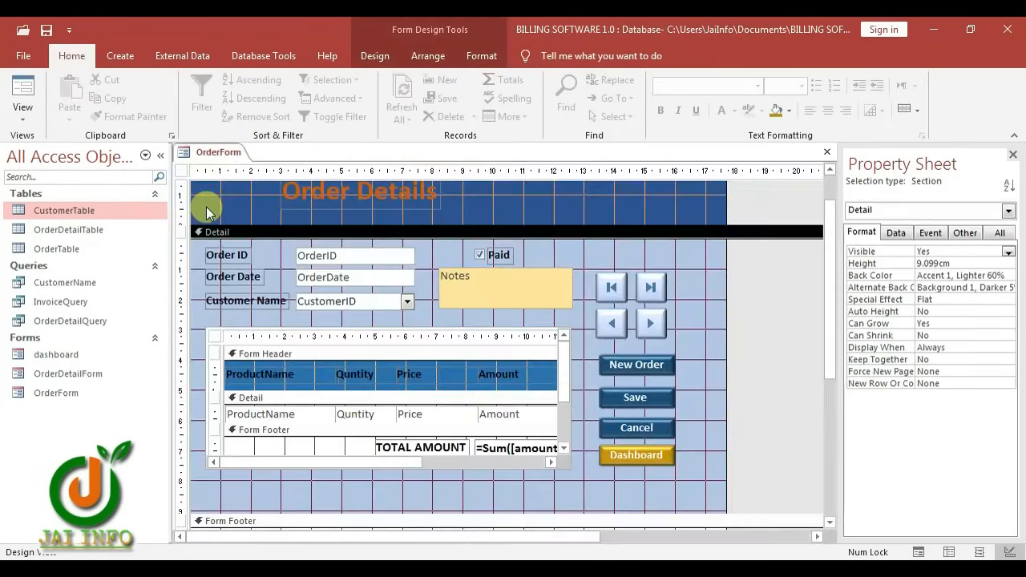
# Check OrderDetailTable's ProductName field size in Design View, then close the table
pyautogui.rightClick(102, 234)
pyautogui.click(143, 262)
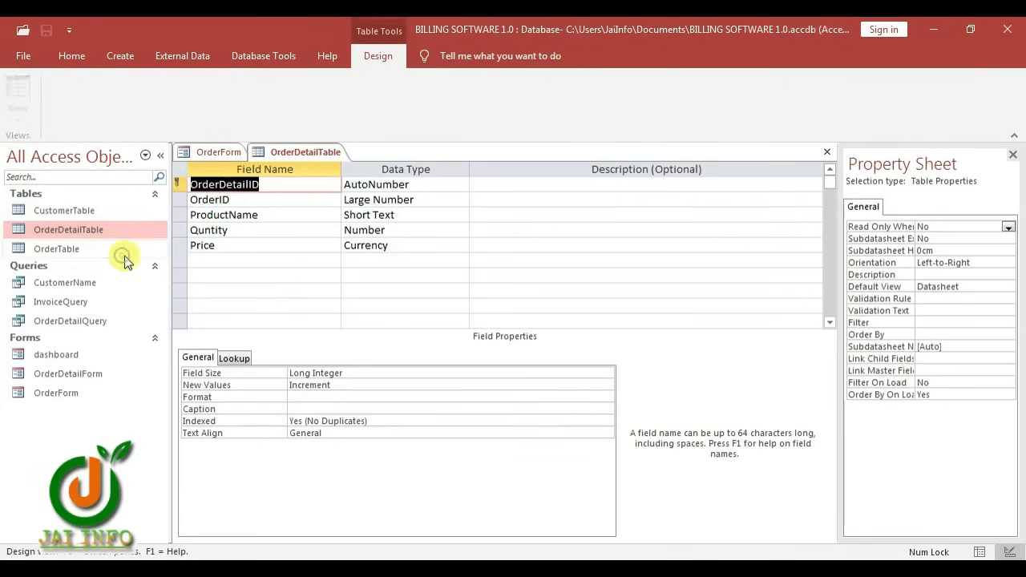
pyautogui.click(370, 215)
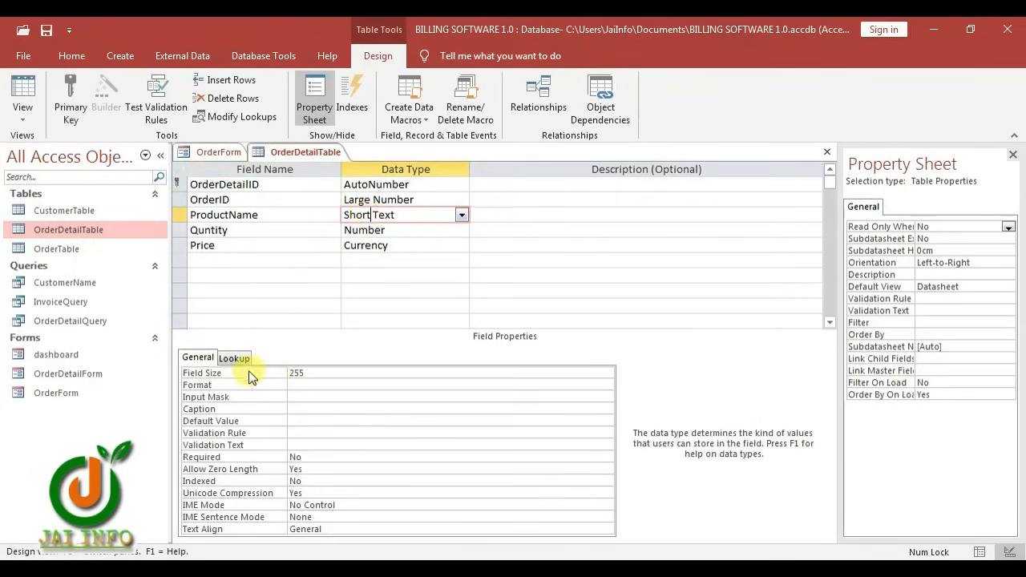
pyautogui.rightClick(314, 151)
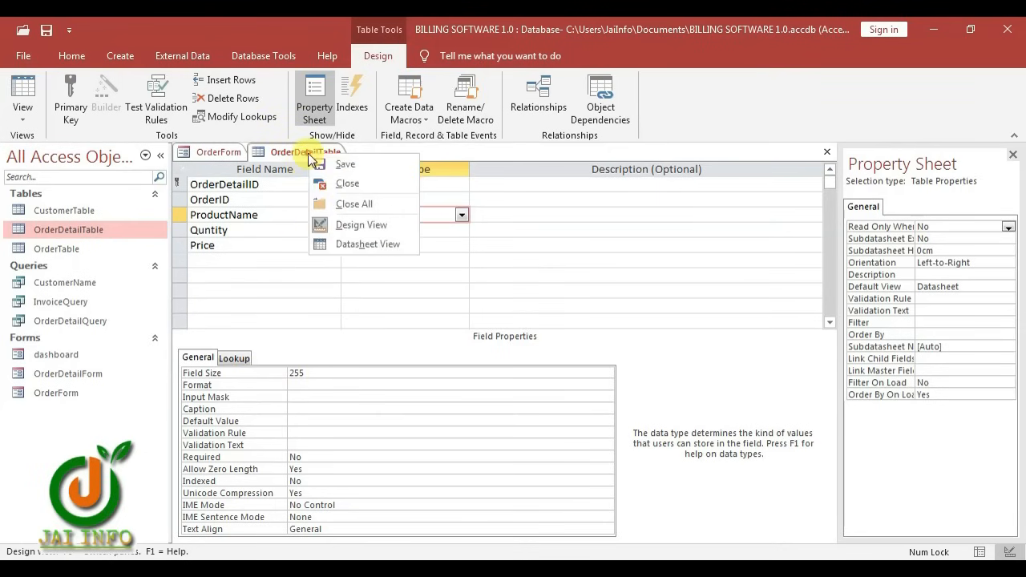
pyautogui.click(339, 185)
# Set OrderTable's Notes field size to 255, then save and close the table
pyautogui.click(118, 250)
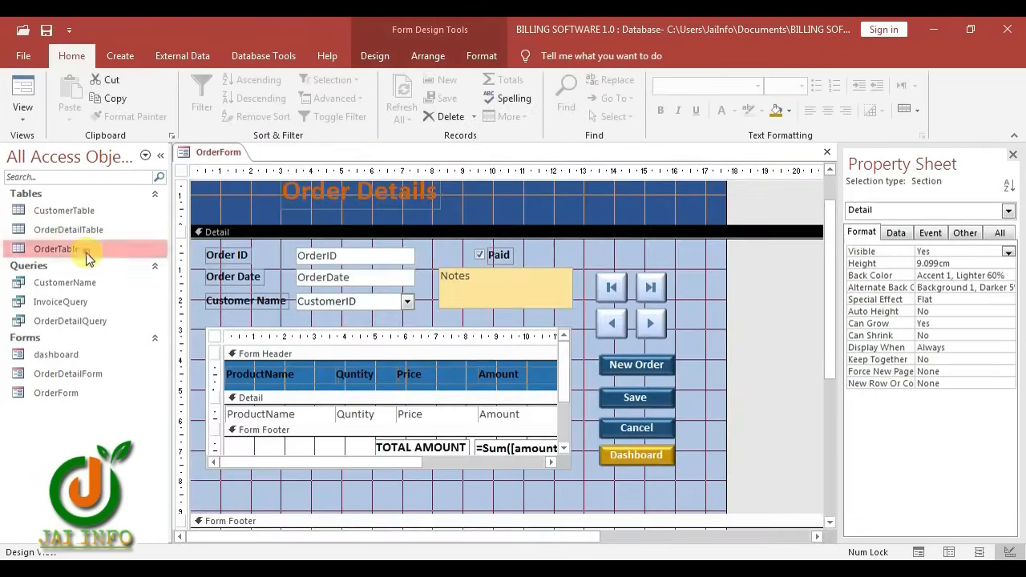
pyautogui.rightClick(118, 250)
pyautogui.click(134, 283)
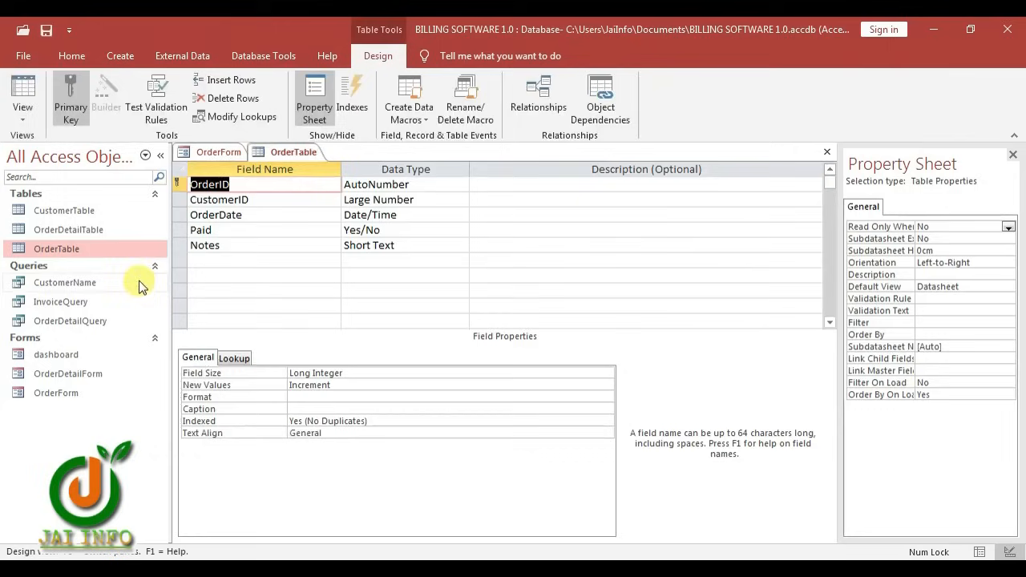
pyautogui.click(359, 246)
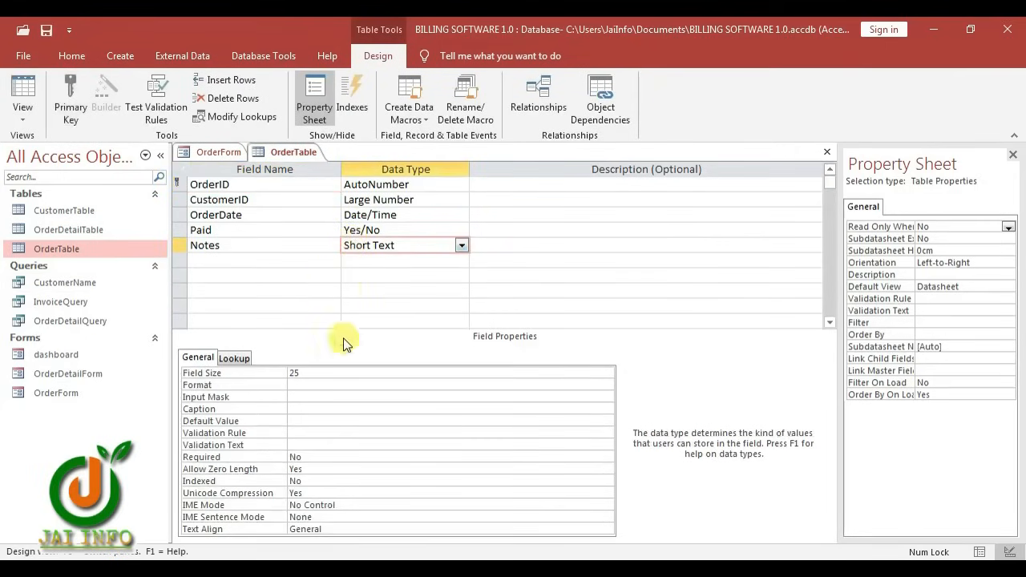
pyautogui.click(309, 371)
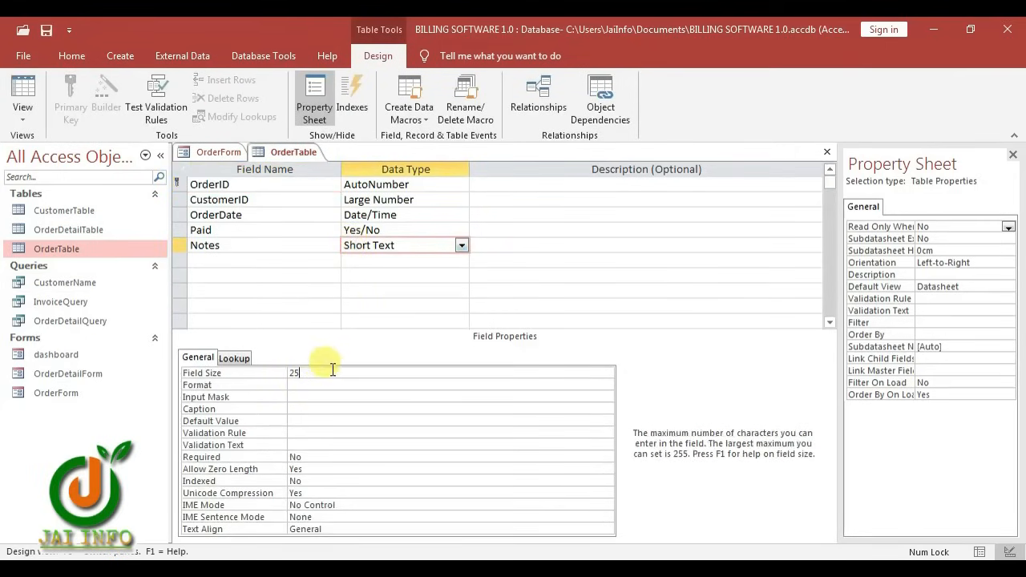
pyautogui.write('5')
pyautogui.hotkey('ctrl', 'w')
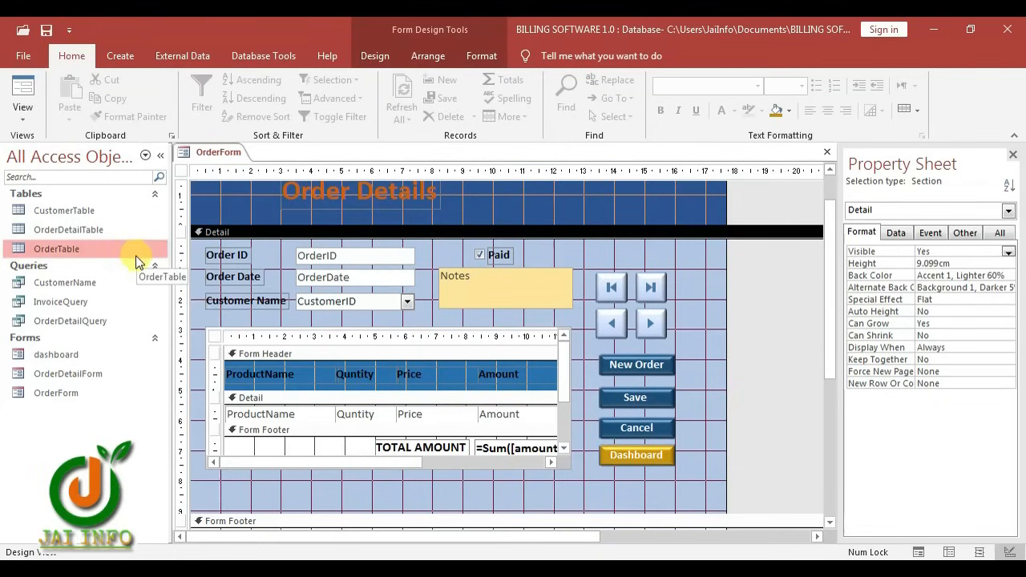
# Create a blank Form1 in Design View with record selectors and navigation buttons off and min/max buttons None
pyautogui.click(105, 64)
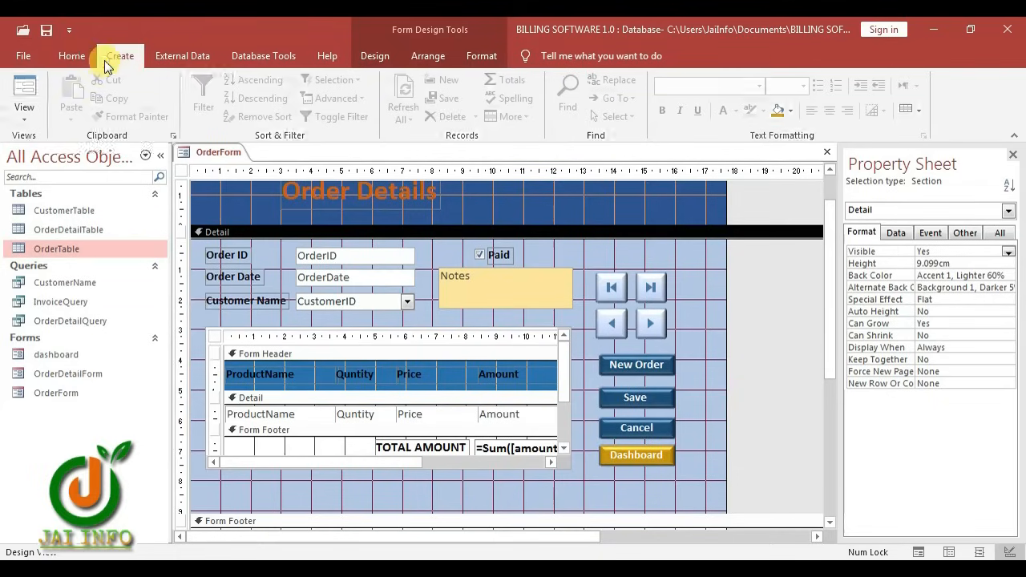
pyautogui.click(330, 113)
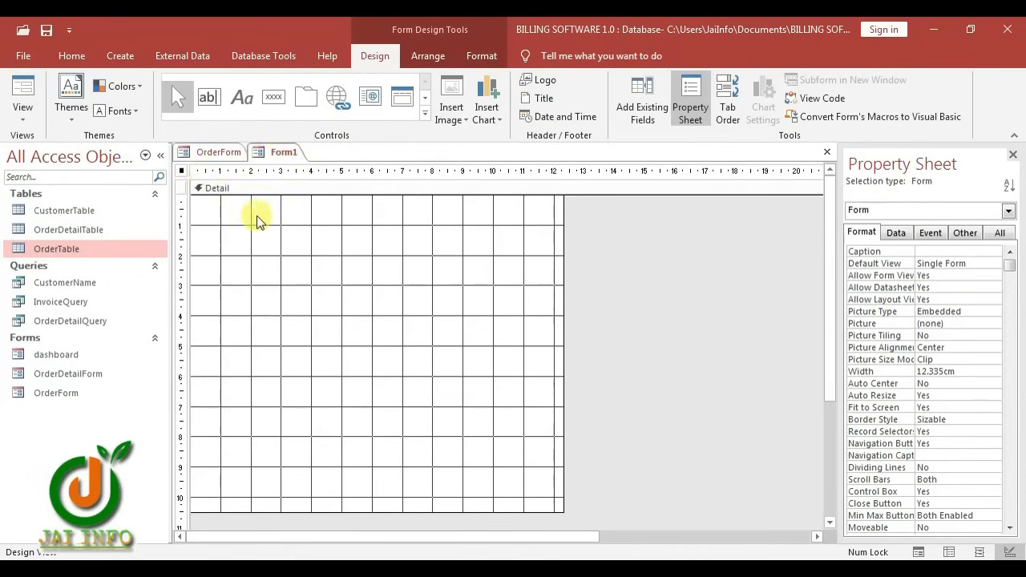
pyautogui.click(866, 433)
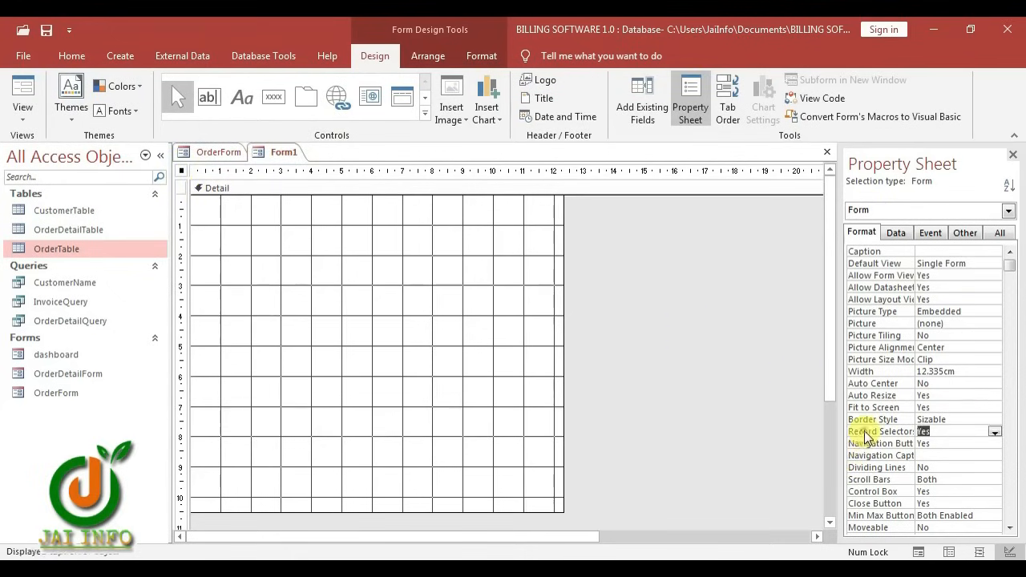
pyautogui.doubleClick(940, 445)
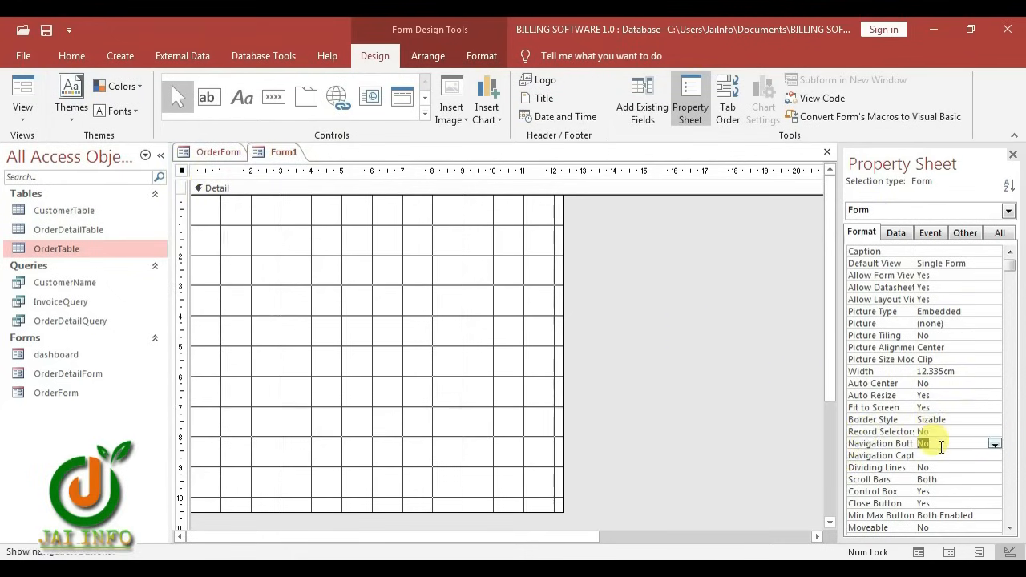
pyautogui.doubleClick(947, 514)
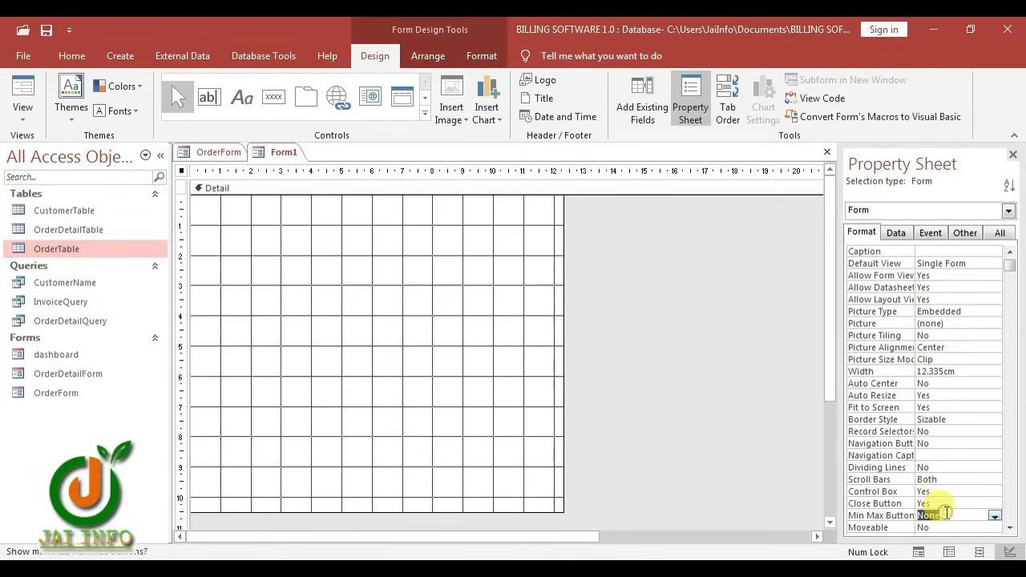
pyautogui.click(215, 153)
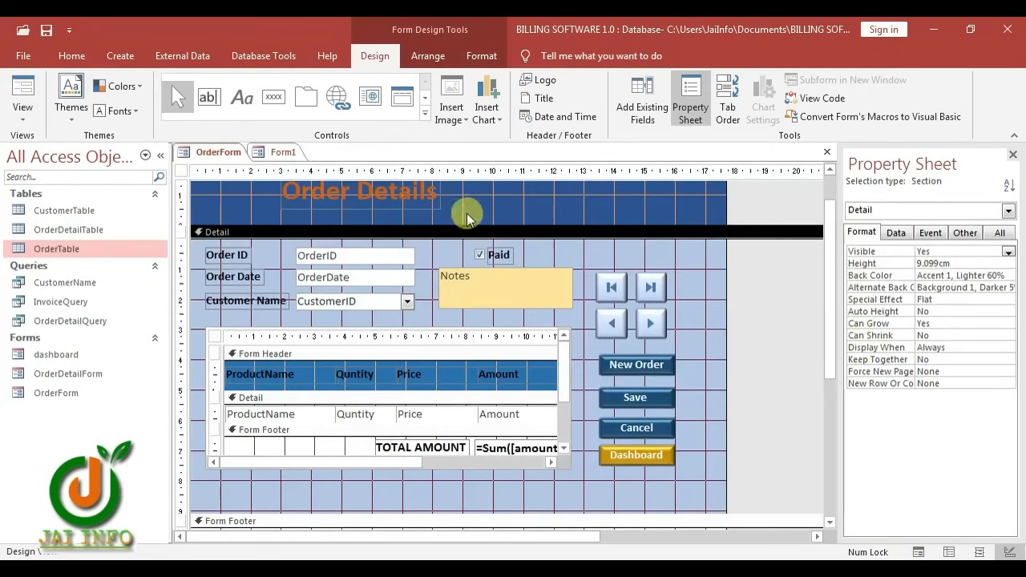
# Turn off OrderForm's navigation buttons and record selectors, and set Min Max Buttons to None
pyautogui.click(181, 172)
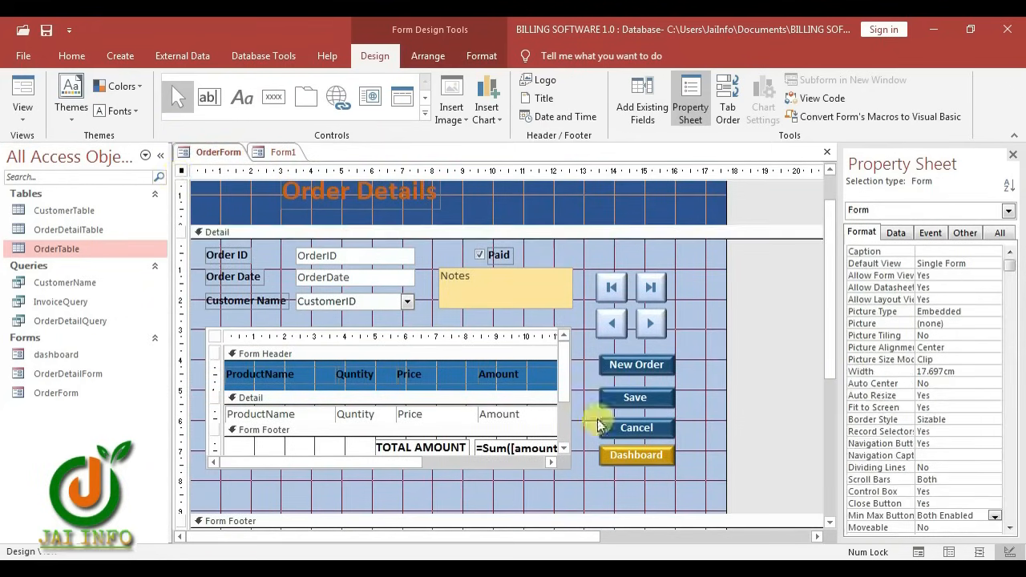
pyautogui.click(947, 443)
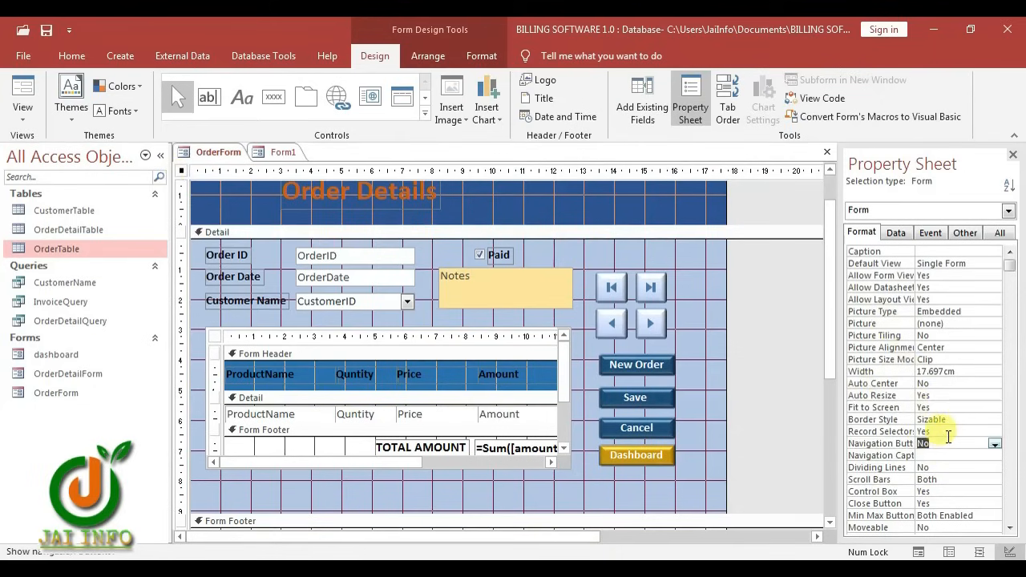
pyautogui.doubleClick(948, 433)
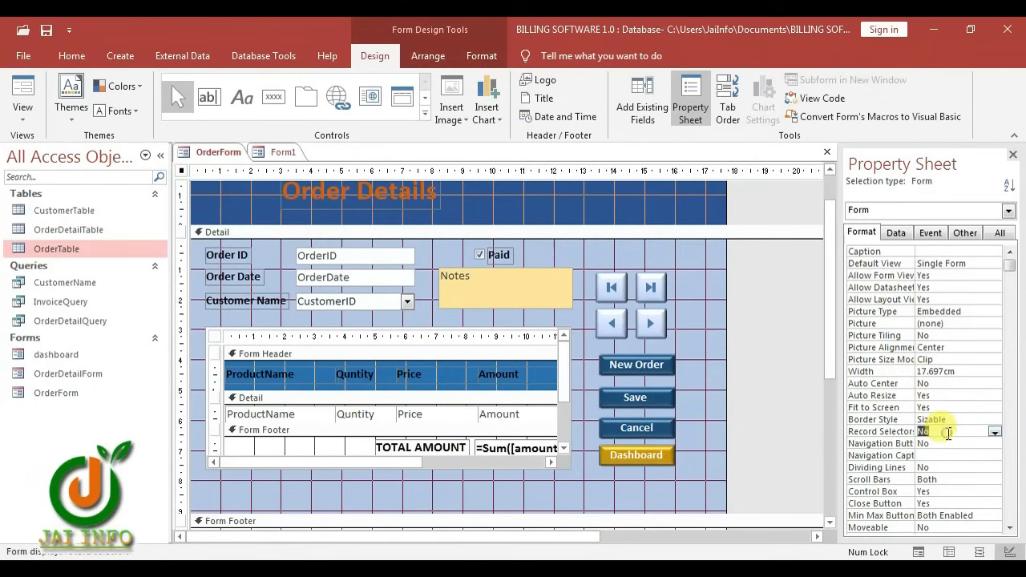
pyautogui.doubleClick(951, 516)
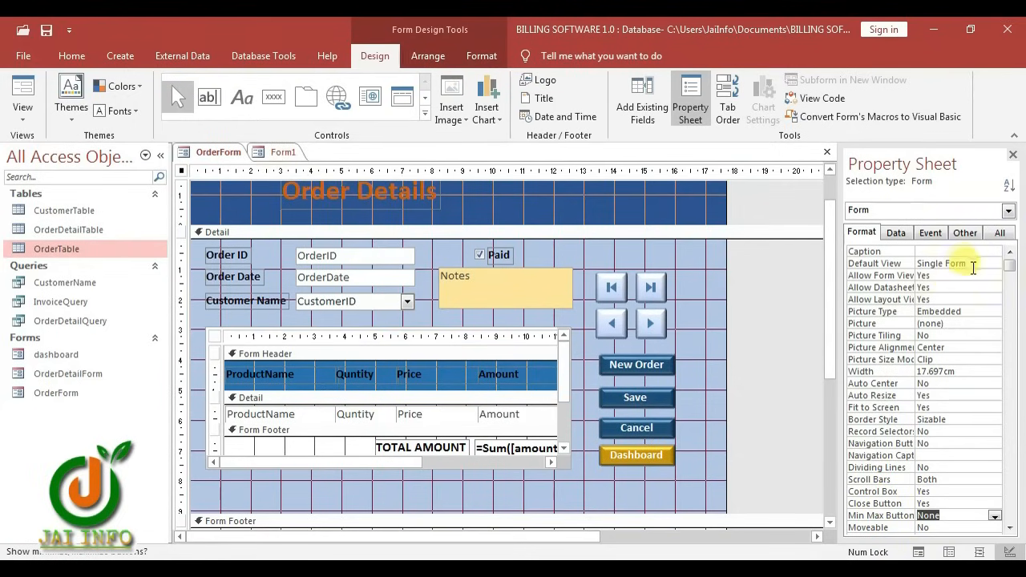
# Set Pop Up to Yes for both OrderForm and Form1
pyautogui.click(1000, 233)
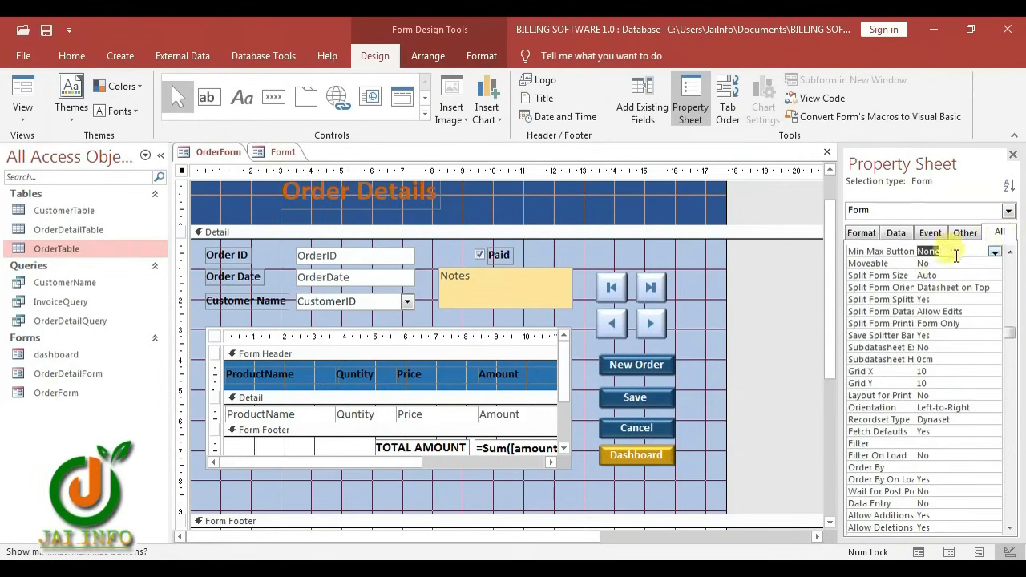
pyautogui.moveTo(1009, 335); pyautogui.dragTo(1019, 264)
pyautogui.doubleClick(939, 275)
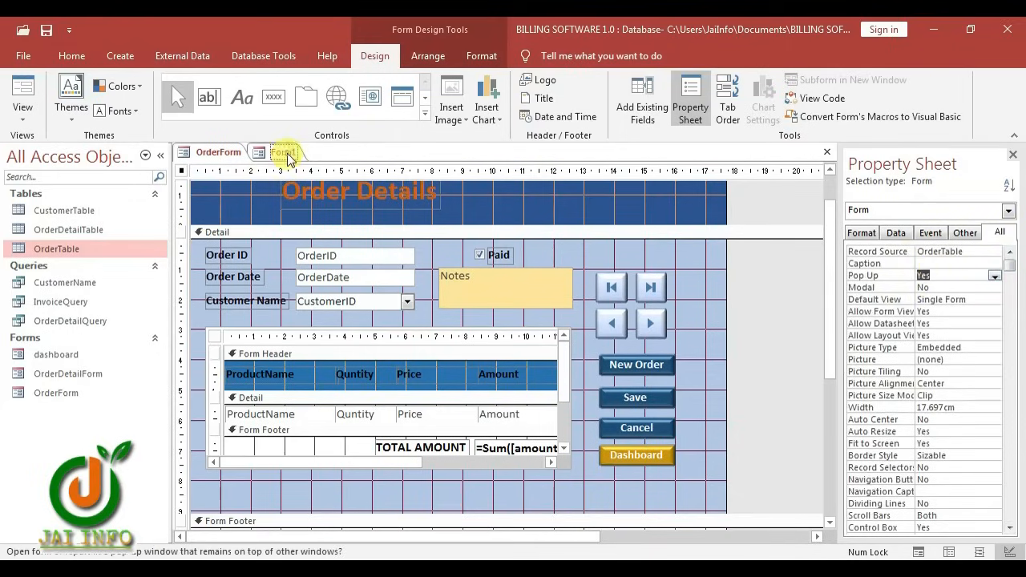
pyautogui.click(263, 151)
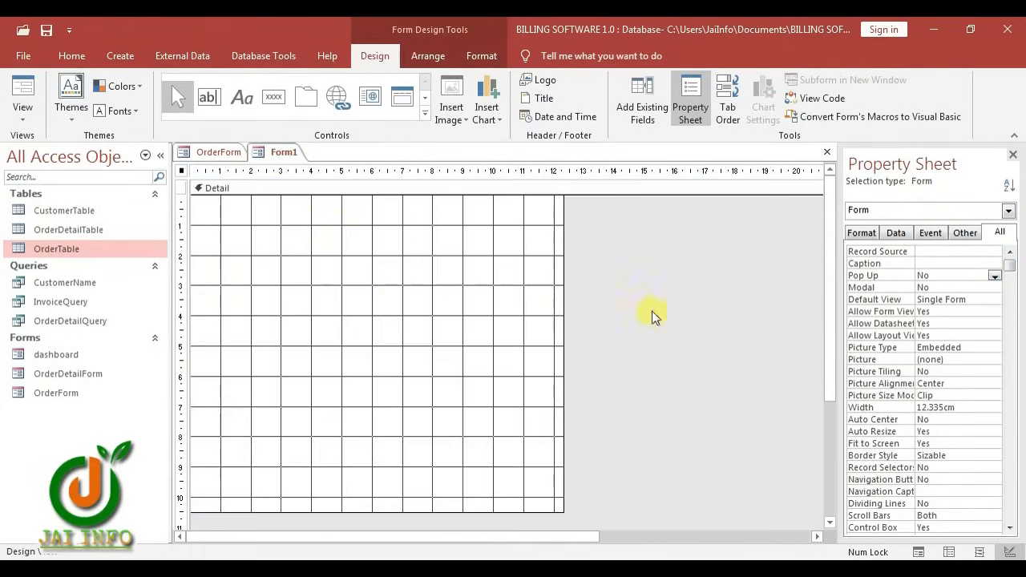
pyautogui.click(947, 275)
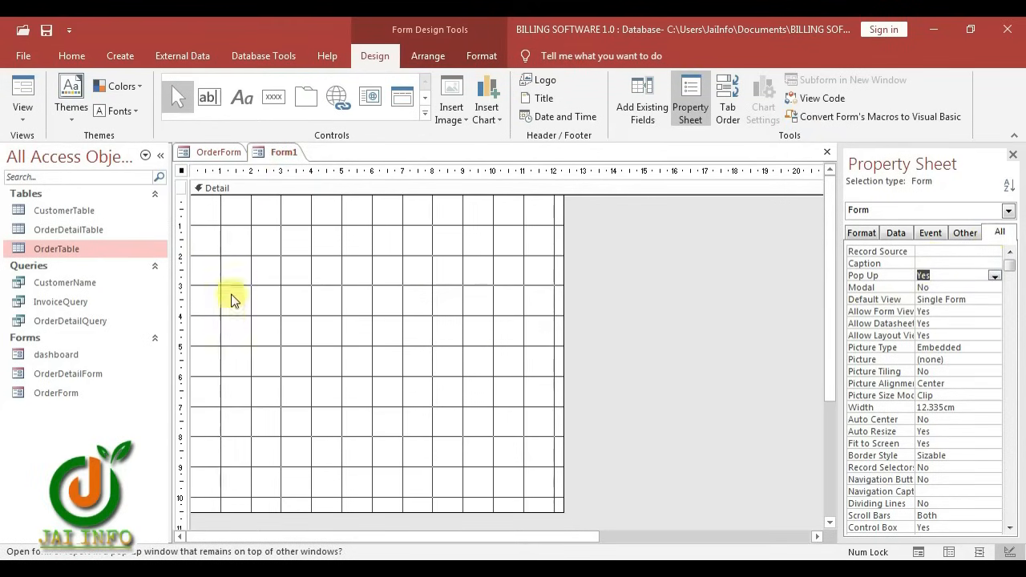
# Add a form header to Form1 and bring OrderForm's Order Details title into it
pyautogui.rightClick(241, 248)
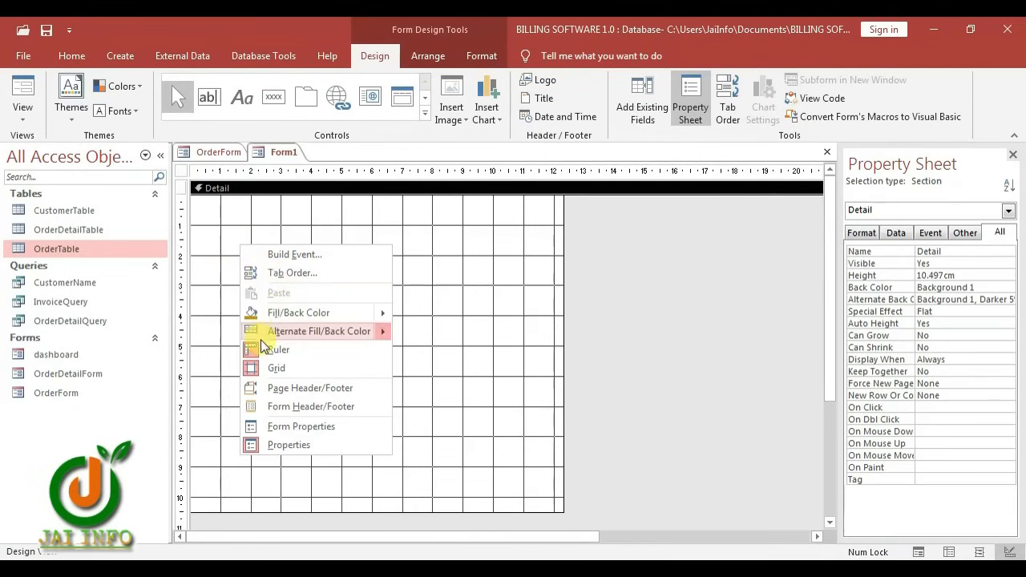
pyautogui.click(301, 406)
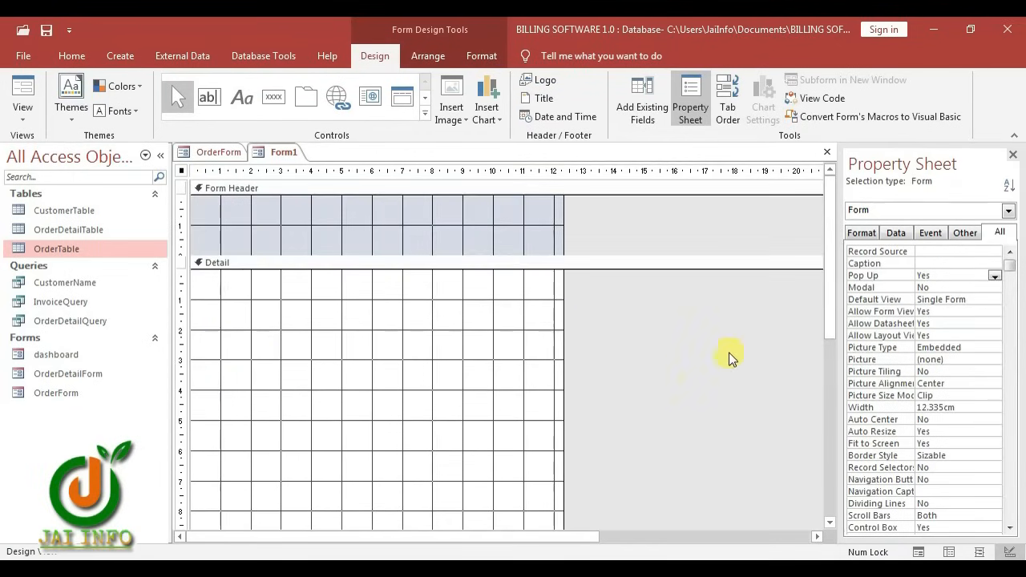
pyautogui.click(210, 152)
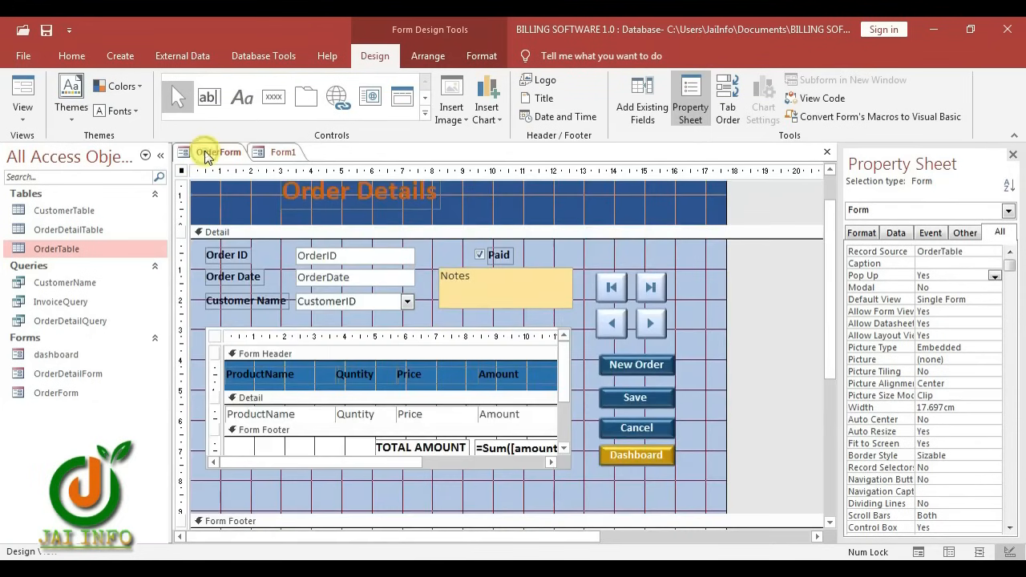
pyautogui.click(392, 196)
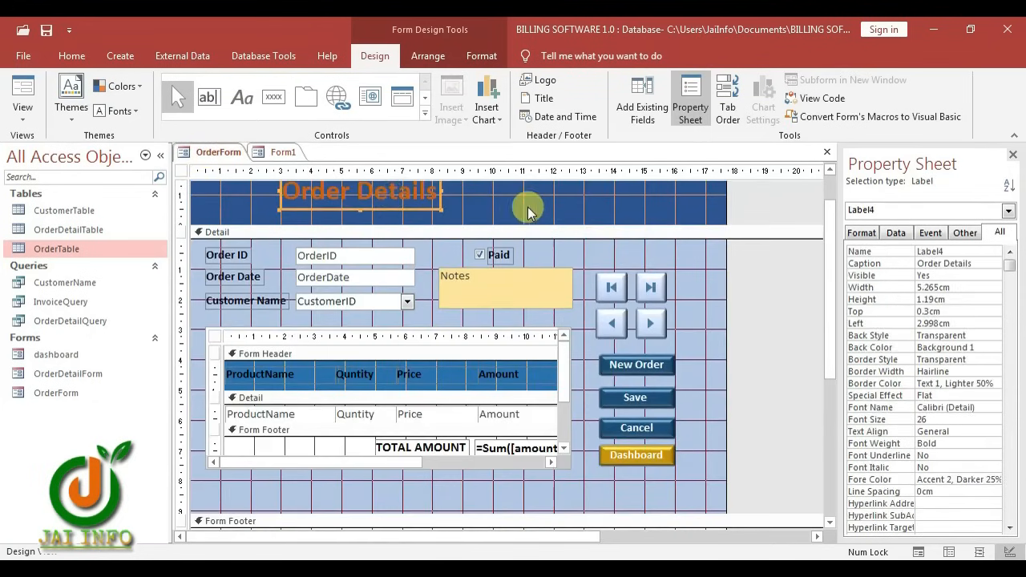
pyautogui.click(361, 207)
pyautogui.moveTo(358, 198); pyautogui.dragTo(462, 207)
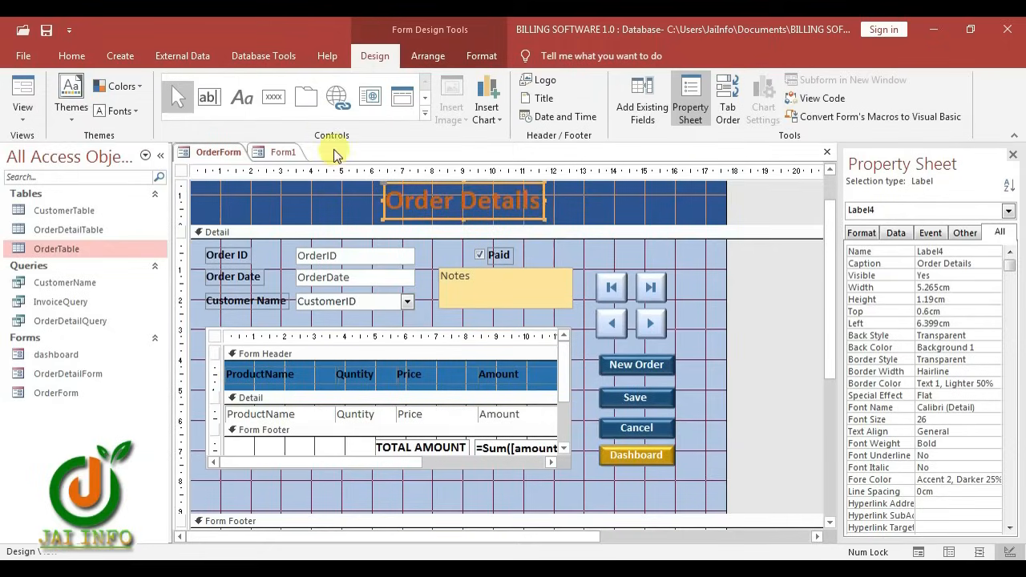
pyautogui.click(270, 152)
pyautogui.click(325, 227)
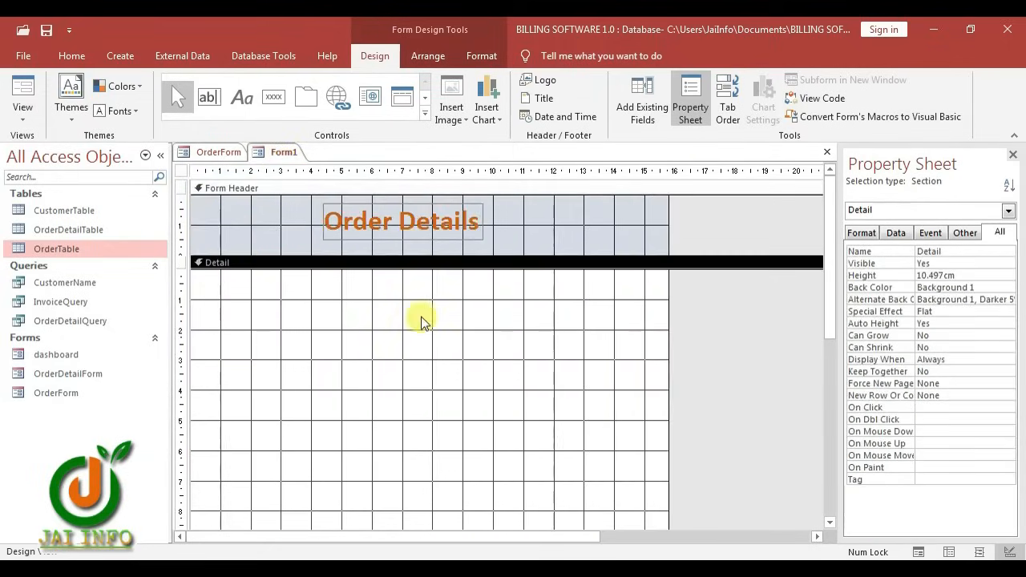
pyautogui.moveTo(668, 309); pyautogui.dragTo(627, 317)
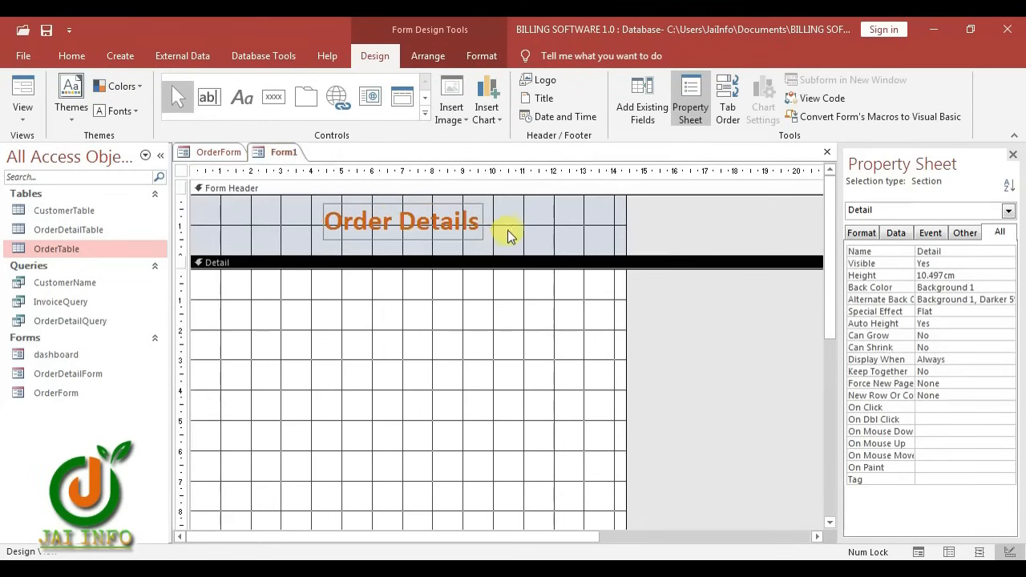
# Change the header title to read 'Customer Details'
pyautogui.click(384, 222)
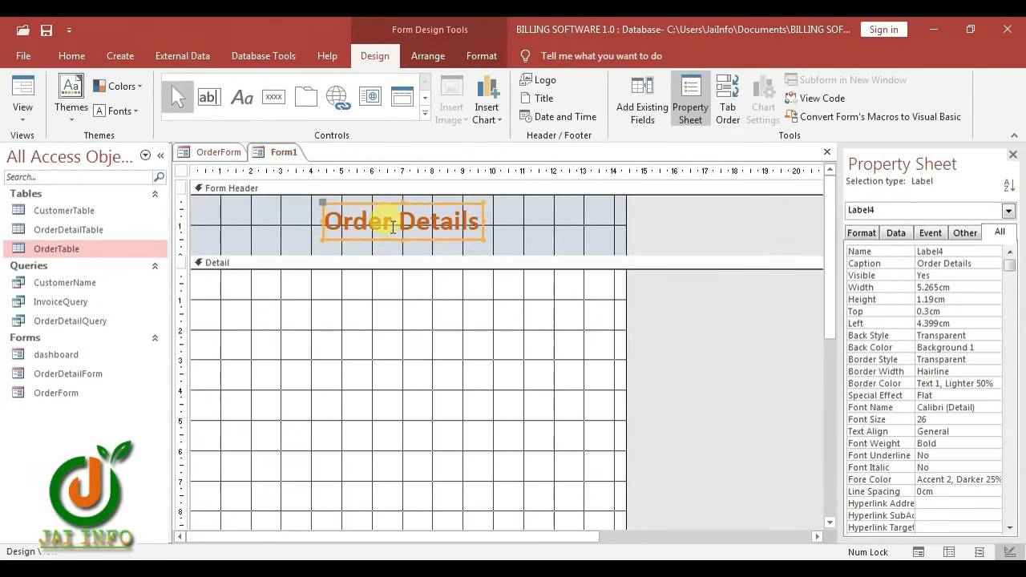
pyautogui.doubleClick(393, 227)
pyautogui.write('Custo')
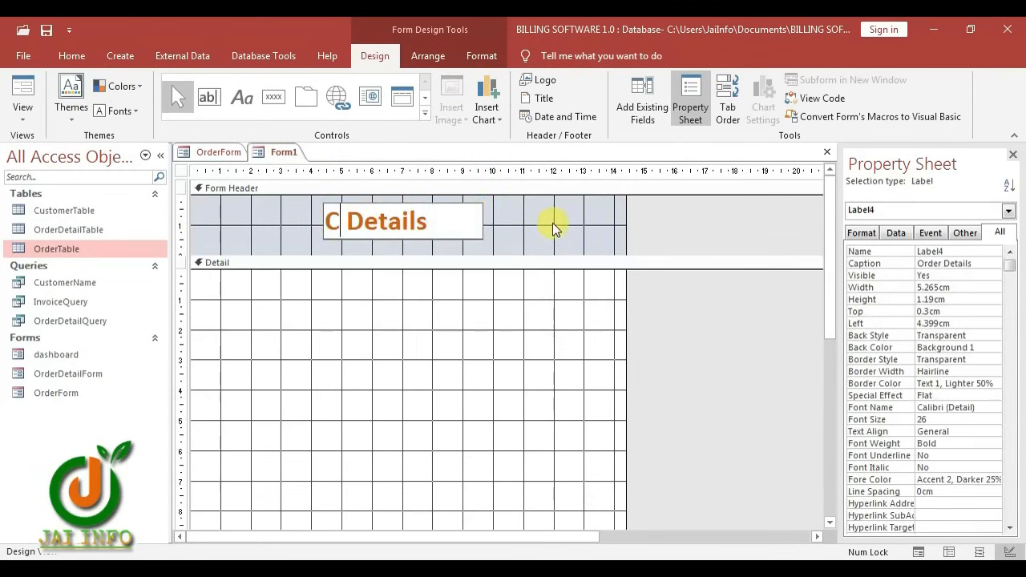
pyautogui.write('mer')
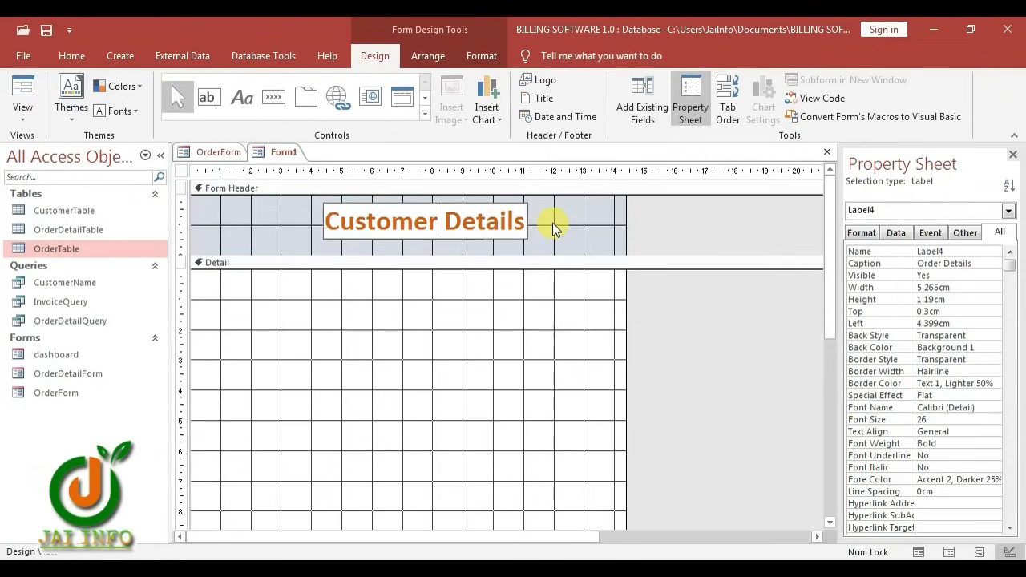
pyautogui.click(552, 223)
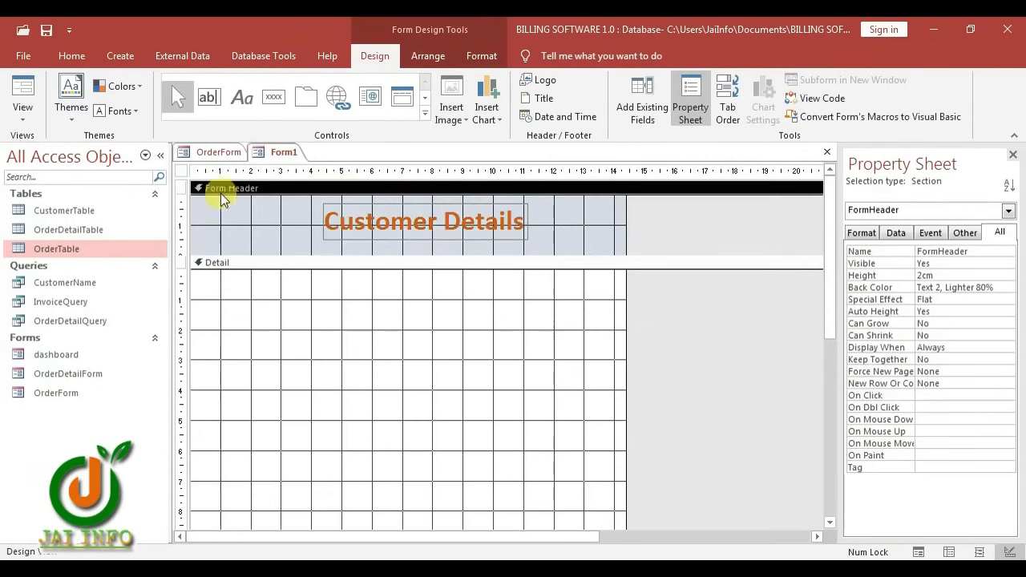
# Set Form1's record source to CustomerTable
pyautogui.click(182, 171)
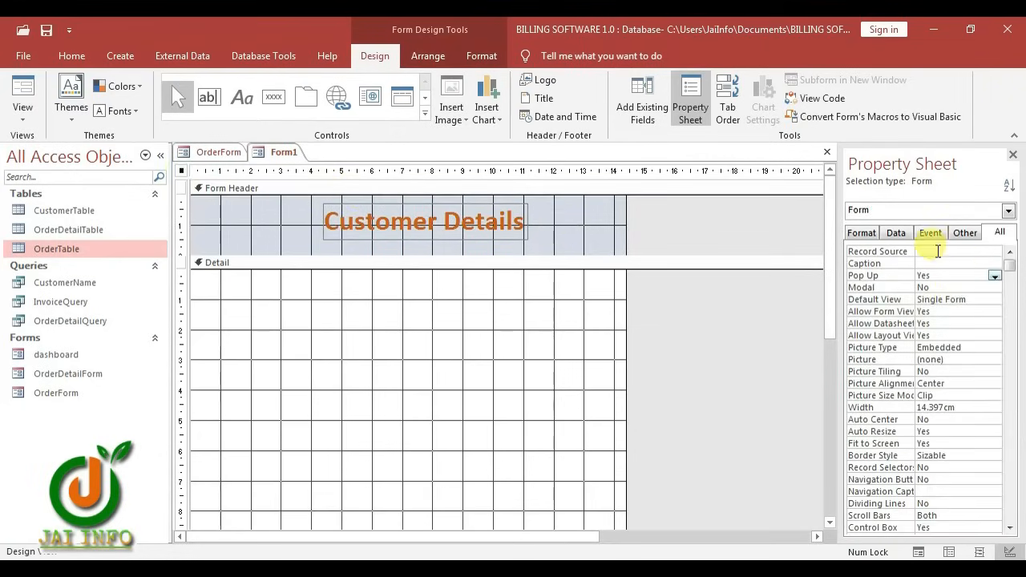
pyautogui.click(895, 232)
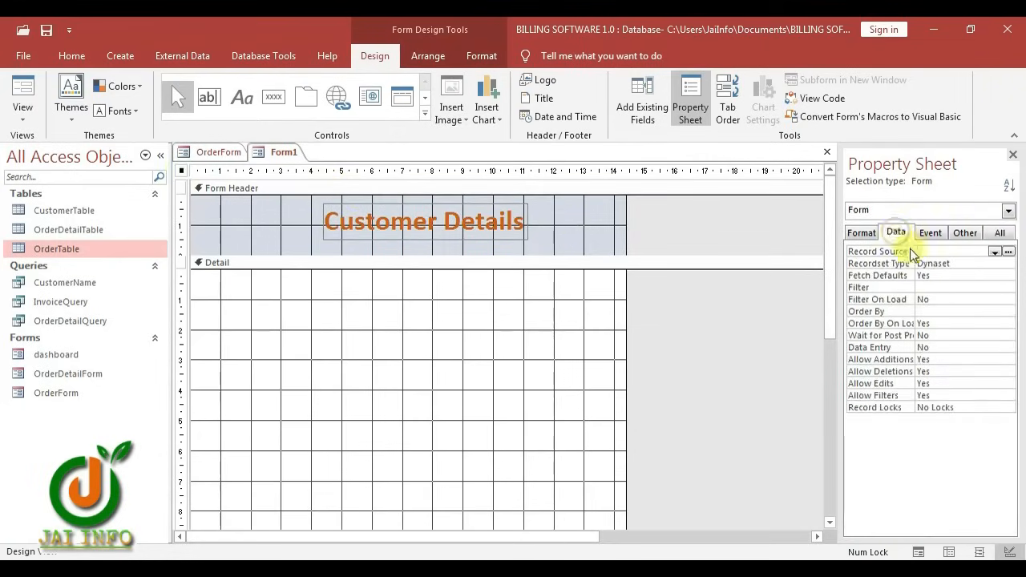
pyautogui.click(995, 252)
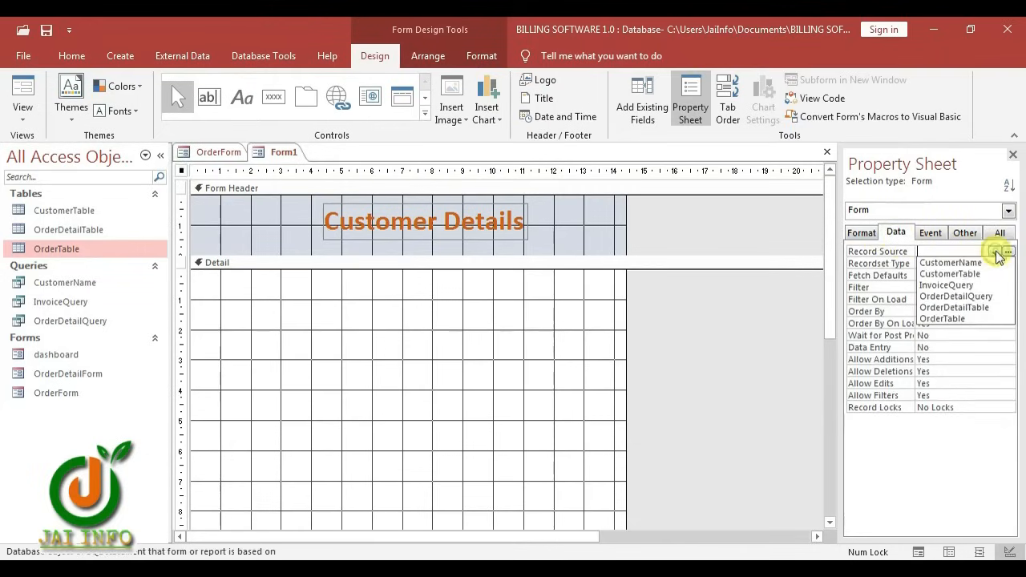
pyautogui.click(958, 274)
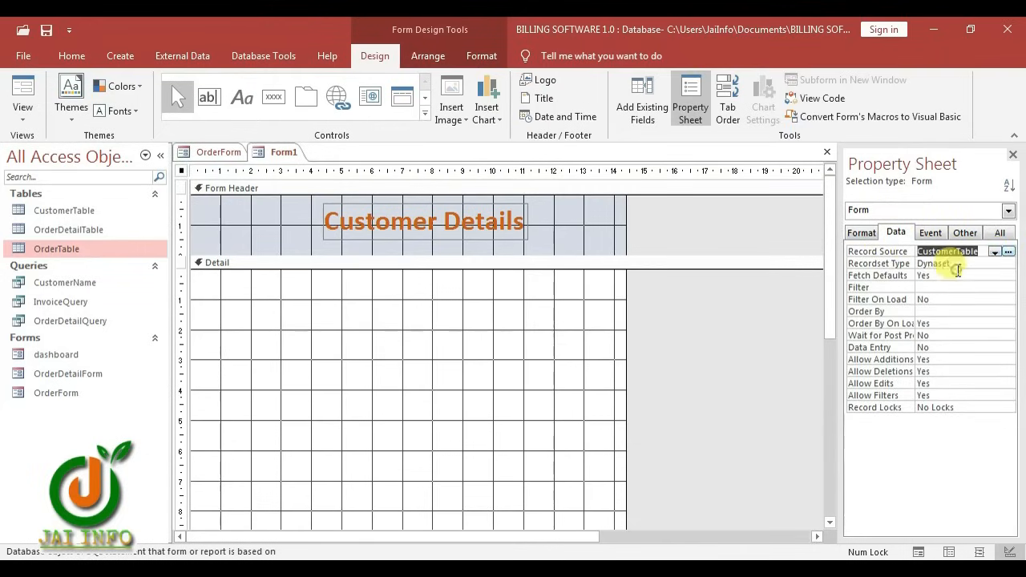
# Place the CustomerID through Active fields in the Detail section in a stacked layout
pyautogui.click(642, 100)
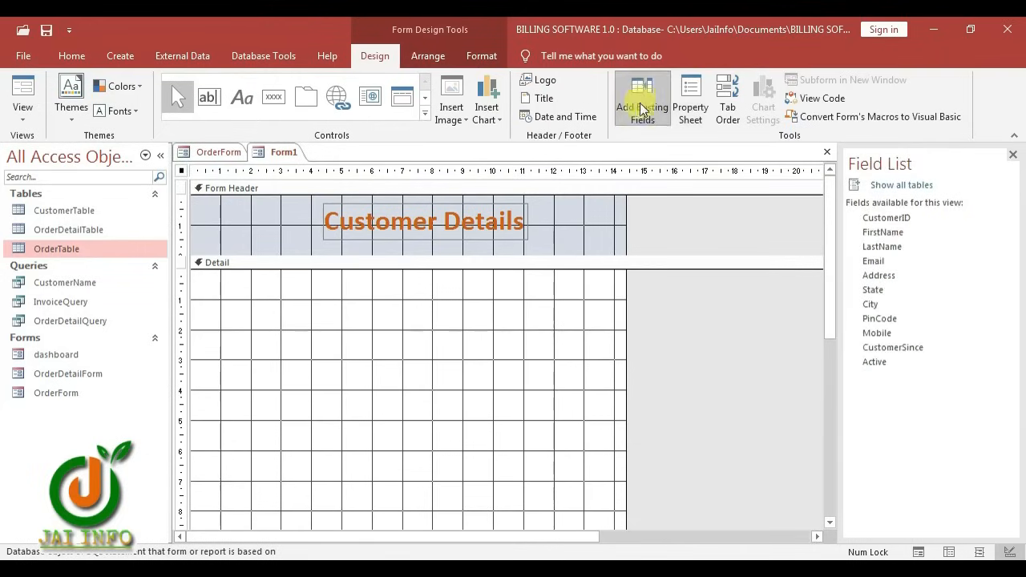
pyautogui.click(891, 220)
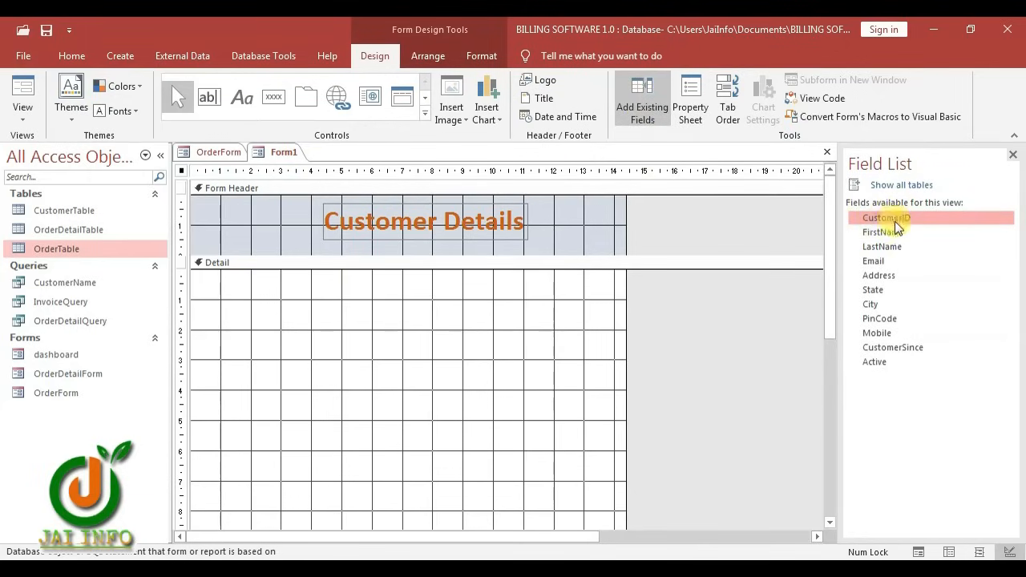
pyautogui.keyDown('shift'); pyautogui.click(893, 368); pyautogui.keyUp('shift')
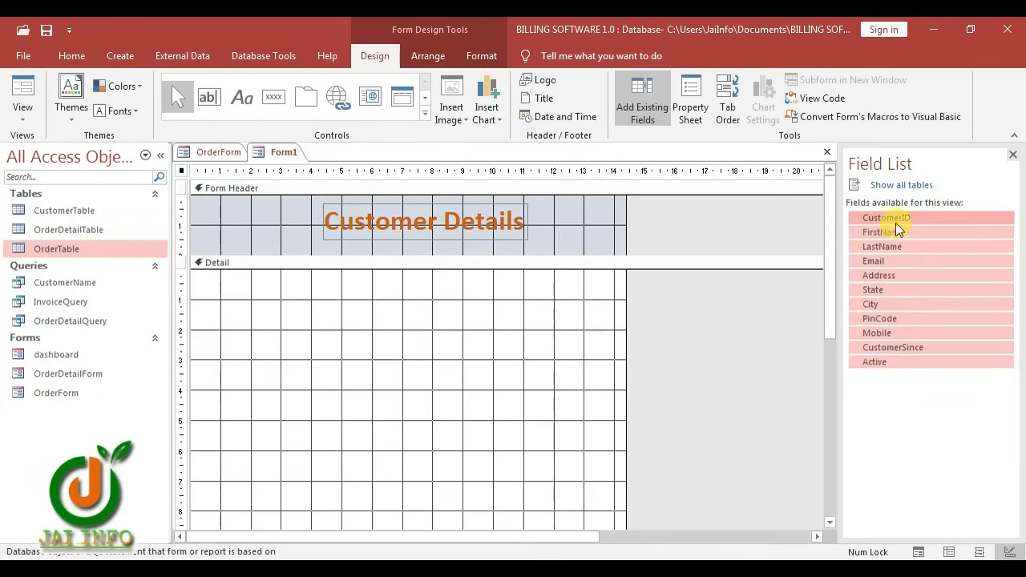
pyautogui.moveTo(895, 223); pyautogui.dragTo(307, 321)
pyautogui.rightClick(374, 331)
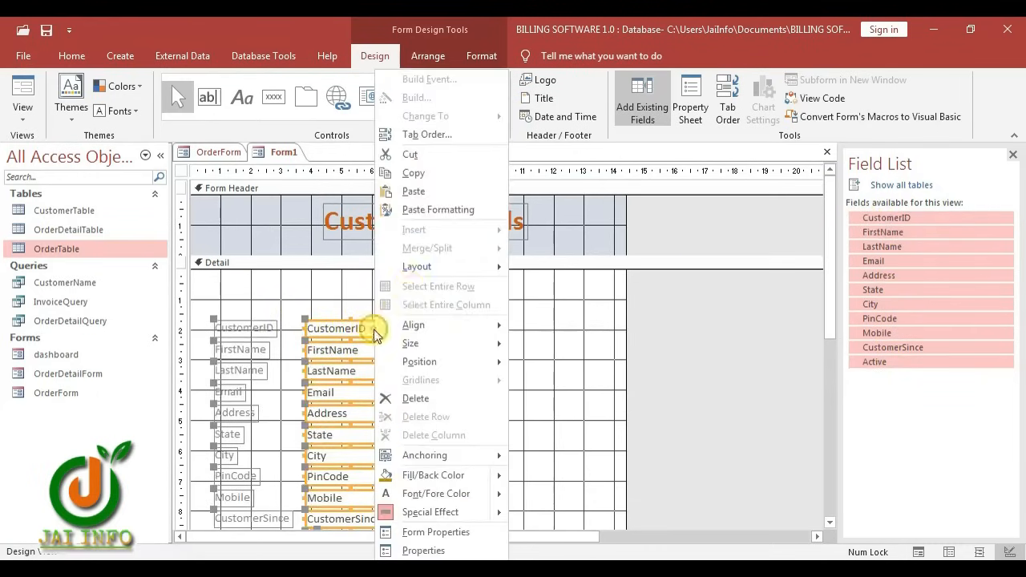
pyautogui.moveTo(459, 273)
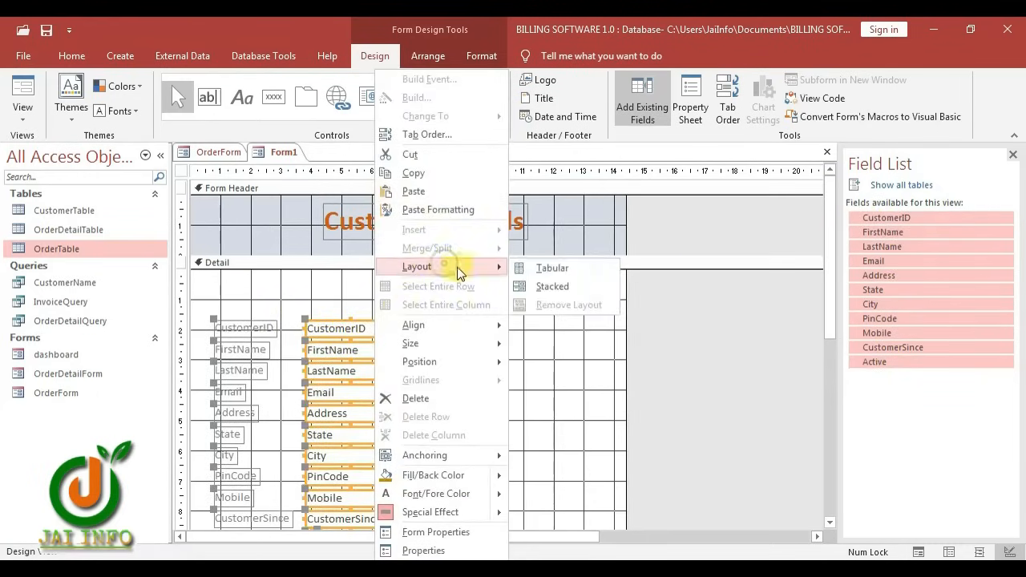
pyautogui.click(550, 288)
pyautogui.scroll(-3, 201, 396)
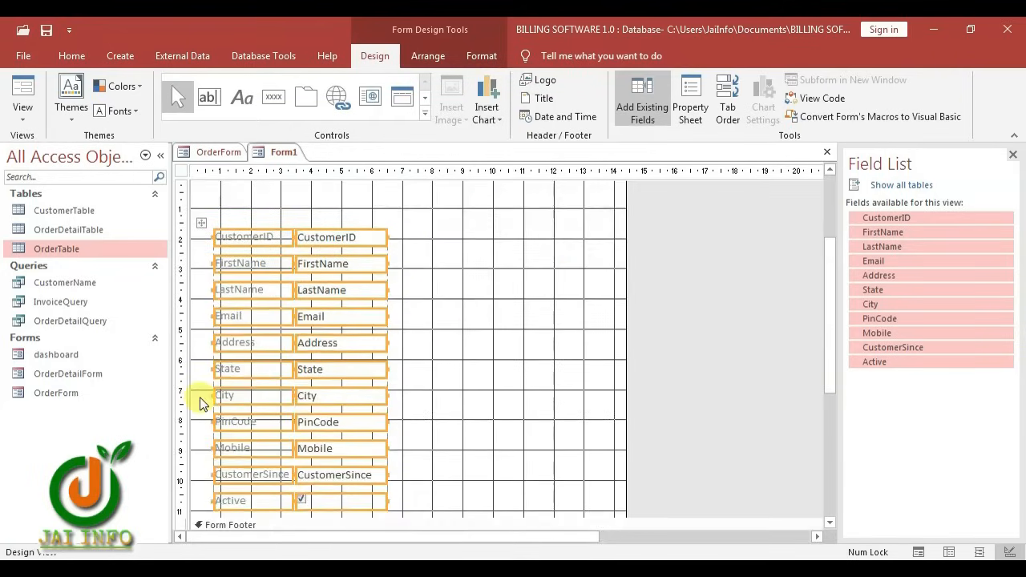
pyautogui.moveTo(200, 397); pyautogui.dragTo(394, 438)
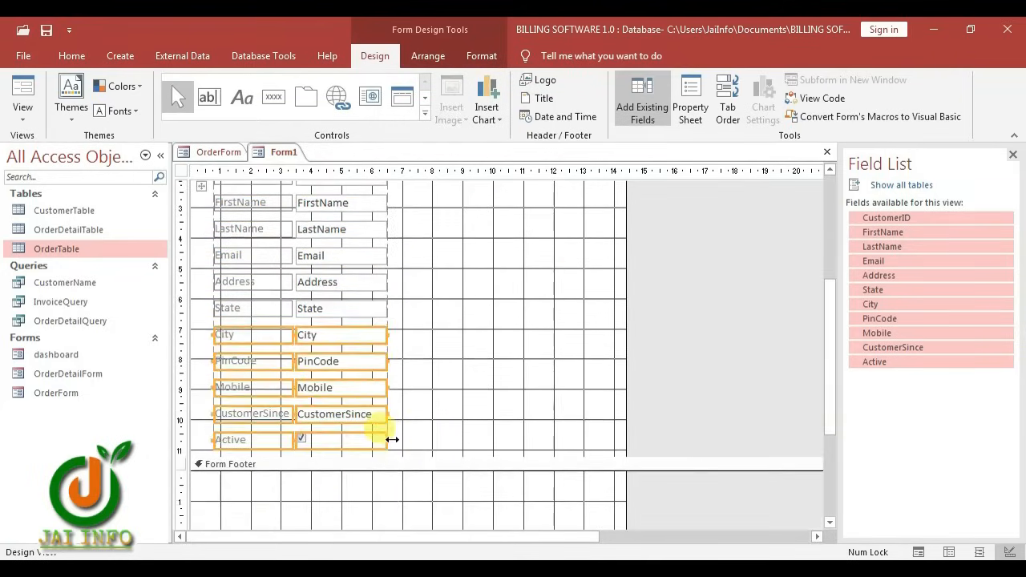
pyautogui.scroll(3, 345, 435)
# Remove City through Active from the layout and move them beside the first column
pyautogui.moveTo(323, 456); pyautogui.dragTo(482, 325)
pyautogui.moveTo(319, 458)
pyautogui.mouseDown()
pyautogui.moveTo(404, 435)
pyautogui.moveTo(333, 454)
pyautogui.mouseUp()
pyautogui.rightClick(328, 456)
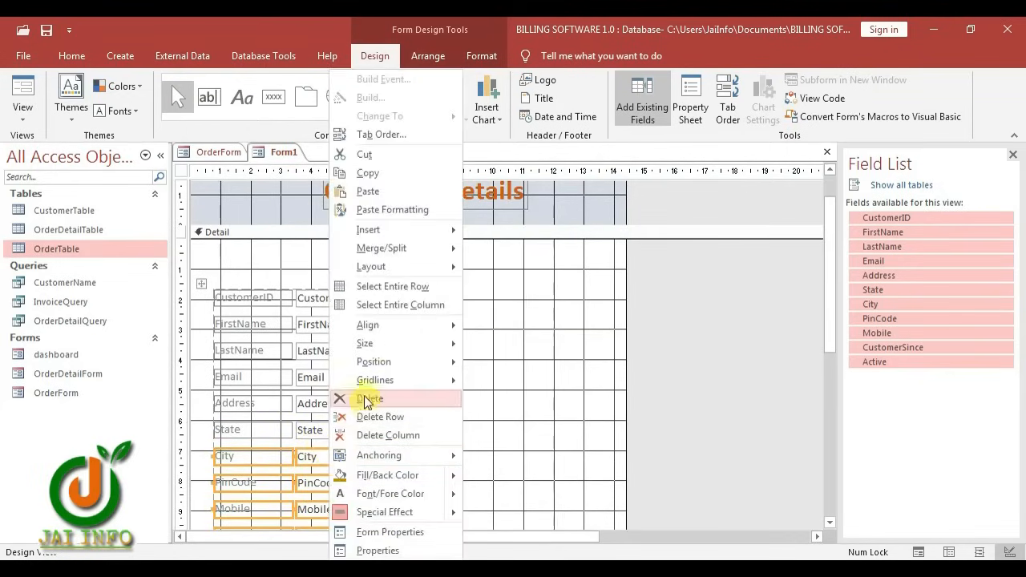
pyautogui.moveTo(381, 273)
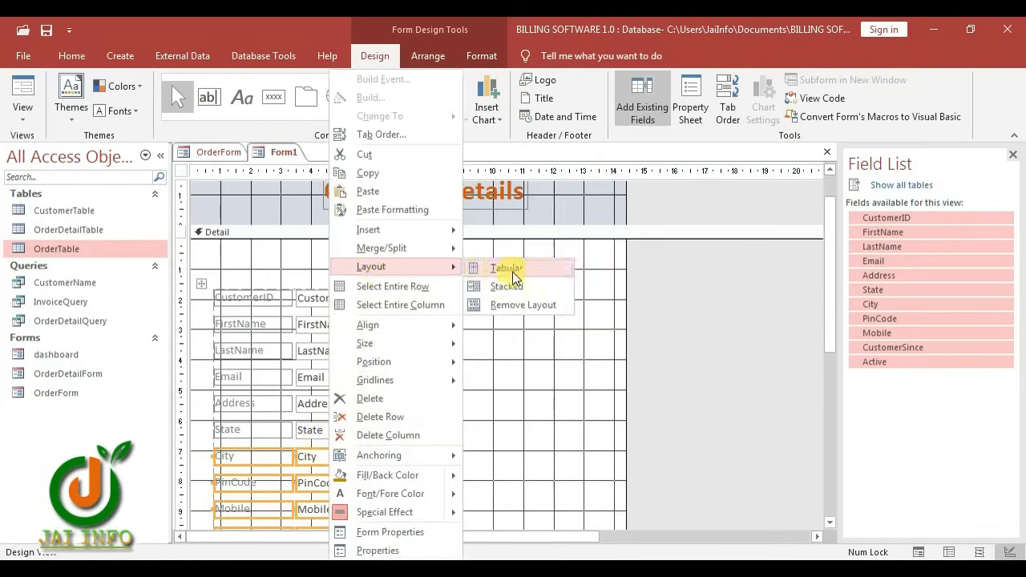
pyautogui.click(517, 305)
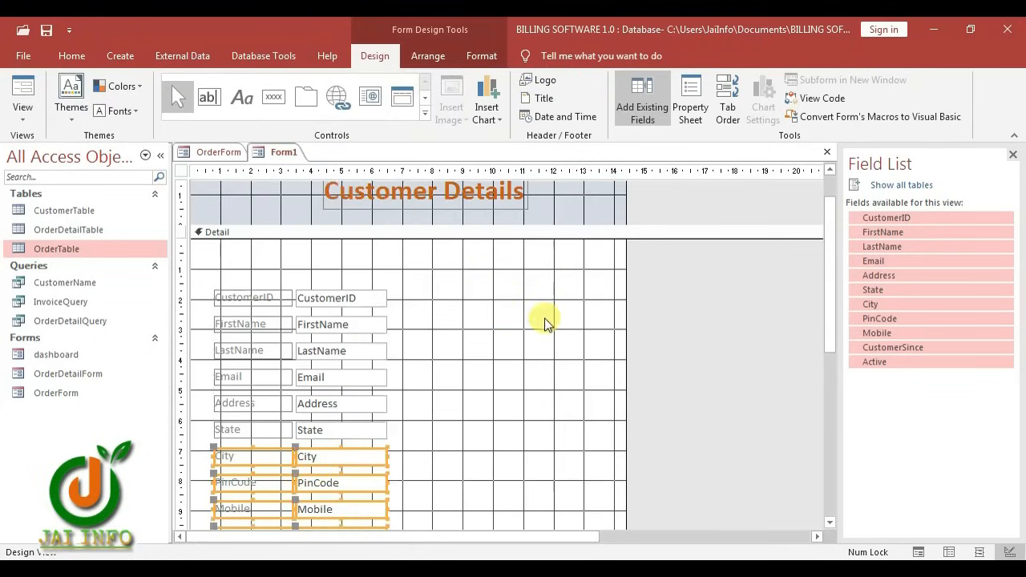
pyautogui.click(333, 458)
pyautogui.moveTo(333, 457); pyautogui.dragTo(512, 300)
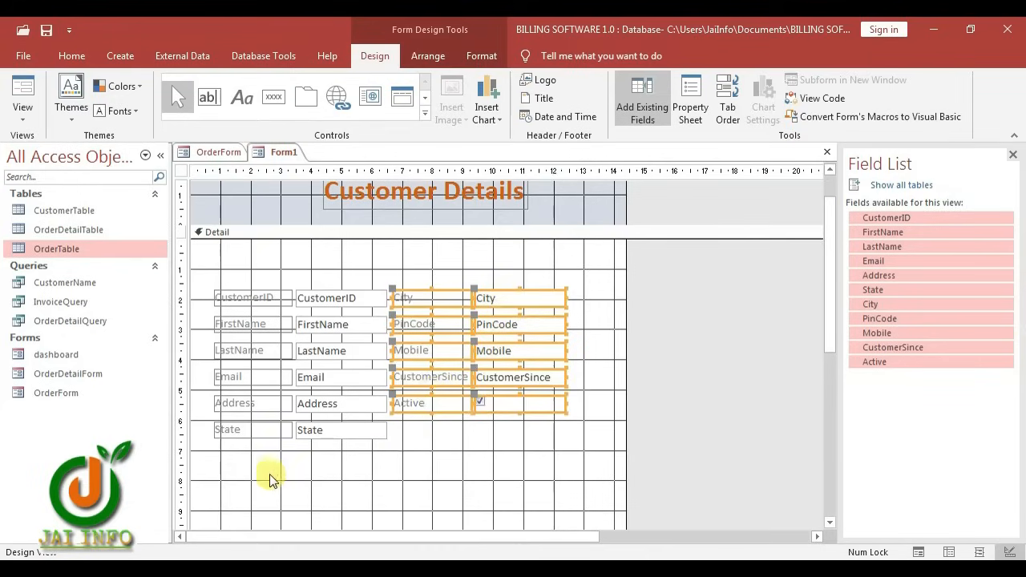
# Move all the customer field controls up toward the header
pyautogui.moveTo(241, 465); pyautogui.dragTo(493, 292)
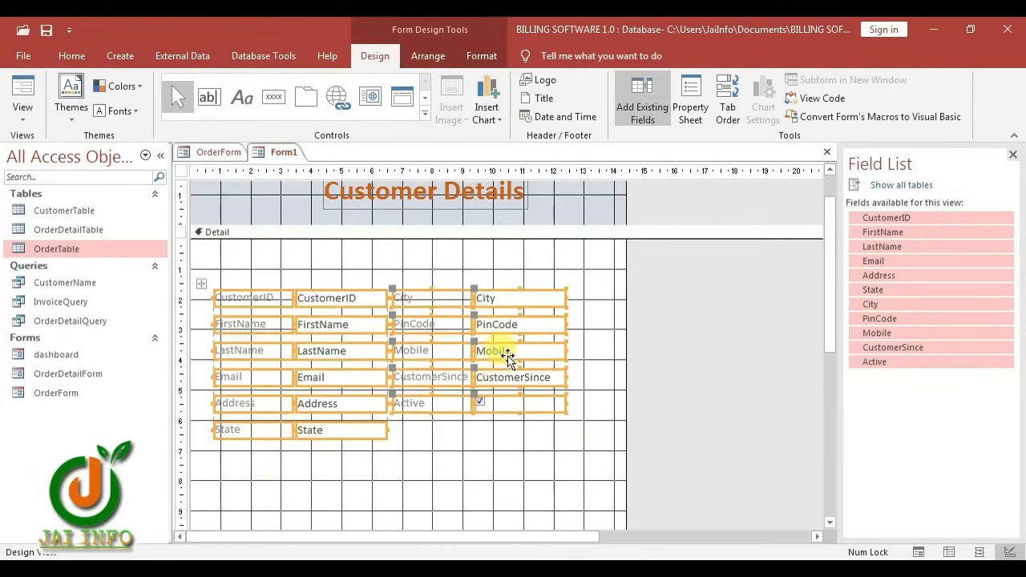
pyautogui.moveTo(510, 326); pyautogui.dragTo(519, 289)
pyautogui.click(525, 457)
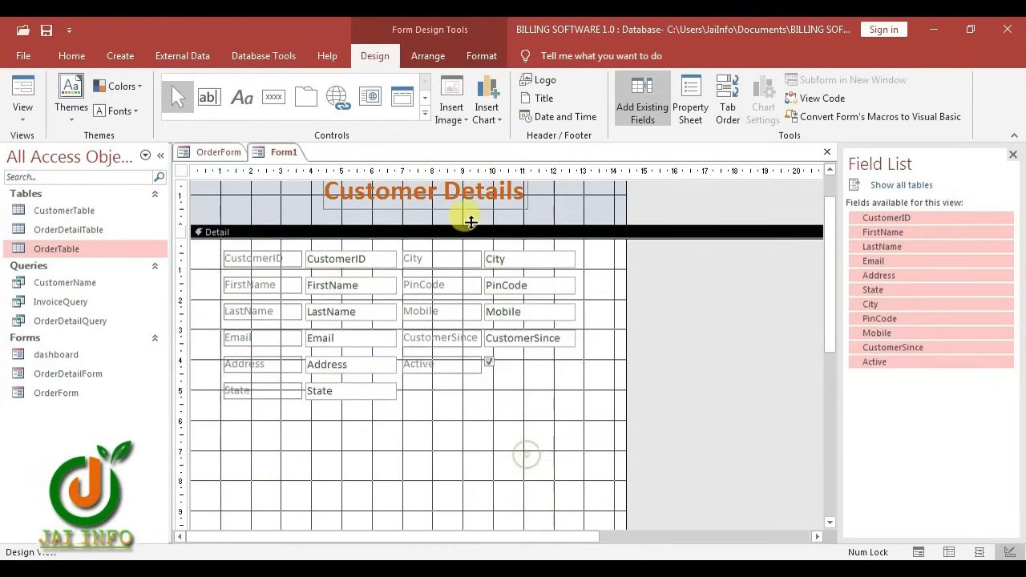
# Draw a rectangle framing both columns of customer fields, then select the right-column labels
pyautogui.click(425, 113)
pyautogui.click(379, 125)
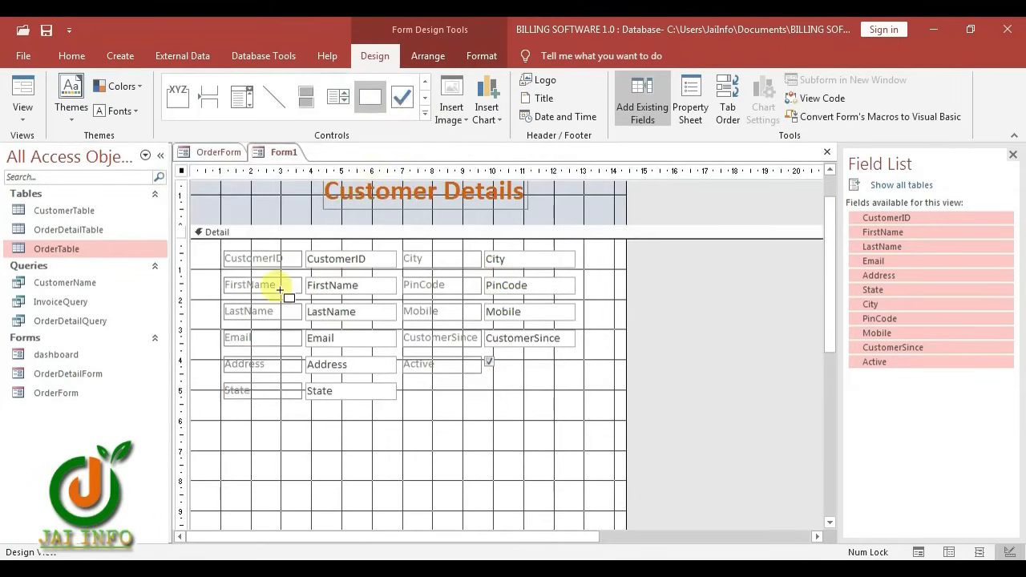
pyautogui.moveTo(212, 245)
pyautogui.mouseDown()
pyautogui.moveTo(578, 334)
pyautogui.moveTo(588, 414)
pyautogui.mouseUp()
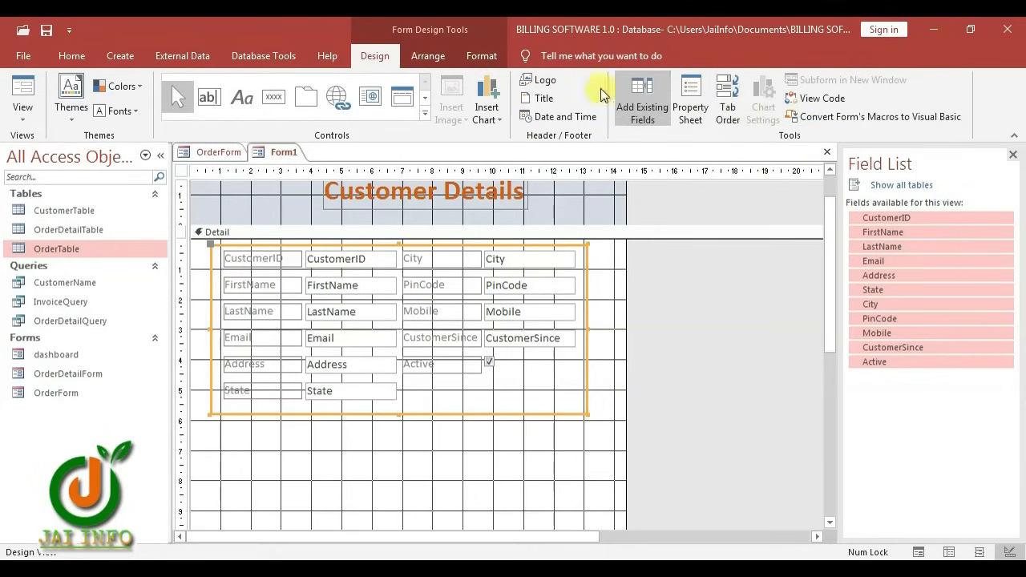
pyautogui.click(478, 56)
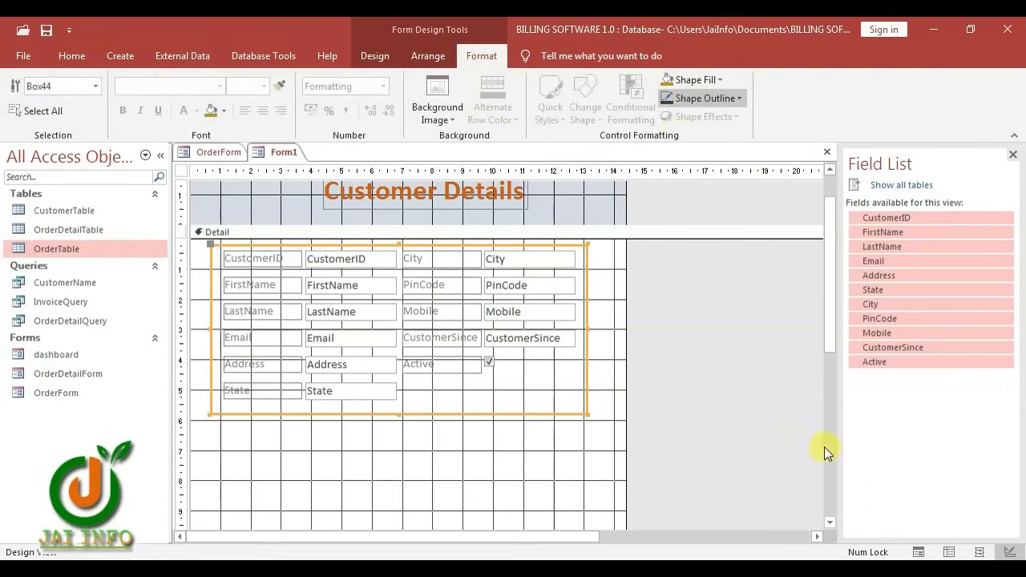
pyautogui.click(605, 268)
pyautogui.click(588, 268)
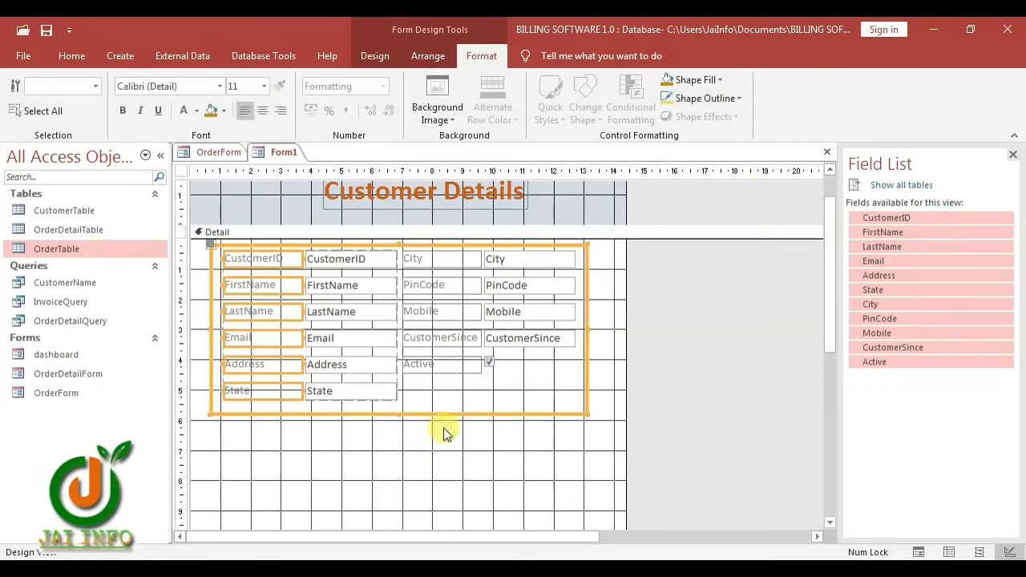
pyautogui.moveTo(474, 466); pyautogui.dragTo(451, 254)
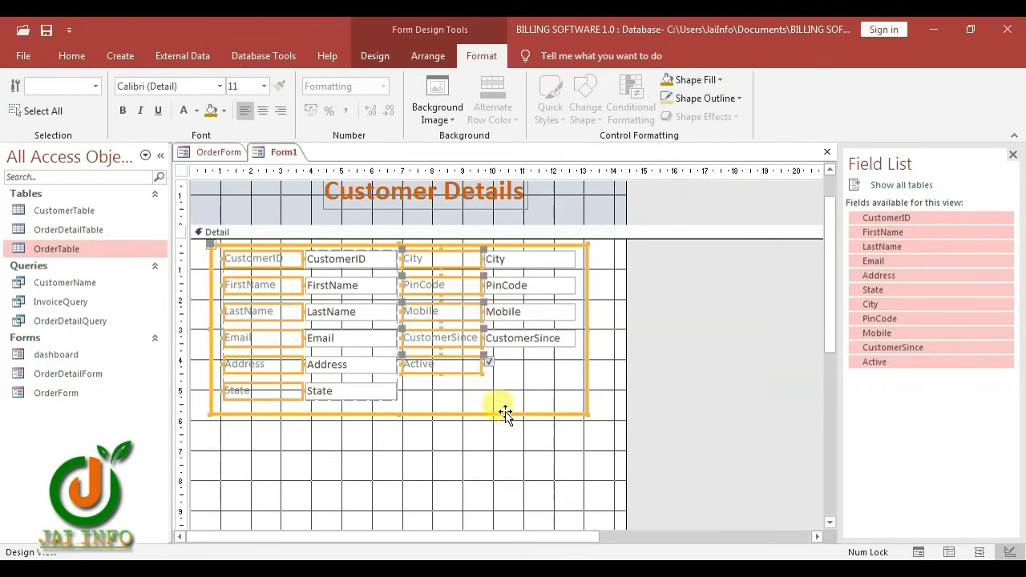
# Make all the selected field labels bold
pyautogui.click(505, 413)
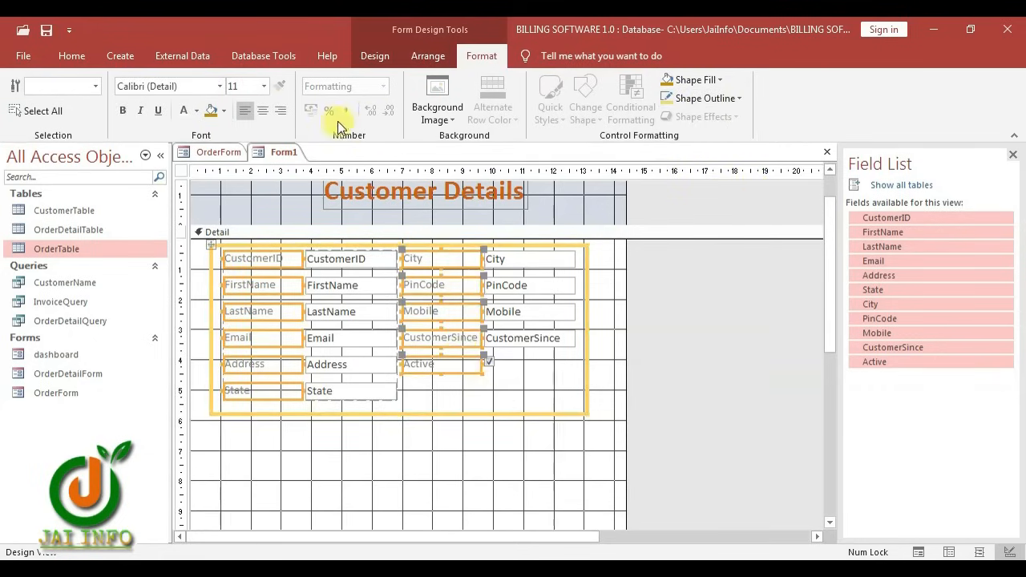
pyautogui.click(127, 109)
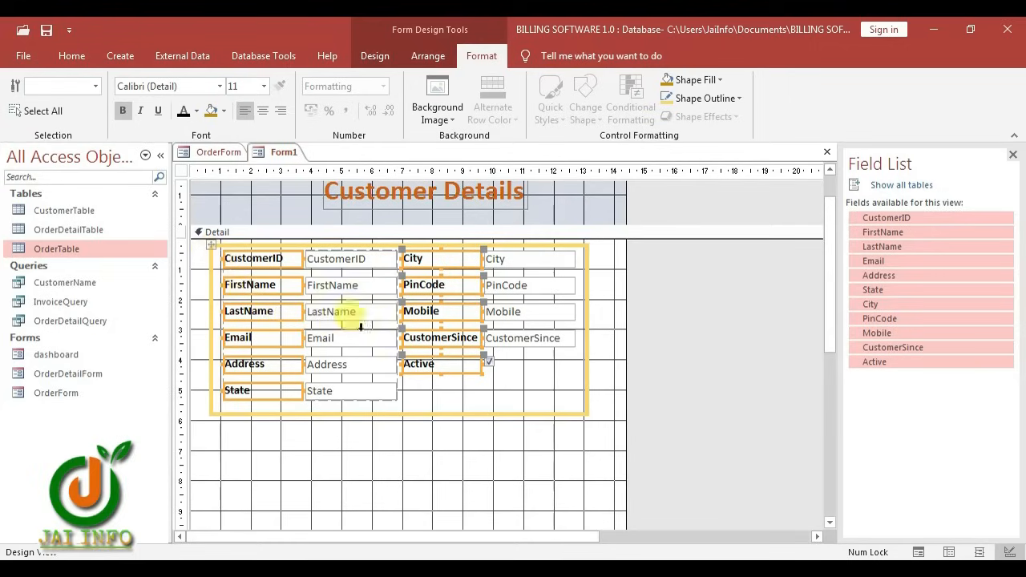
pyautogui.click(202, 319)
# Space out the label captions: Customer ID, First Name, Last Name, Customer Since, Pin Code
pyautogui.click(275, 258)
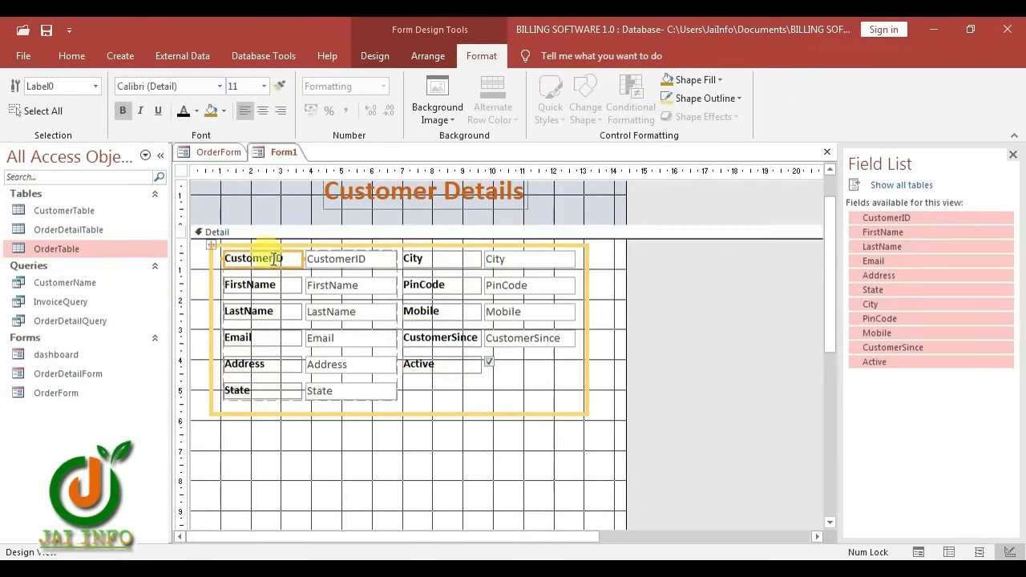
pyautogui.click(275, 258)
pyautogui.click(249, 286)
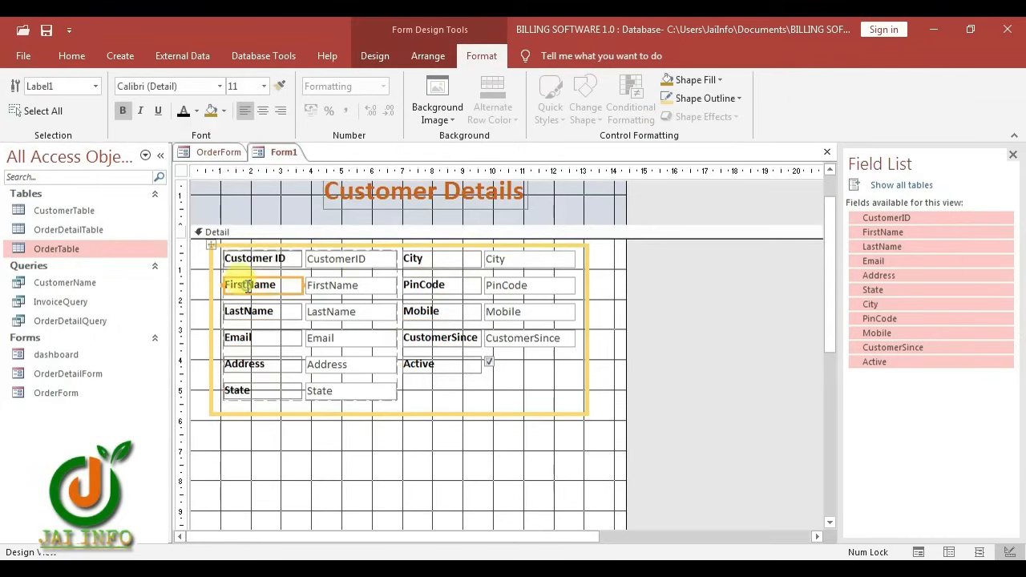
pyautogui.click(248, 285)
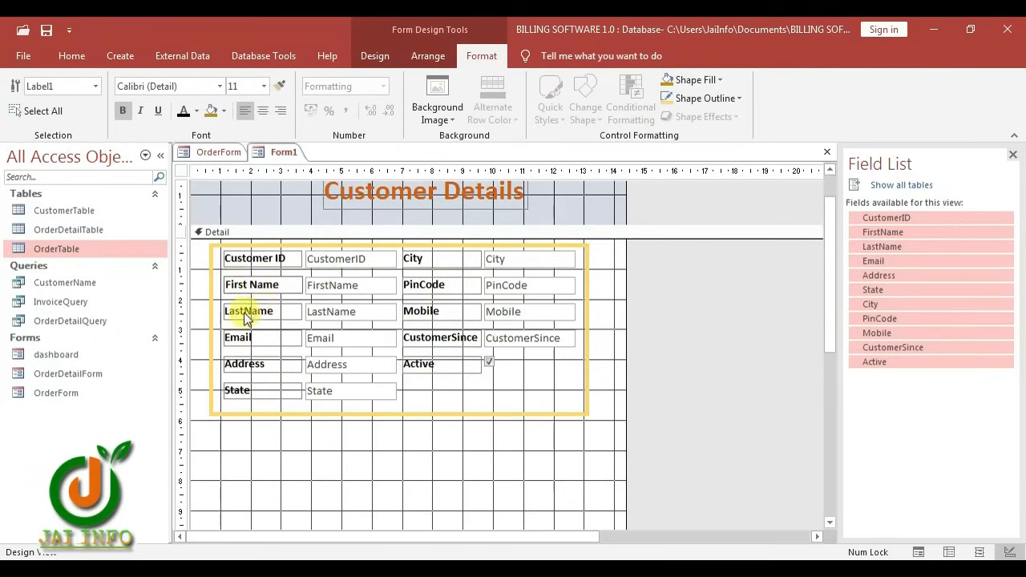
pyautogui.doubleClick(245, 313)
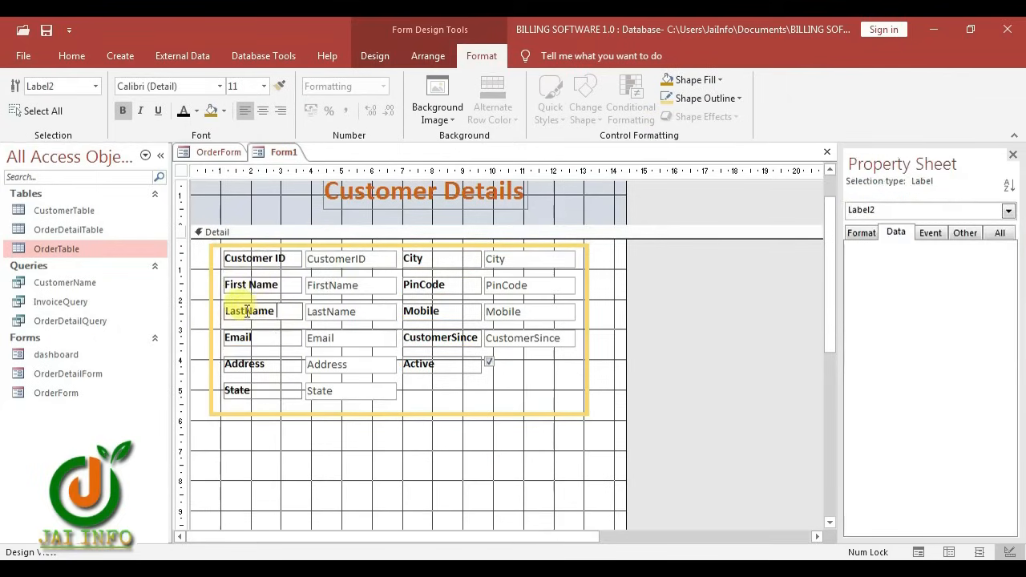
pyautogui.click(246, 311)
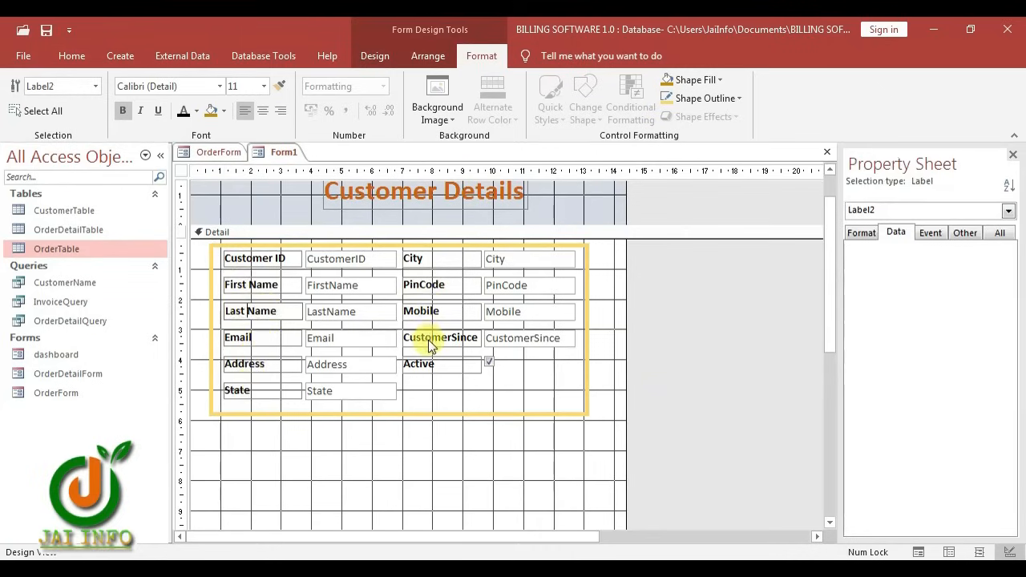
pyautogui.click(441, 340)
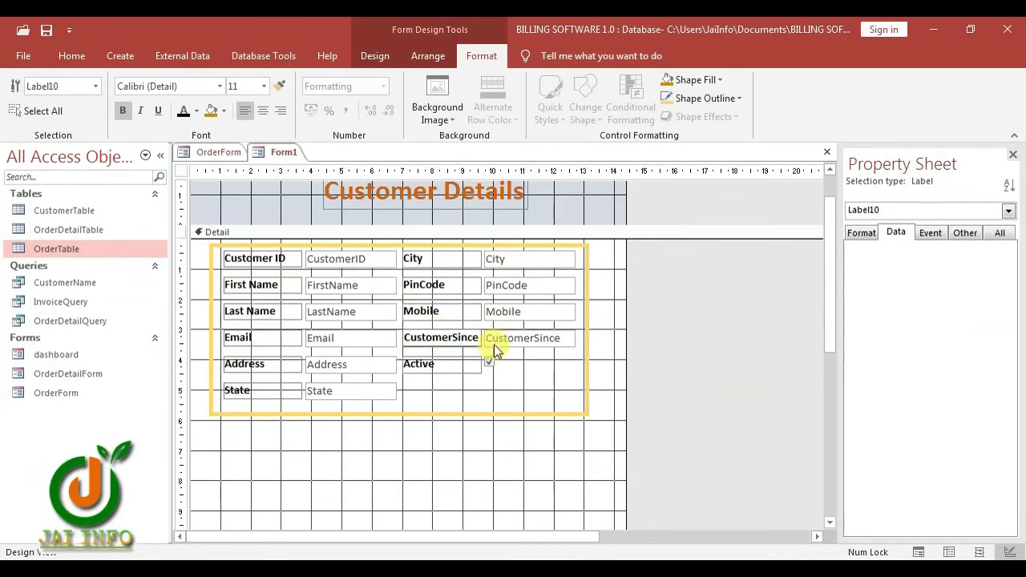
pyautogui.click(450, 338)
pyautogui.click(422, 282)
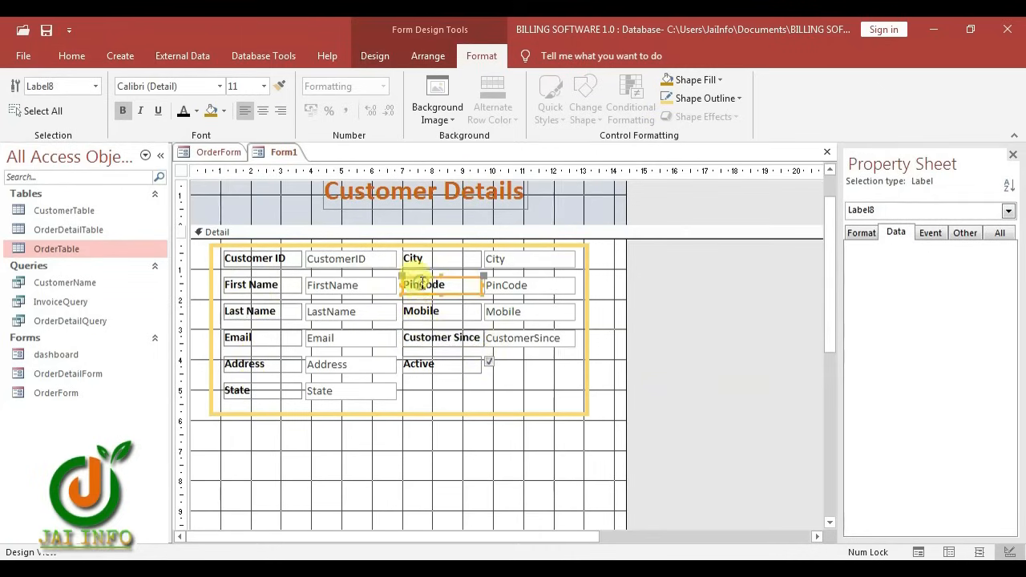
pyautogui.click(423, 284)
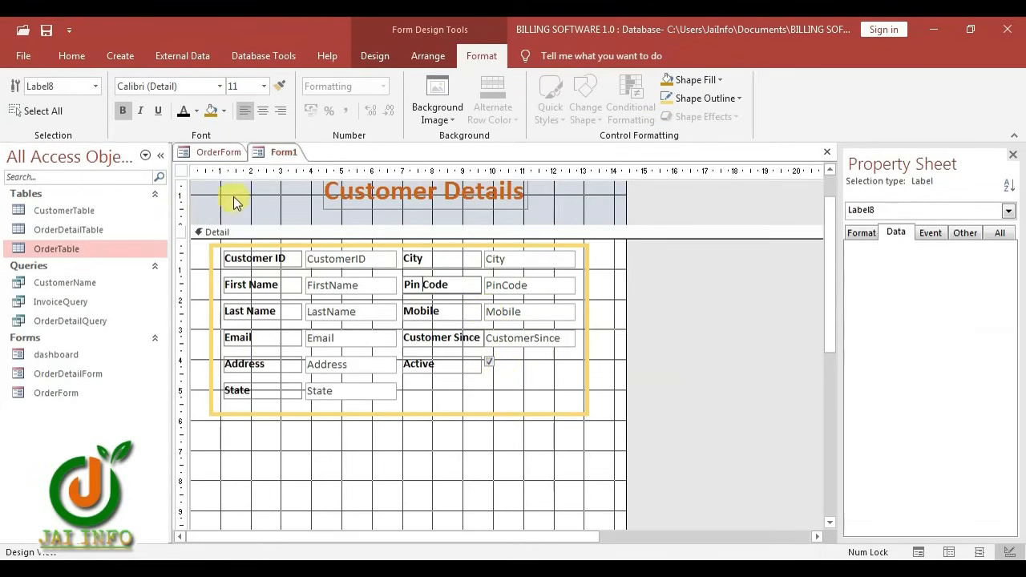
# Add Go To First Record and Go To Last Record buttons below the customer fields
pyautogui.click(372, 55)
pyautogui.click(273, 97)
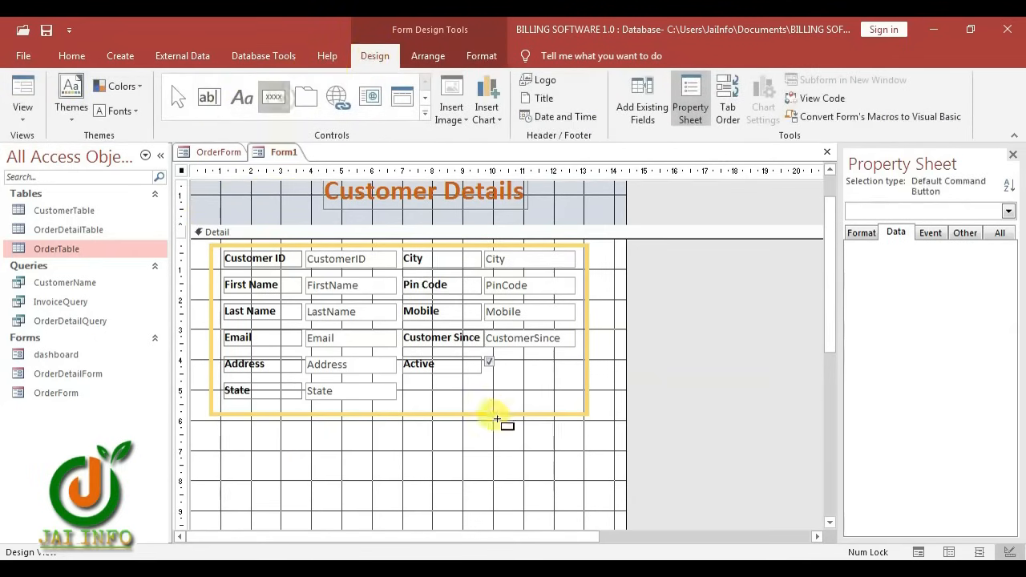
pyautogui.click(413, 386)
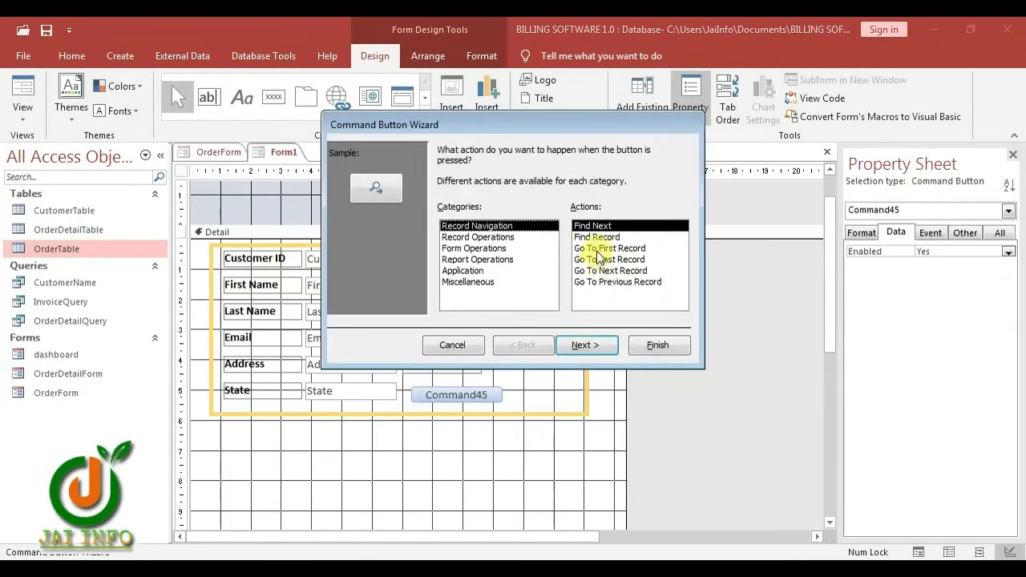
pyautogui.click(597, 249)
pyautogui.click(593, 344)
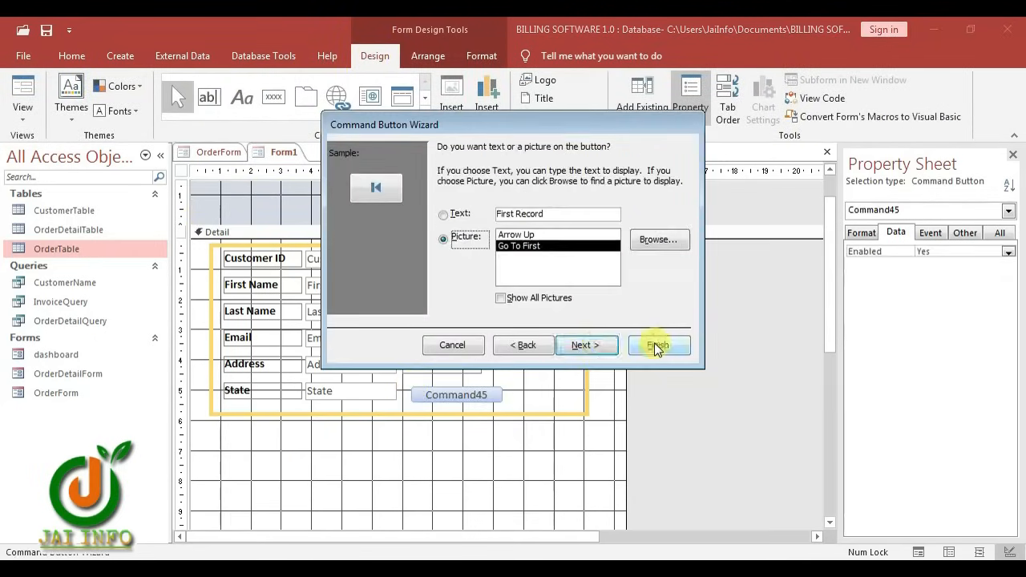
pyautogui.click(656, 346)
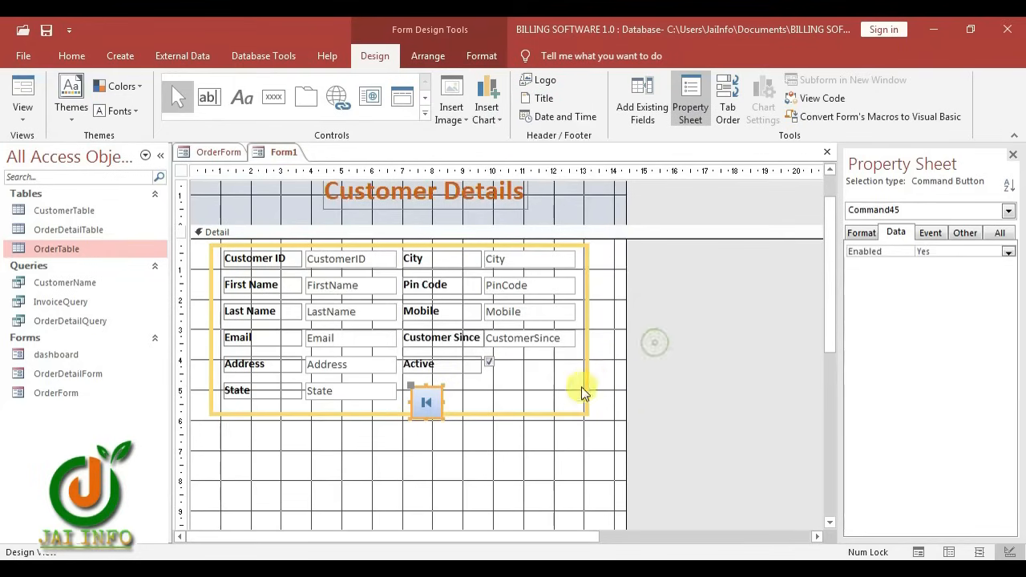
pyautogui.click(285, 95)
pyautogui.click(454, 390)
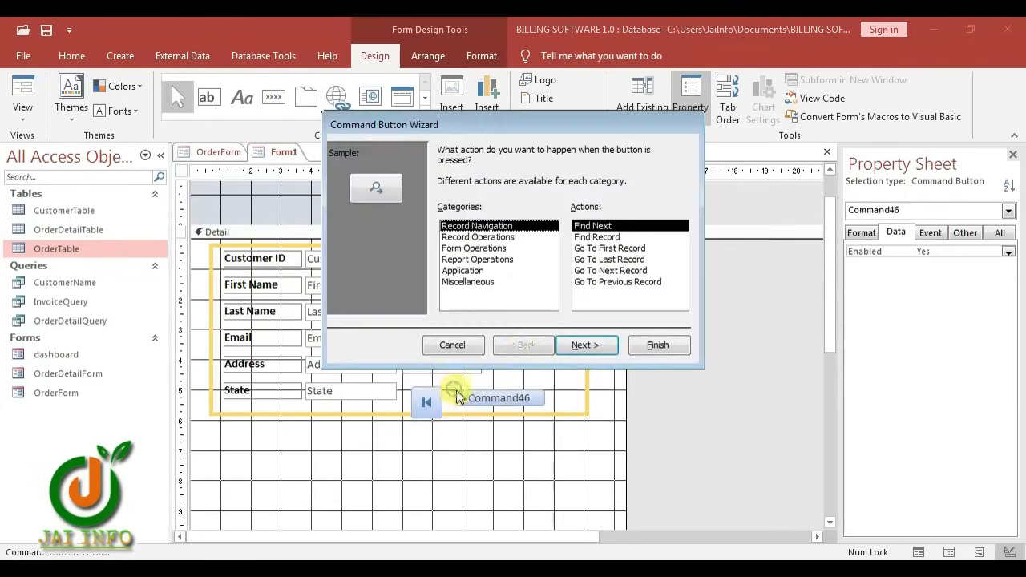
pyautogui.click(594, 259)
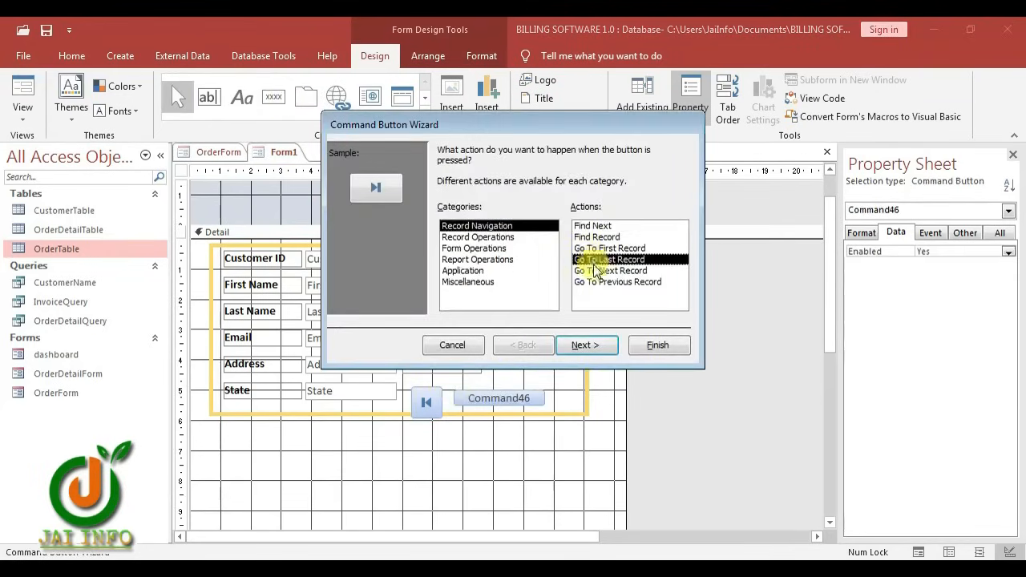
pyautogui.click(657, 346)
# Add Go To Previous Record and Go To Next Record buttons, then select all four
pyautogui.click(273, 97)
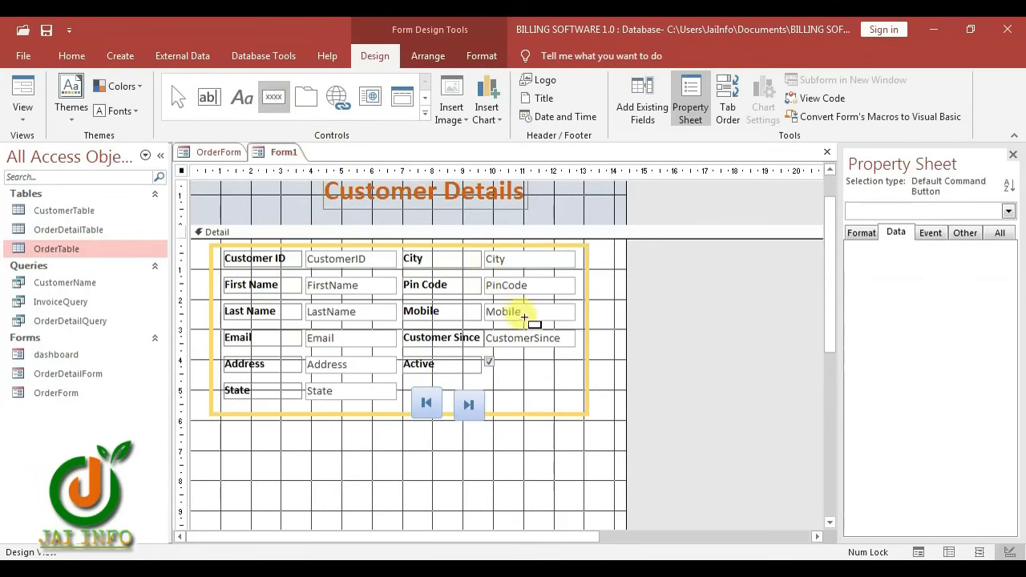
pyautogui.click(499, 391)
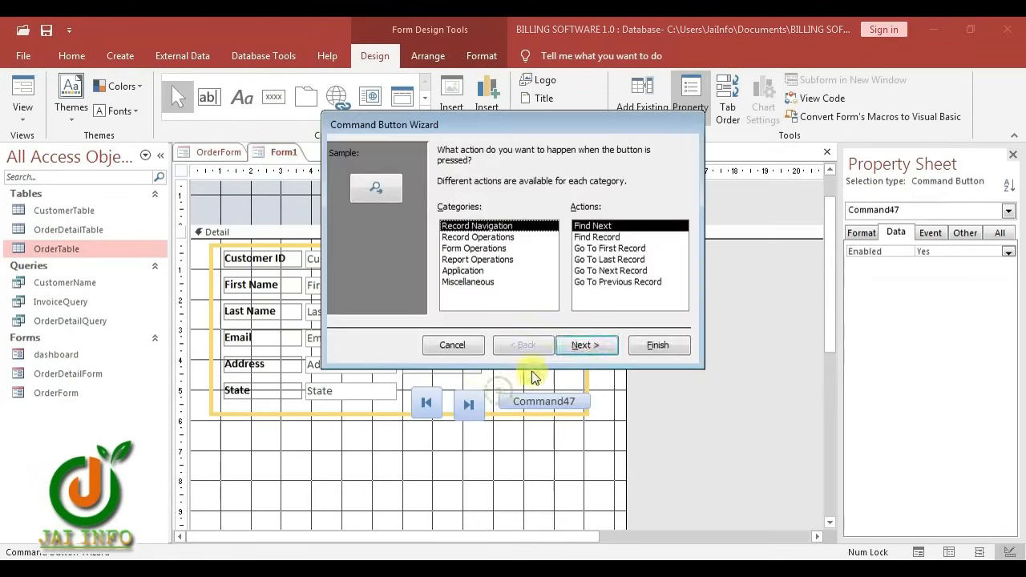
pyautogui.click(611, 282)
pyautogui.click(657, 345)
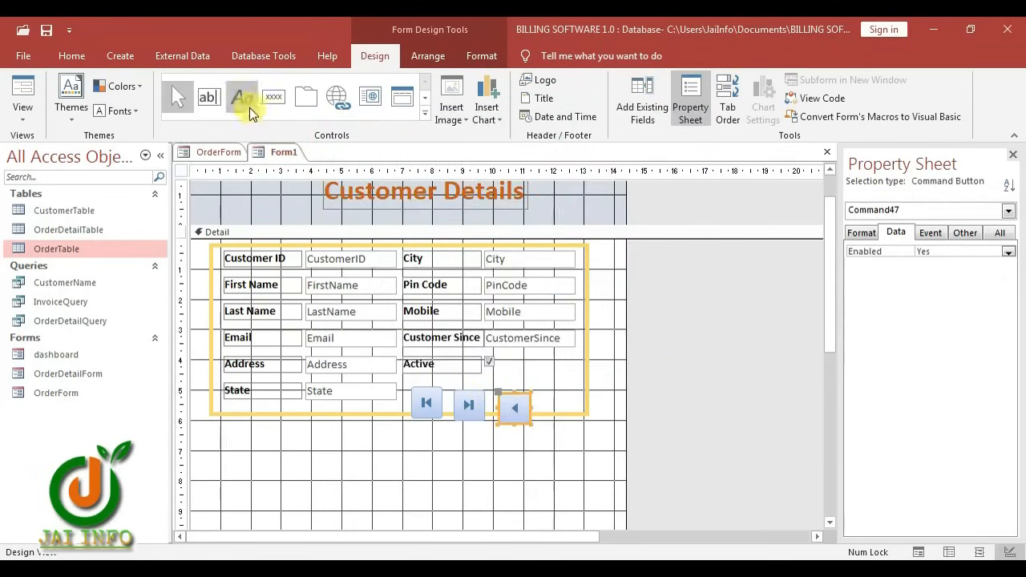
pyautogui.click(274, 97)
pyautogui.click(546, 394)
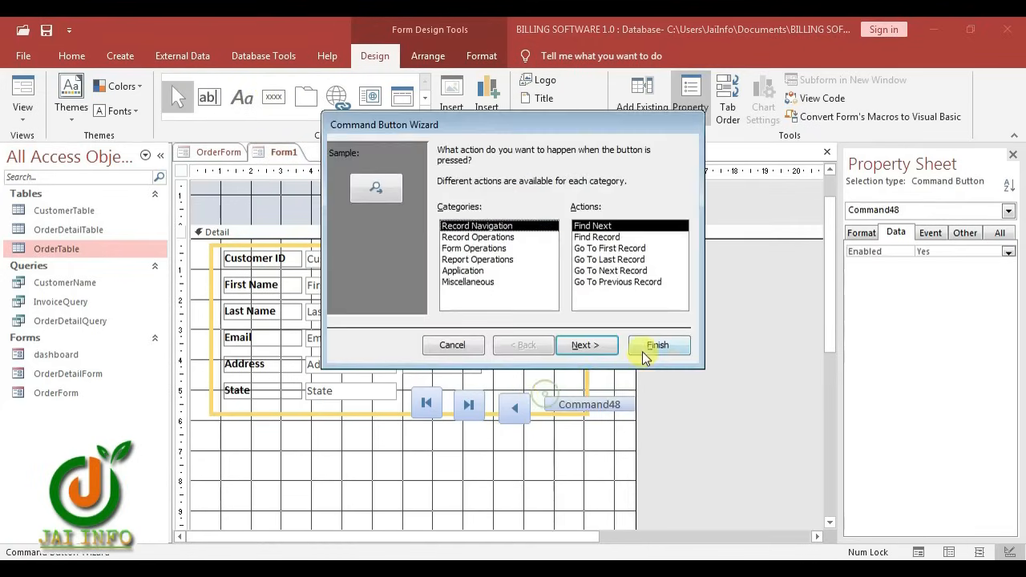
pyautogui.click(611, 271)
pyautogui.click(657, 345)
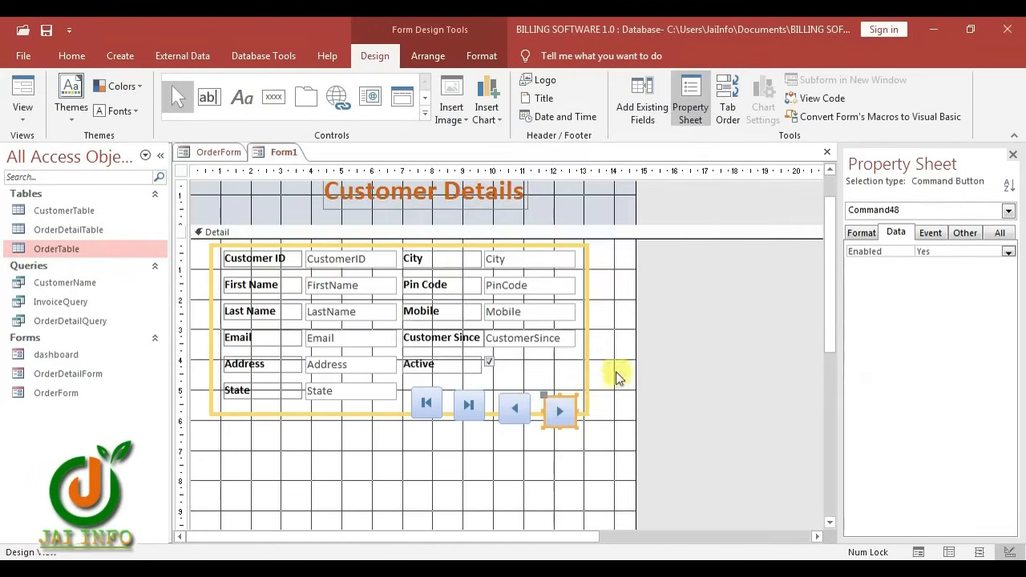
pyautogui.click(415, 385)
pyautogui.moveTo(413, 385); pyautogui.dragTo(562, 411)
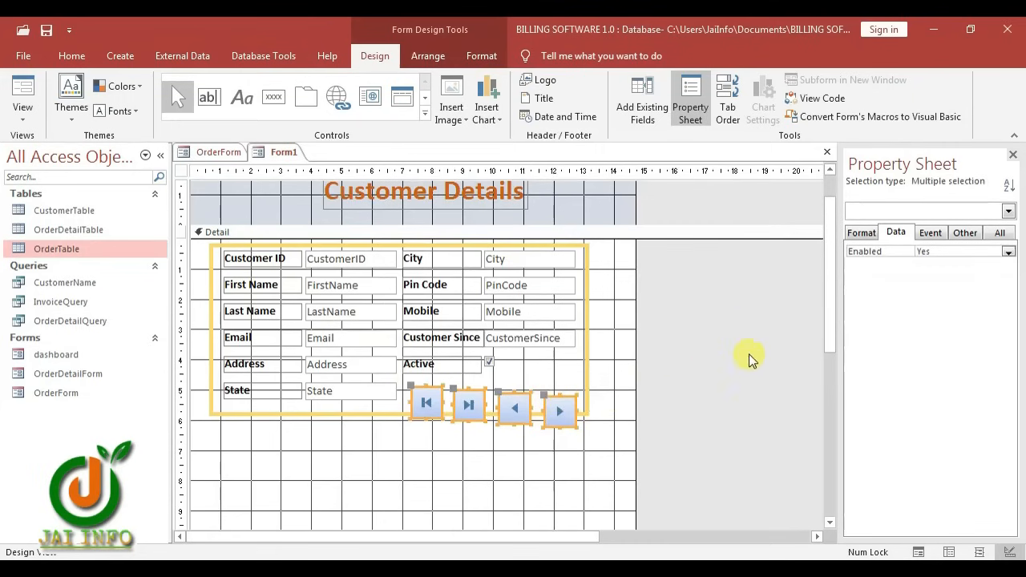
# Give the four navigation buttons a common Top, shorten them to 0.619 cm and nudge them up
pyautogui.click(861, 232)
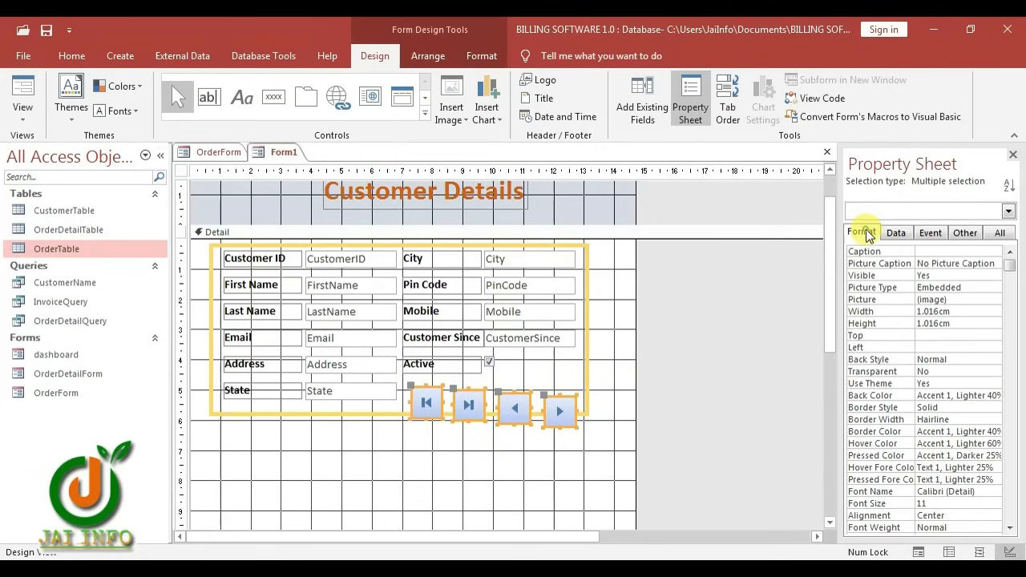
pyautogui.click(928, 337)
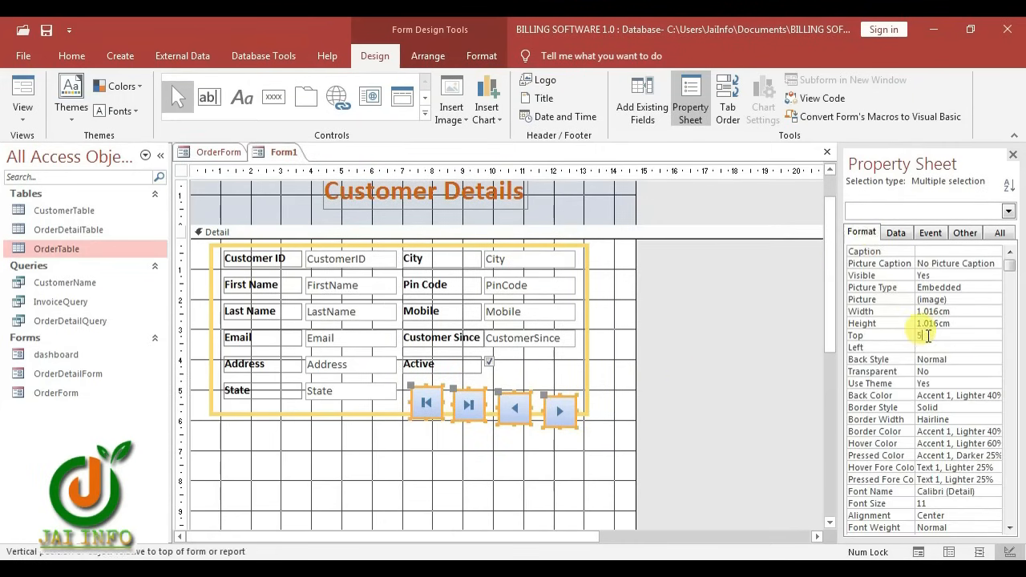
pyautogui.press('Return')
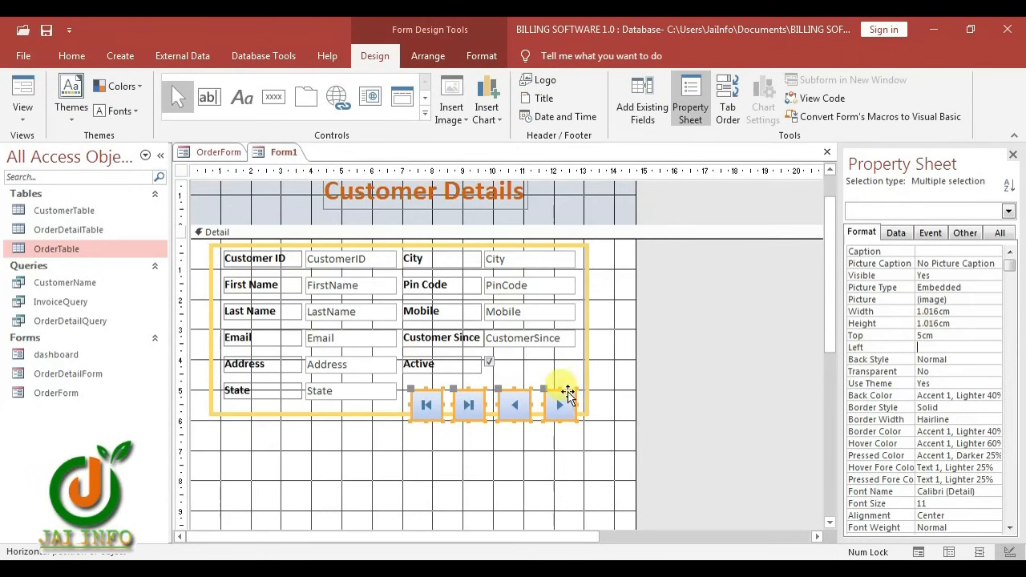
pyautogui.click(542, 367)
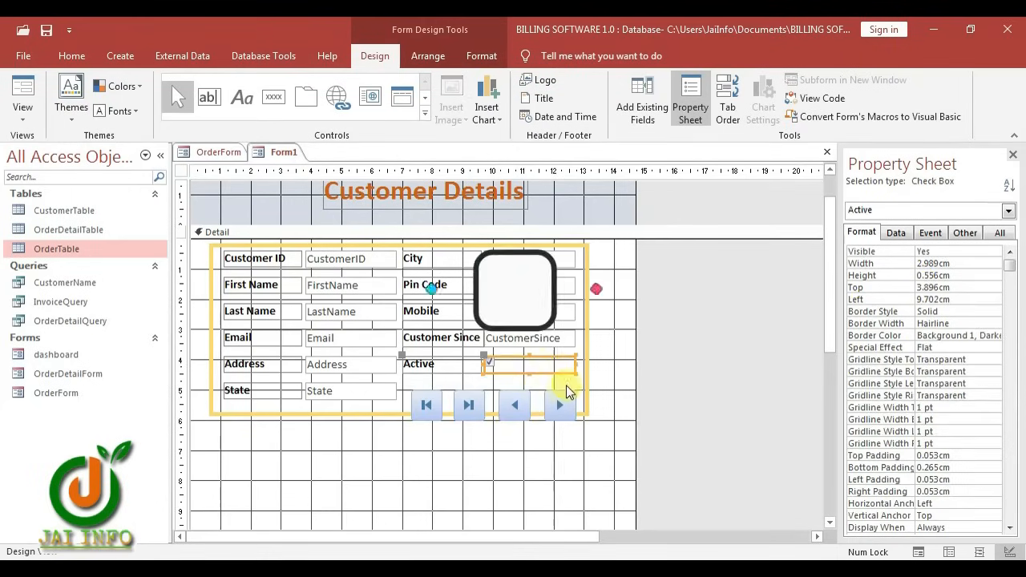
pyautogui.moveTo(567, 385); pyautogui.dragTo(433, 405)
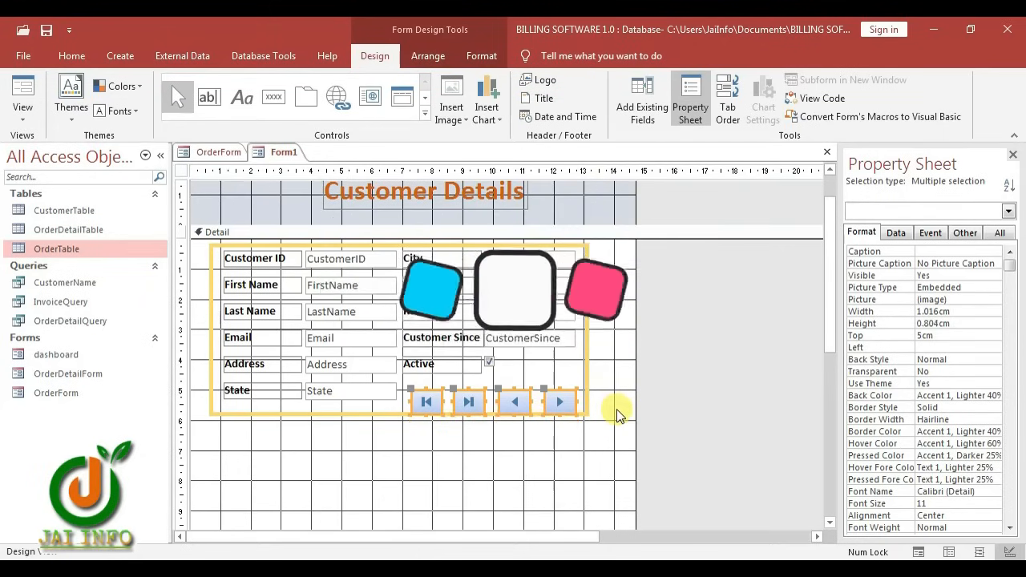
pyautogui.hotkey('shift', 'Up')
pyautogui.hotkey('shift', 'Up')
pyautogui.hotkey('shift', 'Up')
pyautogui.hotkey('shift', 'Up')
pyautogui.hotkey('shift', 'Up')
pyautogui.hotkey('shift', 'Up')
pyautogui.hotkey('shift', 'Up')
pyautogui.hotkey('shift', 'Up')
pyautogui.hotkey('shift', 'Up')
pyautogui.hotkey('shift', 'Up')
pyautogui.hotkey('shift', 'Up')
pyautogui.hotkey('shift', 'Up')
pyautogui.hotkey('shift', 'Up')
pyautogui.hotkey('shift', 'Up')
pyautogui.hotkey('shift', 'Up')
pyautogui.press('Up')
pyautogui.press('Up')
pyautogui.press('Up')
pyautogui.press('Up')
pyautogui.press('Up')
pyautogui.press('Up')
pyautogui.press('Up')
pyautogui.press('Up')
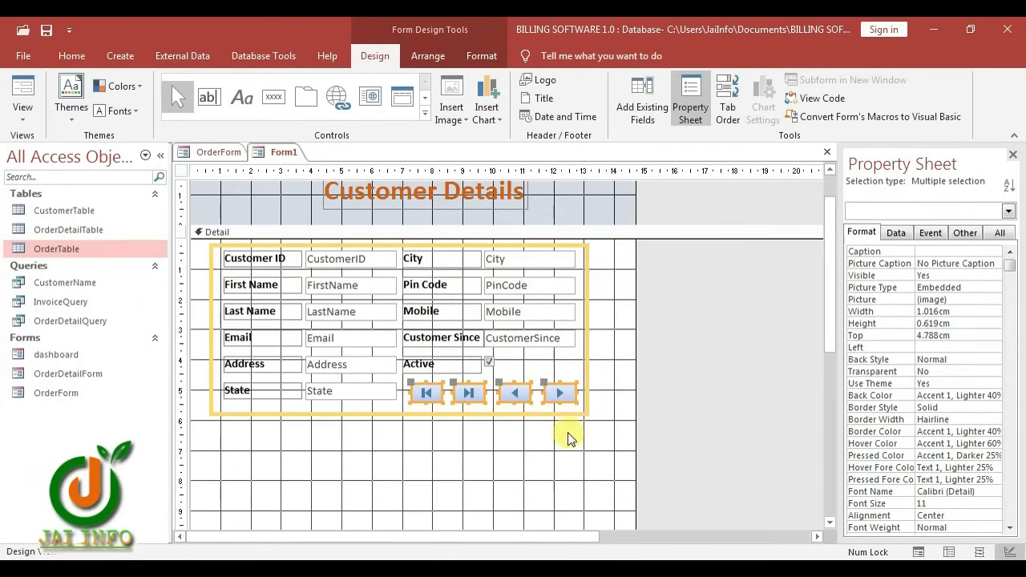
pyautogui.scroll(1, 568, 438)
# Shift the Customer Details title slightly to the left
pyautogui.click(563, 211)
pyautogui.click(465, 223)
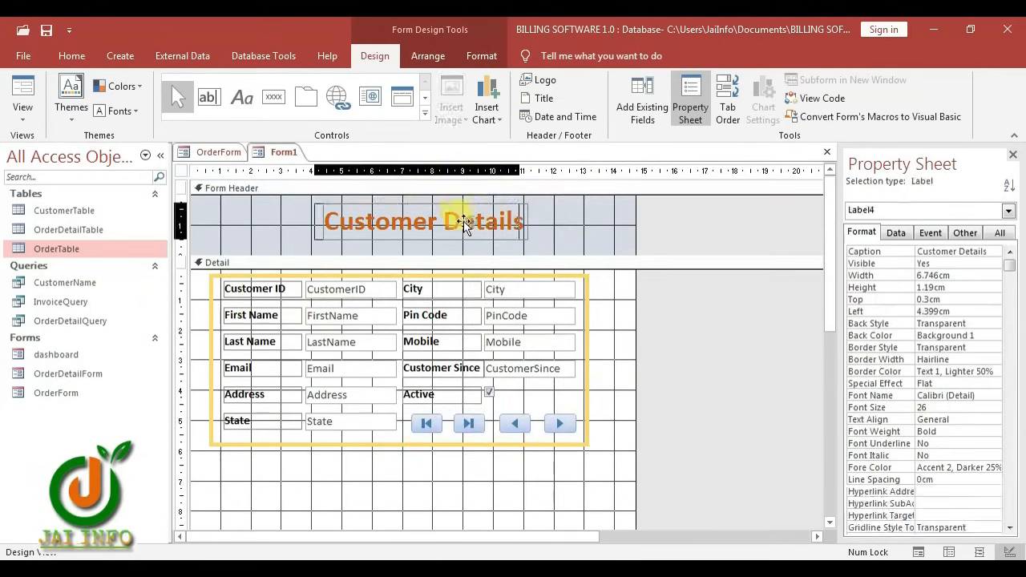
pyautogui.moveTo(464, 222); pyautogui.dragTo(449, 222)
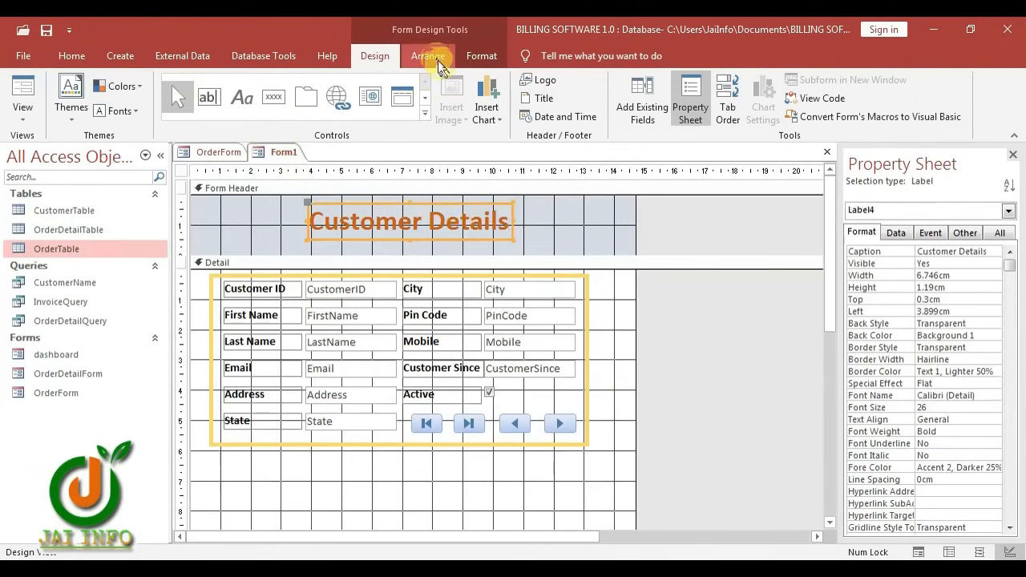
# Fill the Form Header and Form Footer backgrounds with dark blue
pyautogui.click(481, 53)
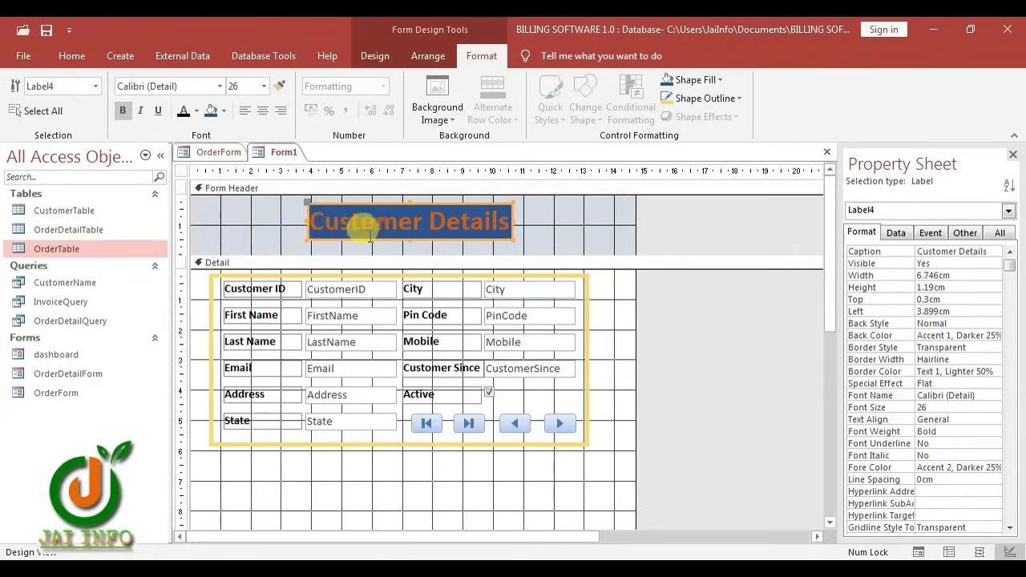
pyautogui.click(270, 230)
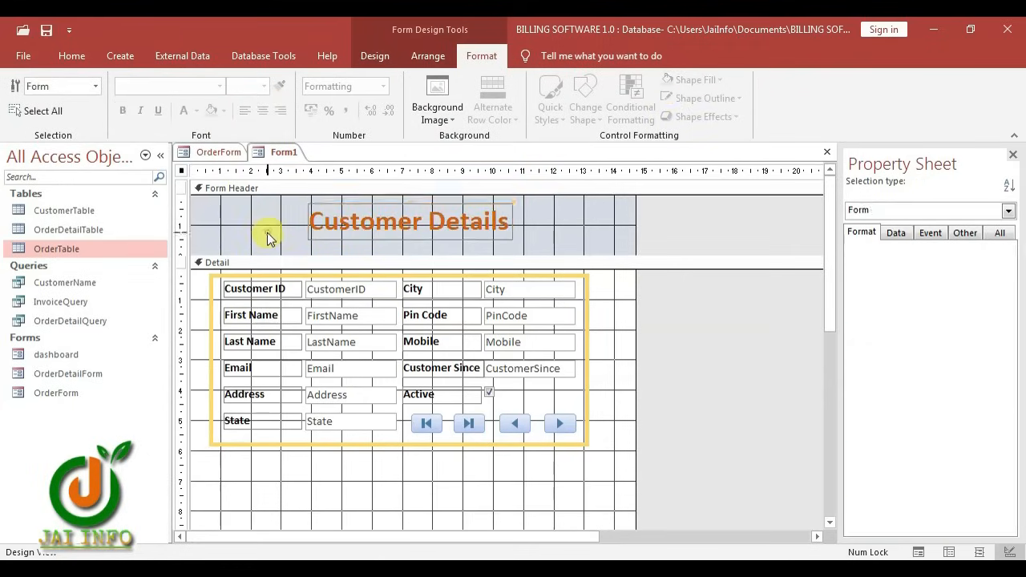
pyautogui.click(210, 114)
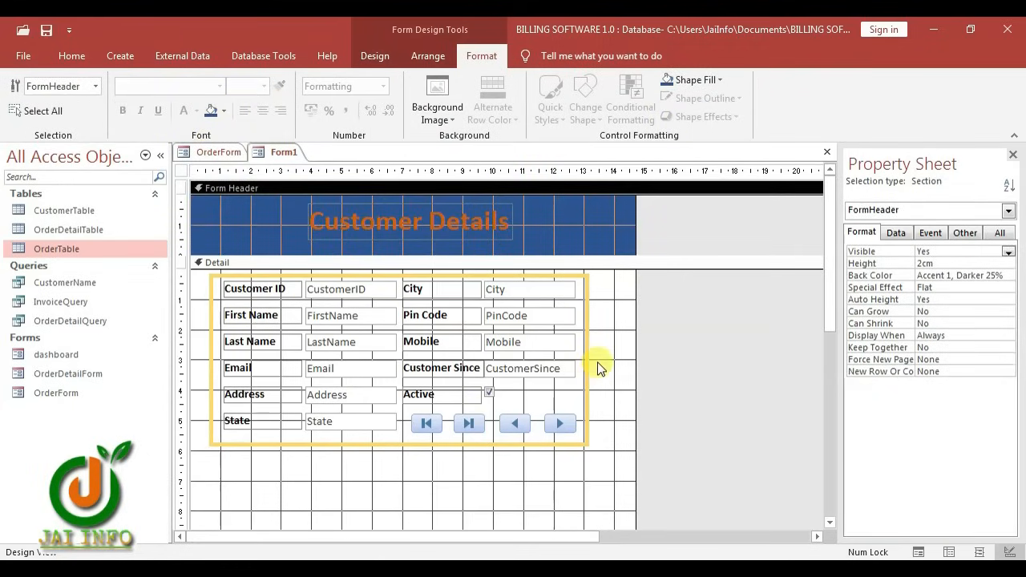
pyautogui.click(602, 388)
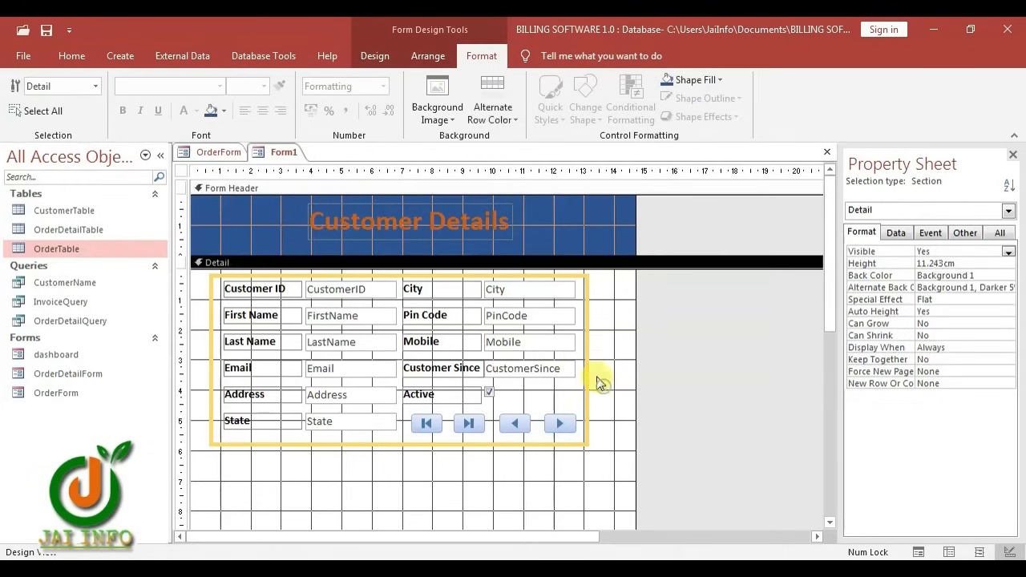
pyautogui.scroll(-8, 804, 406)
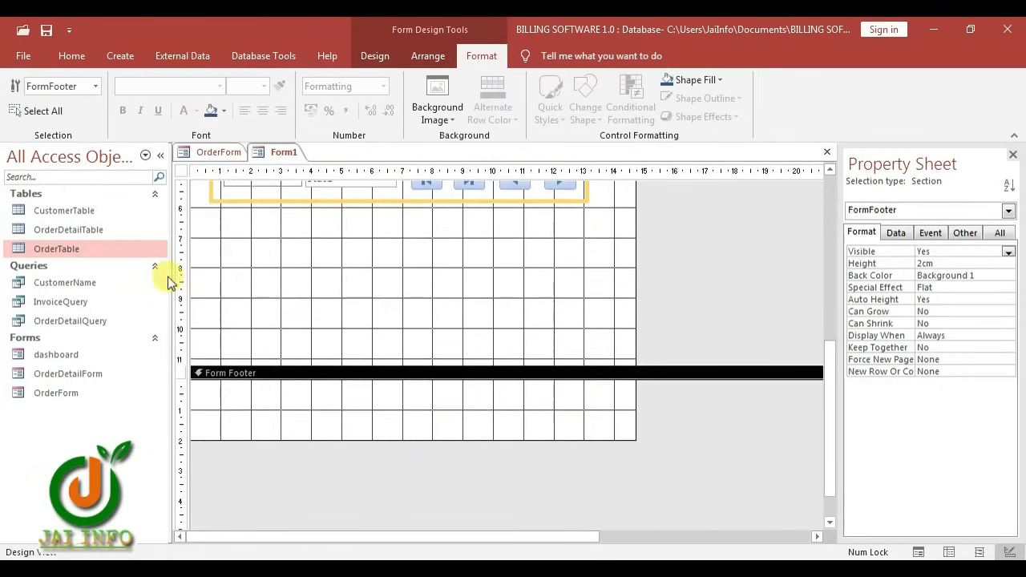
pyautogui.click(211, 112)
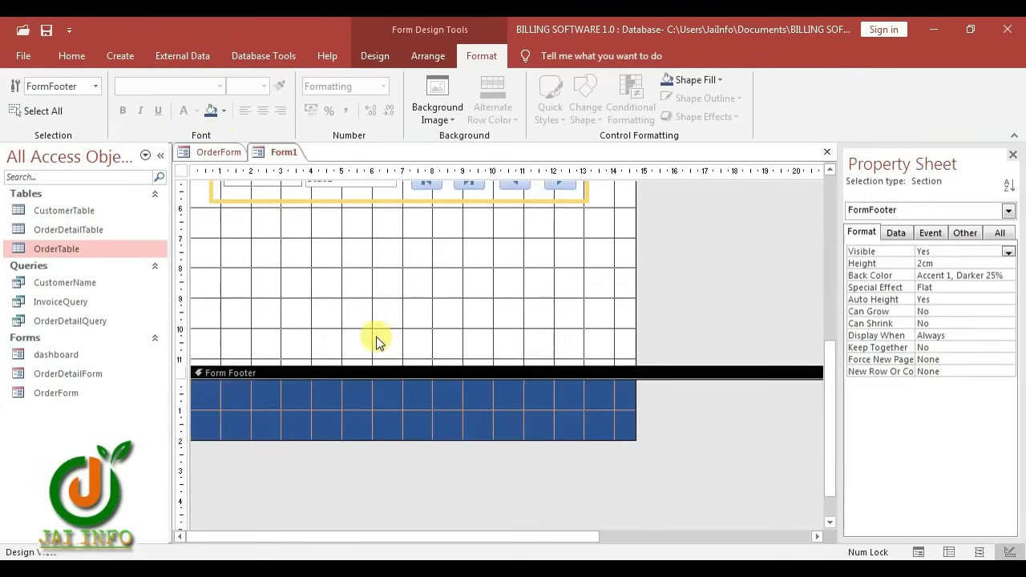
pyautogui.scroll(1, 402, 368)
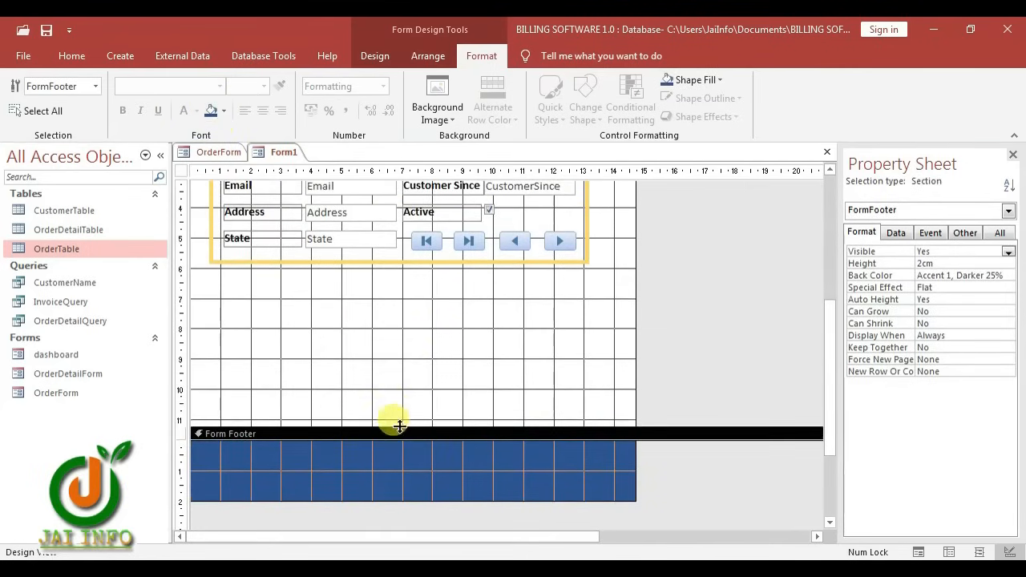
# Shorten the Detail section, narrow the form, and fill Detail light blue (Accent 1, Lighter 60%)
pyautogui.moveTo(396, 424); pyautogui.dragTo(402, 276)
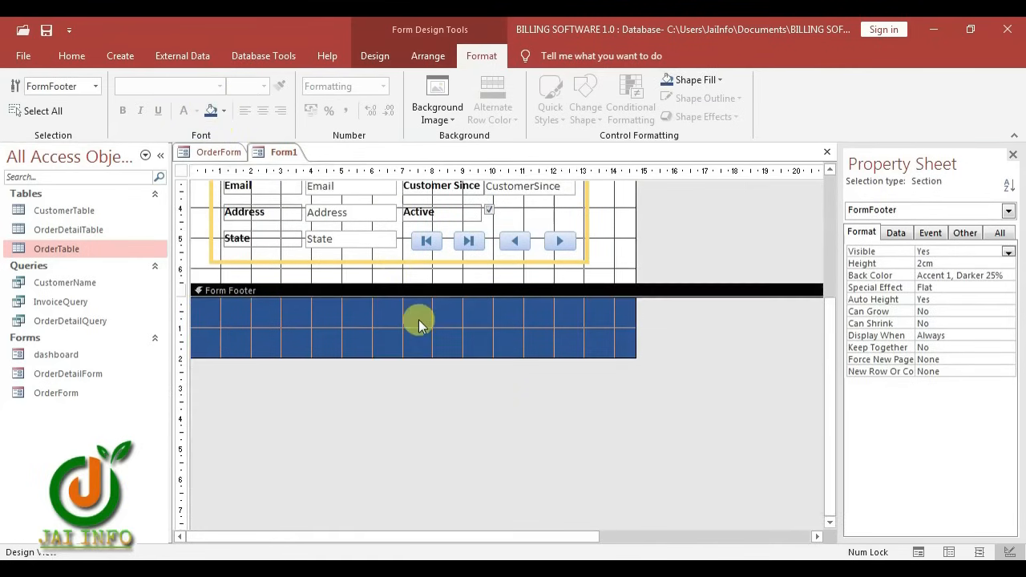
pyautogui.scroll(2, 418, 320)
pyautogui.moveTo(636, 292); pyautogui.dragTo(600, 296)
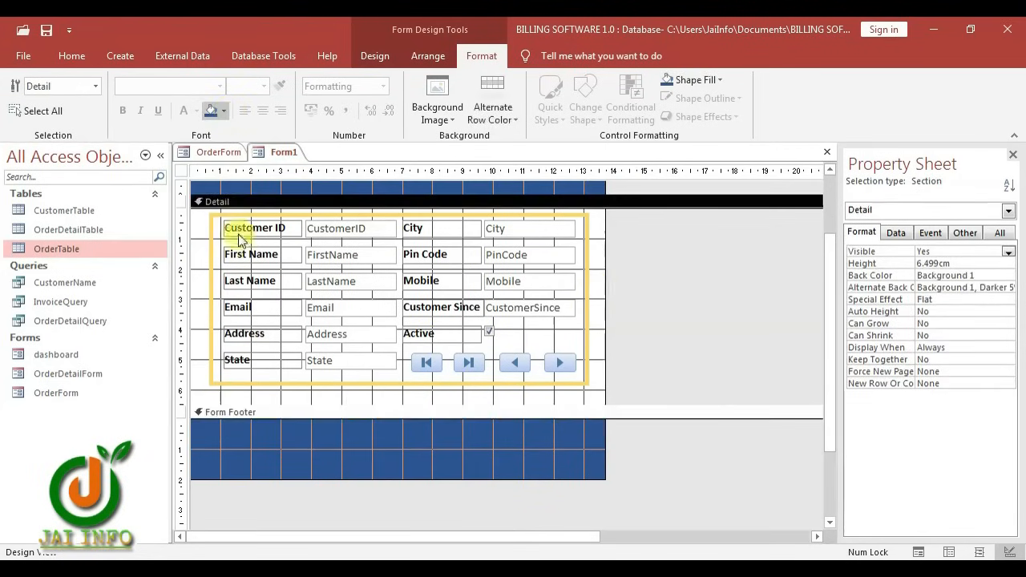
pyautogui.click(259, 195)
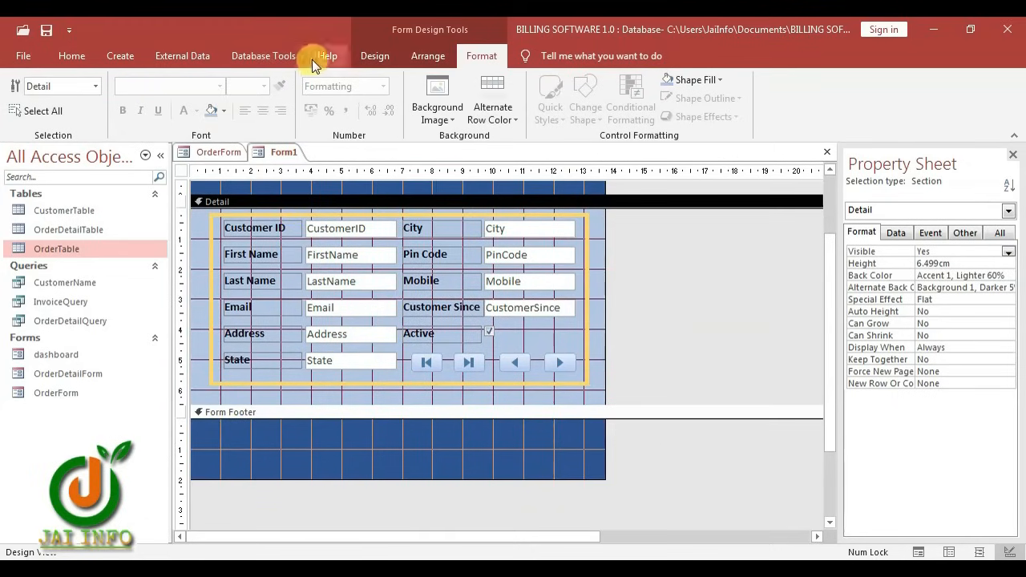
pyautogui.click(382, 54)
# Add a record-operations button labelled 'New Customer' to the form footer
pyautogui.click(274, 97)
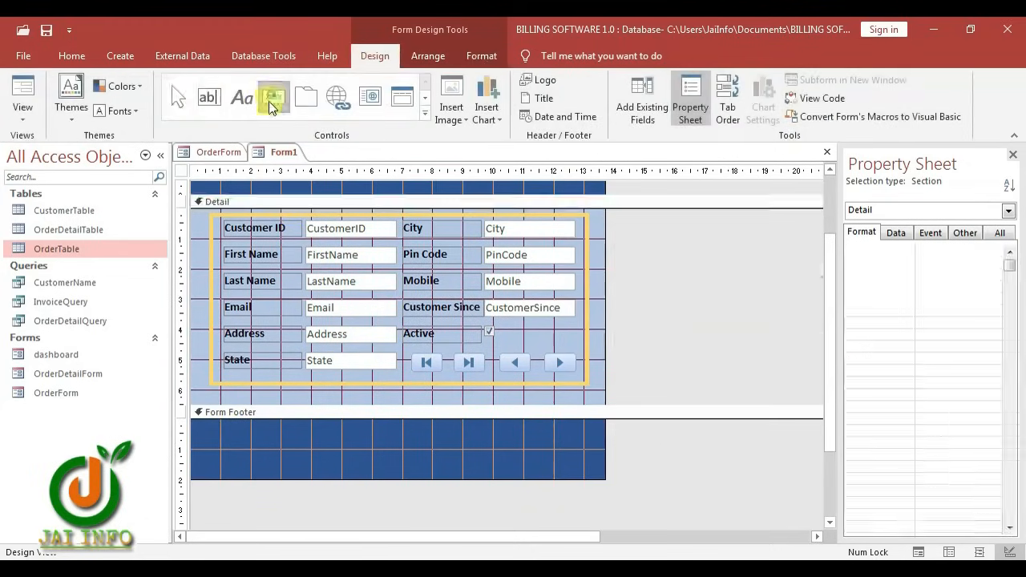
pyautogui.click(197, 435)
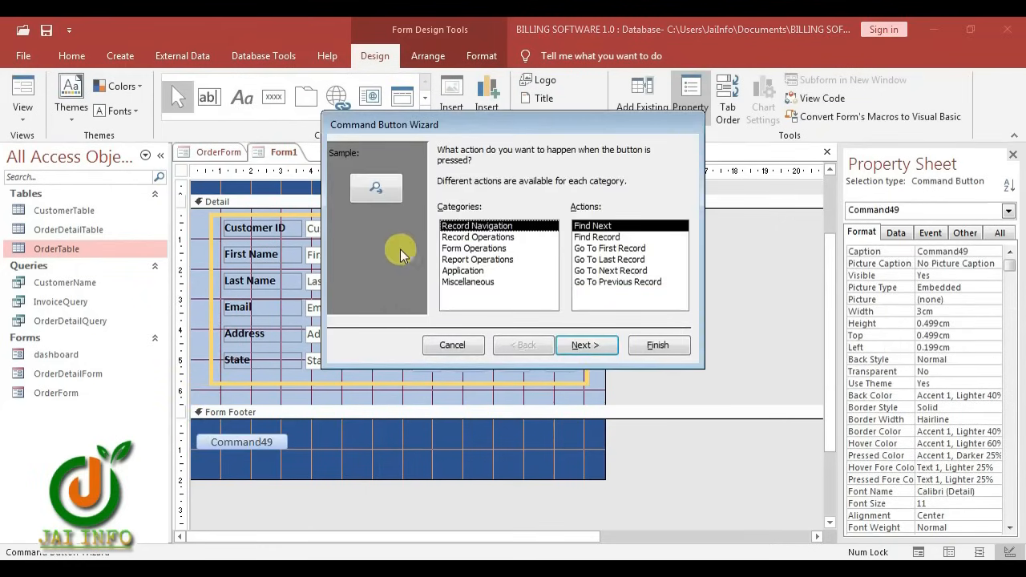
pyautogui.click(474, 237)
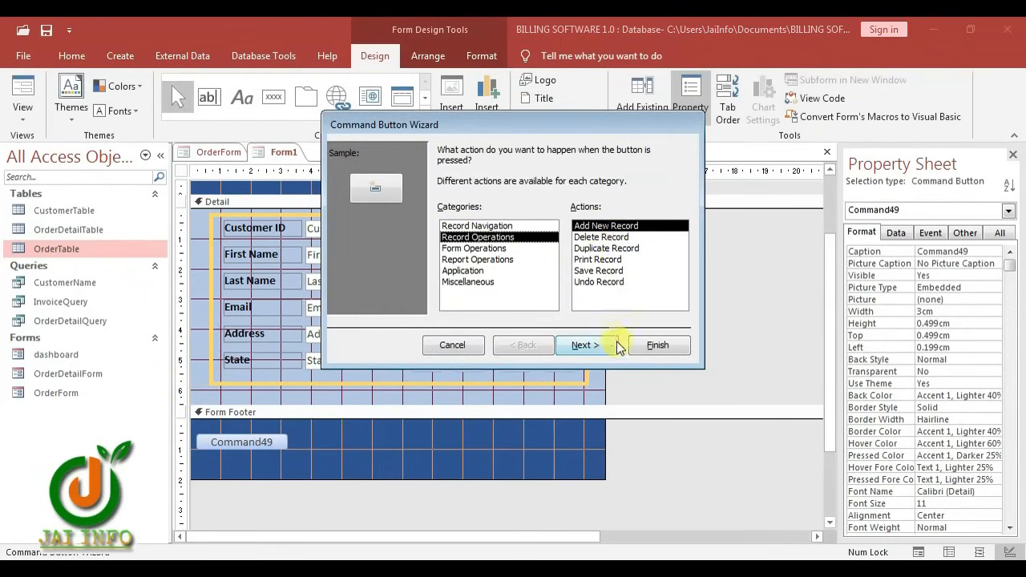
pyautogui.click(596, 346)
pyautogui.click(444, 215)
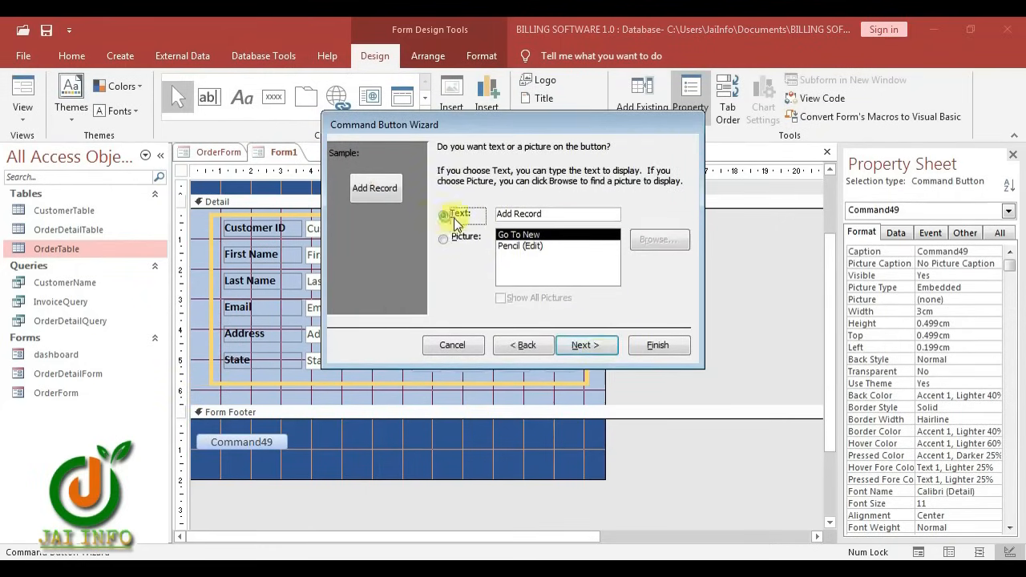
pyautogui.click(464, 217)
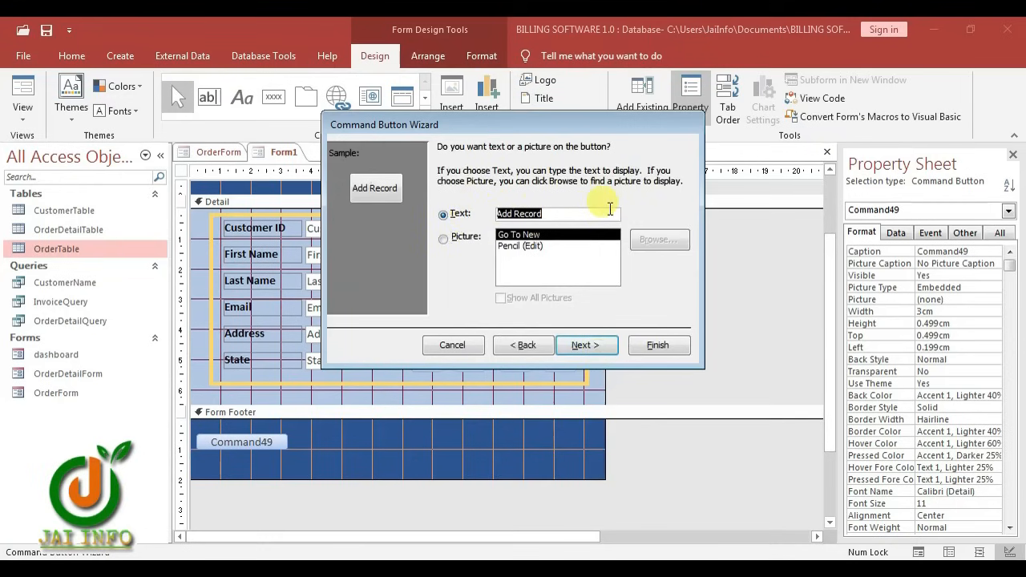
pyautogui.write('New Customer')
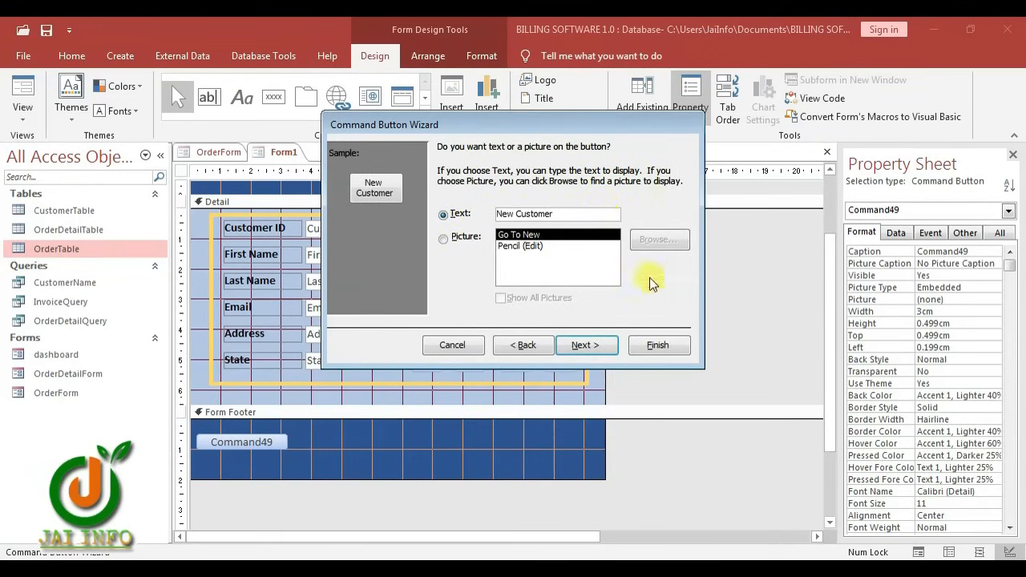
pyautogui.click(590, 346)
pyautogui.click(658, 347)
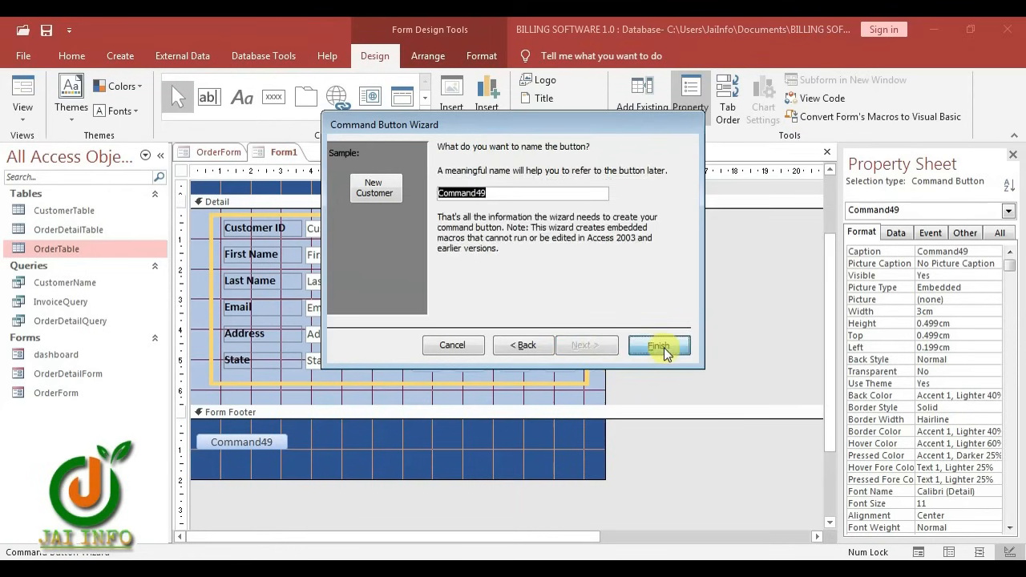
# Add a Save Record button labelled 'Save' beside it in the footer
pyautogui.click(274, 97)
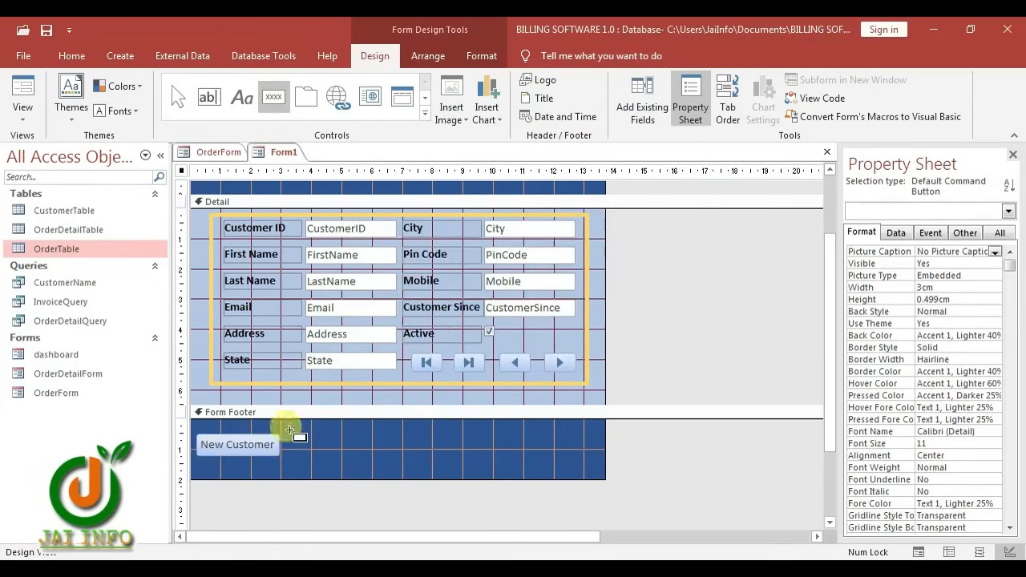
pyautogui.click(290, 439)
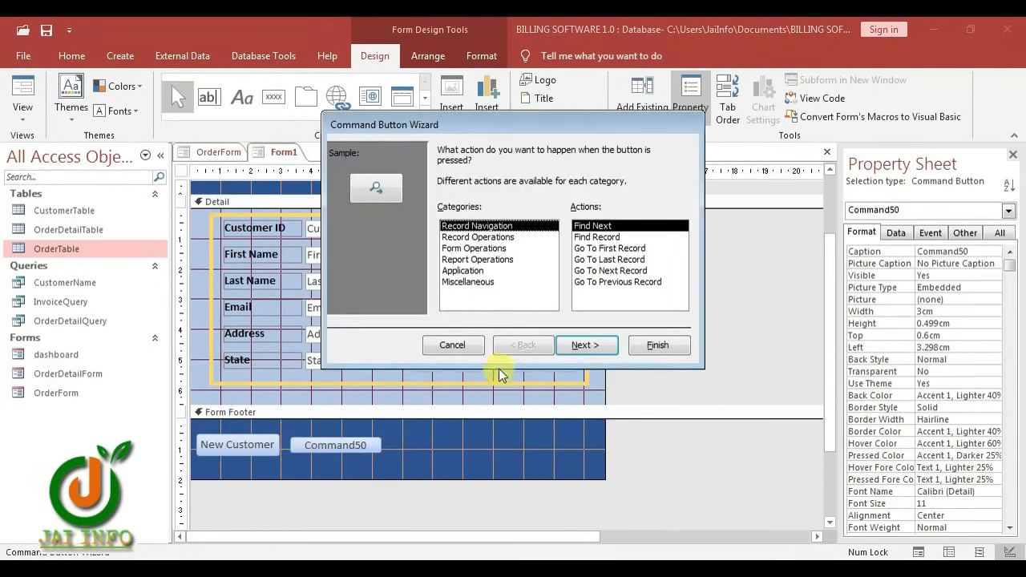
pyautogui.click(491, 238)
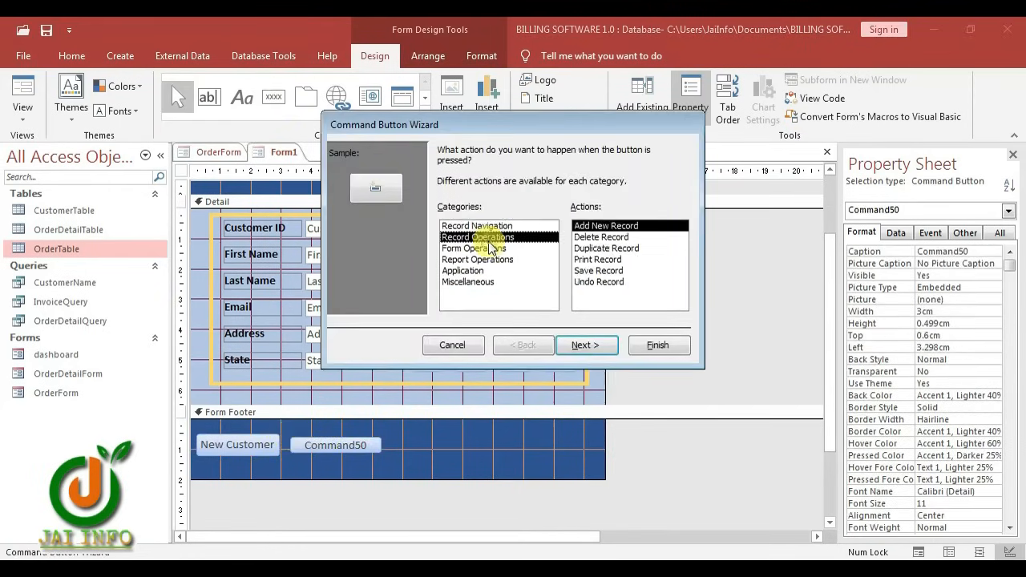
pyautogui.click(591, 272)
pyautogui.click(585, 346)
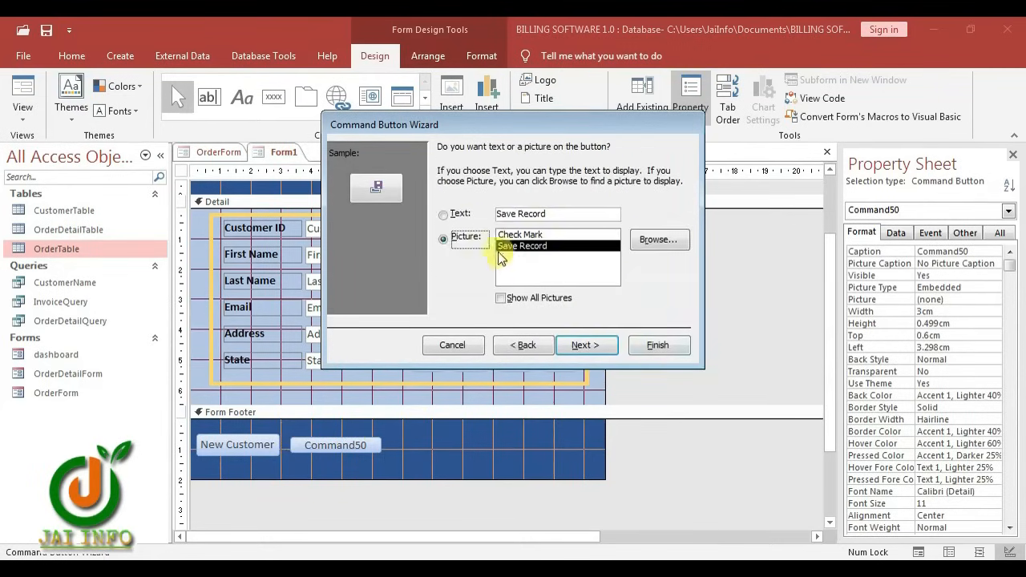
pyautogui.click(460, 220)
pyautogui.moveTo(563, 214); pyautogui.dragTo(525, 212)
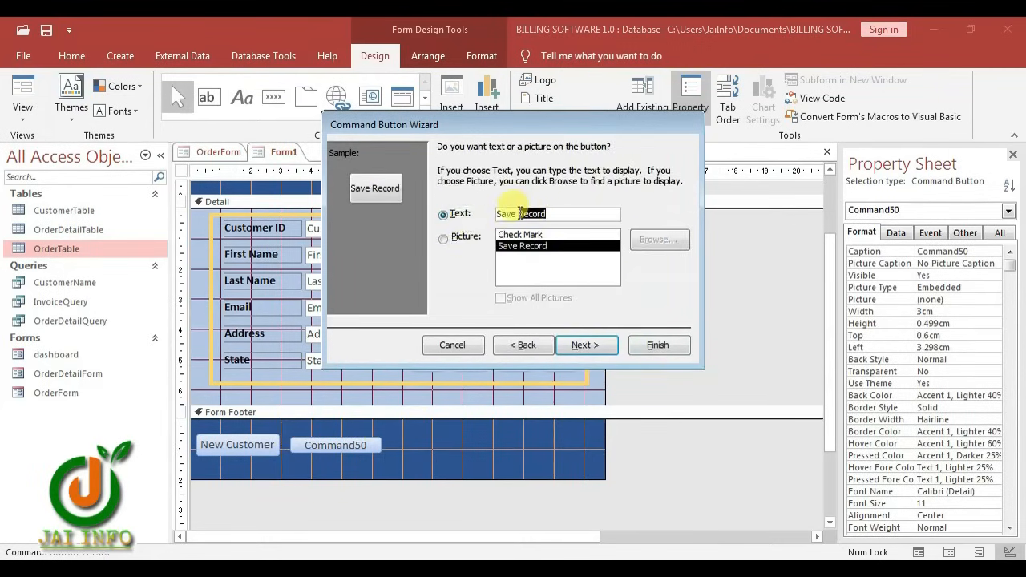
pyautogui.press('BackSpace')
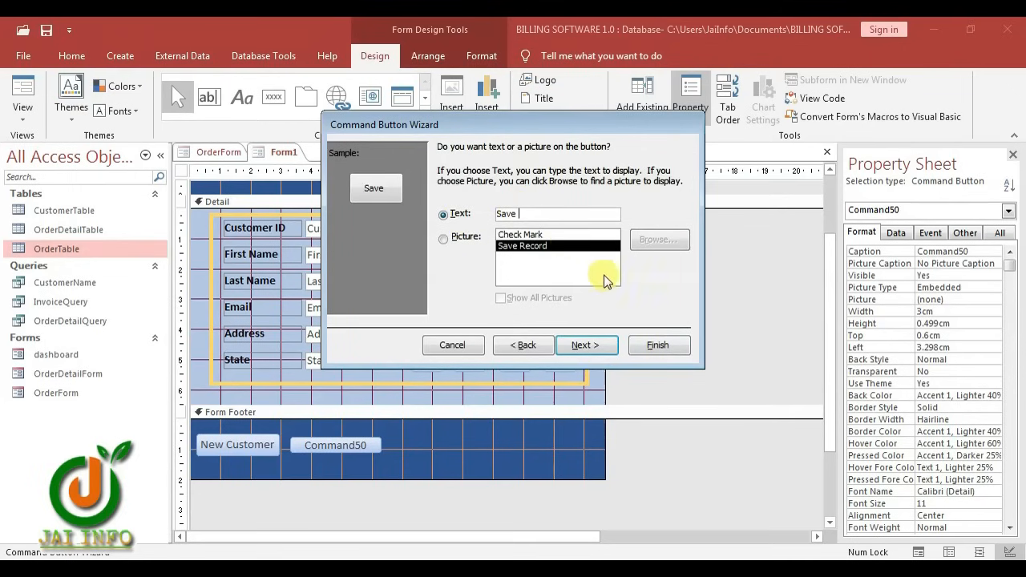
pyautogui.click(656, 345)
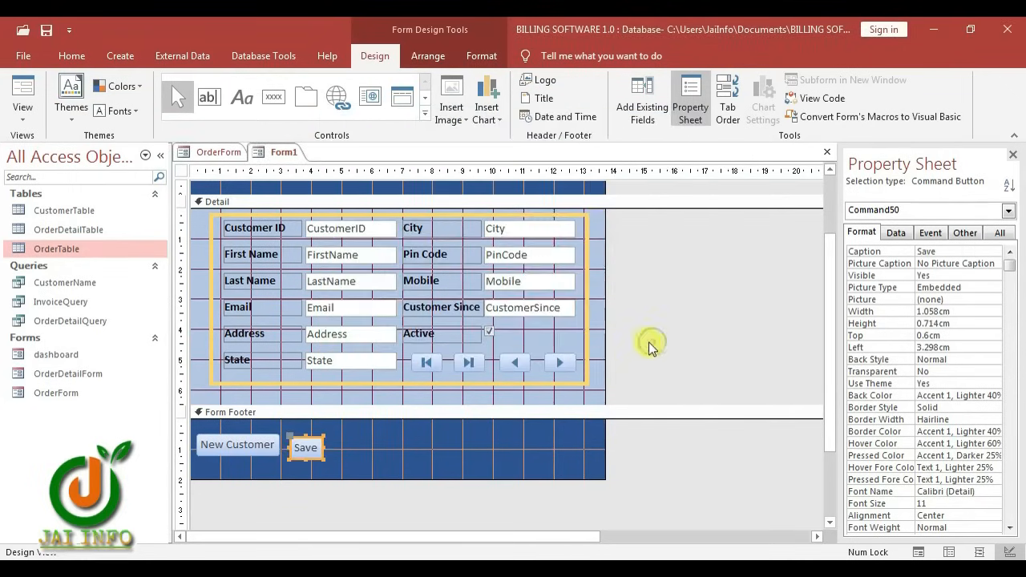
# Add an Undo Record button labelled 'Cancel' to the footer
pyautogui.click(269, 100)
pyautogui.click(335, 438)
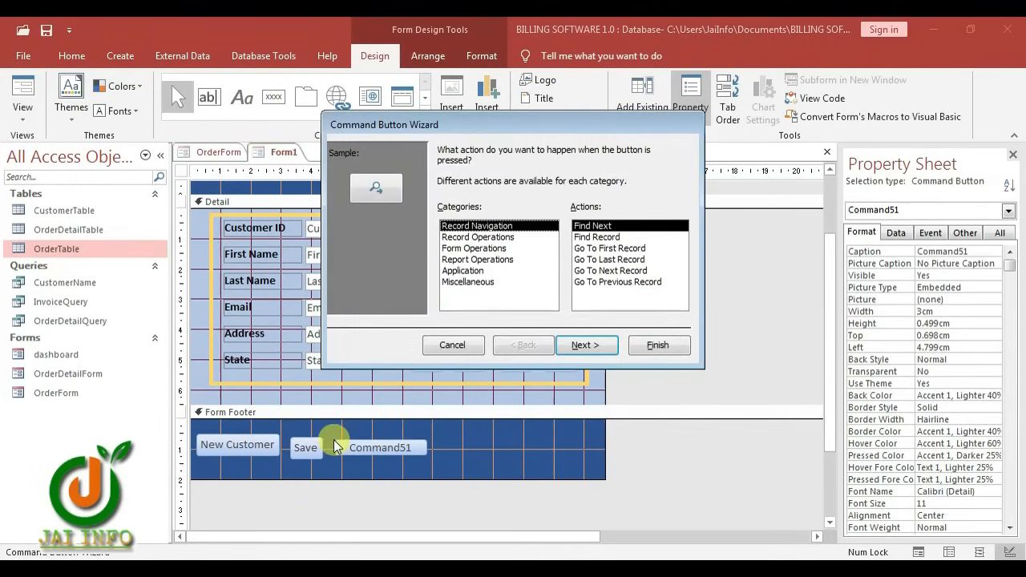
pyautogui.click(473, 236)
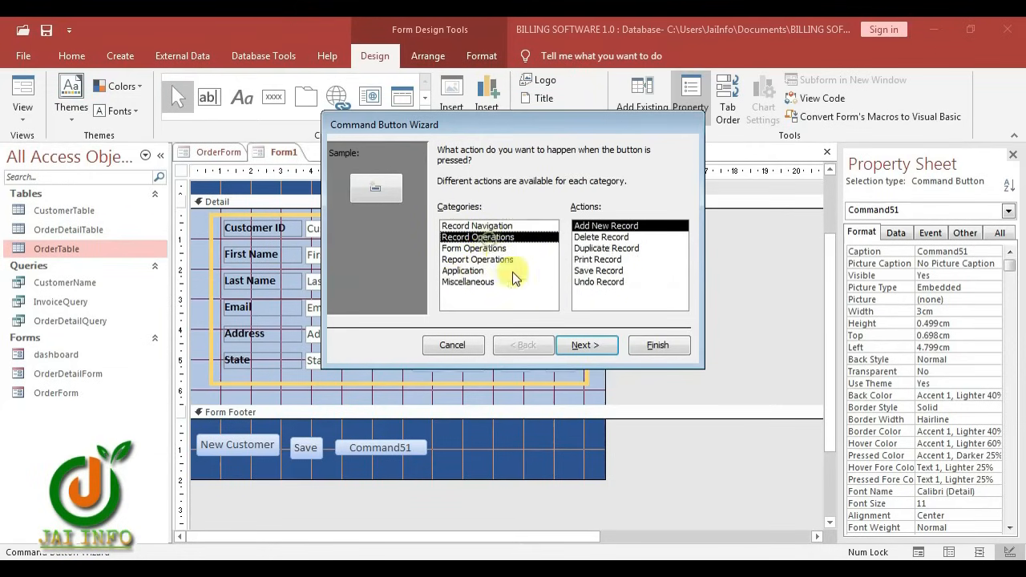
pyautogui.click(597, 281)
pyautogui.click(598, 343)
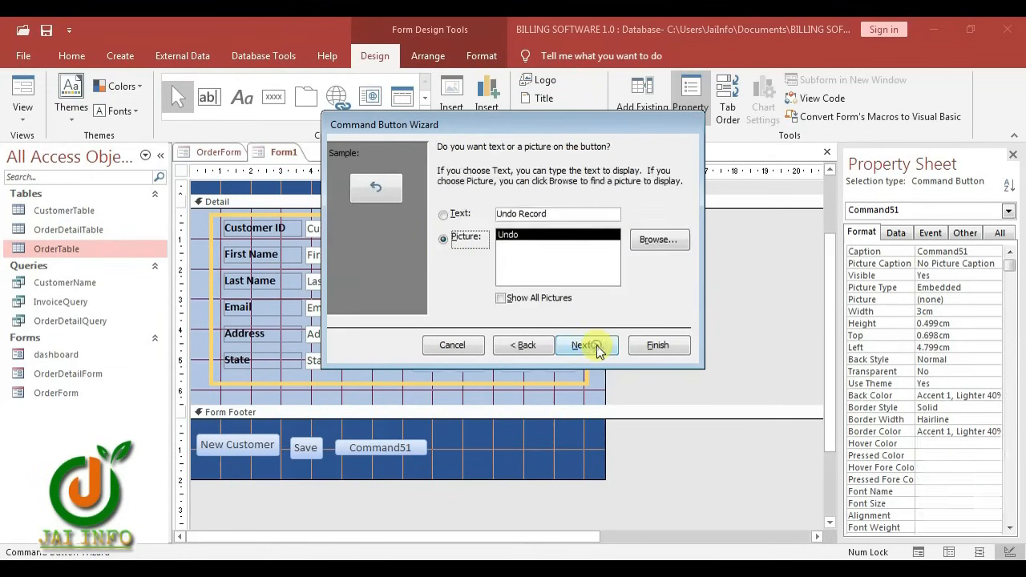
pyautogui.click(443, 216)
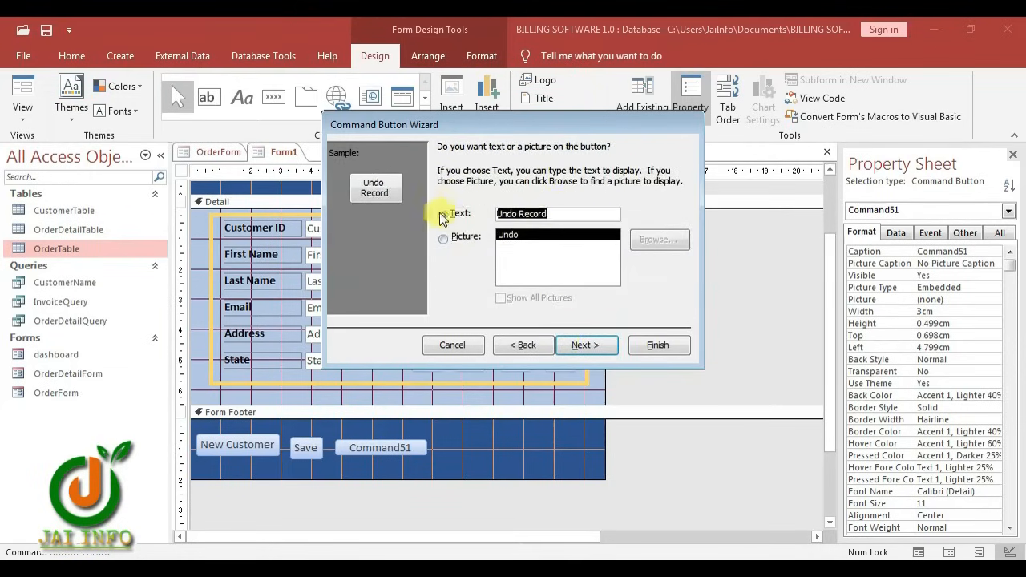
pyautogui.write('Cancel')
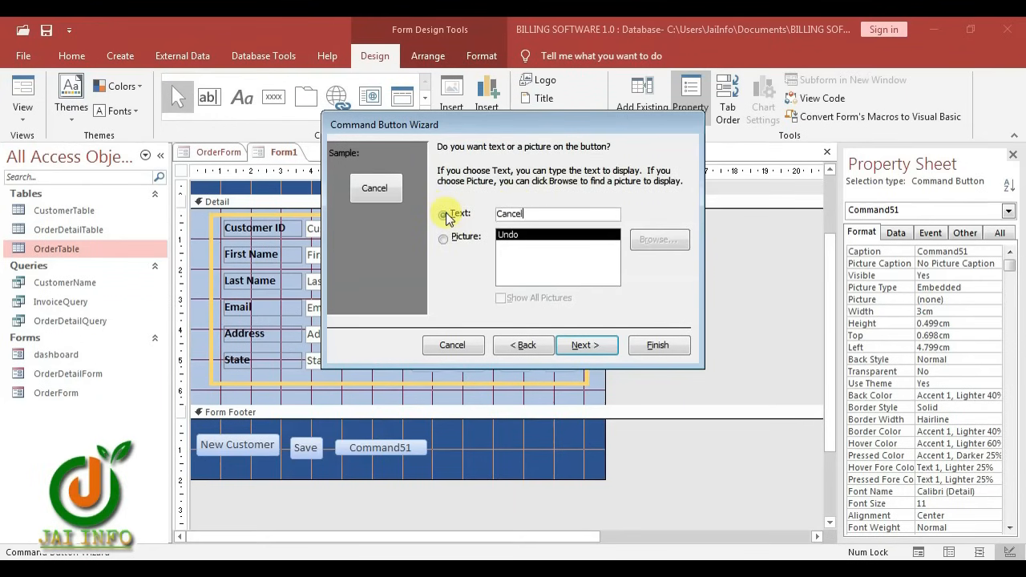
pyautogui.click(653, 345)
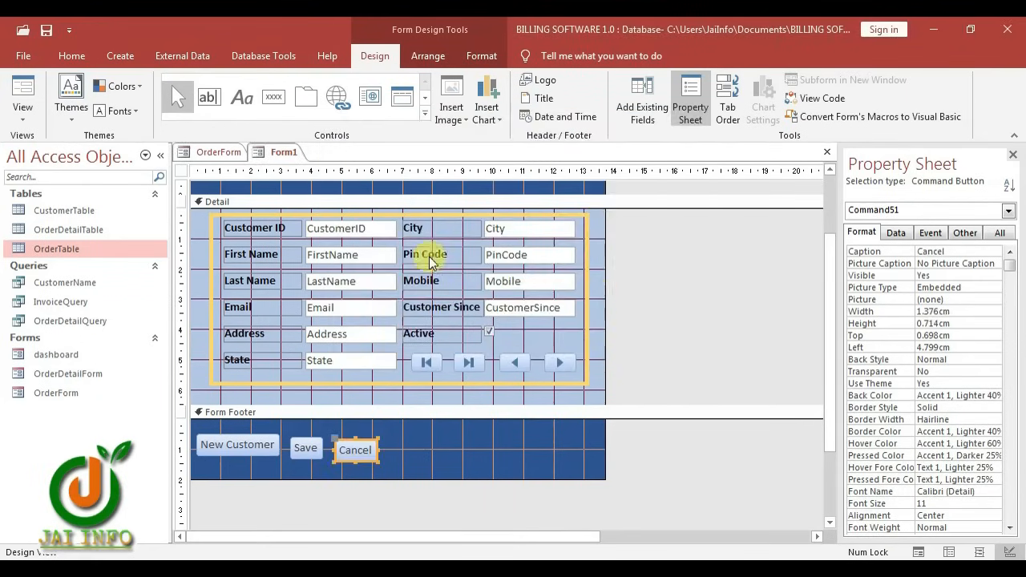
pyautogui.click(279, 94)
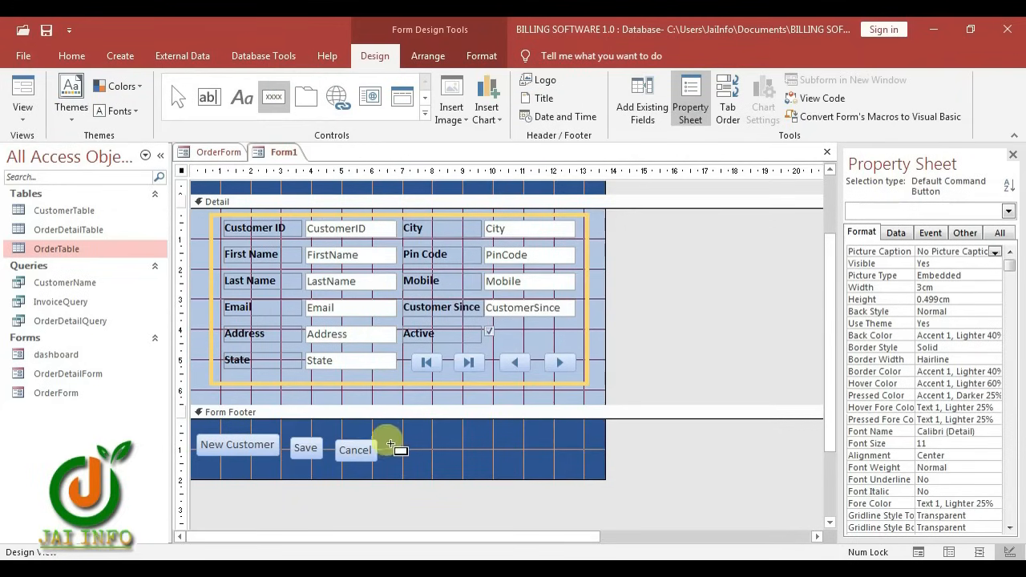
# Place a Delete Record button labelled 'Delete Customer' next to Cancel in the footer
pyautogui.click(393, 440)
pyautogui.click(477, 238)
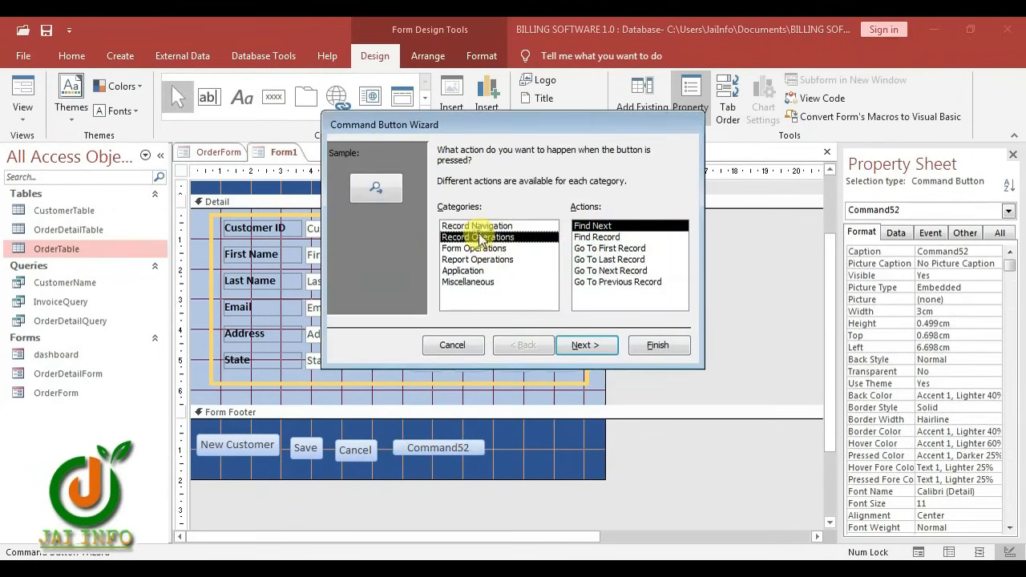
pyautogui.click(597, 237)
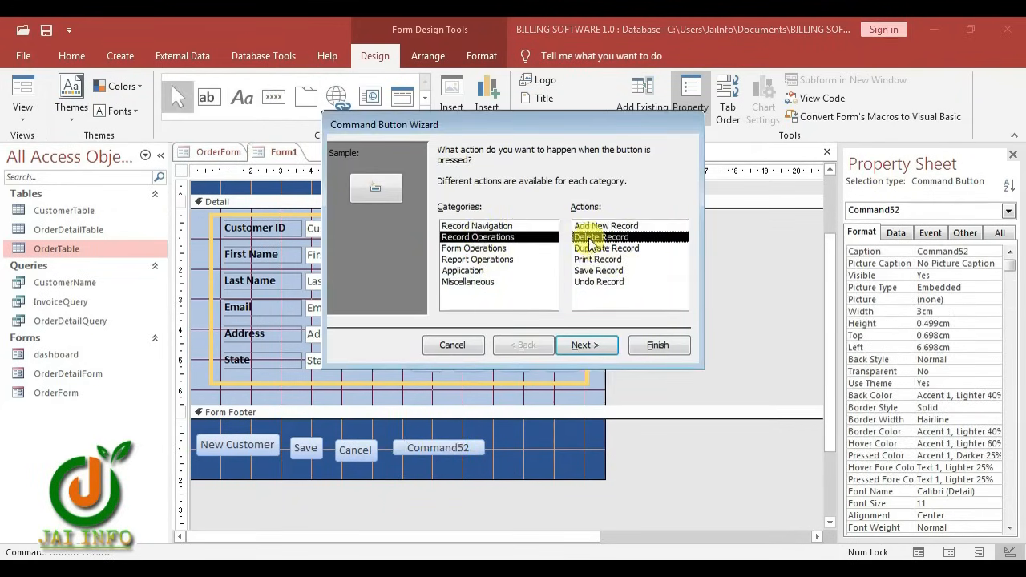
pyautogui.click(597, 345)
pyautogui.click(460, 215)
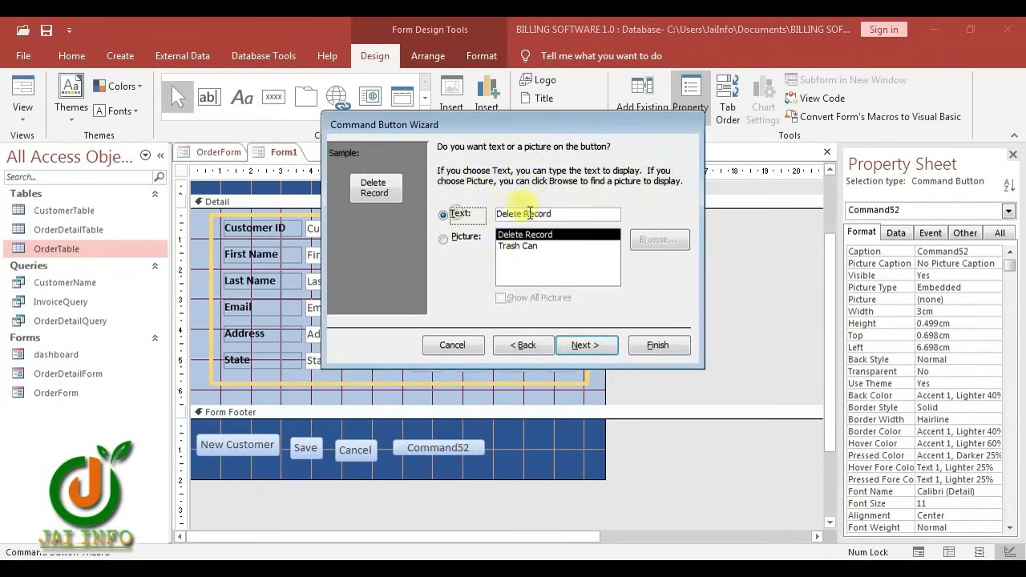
pyautogui.doubleClick(525, 214)
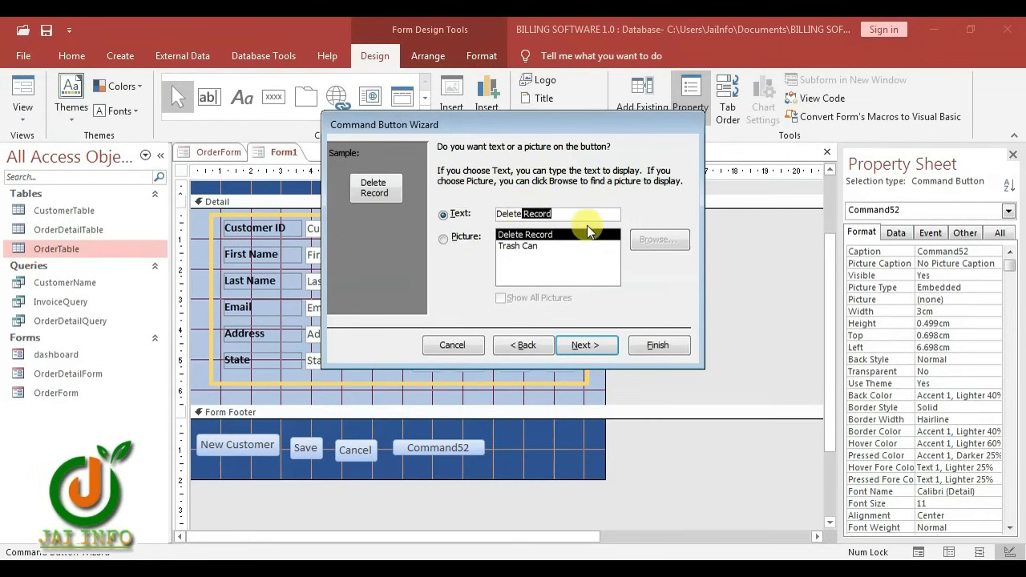
pyautogui.press('BackSpace')
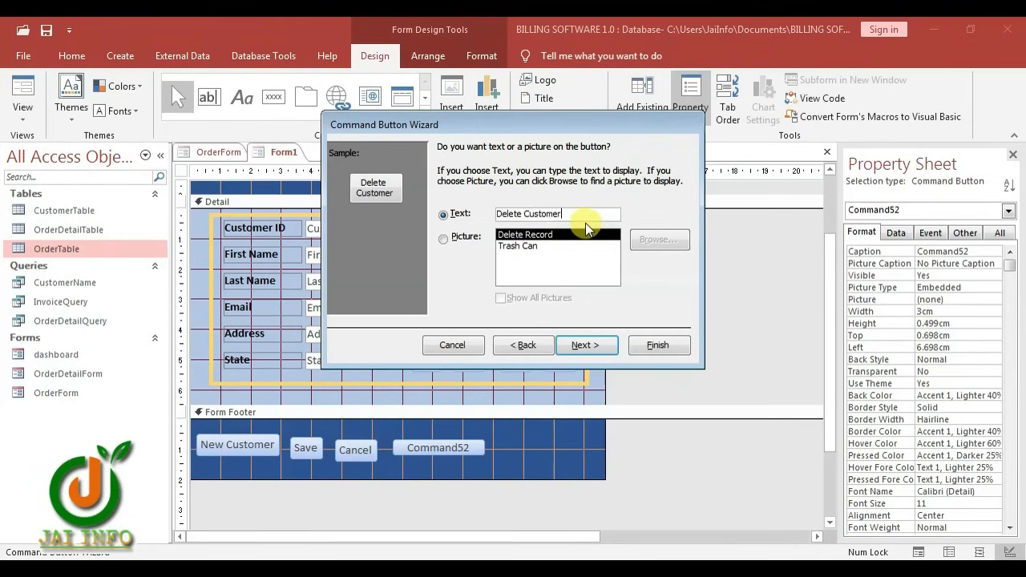
pyautogui.click(586, 345)
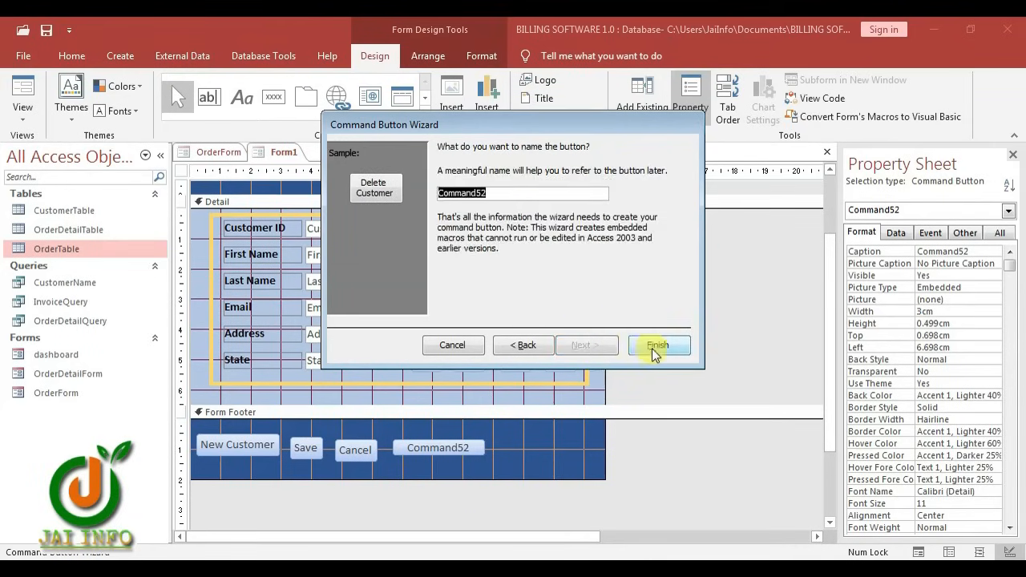
pyautogui.click(656, 346)
pyautogui.click(498, 438)
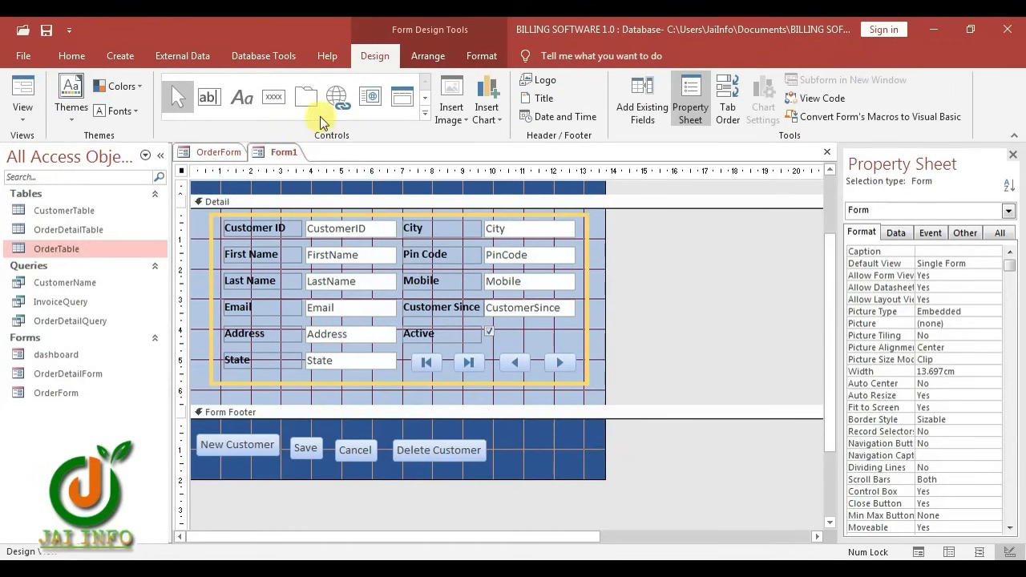
pyautogui.click(273, 97)
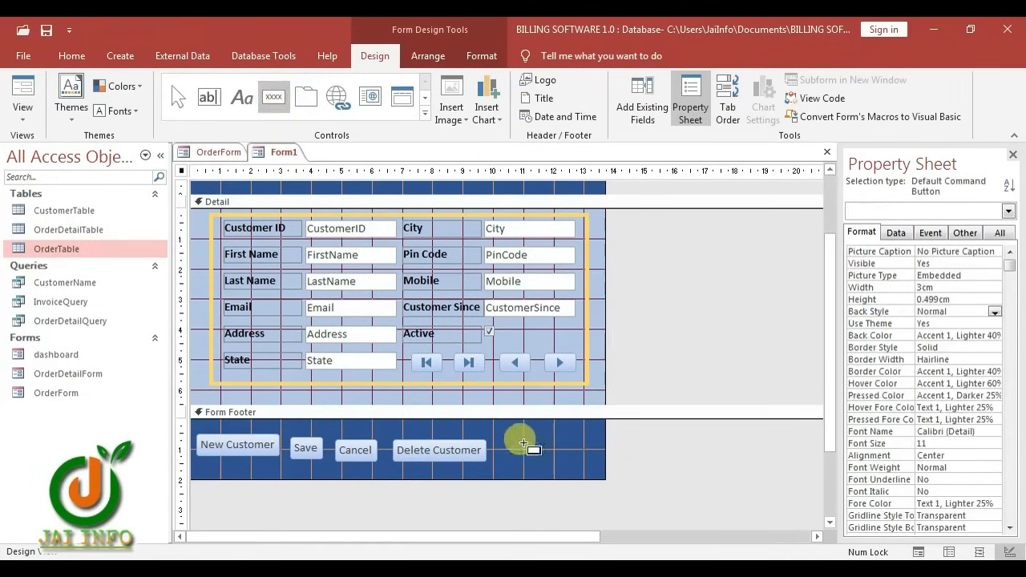
# Set up a footer button that opens OrderForm filtered to the matching CustomerID
pyautogui.click(499, 438)
pyautogui.click(457, 248)
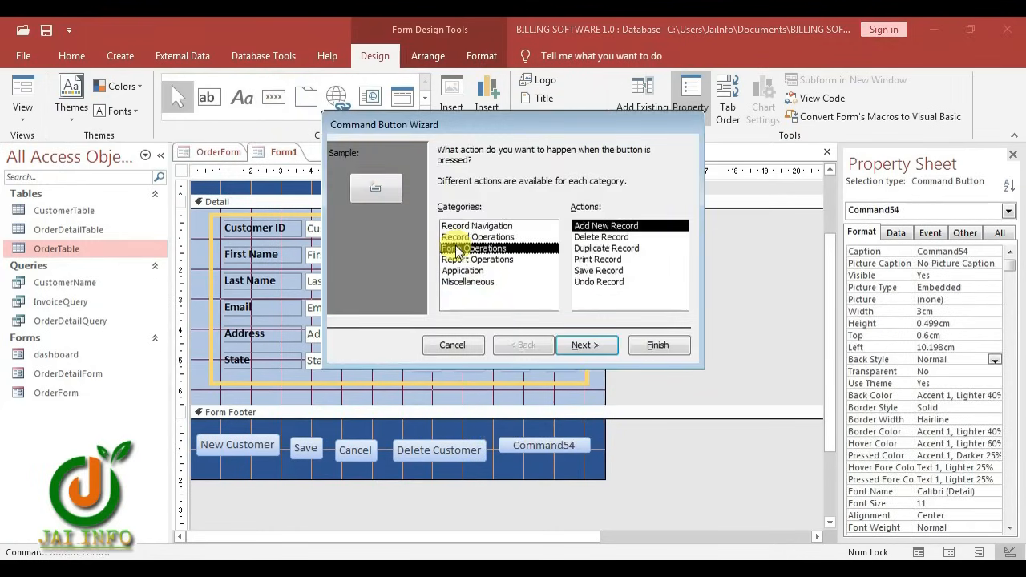
pyautogui.click(607, 250)
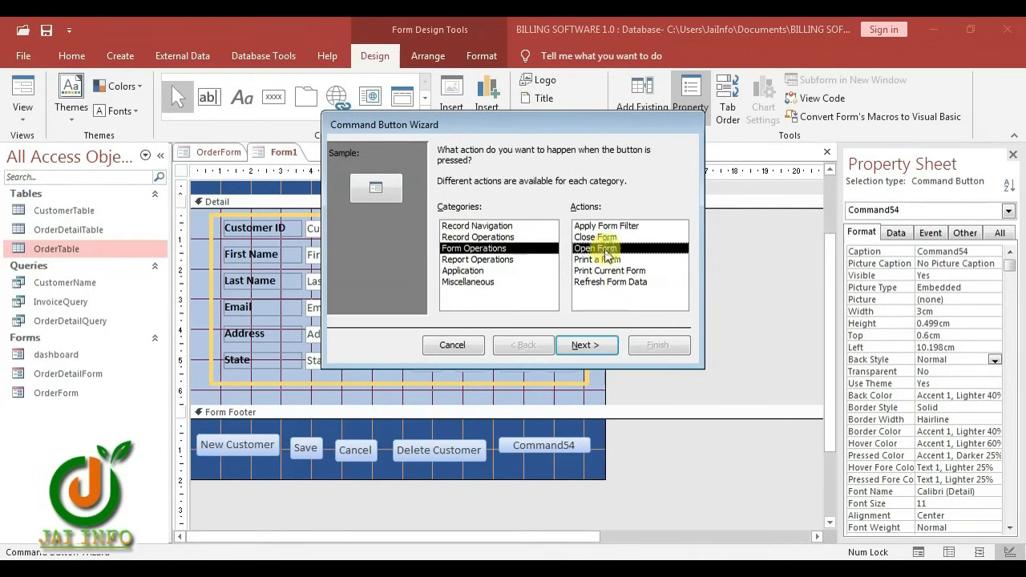
pyautogui.click(586, 345)
pyautogui.click(446, 195)
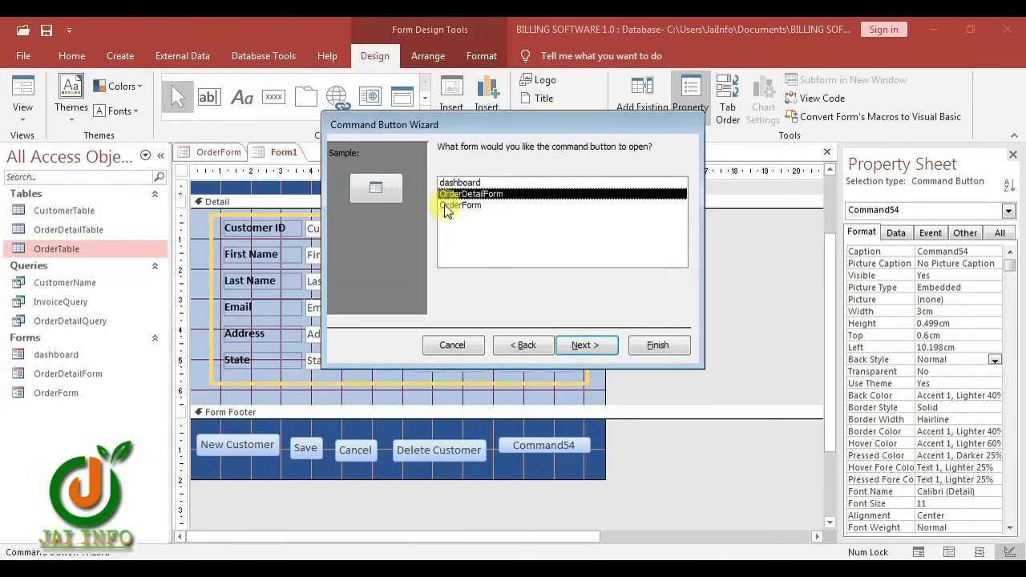
pyautogui.click(446, 206)
pyautogui.click(601, 346)
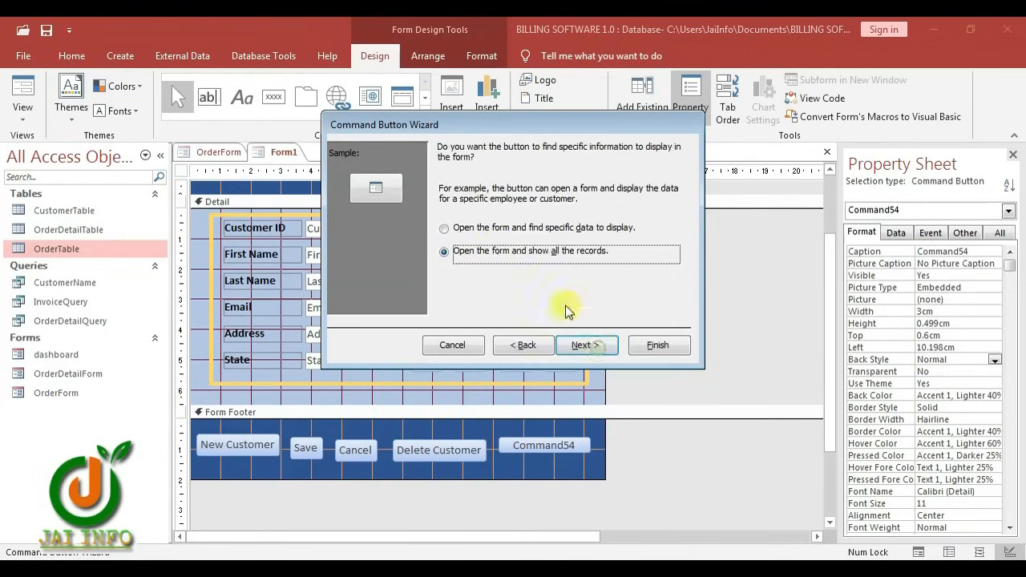
pyautogui.click(439, 233)
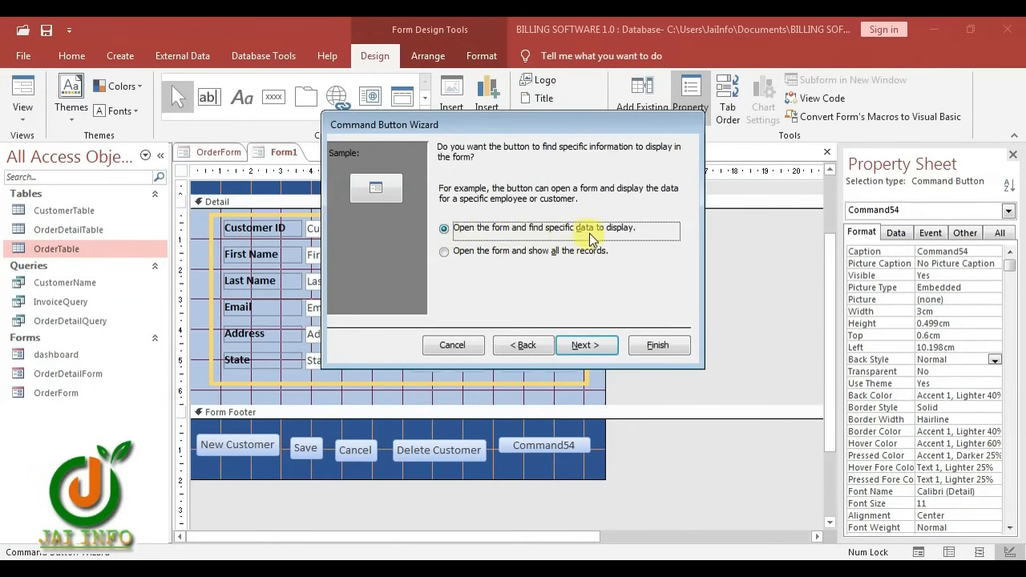
pyautogui.click(585, 345)
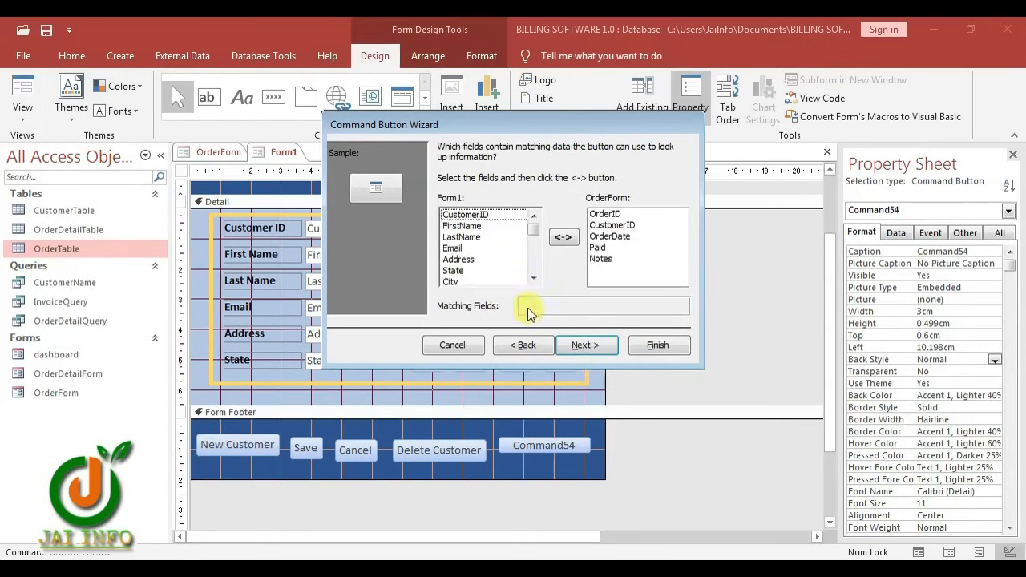
pyautogui.click(473, 215)
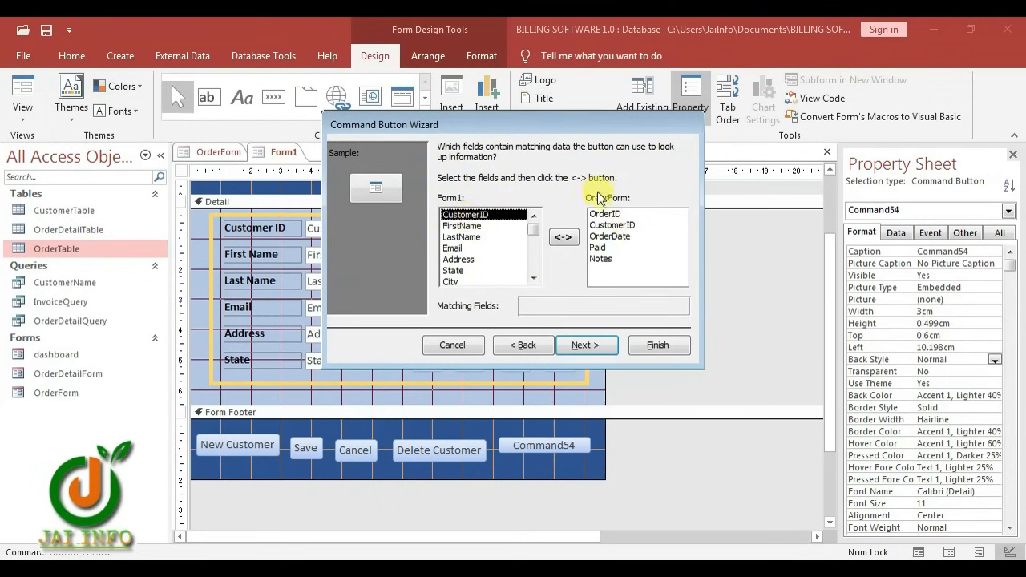
pyautogui.click(615, 226)
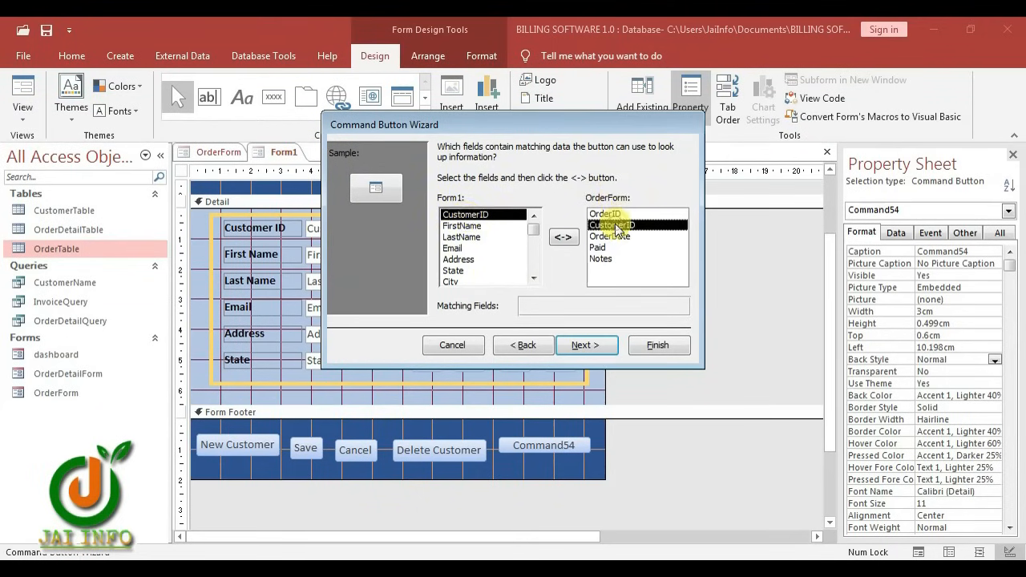
pyautogui.click(565, 237)
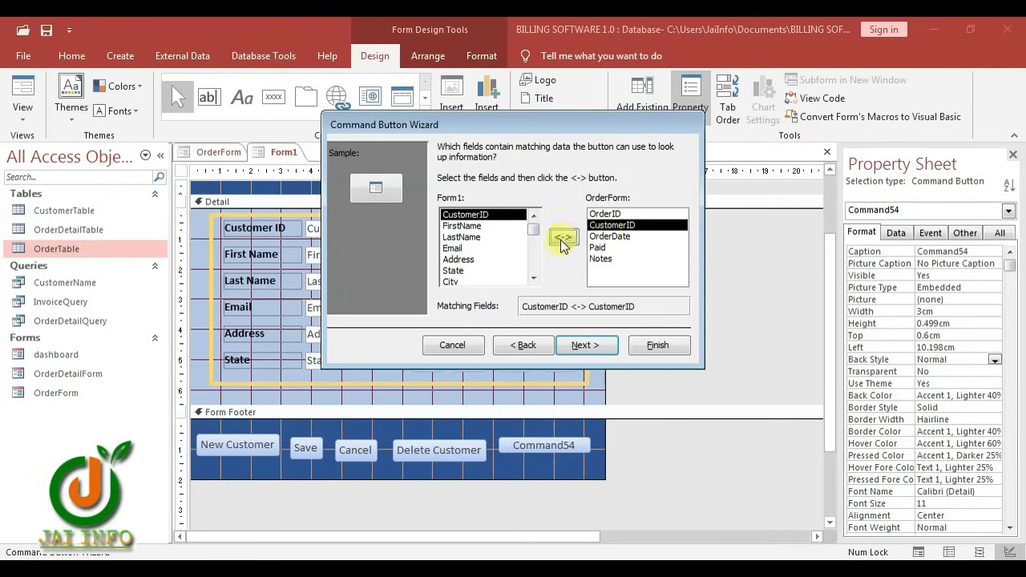
# Label the new button 'Orders' and finish the wizard
pyautogui.click(585, 345)
pyautogui.click(471, 239)
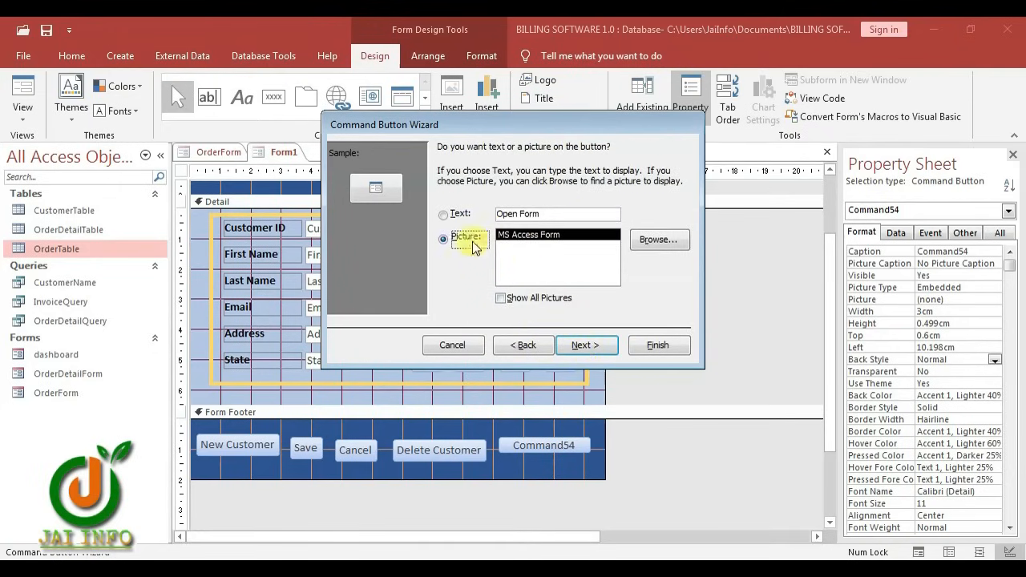
pyautogui.click(445, 213)
pyautogui.moveTo(568, 215); pyautogui.dragTo(484, 215)
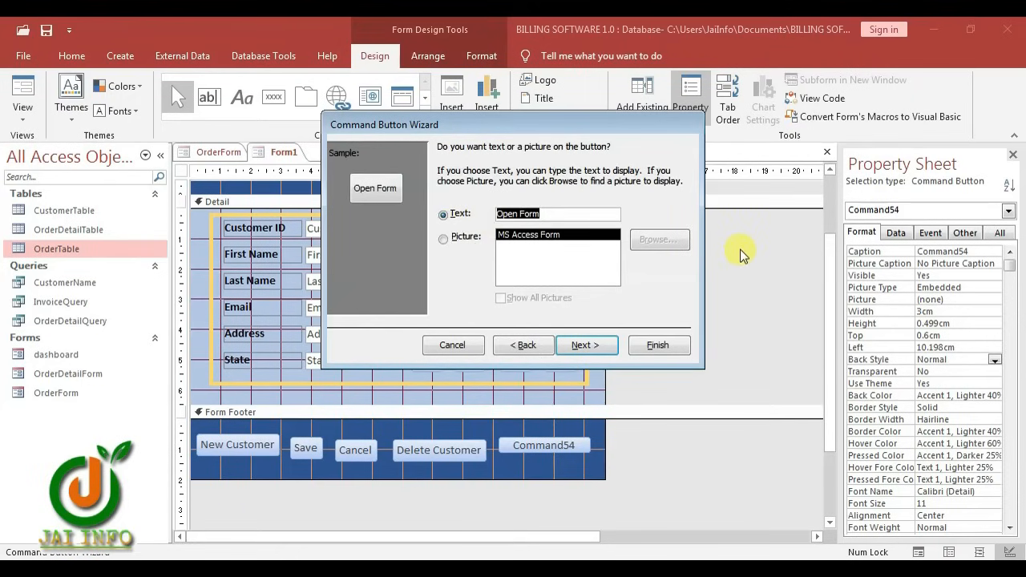
pyautogui.write('or')
pyautogui.press('BackSpace')
pyautogui.press('BackSpace')
pyautogui.write('Orders')
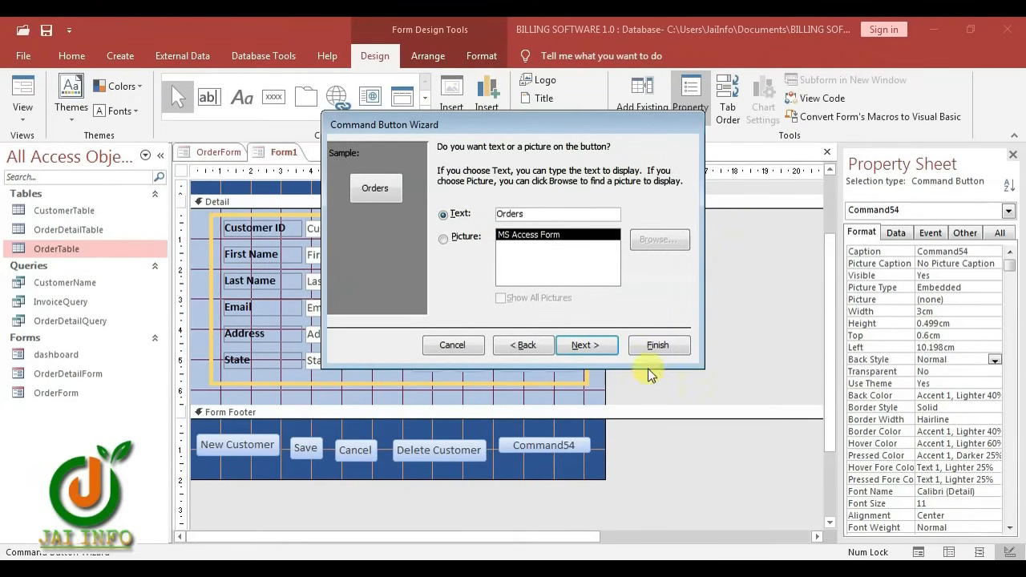
pyautogui.click(585, 345)
pyautogui.click(657, 345)
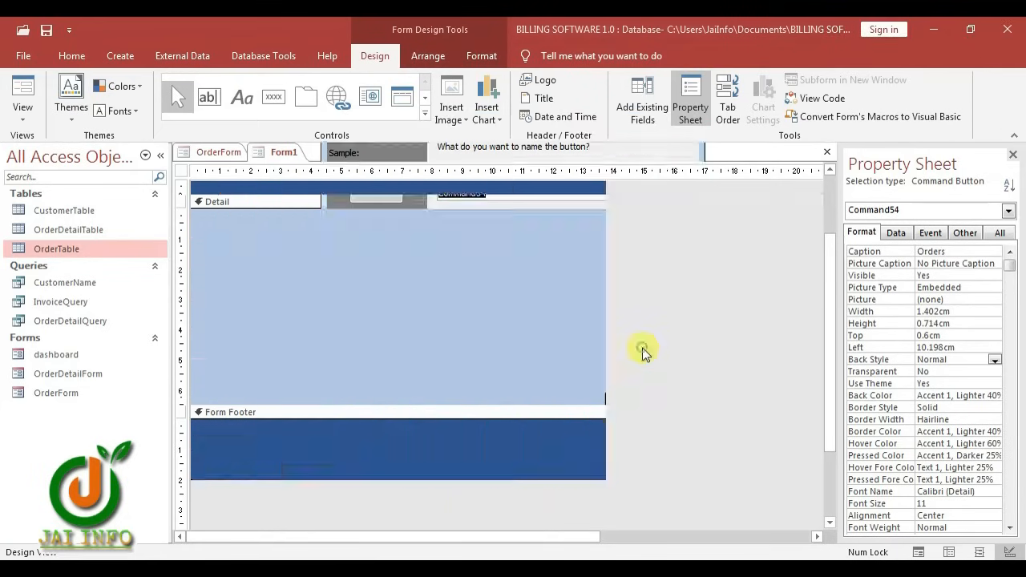
# Set all five footer buttons to a common 0.501 cm top and widen them slightly
pyautogui.click(561, 451)
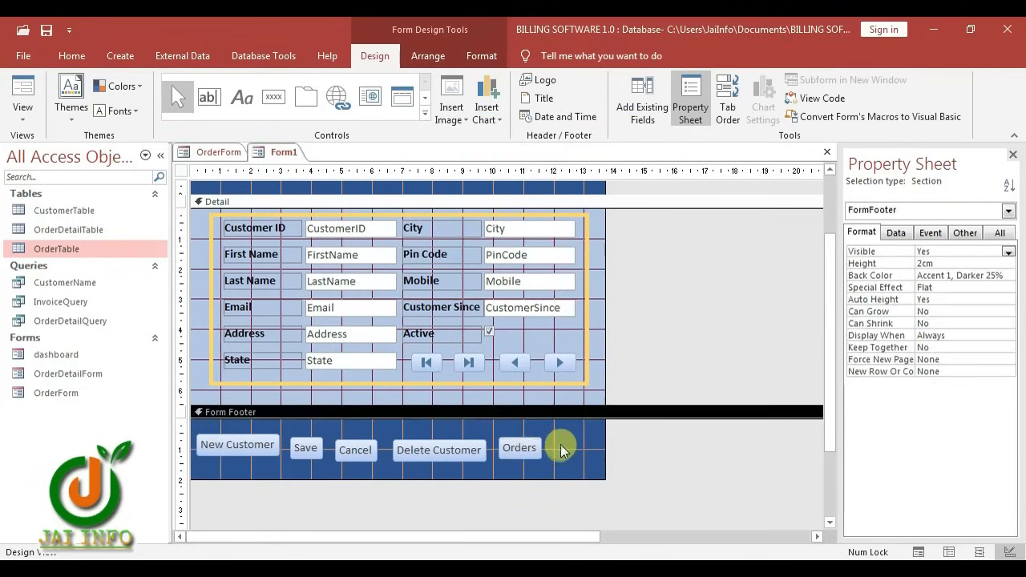
pyautogui.moveTo(561, 451); pyautogui.dragTo(202, 445)
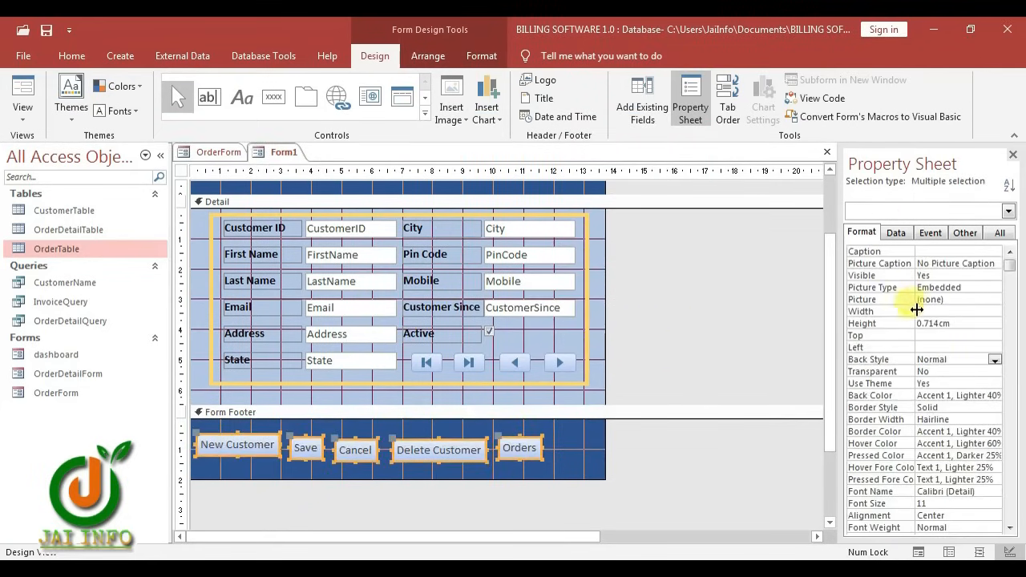
pyautogui.click(926, 337)
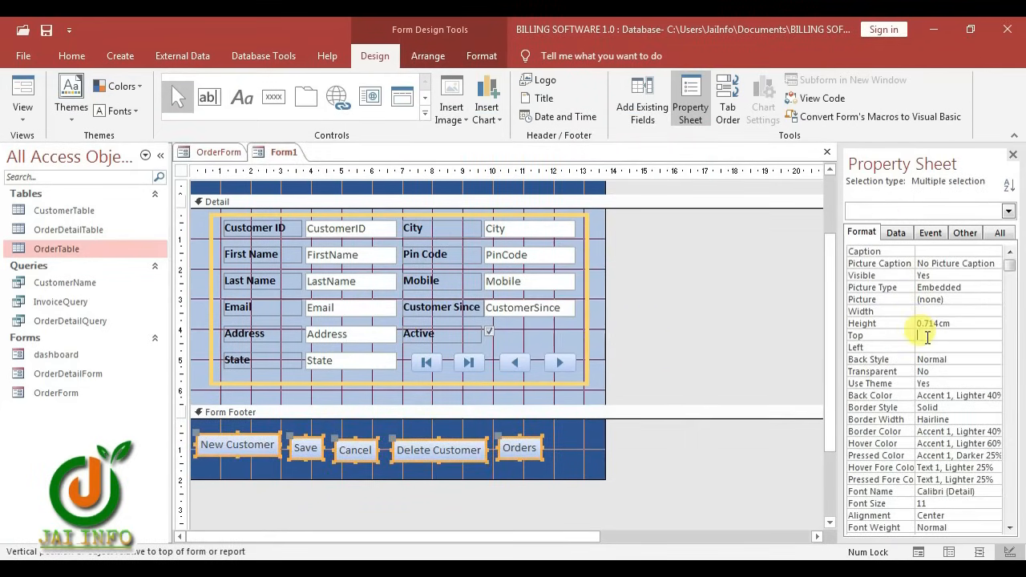
pyautogui.press('Return')
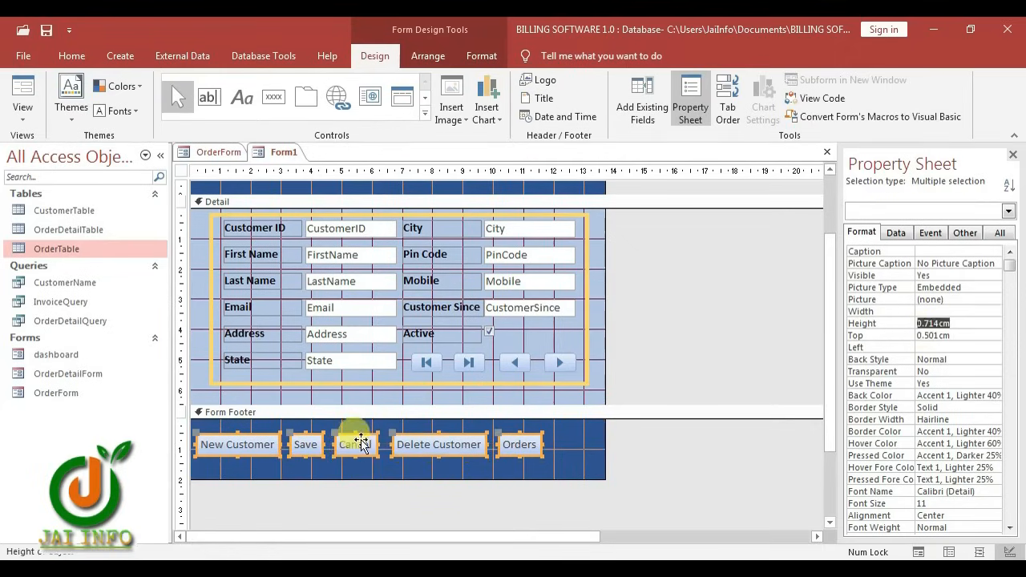
pyautogui.click(306, 468)
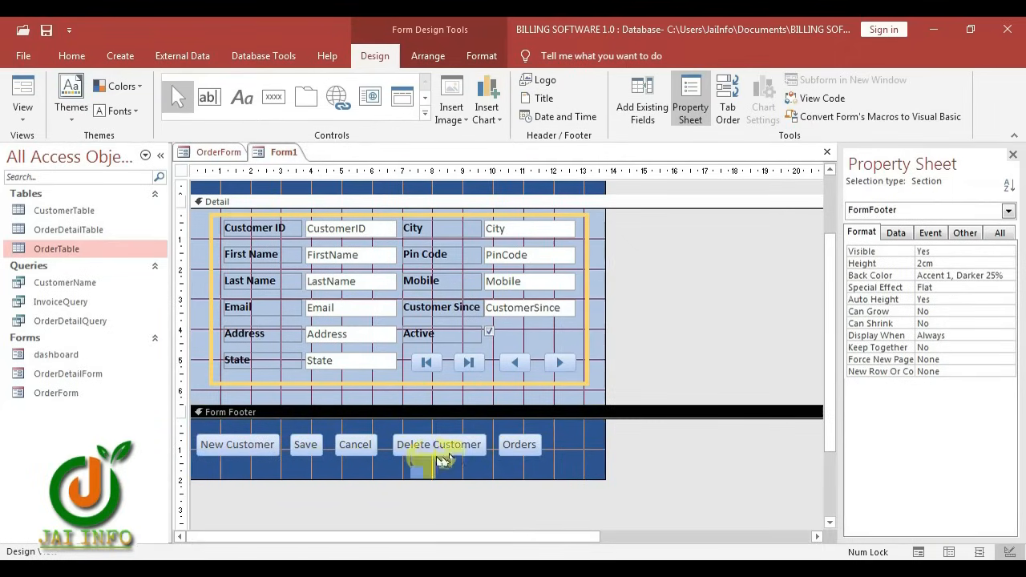
pyautogui.moveTo(562, 442); pyautogui.dragTo(263, 457)
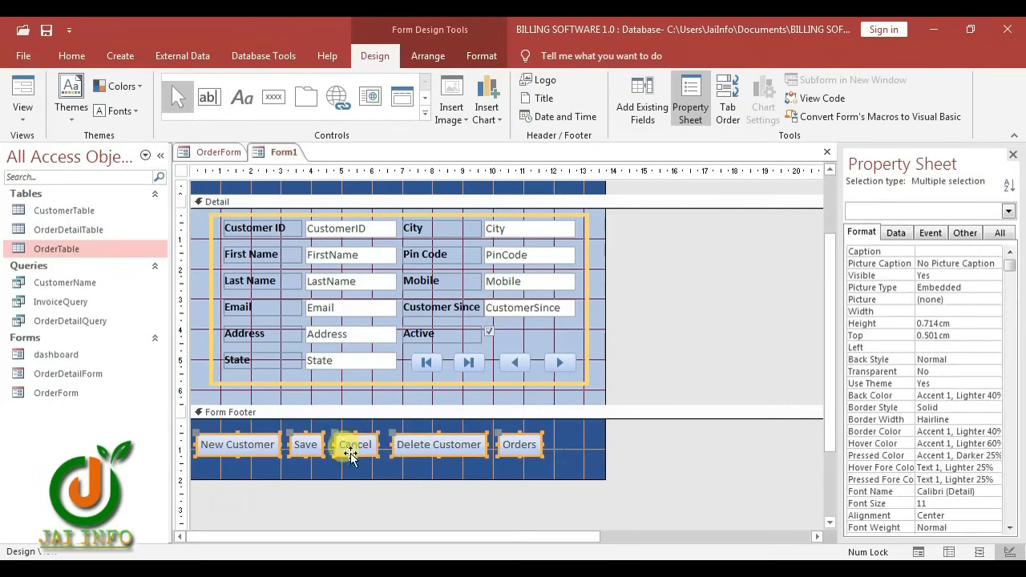
pyautogui.hotkey('shift', 'Right')
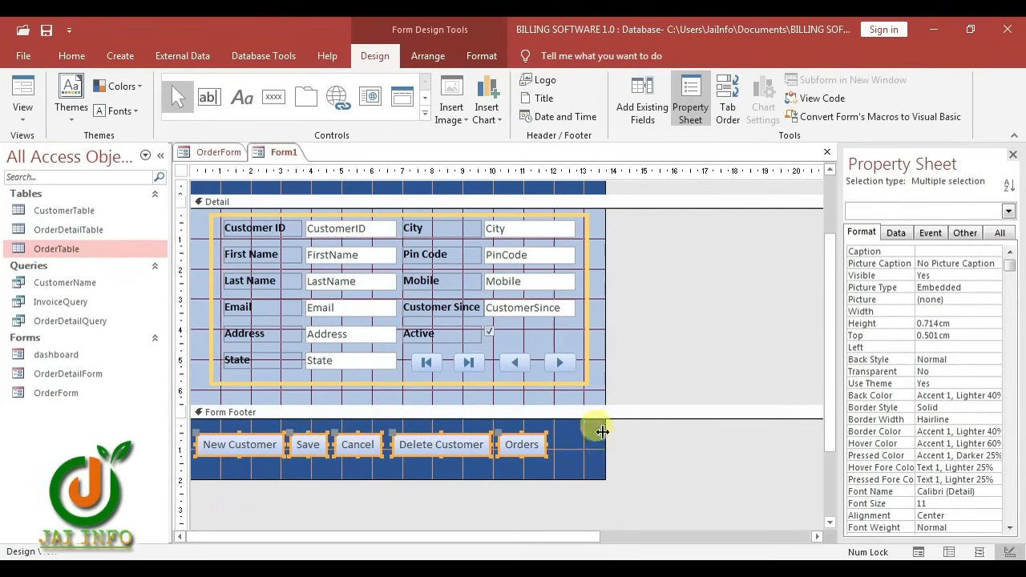
pyautogui.click(494, 55)
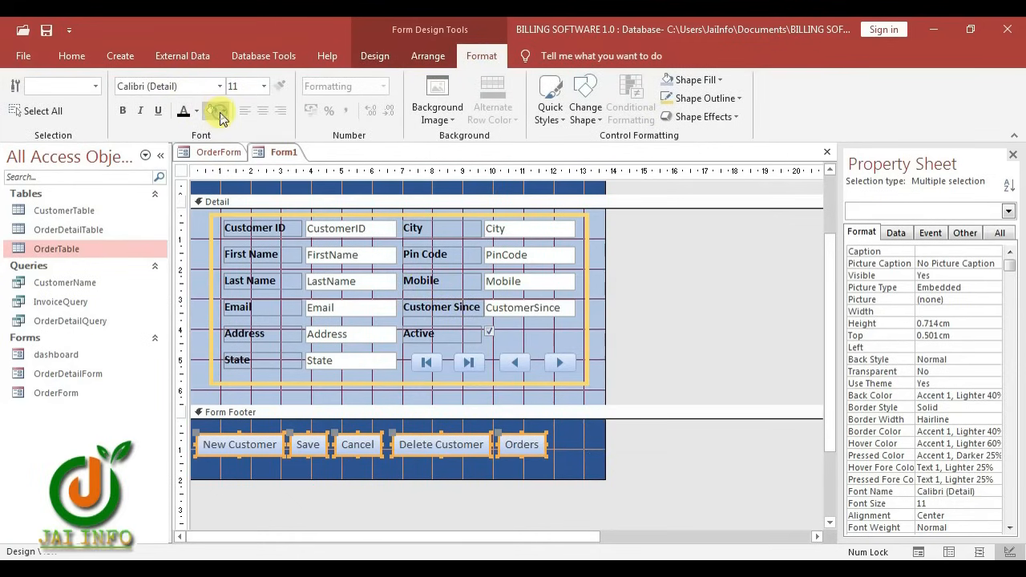
# Fill the footer buttons dark orange, Delete Customer red and Orders green
pyautogui.click(277, 223)
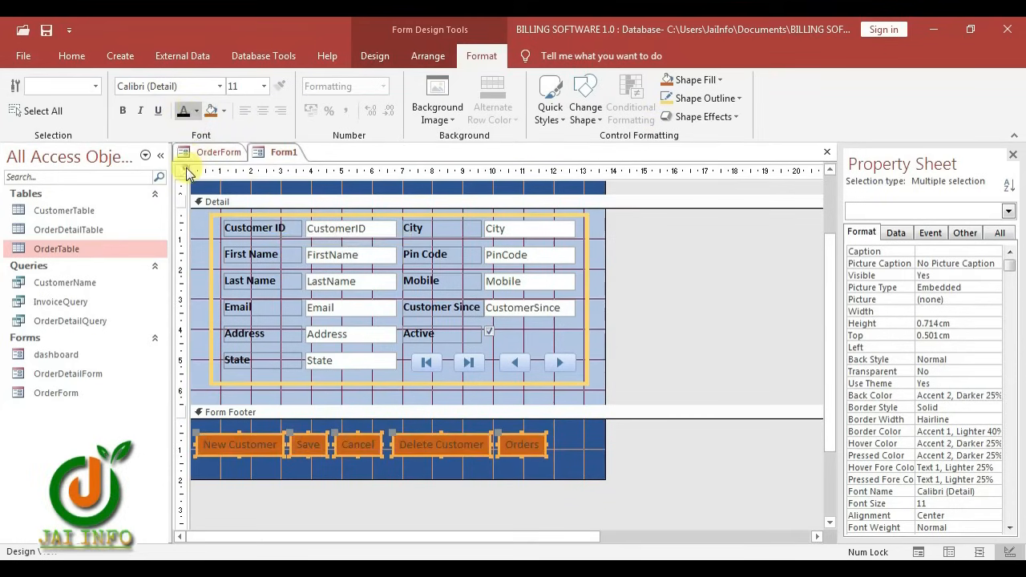
pyautogui.click(610, 442)
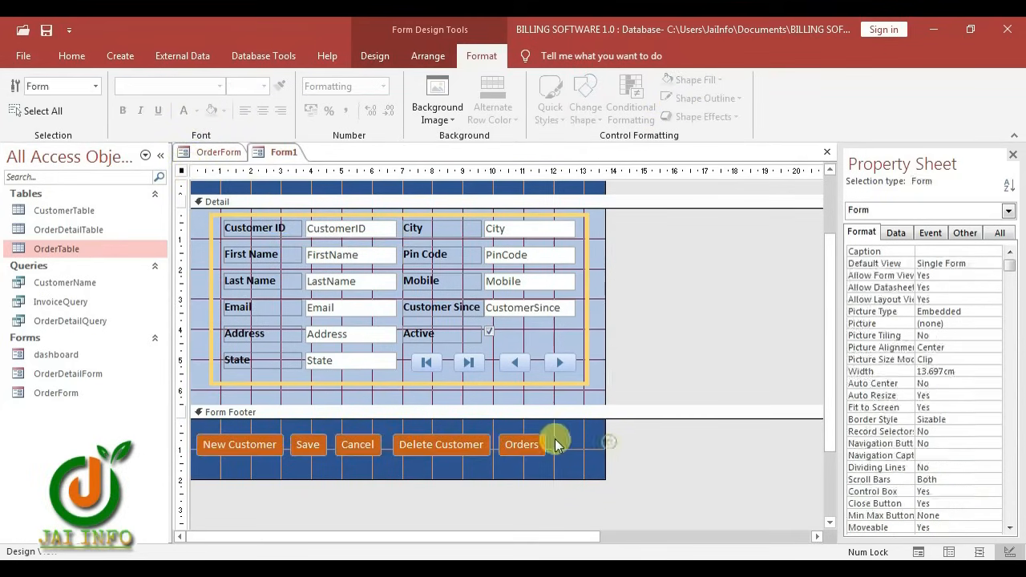
pyautogui.click(454, 443)
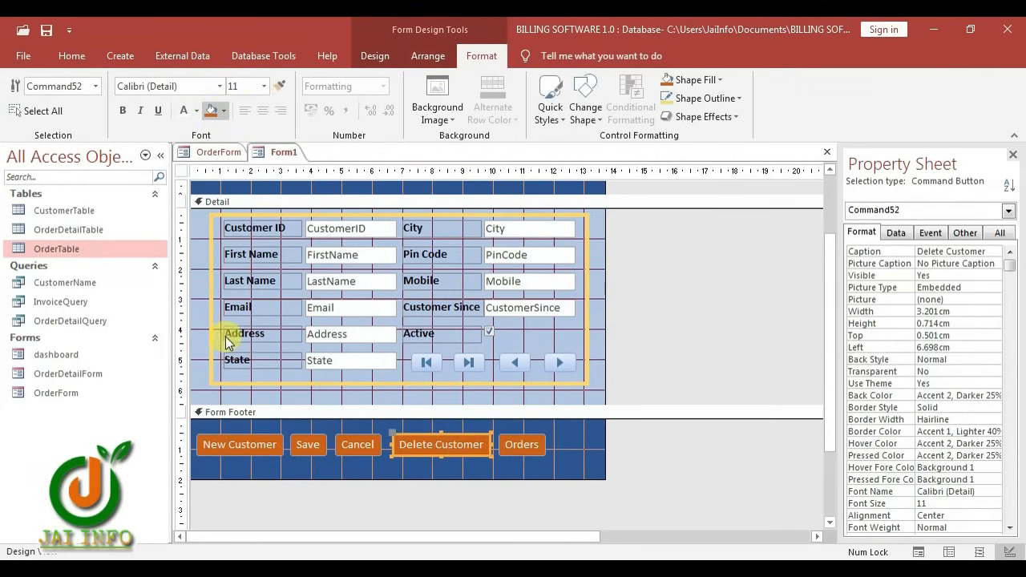
pyautogui.click(522, 448)
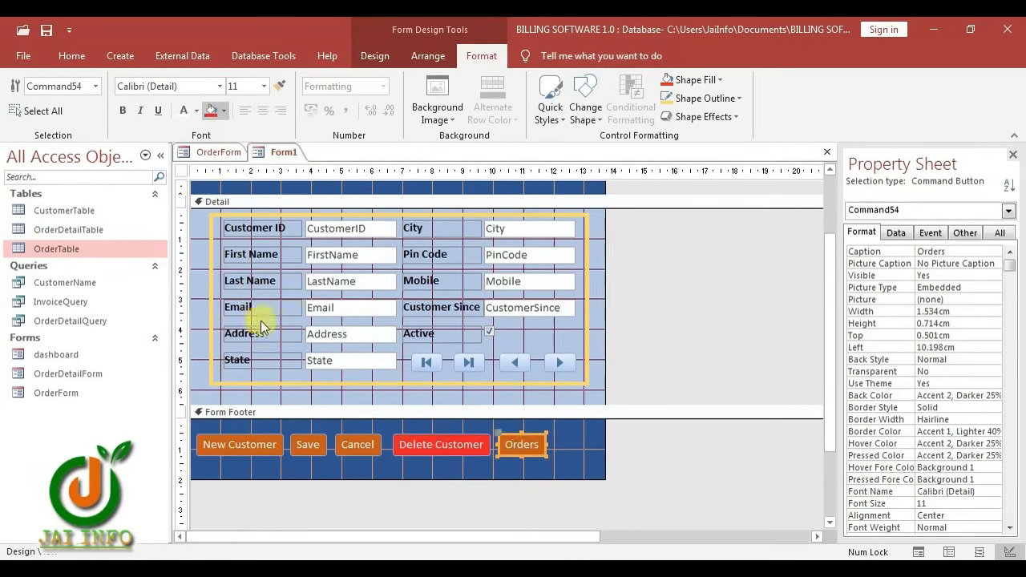
pyautogui.click(335, 215)
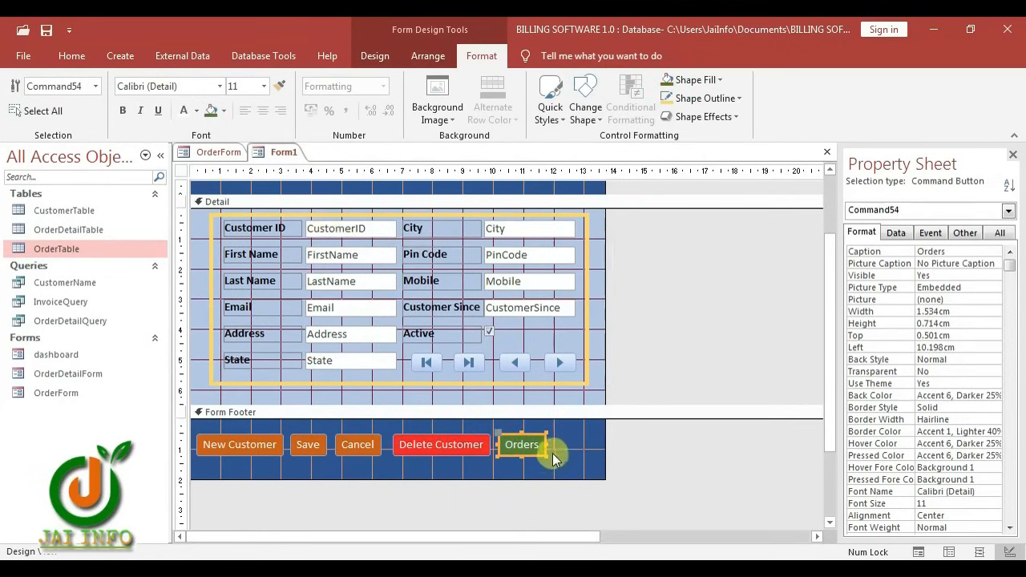
# Make the footer button text bold and nudge the buttons up and right
pyautogui.moveTo(553, 459); pyautogui.dragTo(193, 449)
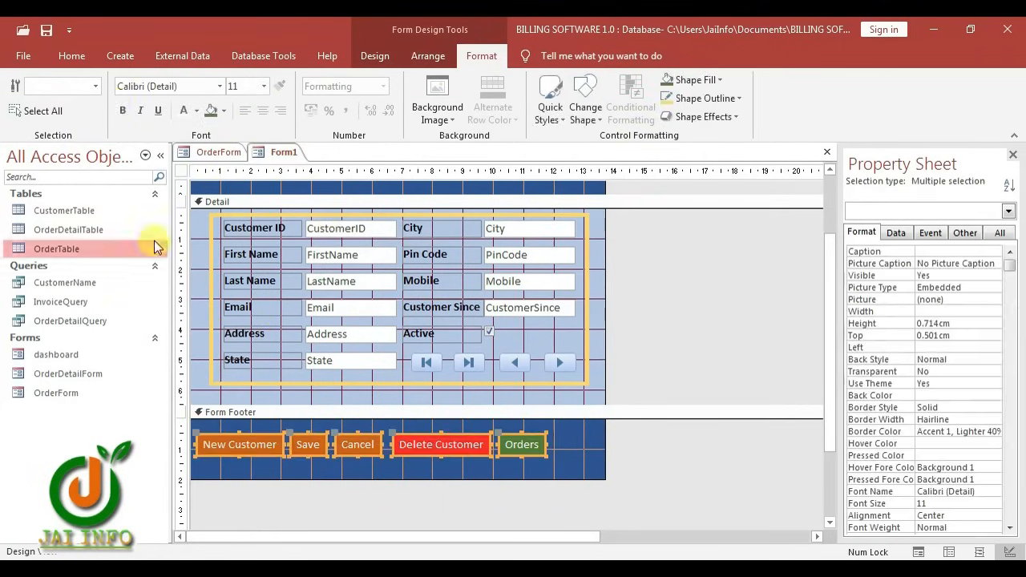
pyautogui.click(121, 112)
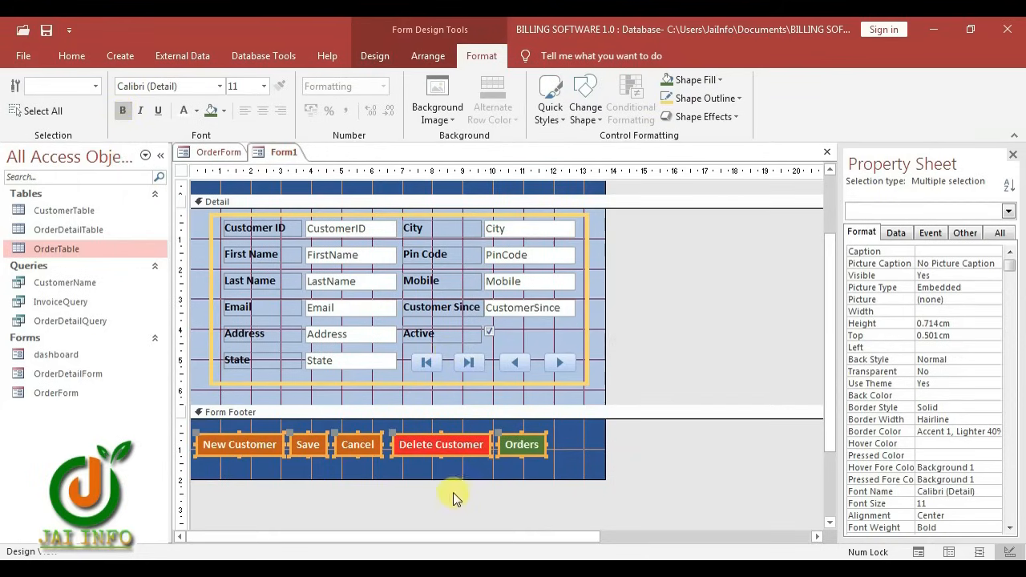
pyautogui.press('Up')
pyautogui.press('Up')
pyautogui.press('Up')
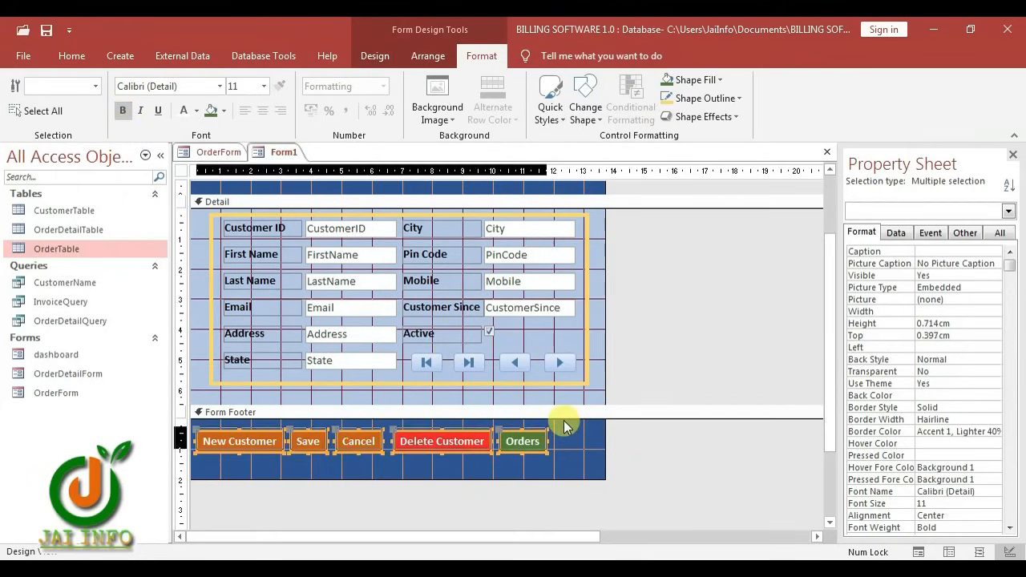
pyautogui.press('Right')
pyautogui.press('Right')
pyautogui.press('Right')
pyautogui.press('Right')
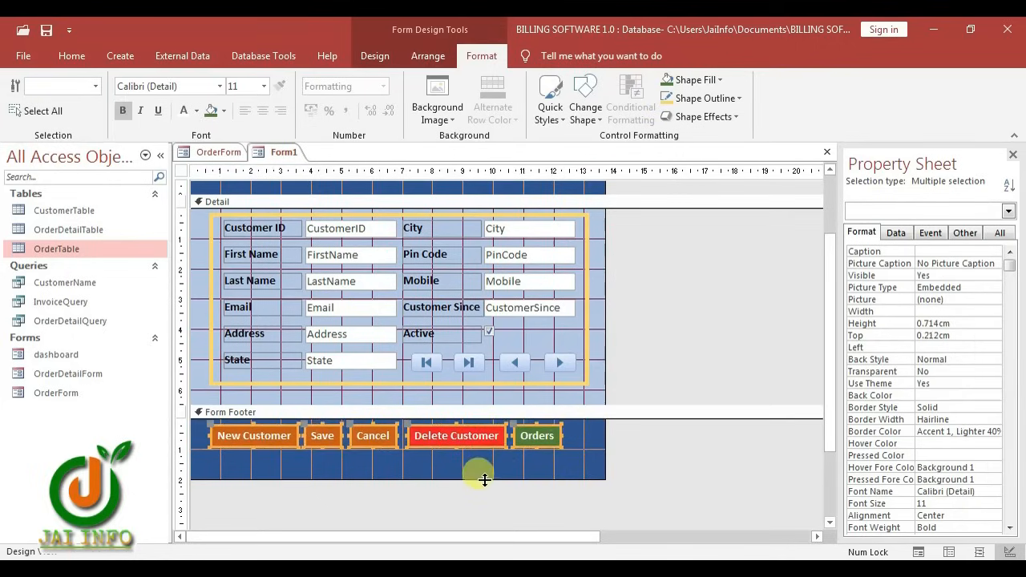
# Shorten the Form Footer and Form Header sections to fit their contents
pyautogui.moveTo(485, 479); pyautogui.dragTo(478, 455)
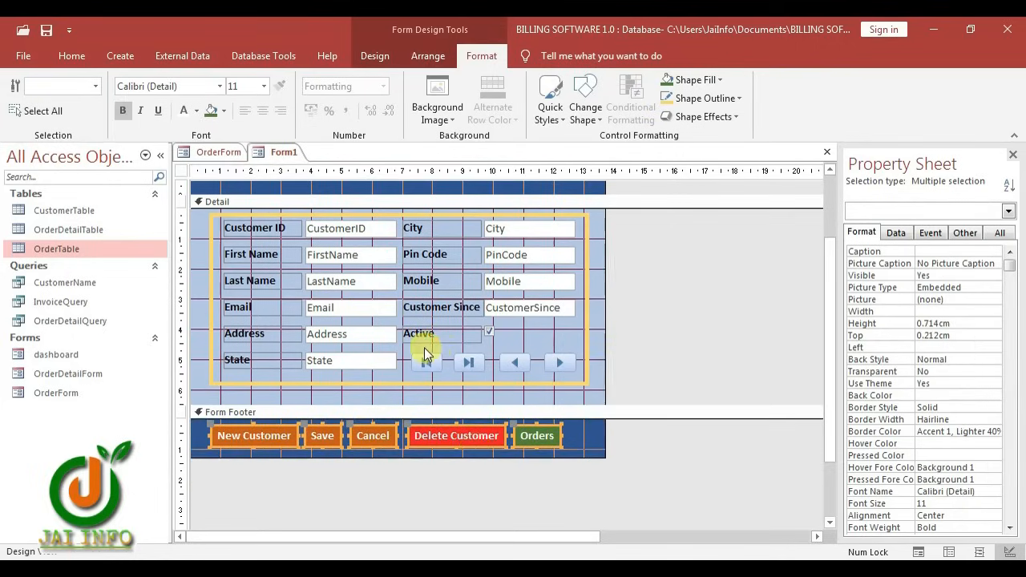
pyautogui.moveTo(424, 351); pyautogui.dragTo(573, 365)
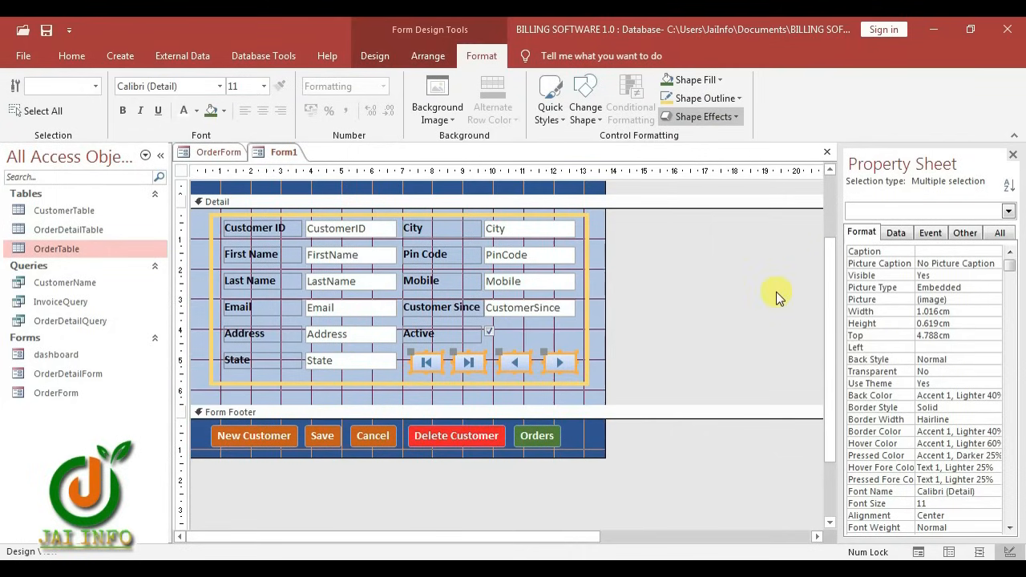
pyautogui.moveTo(571, 434); pyautogui.dragTo(218, 437)
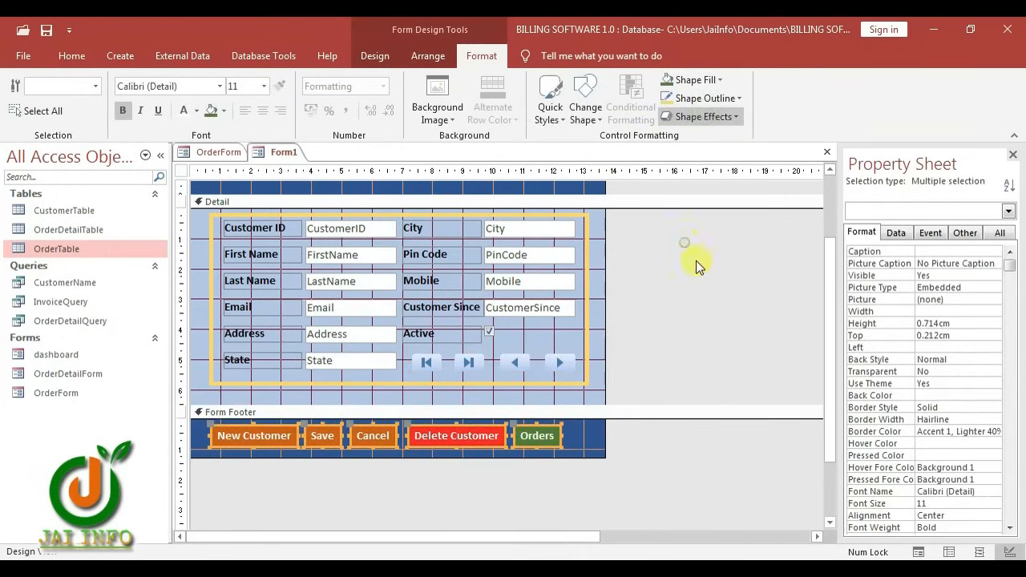
pyautogui.click(594, 398)
pyautogui.scroll(1, 362, 258)
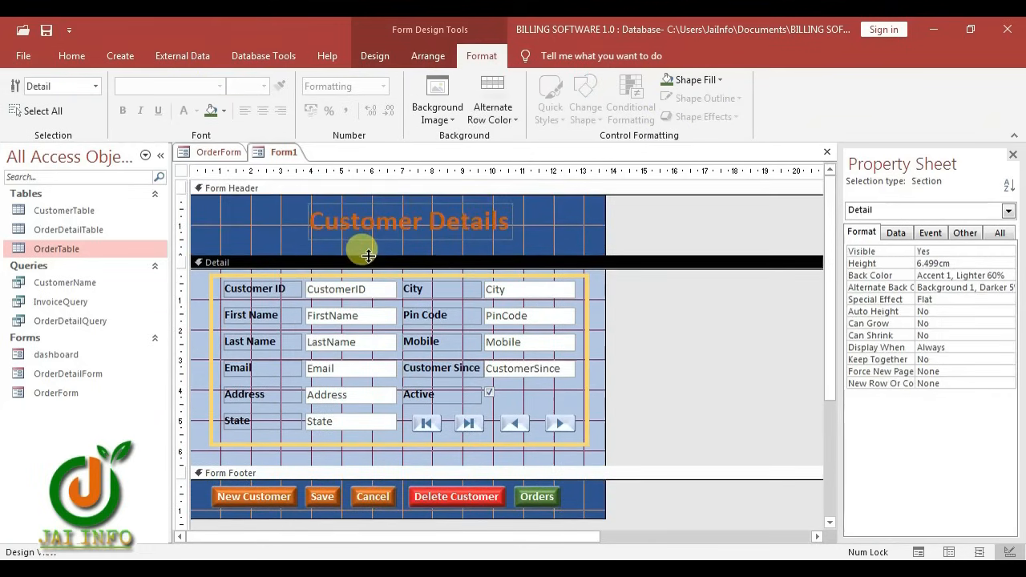
pyautogui.moveTo(385, 255)
pyautogui.mouseDown()
pyautogui.moveTo(378, 249)
pyautogui.moveTo(389, 239)
pyautogui.mouseUp()
# Save the form under the name CustomerForm, then close its design tab
pyautogui.hotkey('ctrl', 's')
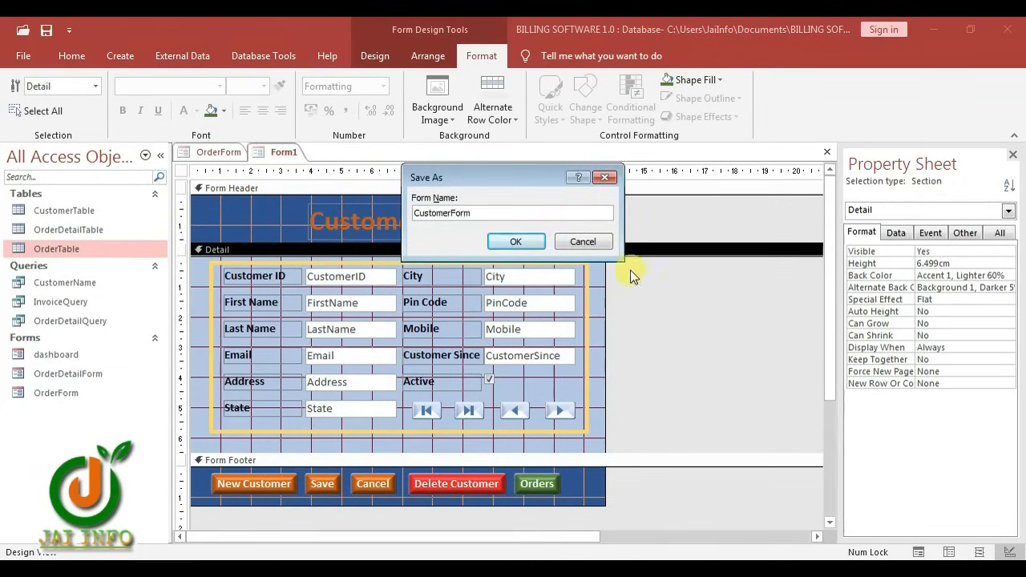
pyautogui.click(516, 241)
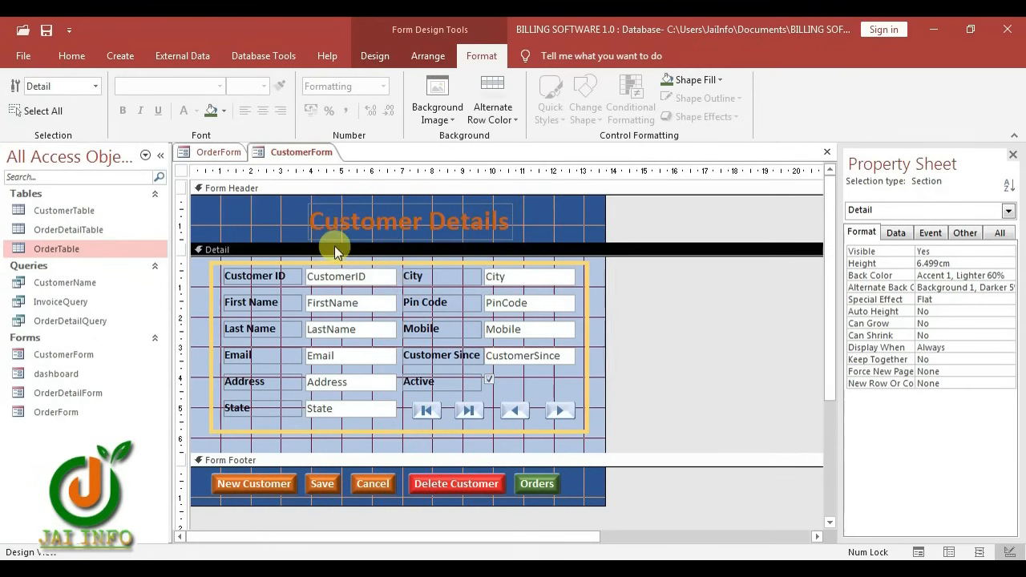
pyautogui.hotkey('ctrl', 'w')
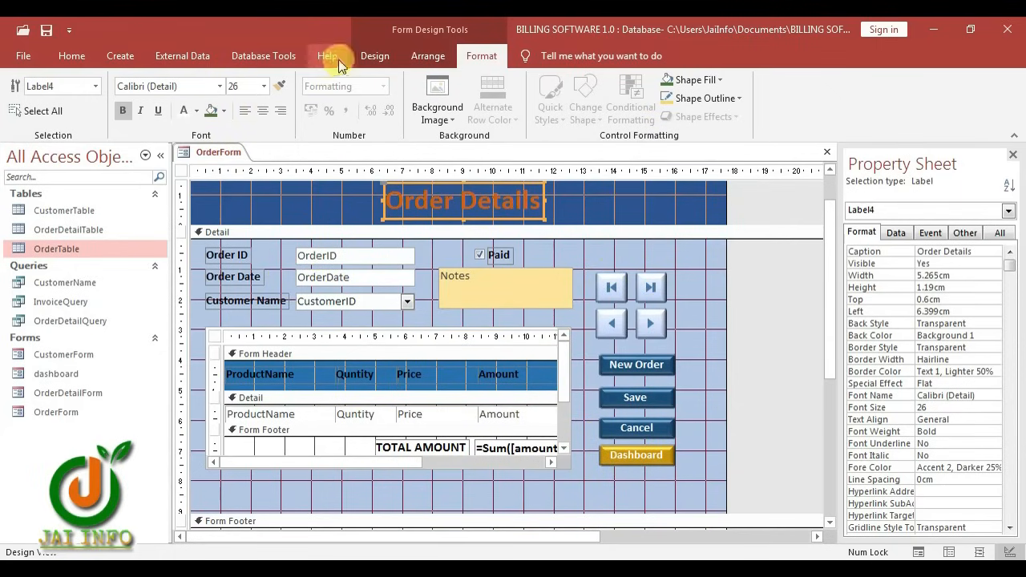
# Add a 'Customers' command button below Dashboard that opens CustomerForm showing all records
pyautogui.click(375, 55)
pyautogui.click(275, 94)
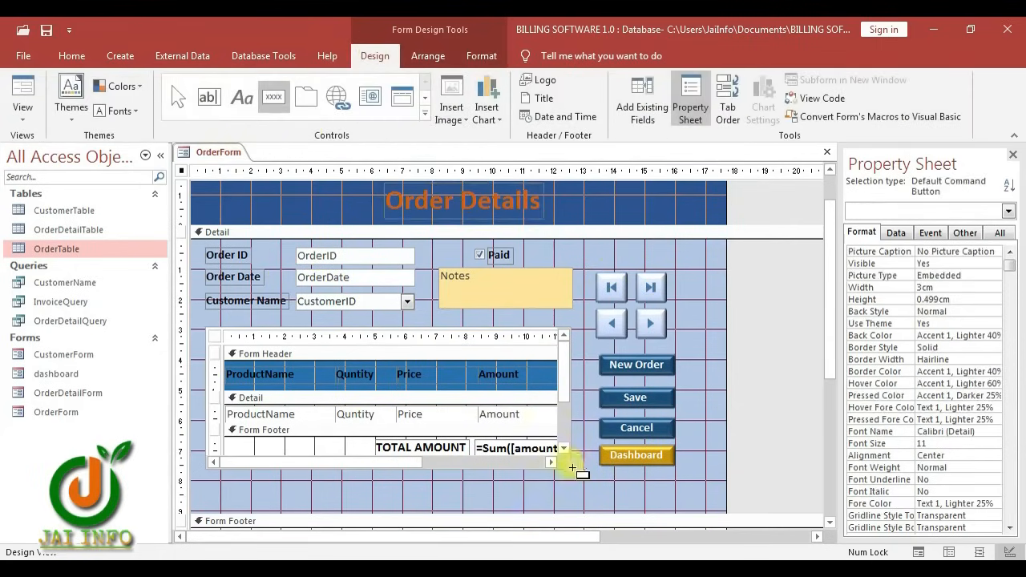
pyautogui.click(601, 474)
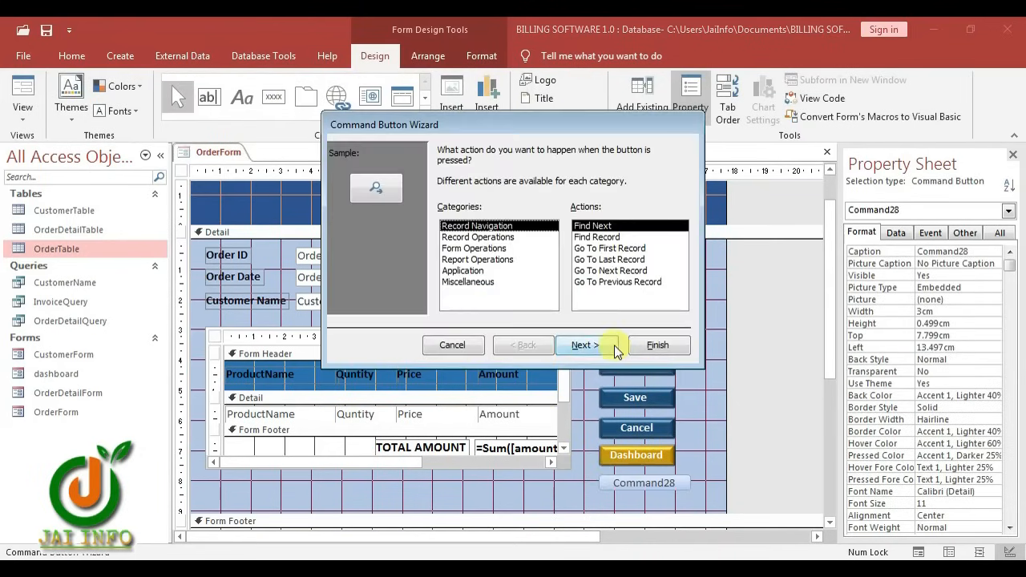
pyautogui.click(477, 247)
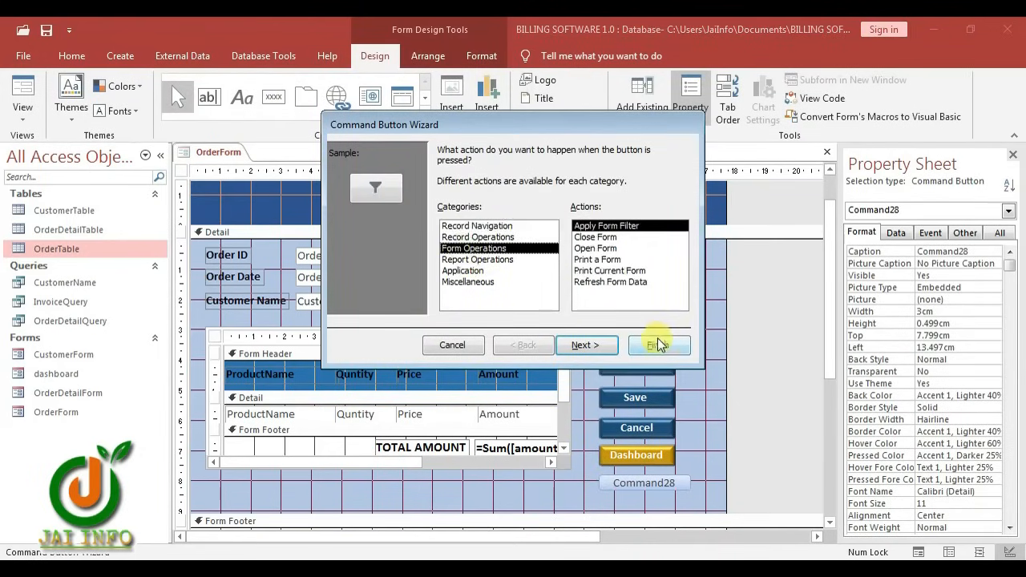
pyautogui.click(591, 248)
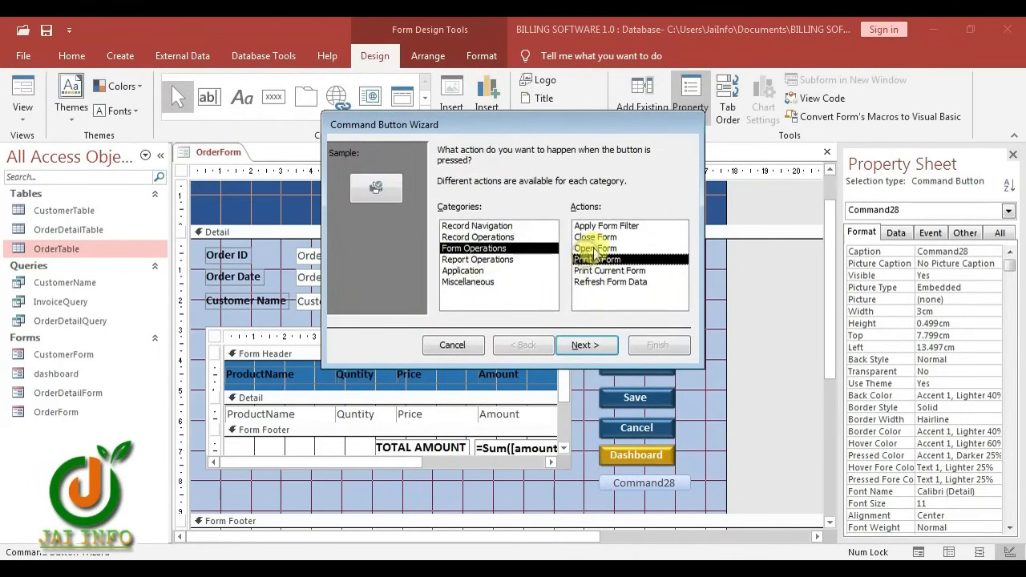
pyautogui.click(590, 347)
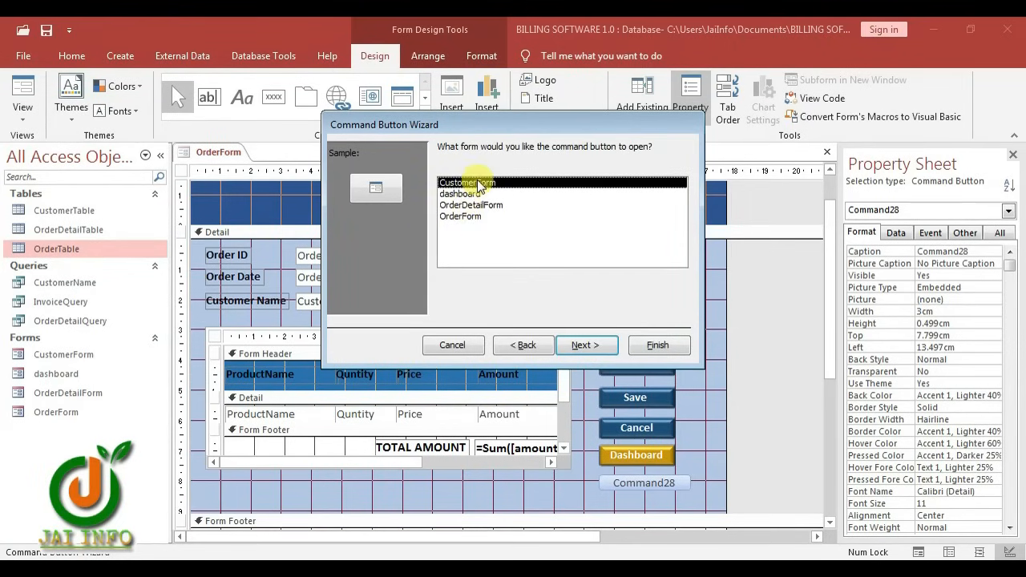
pyautogui.click(587, 349)
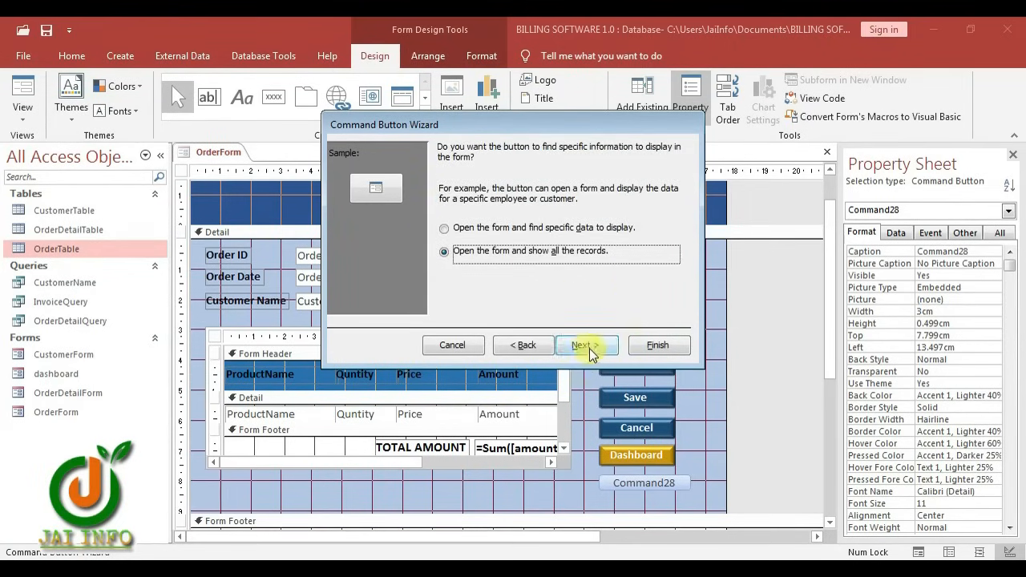
pyautogui.click(584, 349)
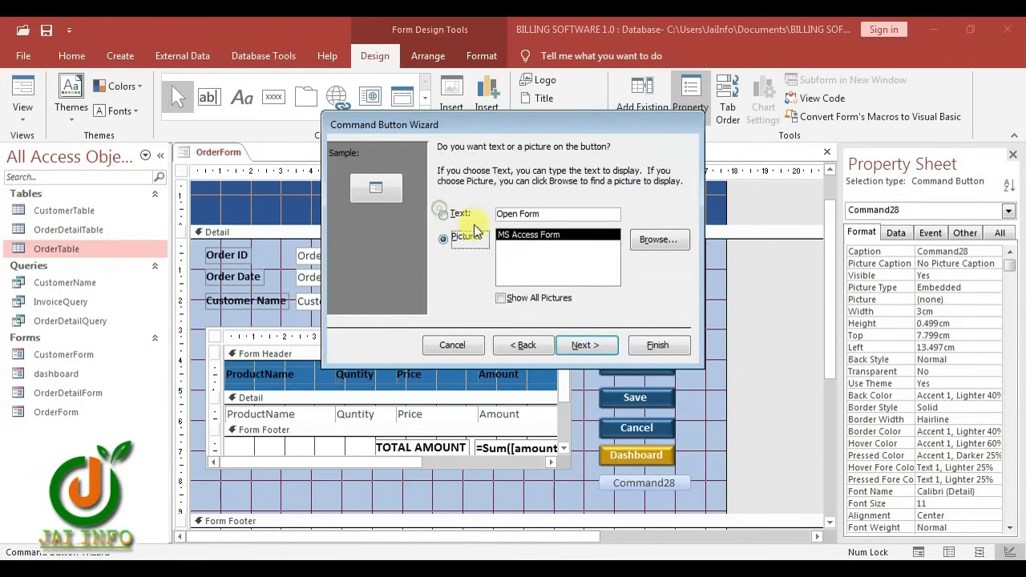
pyautogui.click(443, 214)
pyautogui.write('Customers')
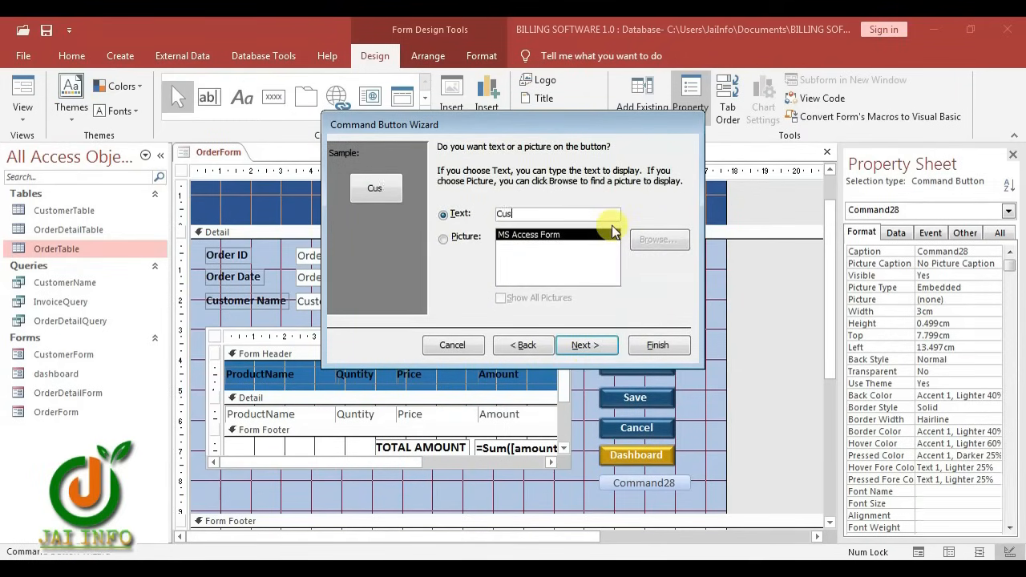
pyautogui.click(582, 345)
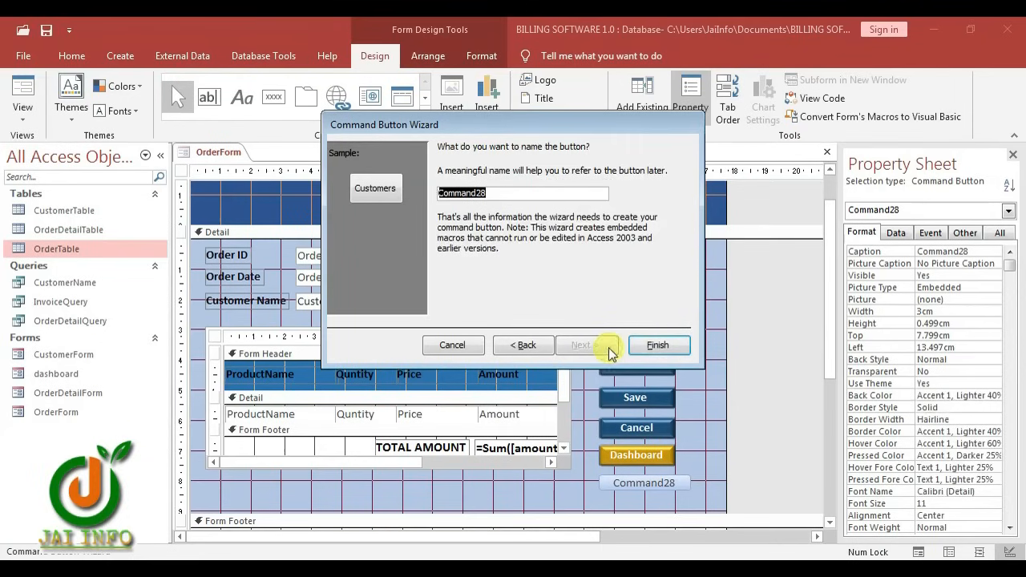
pyautogui.click(654, 346)
# Copy the Dashboard button's formatting onto Customers with Format Painter and give it a green fill
pyautogui.click(664, 457)
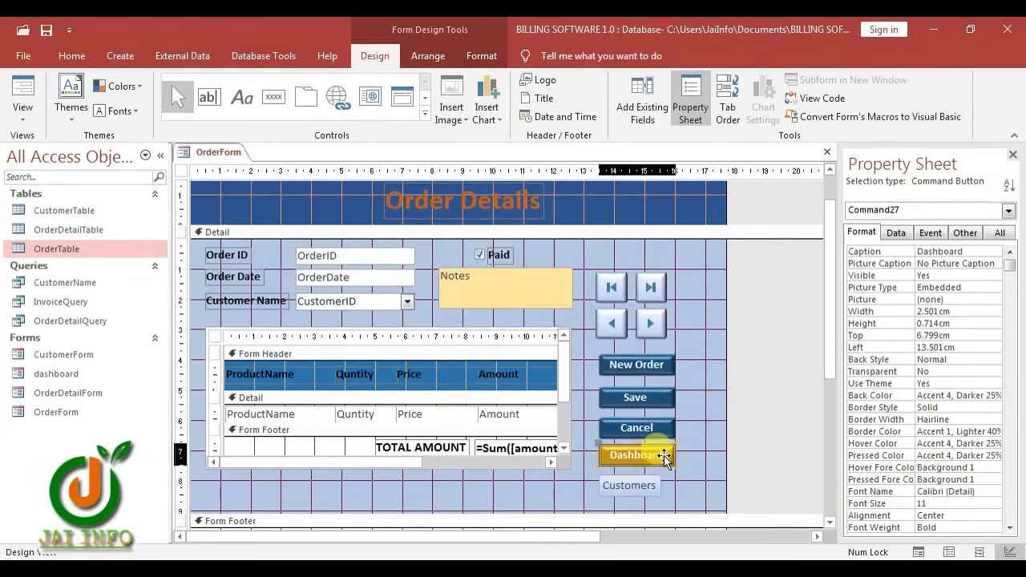
pyautogui.click(491, 58)
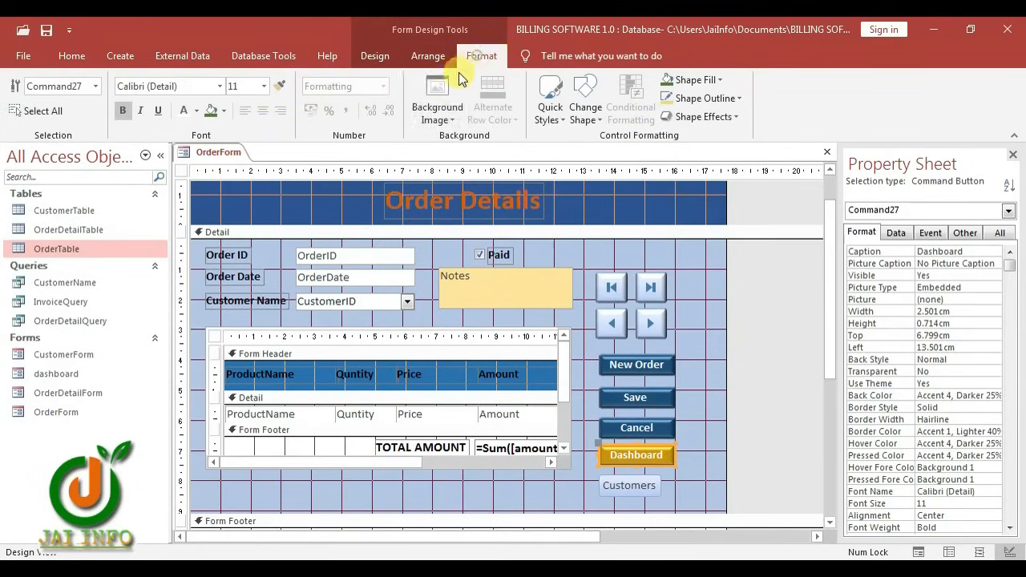
pyautogui.click(649, 484)
pyautogui.scroll(-1, 698, 476)
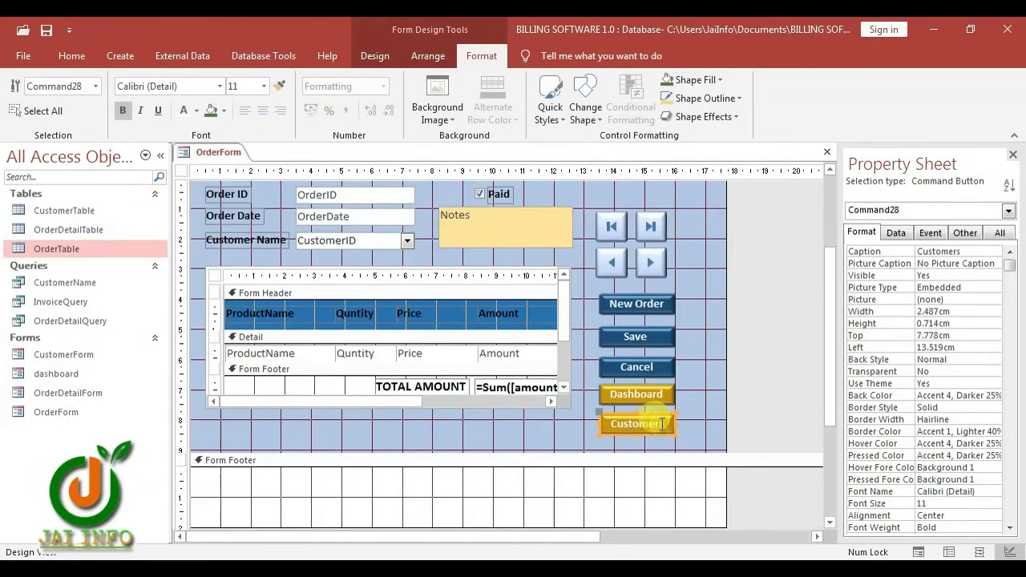
pyautogui.click(209, 110)
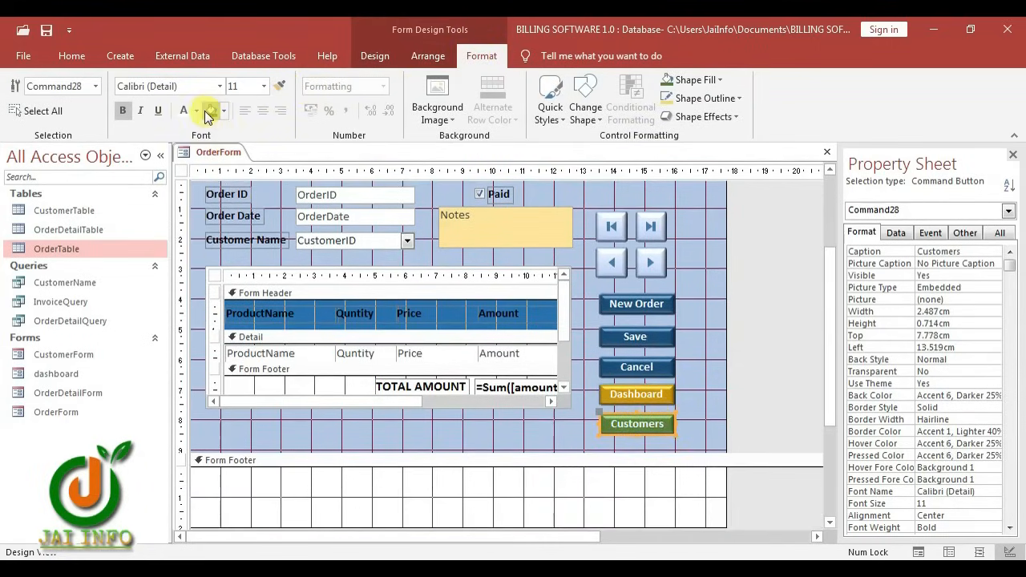
# Adjust the Detail section, then close the OrderForm design
pyautogui.click(235, 426)
pyautogui.scroll(-1, 236, 426)
pyautogui.moveTo(371, 467)
pyautogui.mouseDown()
pyautogui.moveTo(373, 405)
pyautogui.moveTo(401, 408)
pyautogui.moveTo(405, 393)
pyautogui.mouseUp()
pyautogui.scroll(2, 806, 351)
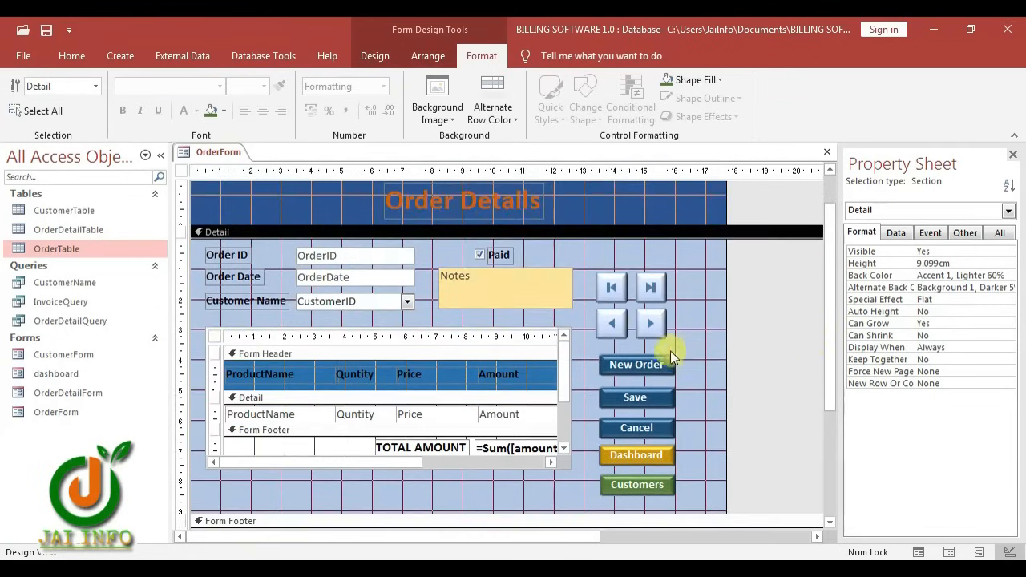
pyautogui.hotkey('ctrl', 'w')
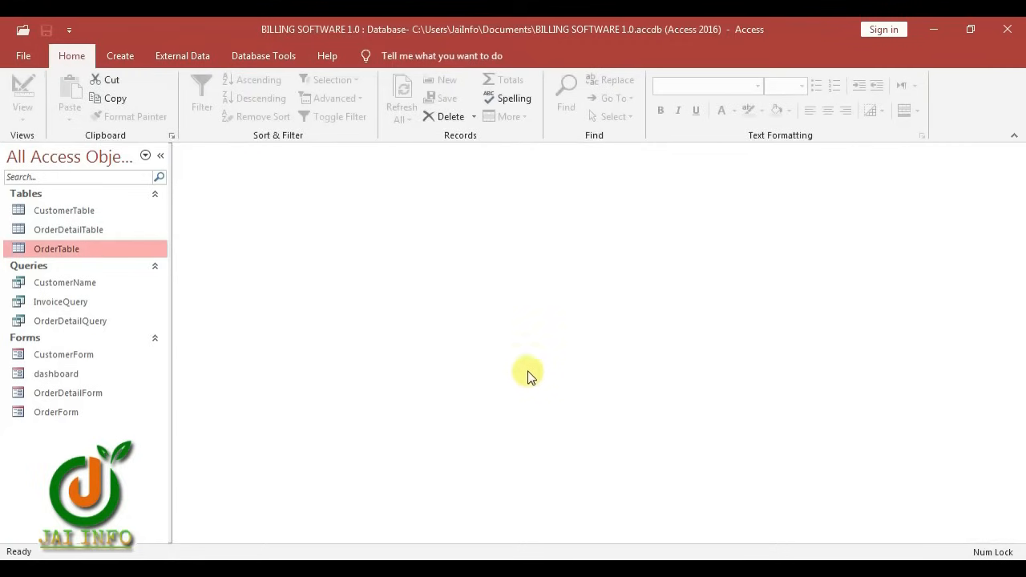
# Create a new blank report, Report1, with Report Design on the Create tab
pyautogui.click(80, 356)
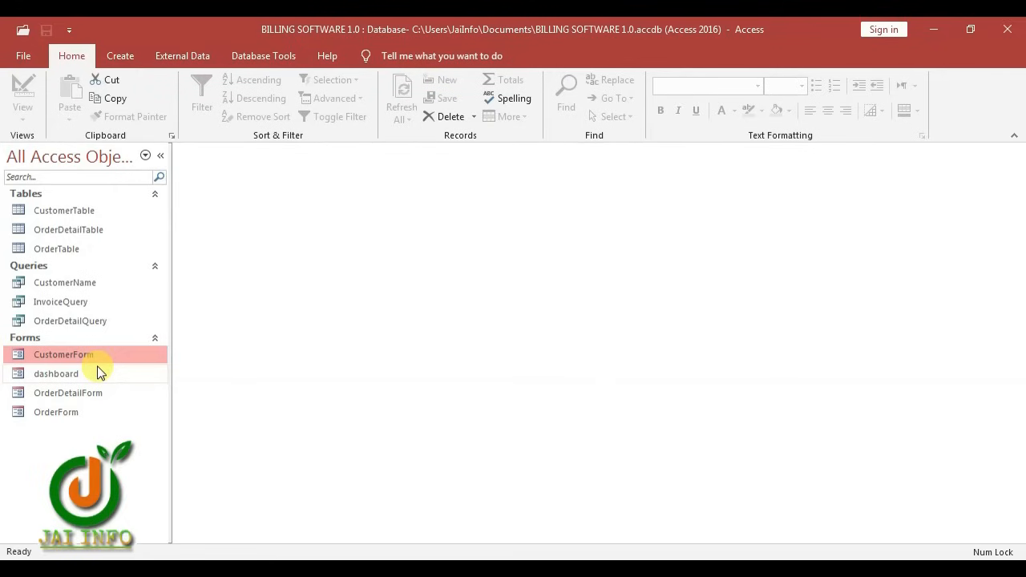
pyautogui.click(119, 54)
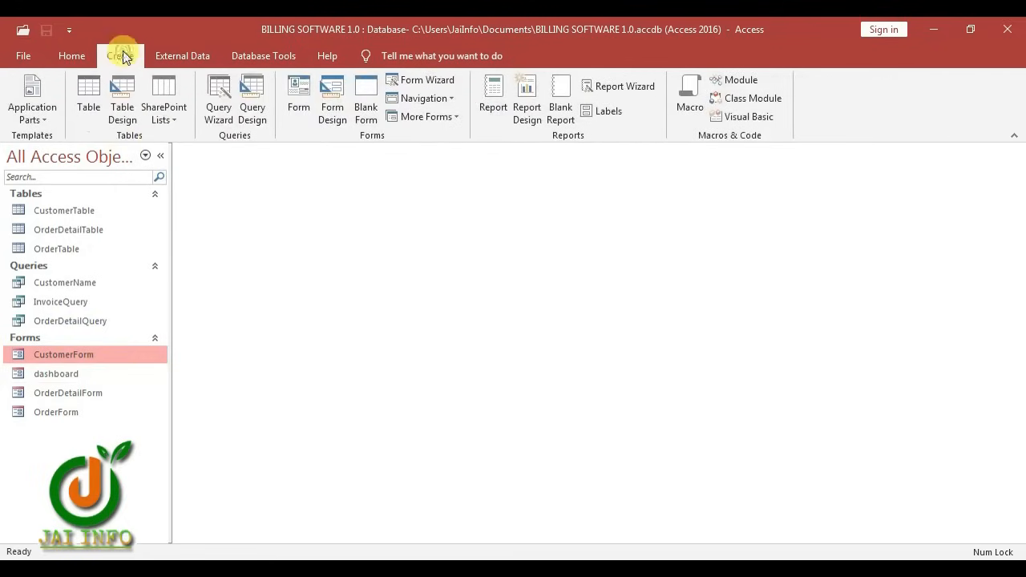
pyautogui.click(524, 104)
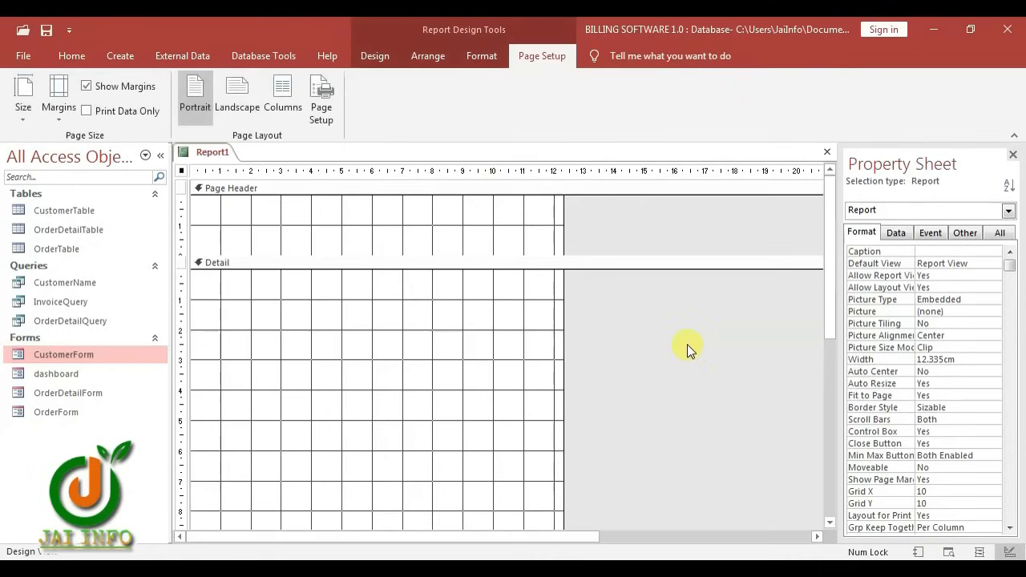
# Set the report's Record Source to InvoiceQuery and add a Report Header/Footer
pyautogui.click(896, 232)
pyautogui.click(995, 251)
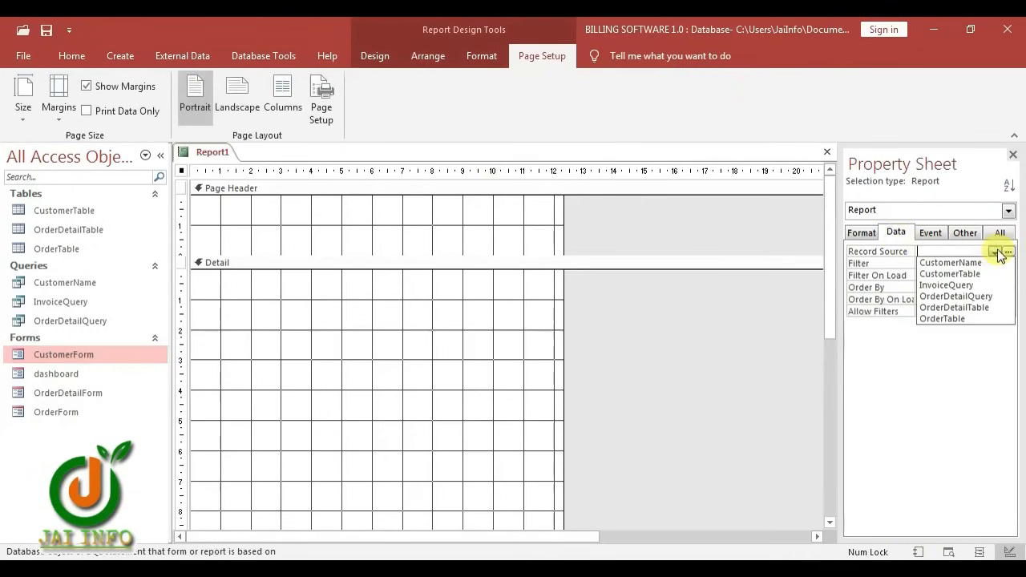
pyautogui.click(943, 285)
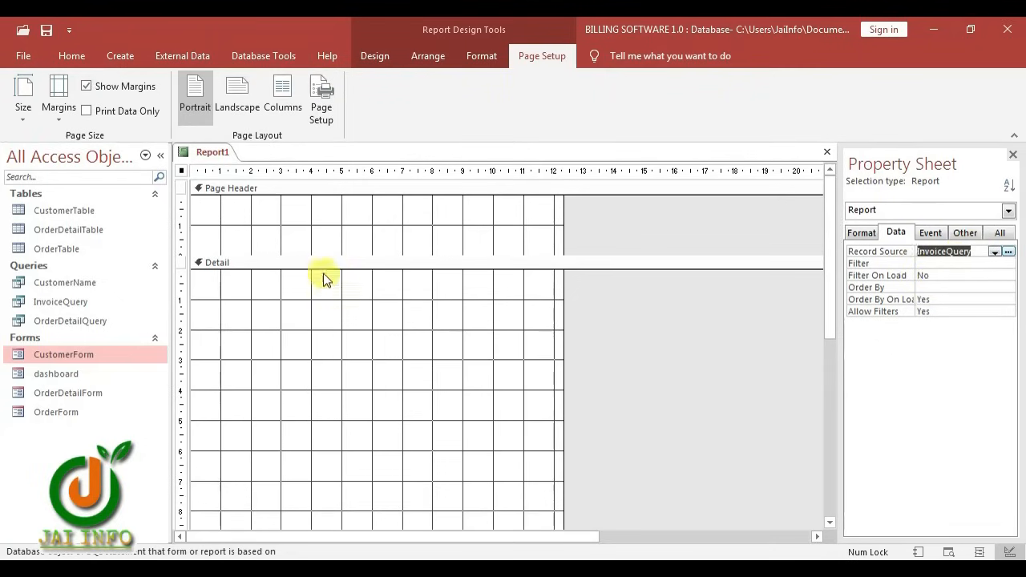
pyautogui.rightClick(229, 304)
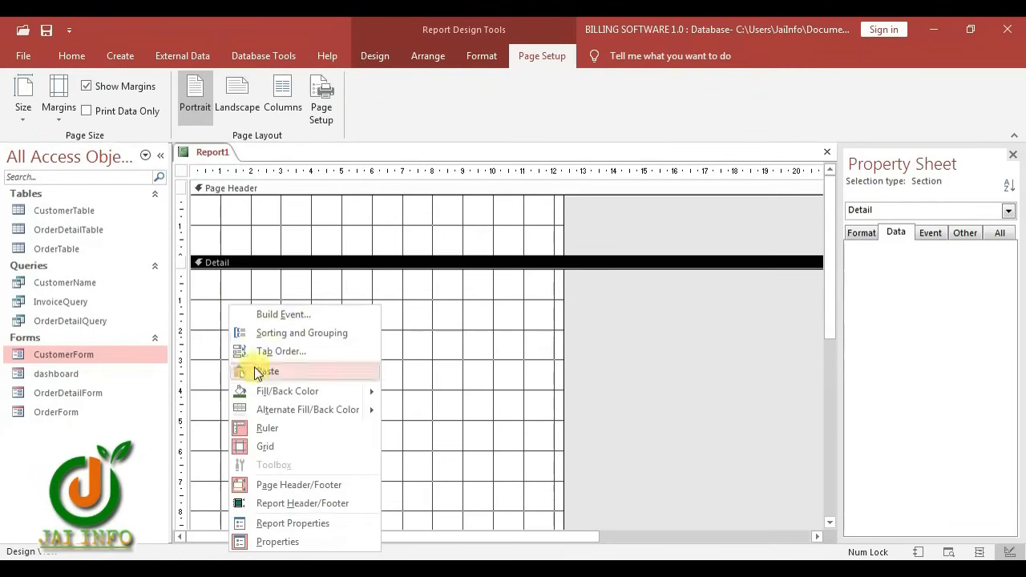
pyautogui.click(304, 505)
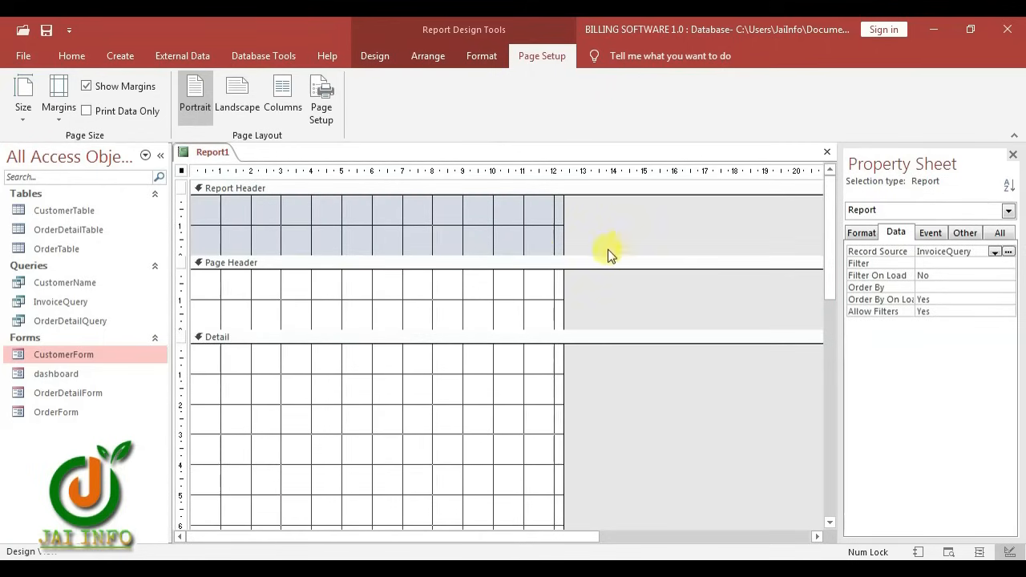
# Draw a label reading 'INVOICE' in the Report Header
pyautogui.click(375, 56)
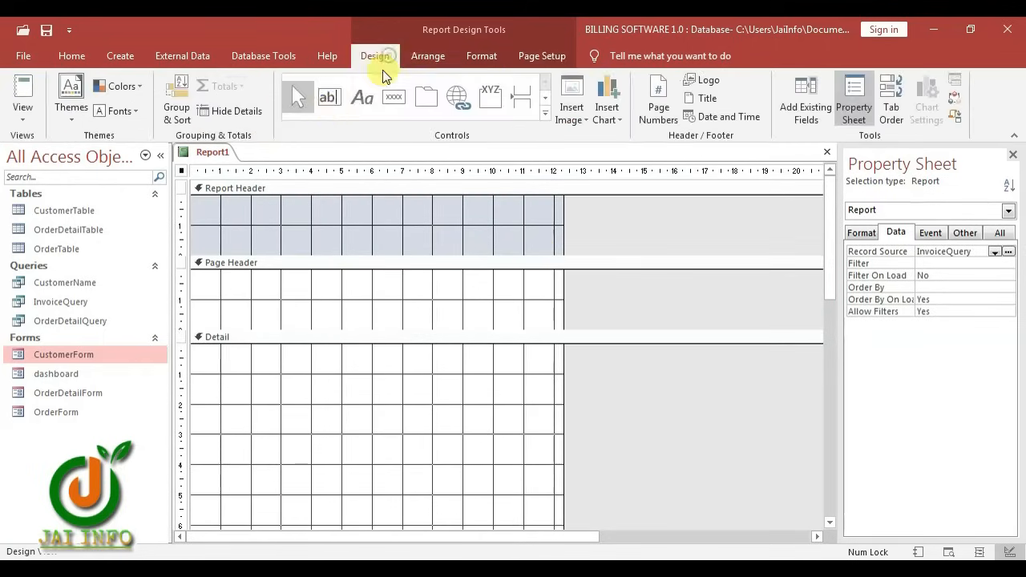
pyautogui.click(362, 97)
pyautogui.moveTo(270, 206)
pyautogui.mouseDown()
pyautogui.moveTo(426, 224)
pyautogui.moveTo(418, 237)
pyautogui.mouseUp()
pyautogui.write('INVOICE')
pyautogui.press('Return')
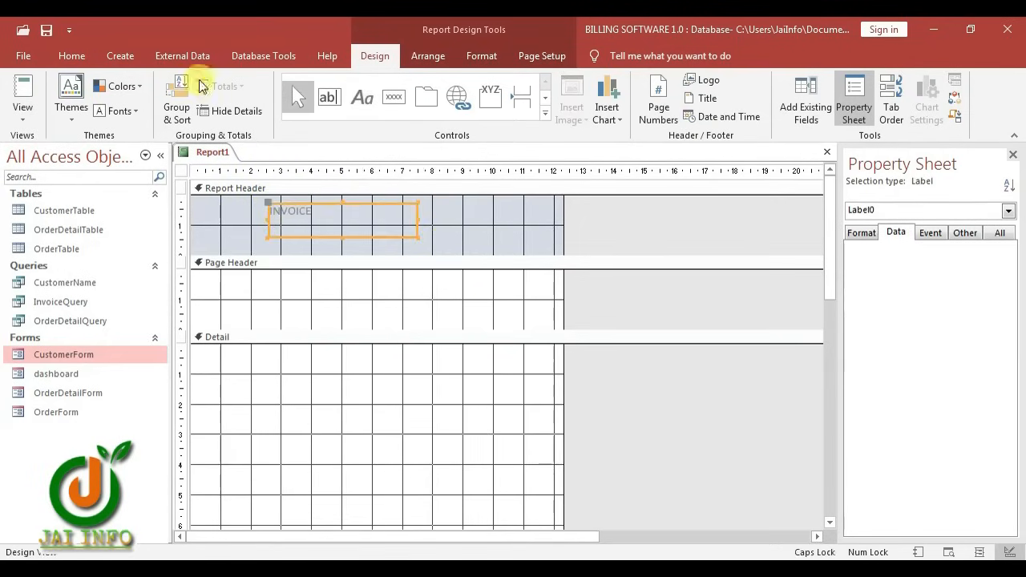
# Format the INVOICE label as bold, 28-point Times New Roman
pyautogui.click(481, 56)
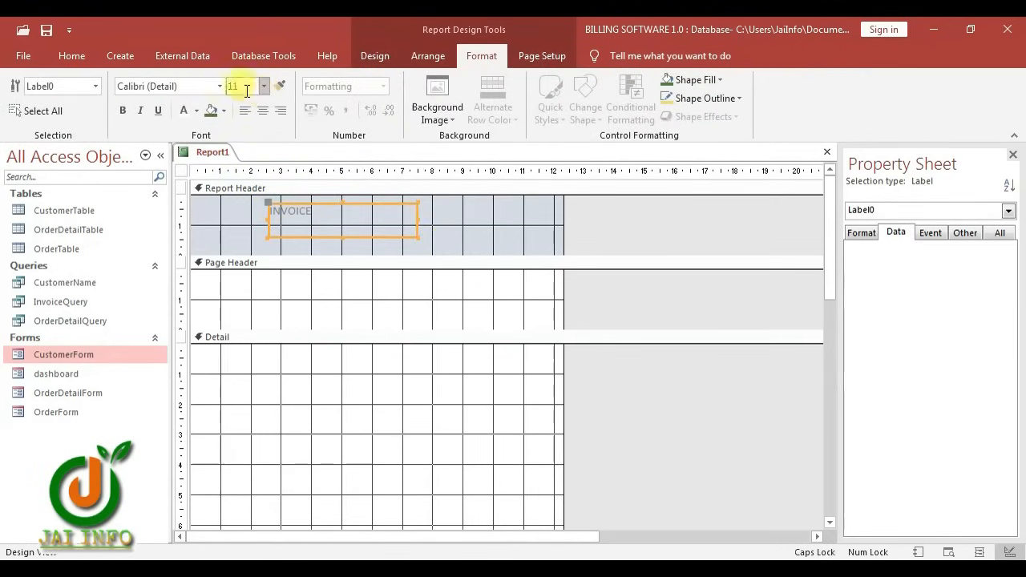
pyautogui.click(201, 85)
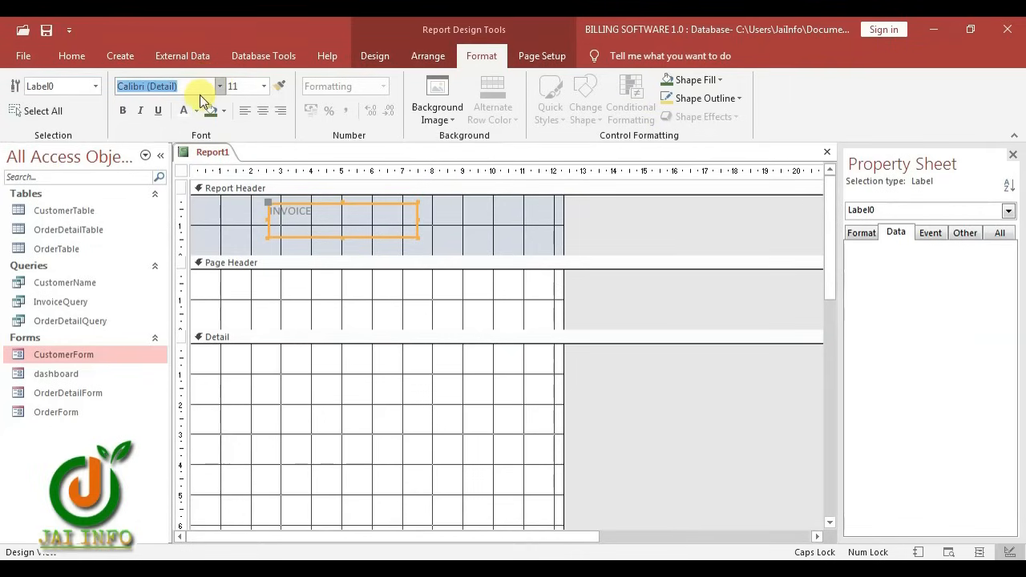
pyautogui.write('Times New Roman')
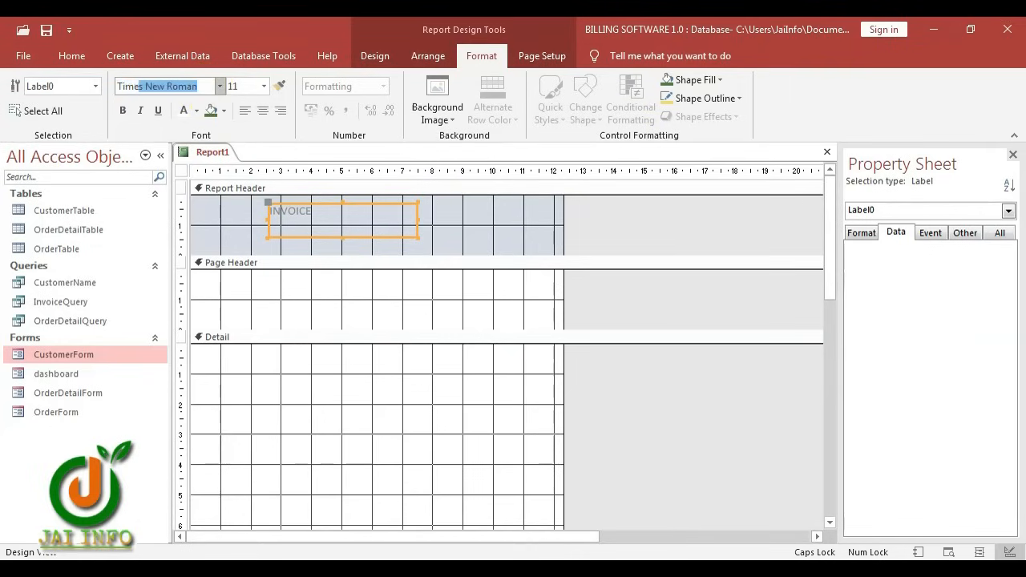
pyautogui.press('Return')
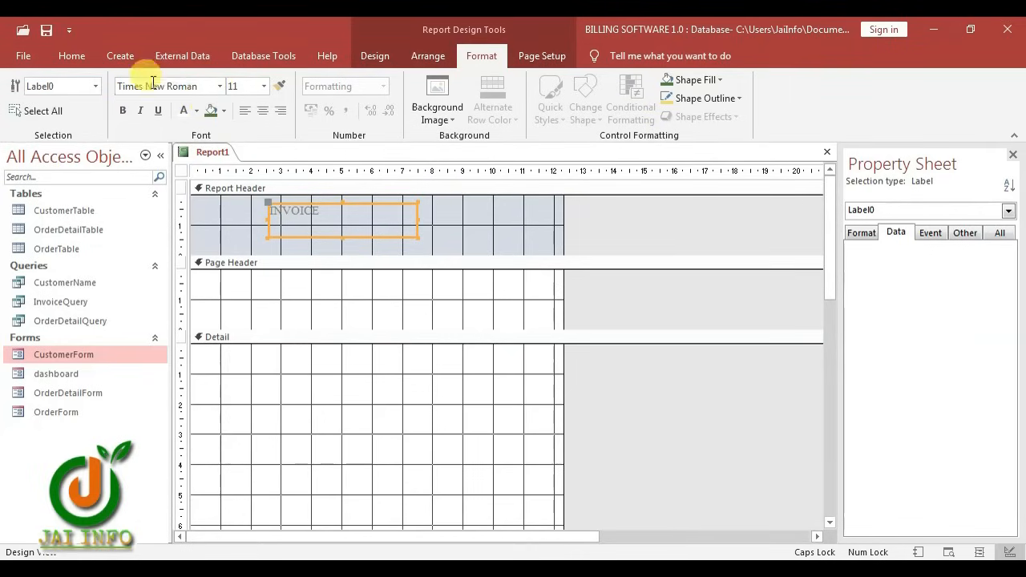
pyautogui.click(123, 112)
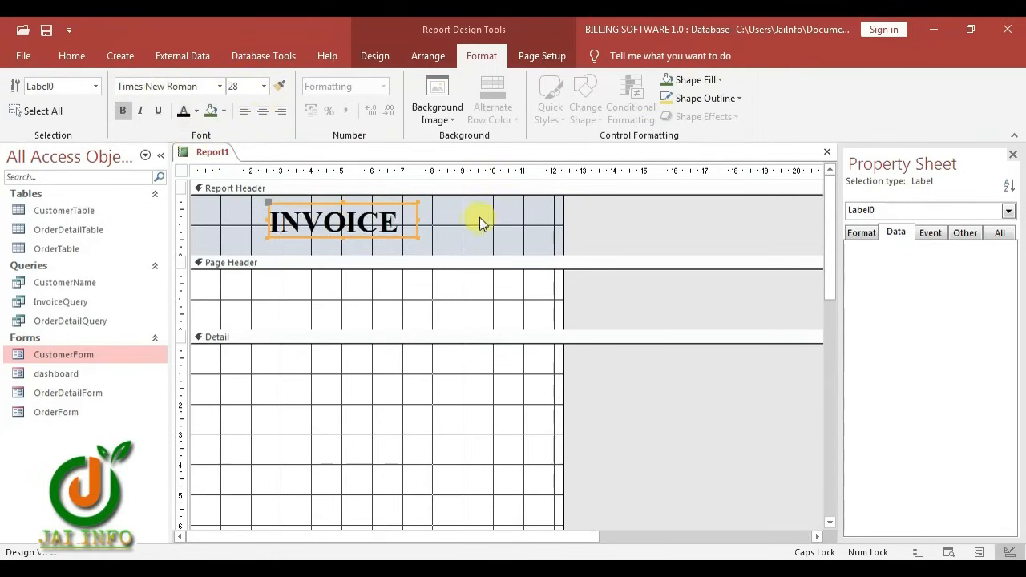
pyautogui.click(482, 222)
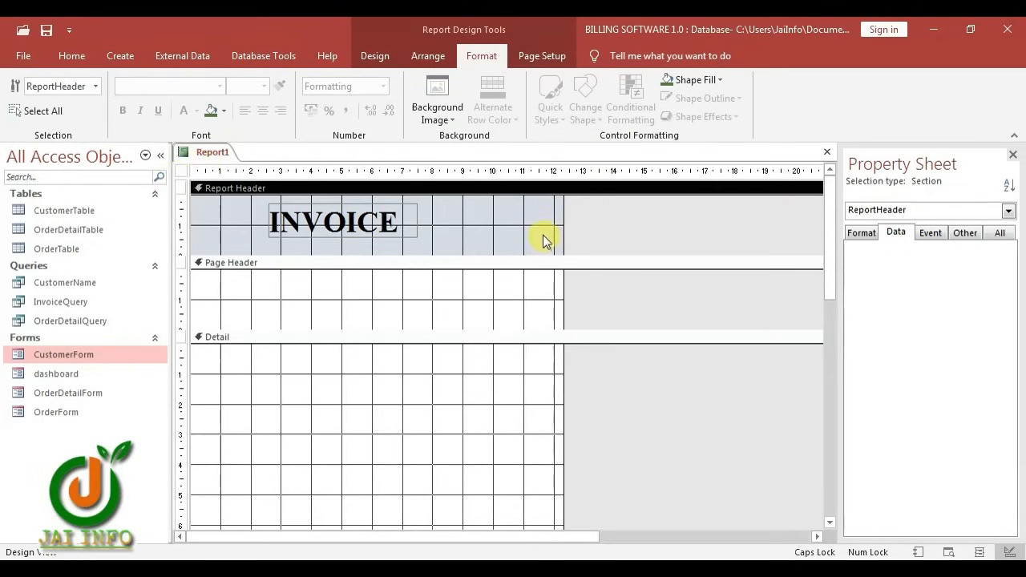
# Widen the report to about 19 cm, size INVOICE to fit, and heighten the Report Header
pyautogui.click(561, 291)
pyautogui.moveTo(561, 290); pyautogui.dragTo(765, 265)
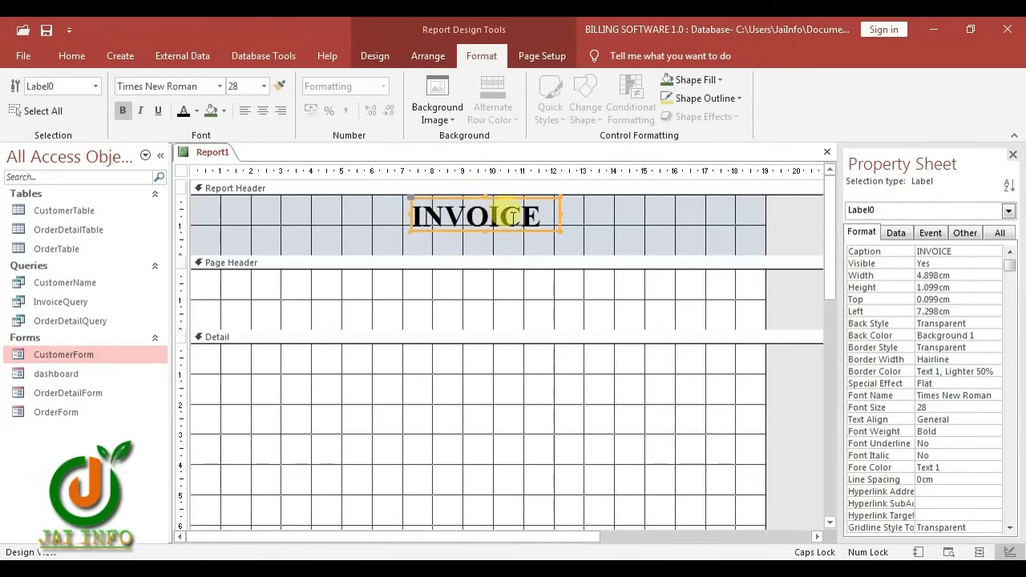
pyautogui.rightClick(514, 218)
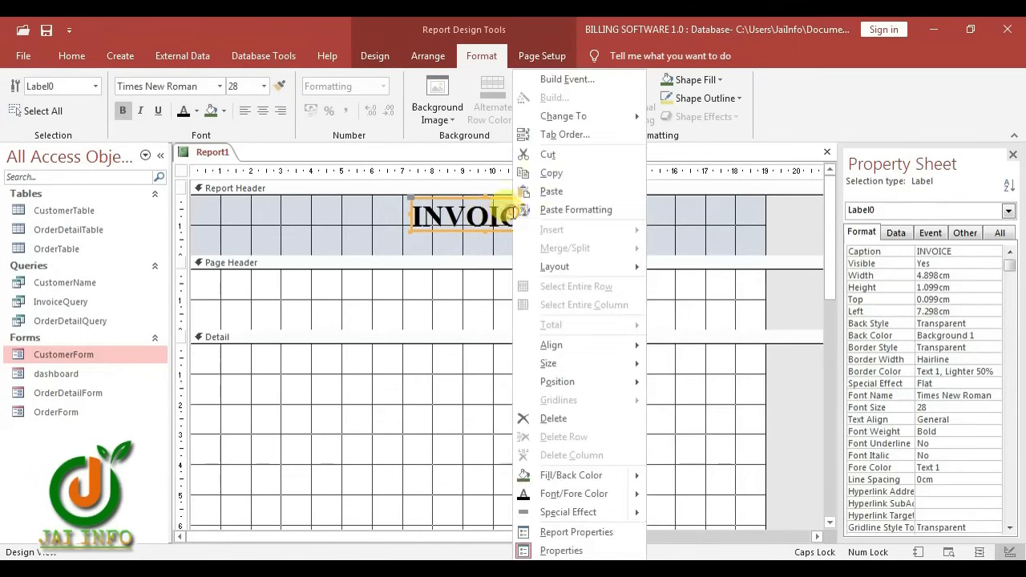
pyautogui.moveTo(568, 365)
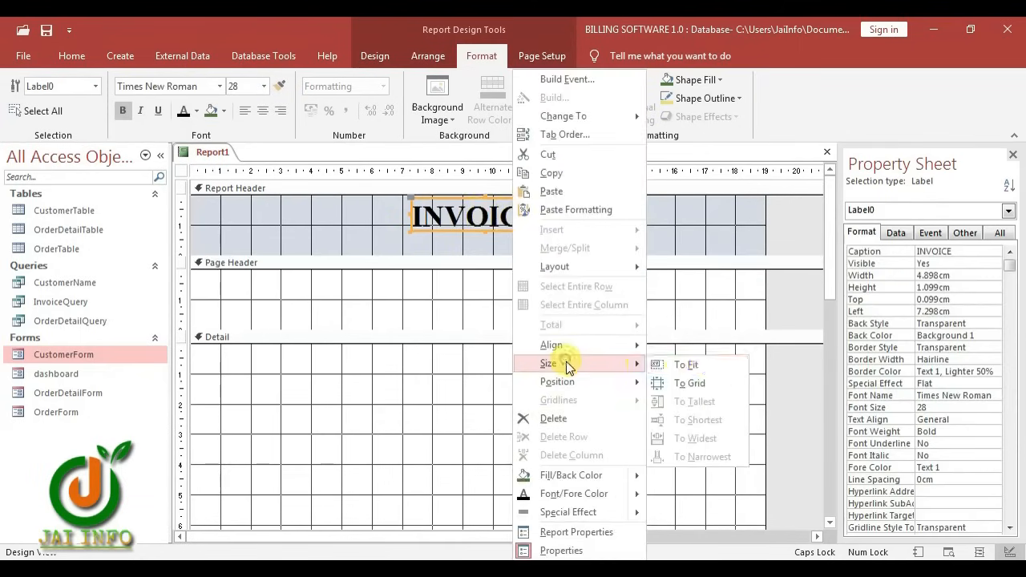
pyautogui.click(711, 364)
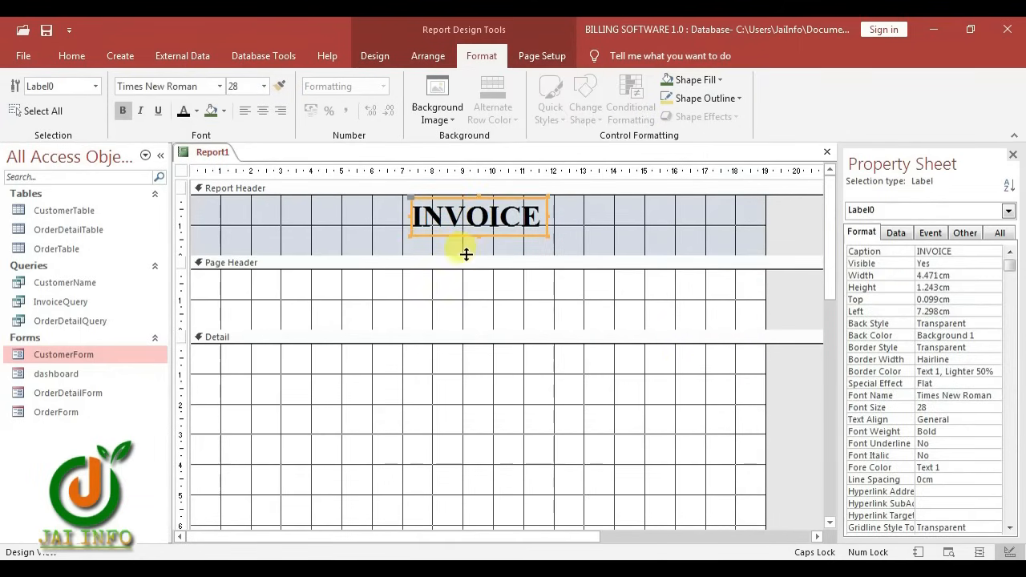
pyautogui.moveTo(465, 330); pyautogui.dragTo(461, 350)
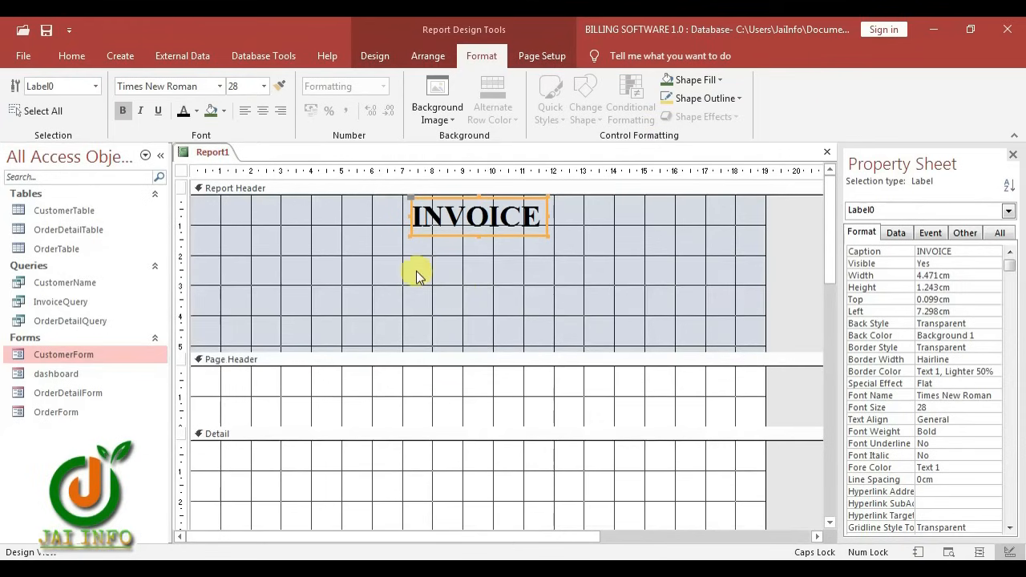
pyautogui.click(377, 56)
# Drag OrderID, CustomerID, OrderDate, Paid, FirstName through Mobile from the Field List into the Report Header
pyautogui.click(780, 110)
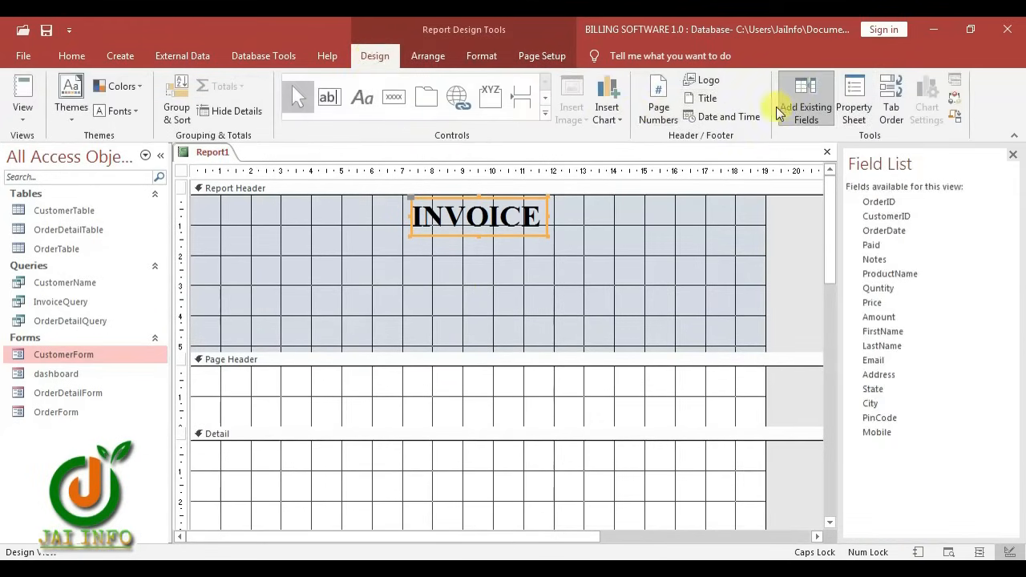
pyautogui.click(897, 202)
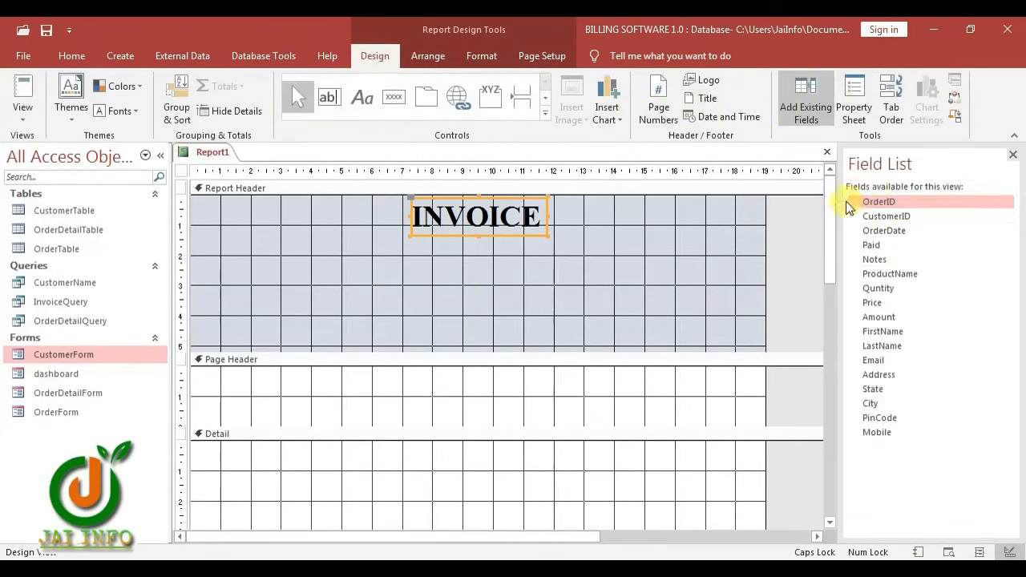
pyautogui.keyDown('ctrl'); pyautogui.click(885, 216); pyautogui.keyUp('ctrl')
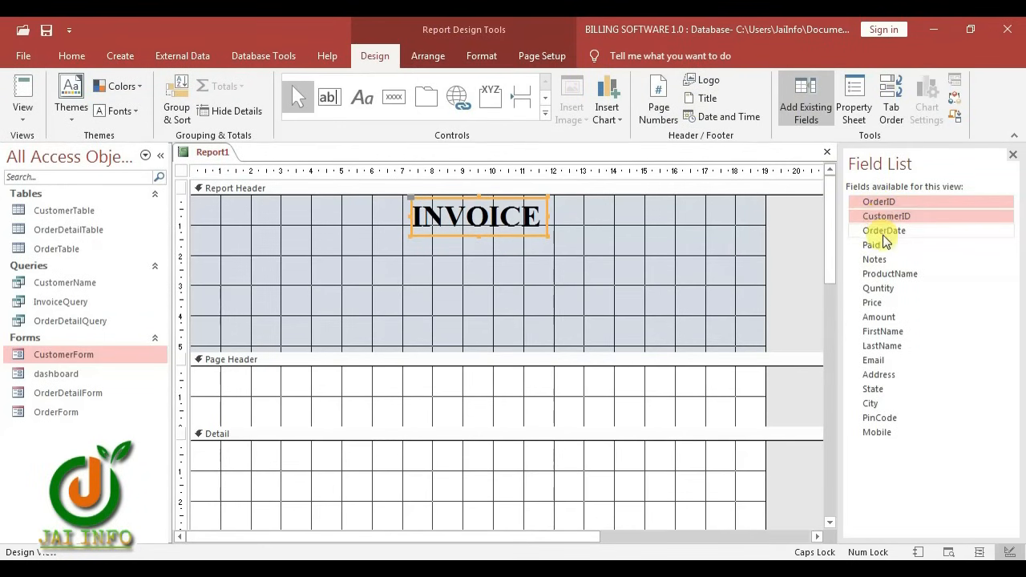
pyautogui.keyDown('ctrl'); pyautogui.click(885, 232); pyautogui.keyUp('ctrl')
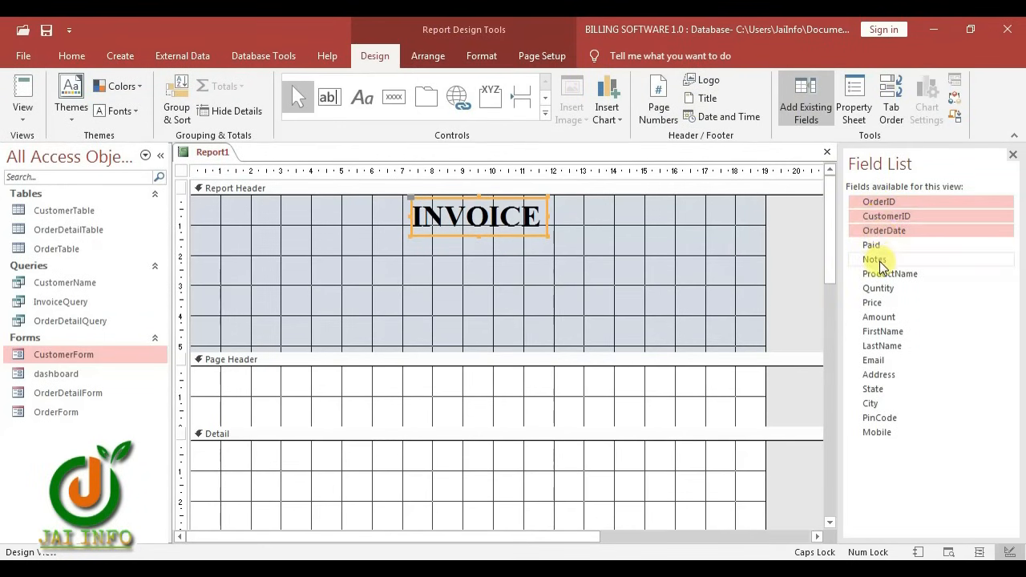
pyautogui.keyDown('ctrl'); pyautogui.click(881, 245); pyautogui.keyUp('ctrl')
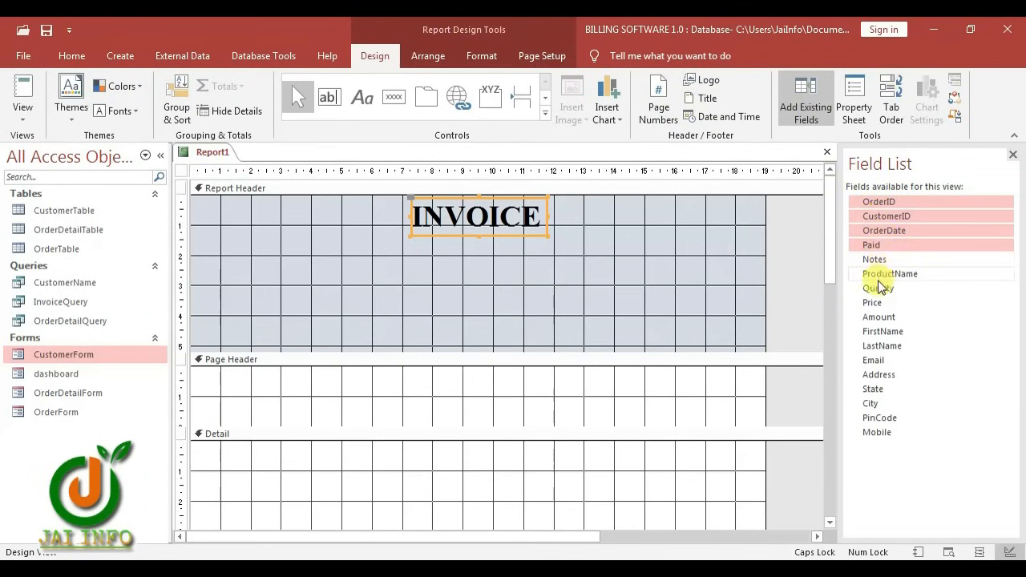
pyautogui.keyDown('ctrl'); pyautogui.click(872, 334); pyautogui.keyUp('ctrl')
pyautogui.keyDown('ctrl'); pyautogui.click(872, 347); pyautogui.keyUp('ctrl')
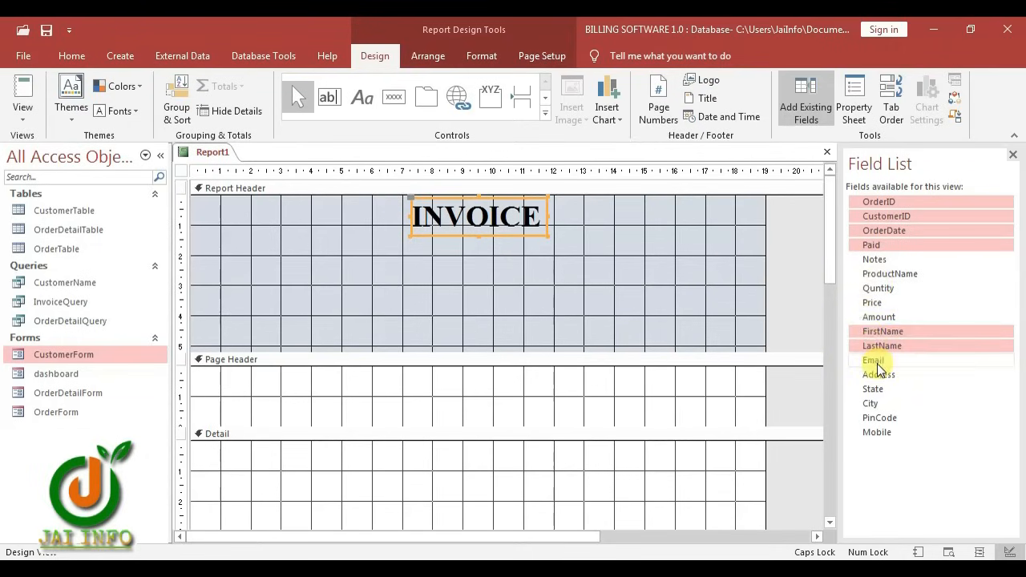
pyautogui.keyDown('ctrl'); pyautogui.click(874, 360); pyautogui.keyUp('ctrl')
pyautogui.keyDown('ctrl'); pyautogui.click(877, 375); pyautogui.keyUp('ctrl')
pyautogui.keyDown('ctrl'); pyautogui.click(877, 390); pyautogui.keyUp('ctrl')
pyautogui.keyDown('ctrl'); pyautogui.click(872, 405); pyautogui.keyUp('ctrl')
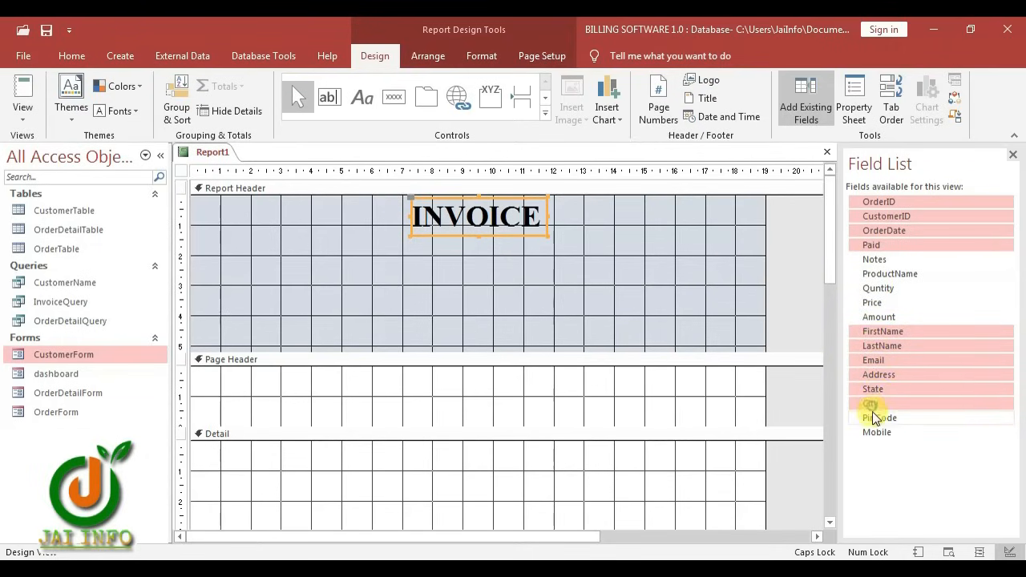
pyautogui.keyDown('ctrl'); pyautogui.click(874, 419); pyautogui.keyUp('ctrl')
pyautogui.keyDown('ctrl'); pyautogui.click(876, 433); pyautogui.keyUp('ctrl')
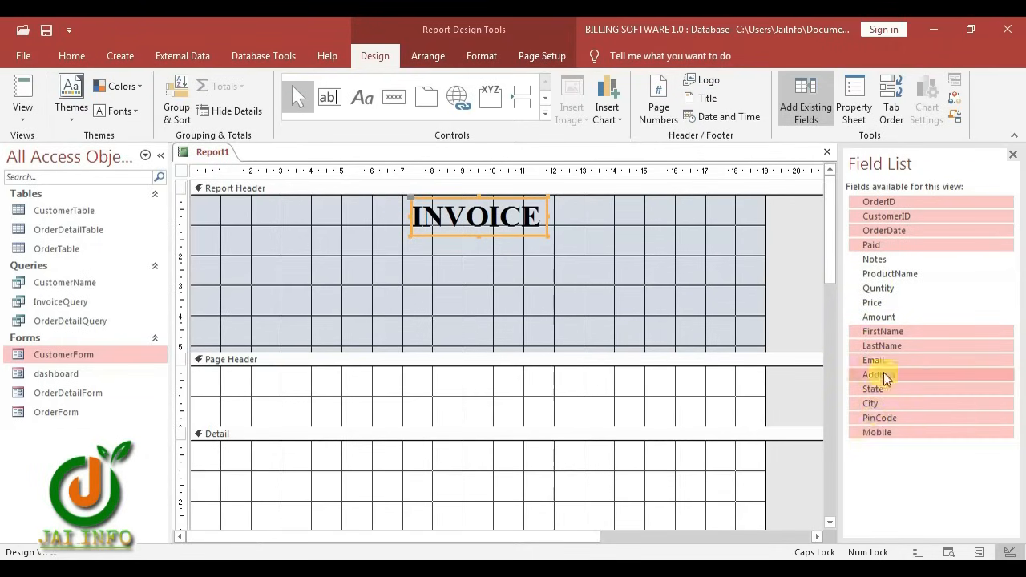
pyautogui.moveTo(887, 217); pyautogui.dragTo(250, 252)
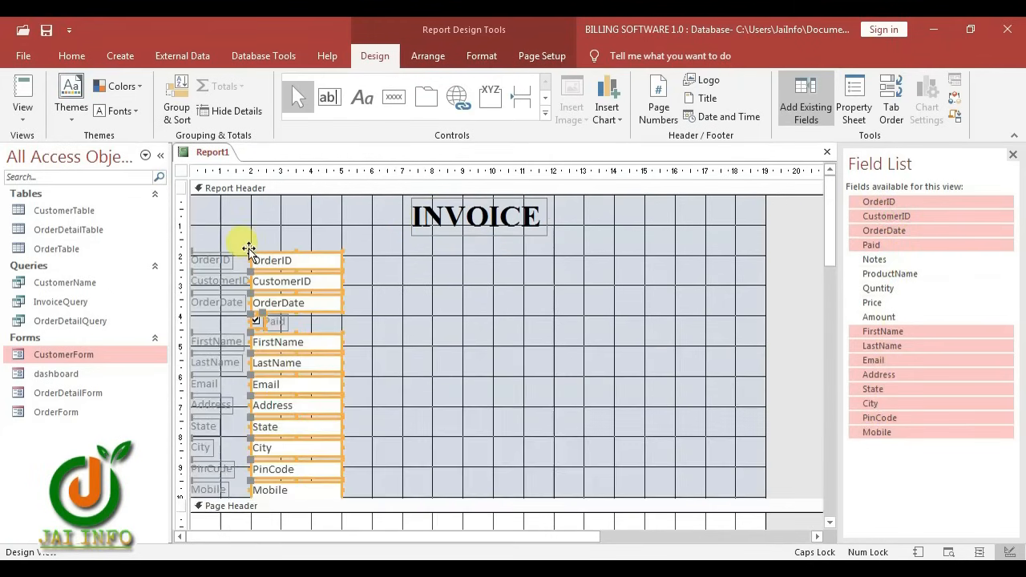
# Remove the fields' layout and move the field block to the middle of the header
pyautogui.rightClick(289, 265)
pyautogui.click(202, 238)
pyautogui.moveTo(201, 239); pyautogui.dragTo(356, 392)
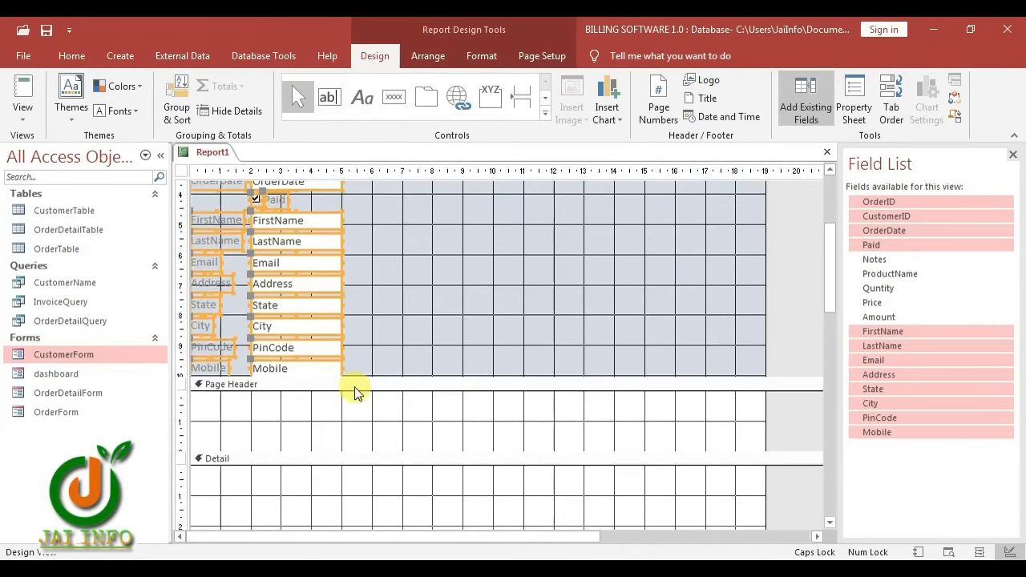
pyautogui.rightClick(300, 244)
pyautogui.moveTo(361, 266)
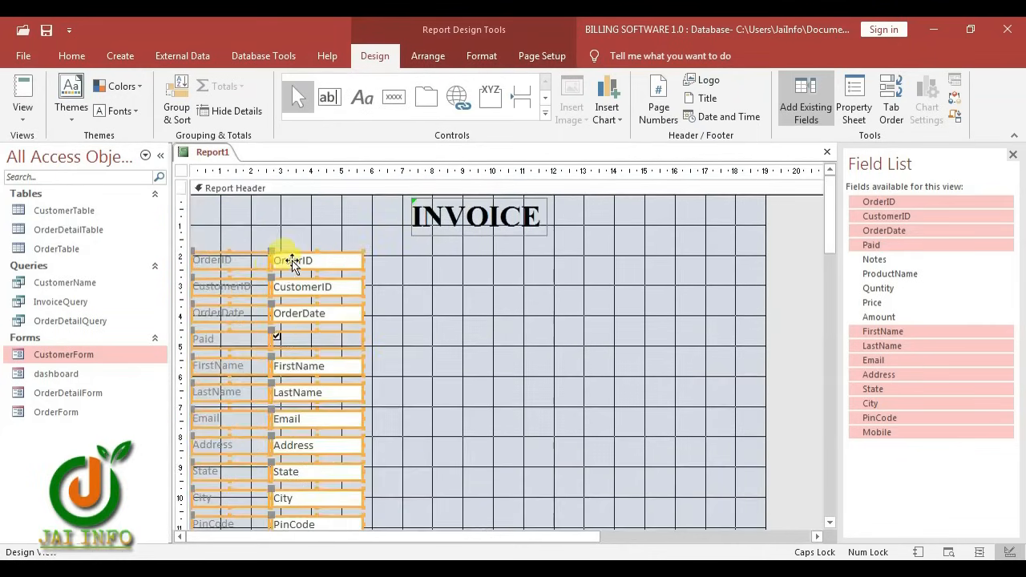
pyautogui.moveTo(282, 273); pyautogui.dragTo(511, 337)
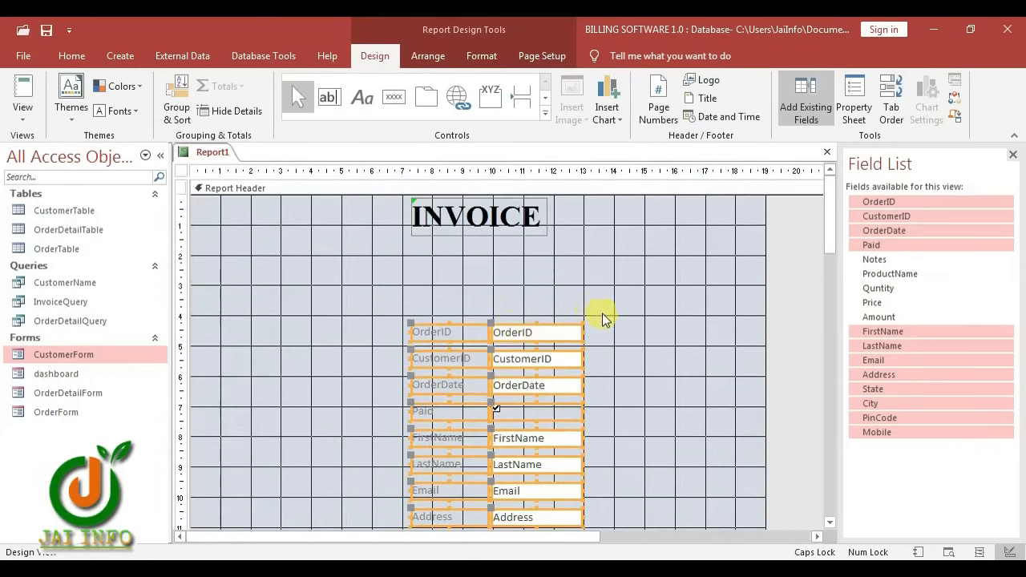
# Delete the FirstName and LastName labels
pyautogui.scroll(-3, 662, 368)
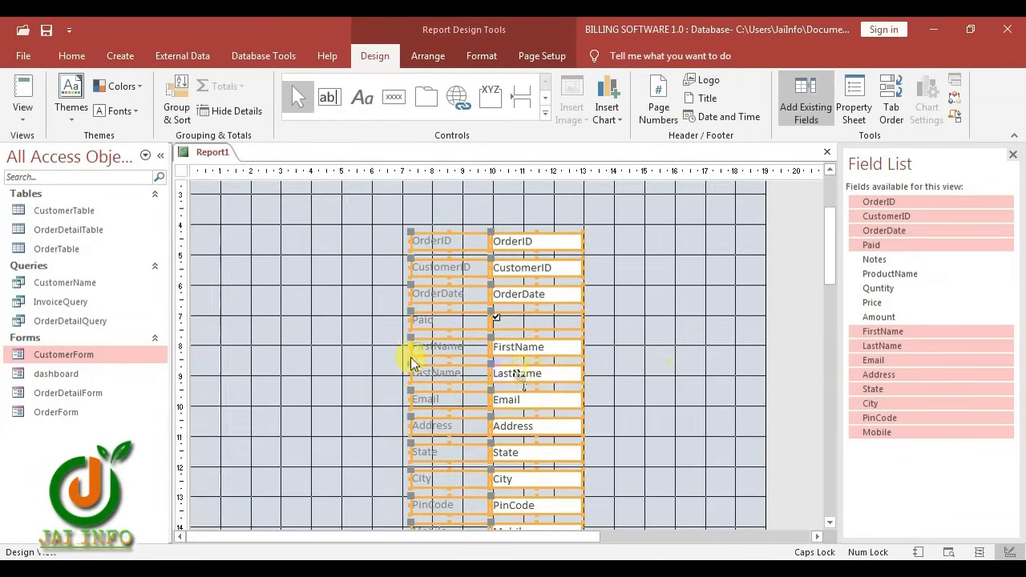
pyautogui.click(395, 347)
pyautogui.moveTo(402, 347); pyautogui.dragTo(550, 378)
pyautogui.press('Delete')
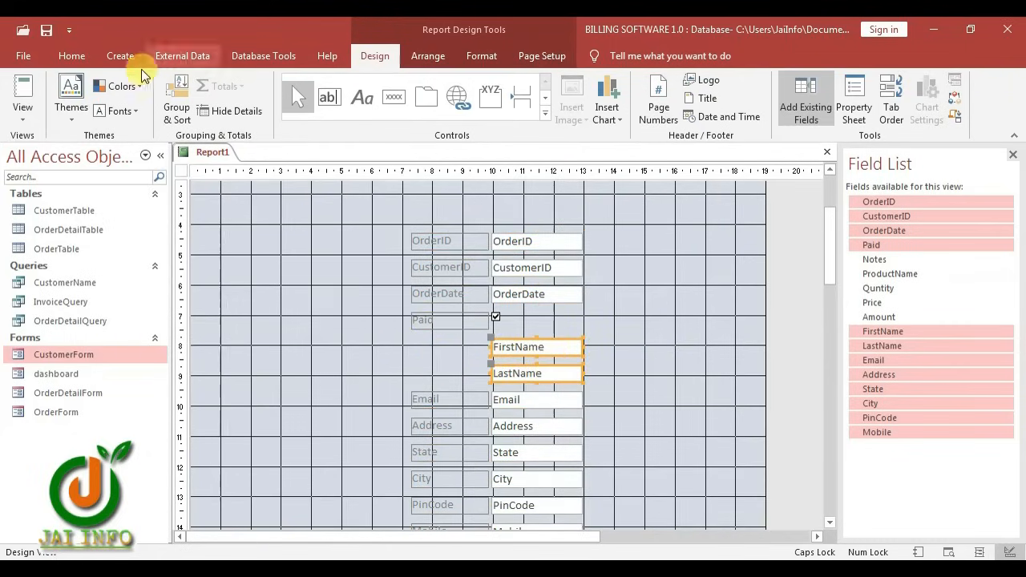
# Make the FirstName and LastName boxes bold, size 14, and move them to the upper left
pyautogui.click(481, 56)
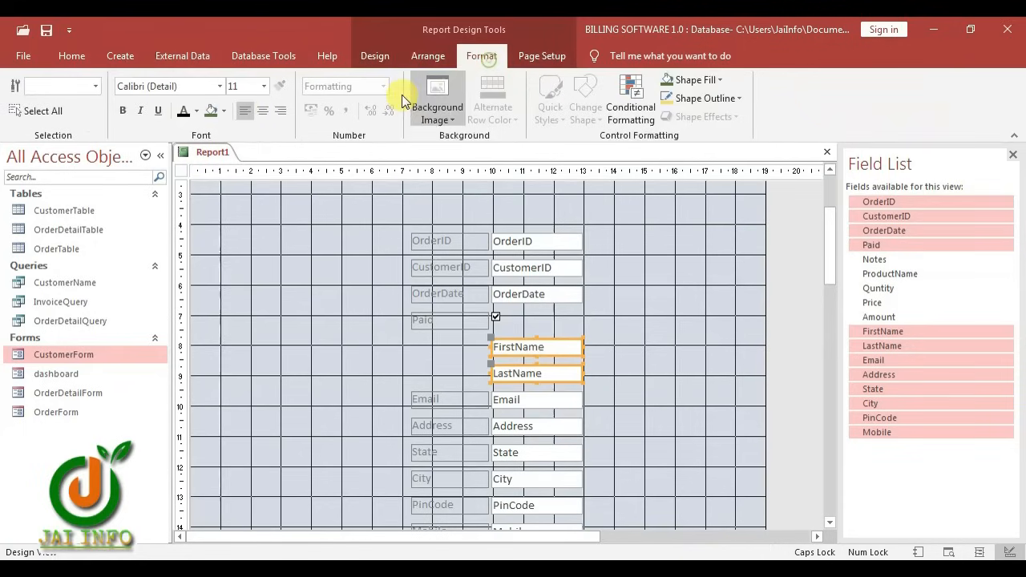
pyautogui.click(123, 110)
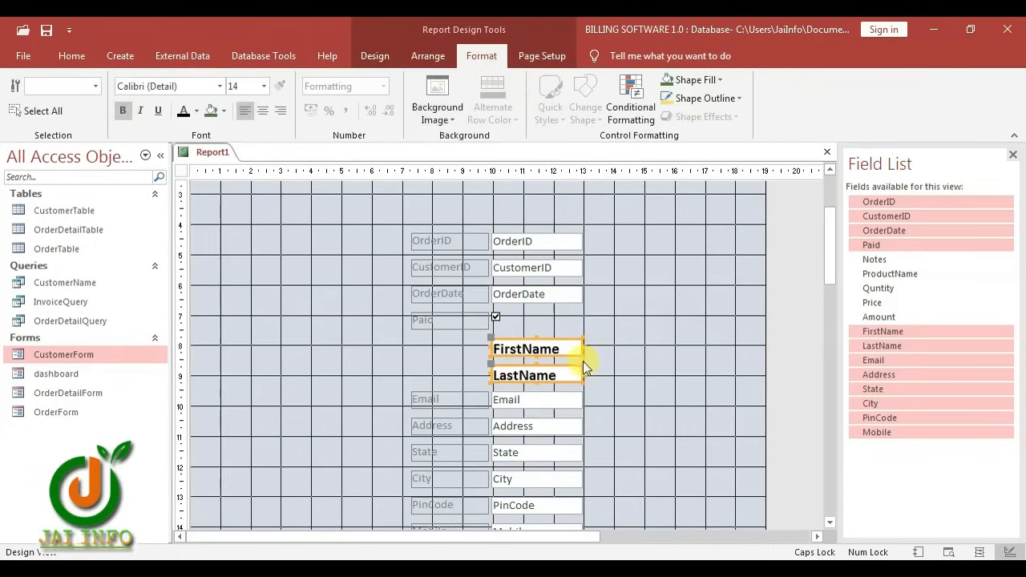
pyautogui.click(628, 339)
pyautogui.moveTo(584, 360); pyautogui.dragTo(534, 386)
pyautogui.click(633, 356)
pyautogui.scroll(1, 550, 377)
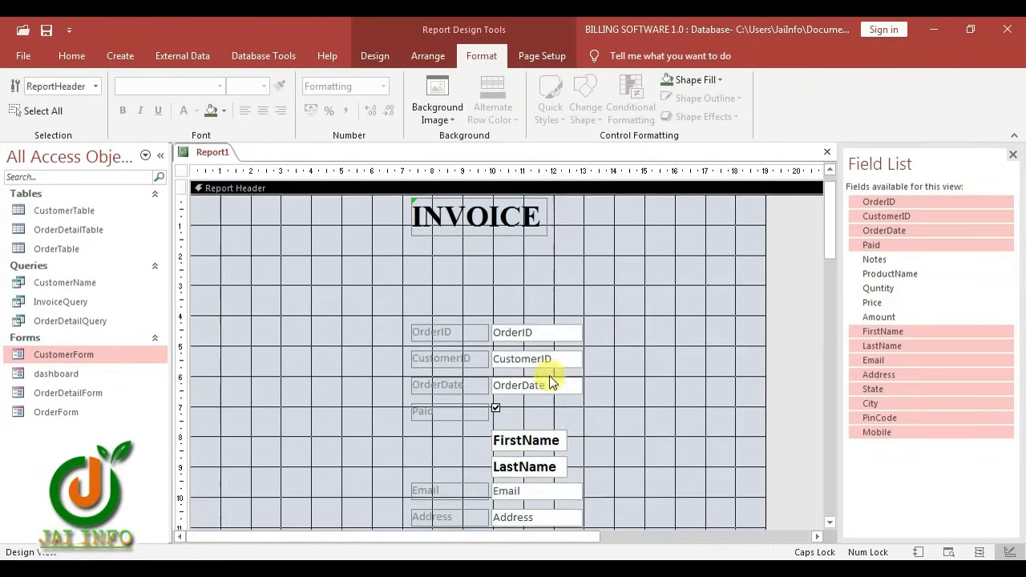
pyautogui.moveTo(555, 441); pyautogui.dragTo(346, 245)
pyautogui.click(320, 277)
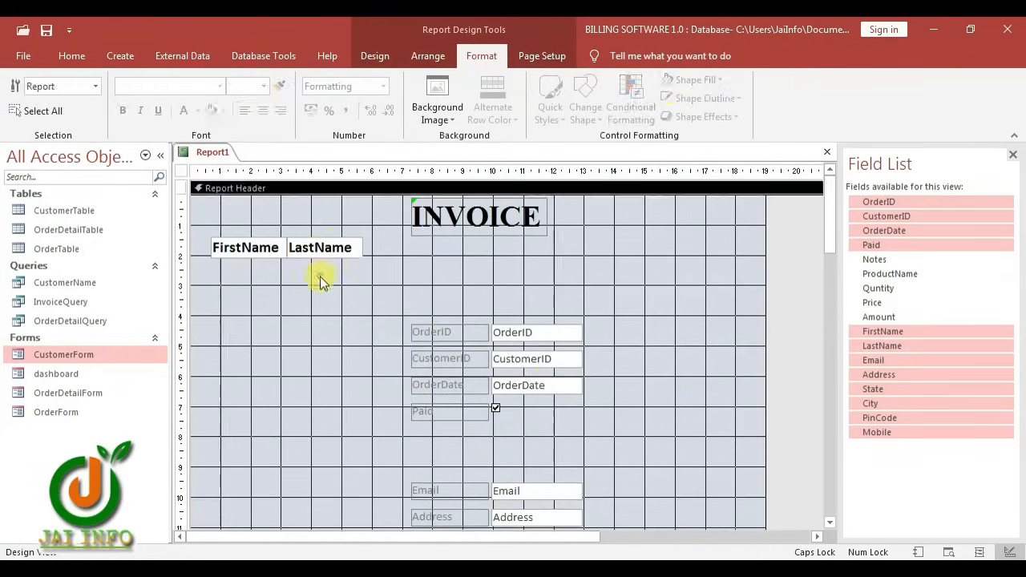
pyautogui.click(224, 295)
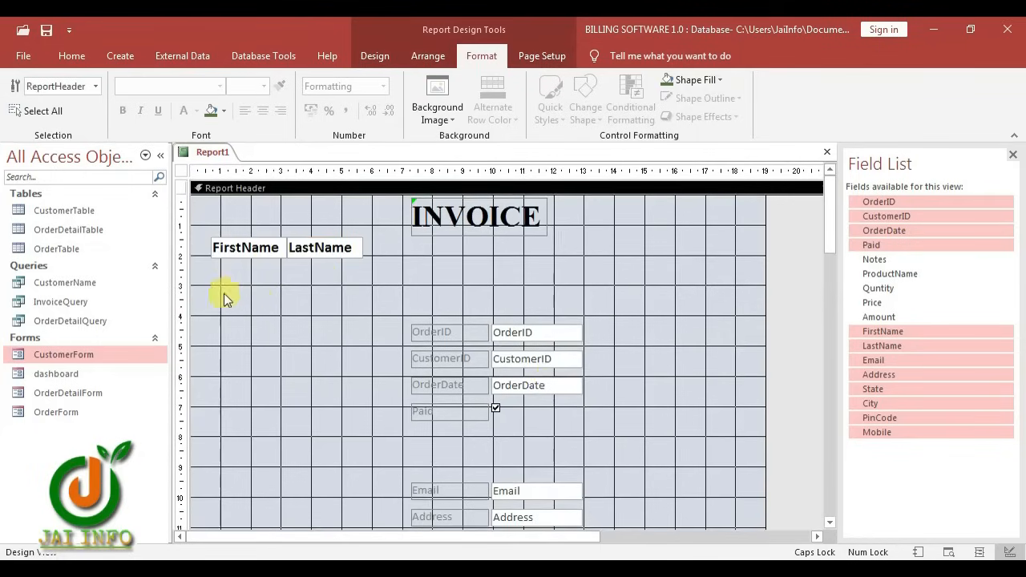
# Delete the Address label and place the Address box below the customer name
pyautogui.scroll(-1, 463, 473)
pyautogui.click(450, 457)
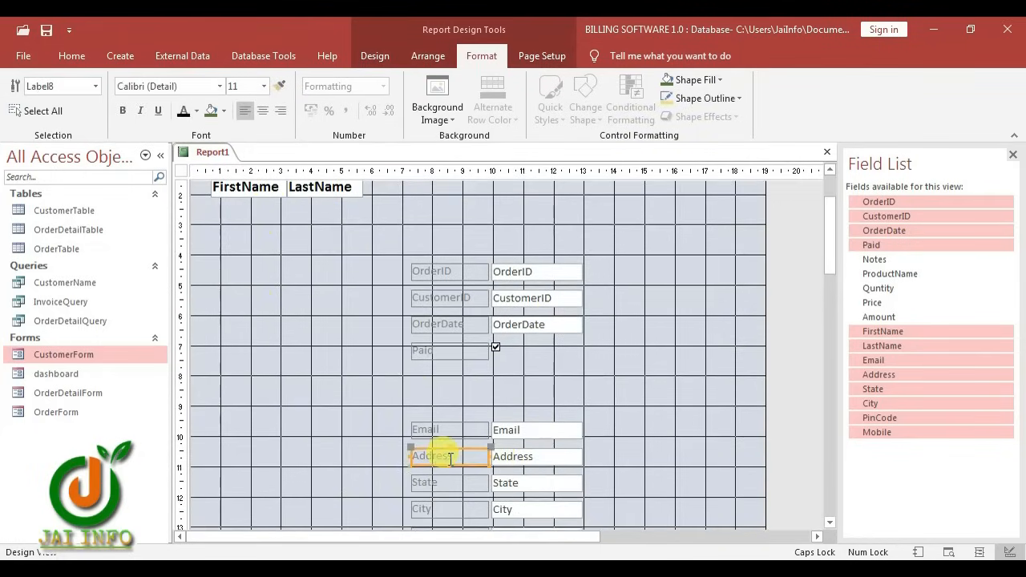
pyautogui.press('Delete')
pyautogui.moveTo(523, 460); pyautogui.dragTo(363, 205)
pyautogui.click(334, 311)
# Delete the State, City and PinCode labels and narrow their three text boxes
pyautogui.scroll(-1, 449, 425)
pyautogui.moveTo(449, 407); pyautogui.dragTo(439, 480)
pyautogui.press('Delete')
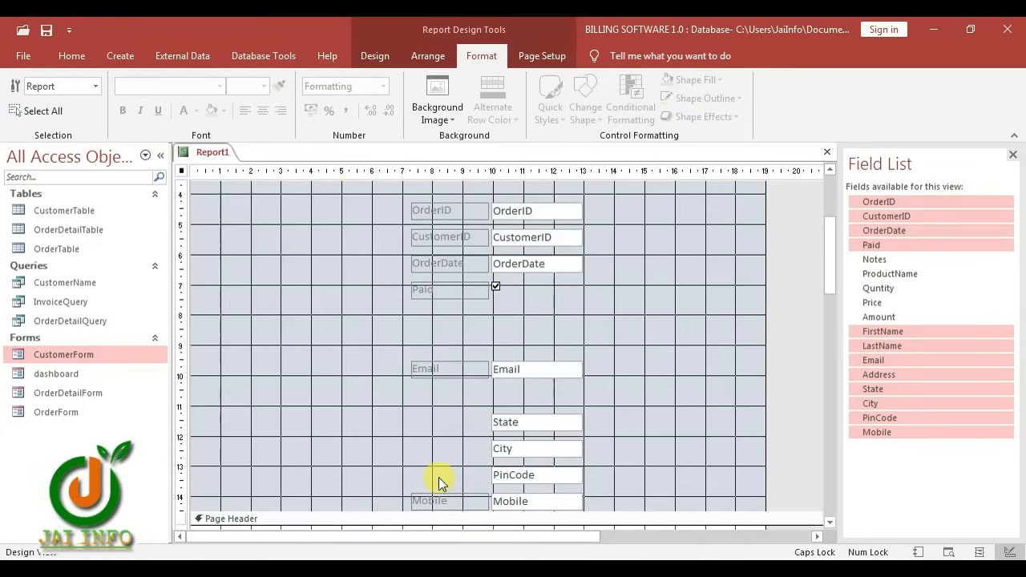
pyautogui.moveTo(551, 407); pyautogui.dragTo(297, 345)
pyautogui.scroll(3, 582, 486)
pyautogui.scroll(-2, 580, 493)
pyautogui.scroll(3, 377, 276)
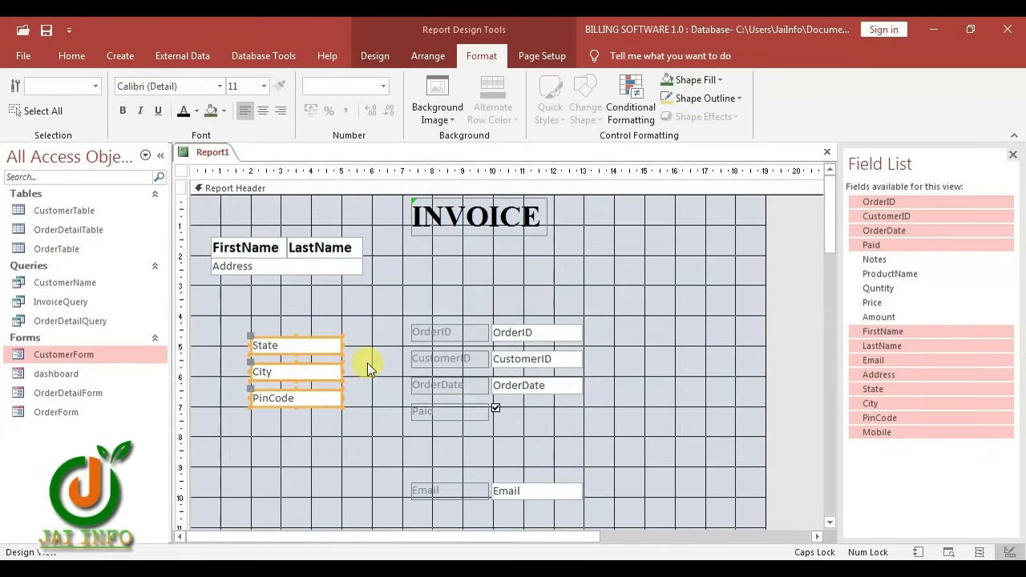
pyautogui.hotkey('shift', 'Left')
pyautogui.hotkey('shift', 'Left')
pyautogui.hotkey('shift', 'Left')
pyautogui.hotkey('shift', 'Left')
pyautogui.hotkey('shift', 'Left')
pyautogui.hotkey('shift', 'Left')
pyautogui.hotkey('shift', 'Left')
pyautogui.hotkey('shift', 'Left')
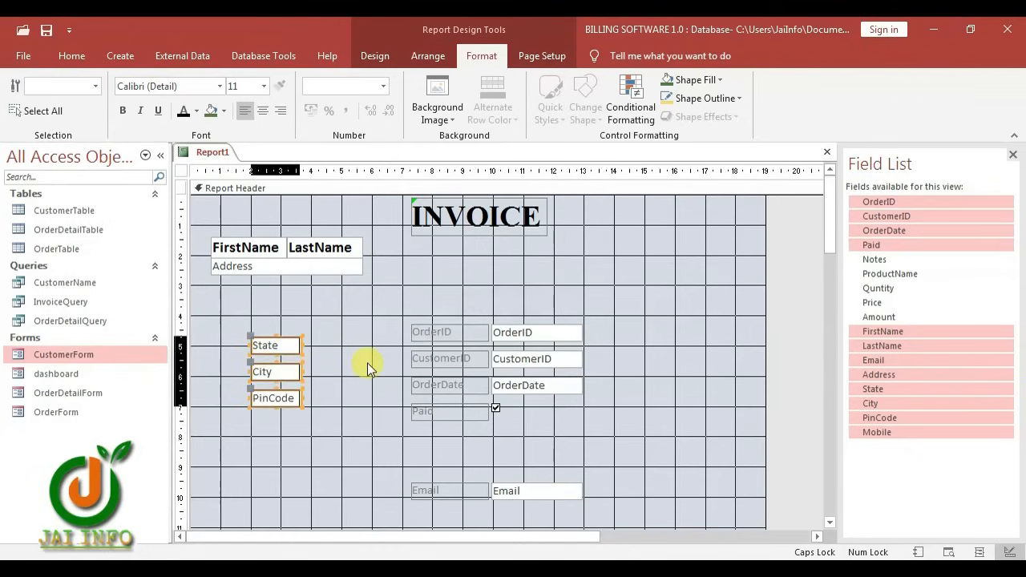
pyautogui.hotkey('shift', 'Left')
pyautogui.click(359, 361)
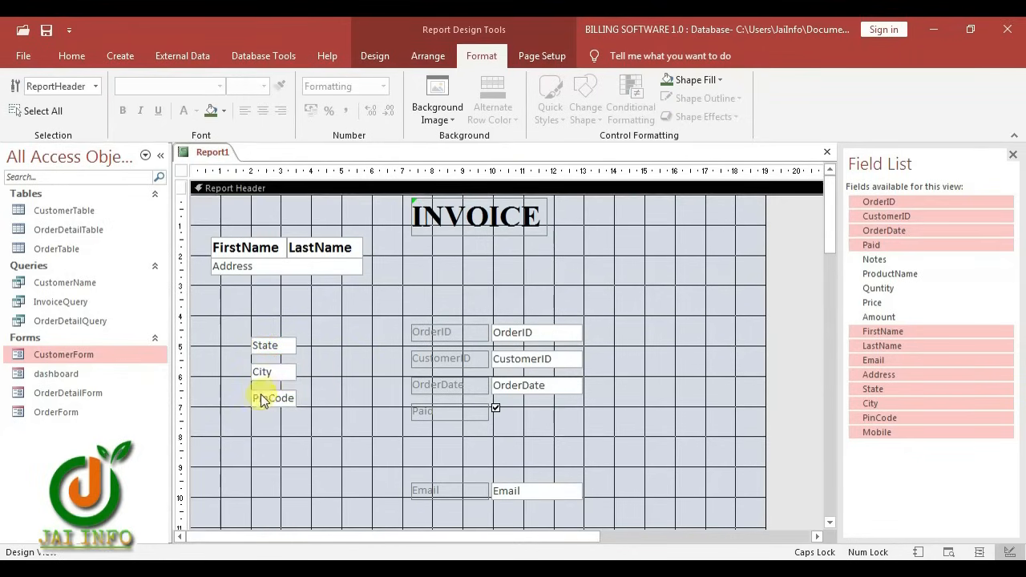
# Arrange State, City and PinCode side by side in one row below Address
pyautogui.moveTo(267, 355); pyautogui.dragTo(229, 287)
pyautogui.click(259, 368)
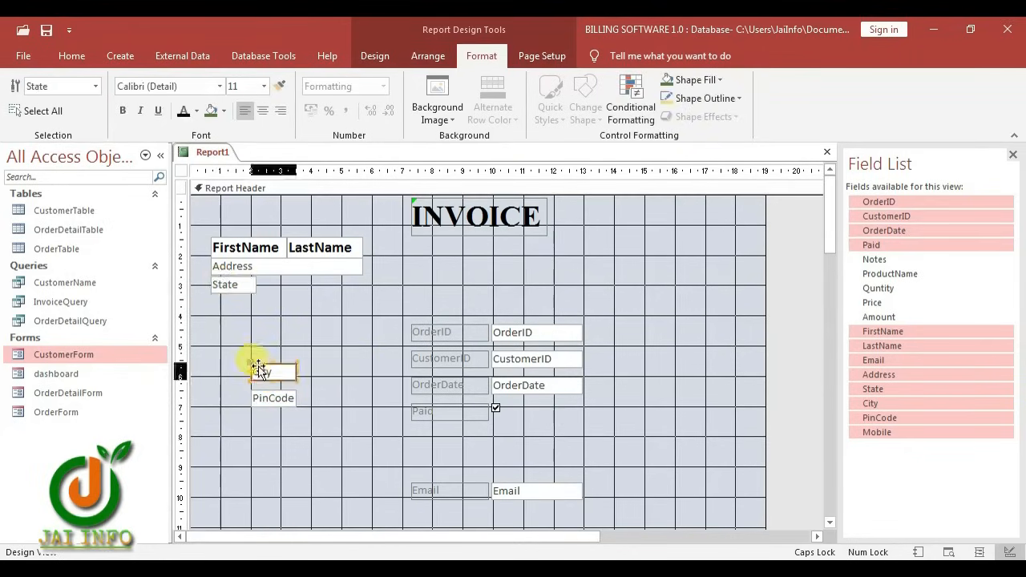
pyautogui.click(261, 371)
pyautogui.click(336, 360)
pyautogui.click(278, 373)
pyautogui.moveTo(277, 373); pyautogui.dragTo(281, 286)
pyautogui.moveTo(268, 406); pyautogui.dragTo(318, 286)
pyautogui.click(214, 324)
# Move Email and Mobile below the address block and darken their label text
pyautogui.scroll(-1, 336, 369)
pyautogui.click(461, 405)
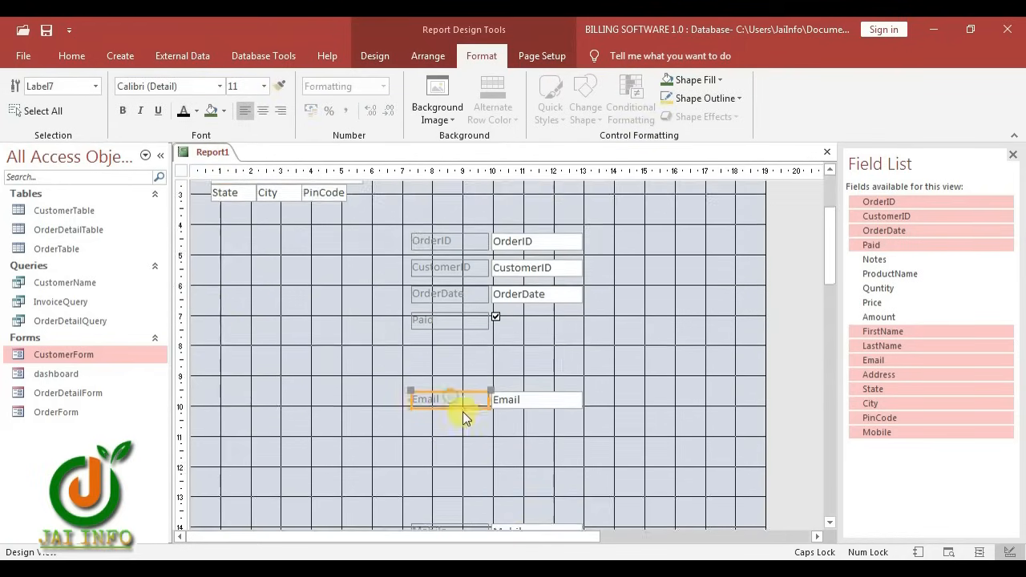
pyautogui.scroll(-1, 462, 425)
pyautogui.moveTo(447, 443); pyautogui.dragTo(442, 335)
pyautogui.keyDown('shift'); pyautogui.click(441, 308); pyautogui.keyUp('shift')
pyautogui.moveTo(442, 309); pyautogui.dragTo(236, 273)
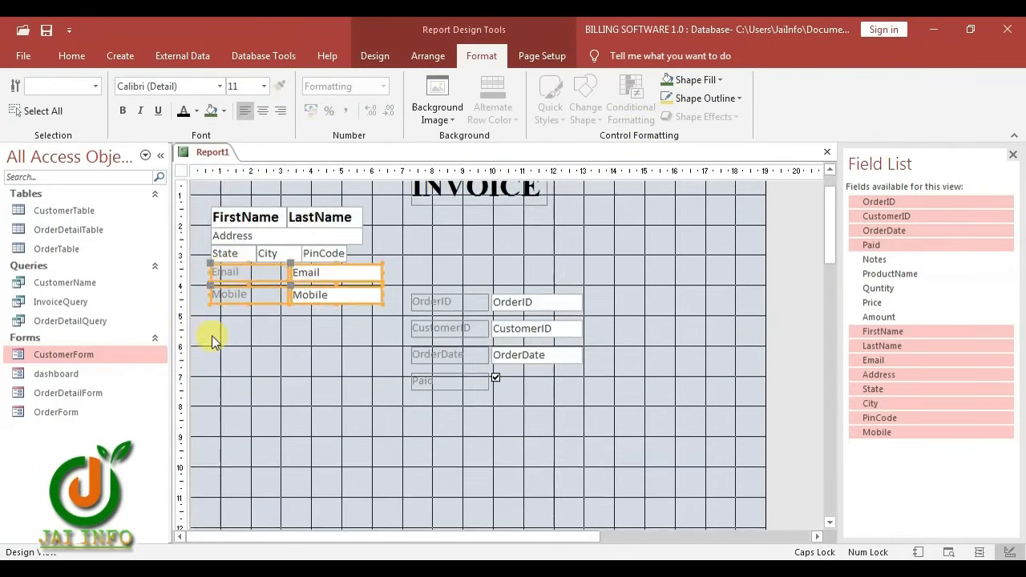
pyautogui.doubleClick(214, 339)
pyautogui.click(235, 292)
pyautogui.keyDown('shift'); pyautogui.click(232, 271); pyautogui.keyUp('shift')
# Line up the Email and Mobile text boxes beside their labels
pyautogui.click(184, 110)
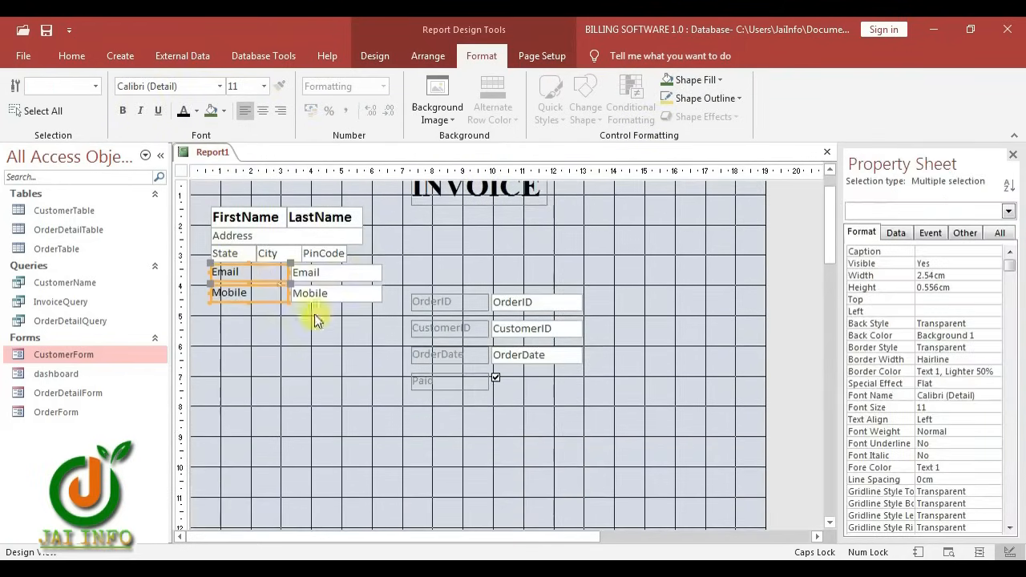
pyautogui.moveTo(278, 316); pyautogui.dragTo(273, 273)
pyautogui.moveTo(289, 272); pyautogui.dragTo(254, 271)
pyautogui.moveTo(291, 312); pyautogui.dragTo(318, 273)
pyautogui.moveTo(318, 272); pyautogui.dragTo(255, 264)
pyautogui.click(397, 336)
pyautogui.hotkey('ctrl', 'z')
pyautogui.moveTo(291, 284); pyautogui.dragTo(252, 284)
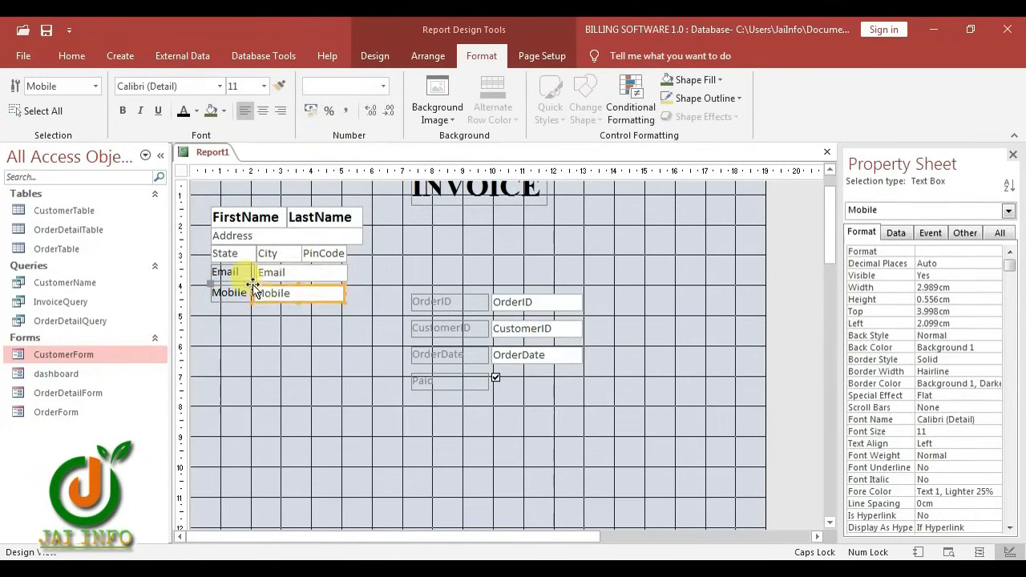
pyautogui.click(279, 327)
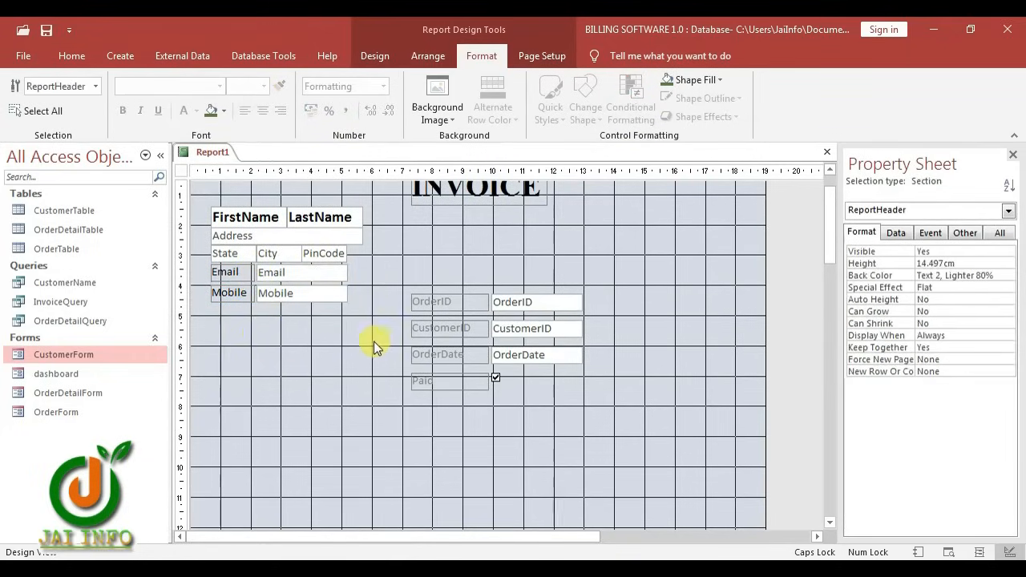
pyautogui.moveTo(288, 310); pyautogui.dragTo(228, 291)
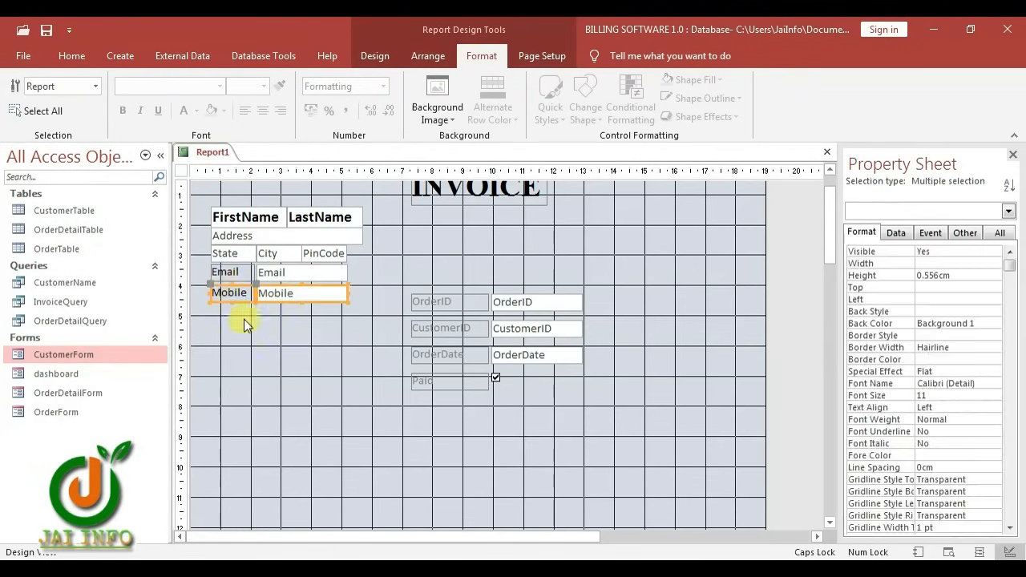
pyautogui.click(297, 386)
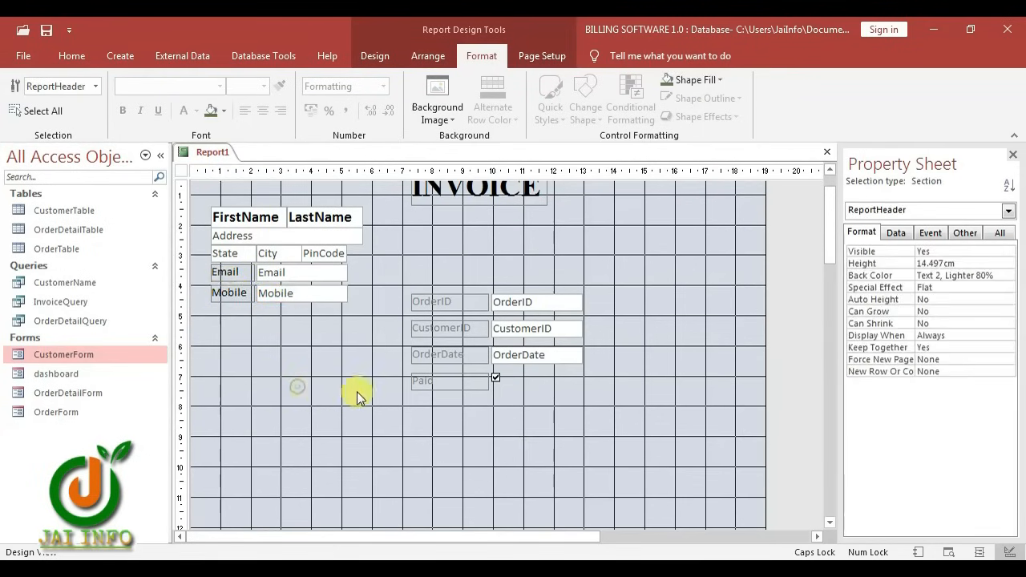
# Move the CustomerID label and box above OrderID, to top 2.399 cm
pyautogui.click(427, 327)
pyautogui.click(458, 328)
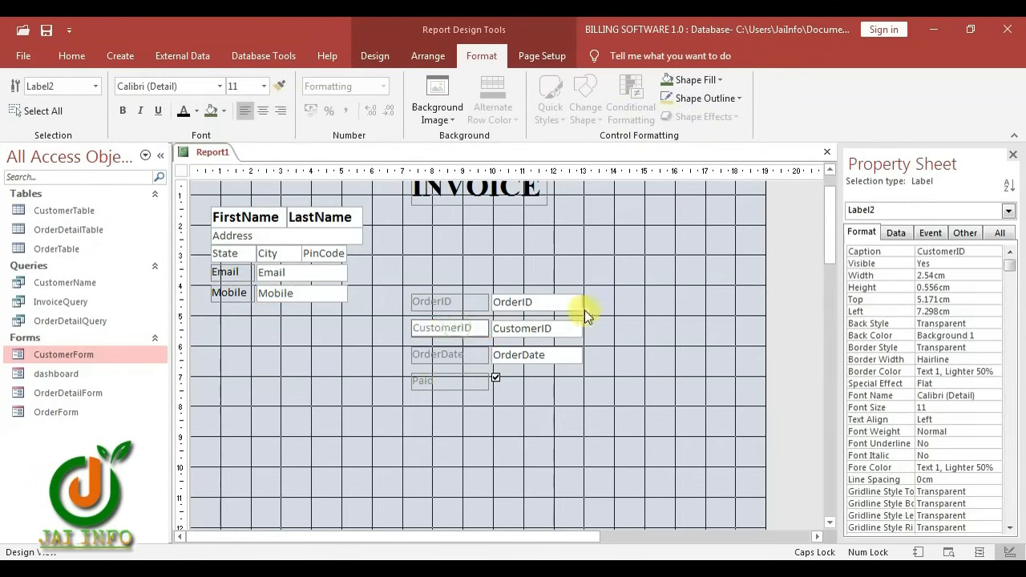
pyautogui.click(637, 301)
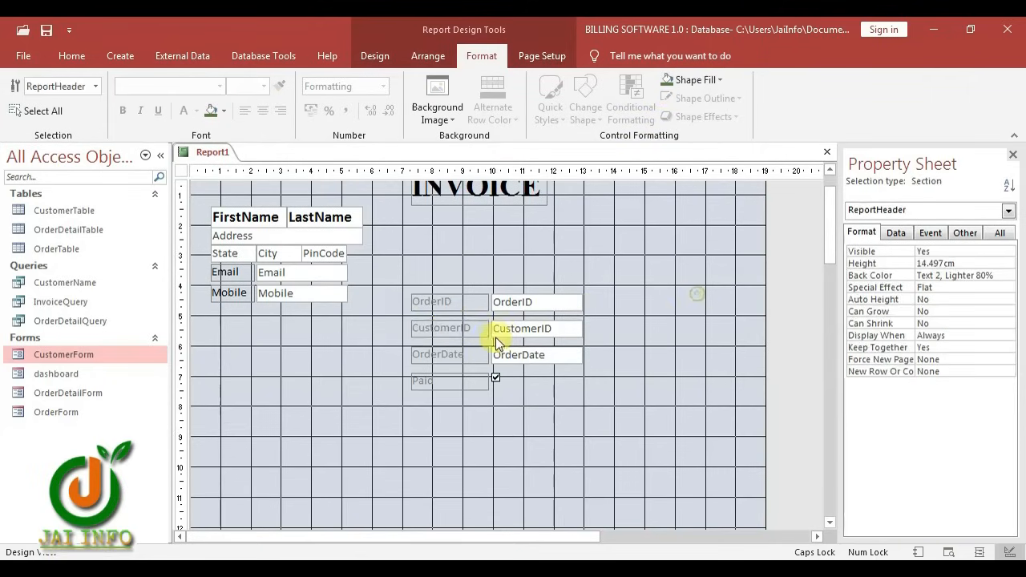
pyautogui.moveTo(449, 328); pyautogui.dragTo(430, 245)
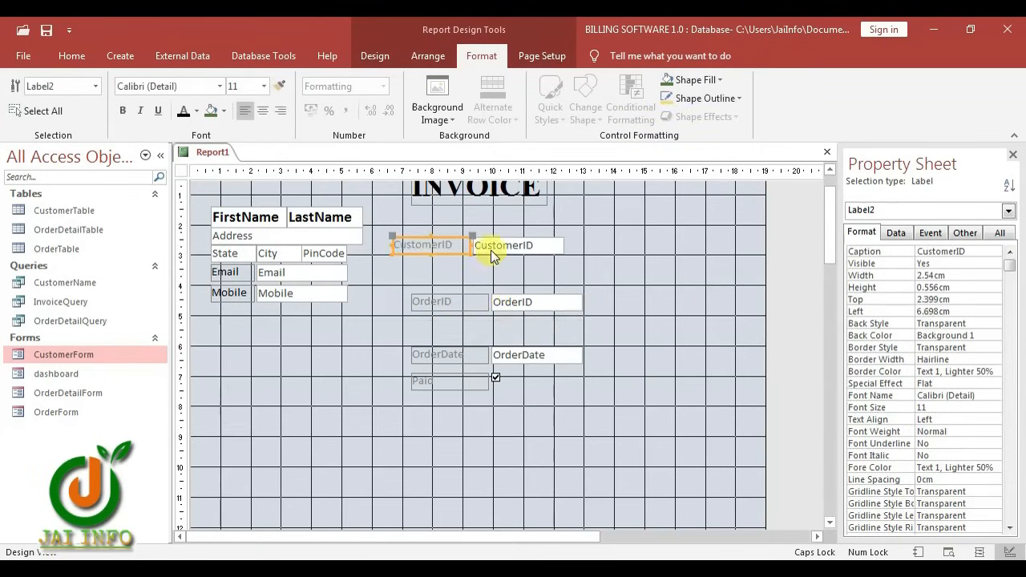
pyautogui.click(587, 247)
pyautogui.click(525, 245)
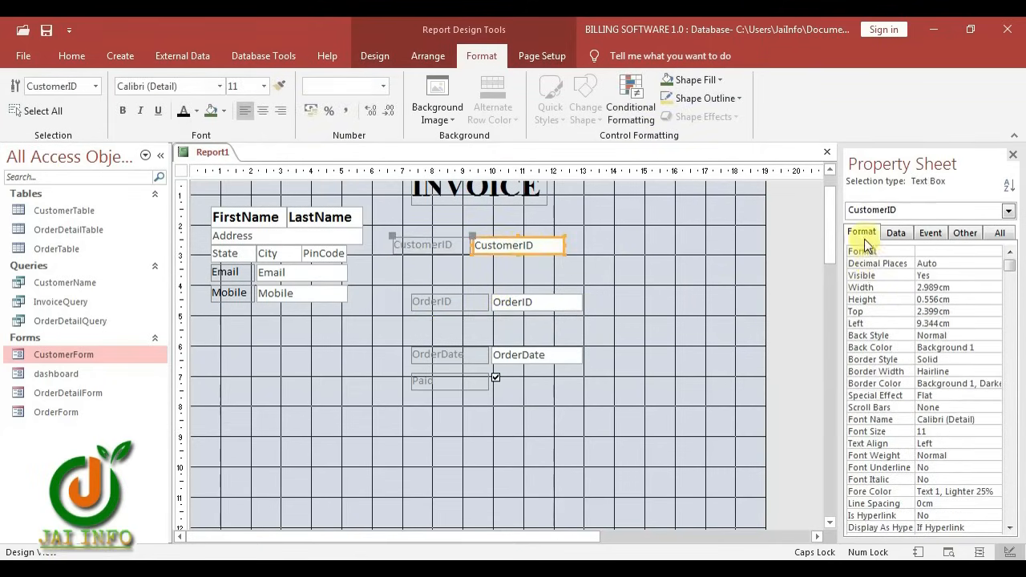
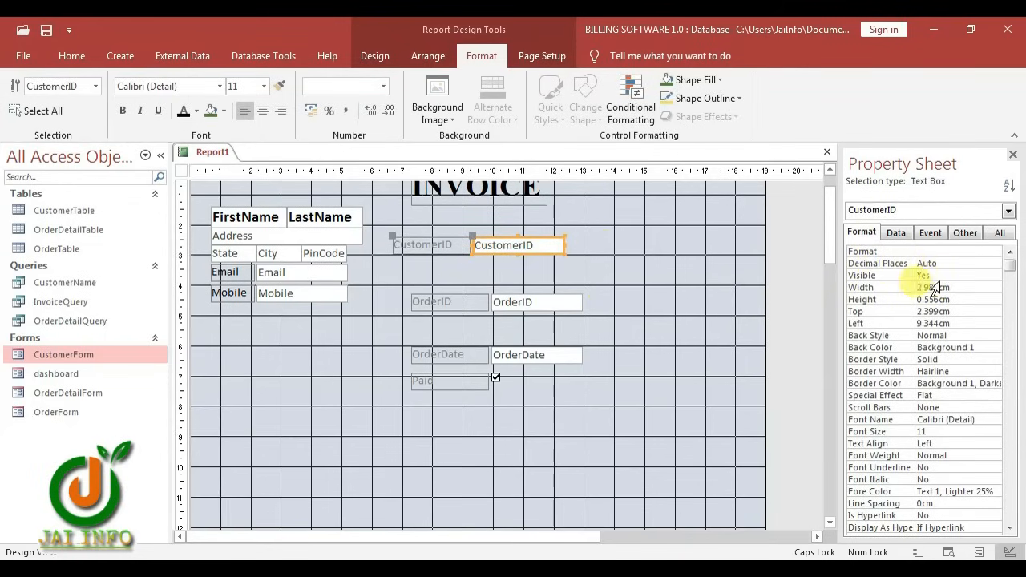
# Make the CustomerID box invisible and move CustomerID, Paid, OrderID and OrderDate up into the Report Header
pyautogui.click(944, 275)
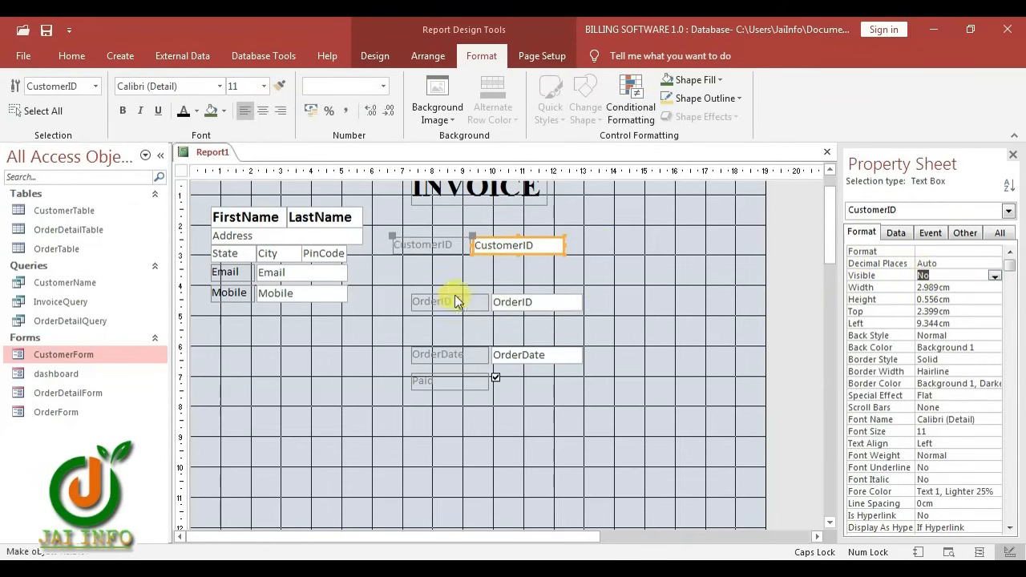
pyautogui.moveTo(834, 242); pyautogui.dragTo(831, 195)
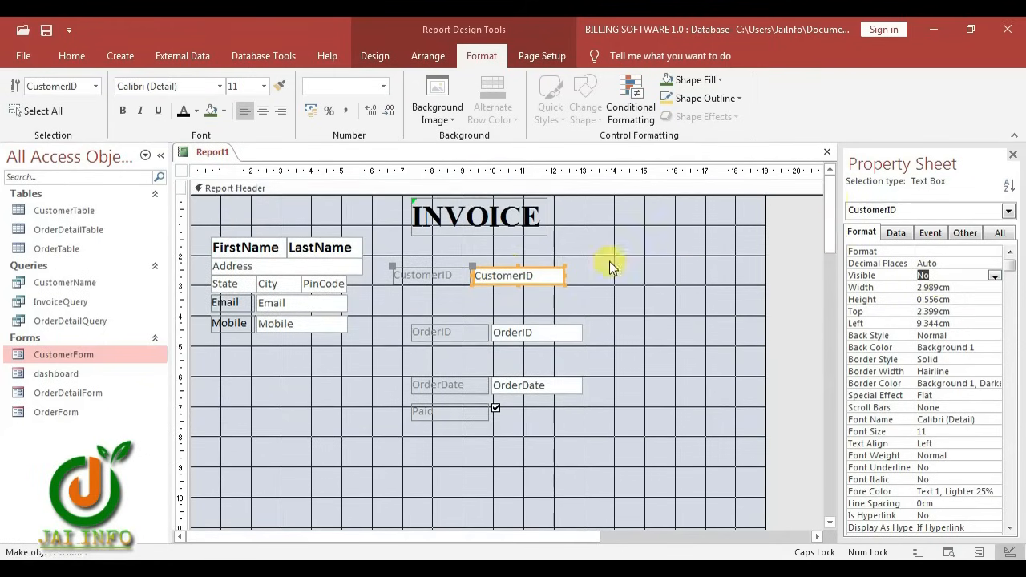
pyautogui.moveTo(432, 281); pyautogui.dragTo(219, 206)
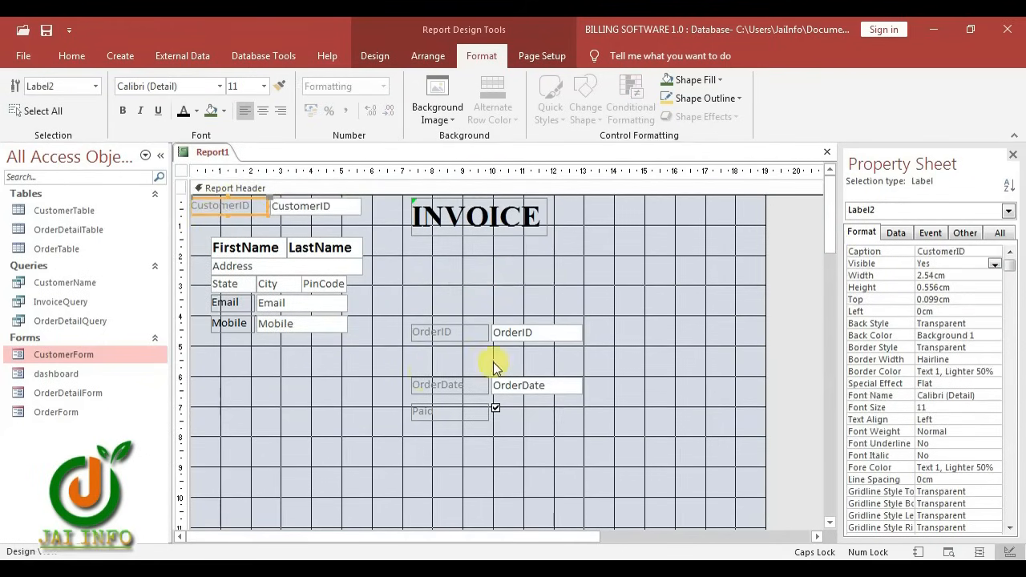
pyautogui.moveTo(521, 330); pyautogui.dragTo(525, 362)
pyautogui.moveTo(449, 411); pyautogui.dragTo(485, 331)
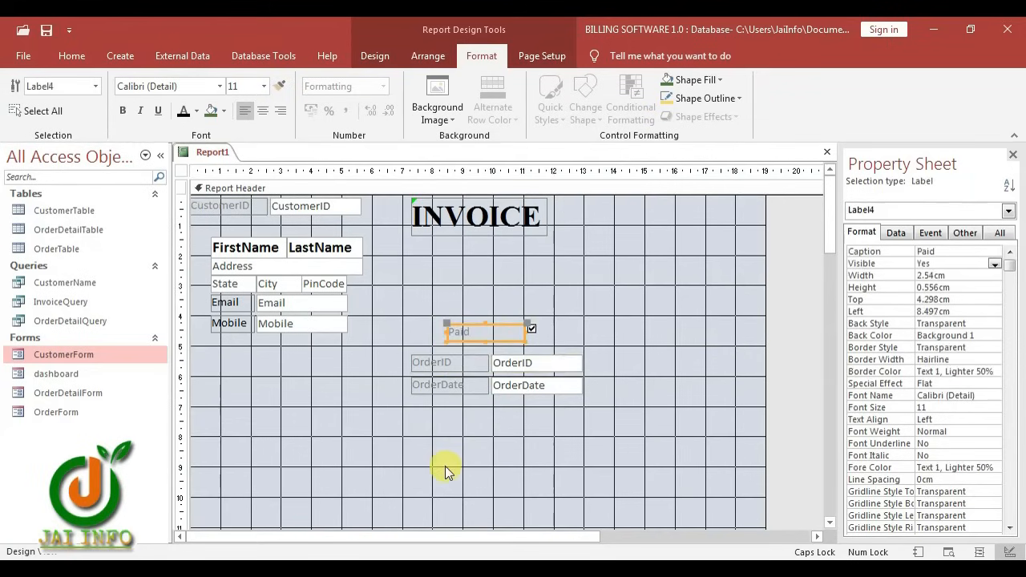
# Move Paid, OrderID and OrderDate as a group to the header's top right
pyautogui.click(231, 303)
pyautogui.click(279, 86)
pyautogui.moveTo(407, 421); pyautogui.dragTo(545, 327)
pyautogui.moveTo(519, 365); pyautogui.dragTo(616, 249)
pyautogui.click(616, 260)
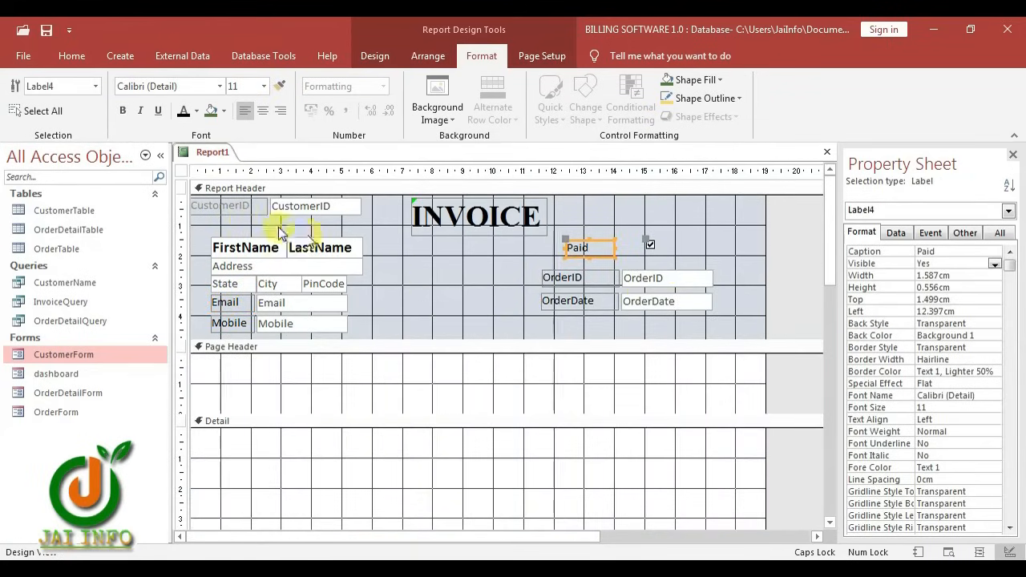
# Delete the CustomerID label from the Report Header
pyautogui.click(251, 207)
pyautogui.press('Delete')
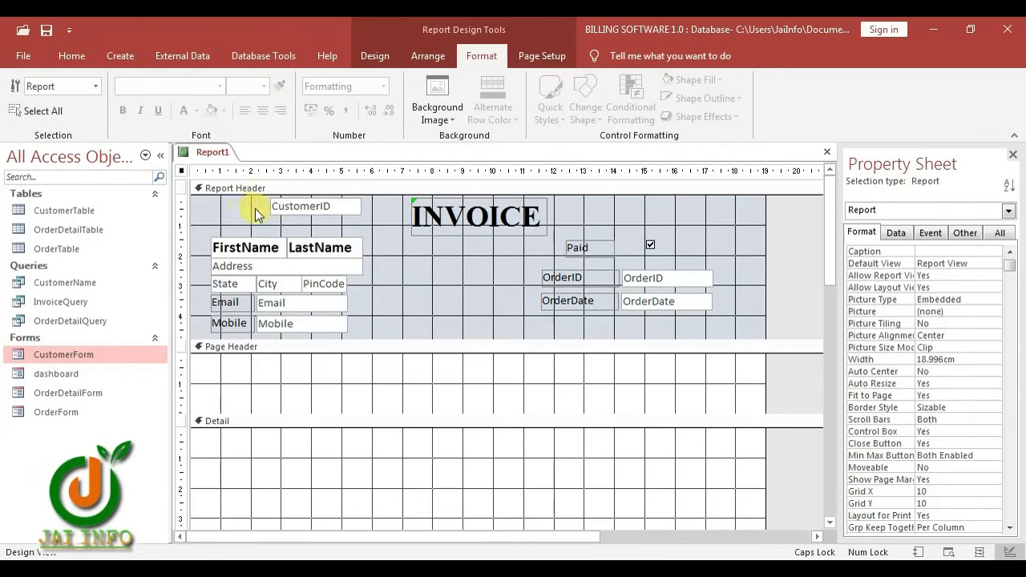
pyautogui.click(375, 56)
# Add ProductName, Quntity, Price and Amount to Detail as a tabular layout with Page Header headings
pyautogui.click(799, 112)
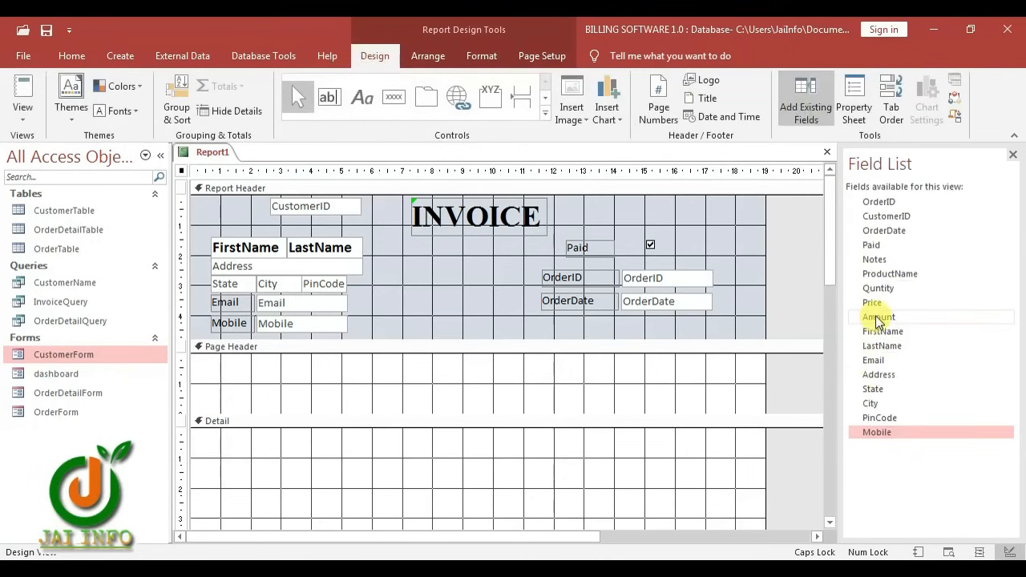
pyautogui.click(882, 274)
pyautogui.keyDown('ctrl'); pyautogui.click(883, 289); pyautogui.keyUp('ctrl')
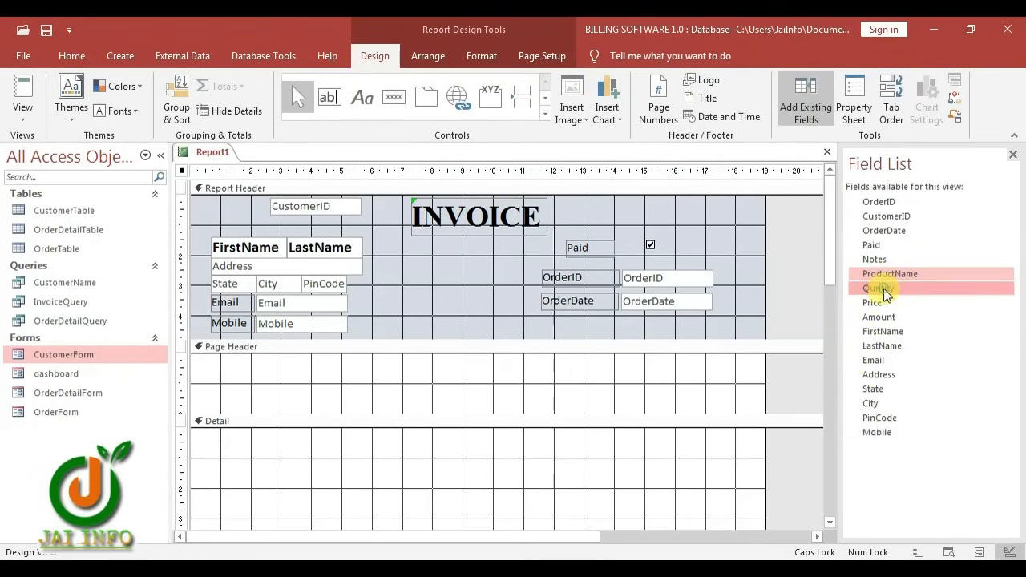
pyautogui.keyDown('ctrl'); pyautogui.click(880, 303); pyautogui.keyUp('ctrl')
pyautogui.keyDown('ctrl'); pyautogui.click(883, 317); pyautogui.keyUp('ctrl')
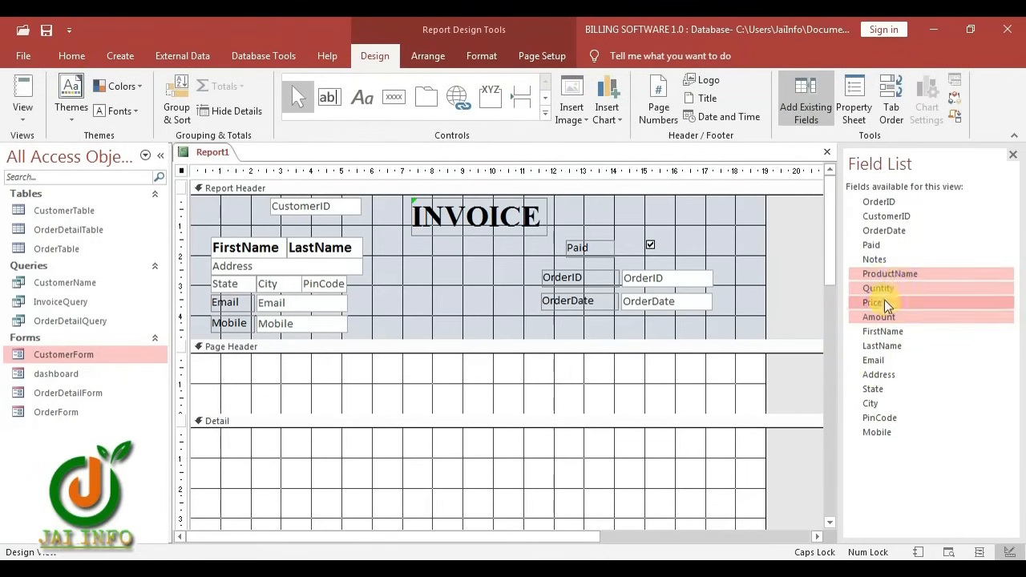
pyautogui.moveTo(895, 268); pyautogui.dragTo(273, 459)
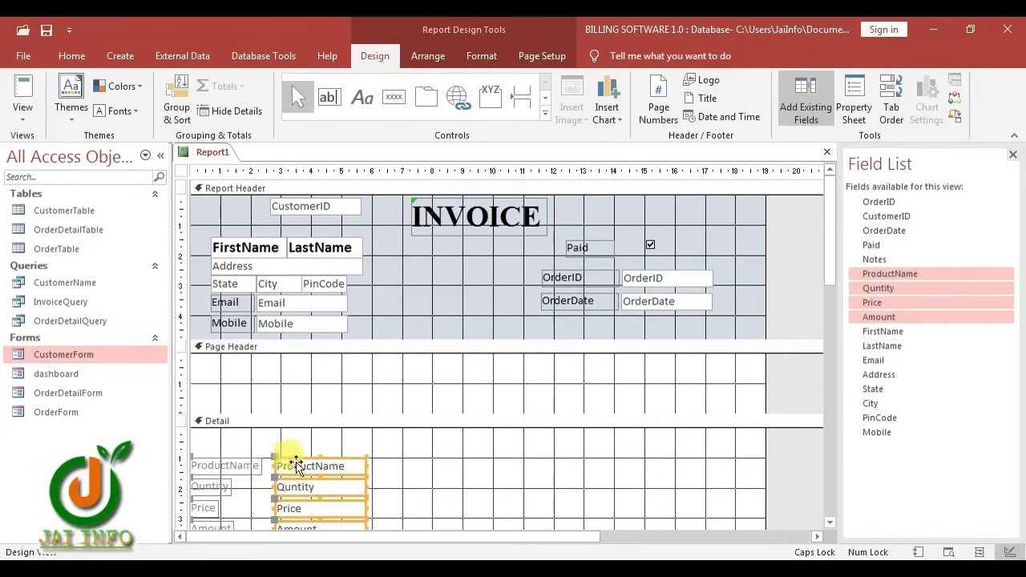
pyautogui.rightClick(328, 467)
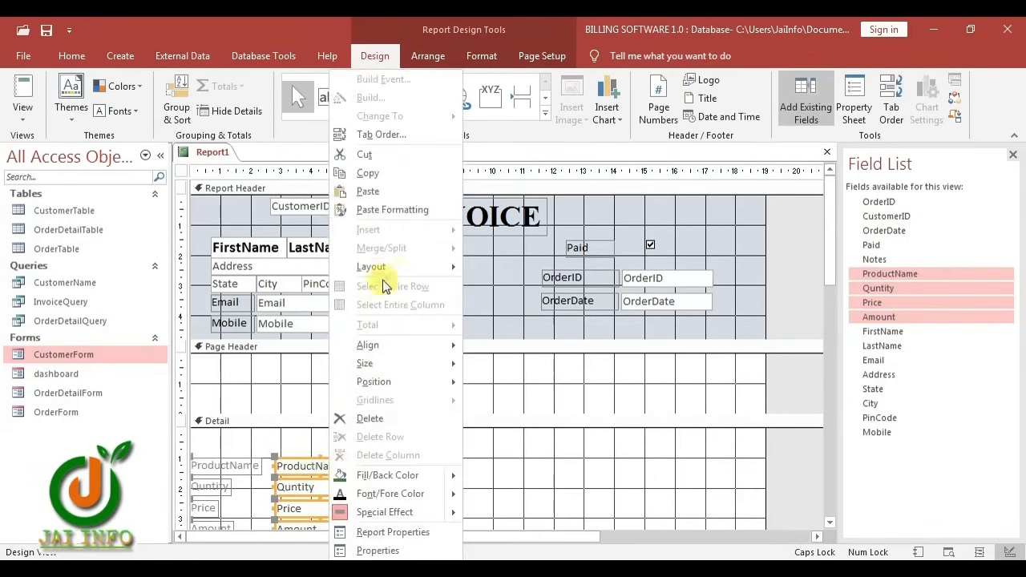
pyautogui.moveTo(394, 271)
pyautogui.click(503, 268)
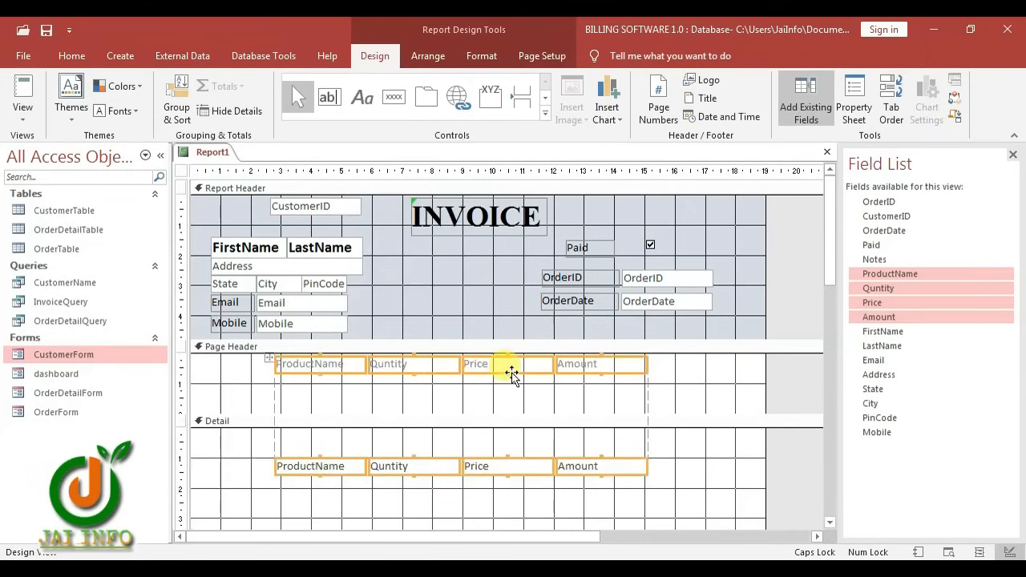
# Remove the layout, widen the ProductName column and reposition the Quntity, Price and Amount columns
pyautogui.moveTo(313, 487)
pyautogui.mouseDown()
pyautogui.moveTo(718, 368)
pyautogui.moveTo(710, 362)
pyautogui.mouseUp()
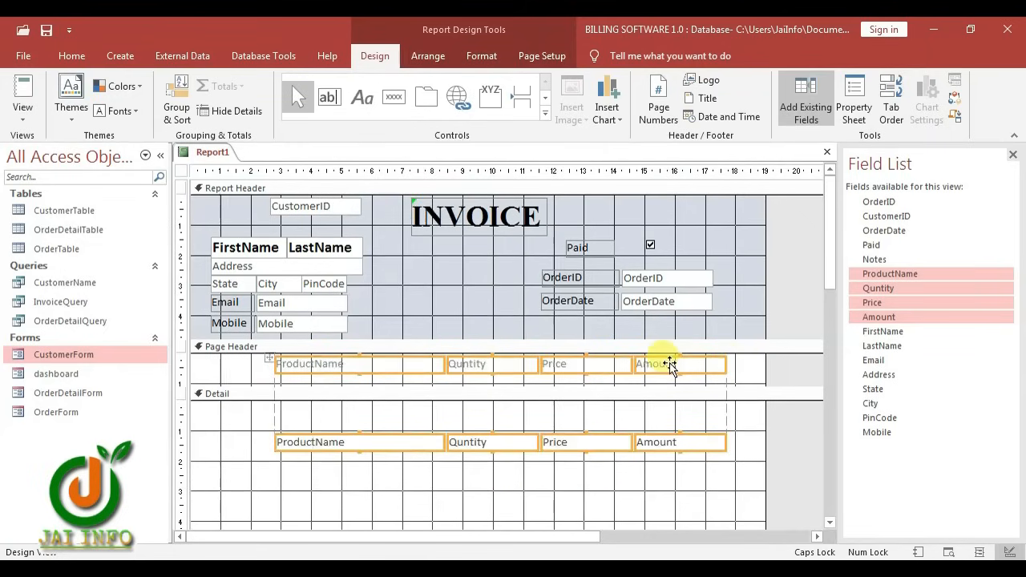
pyautogui.rightClick(670, 365)
pyautogui.moveTo(699, 268)
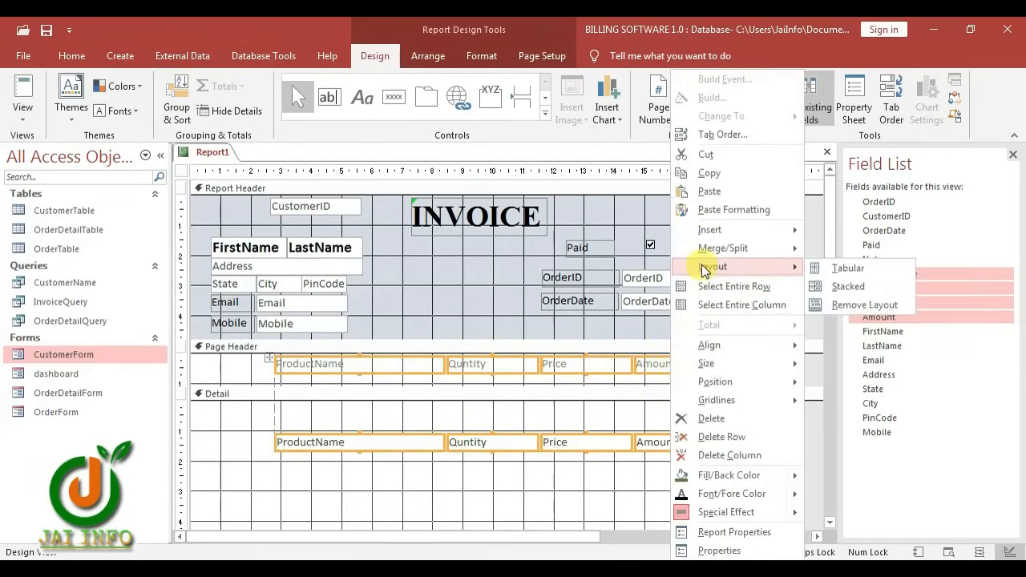
pyautogui.click(850, 307)
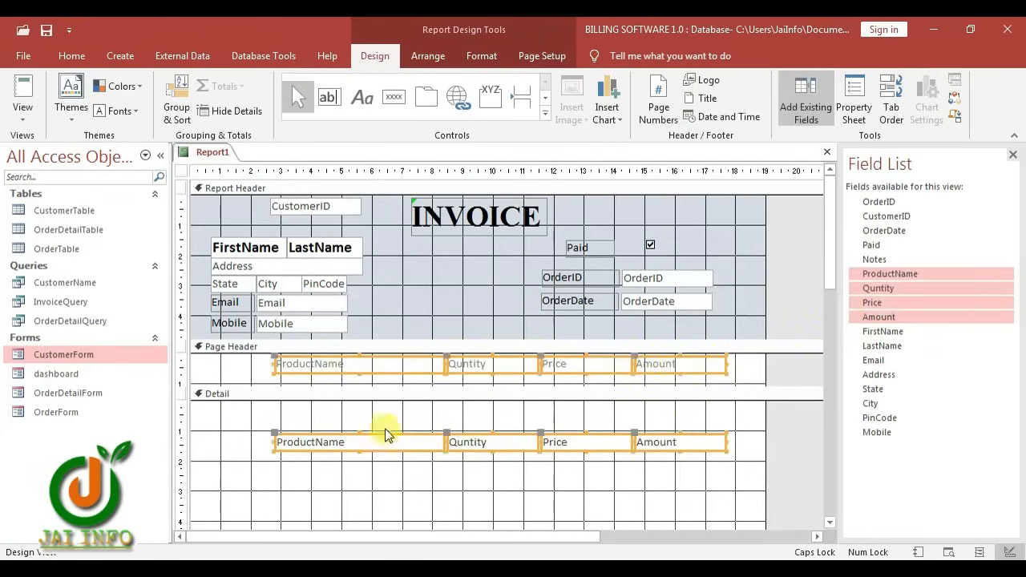
pyautogui.moveTo(293, 370); pyautogui.dragTo(230, 369)
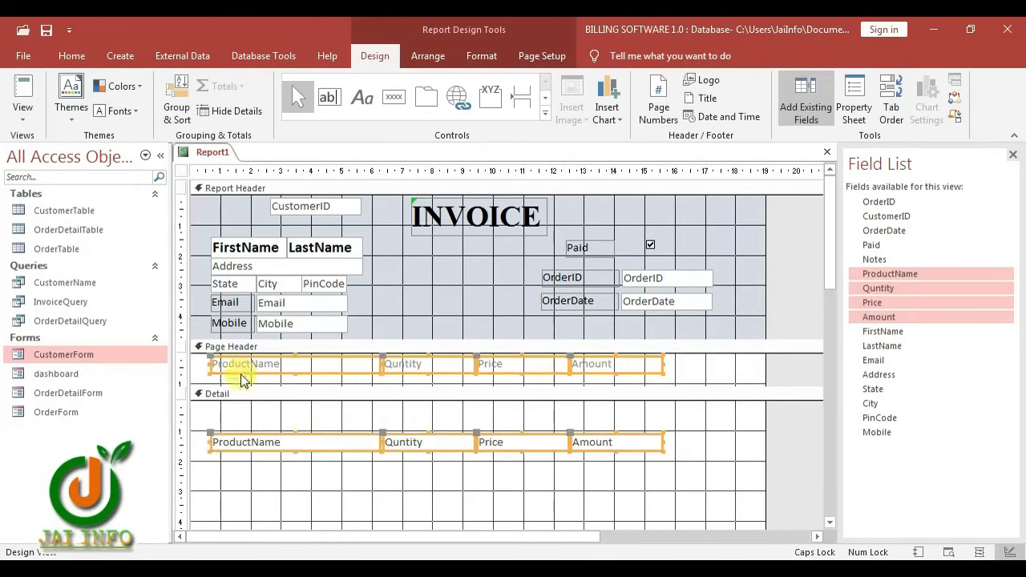
pyautogui.click(336, 484)
pyautogui.moveTo(337, 480); pyautogui.dragTo(404, 363)
pyautogui.moveTo(455, 459); pyautogui.dragTo(598, 365)
pyautogui.moveTo(600, 368); pyautogui.dragTo(321, 366)
pyautogui.click(346, 487)
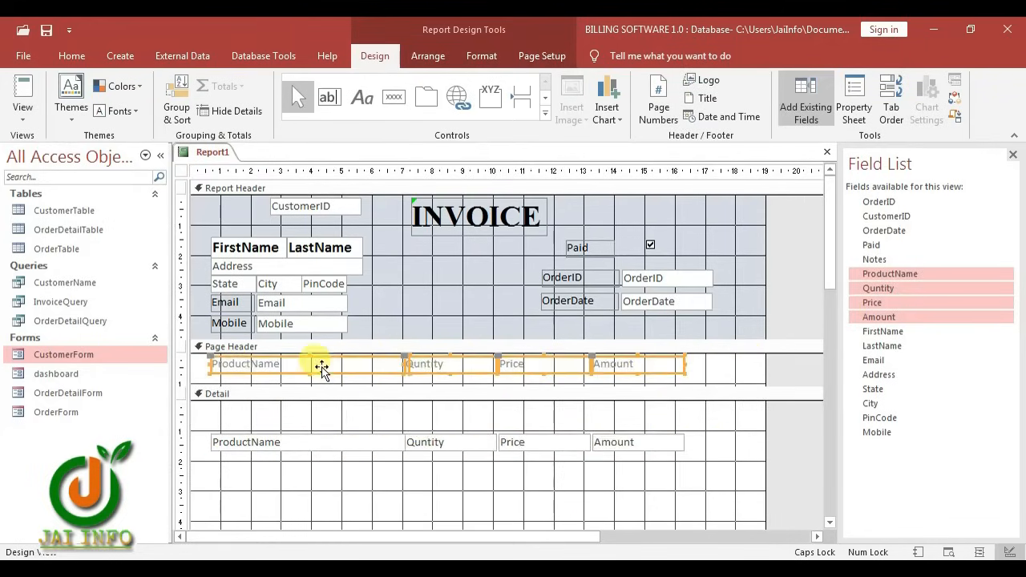
# Make the column headings' font colour black
pyautogui.click(483, 56)
pyautogui.click(184, 110)
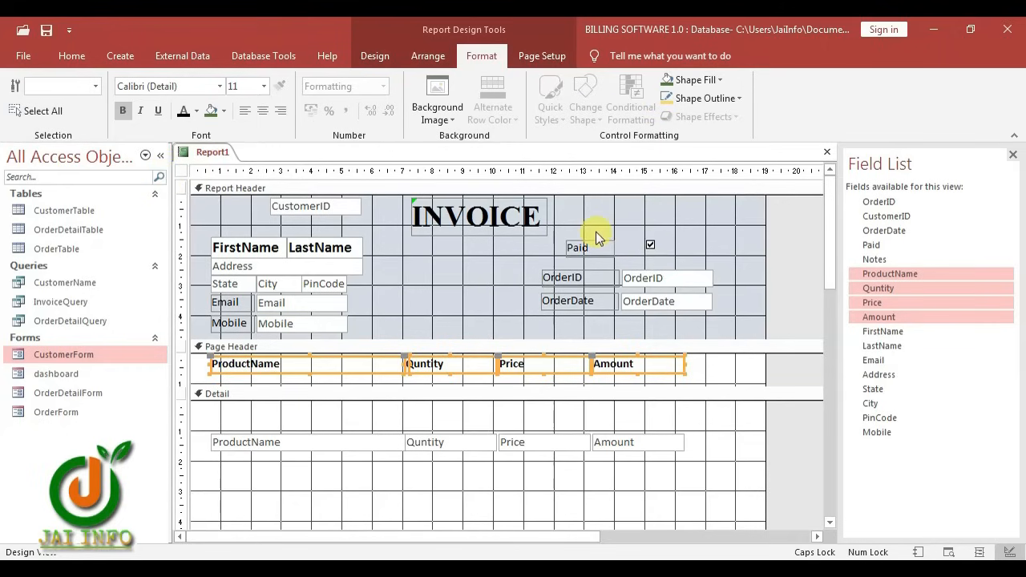
pyautogui.click(374, 56)
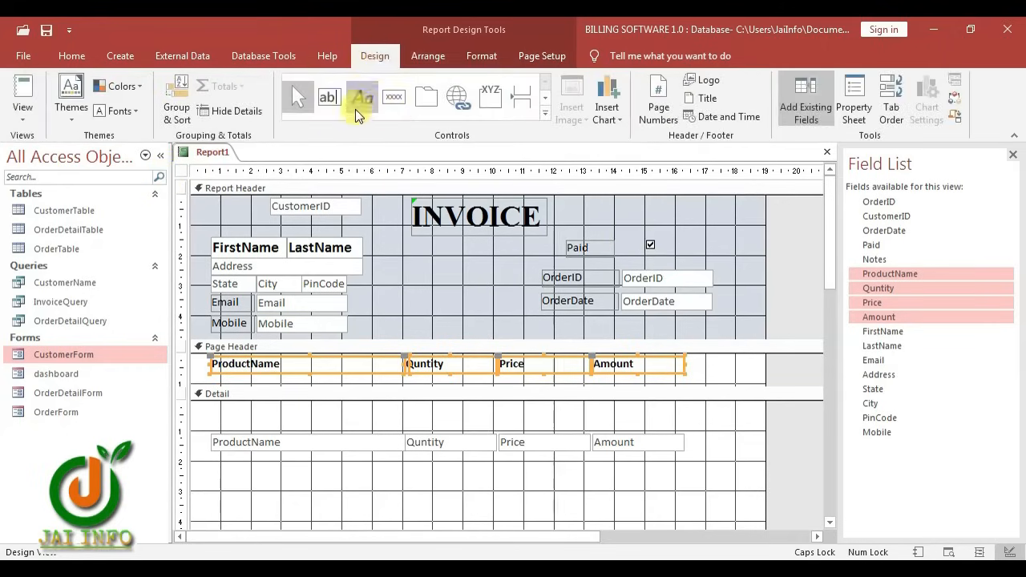
# Draw a 3 pt line across the Page Header at top position 0
pyautogui.click(540, 121)
pyautogui.click(330, 122)
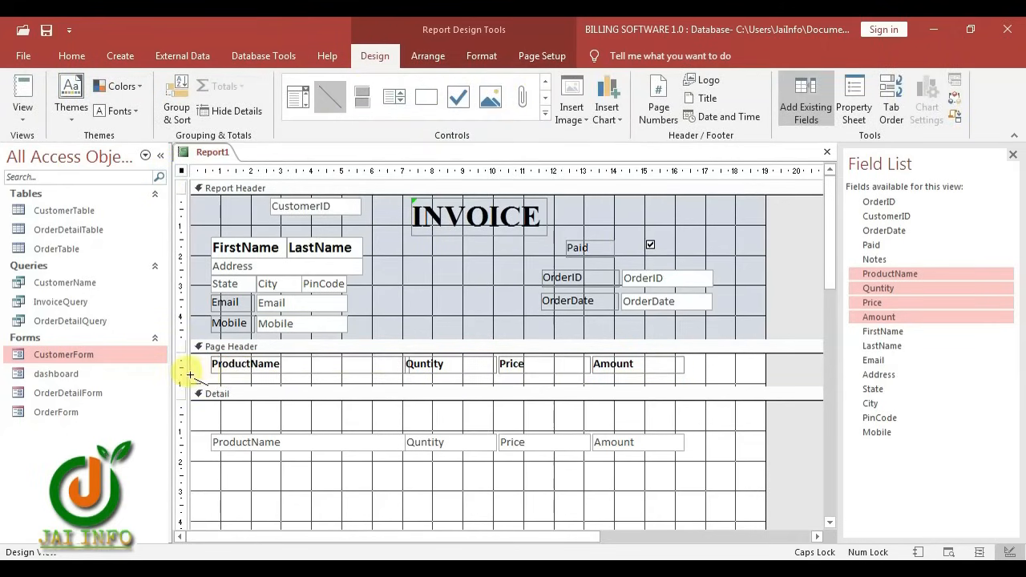
pyautogui.moveTo(190, 374); pyautogui.dragTo(767, 373)
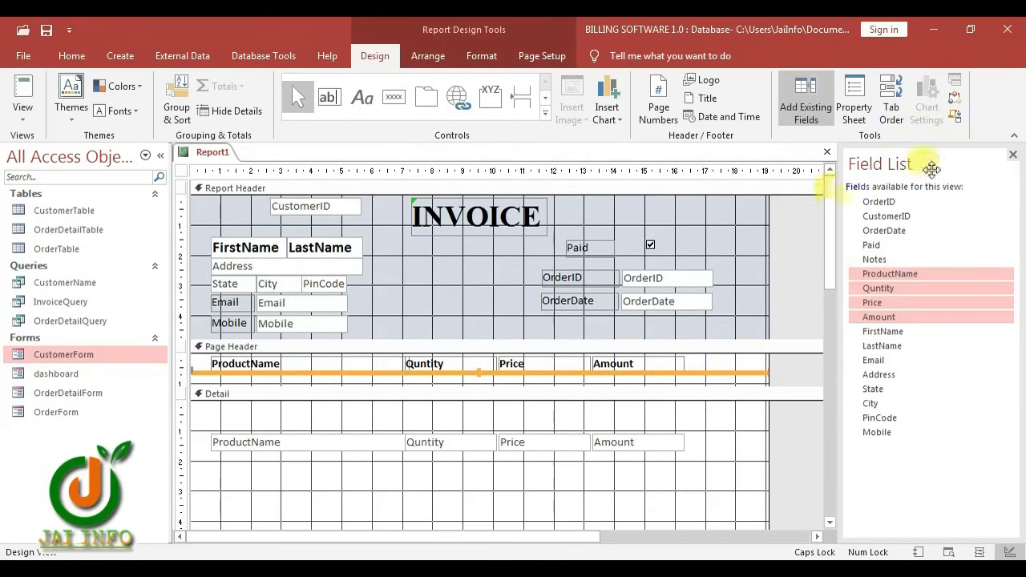
pyautogui.click(854, 103)
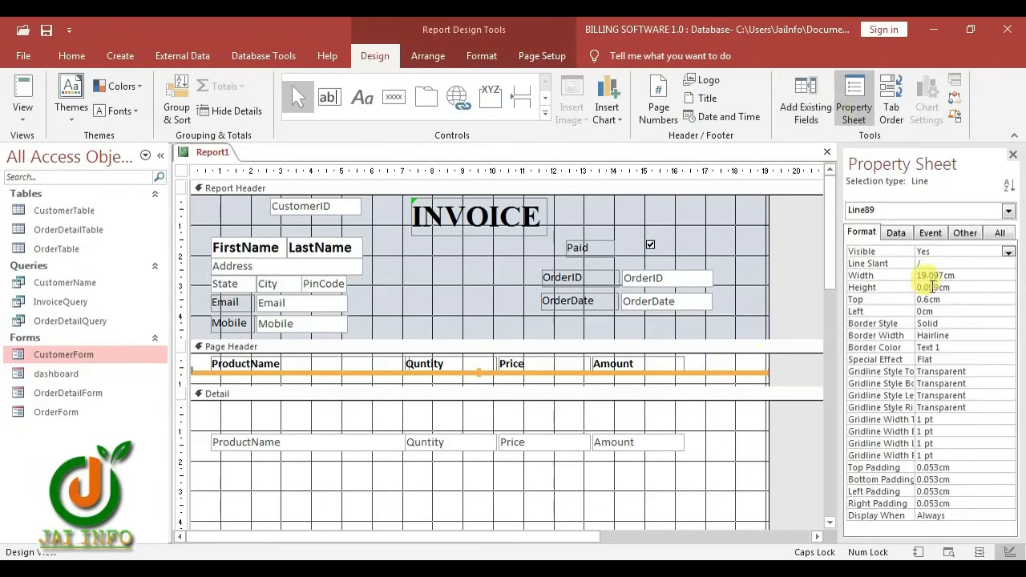
pyautogui.click(856, 299)
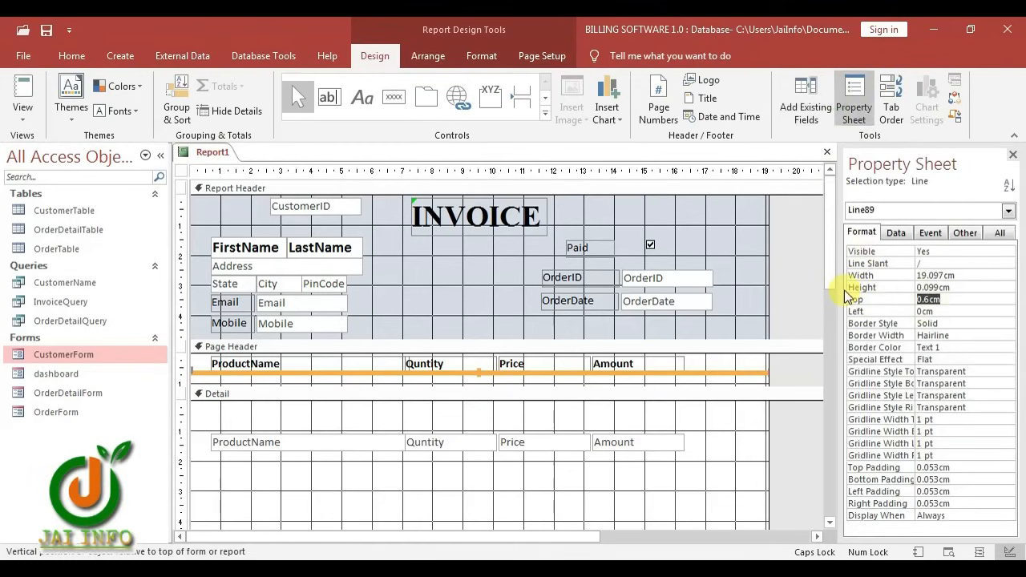
pyautogui.write('0')
pyautogui.press('Return')
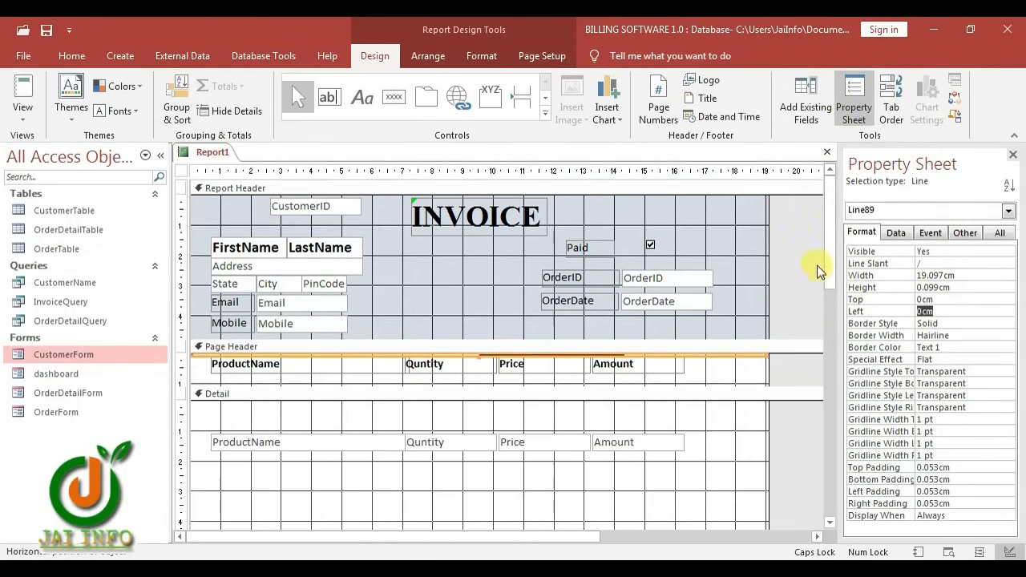
pyautogui.click(485, 56)
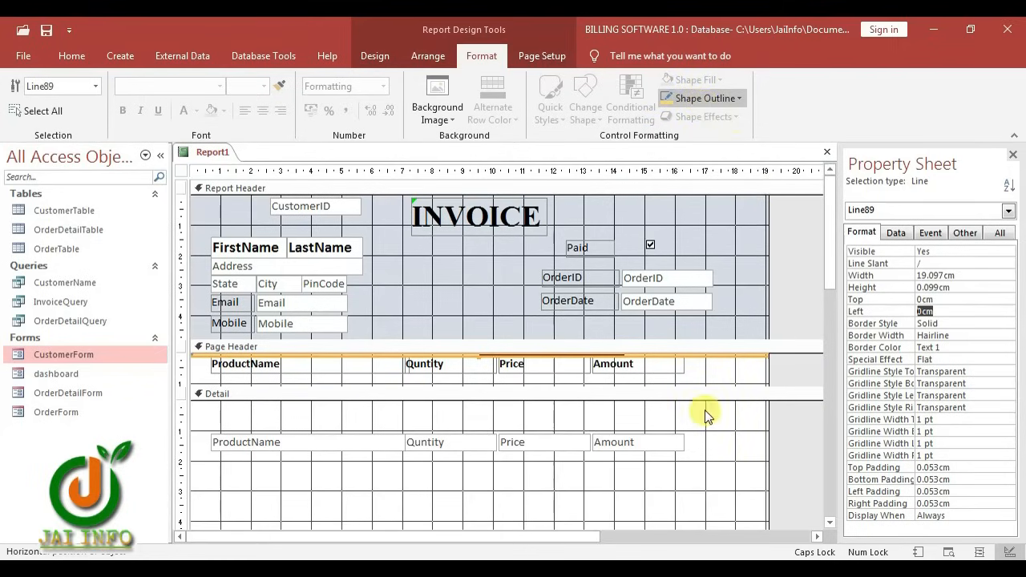
pyautogui.click(831, 439)
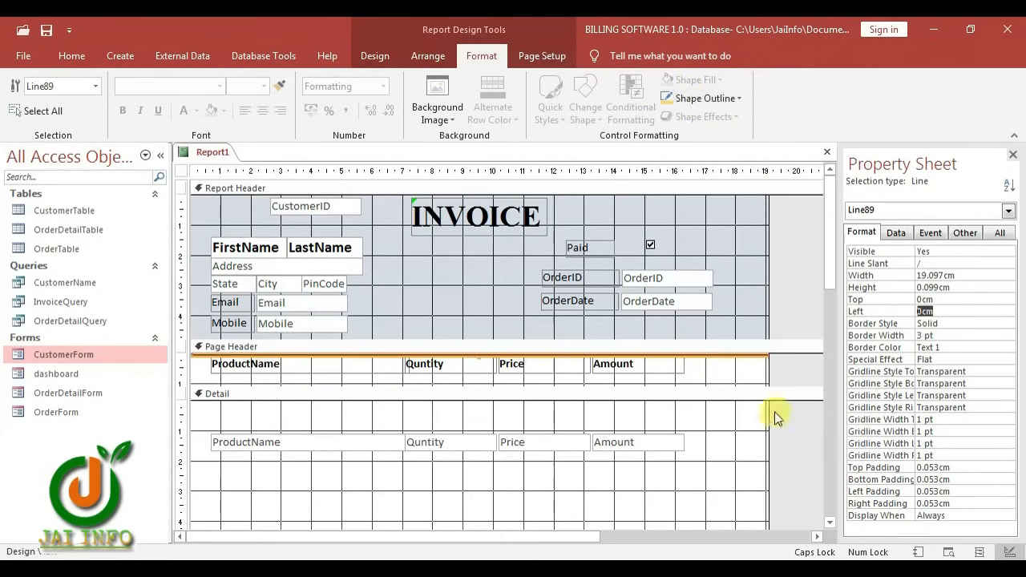
# Paste a copy of the line below the headings and nudge the column headings down
pyautogui.rightClick(740, 357)
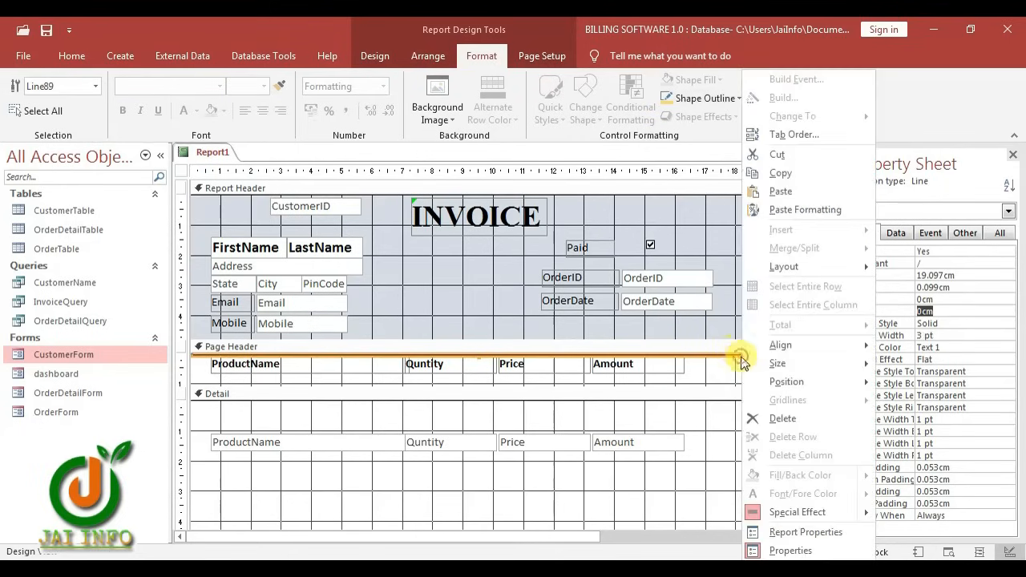
pyautogui.click(783, 177)
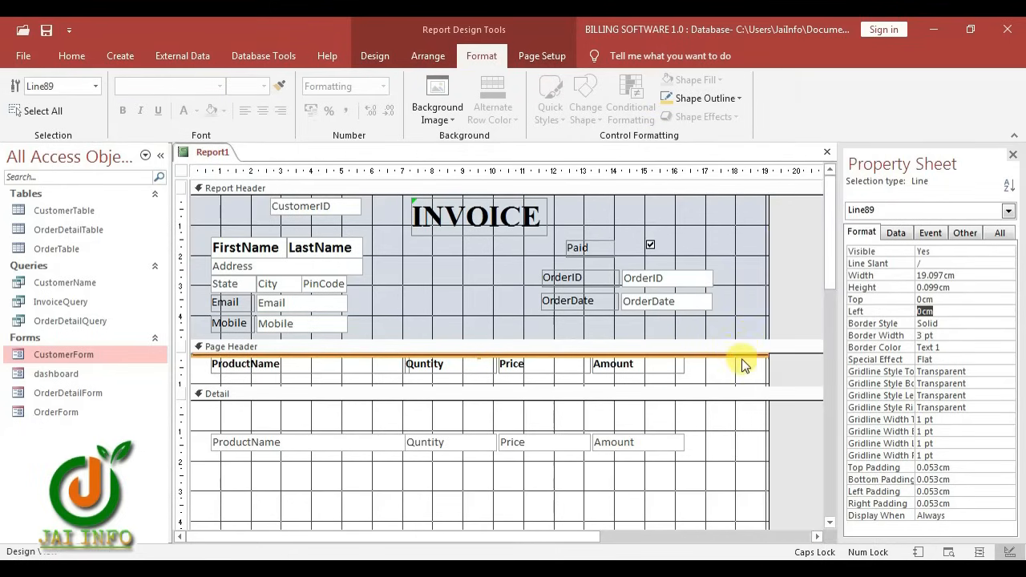
pyautogui.hotkey('ctrl', 'v')
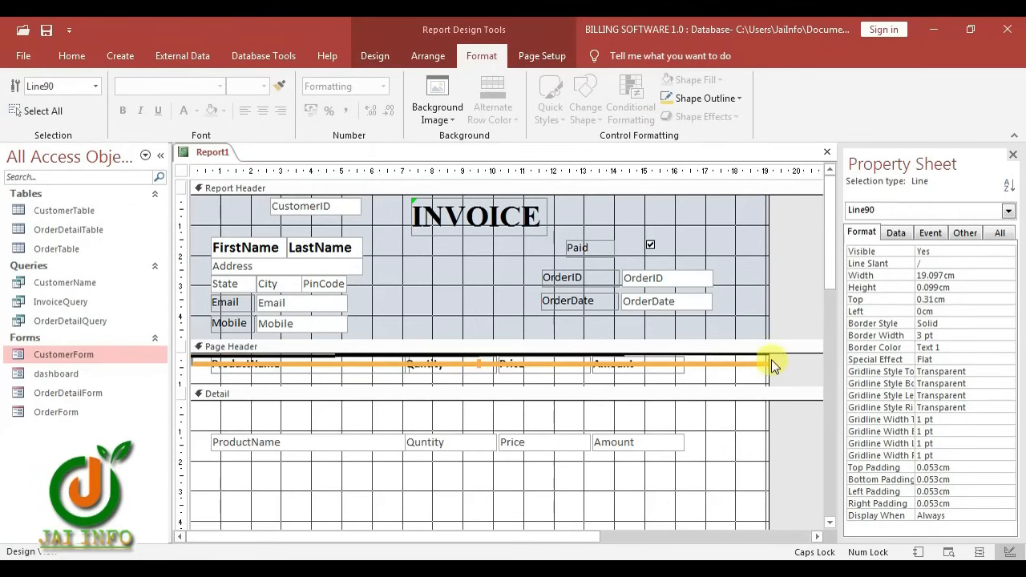
pyautogui.press('Down')
pyautogui.press('Down')
pyautogui.press('Down')
pyautogui.press('Down')
pyautogui.press('Down')
pyautogui.press('Down')
pyautogui.press('Down')
pyautogui.press('Down')
pyautogui.press('Down')
pyautogui.press('Down')
pyautogui.press('Down')
pyautogui.press('Down')
pyautogui.press('Down')
pyautogui.press('Down')
pyautogui.press('Down')
pyautogui.press('Down')
pyautogui.press('Down')
pyautogui.press('Down')
pyautogui.press('Down')
pyautogui.press('Down')
pyautogui.press('Down')
pyautogui.press('Down')
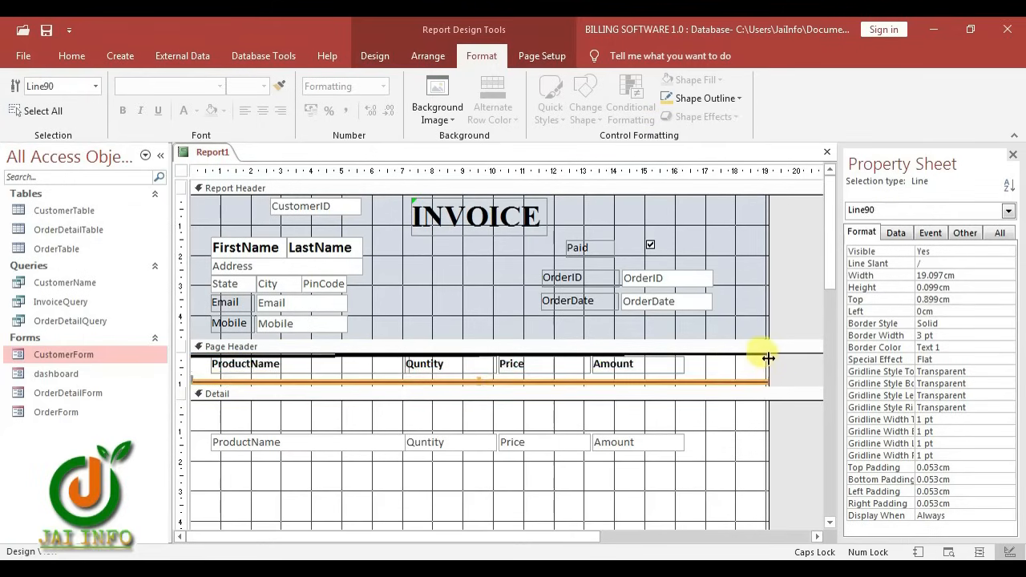
pyautogui.moveTo(717, 361); pyautogui.dragTo(251, 351)
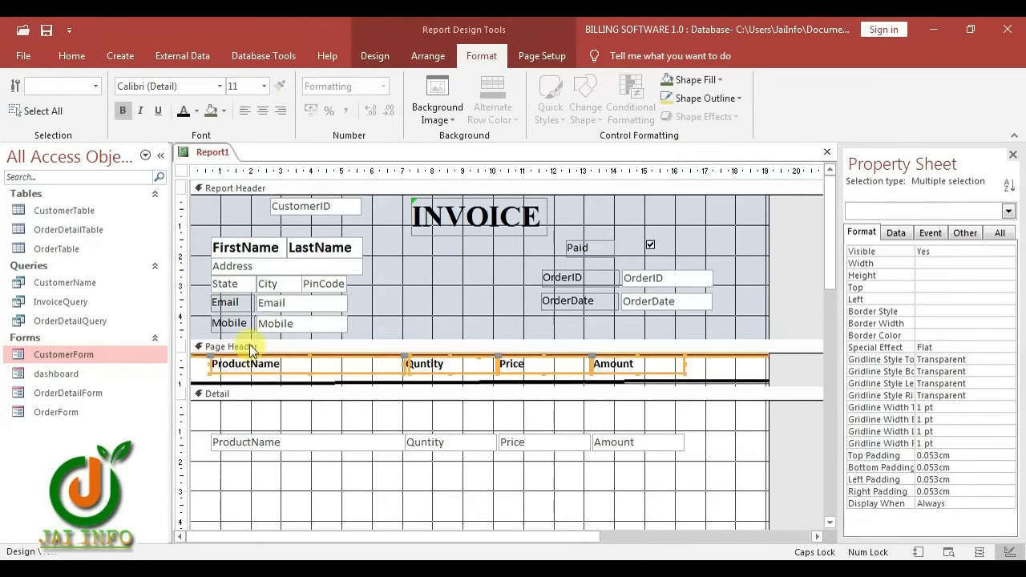
pyautogui.press('Down')
pyautogui.press('Down')
pyautogui.press('Down')
pyautogui.press('Down')
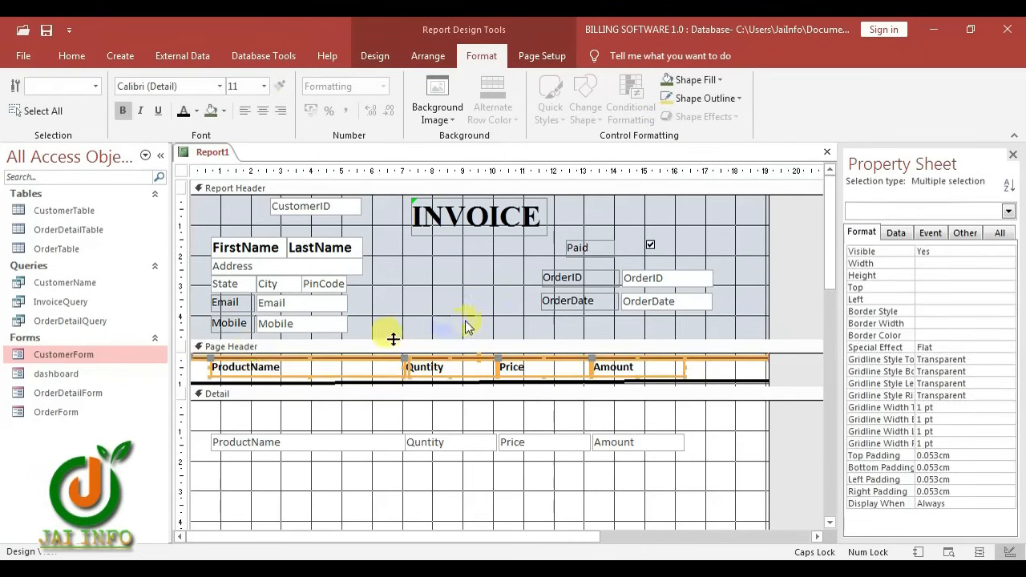
# Set the height of both Page Header lines to 0cm
pyautogui.click(734, 382)
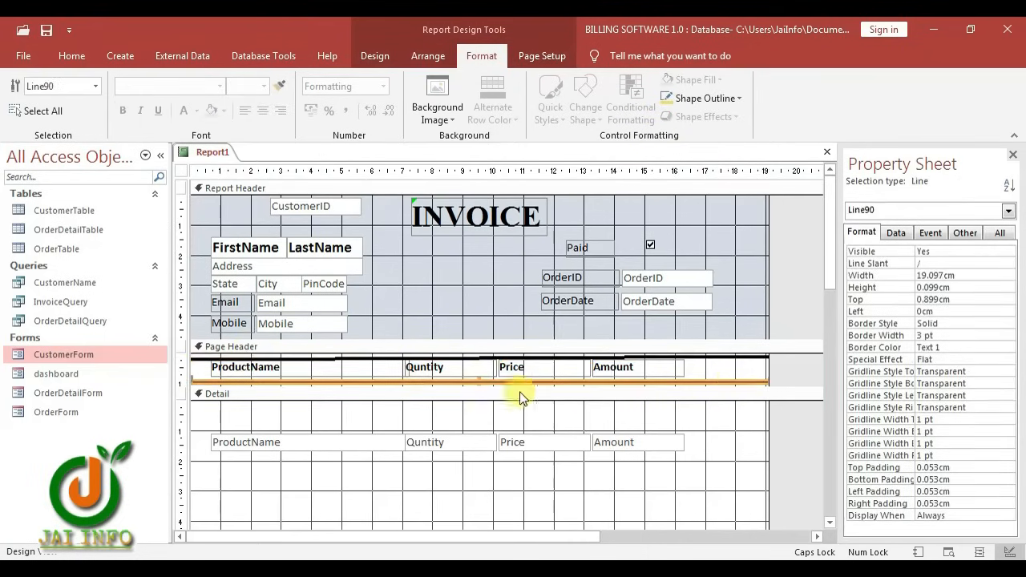
pyautogui.click(481, 310)
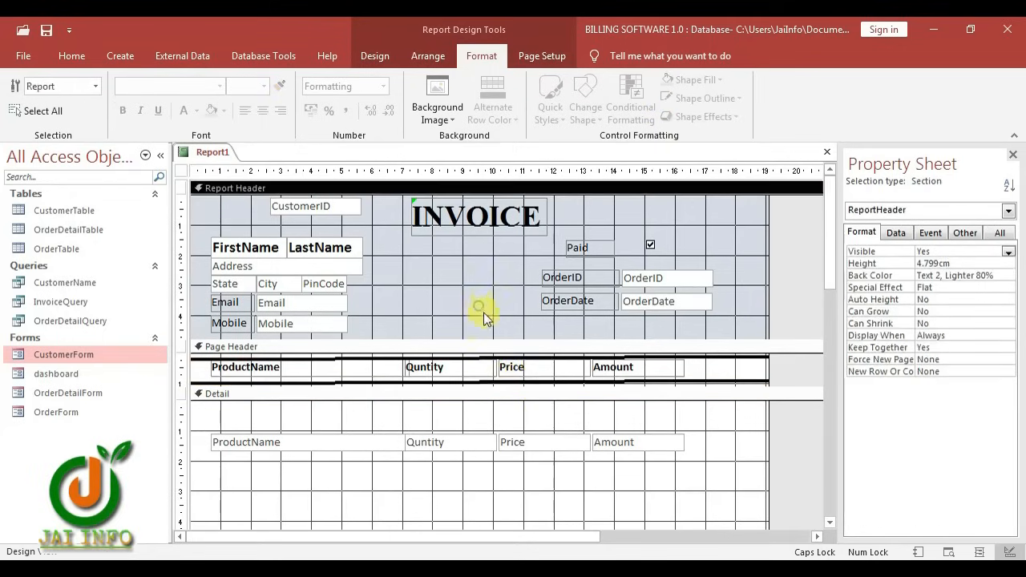
pyautogui.click(473, 363)
pyautogui.click(724, 411)
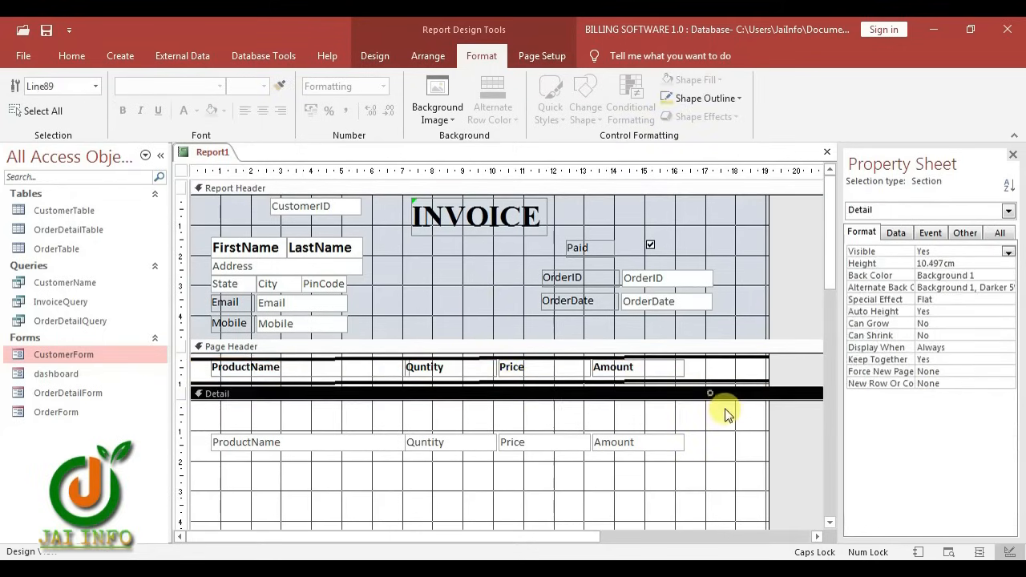
pyautogui.moveTo(740, 332); pyautogui.dragTo(824, 353)
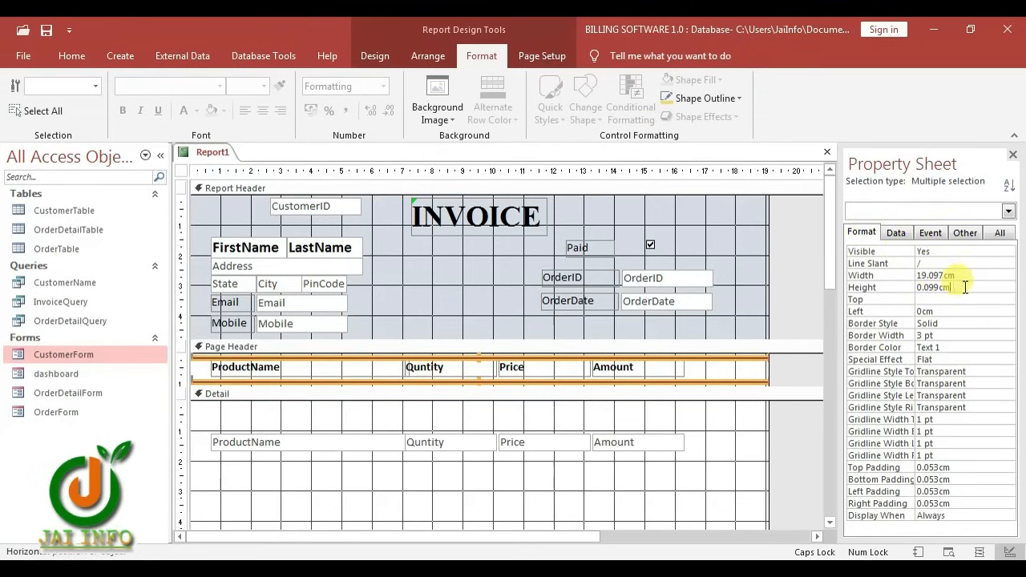
pyautogui.click(849, 289)
pyautogui.press('Return')
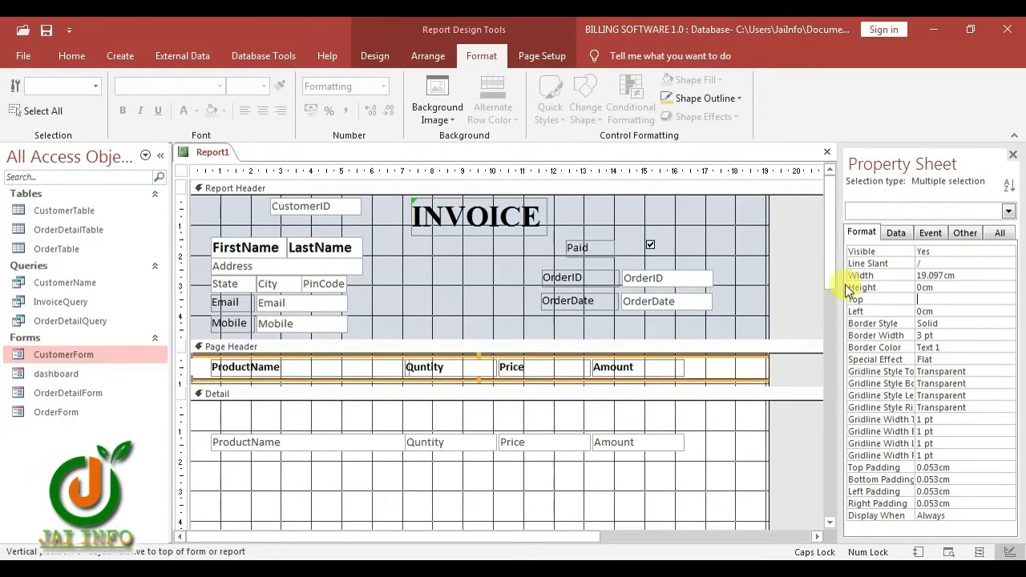
# Move the four Detail field boxes upward
pyautogui.click(690, 422)
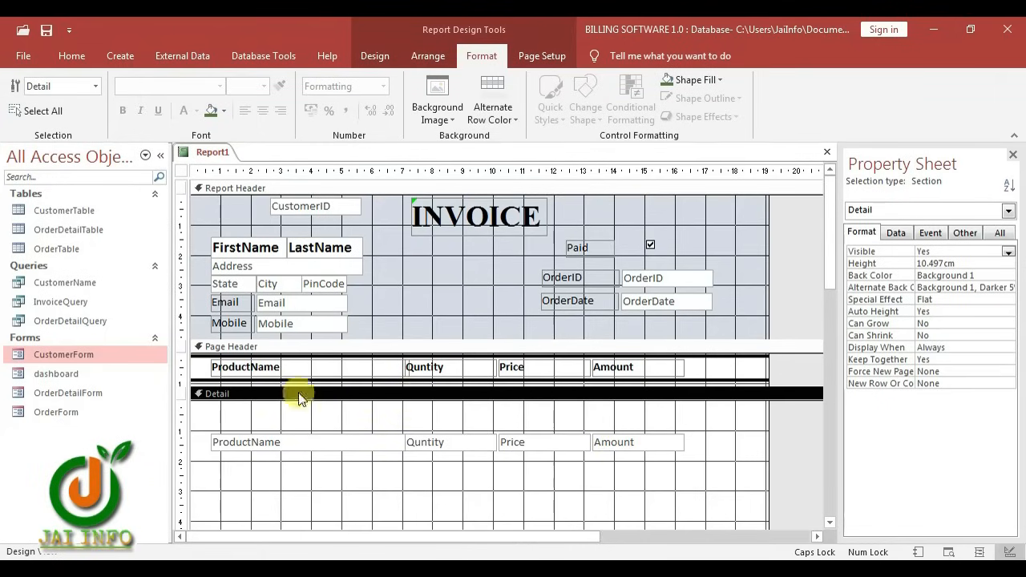
pyautogui.moveTo(221, 463); pyautogui.dragTo(671, 435)
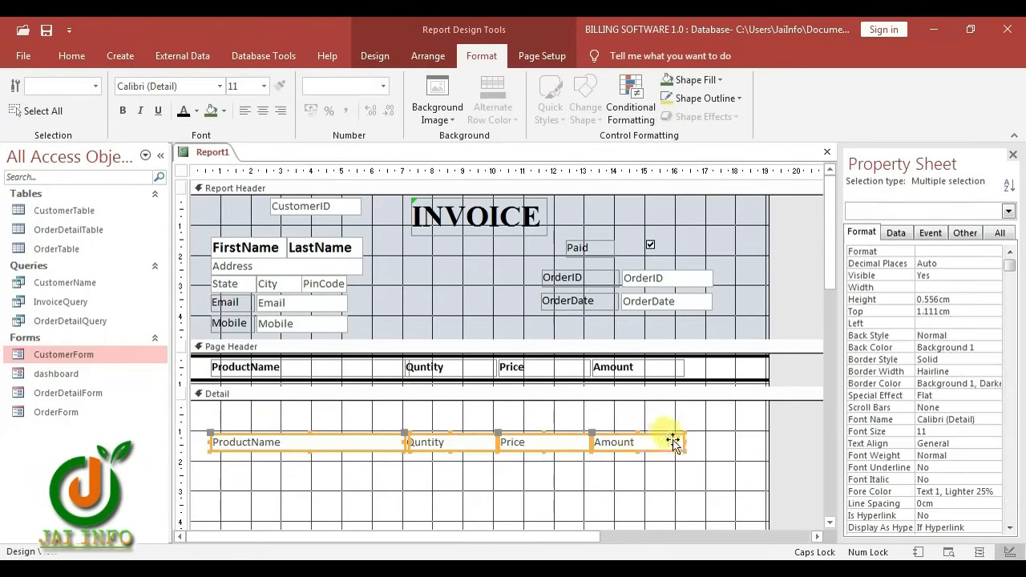
pyautogui.press('Up')
pyautogui.press('Up')
pyautogui.press('Up')
pyautogui.press('Up')
pyautogui.press('Up')
pyautogui.press('Up')
pyautogui.press('Up')
pyautogui.press('Up')
pyautogui.press('Up')
pyautogui.press('Up')
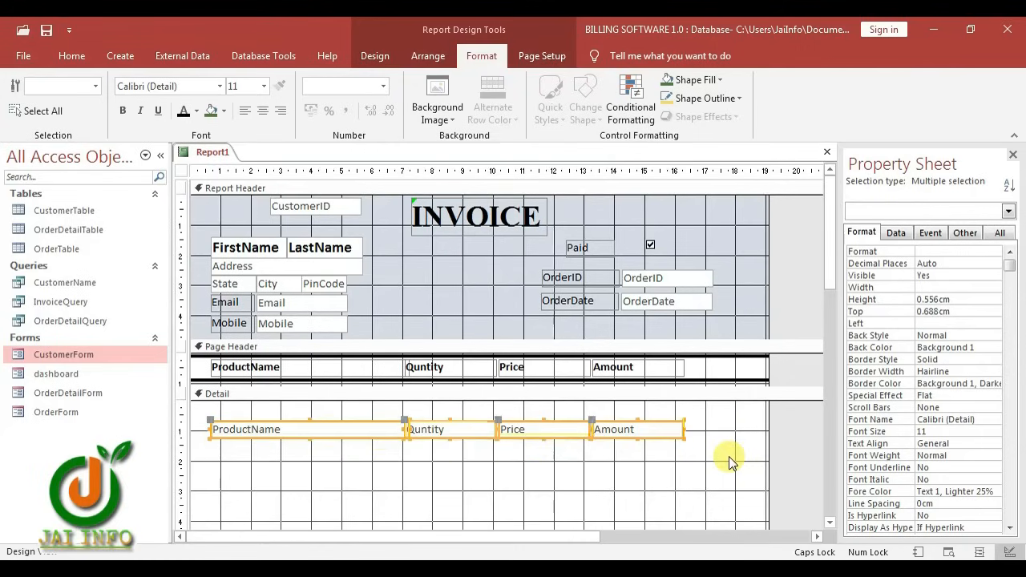
# Raise the Detail boxes to the section top and center the Quntity, Price and Amount headings and fields
pyautogui.press('Up')
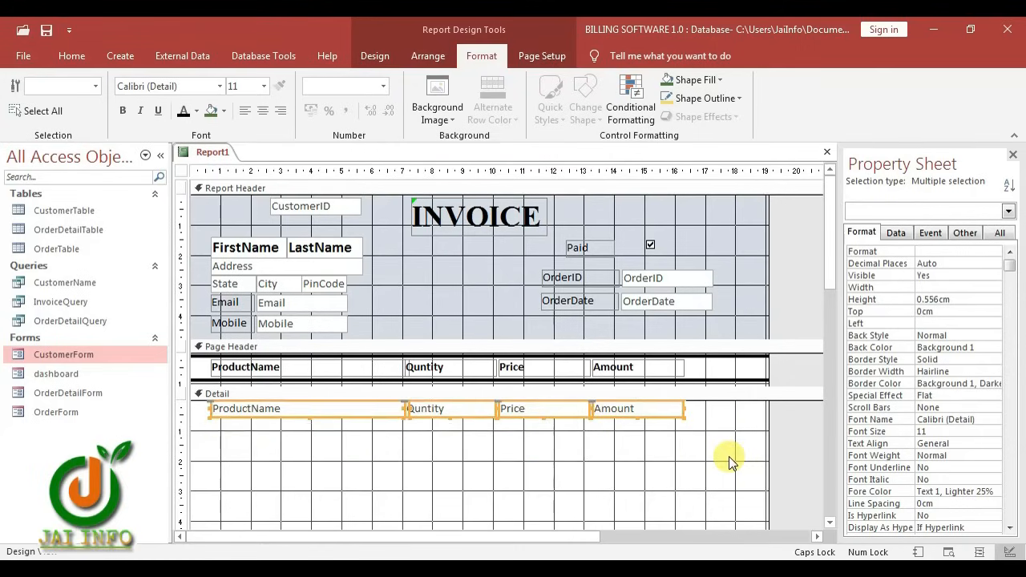
pyautogui.click(633, 449)
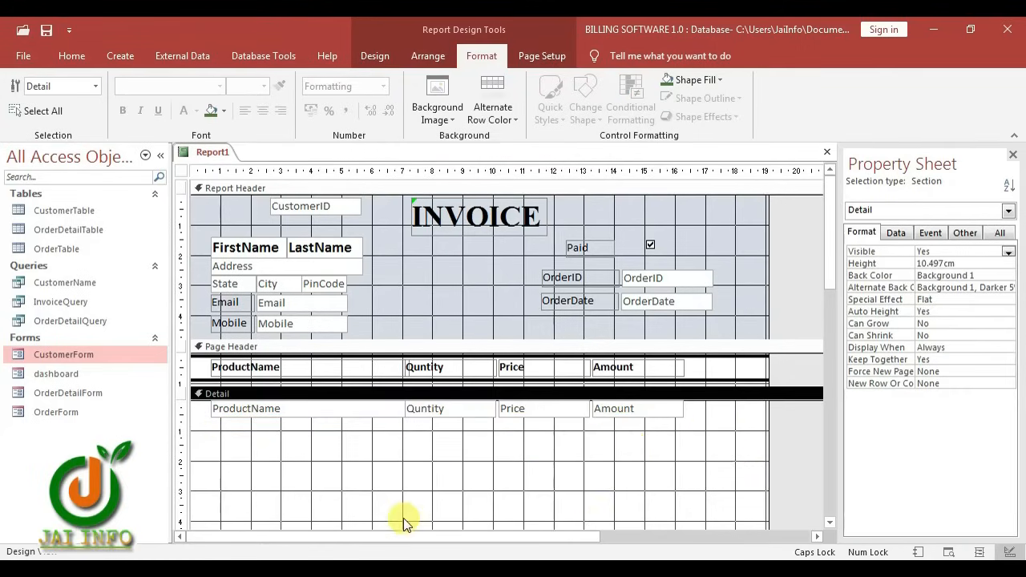
pyautogui.moveTo(433, 441); pyautogui.dragTo(646, 361)
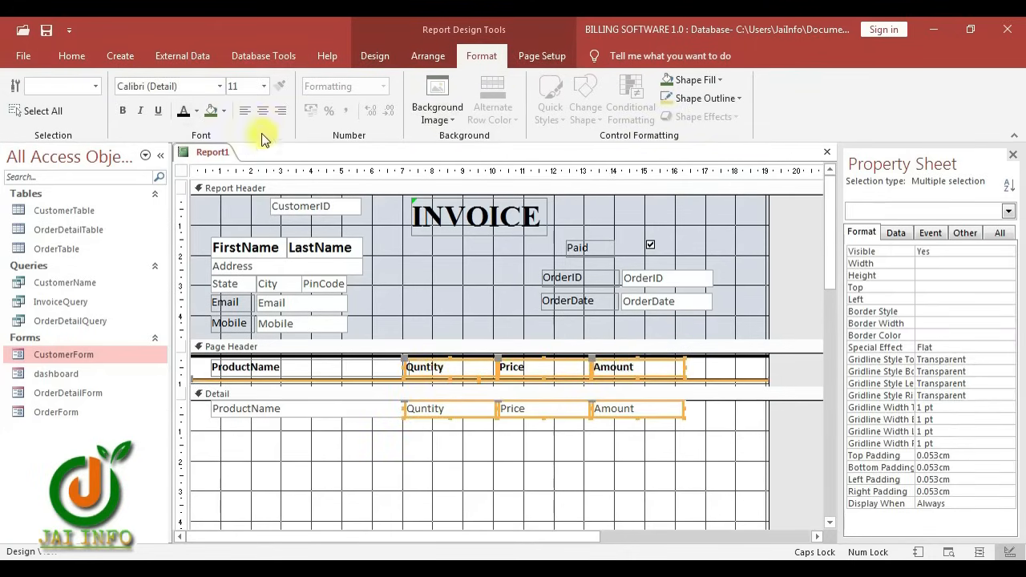
pyautogui.click(261, 112)
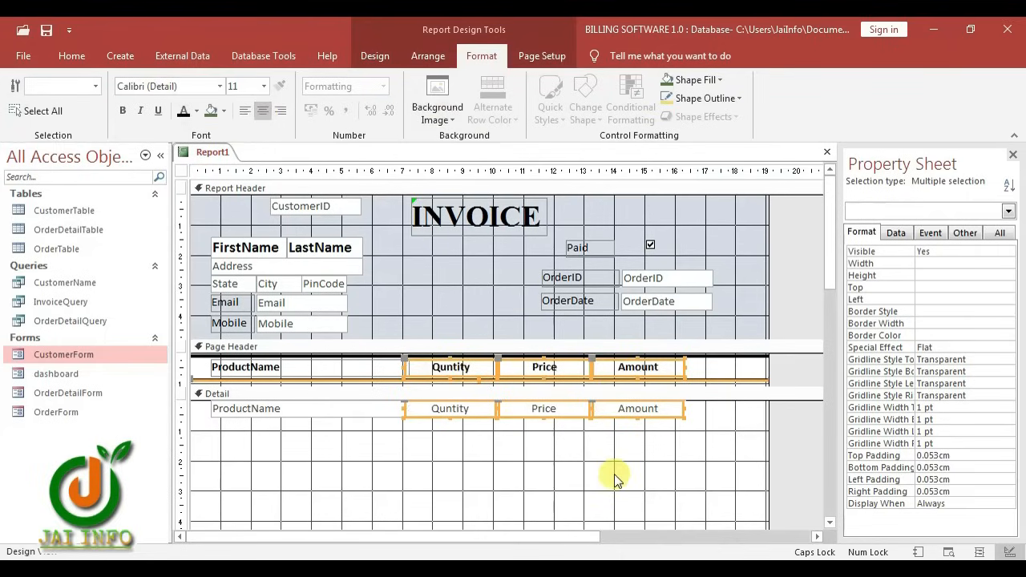
# Shrink the Detail section to 0.6 cm by dragging the Page Footer bar up
pyautogui.click(515, 463)
pyautogui.scroll(-6, 522, 455)
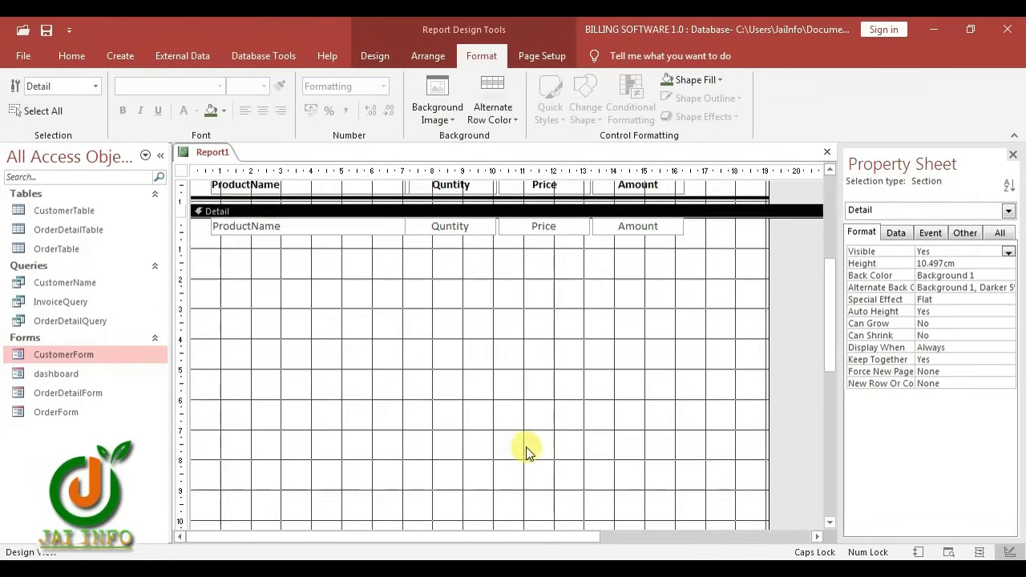
pyautogui.moveTo(431, 415); pyautogui.dragTo(442, 295)
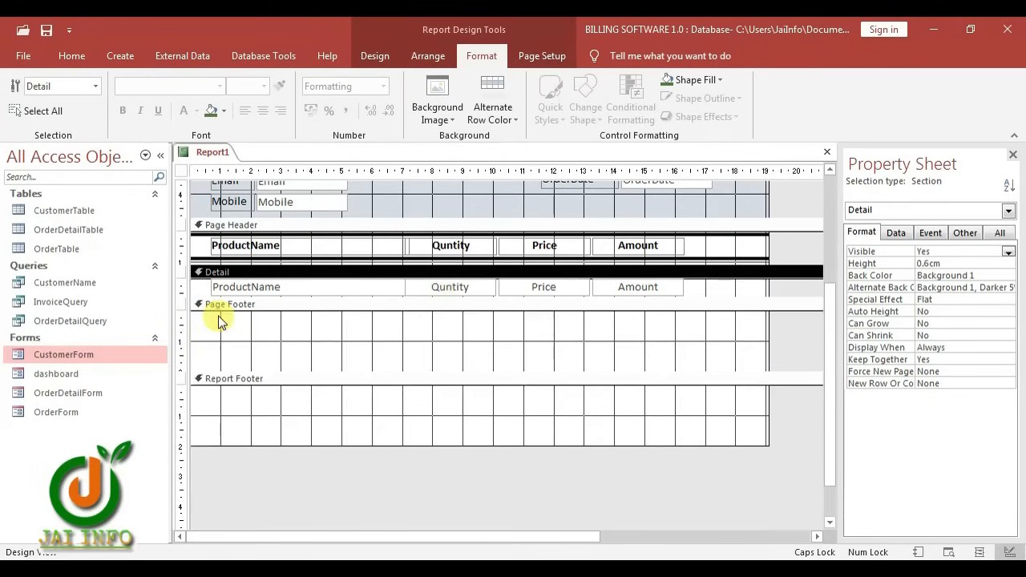
pyautogui.click(372, 56)
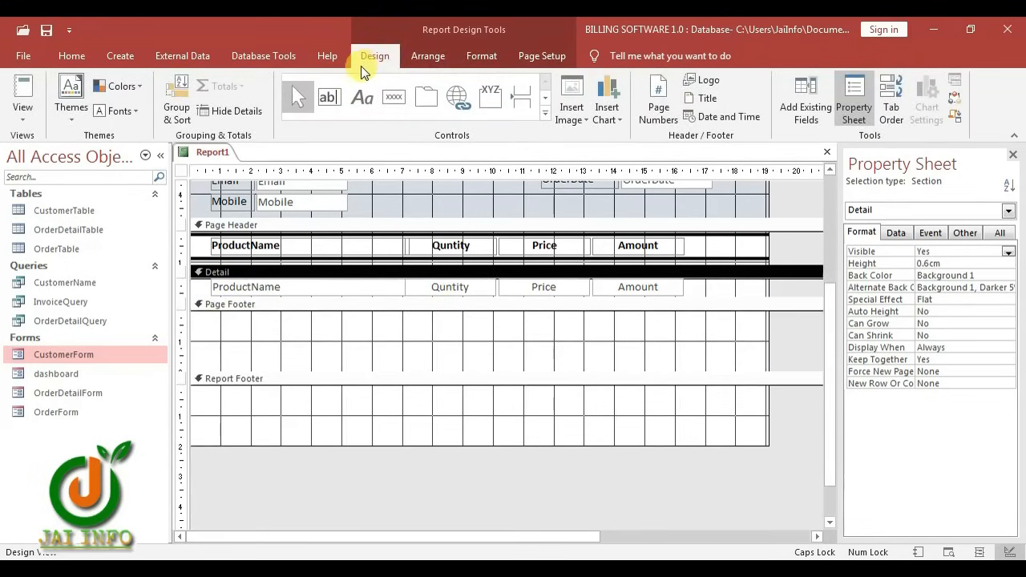
# Add an unbound text box to the Page Footer and shift it right
pyautogui.click(327, 103)
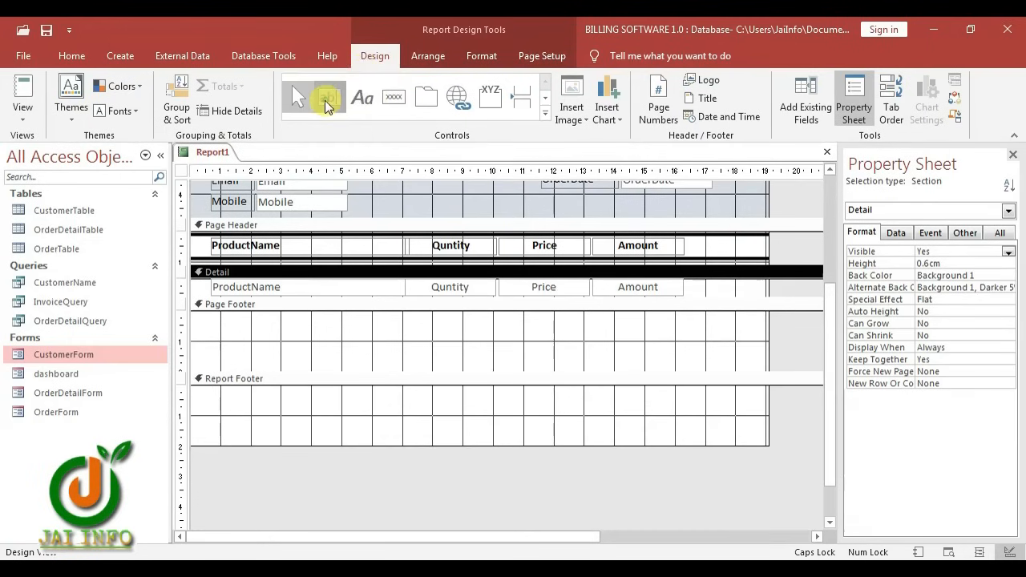
pyautogui.click(205, 355)
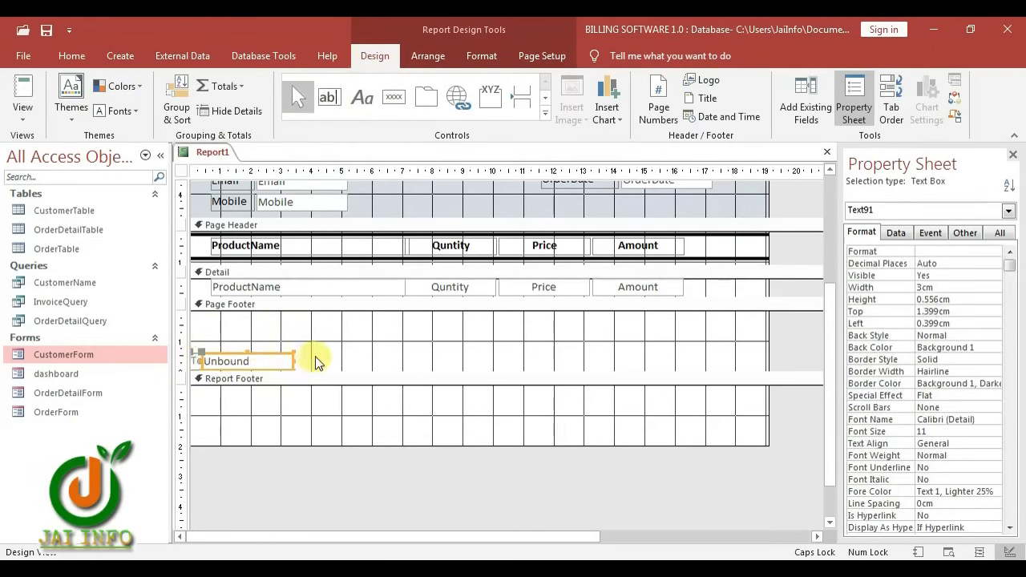
pyautogui.click(272, 304)
pyautogui.click(201, 360)
pyautogui.moveTo(201, 360); pyautogui.dragTo(239, 324)
# Caption its label 'Thank You. Visit Again' and position the text box beneath it
pyautogui.click(270, 347)
pyautogui.click(277, 354)
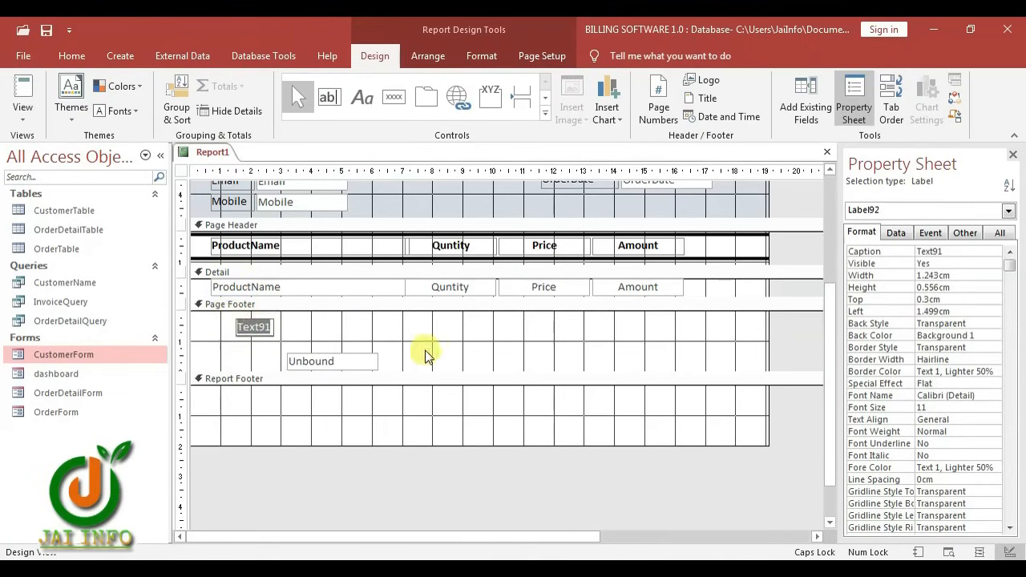
pyautogui.write('t')
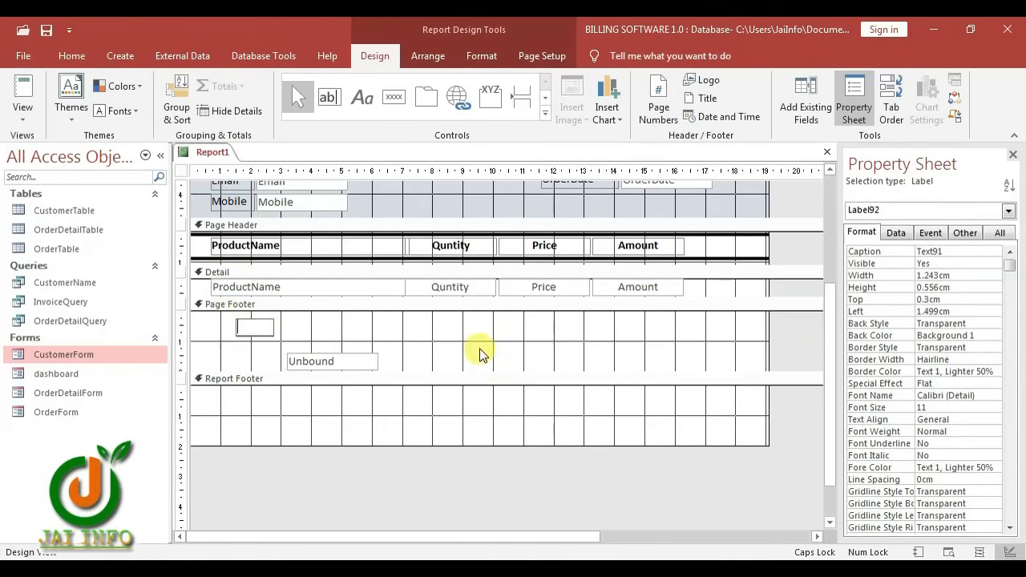
pyautogui.press('capslock')
pyautogui.write('Thank You. V')
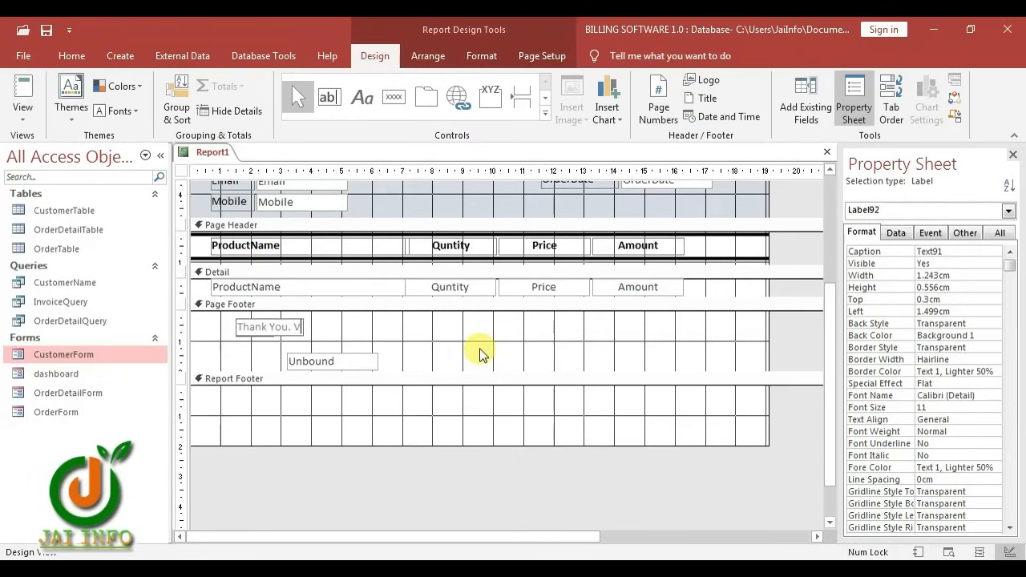
pyautogui.write('isit Agai')
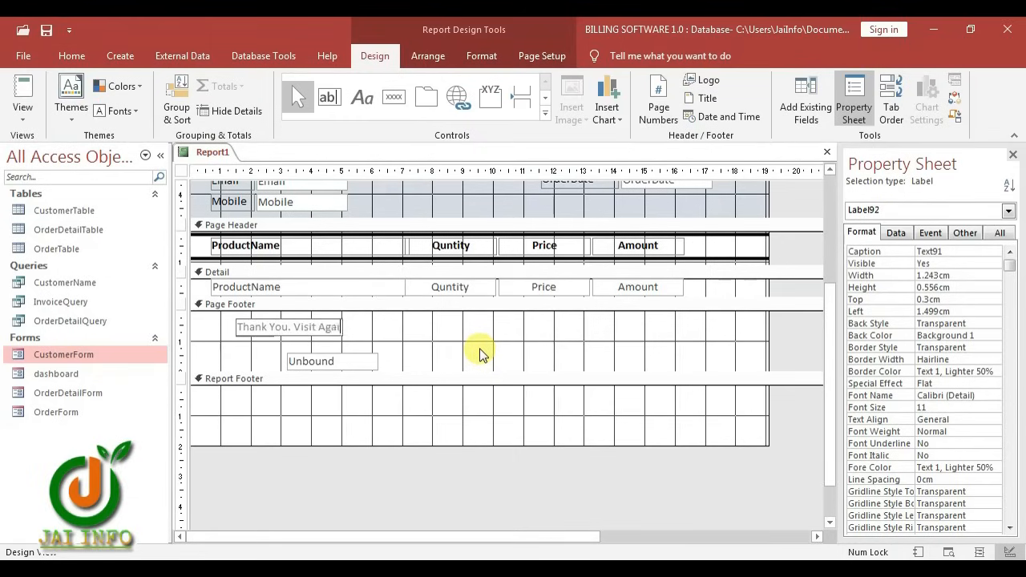
pyautogui.write('n')
pyautogui.moveTo(289, 354); pyautogui.dragTo(252, 341)
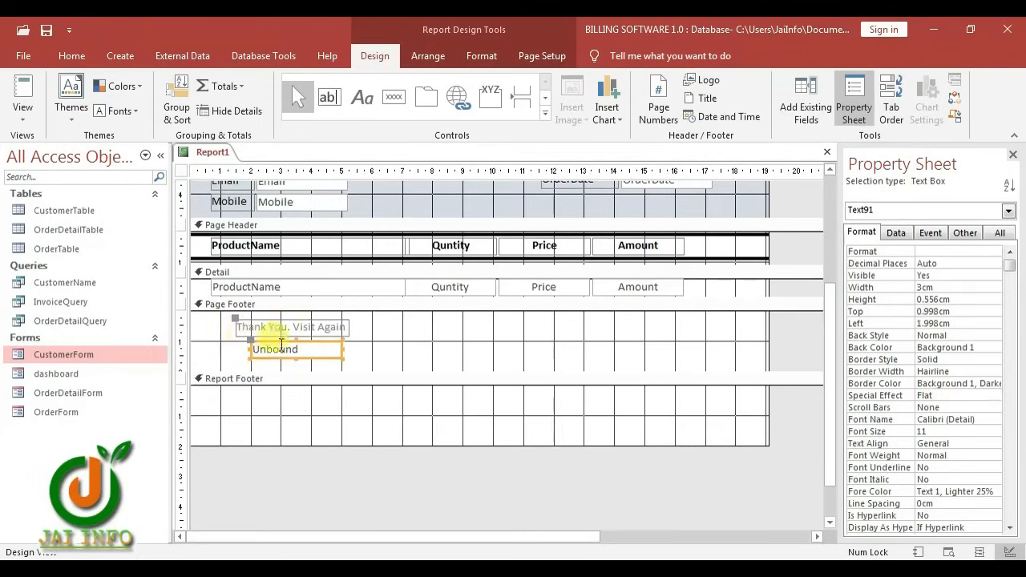
pyautogui.click(434, 348)
pyautogui.click(324, 353)
pyautogui.click(897, 233)
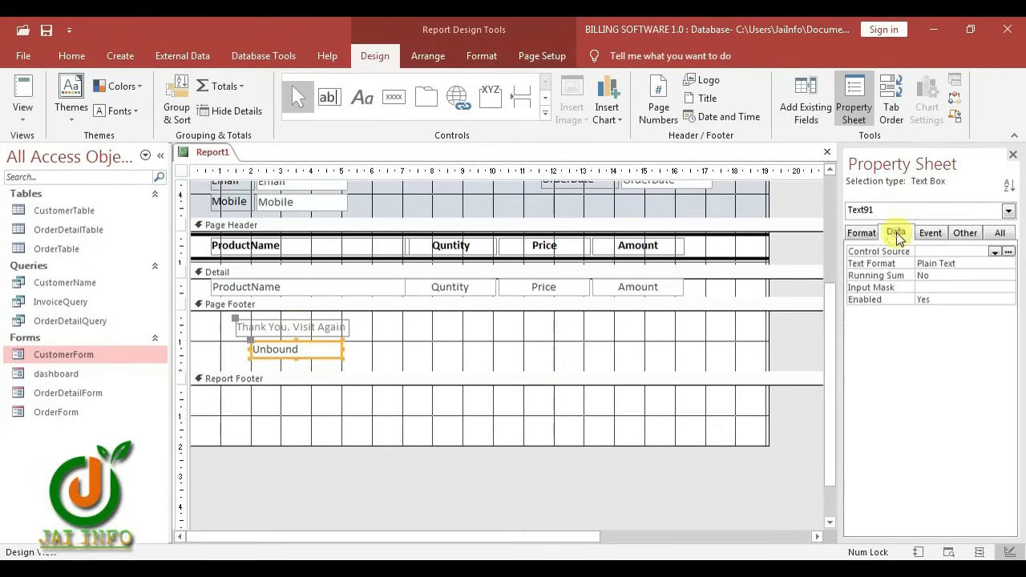
# Set the footer text box's Control Source to ="page" & [page] & " Of " & [pages] via Zoom
pyautogui.rightClick(968, 254)
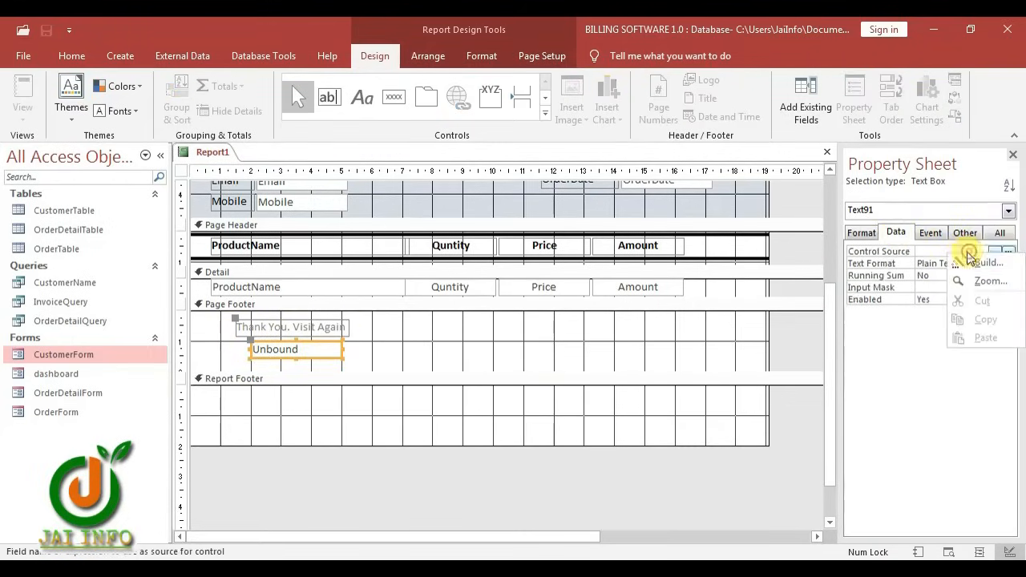
pyautogui.click(988, 281)
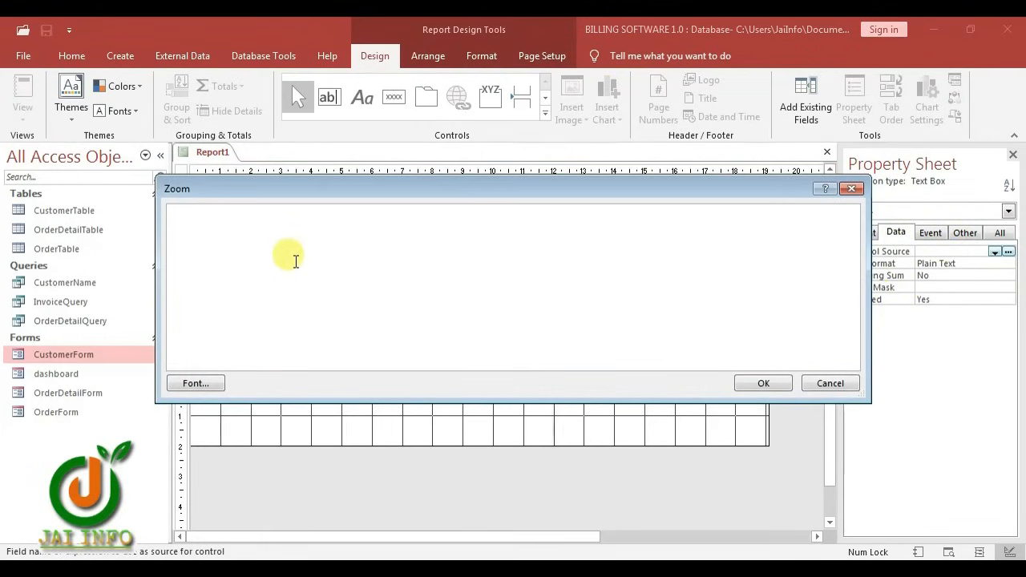
pyautogui.write('=')
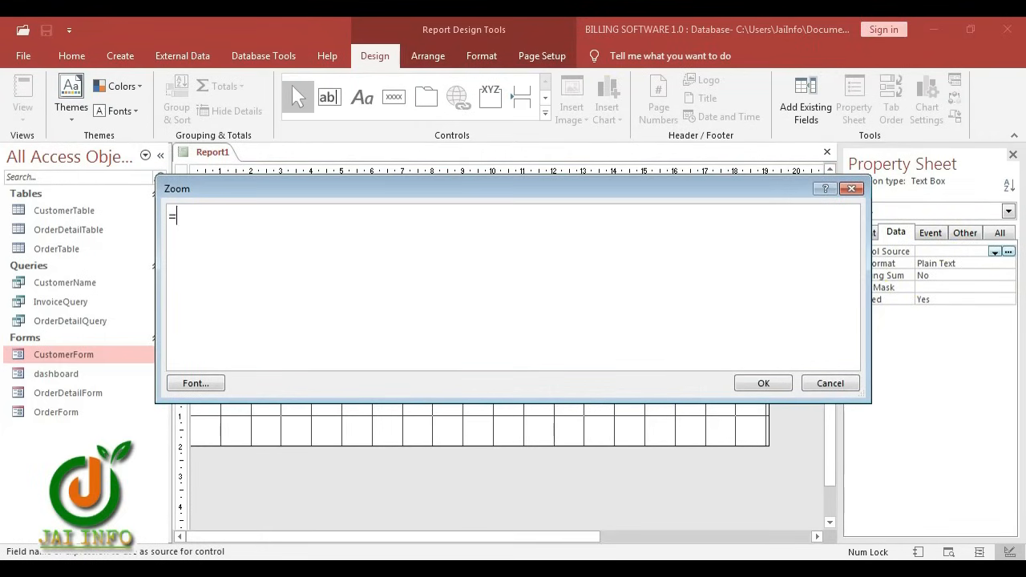
pyautogui.write('"pag"')
pyautogui.press('Left')
pyautogui.write('page')
pyautogui.press('Right')
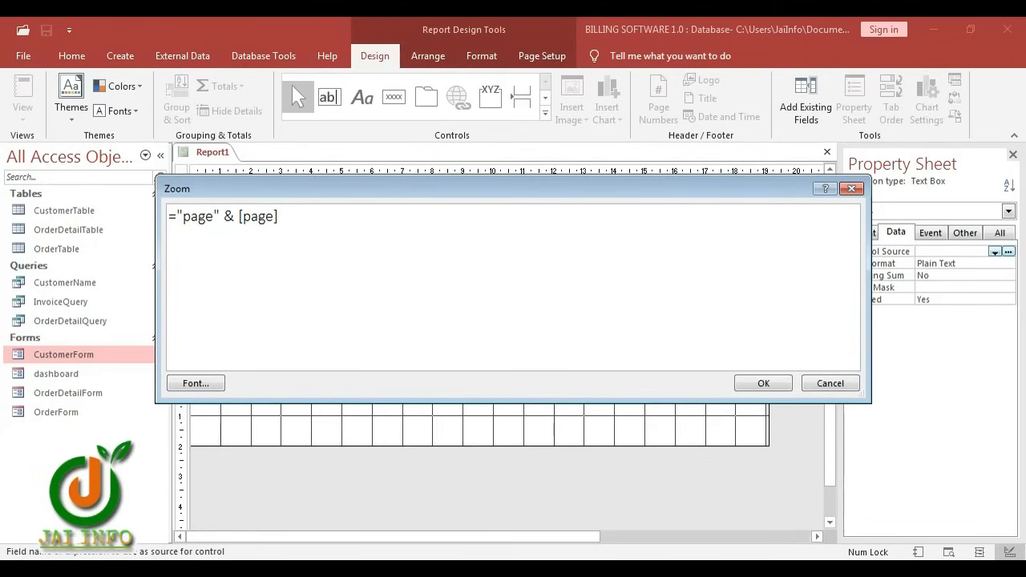
pyautogui.write('& [page] & ""')
pyautogui.press('Left')
pyautogui.write('Of')
pyautogui.press('Left')
pyautogui.press('Right')
pyautogui.press('Right')
pyautogui.press('Right')
pyautogui.write('& []')
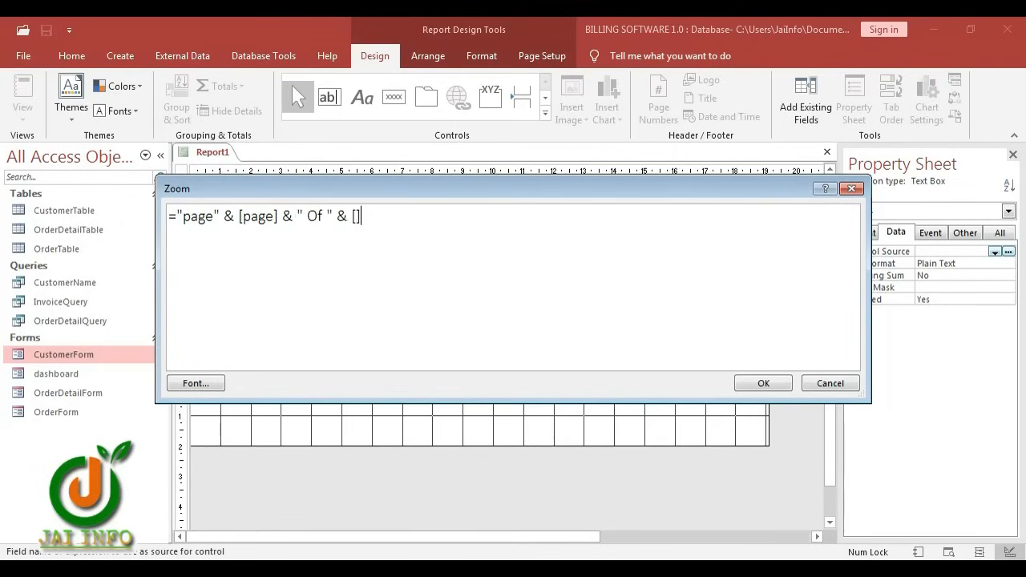
pyautogui.press('Left')
pyautogui.write('pages')
pyautogui.click(776, 388)
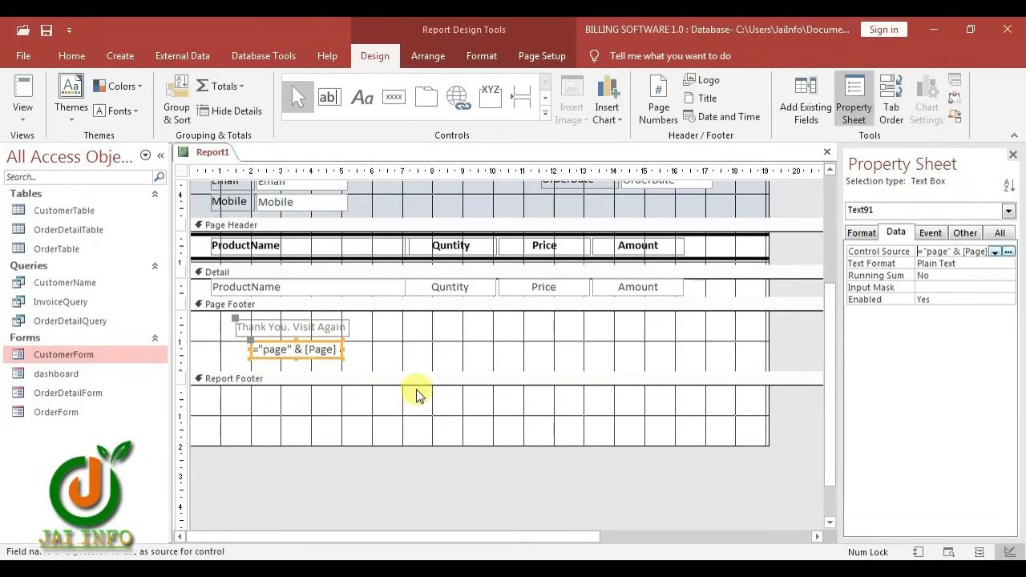
pyautogui.click(321, 327)
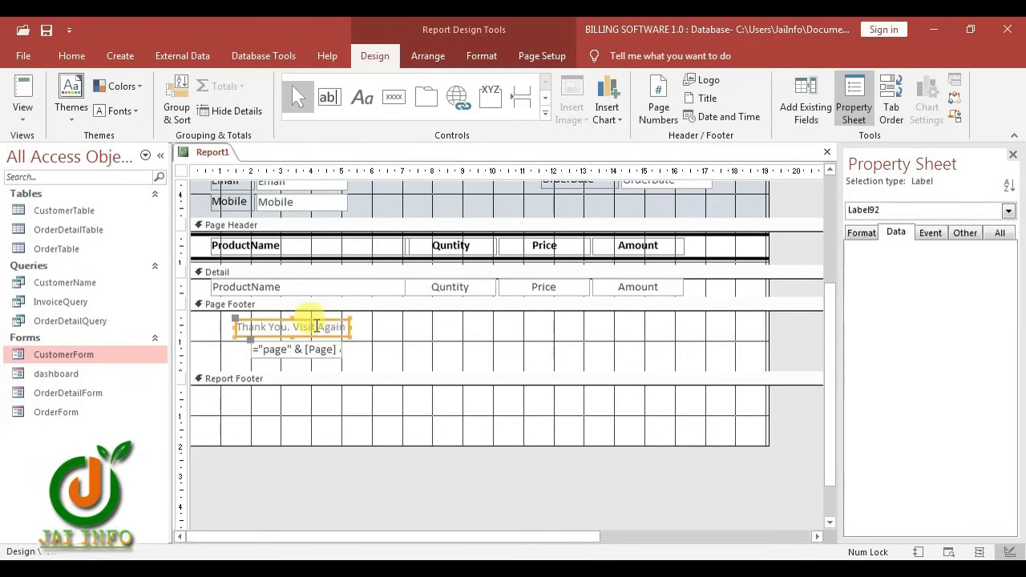
# Duplicate the thank-you label at the footer's right and retype it as 'Authorized Signatory'
pyautogui.hotkey('ctrl', 'c')
pyautogui.hotkey('ctrl', 'v')
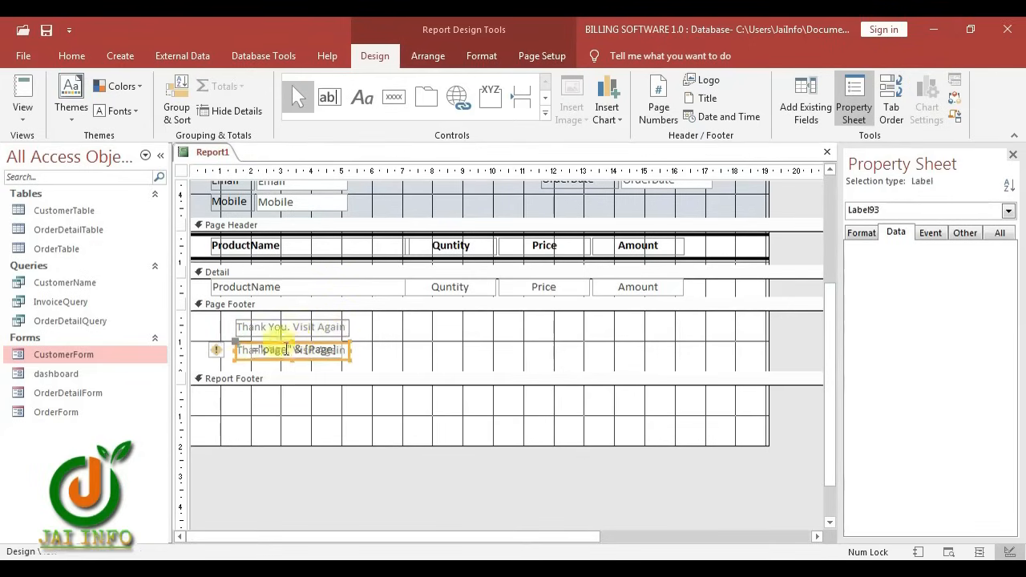
pyautogui.moveTo(231, 346); pyautogui.dragTo(815, 353)
pyautogui.click(637, 351)
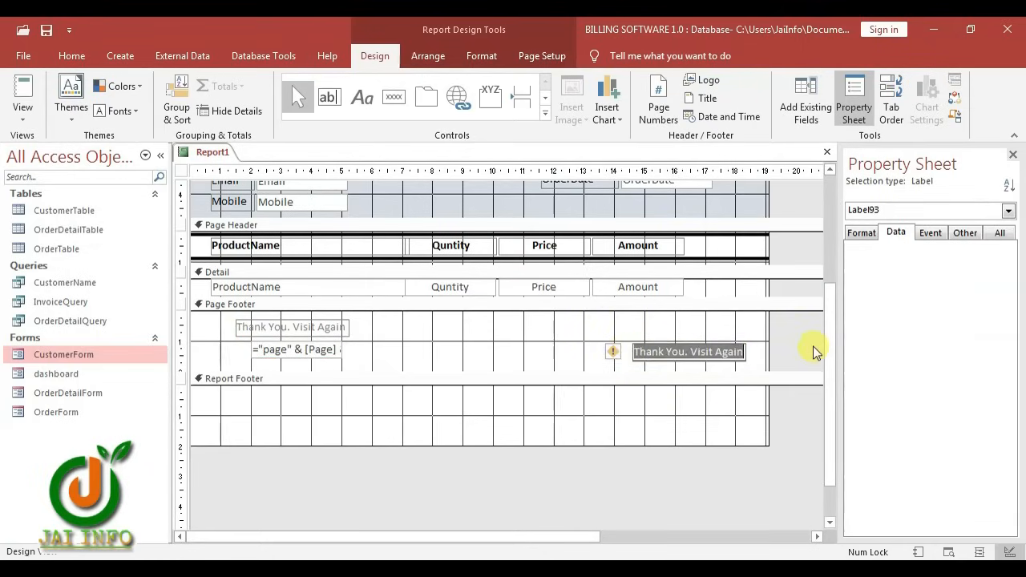
pyautogui.press('BackSpace')
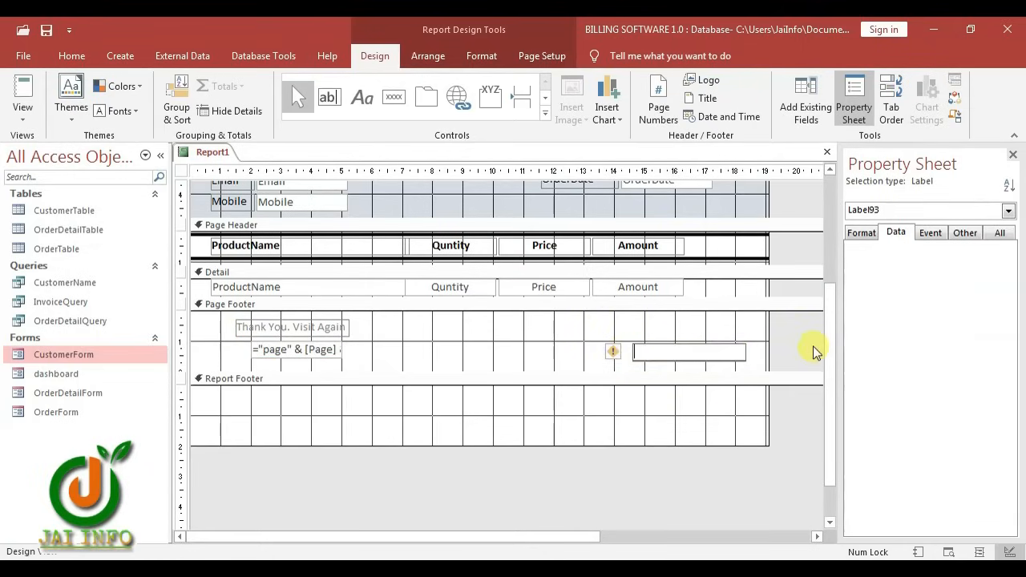
pyautogui.write('Autho')
pyautogui.write('rized Signatory')
pyautogui.click(638, 246)
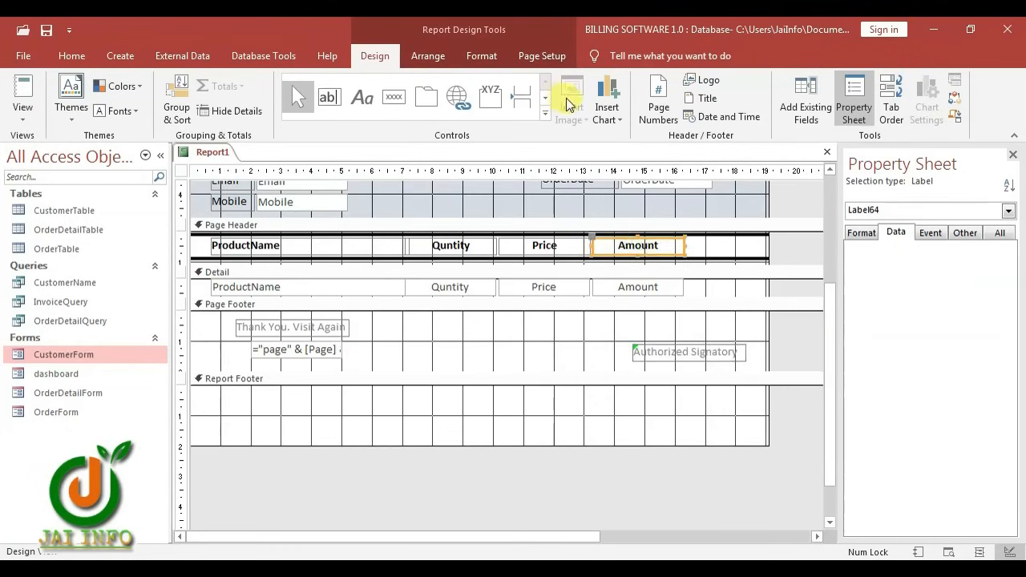
# Bold both footer labels by copying the Amount heading's format with Format Painter
pyautogui.click(478, 57)
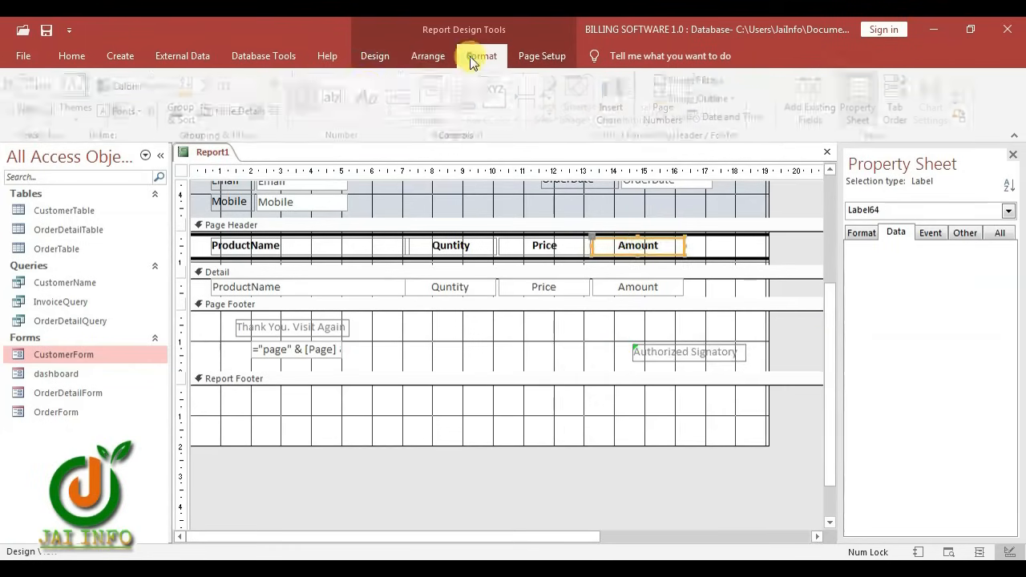
pyautogui.click(330, 324)
pyautogui.click(699, 347)
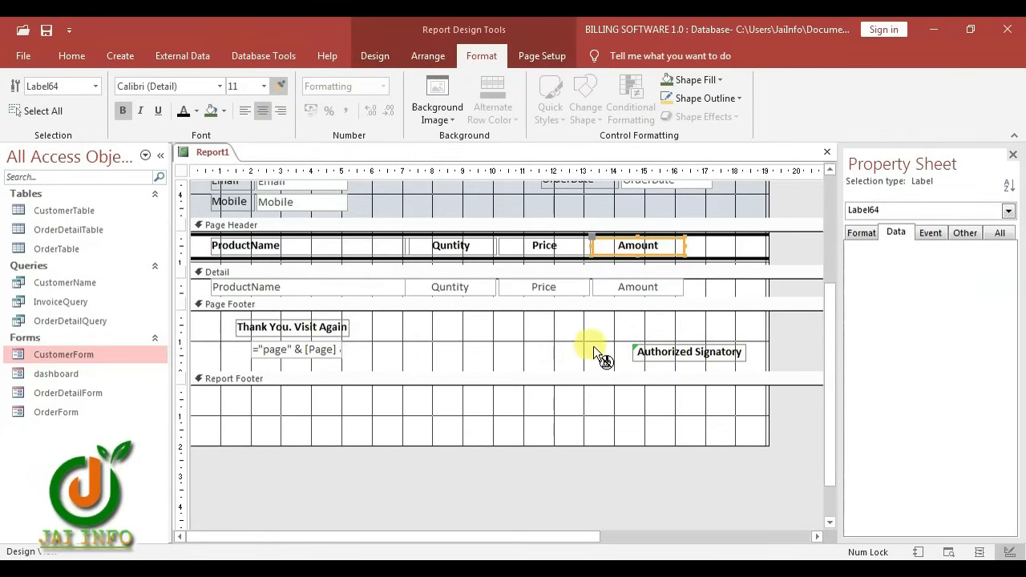
# Save the report as InvoiceReport and check it under Reports in the navigation pane
pyautogui.hotkey('ctrl', 's')
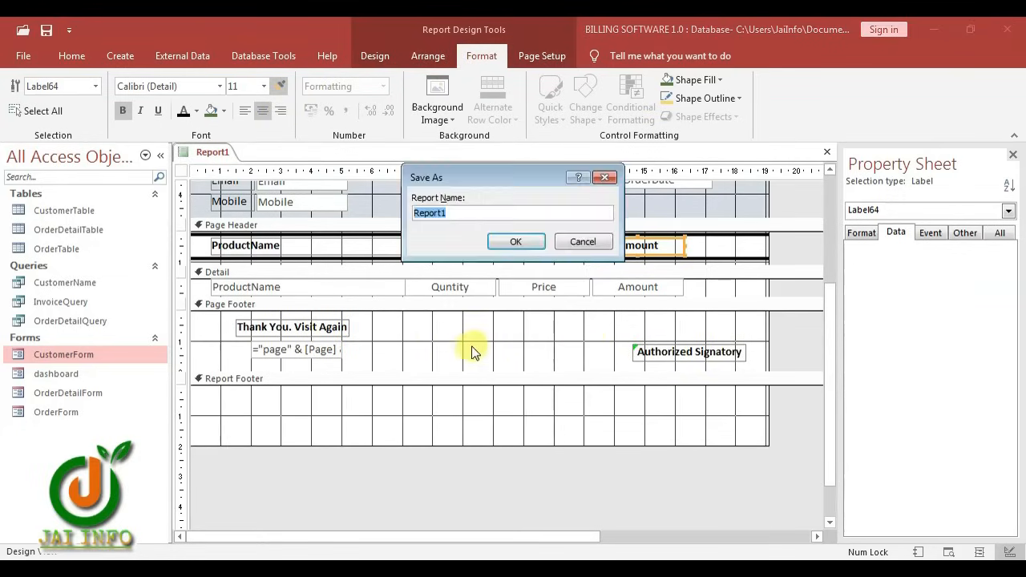
pyautogui.write('In')
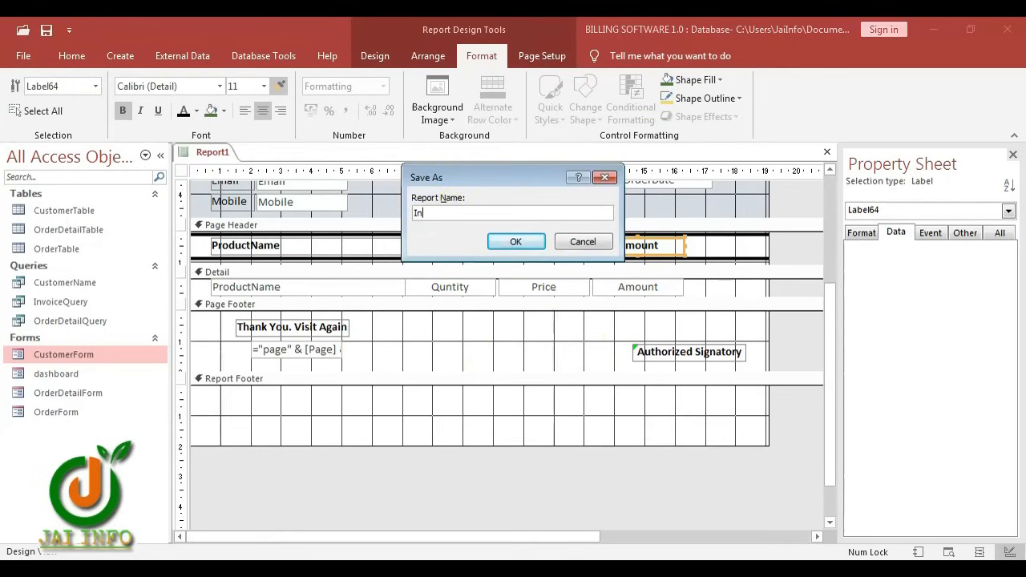
pyautogui.write('voiceReport')
pyautogui.click(516, 245)
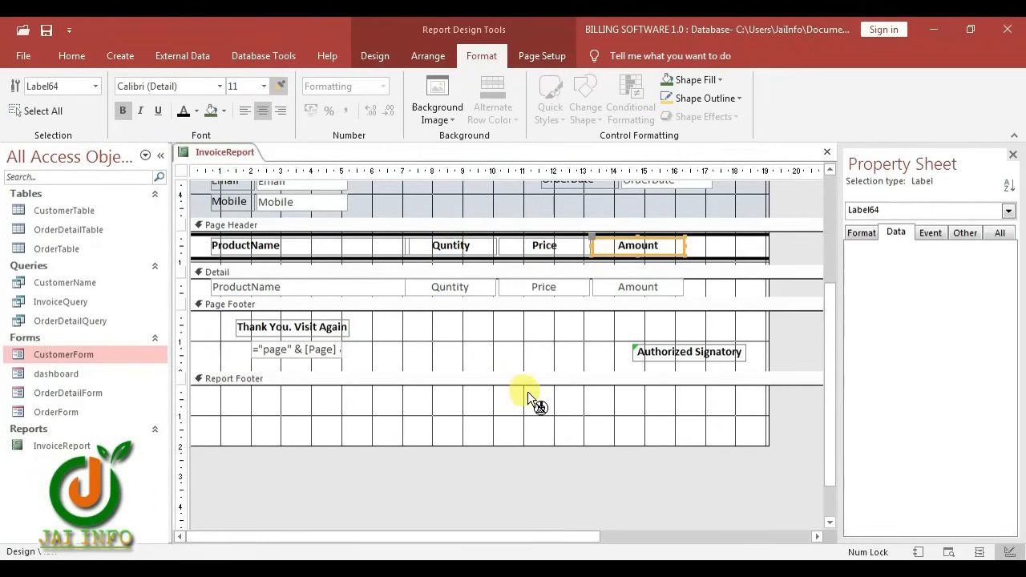
pyautogui.scroll(3, 559, 404)
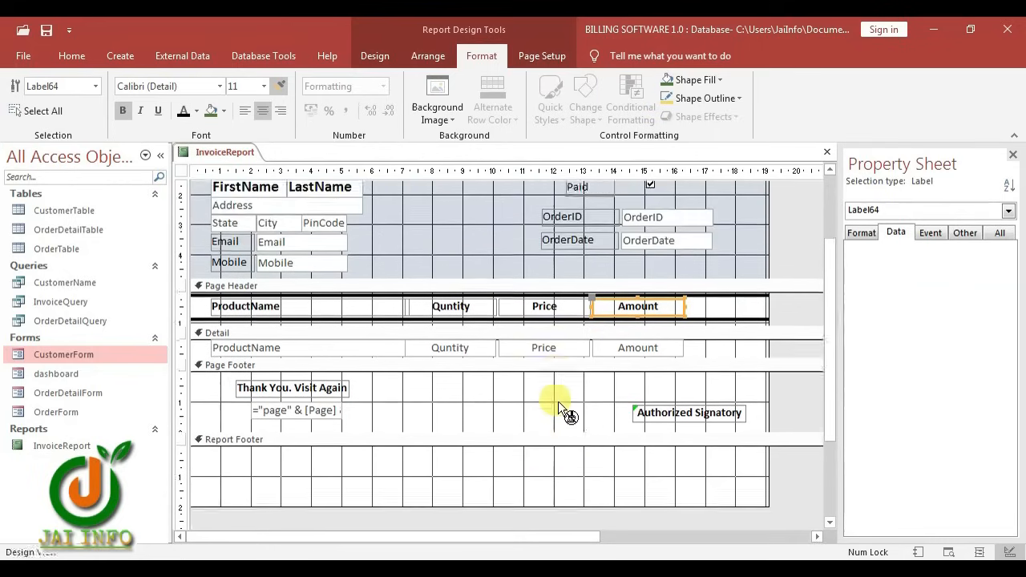
pyautogui.scroll(-3, 559, 404)
pyautogui.scroll(-2, 558, 401)
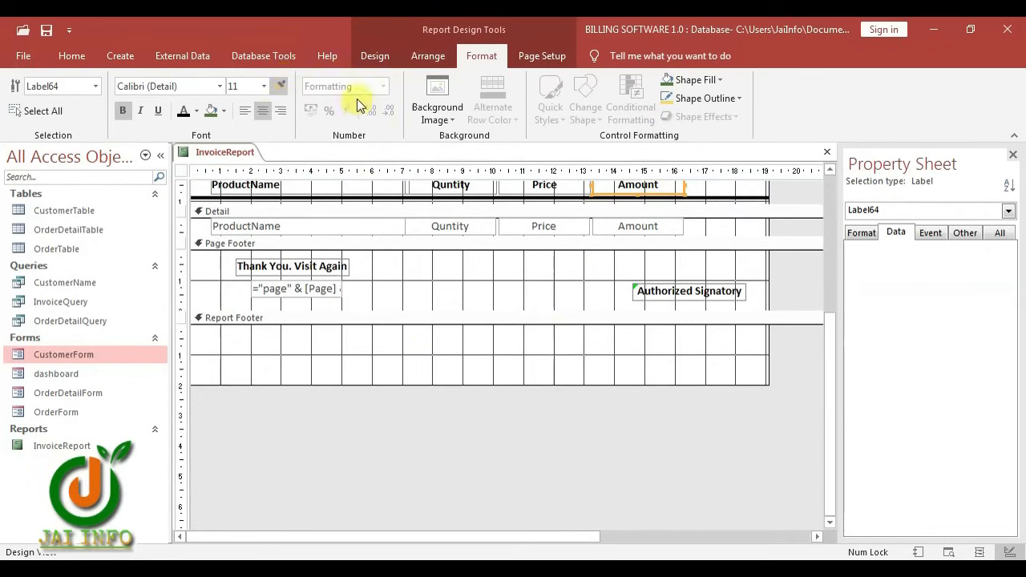
# Add a text box in the Report Footer with its label renamed 'Grand Total'
pyautogui.click(374, 55)
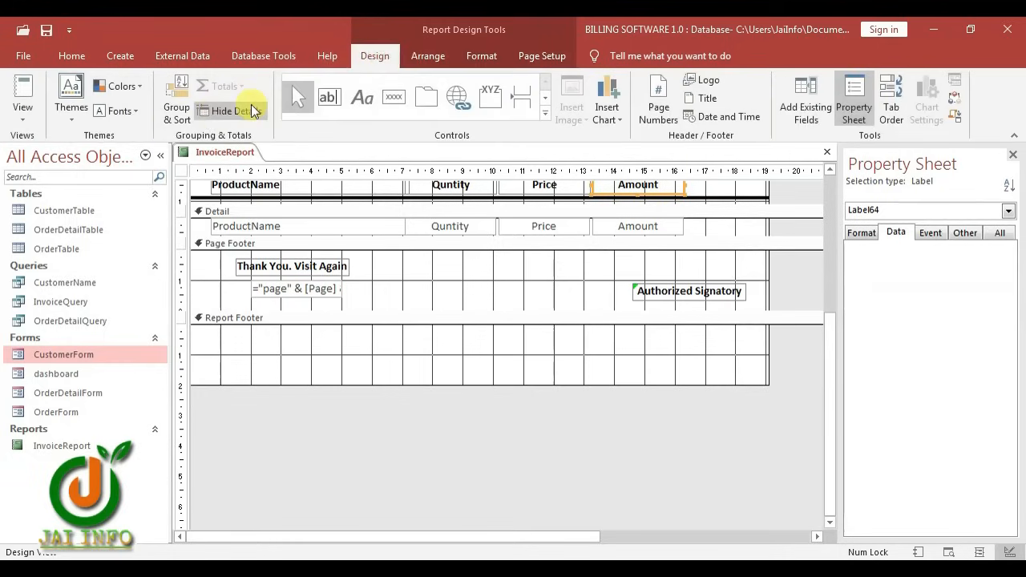
pyautogui.click(340, 104)
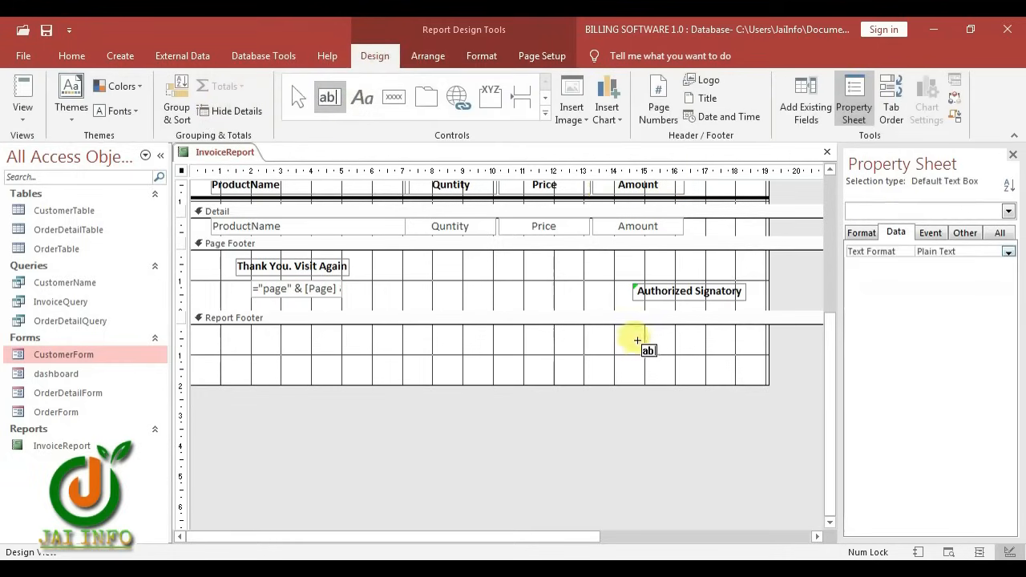
pyautogui.click(634, 336)
pyautogui.click(612, 370)
pyautogui.click(566, 346)
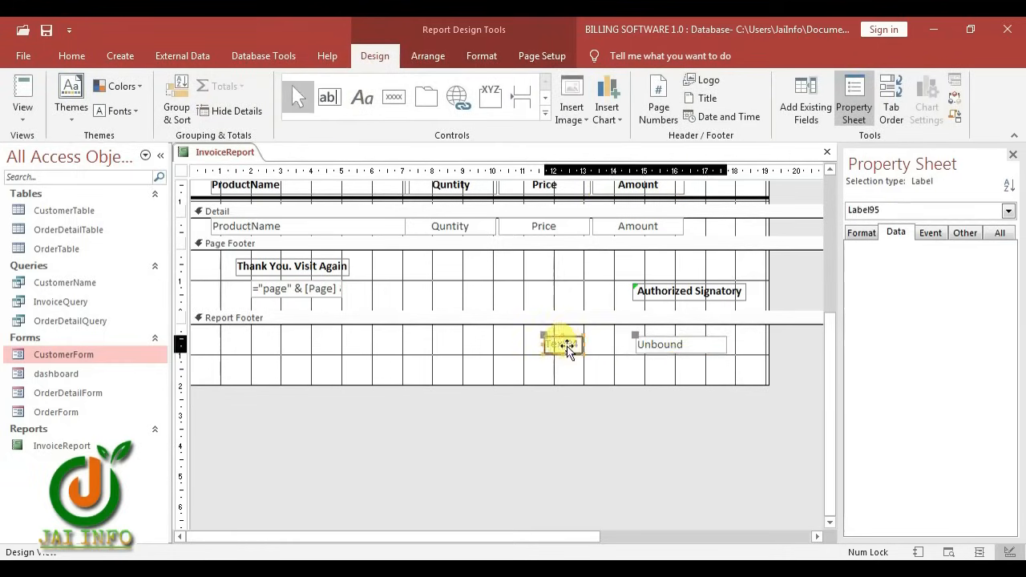
pyautogui.moveTo(580, 343); pyautogui.dragTo(465, 343)
pyautogui.write('G')
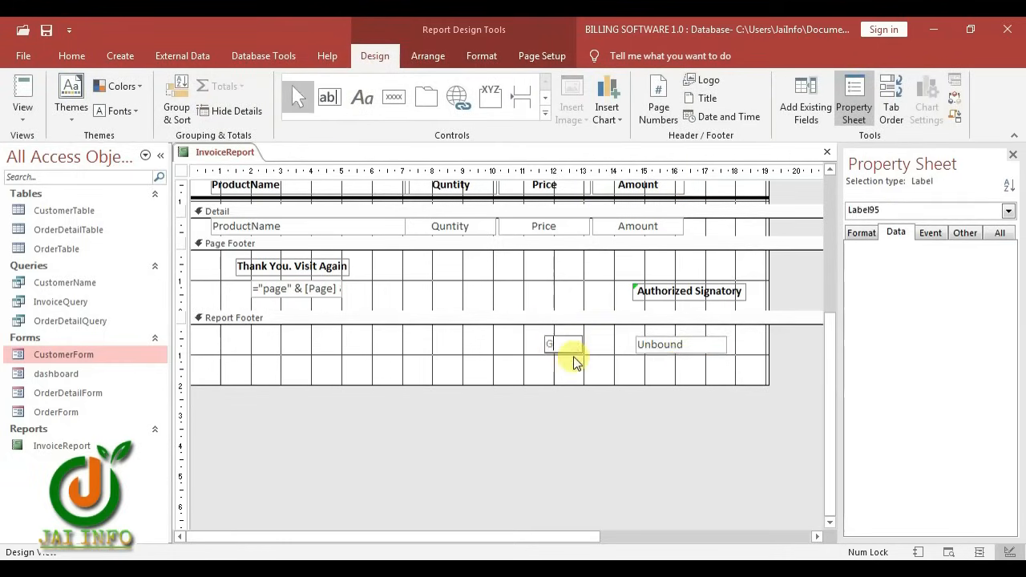
pyautogui.write('rand Total')
pyautogui.click(681, 367)
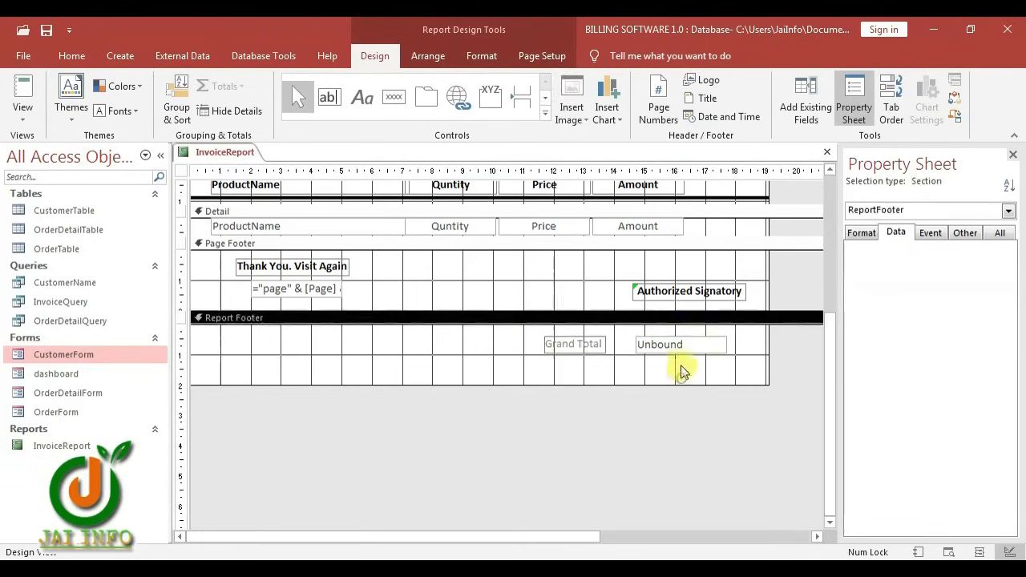
# Set the total box's Control Source to =Sum([Amount]) and select both Grand Total controls
pyautogui.click(666, 344)
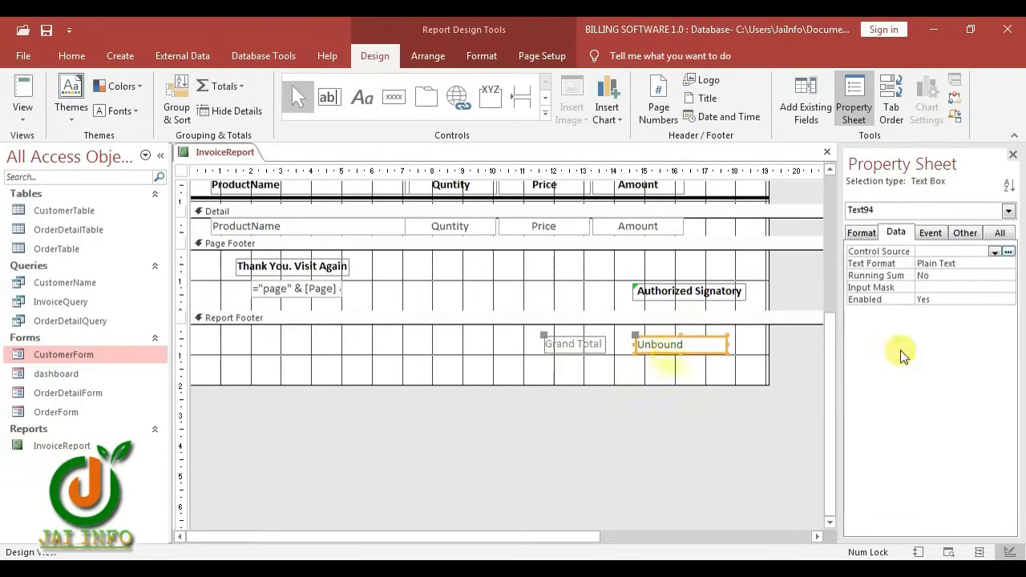
pyautogui.click(950, 251)
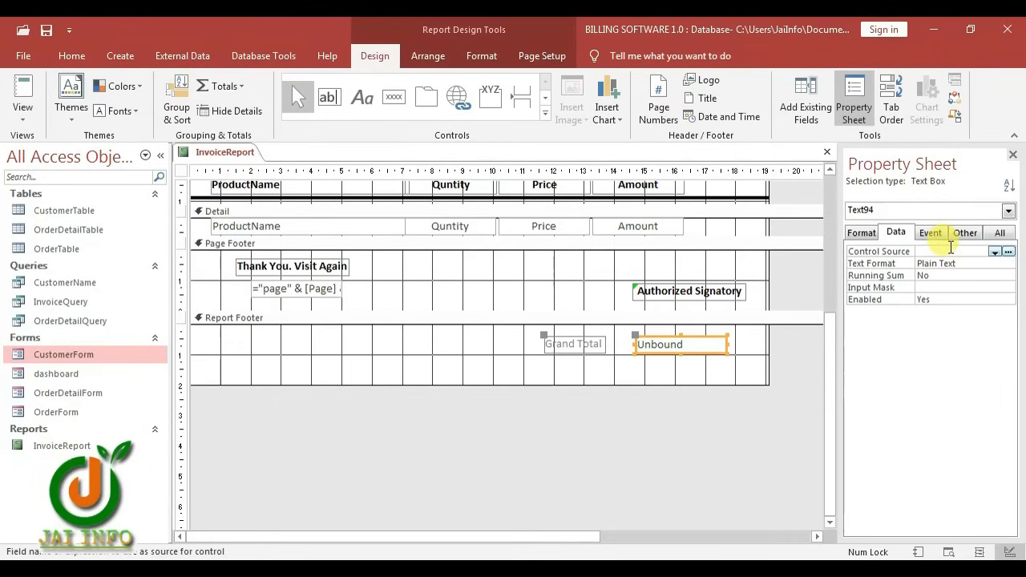
pyautogui.write('=Sum')
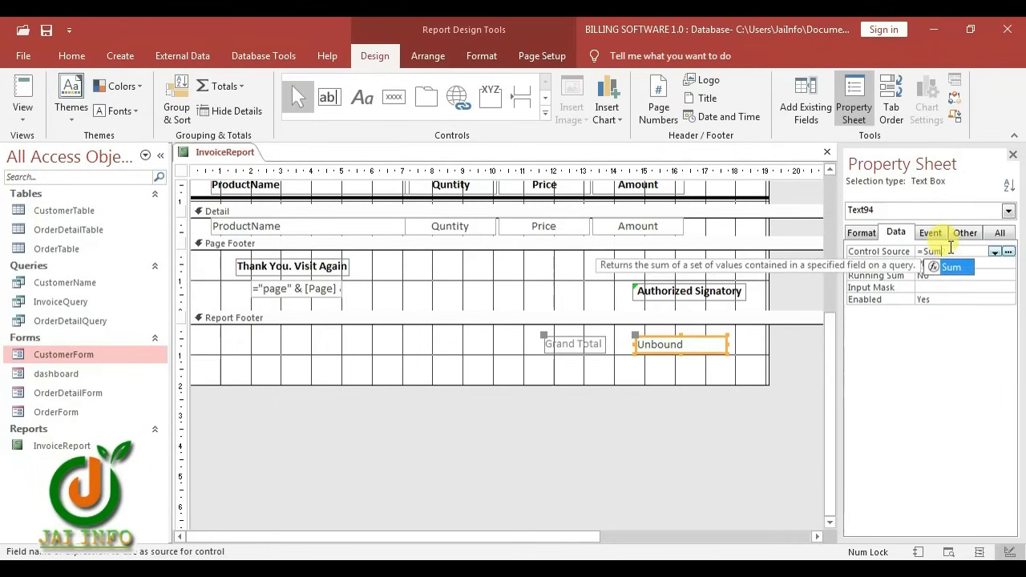
pyautogui.write('(')
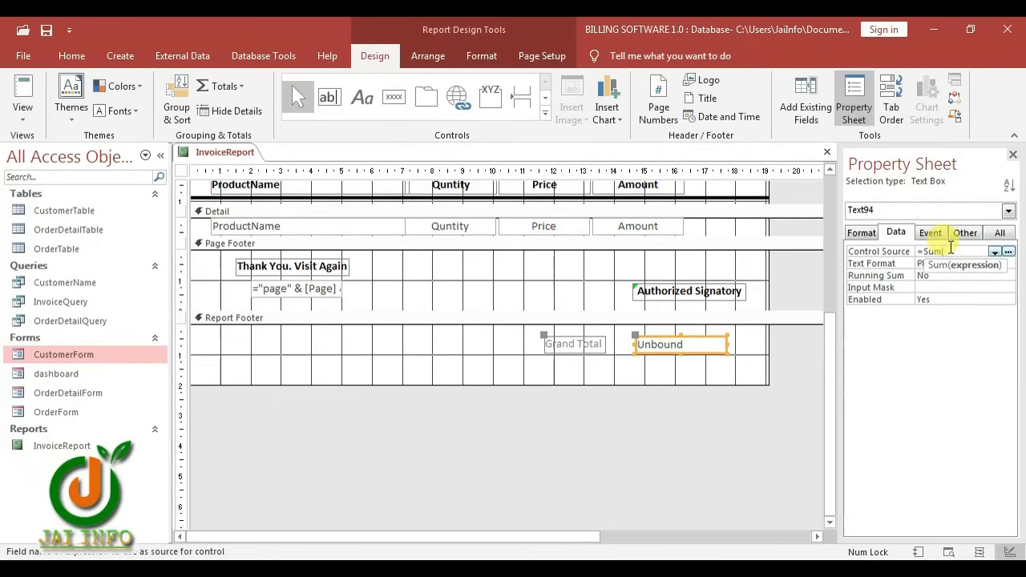
pyautogui.write('Amount')
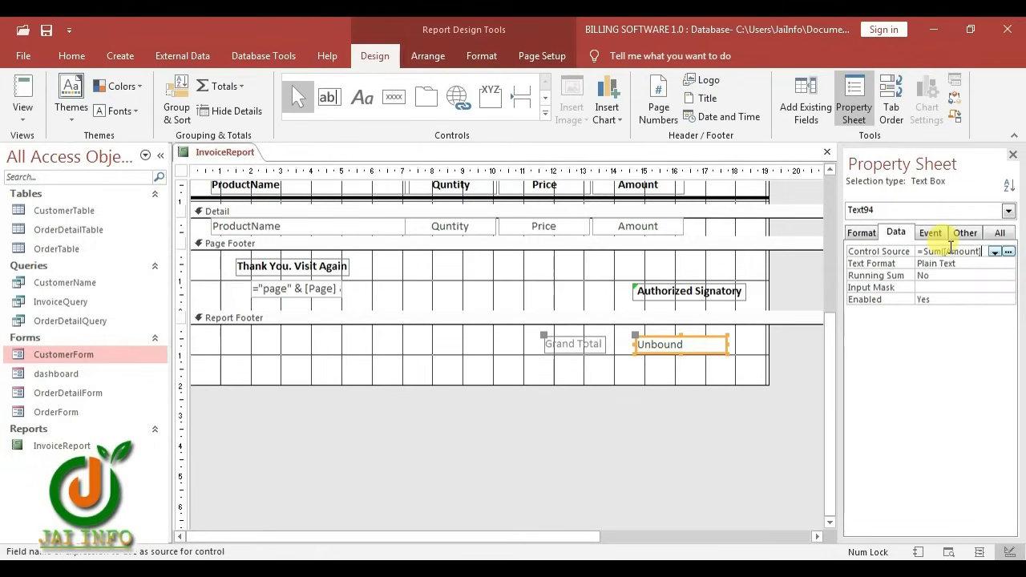
pyautogui.press('Return')
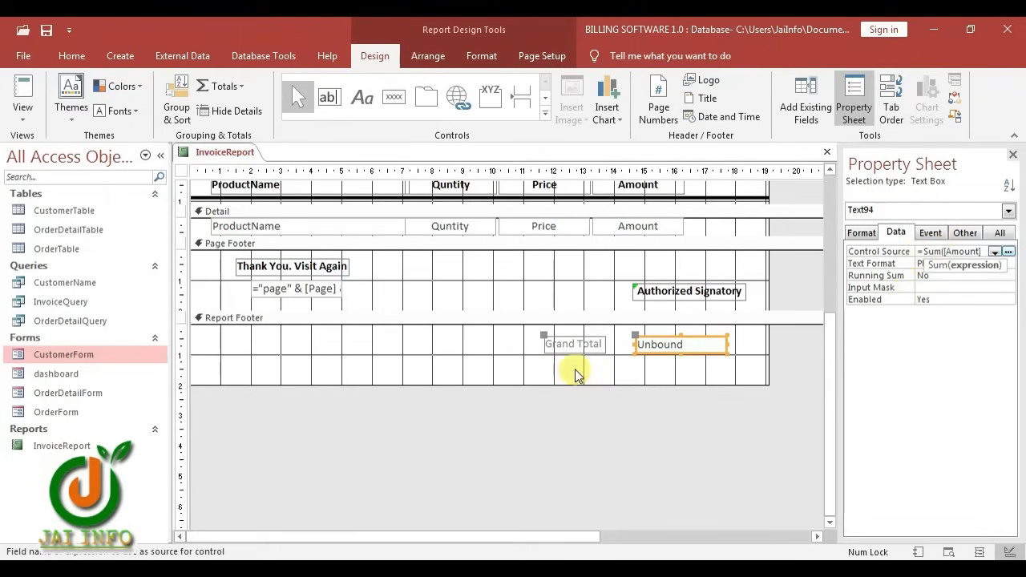
pyautogui.click(584, 344)
pyautogui.moveTo(540, 369); pyautogui.dragTo(688, 345)
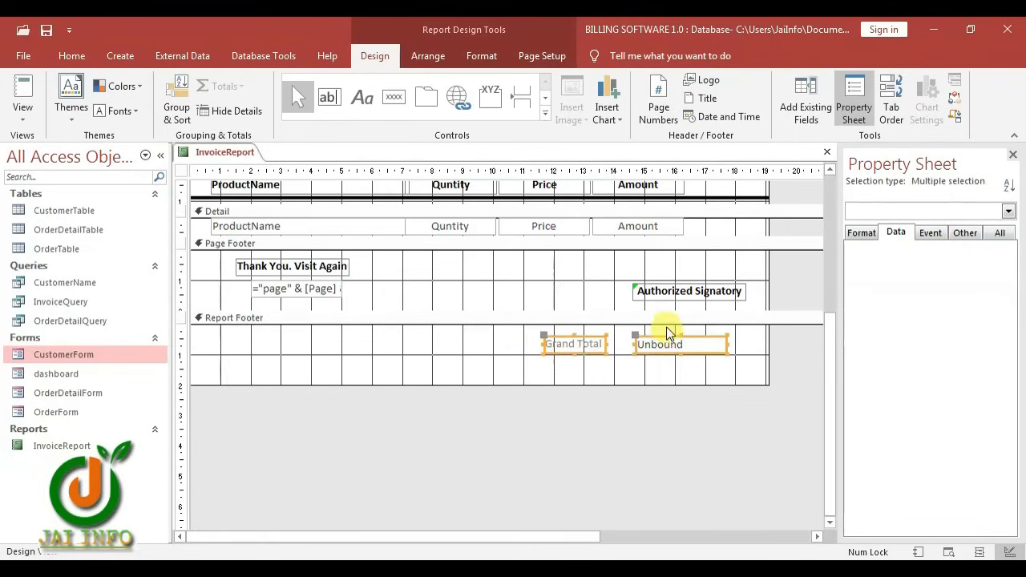
# Make the Grand Total controls bold, black, size 12, and set the report's Pop Up to Yes
pyautogui.click(482, 56)
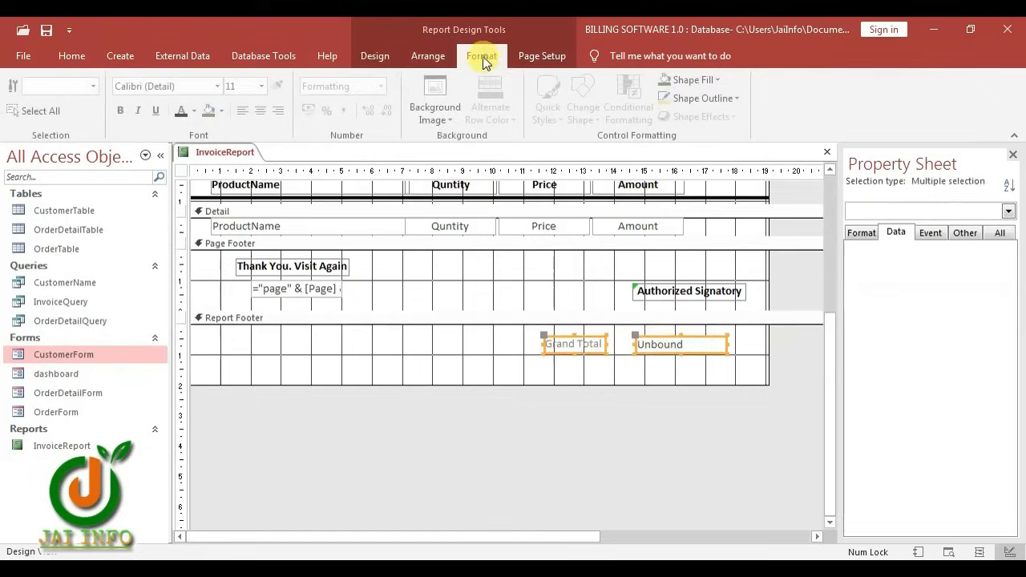
pyautogui.click(123, 112)
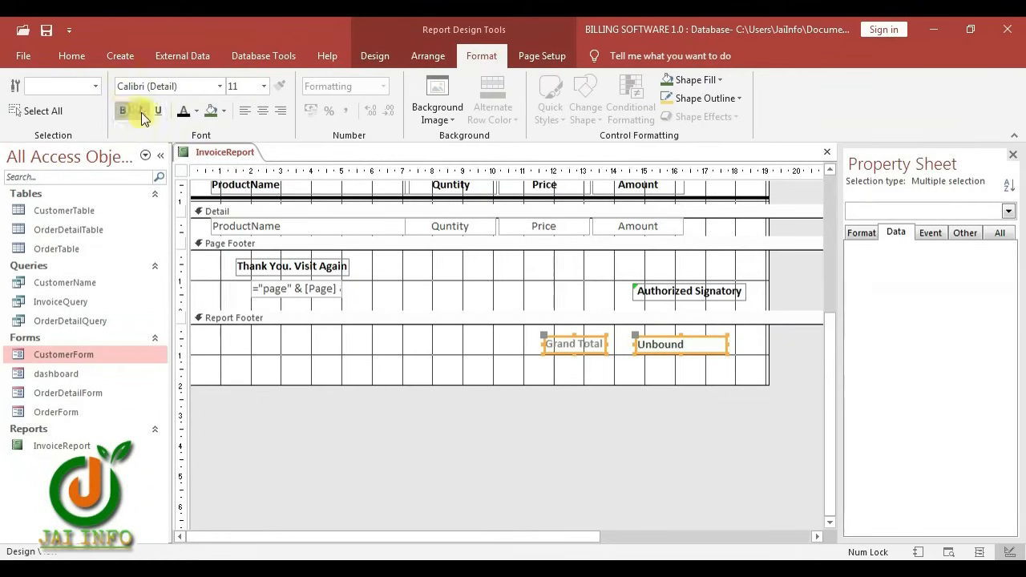
pyautogui.click(185, 114)
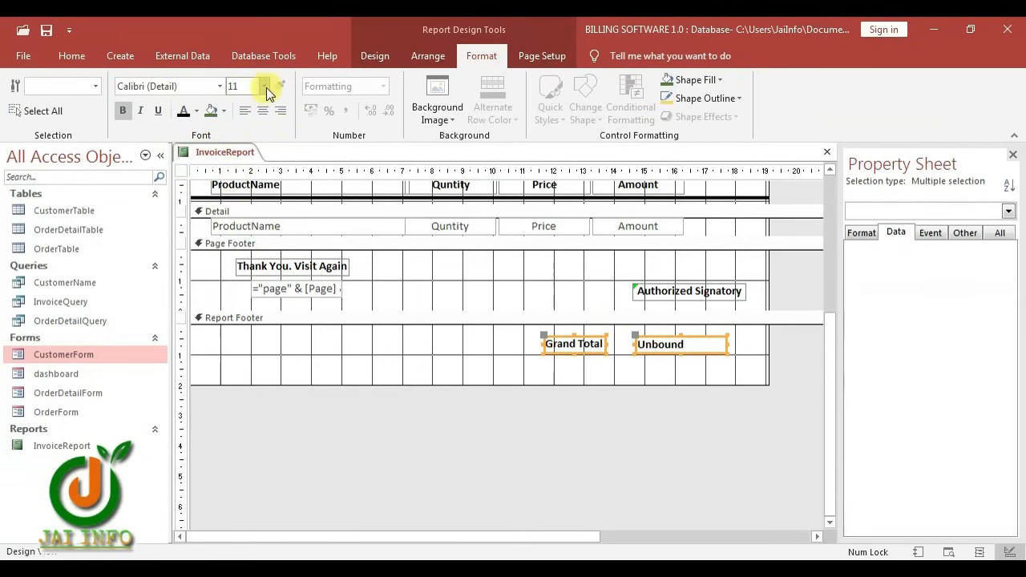
pyautogui.click(247, 168)
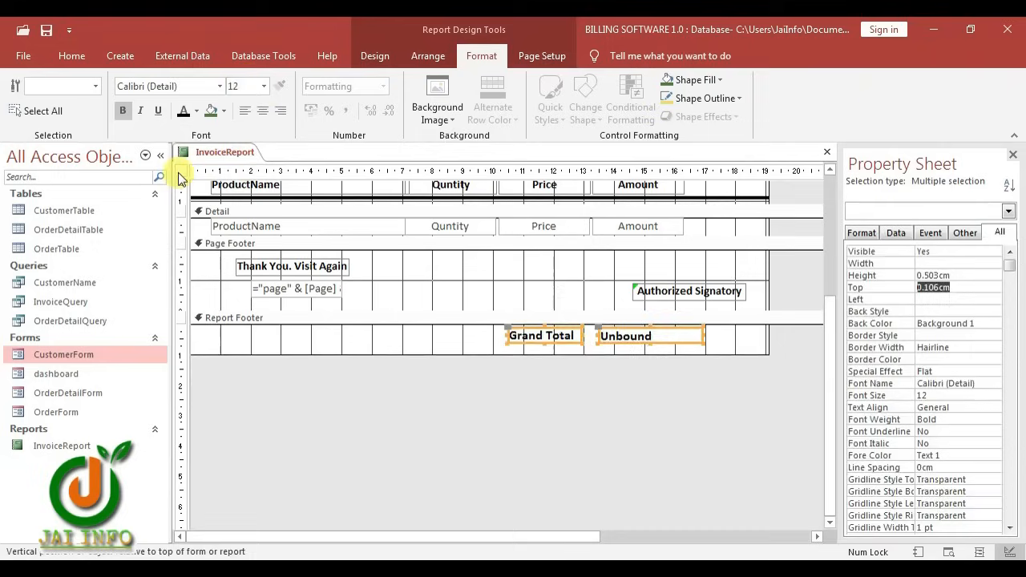
pyautogui.click(181, 172)
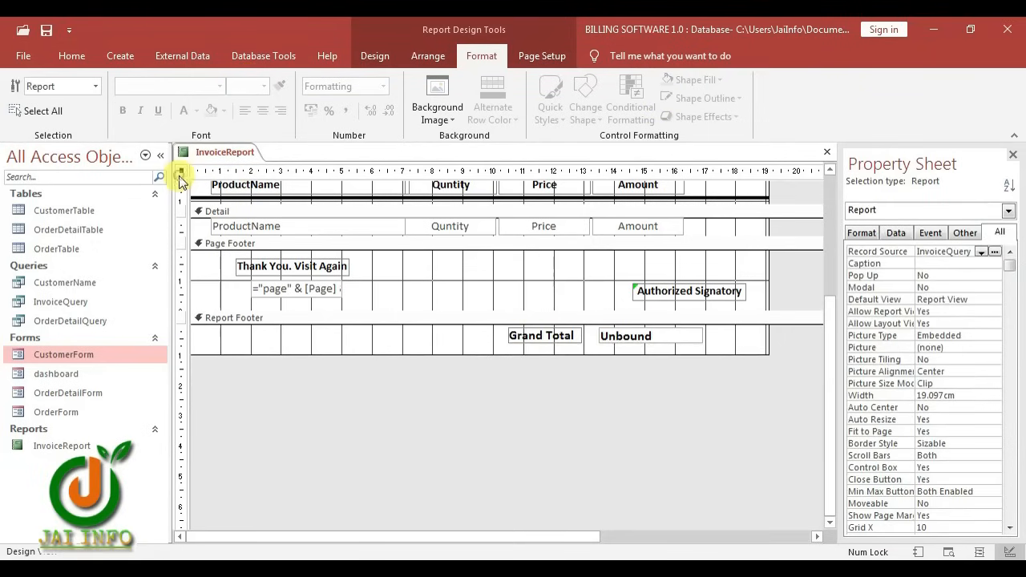
pyautogui.doubleClick(926, 275)
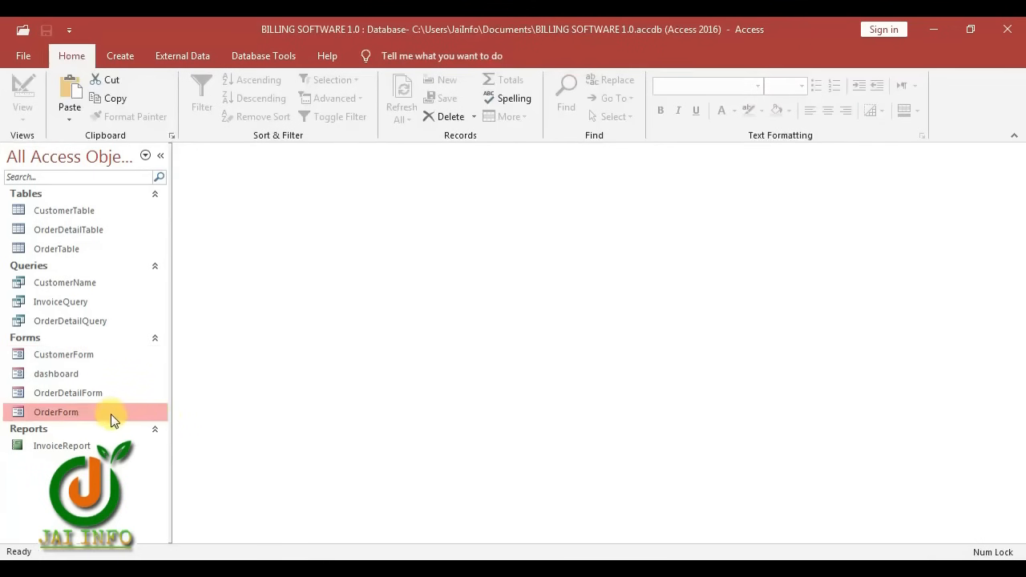
# Open OrderForm in Design View and add a button beside Paid with the Preview Report action
pyautogui.rightClick(112, 421)
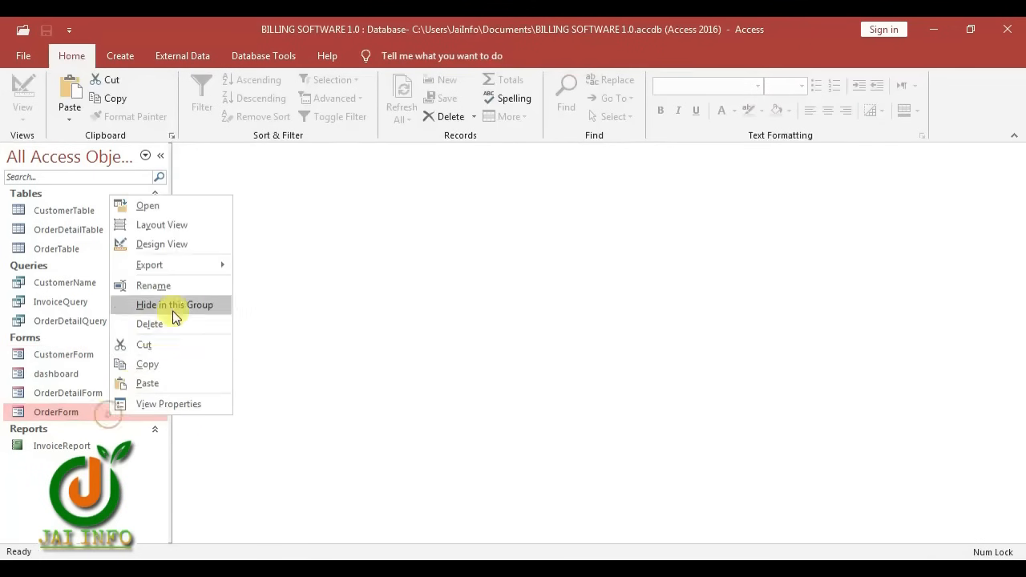
pyautogui.click(177, 243)
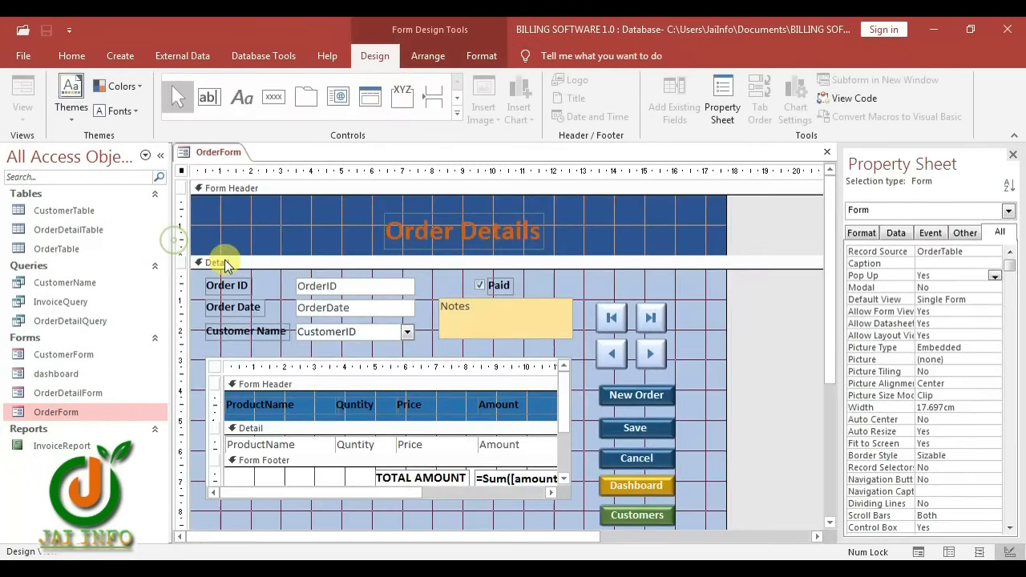
pyautogui.click(273, 97)
pyautogui.click(603, 276)
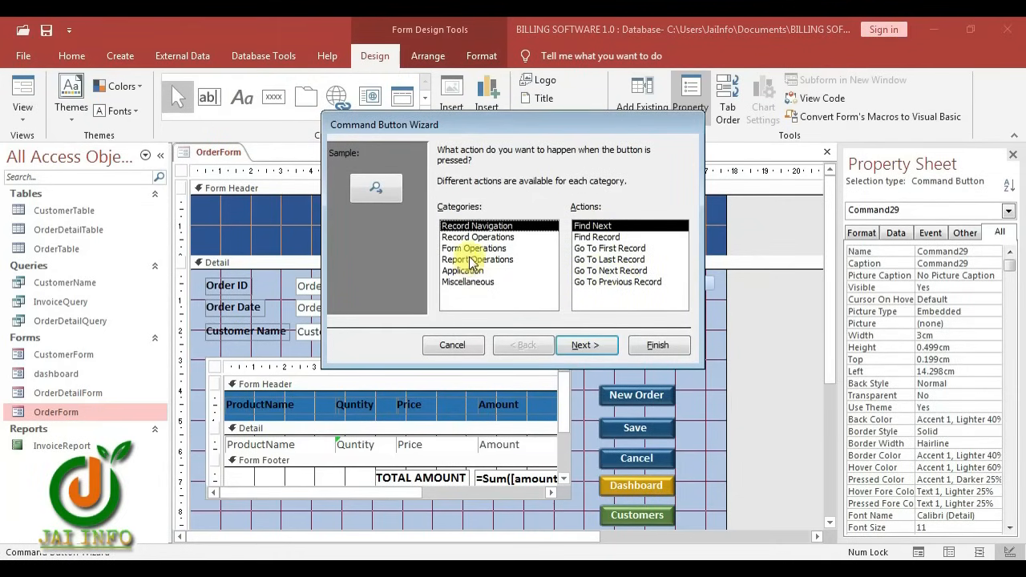
pyautogui.click(473, 260)
pyautogui.click(622, 248)
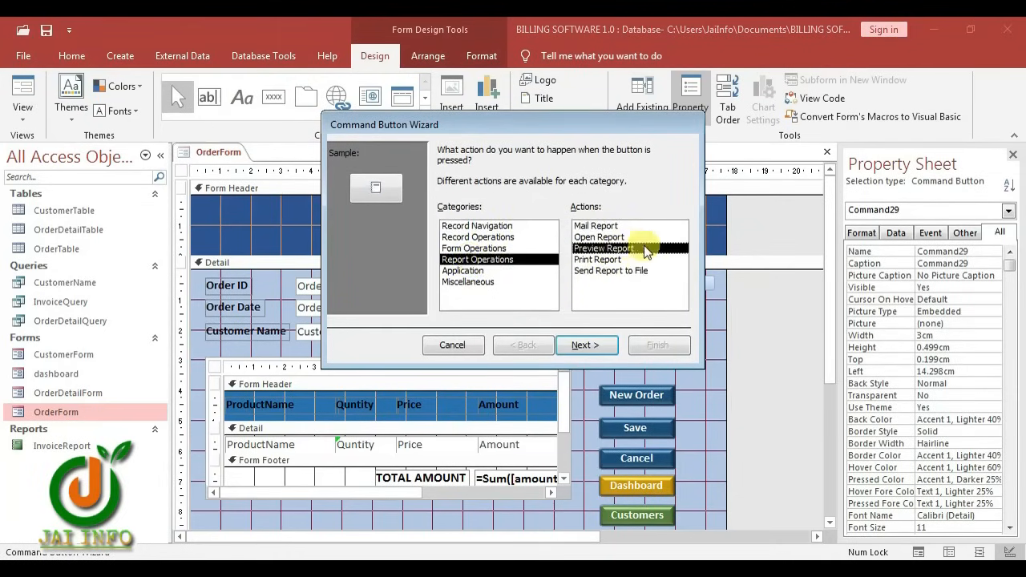
# Point the button at InvoiceReport and finish it with the text caption 'Preview Invoice'
pyautogui.click(584, 345)
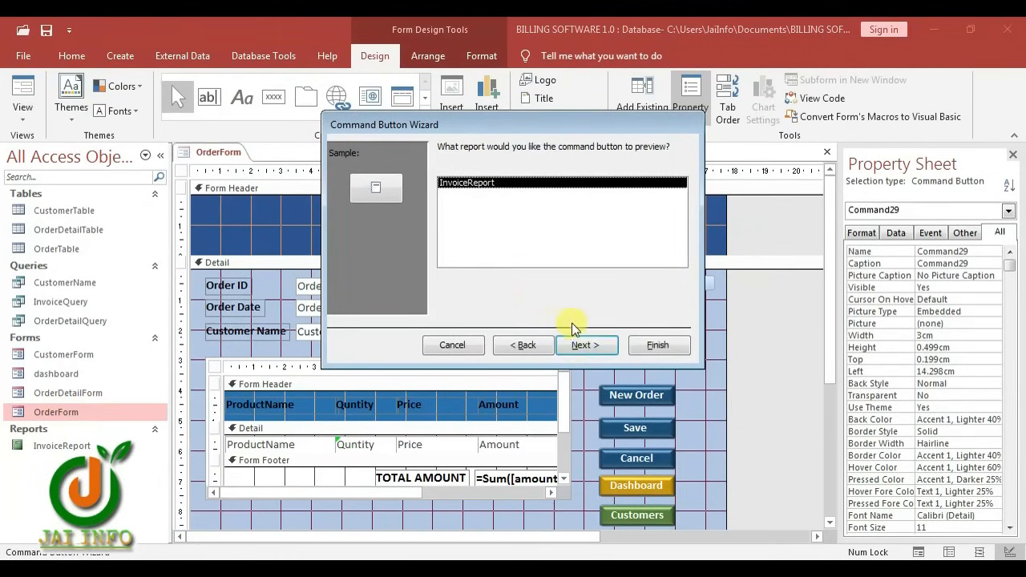
pyautogui.click(590, 346)
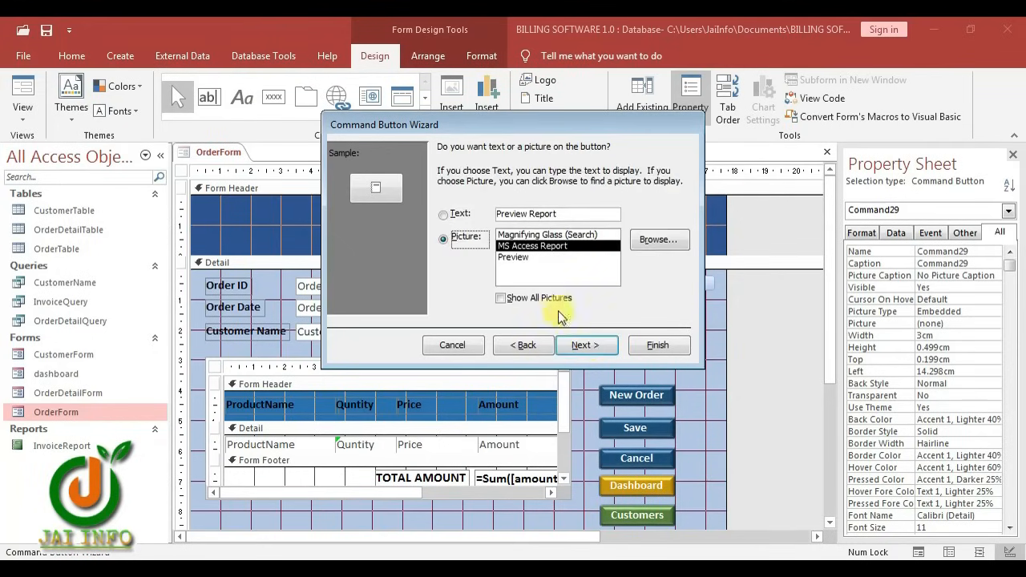
pyautogui.click(443, 215)
pyautogui.moveTo(578, 213); pyautogui.dragTo(524, 213)
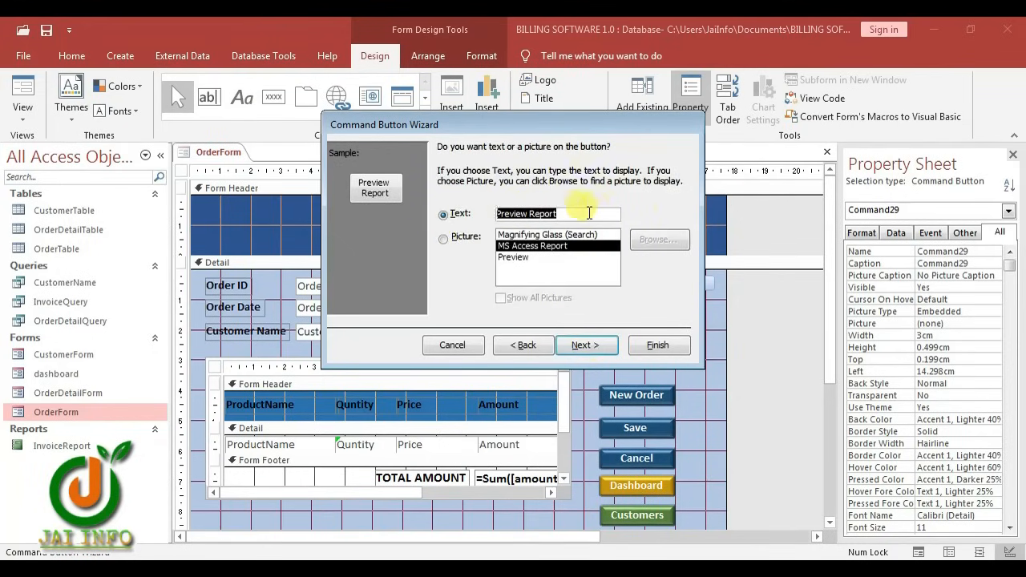
pyautogui.click(579, 213)
pyautogui.write('Invoice')
pyautogui.click(586, 346)
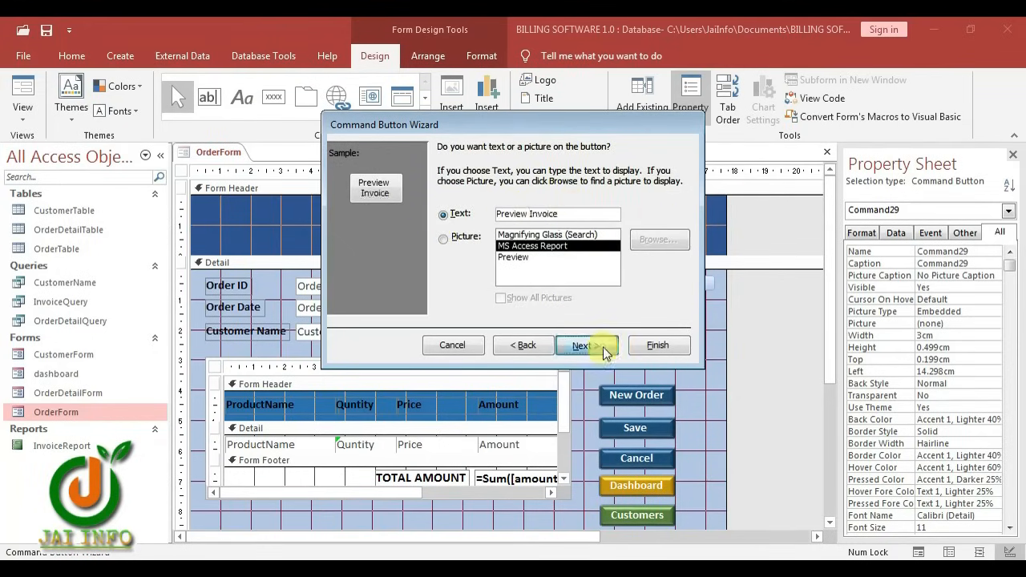
pyautogui.click(656, 345)
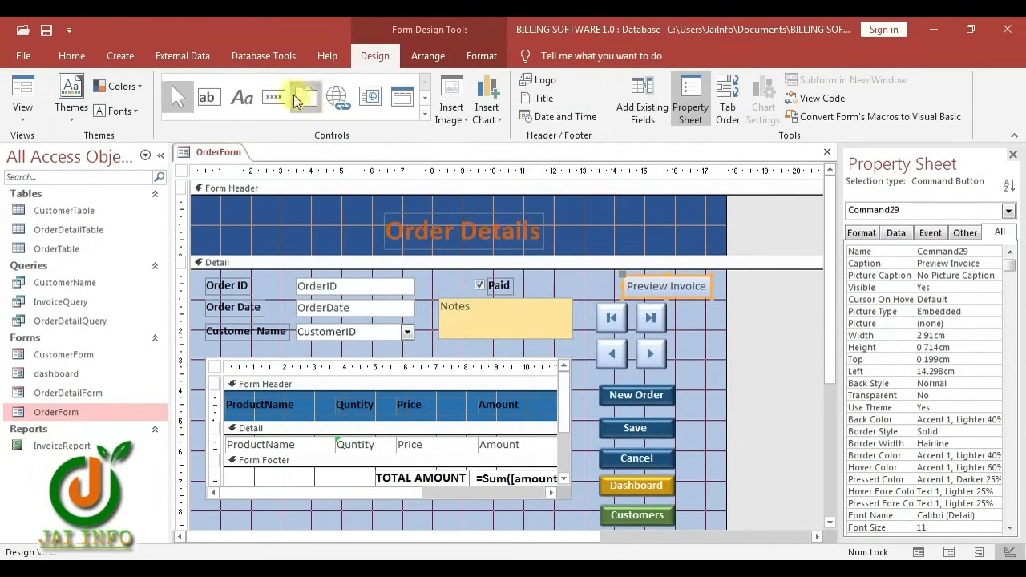
pyautogui.click(274, 102)
# Add a second button that prints InvoiceReport and shows the Printer picture
pyautogui.click(593, 272)
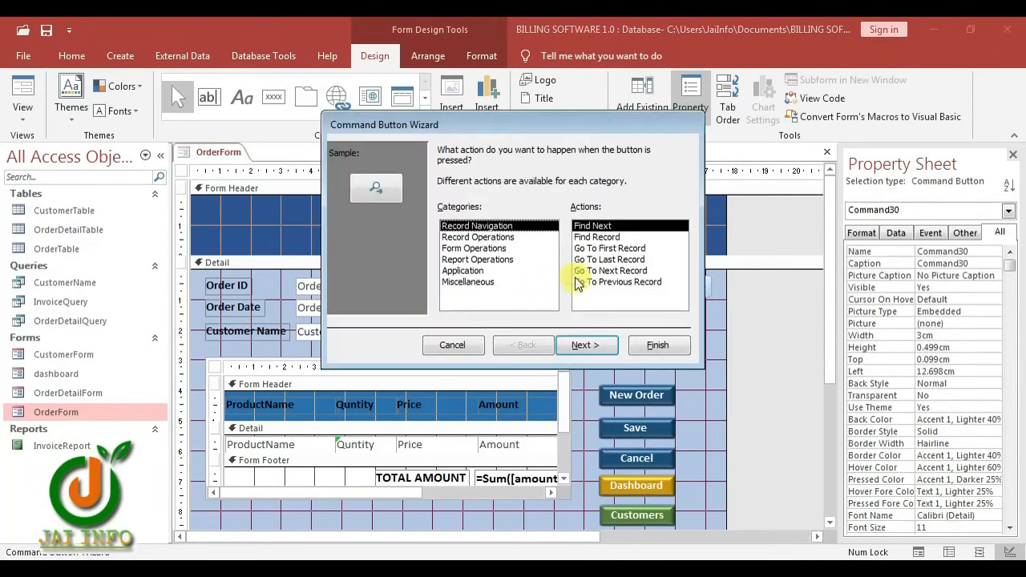
pyautogui.click(478, 248)
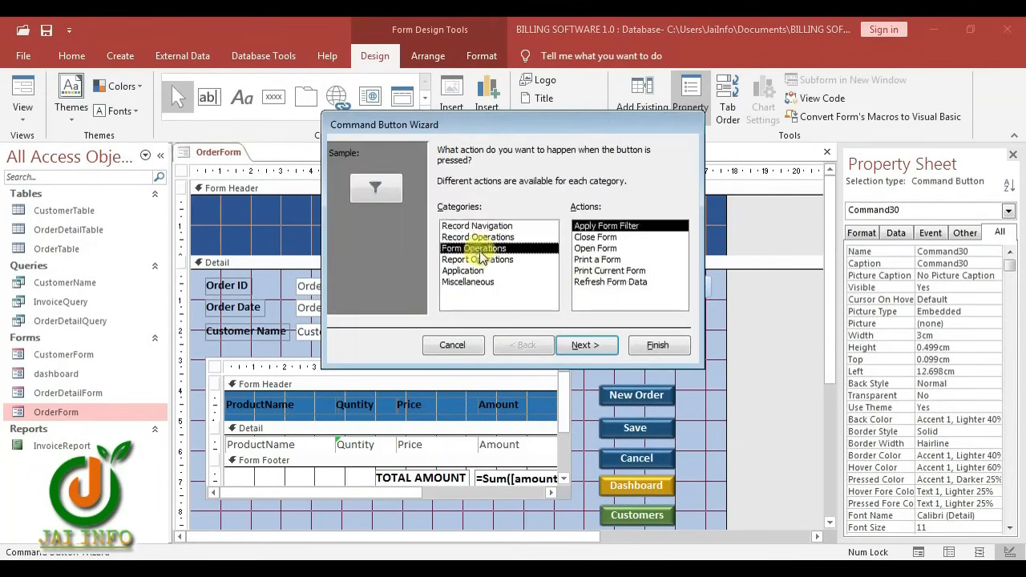
pyautogui.click(601, 259)
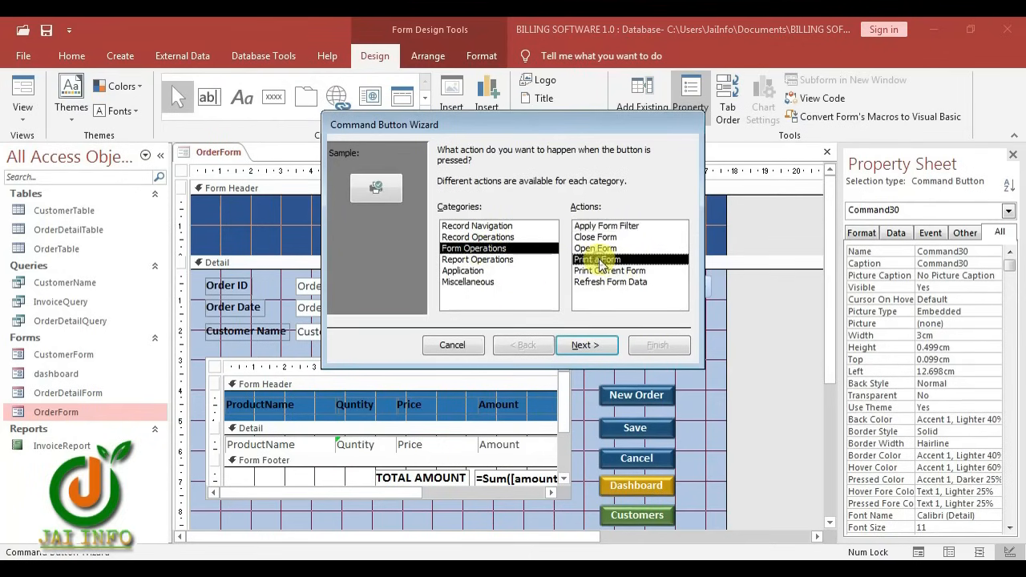
pyautogui.click(468, 260)
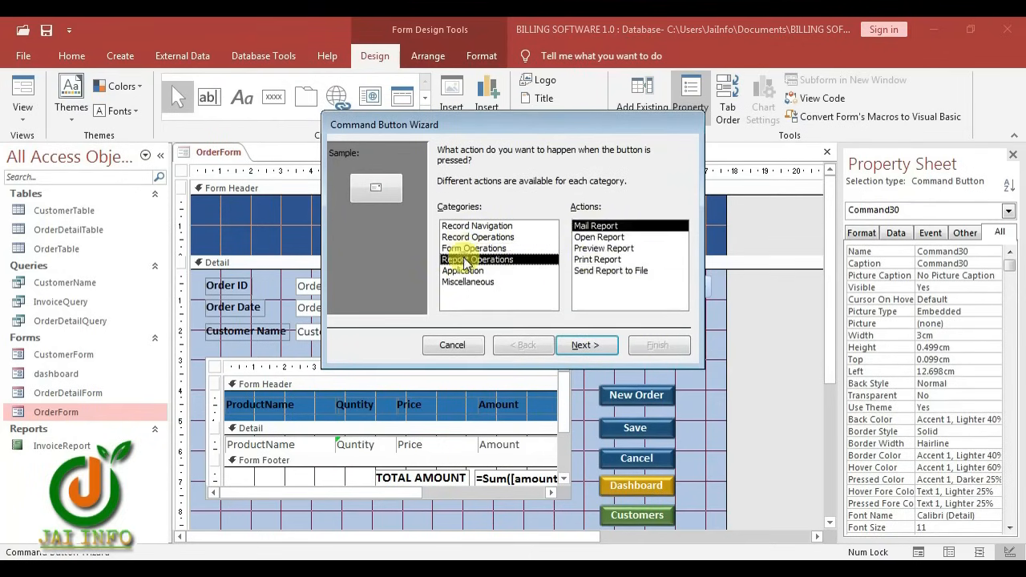
pyautogui.click(594, 260)
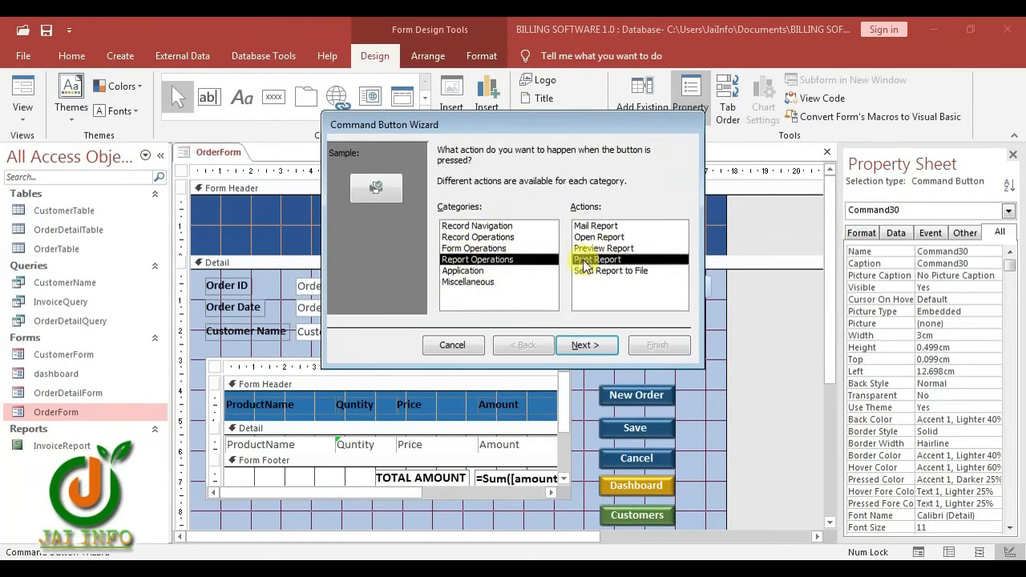
pyautogui.click(585, 344)
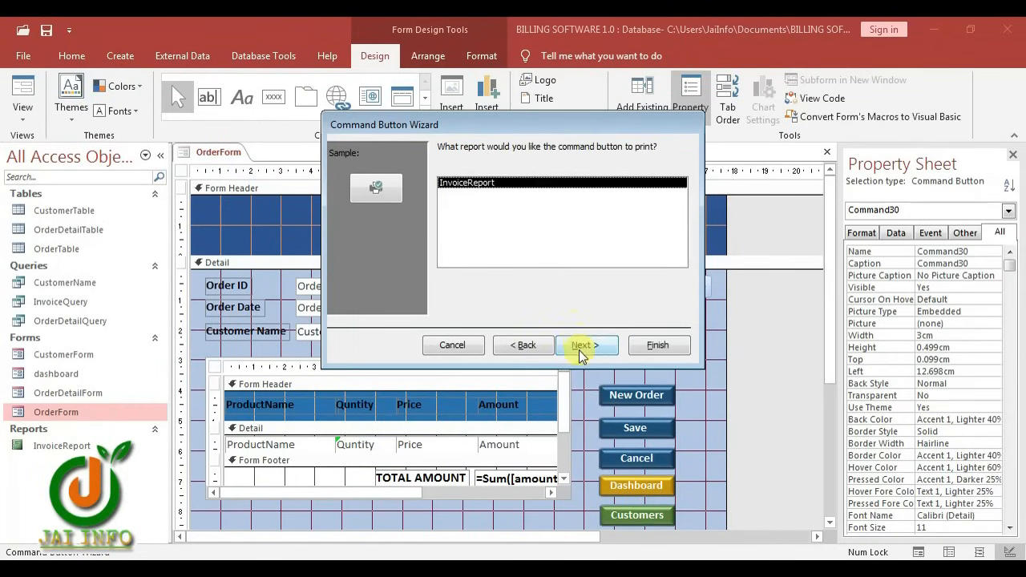
pyautogui.click(581, 350)
pyautogui.click(443, 239)
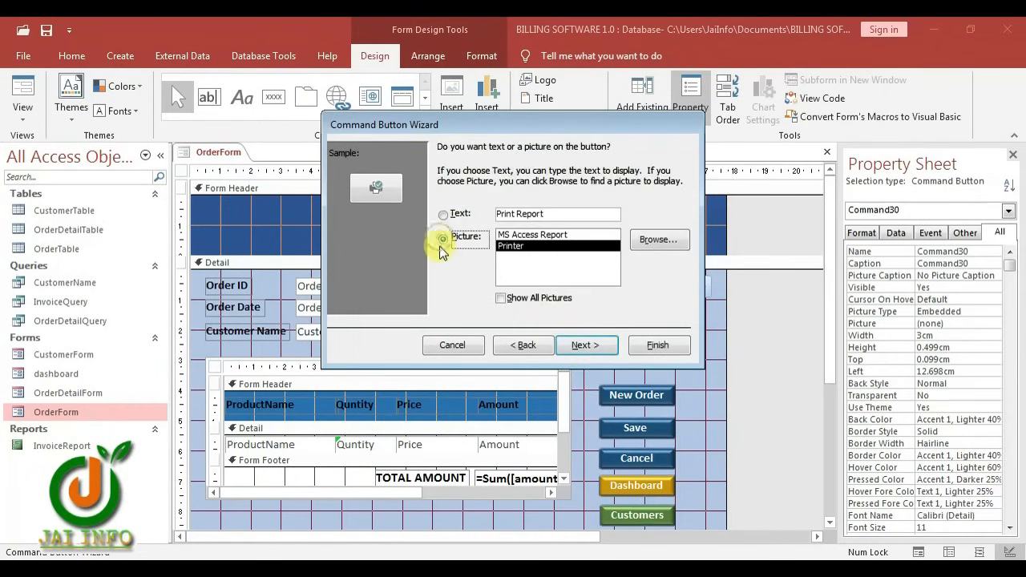
pyautogui.click(619, 350)
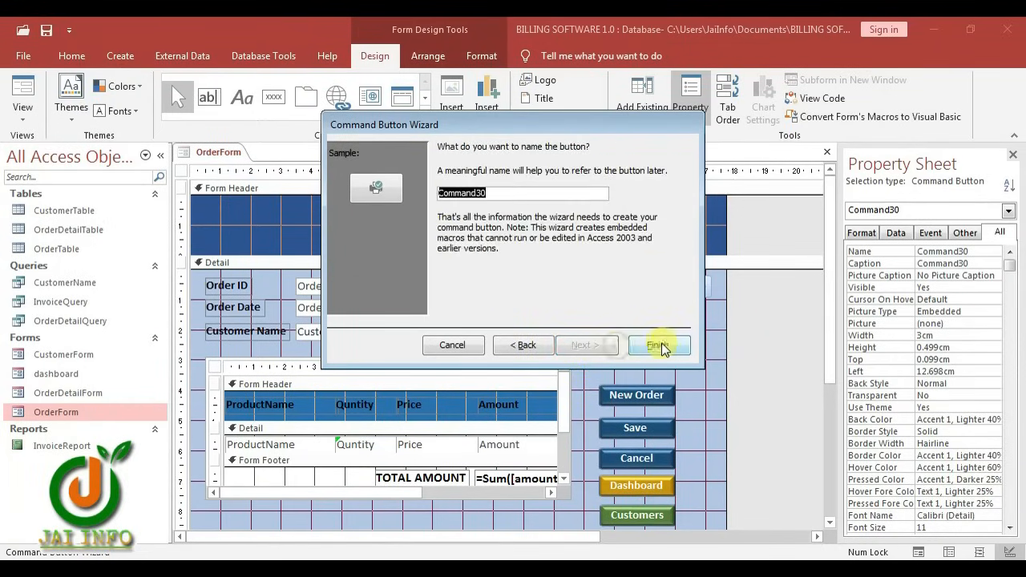
pyautogui.click(675, 346)
# Check the form buttons' formatting and move the new printer button into position
pyautogui.click(657, 394)
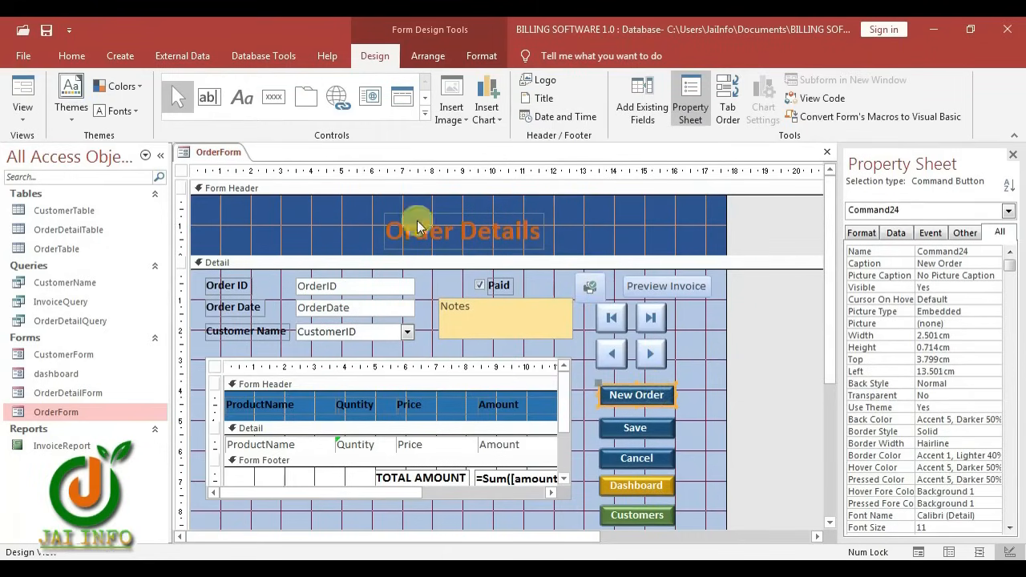
pyautogui.click(481, 57)
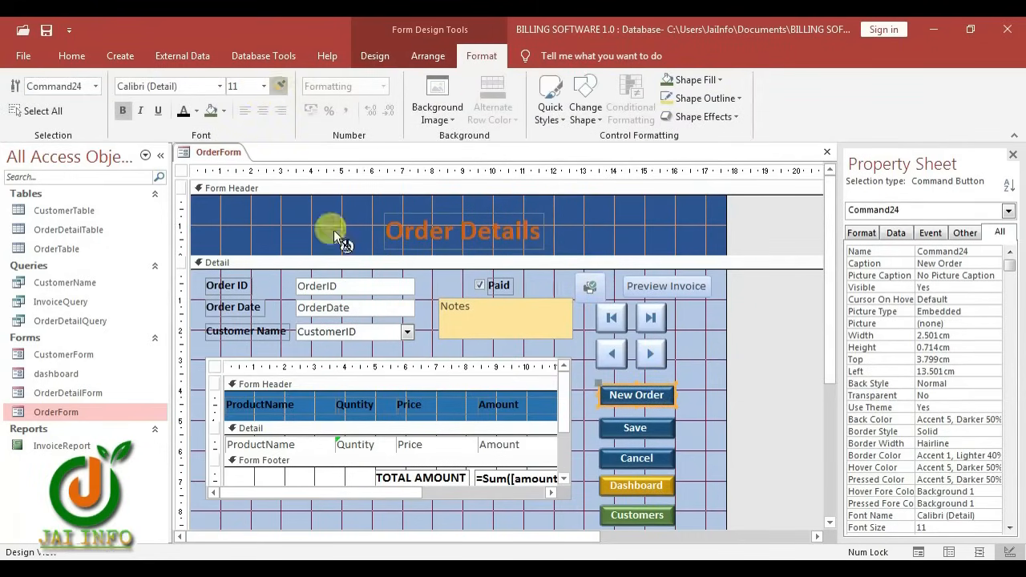
pyautogui.click(705, 323)
pyautogui.click(590, 288)
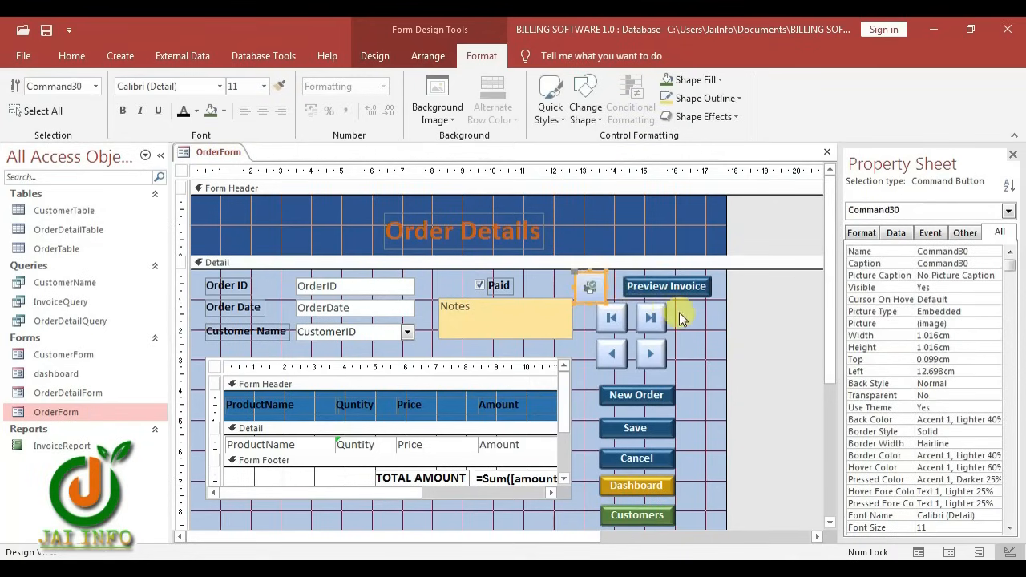
pyautogui.scroll(-2, 680, 318)
pyautogui.moveTo(672, 256); pyautogui.dragTo(607, 297)
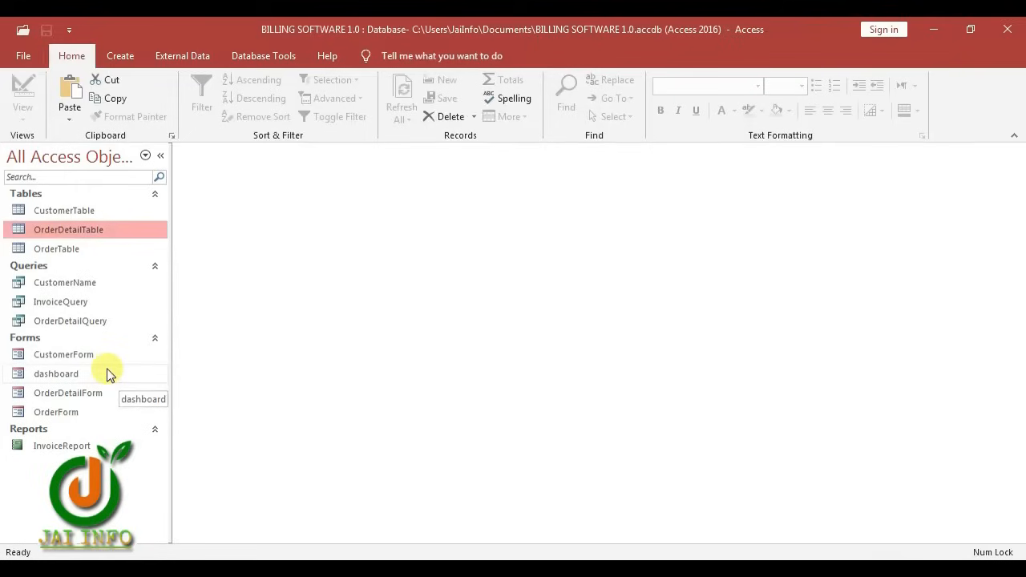
# Open the dashboard in Design View and add a button with the Open Form action
pyautogui.rightClick(53, 375)
pyautogui.click(104, 201)
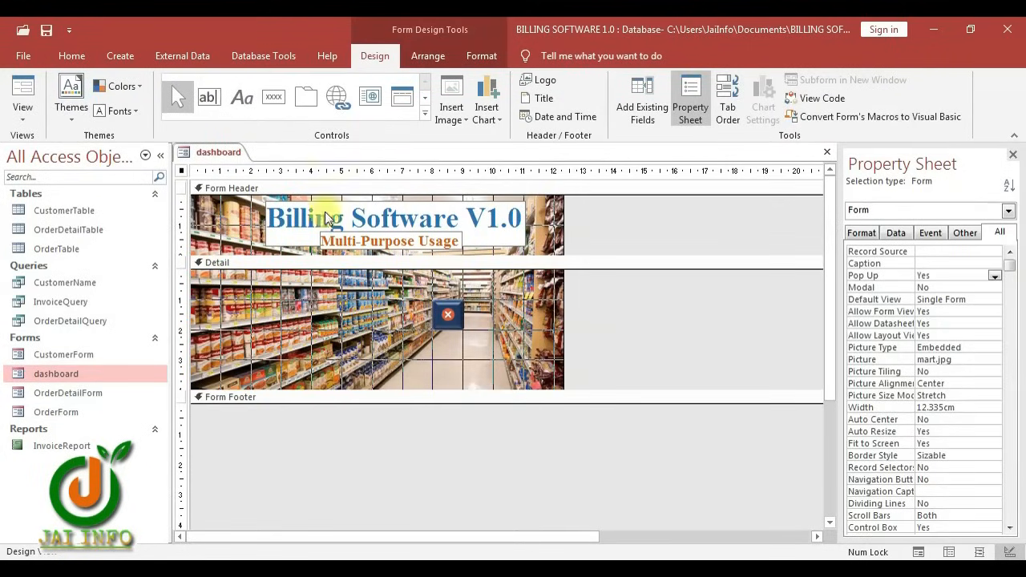
pyautogui.click(274, 95)
pyautogui.click(239, 317)
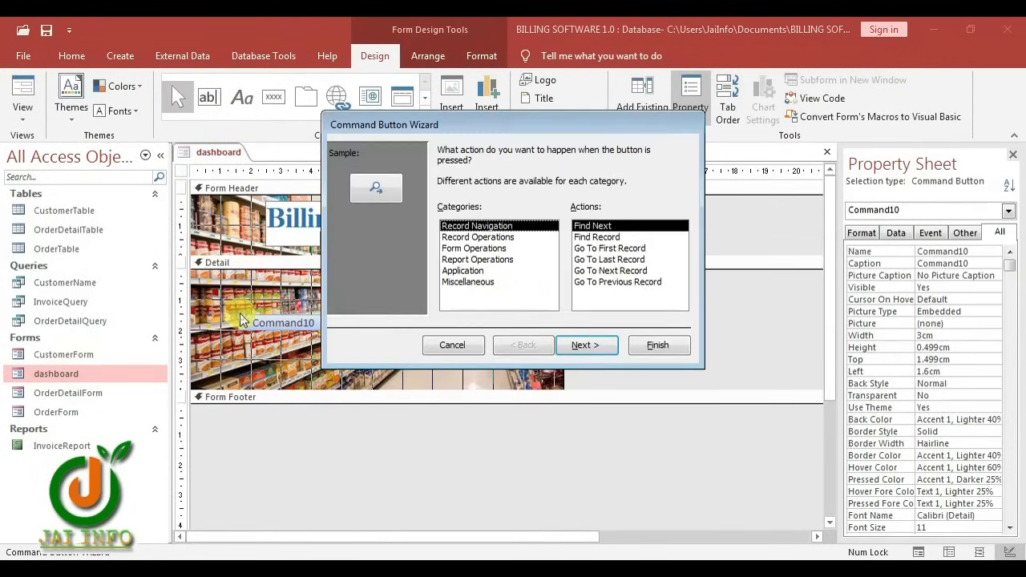
pyautogui.click(470, 249)
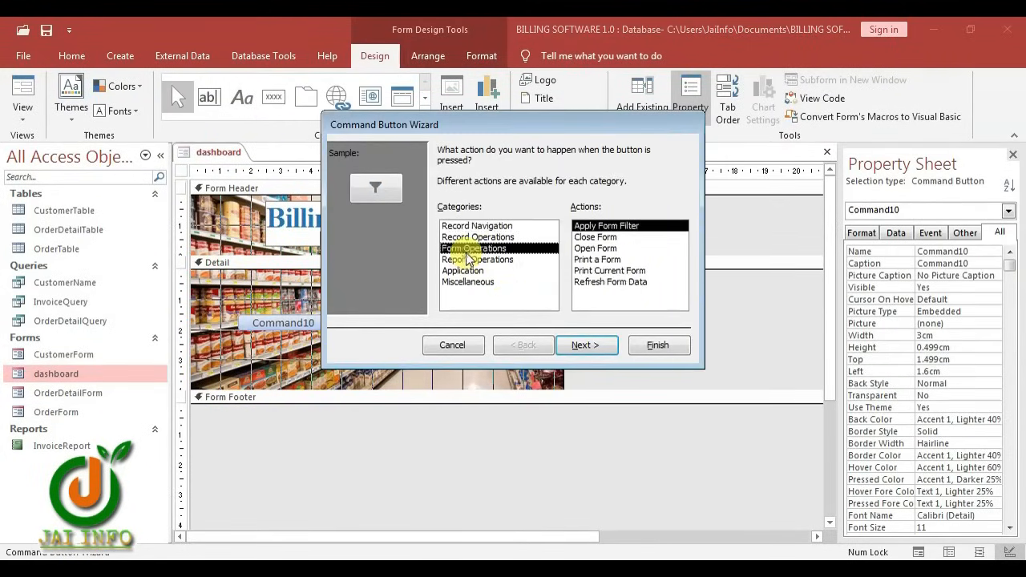
pyautogui.click(603, 248)
pyautogui.click(586, 345)
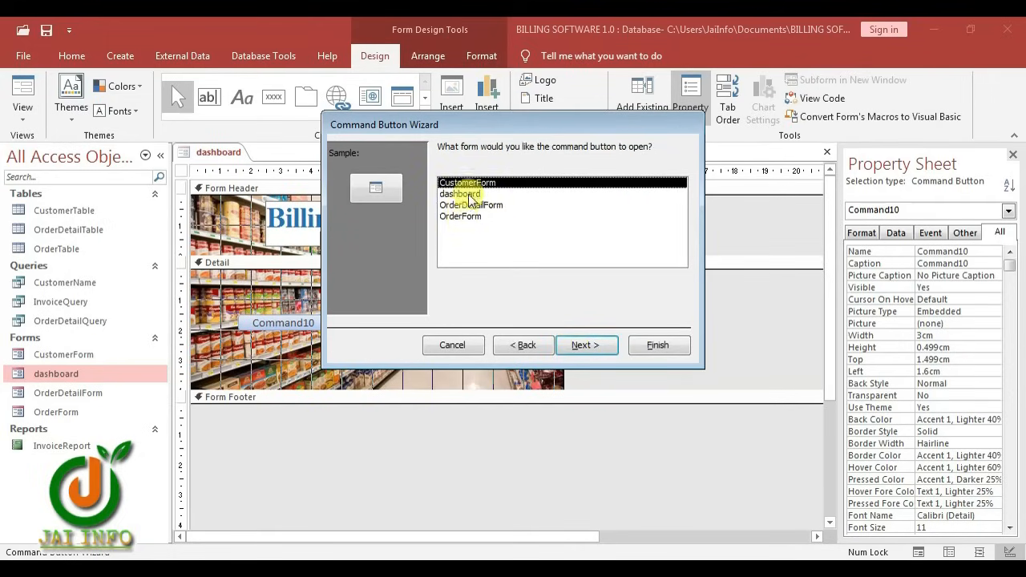
# Have the button open CustomerForm with all records, caption it 'Customers', then place another button
pyautogui.click(585, 357)
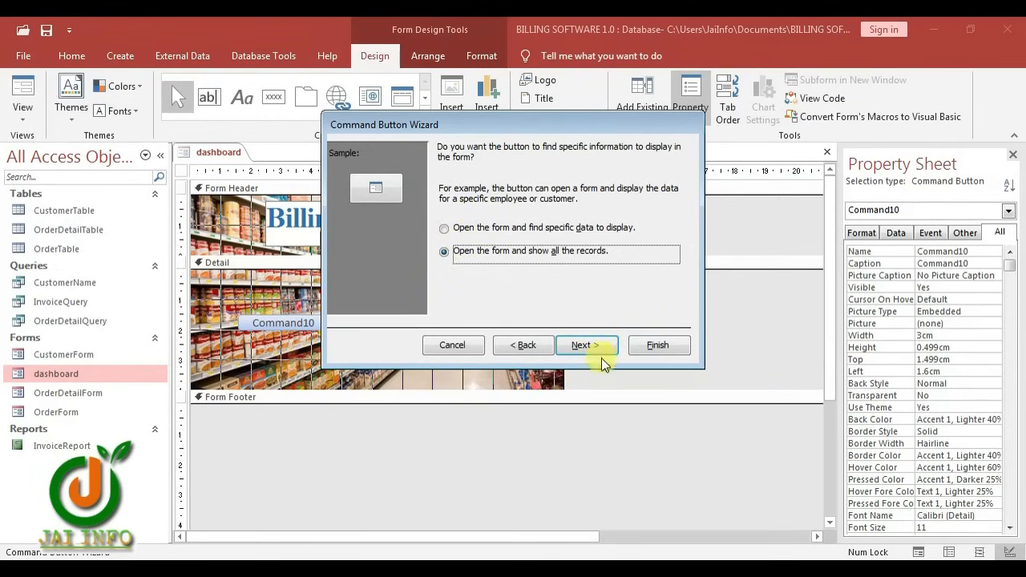
pyautogui.click(585, 345)
pyautogui.click(446, 215)
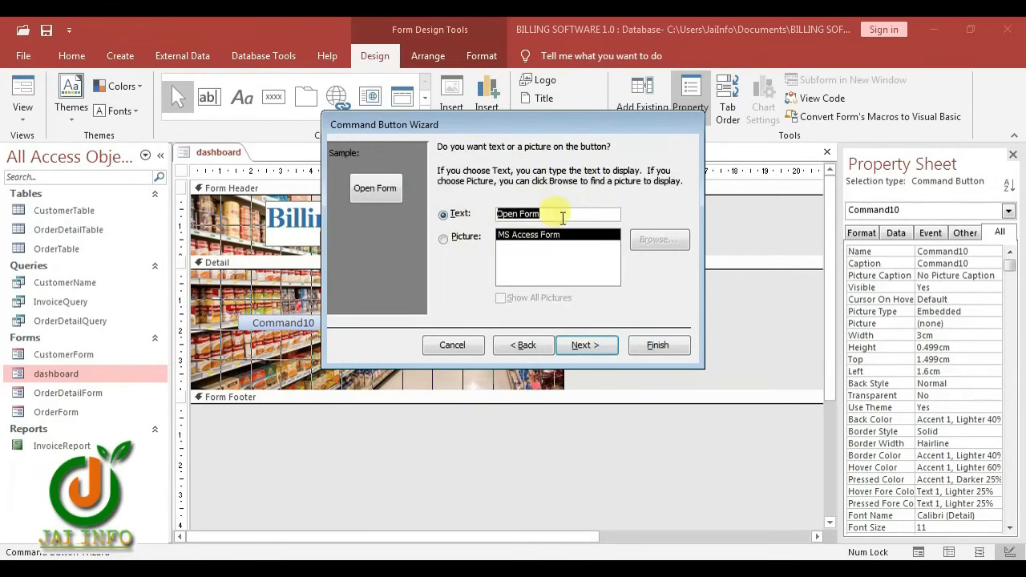
pyautogui.write('Cust')
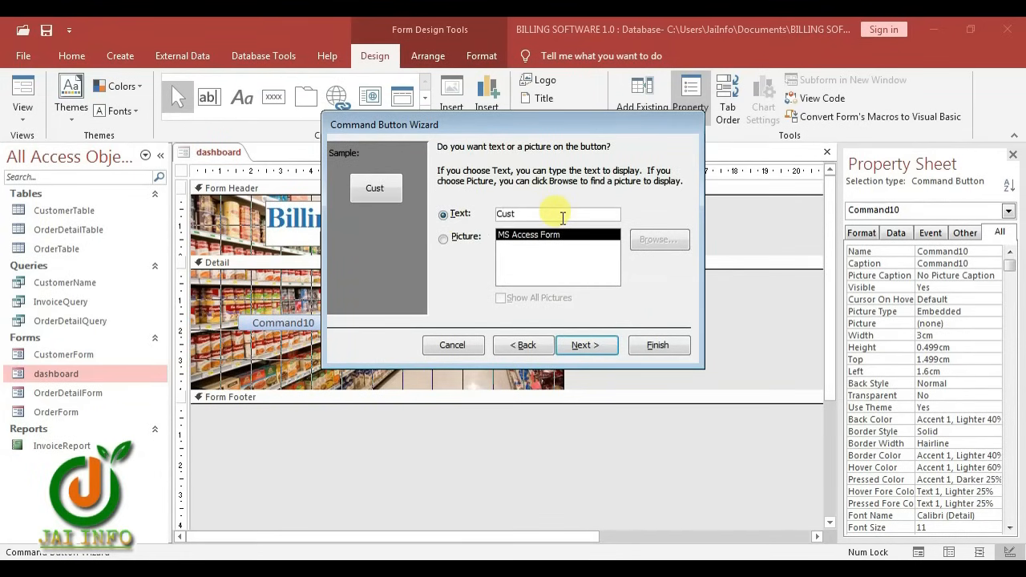
pyautogui.write('omers')
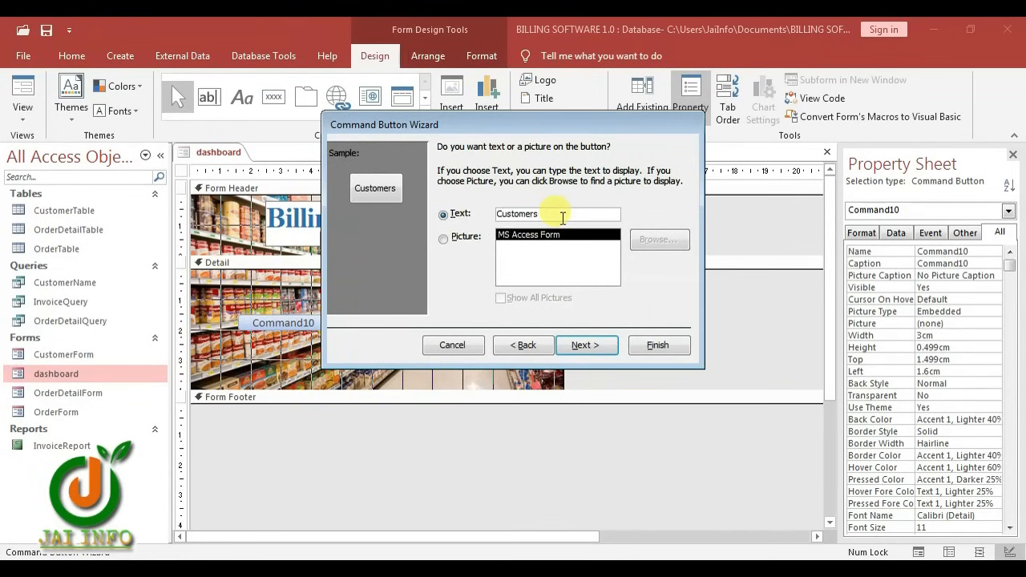
pyautogui.click(585, 345)
pyautogui.click(658, 345)
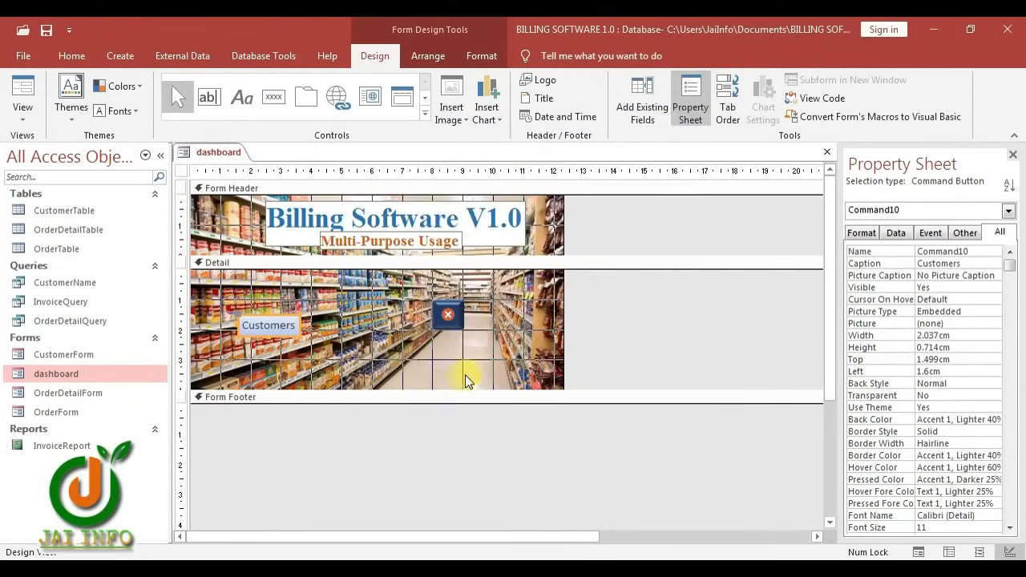
pyautogui.click(274, 97)
pyautogui.click(311, 316)
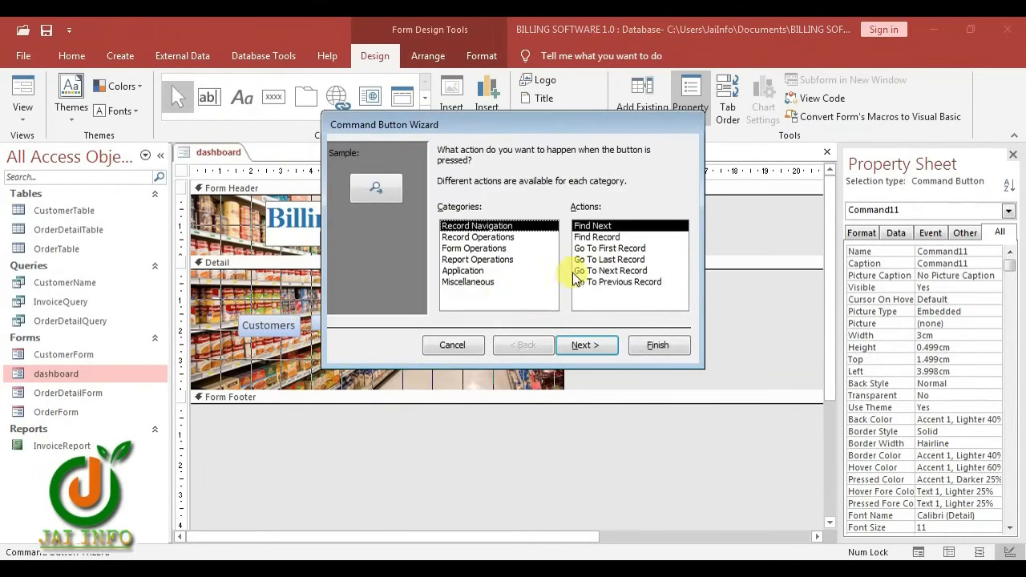
# Make the new button open OrderForm with all records, captioned 'Orders'
pyautogui.click(481, 270)
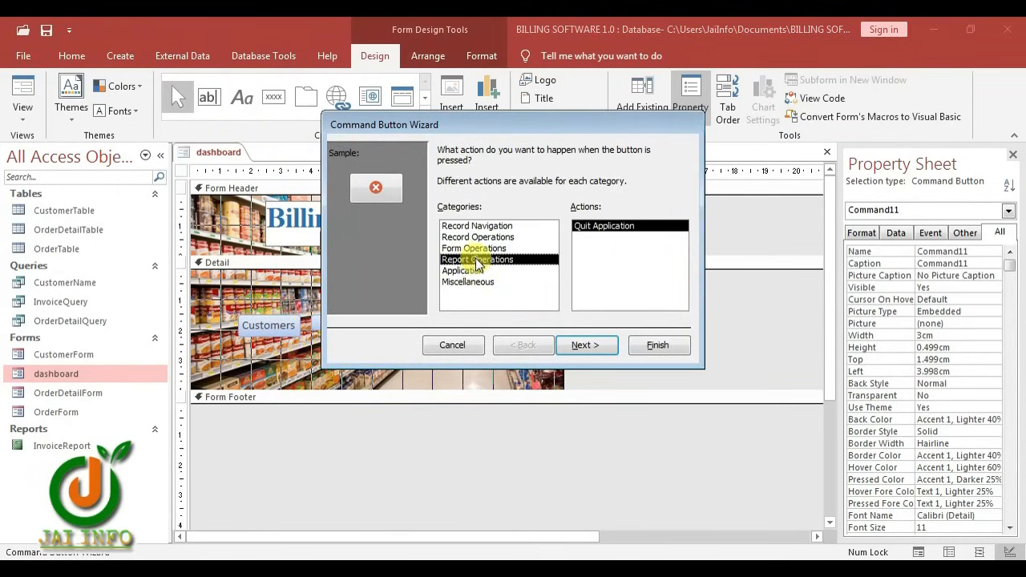
pyautogui.click(480, 259)
pyautogui.click(479, 248)
pyautogui.click(609, 250)
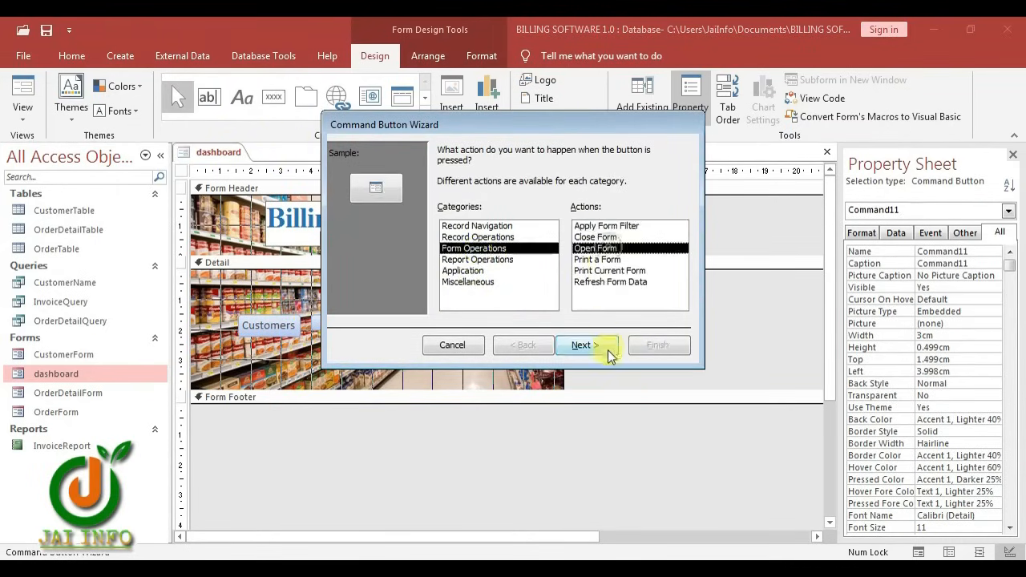
pyautogui.click(586, 346)
pyautogui.click(464, 217)
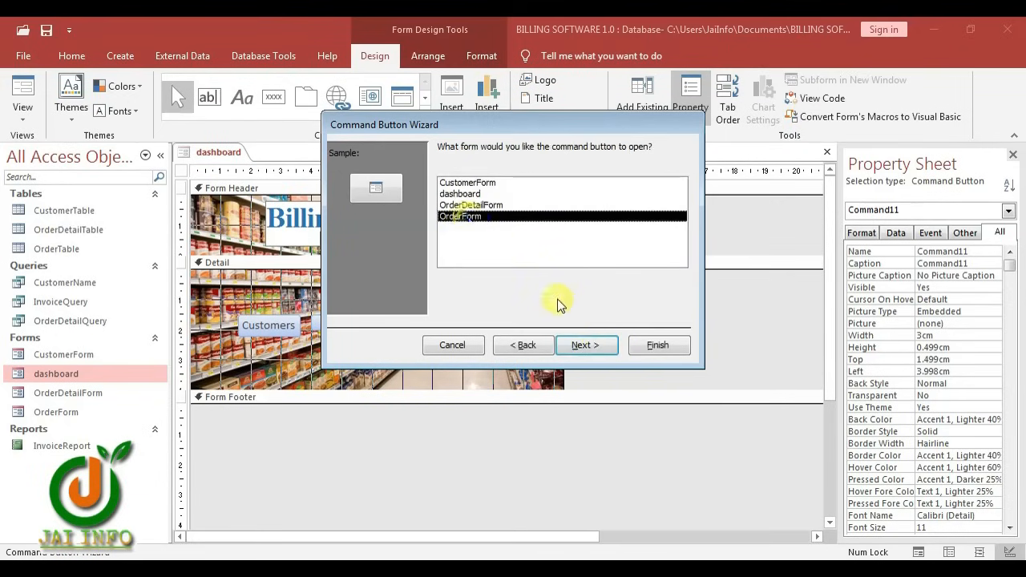
pyautogui.click(600, 343)
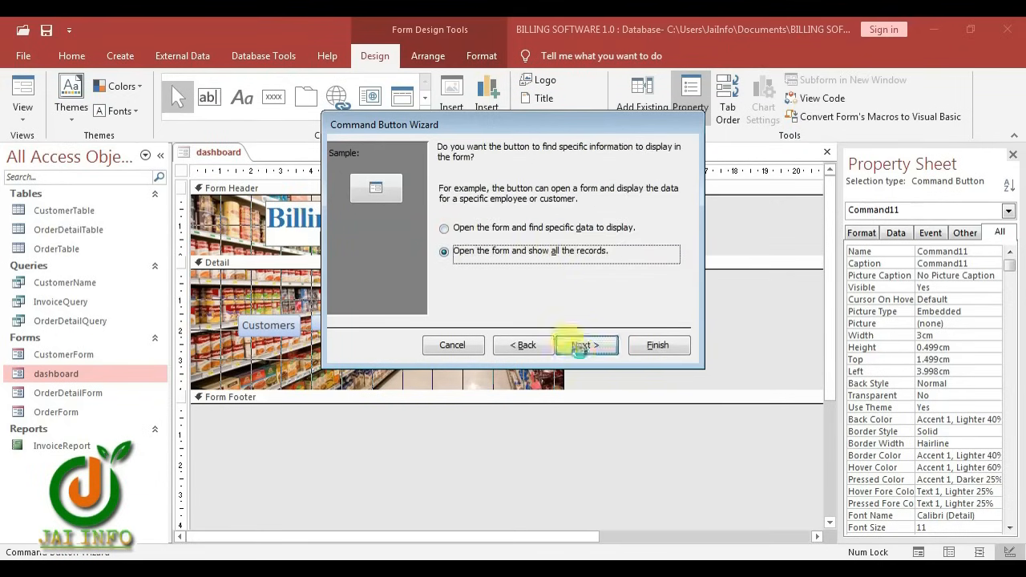
pyautogui.click(580, 346)
pyautogui.click(444, 214)
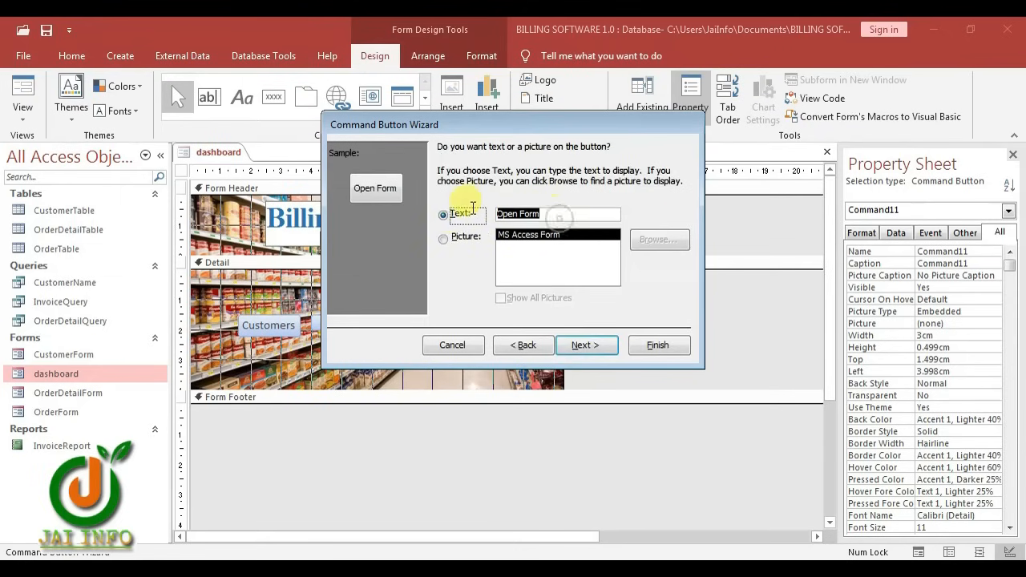
pyautogui.write('Or')
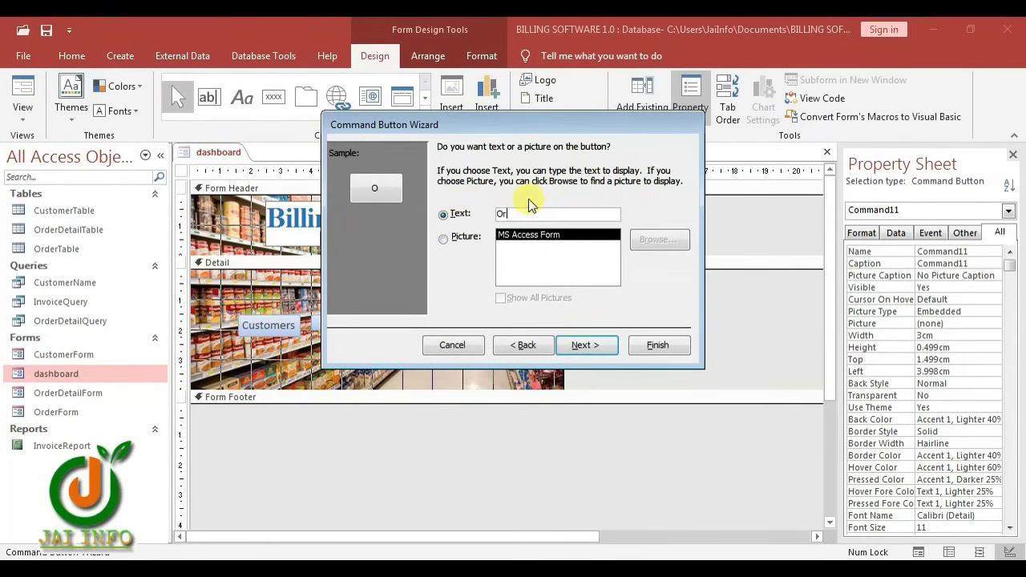
pyautogui.write('ders')
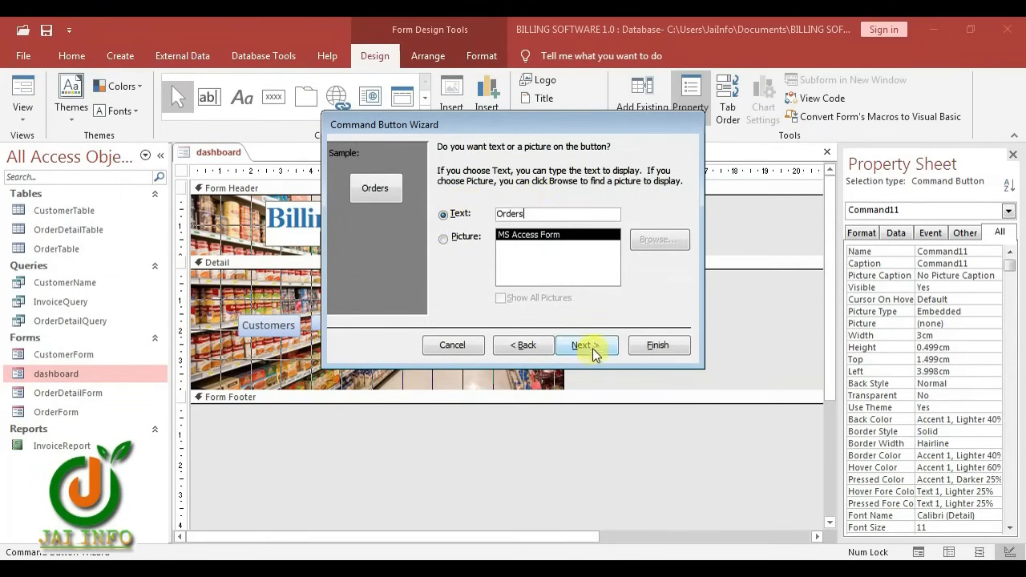
pyautogui.click(593, 355)
pyautogui.click(657, 346)
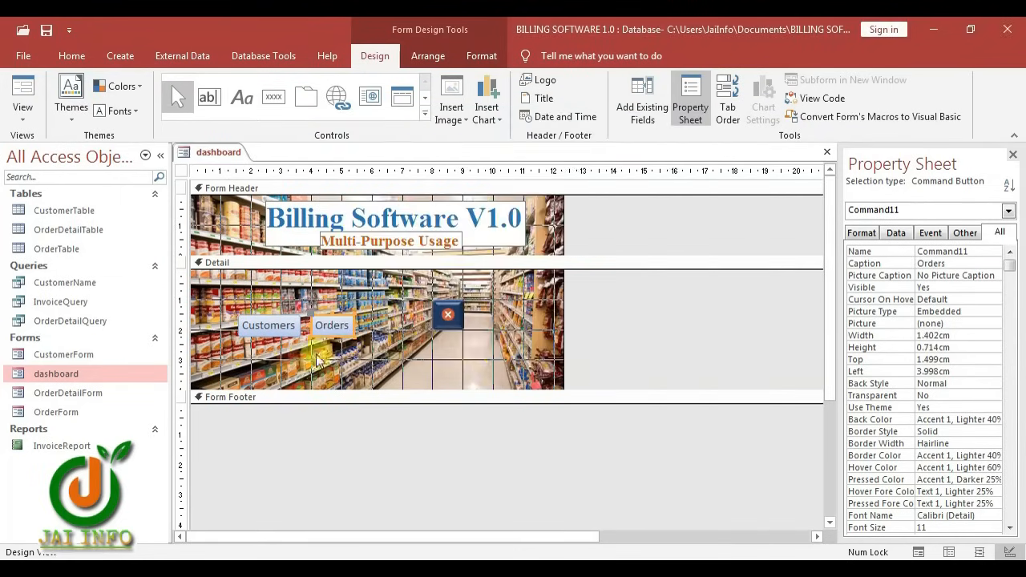
# Copy the close button's dark style onto the Orders and Customers buttons with Format Painter
pyautogui.click(440, 326)
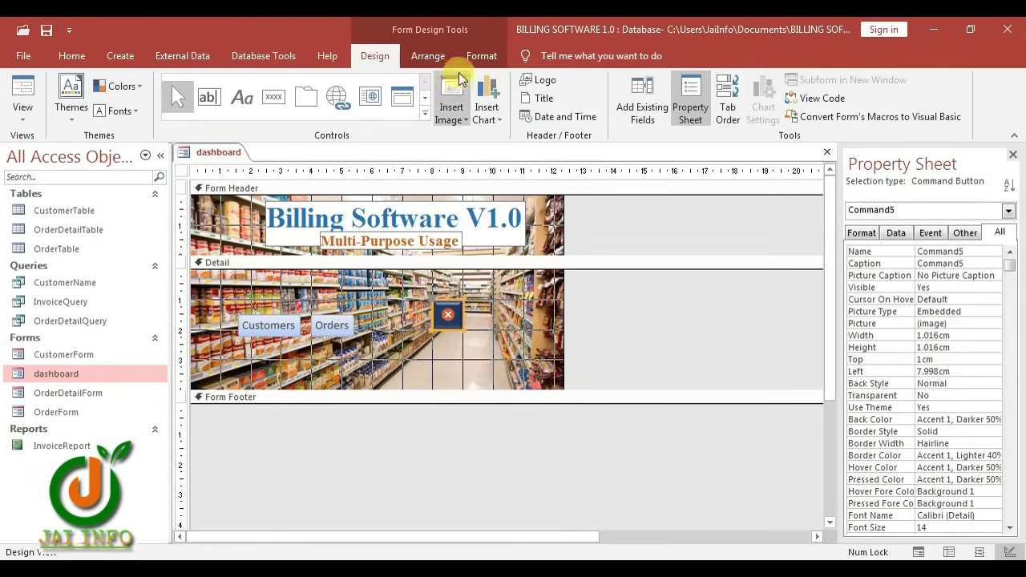
pyautogui.click(481, 55)
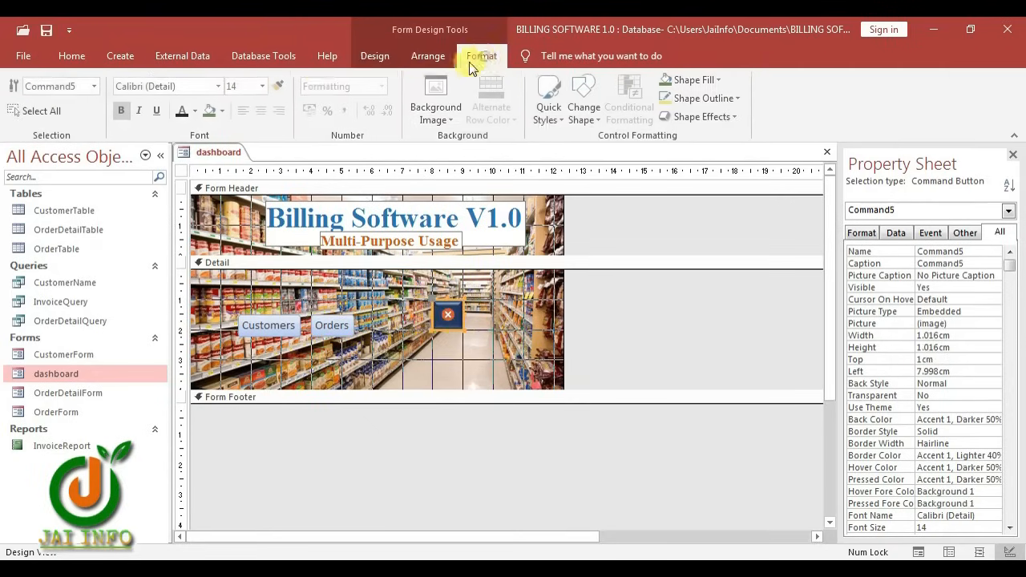
pyautogui.click(280, 86)
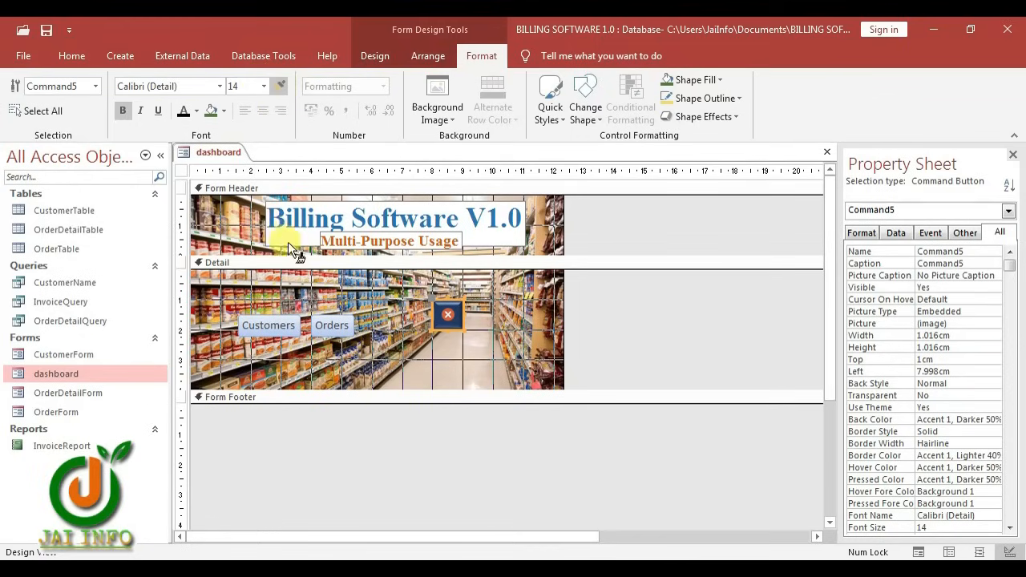
pyautogui.click(350, 331)
pyautogui.click(276, 328)
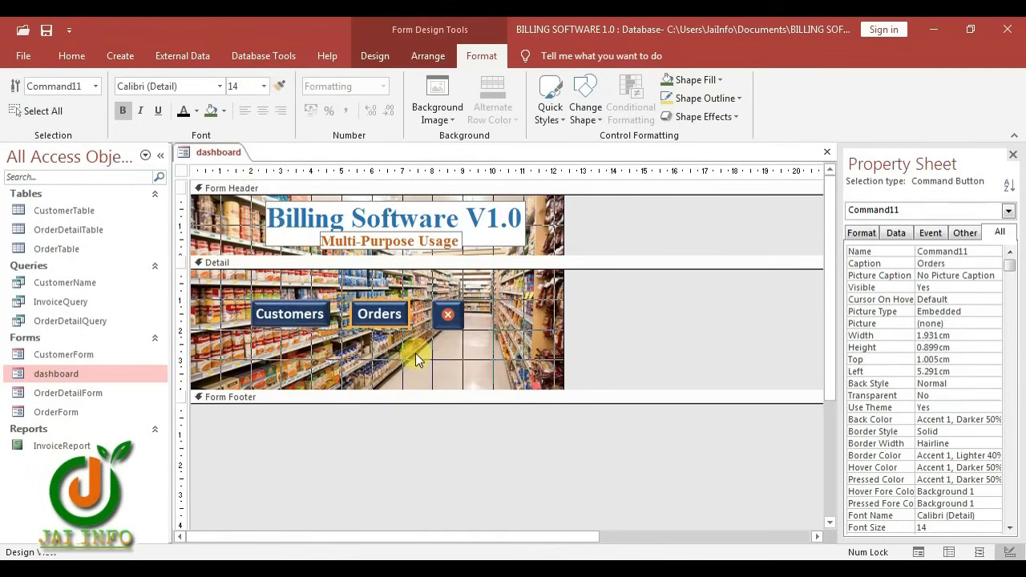
pyautogui.click(415, 353)
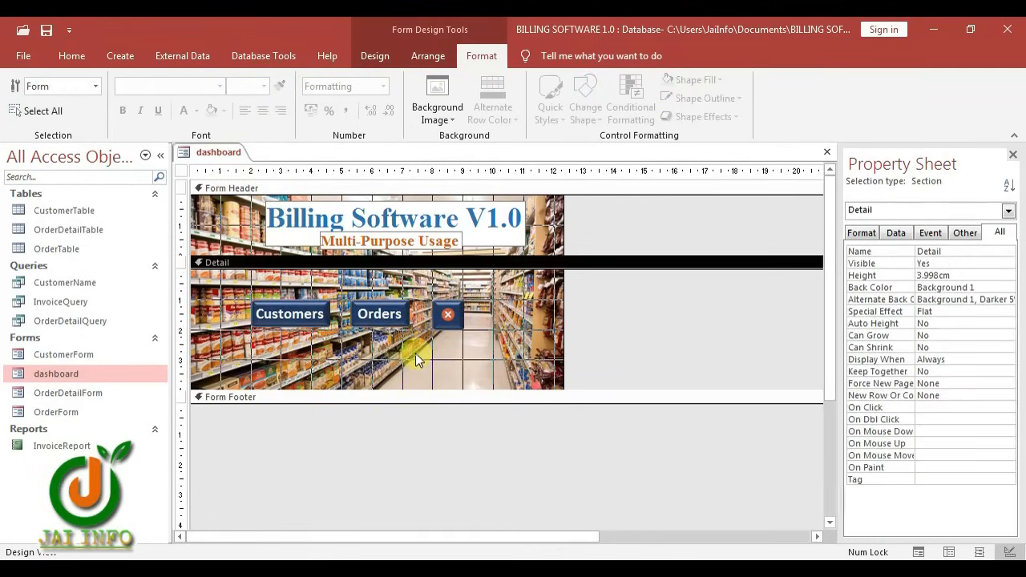
# Close the dashboard and open InvoiceReport in Design View to review its controls' formatting
pyautogui.hotkey('ctrl', 'w')
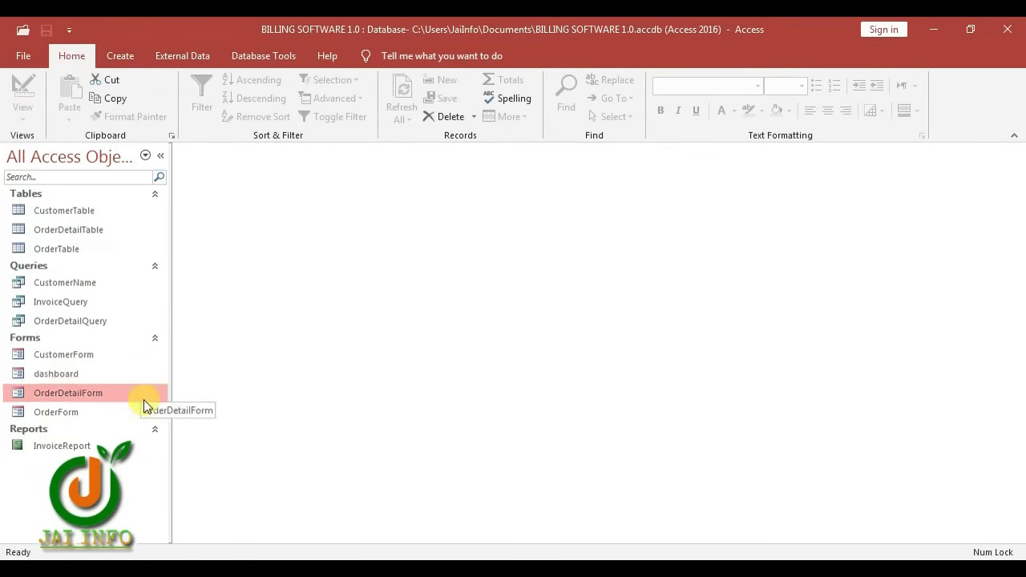
pyautogui.rightClick(90, 447)
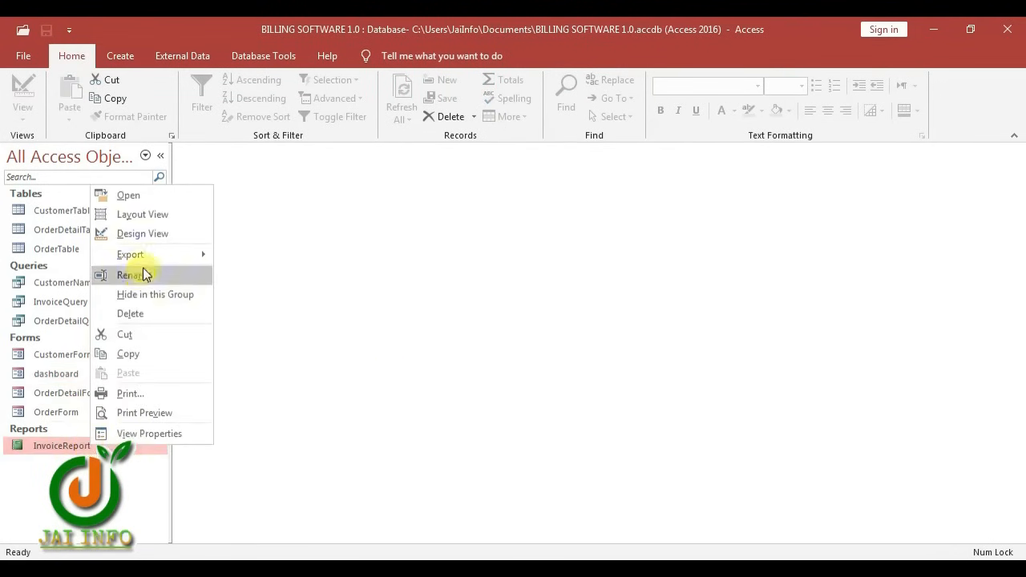
pyautogui.click(158, 233)
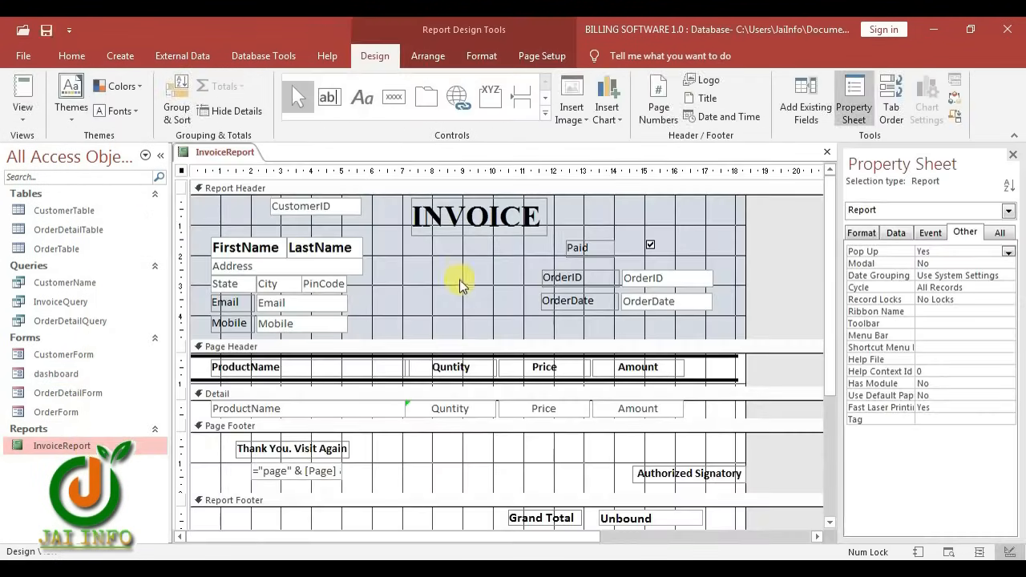
pyautogui.hotkey('ctrl', 'a')
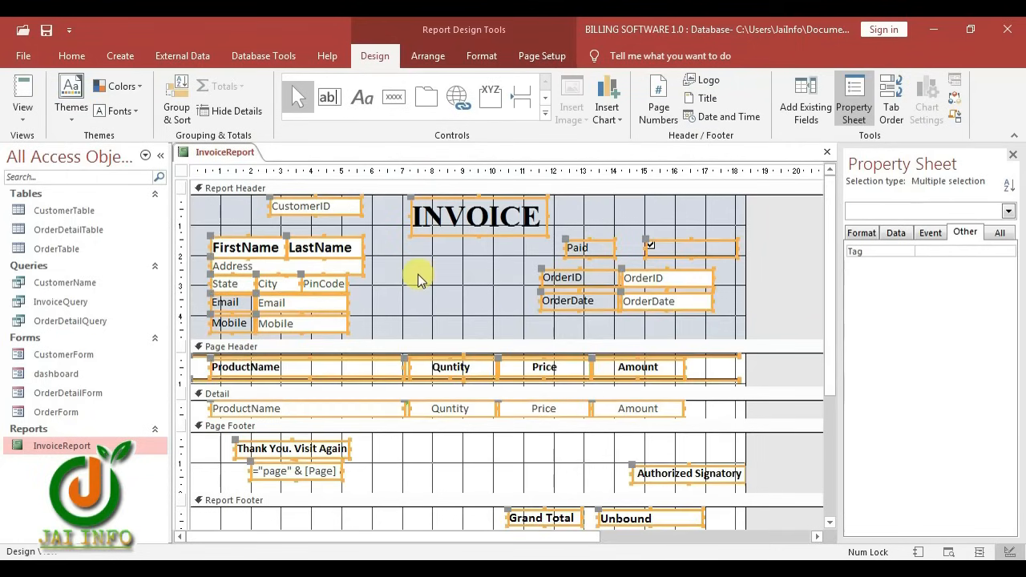
pyautogui.click(482, 56)
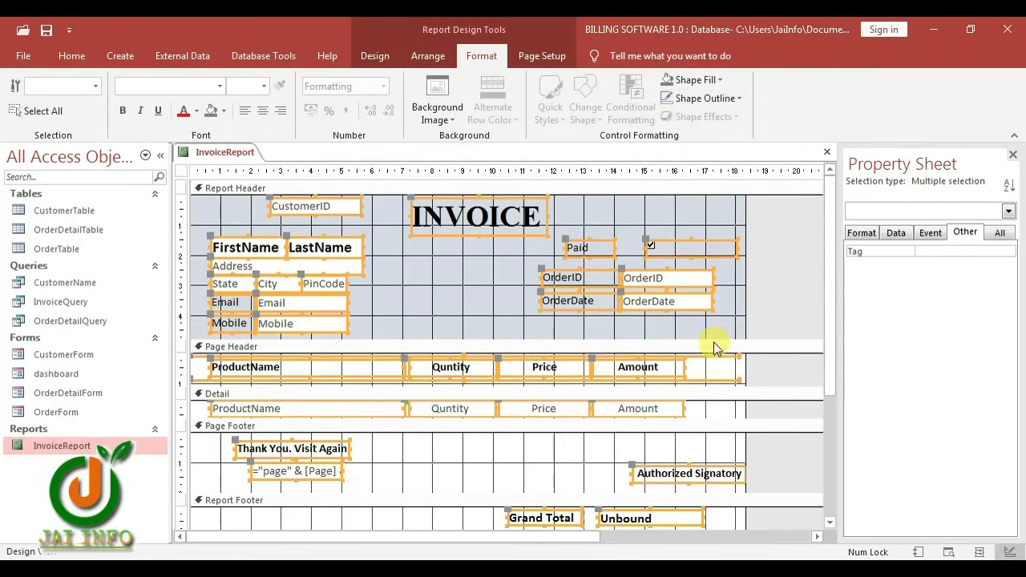
pyautogui.click(457, 318)
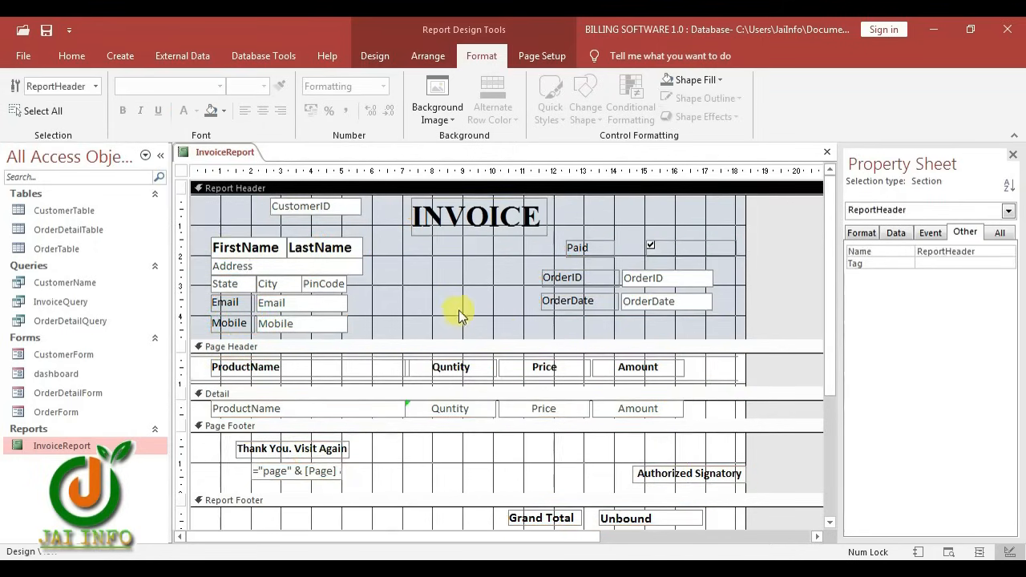
# Make the Report Header background white
pyautogui.scroll(-2, 481, 401)
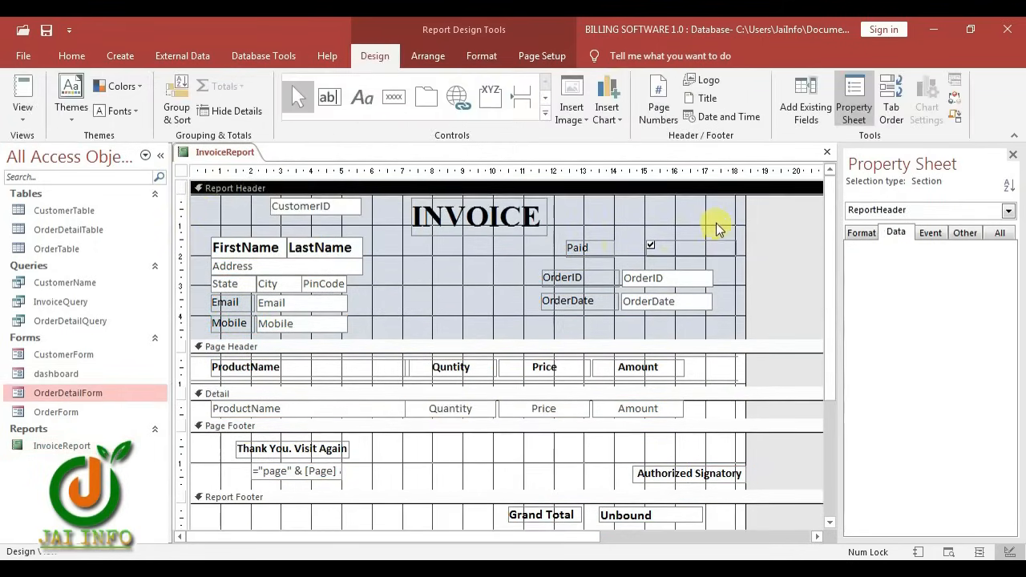
pyautogui.click(481, 55)
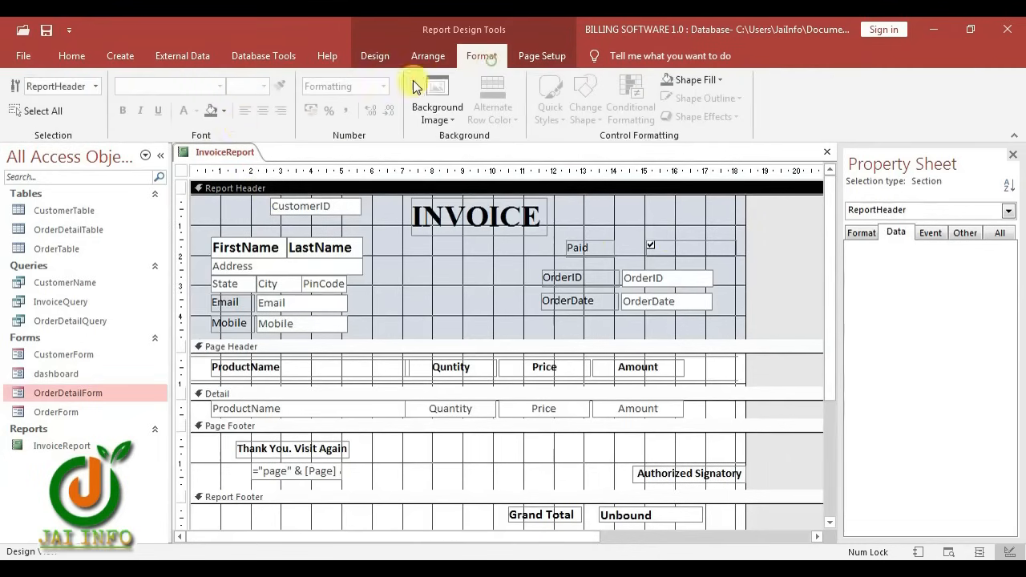
pyautogui.click(223, 112)
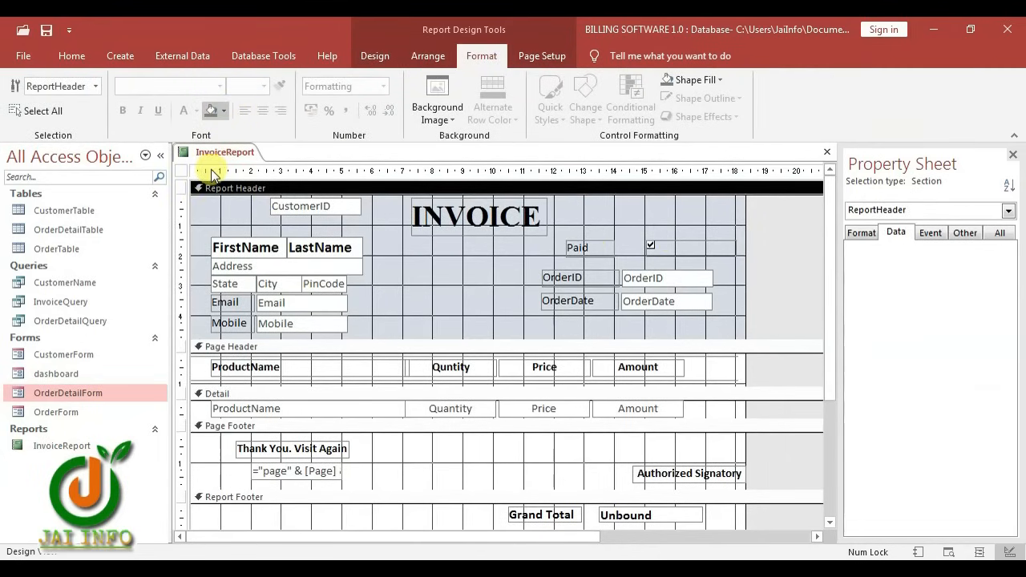
pyautogui.click(211, 171)
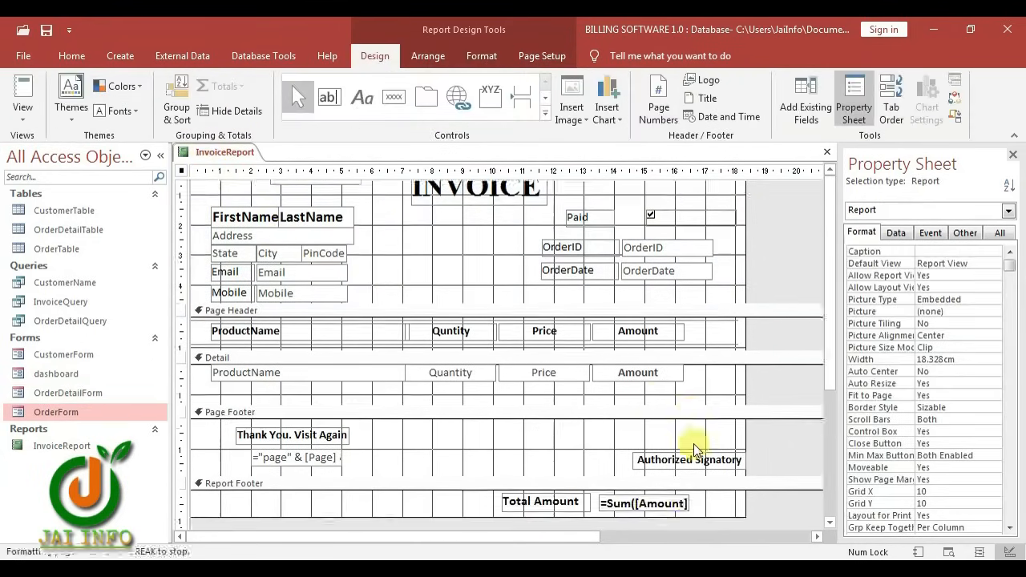
# Format the =Sum([Amount]) total box as Currency
pyautogui.scroll(-2, 674, 449)
pyautogui.click(660, 442)
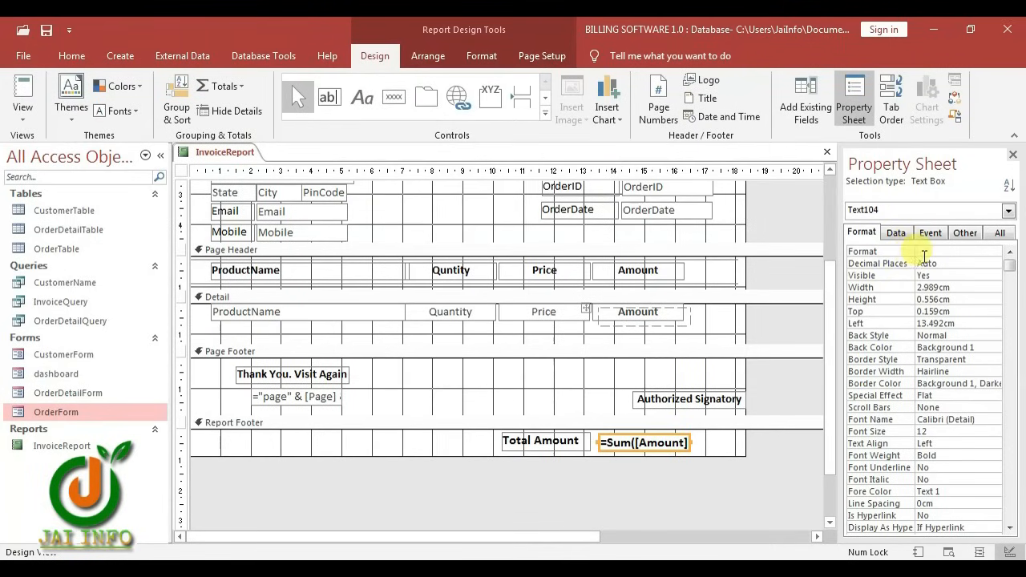
pyautogui.click(925, 256)
pyautogui.click(994, 252)
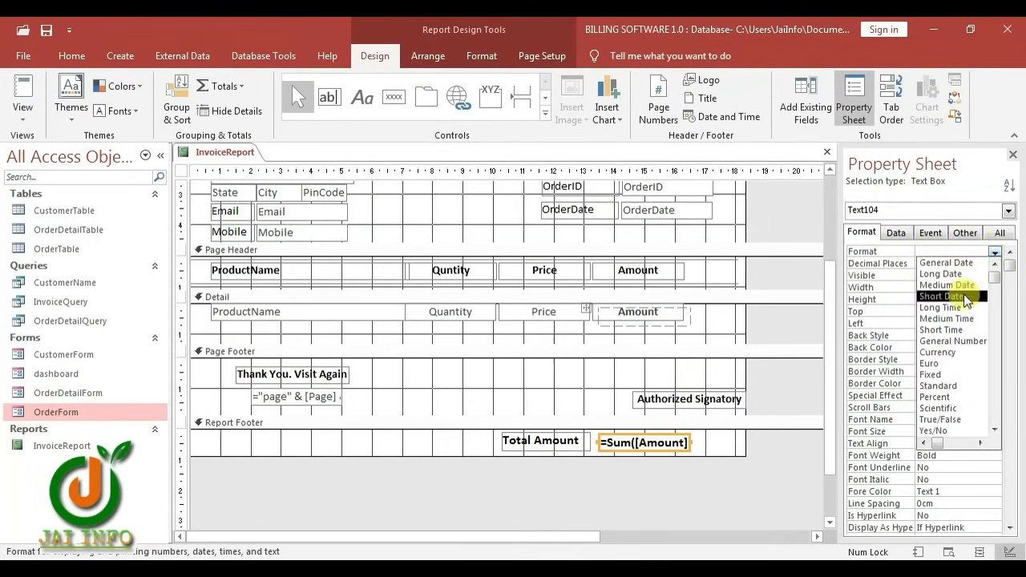
pyautogui.click(962, 352)
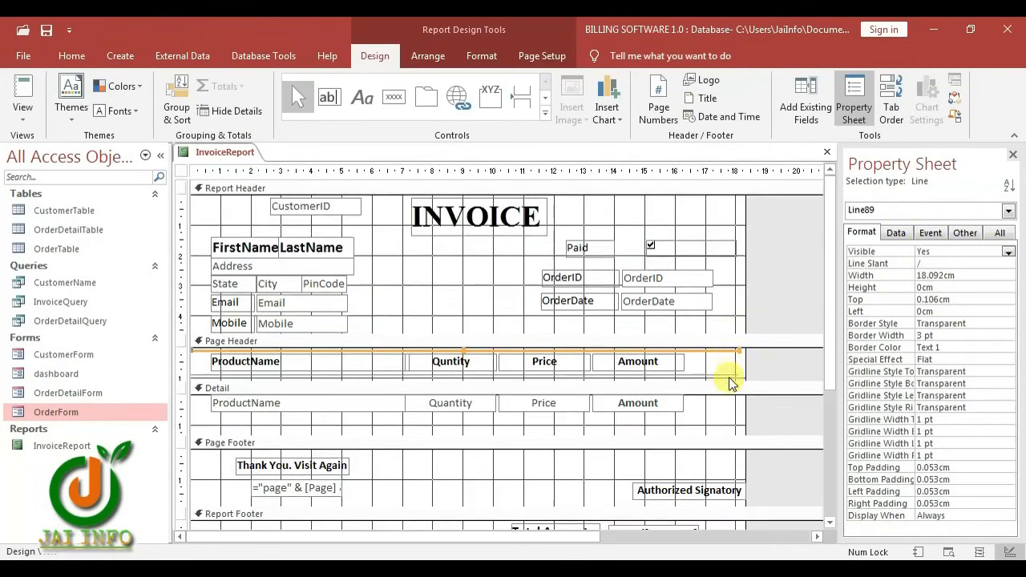
# Check the Page Header lines' formatting, then show InvoiceReport in Print Preview
pyautogui.moveTo(726, 407); pyautogui.dragTo(725, 350)
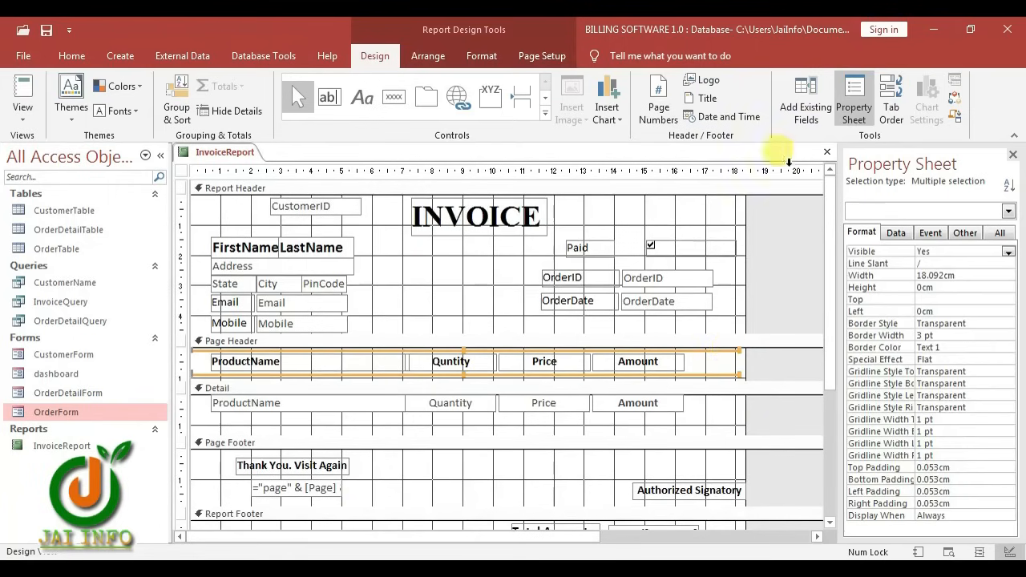
pyautogui.click(480, 55)
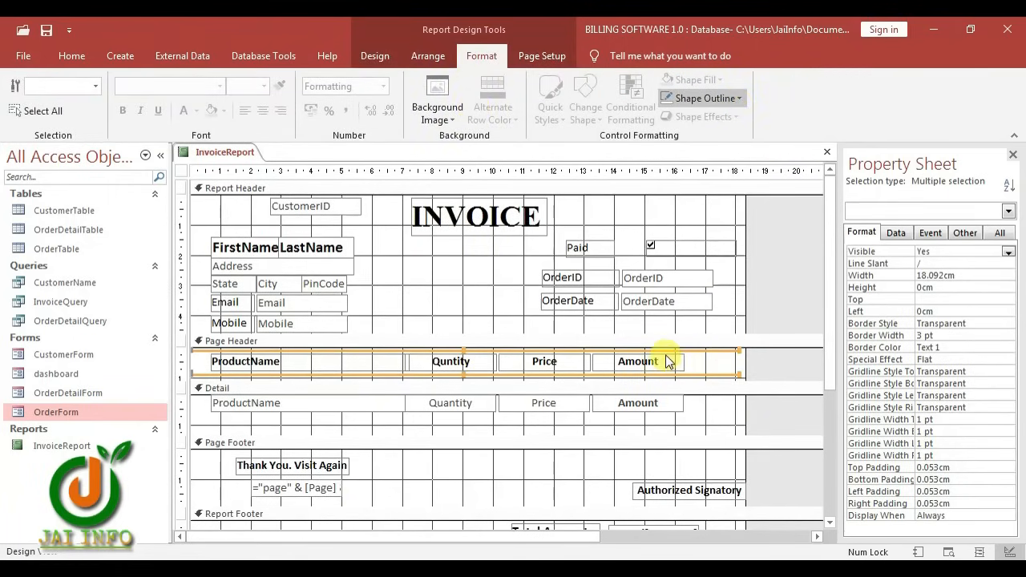
pyautogui.click(713, 396)
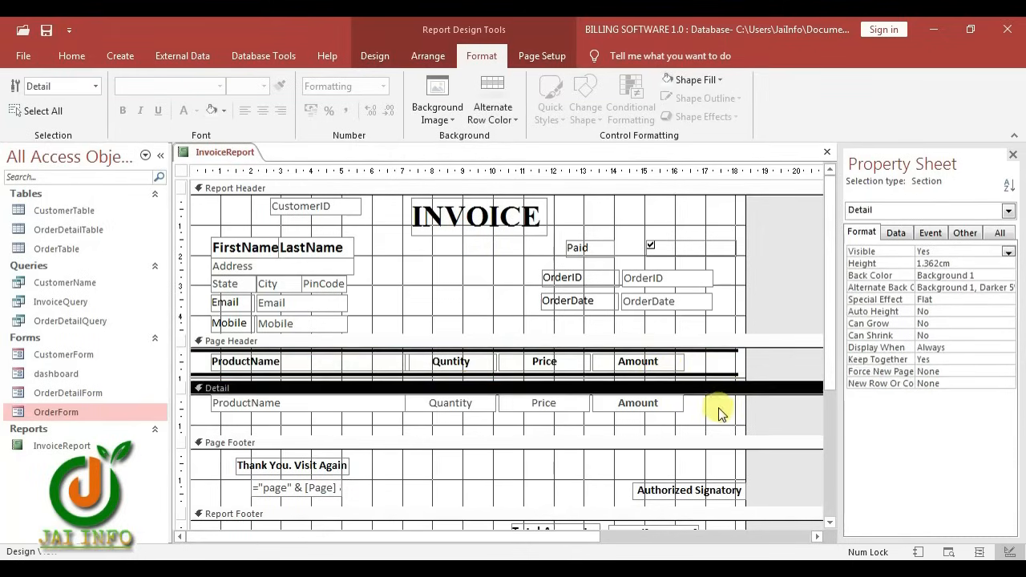
pyautogui.rightClick(213, 152)
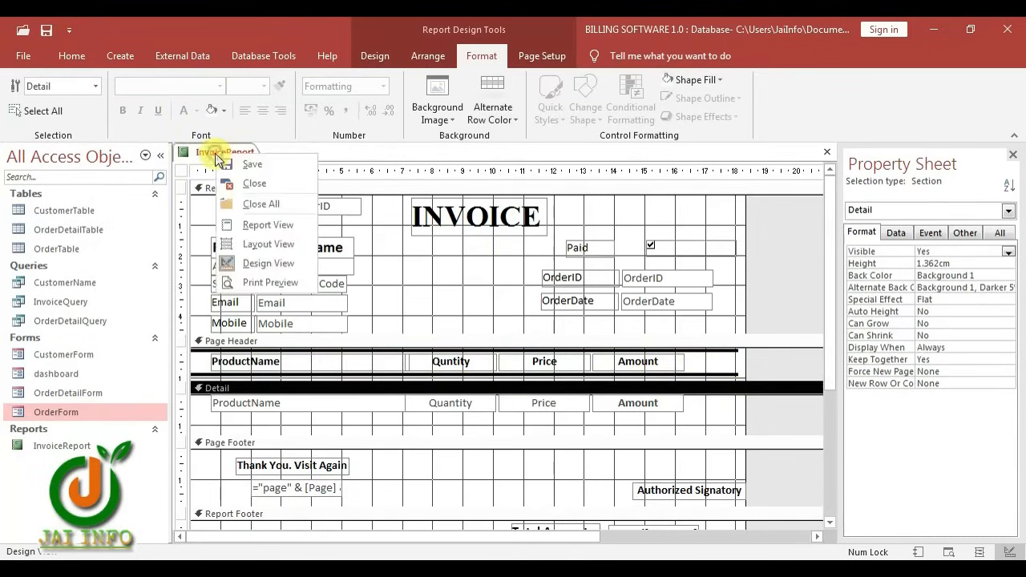
pyautogui.click(253, 286)
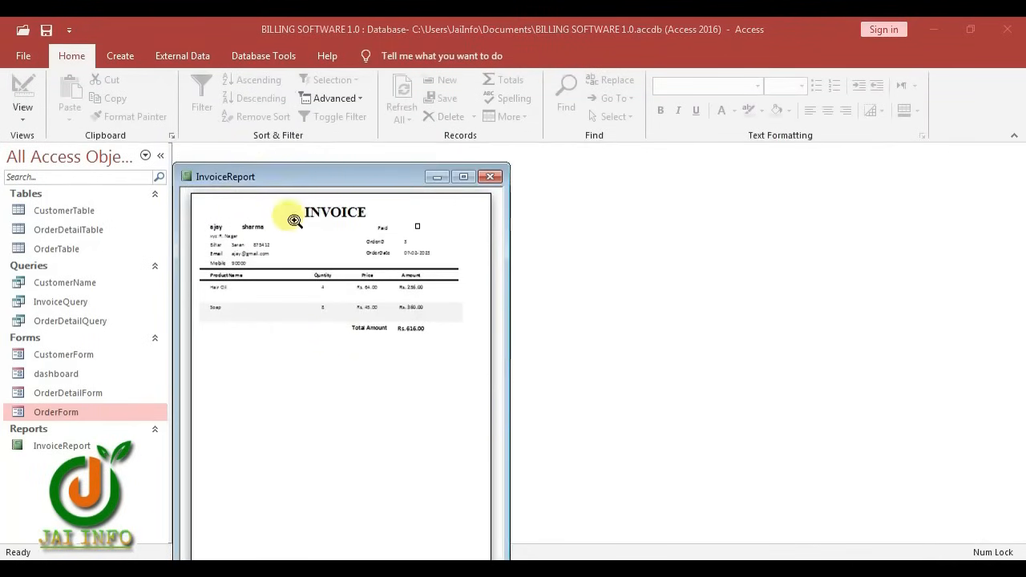
# Move and widen the invoice preview, zoom in near OrderDate and scroll through the page
pyautogui.moveTo(272, 177); pyautogui.dragTo(433, 101)
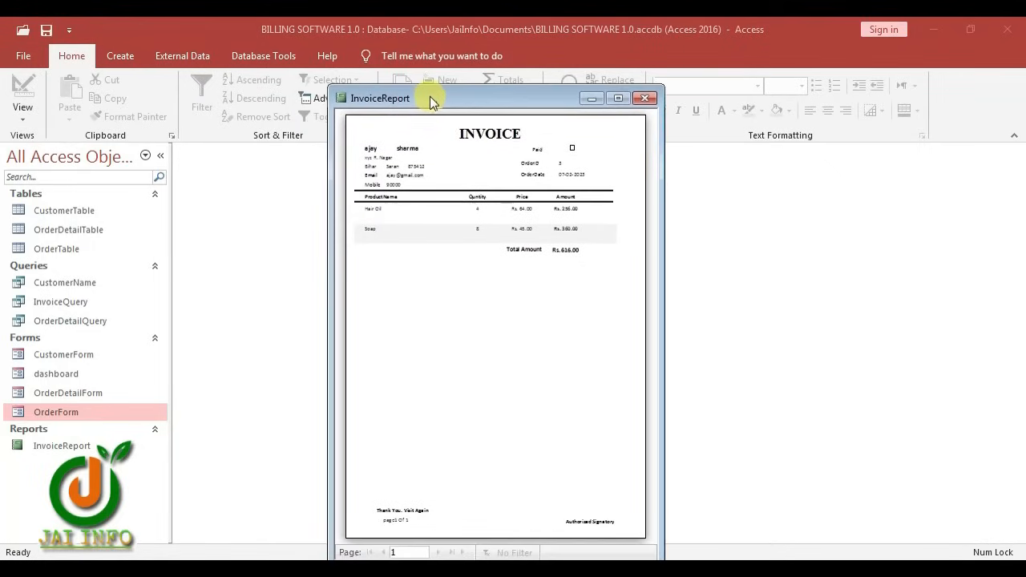
pyautogui.moveTo(662, 96); pyautogui.dragTo(745, 96)
pyautogui.click(591, 180)
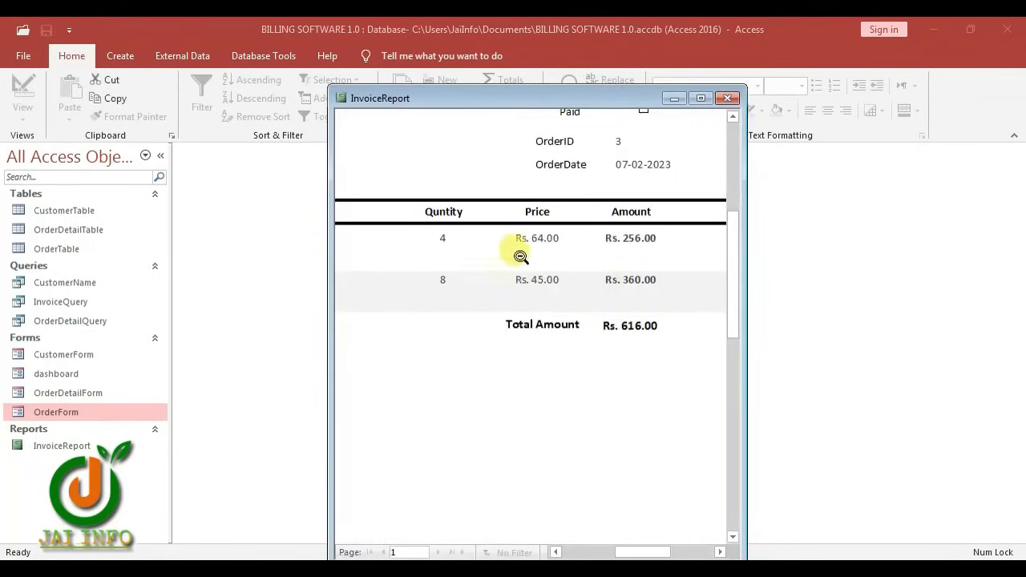
pyautogui.scroll(3, 500, 286)
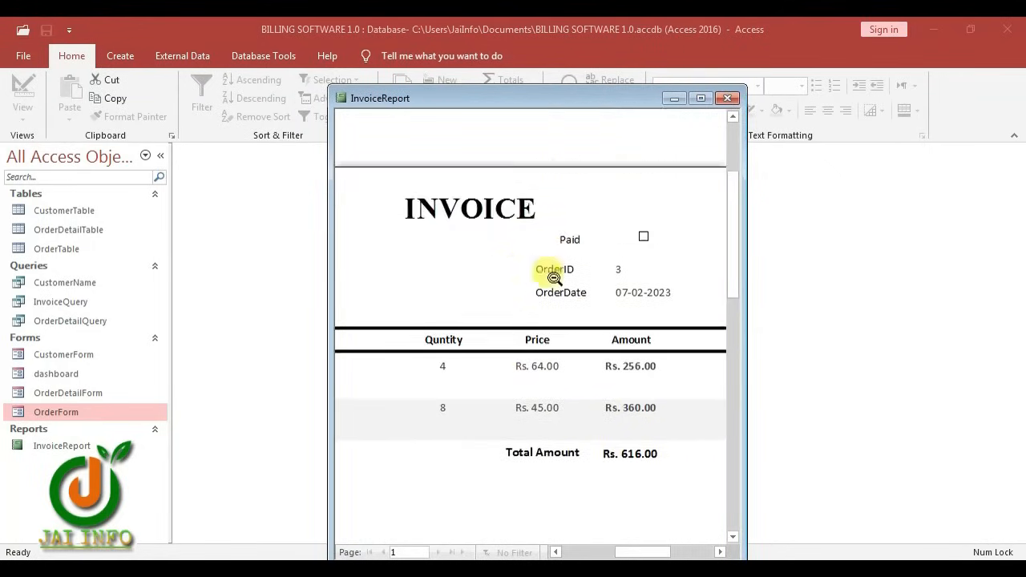
pyautogui.moveTo(628, 553); pyautogui.dragTo(655, 553)
pyautogui.scroll(-2, 619, 416)
pyautogui.scroll(-3, 619, 417)
pyautogui.scroll(-2, 634, 484)
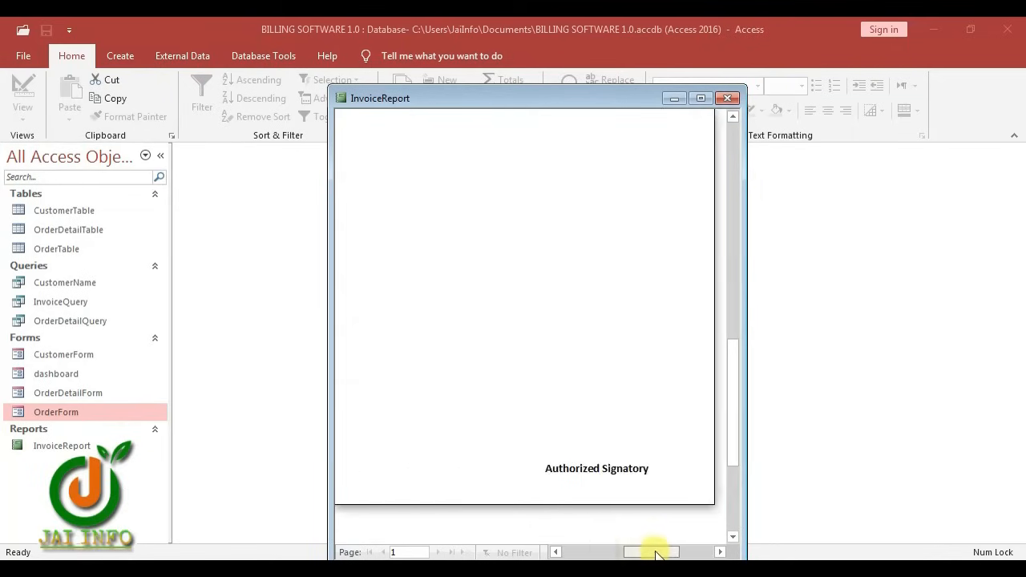
pyautogui.scroll(2, 623, 339)
# Zoom in and out on the product lines, including Hair Oil, then close the report
pyautogui.click(622, 338)
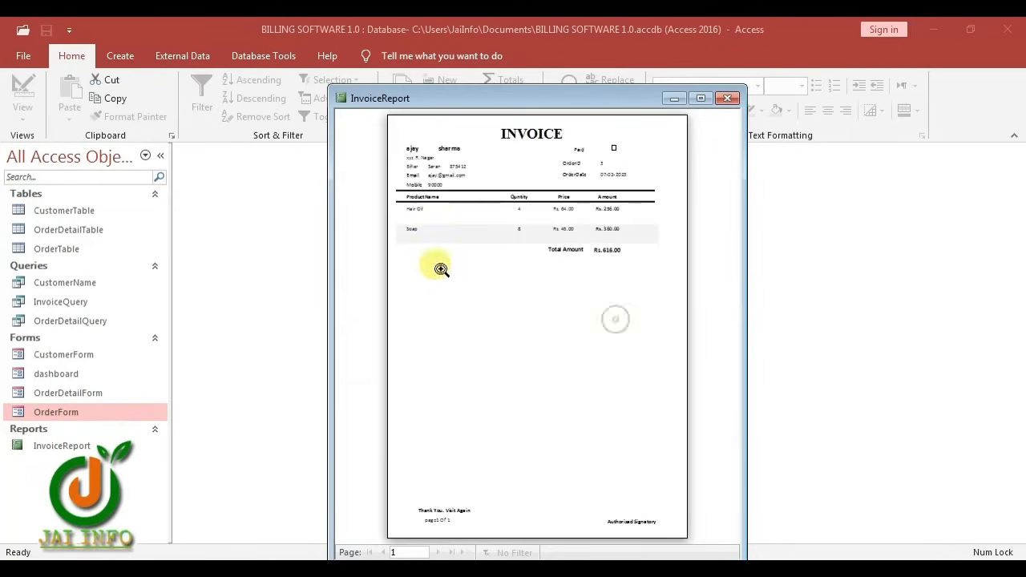
pyautogui.click(420, 194)
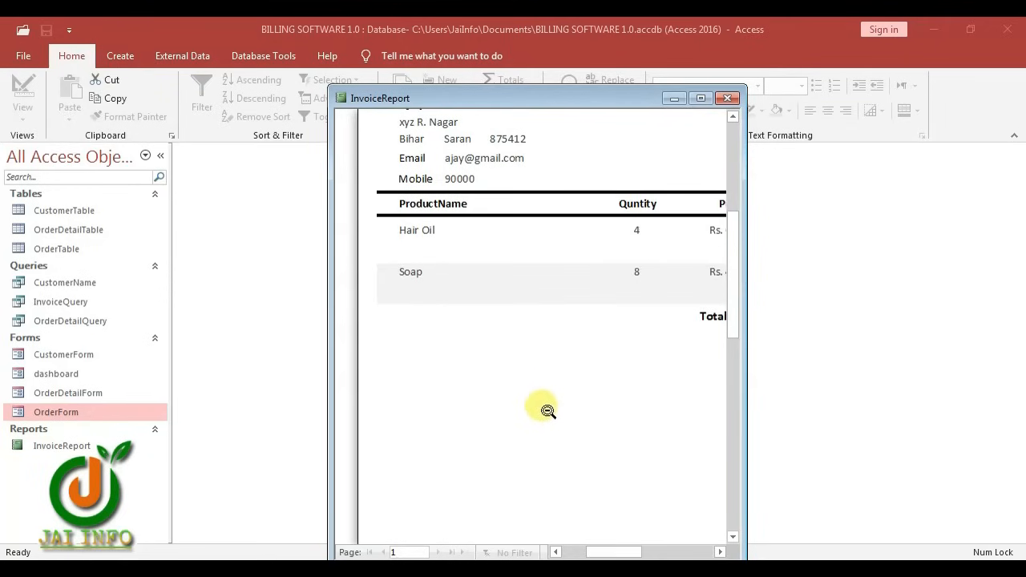
pyautogui.click(561, 375)
pyautogui.click(443, 207)
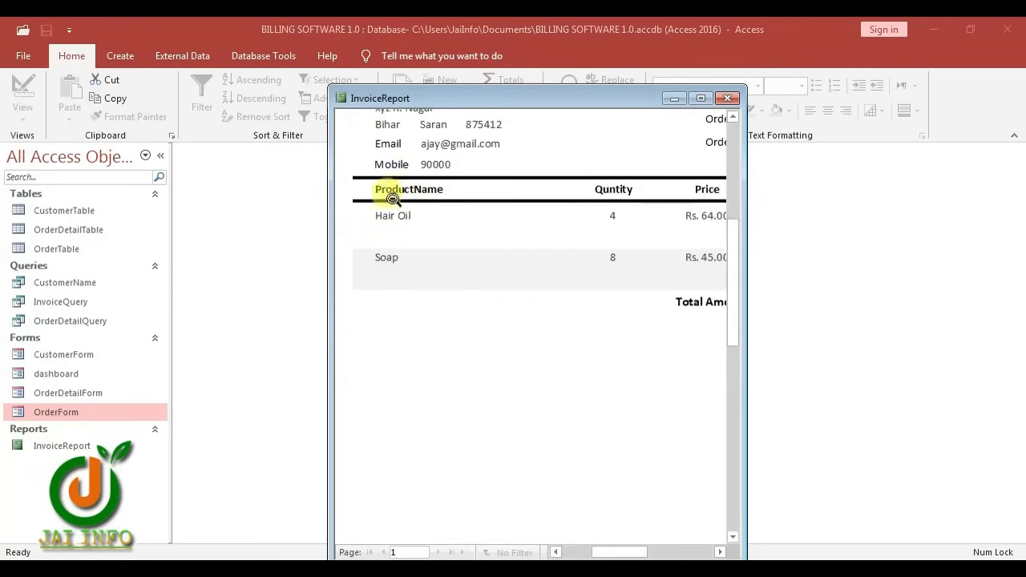
pyautogui.click(459, 234)
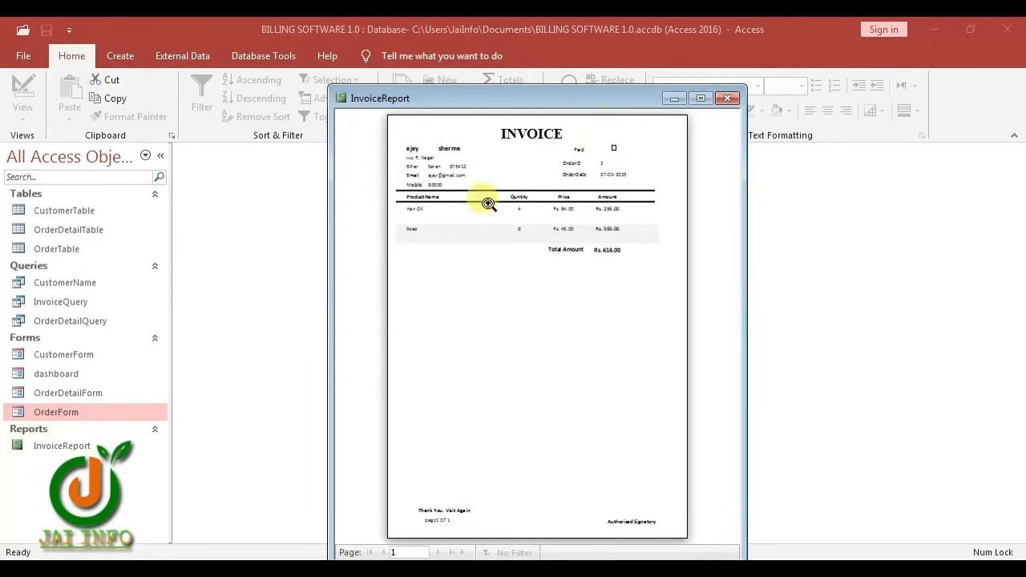
pyautogui.click(728, 99)
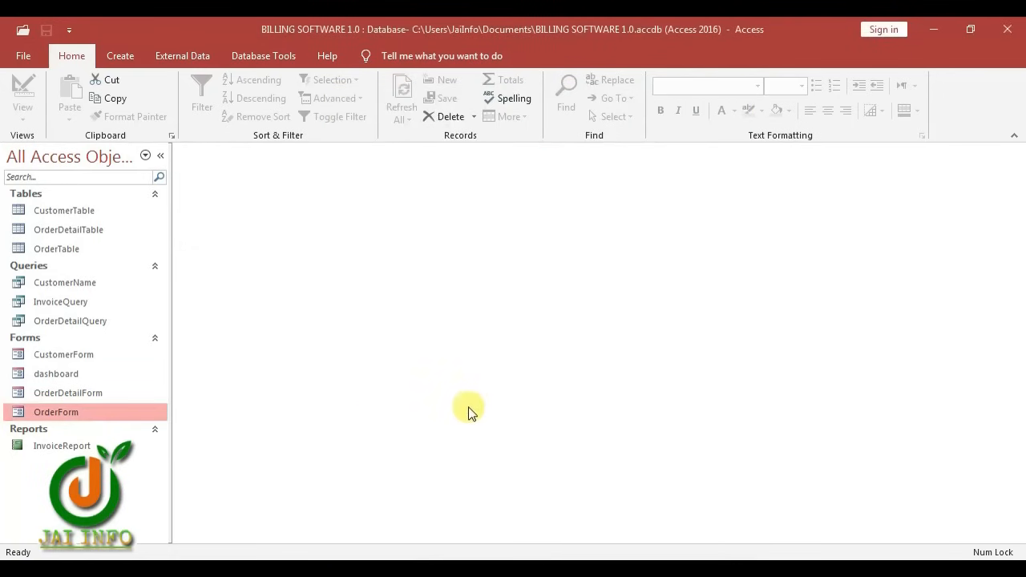
# Run the dashboard, open Customers and delete the second customer record
pyautogui.doubleClick(80, 374)
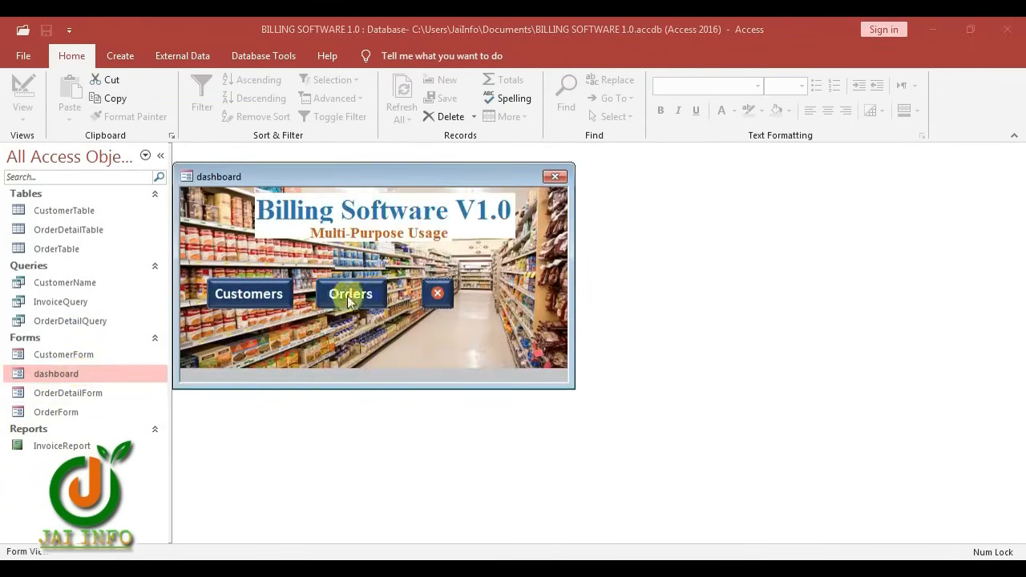
pyautogui.click(238, 297)
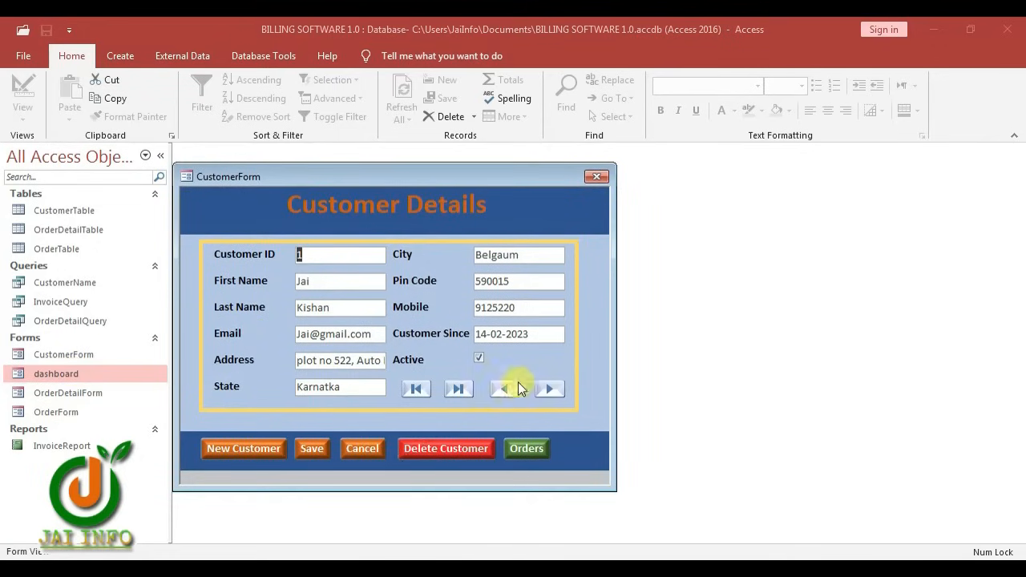
pyautogui.click(549, 390)
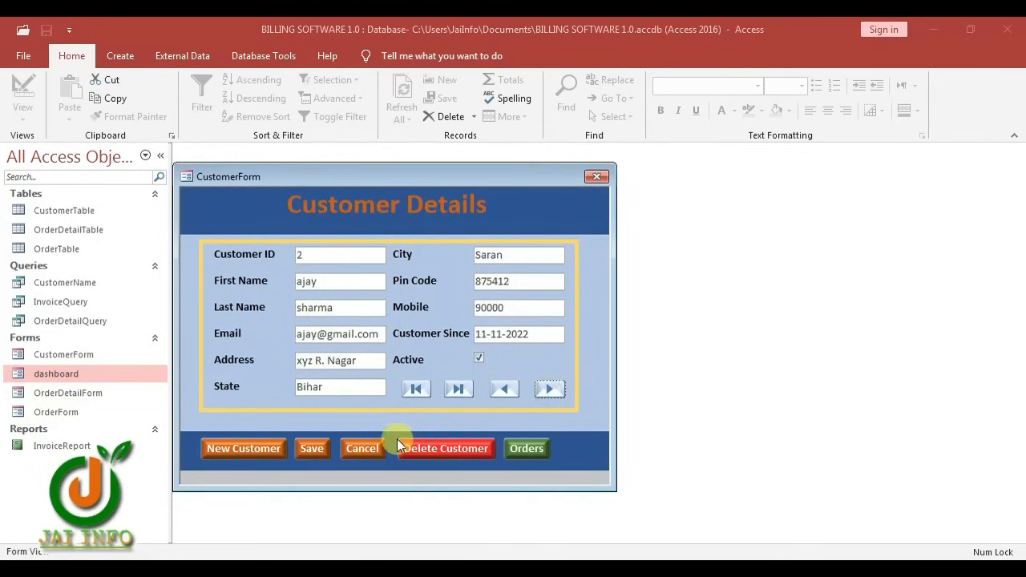
pyautogui.click(426, 452)
pyautogui.click(479, 353)
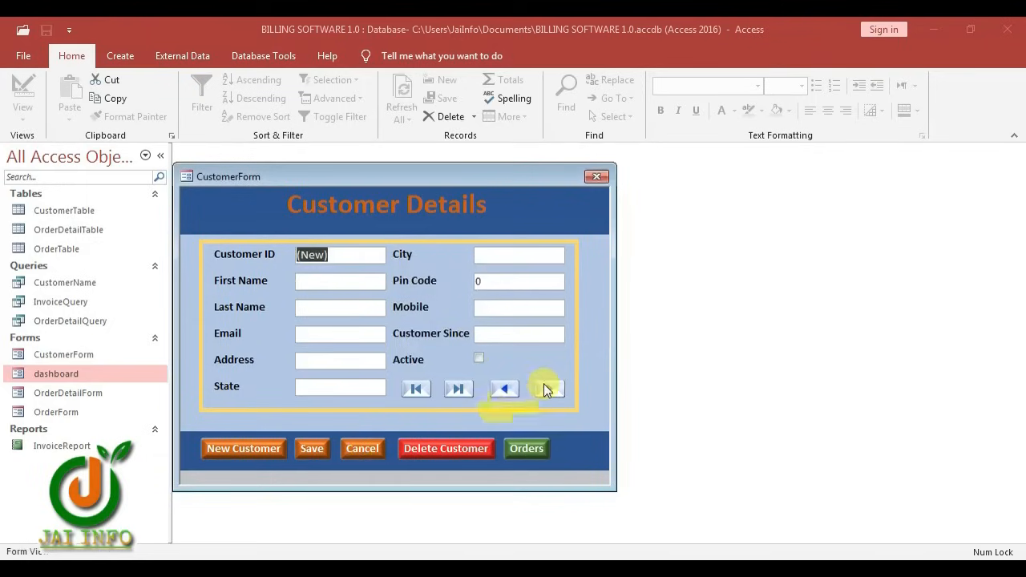
# Browse back to the first customer and open their orders
pyautogui.click(506, 390)
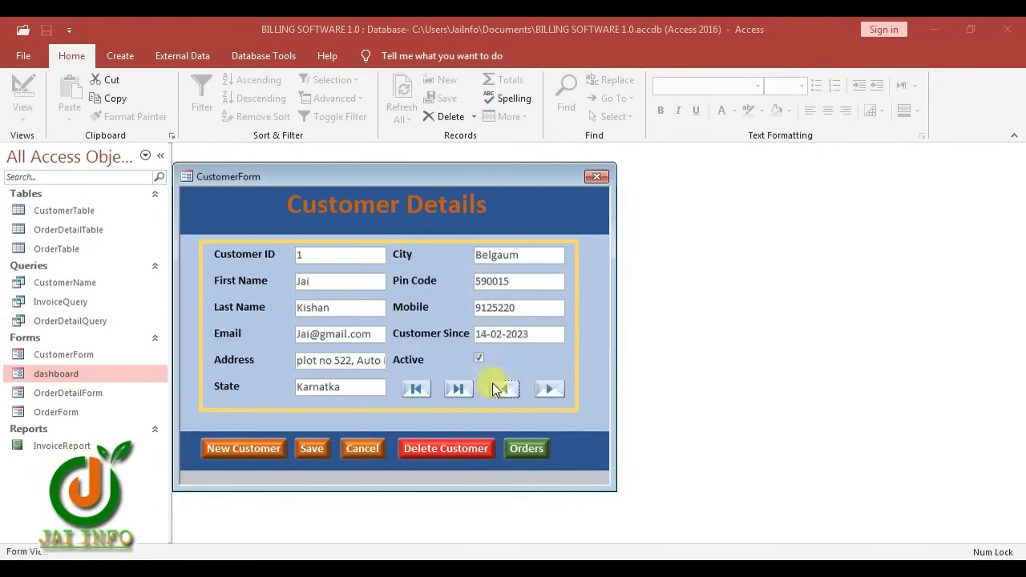
pyautogui.click(541, 389)
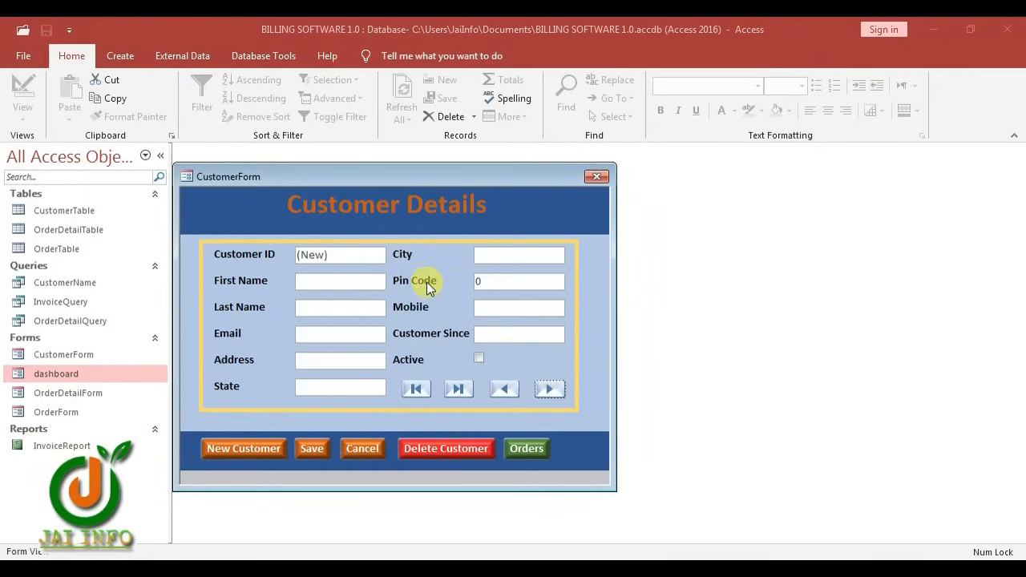
pyautogui.click(500, 389)
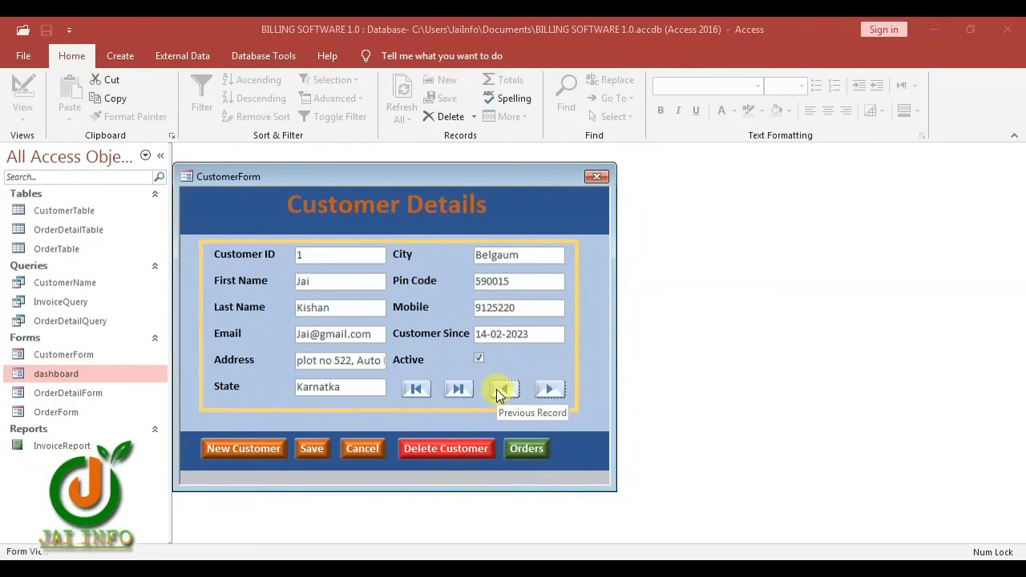
pyautogui.click(527, 449)
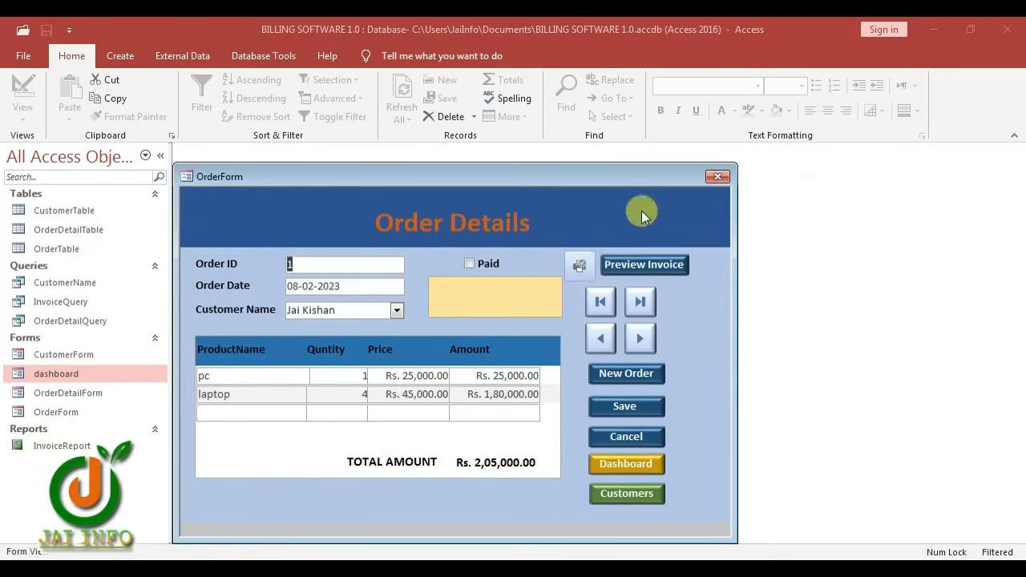
pyautogui.click(656, 268)
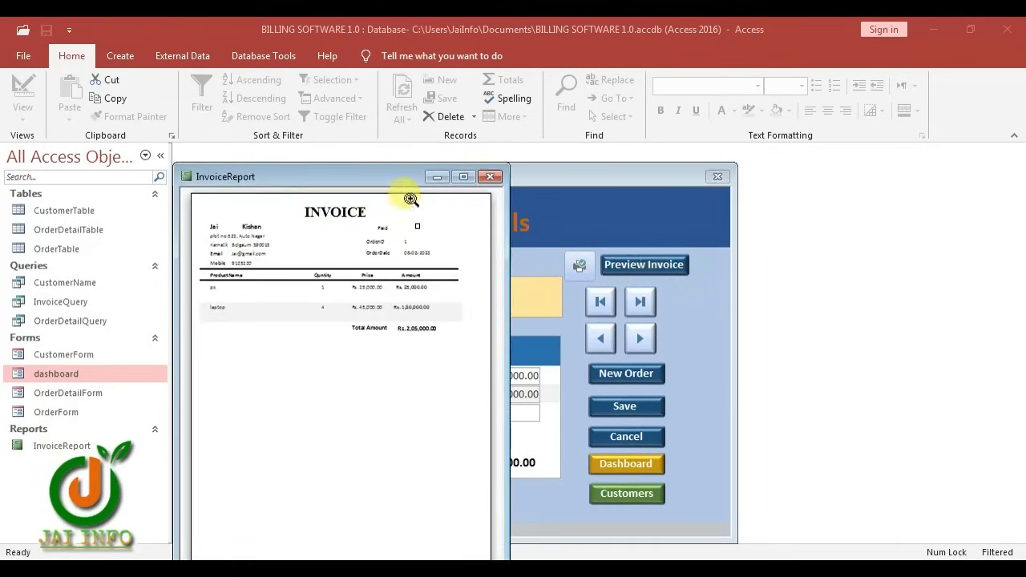
pyautogui.moveTo(386, 166); pyautogui.dragTo(495, 104)
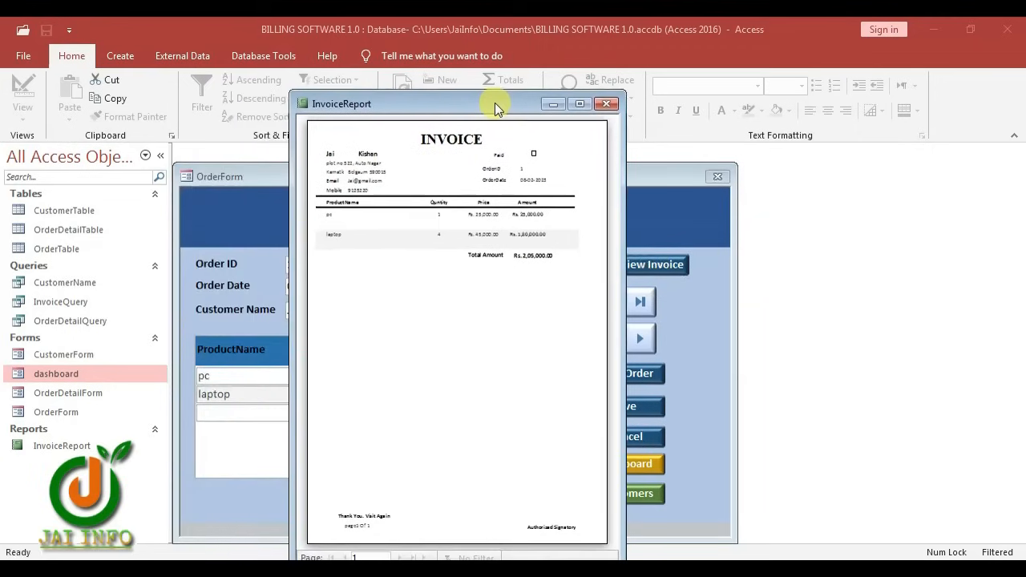
pyautogui.rightClick(371, 230)
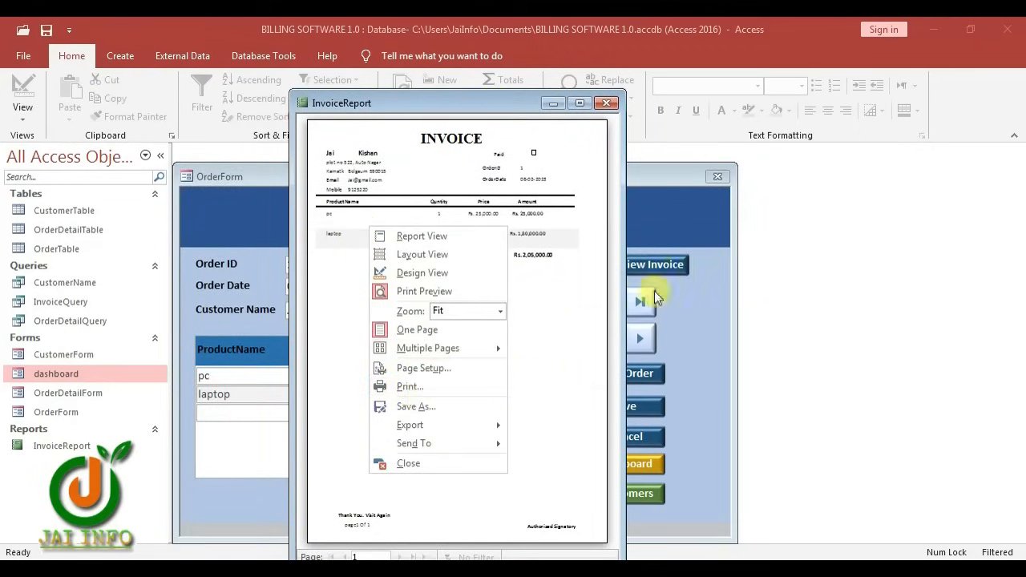
pyautogui.click(606, 103)
pyautogui.click(606, 103)
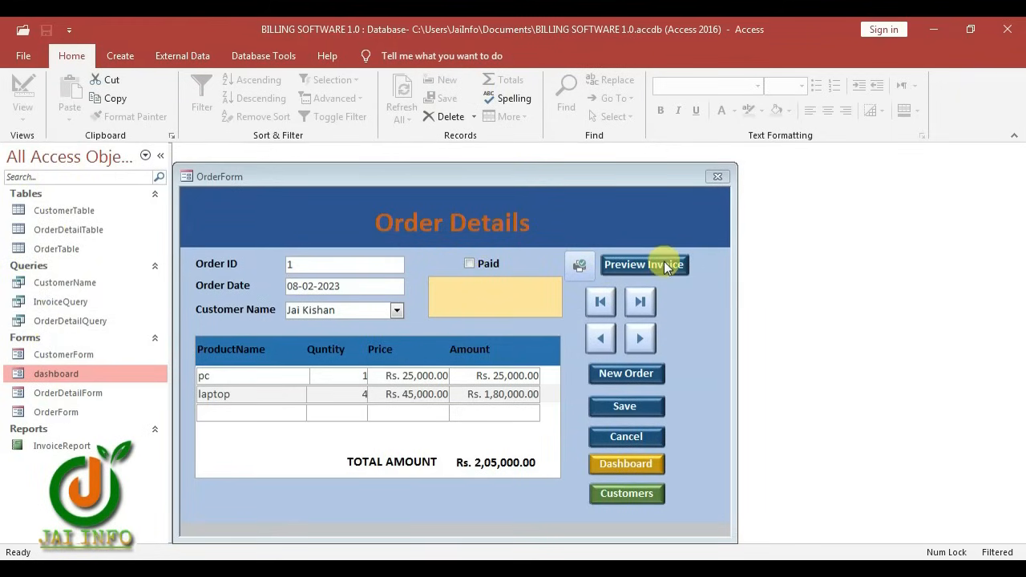
pyautogui.click(579, 270)
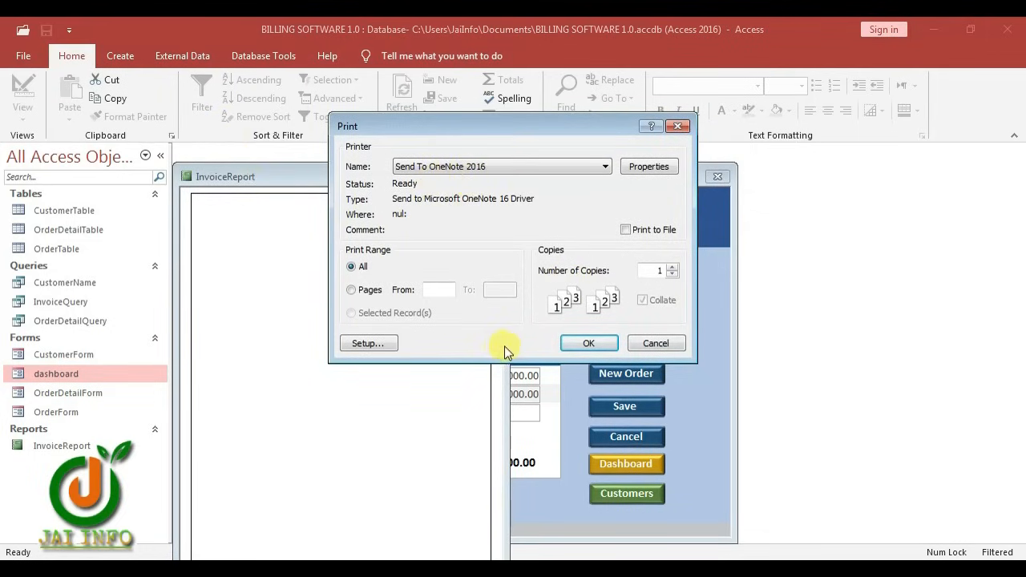
pyautogui.click(677, 125)
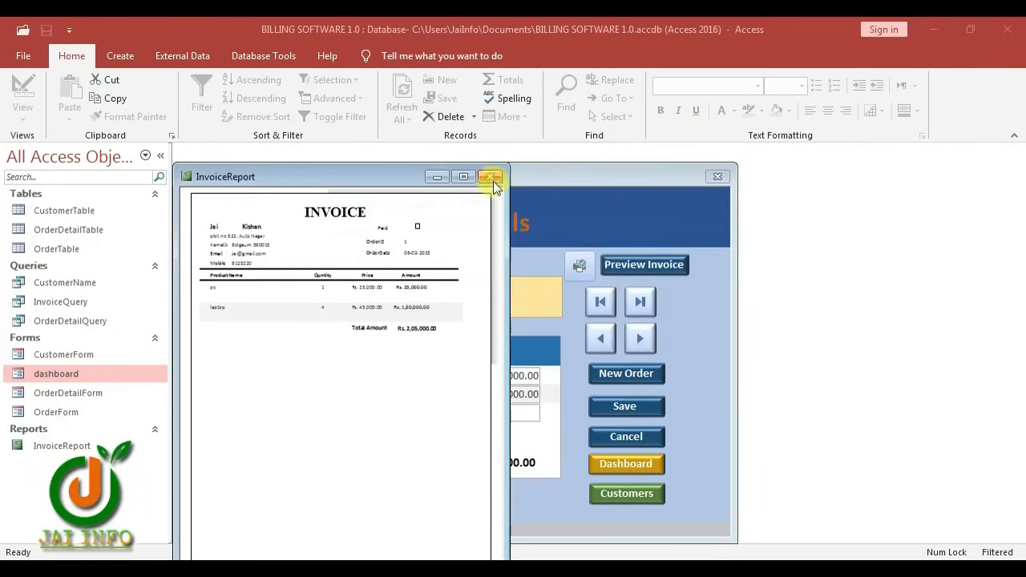
pyautogui.click(351, 237)
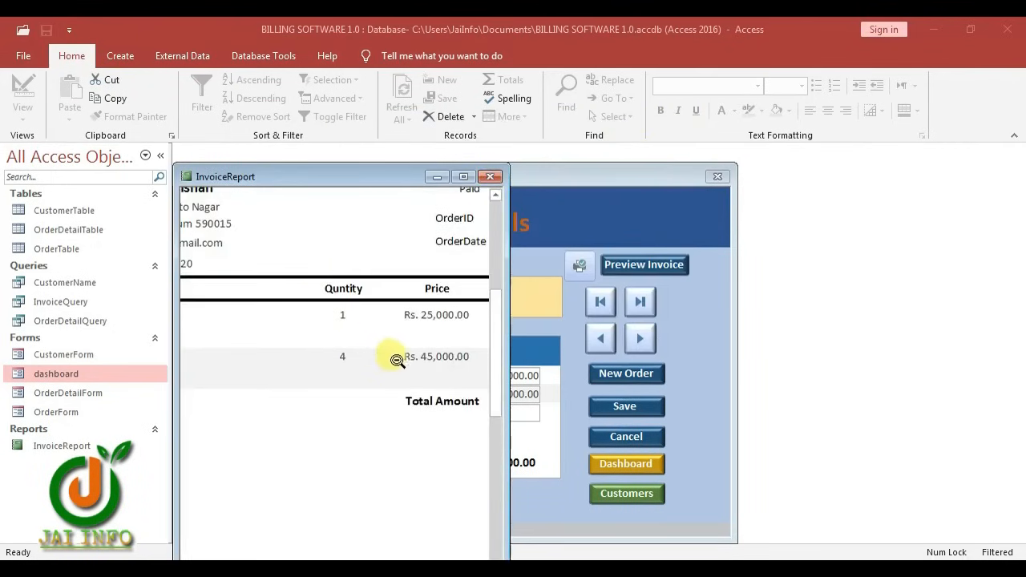
pyautogui.click(490, 177)
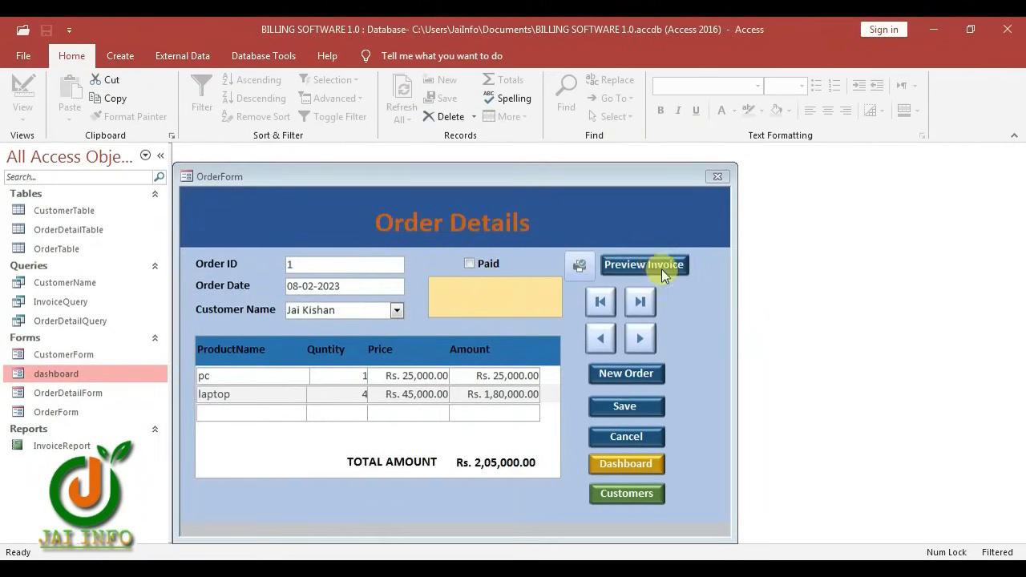
# From the dashboard open Customer Details, then Order Details, and drag OrderForm to reveal CustomerForm
pyautogui.click(628, 465)
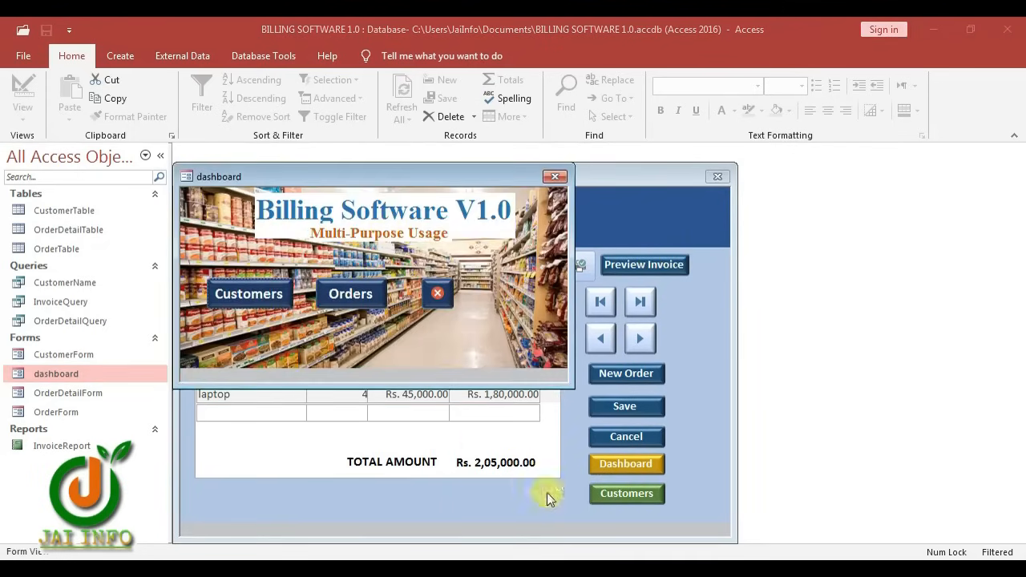
pyautogui.click(618, 495)
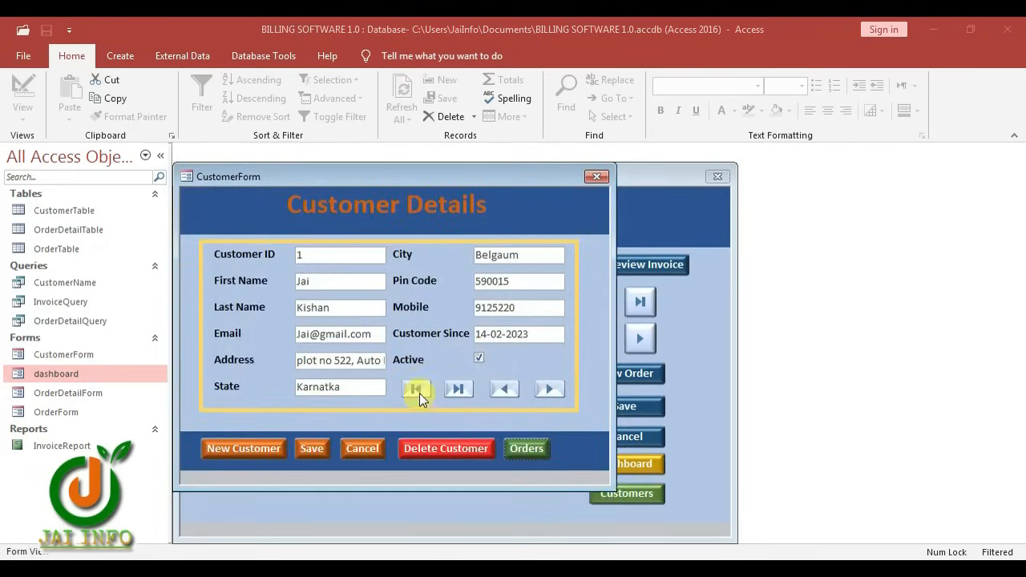
pyautogui.click(529, 447)
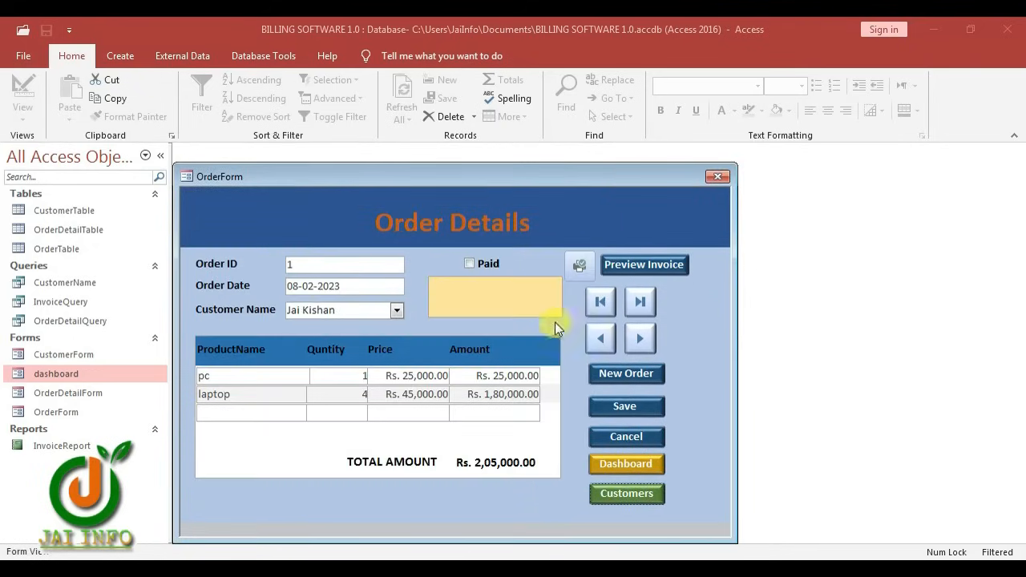
pyautogui.moveTo(426, 183); pyautogui.dragTo(570, 201)
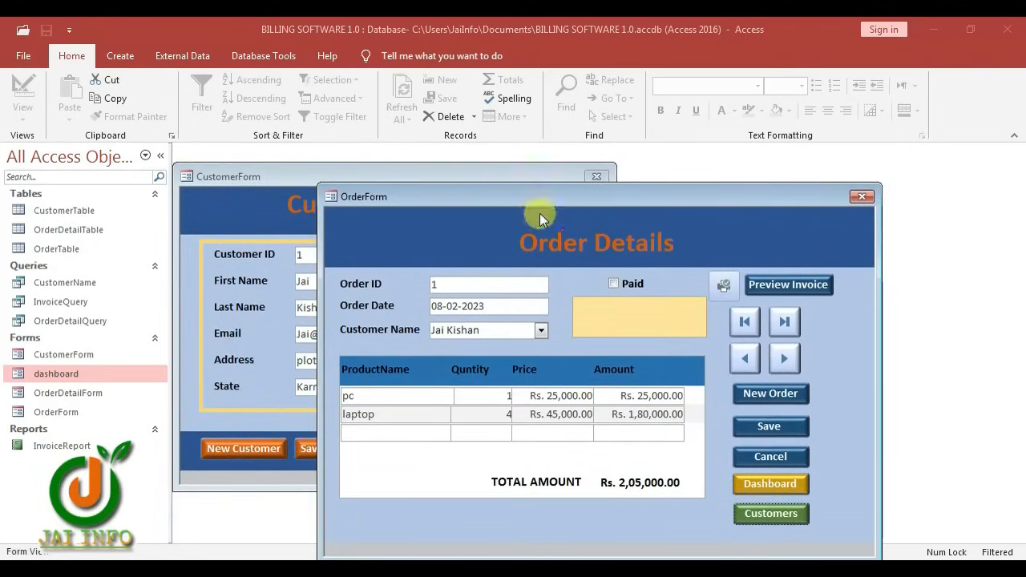
pyautogui.moveTo(540, 201); pyautogui.dragTo(482, 170)
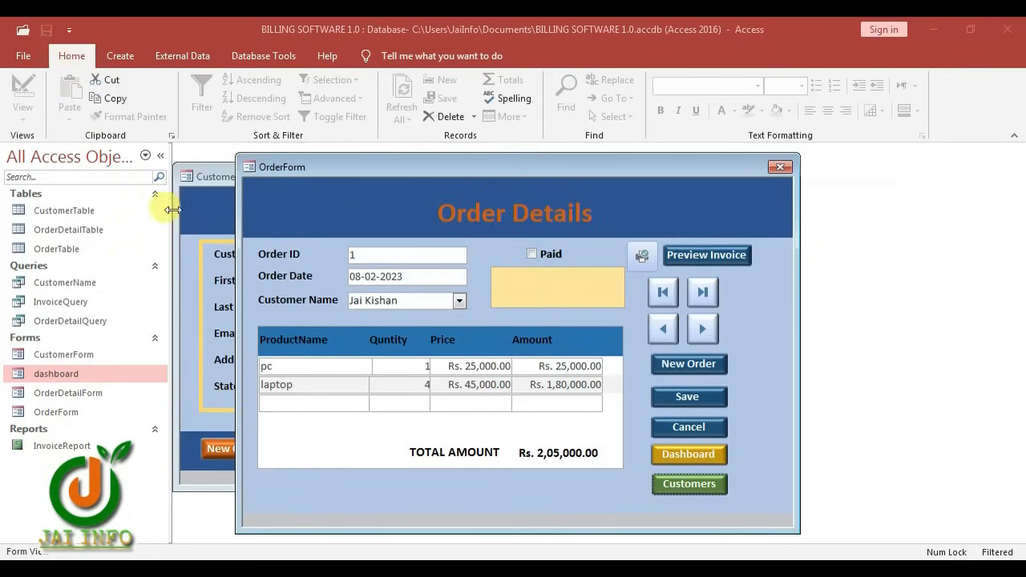
# Set dashboard as the Display Form; turn off Navigation Pane, Full Menus and Default Shortcut Menus
pyautogui.click(72, 30)
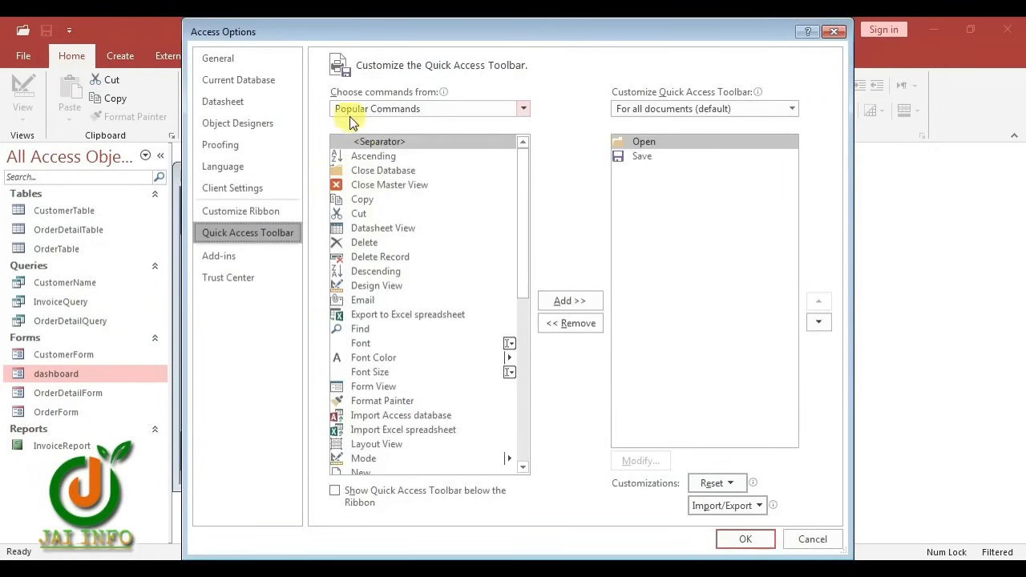
pyautogui.click(229, 80)
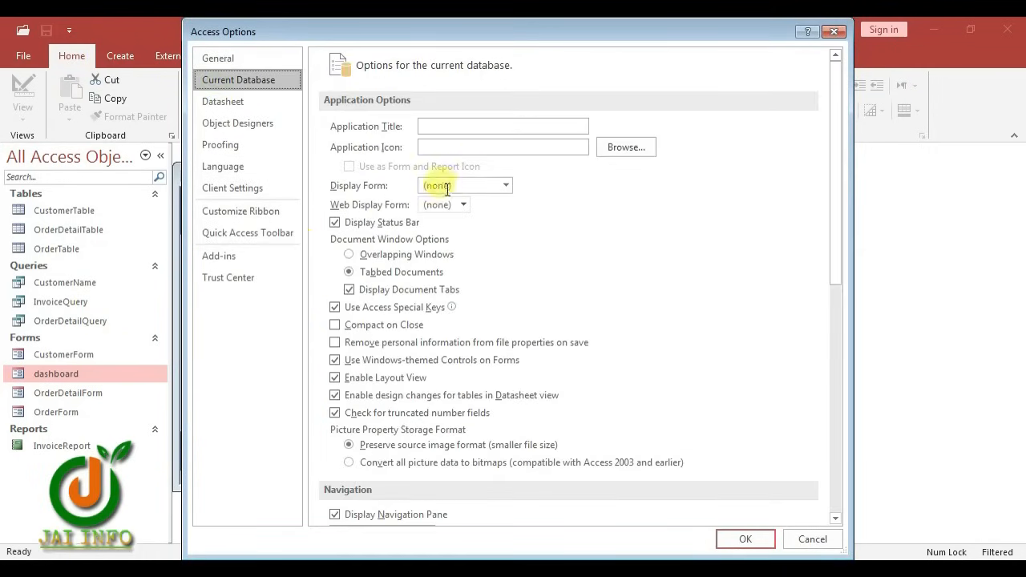
pyautogui.click(506, 185)
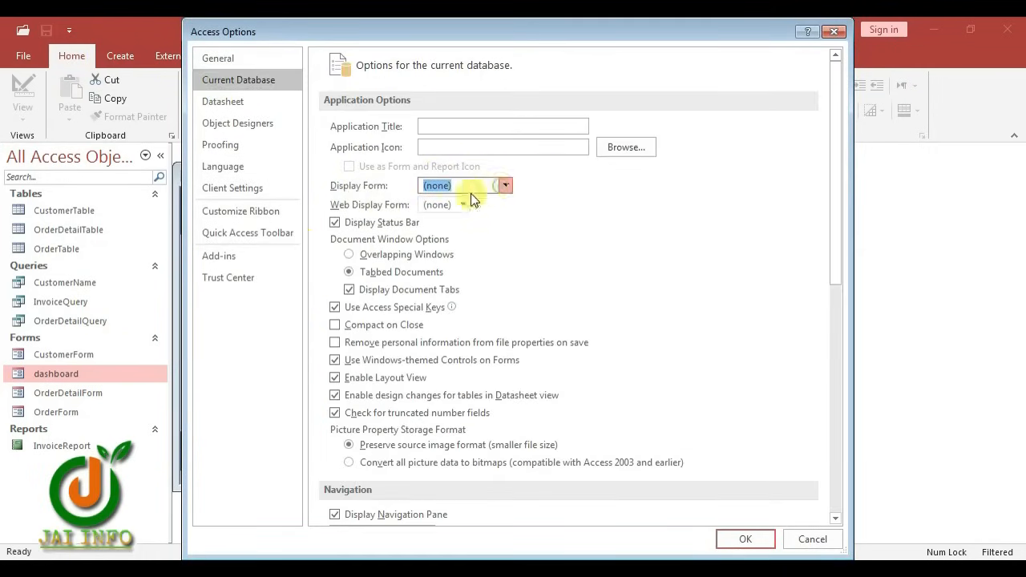
pyautogui.click(473, 200)
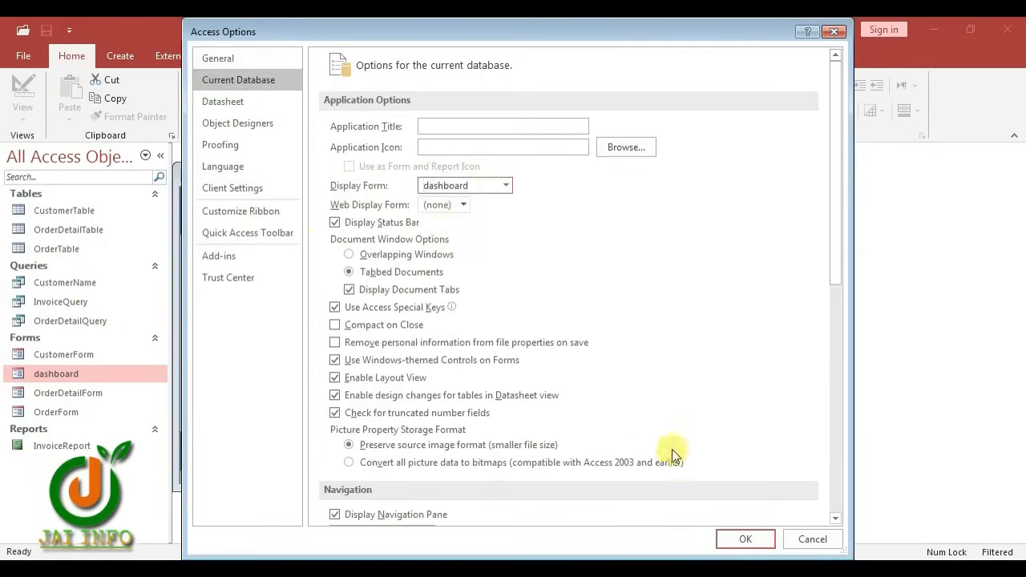
pyautogui.scroll(-3, 671, 451)
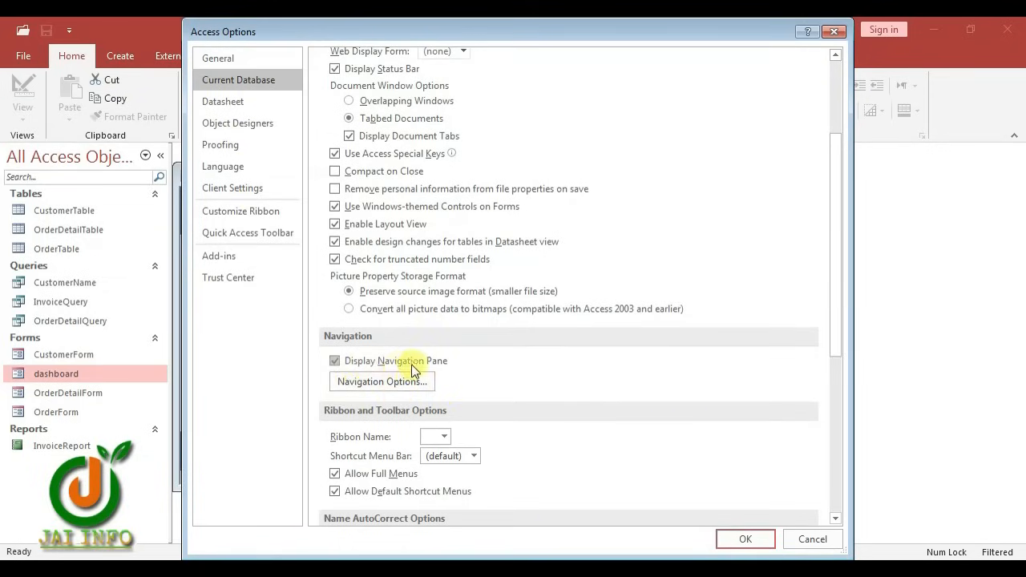
pyautogui.click(343, 366)
pyautogui.scroll(-2, 385, 385)
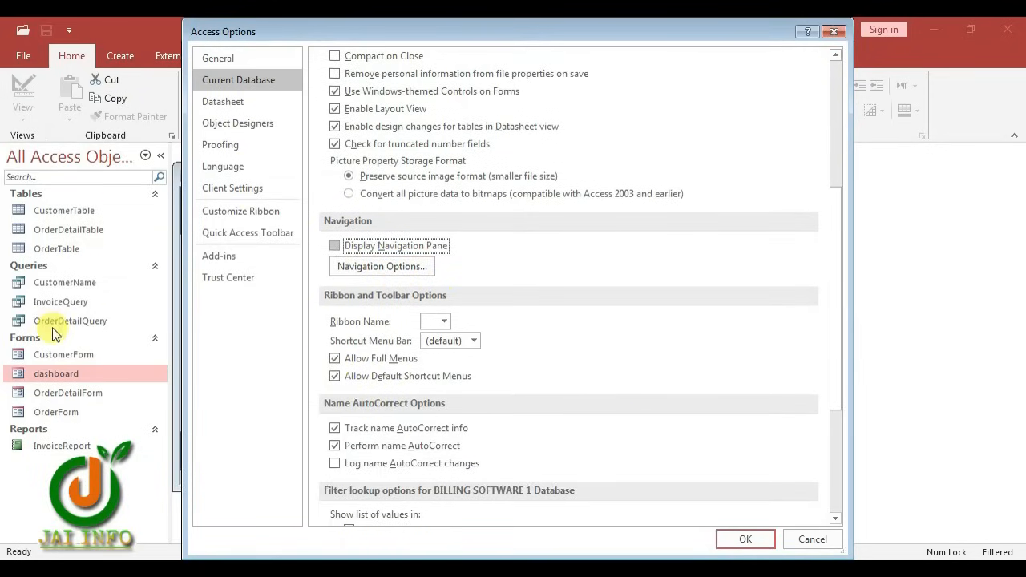
pyautogui.click(335, 358)
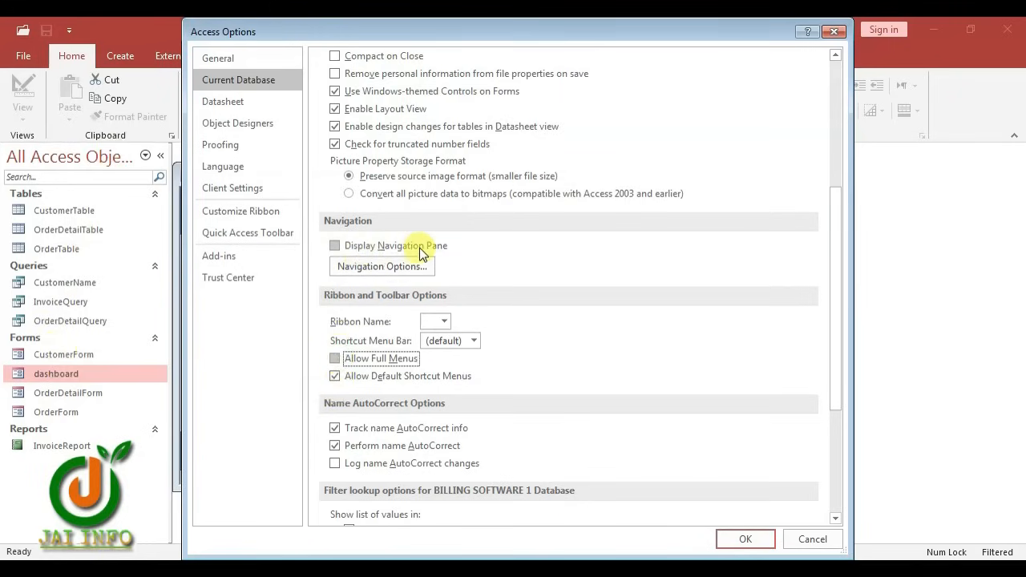
pyautogui.click(335, 377)
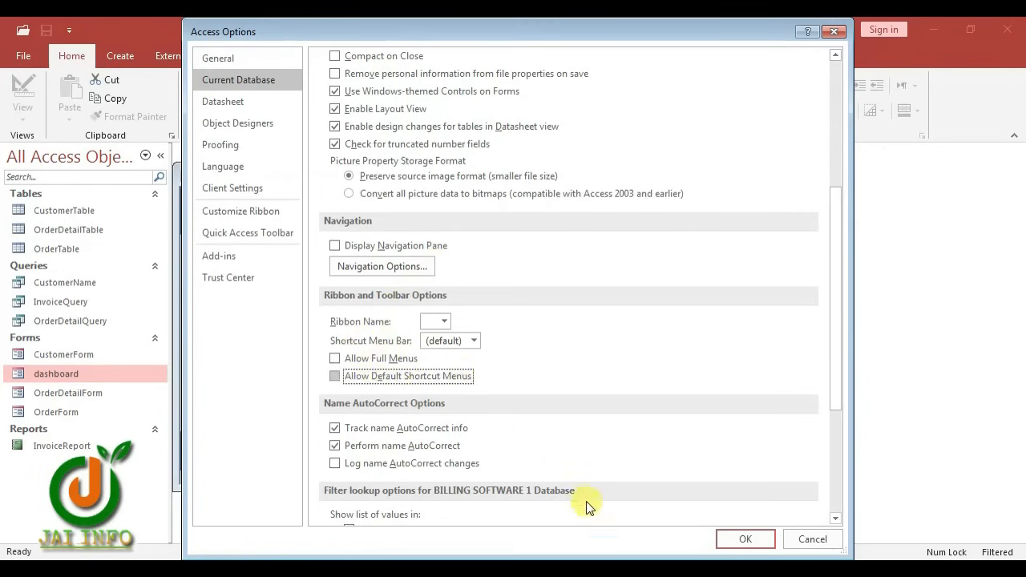
pyautogui.click(757, 541)
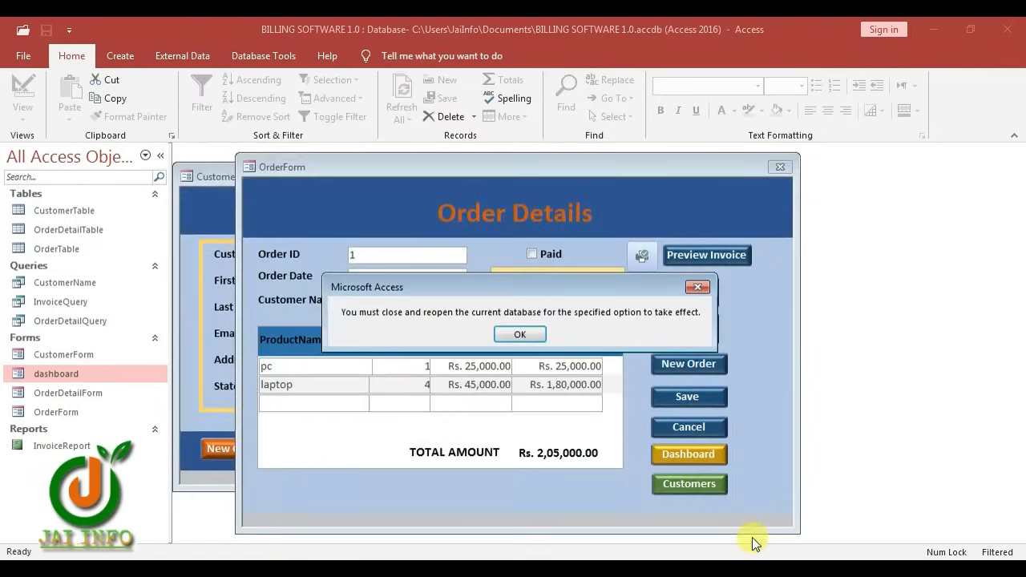
pyautogui.click(520, 334)
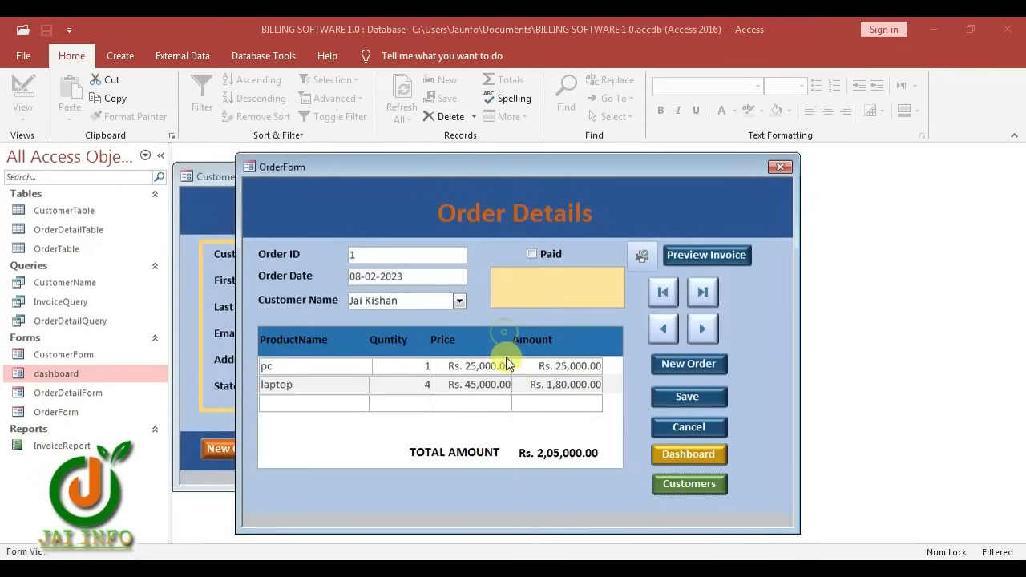
# Close OrderForm and CustomerForm, then quit the billing database from the dashboard
pyautogui.click(780, 169)
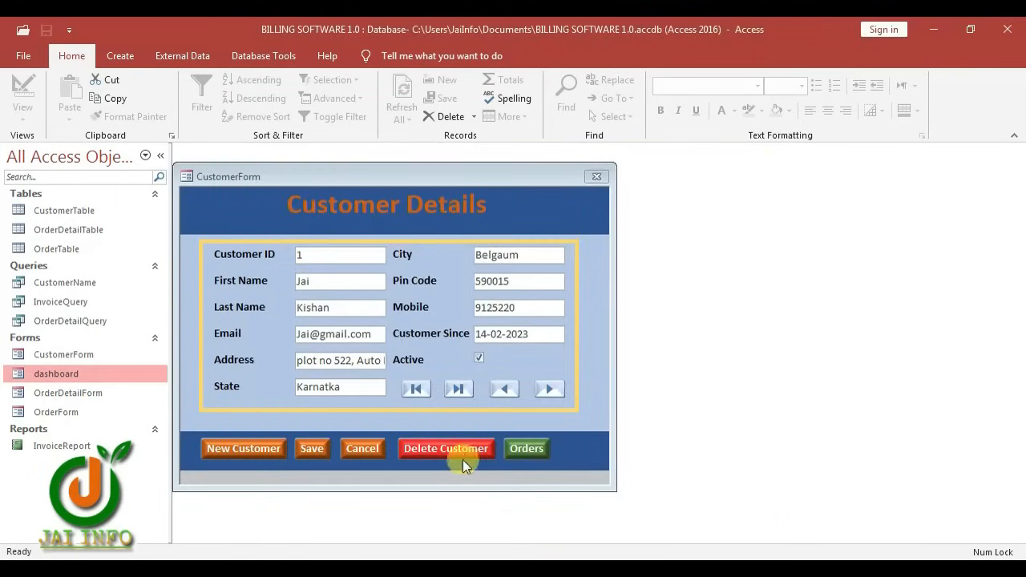
pyautogui.click(597, 176)
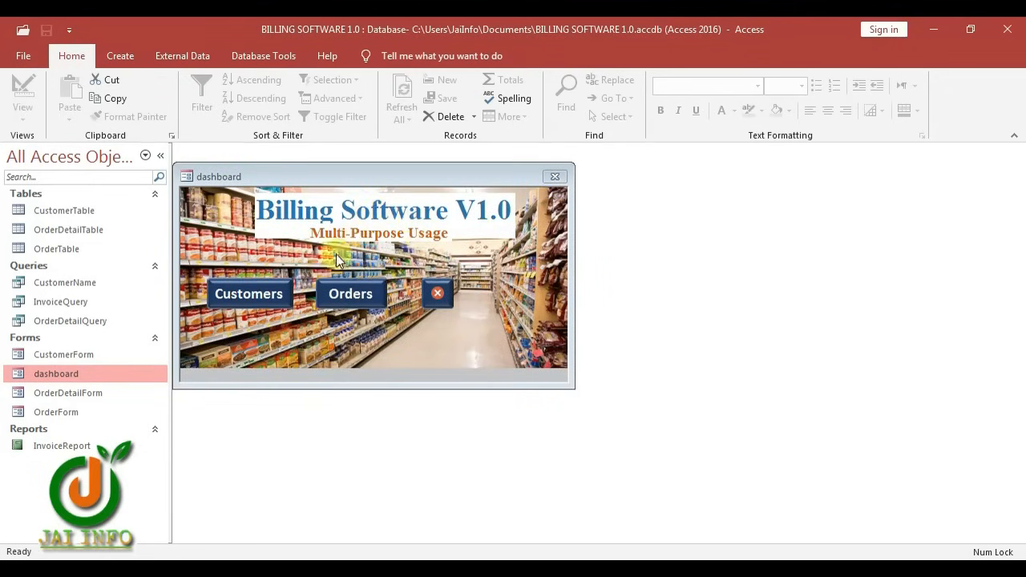
pyautogui.click(438, 295)
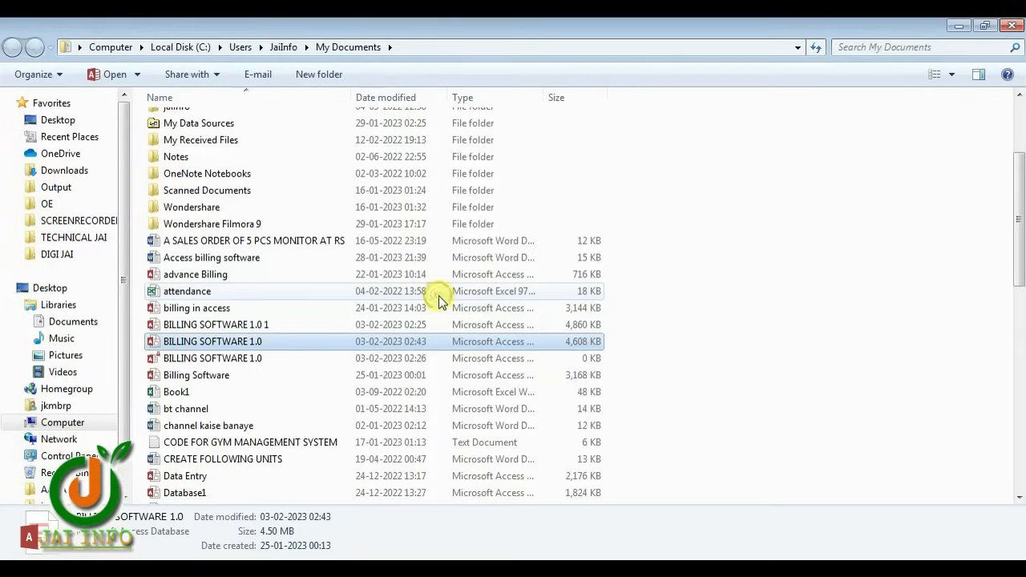
# Open the BILLING SOFTWARE 1.0 database from My Documents
pyautogui.rightClick(189, 343)
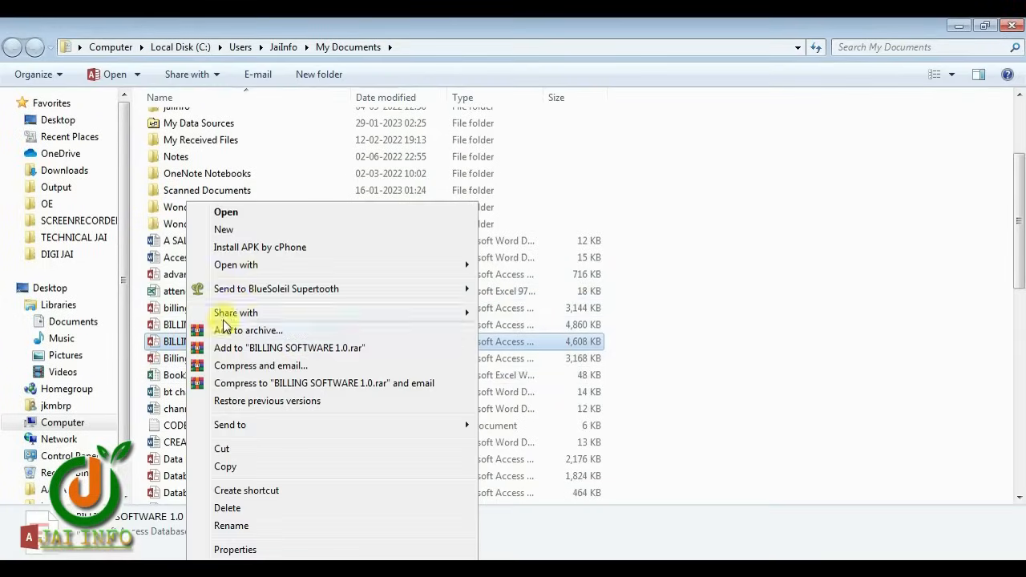
pyautogui.click(271, 211)
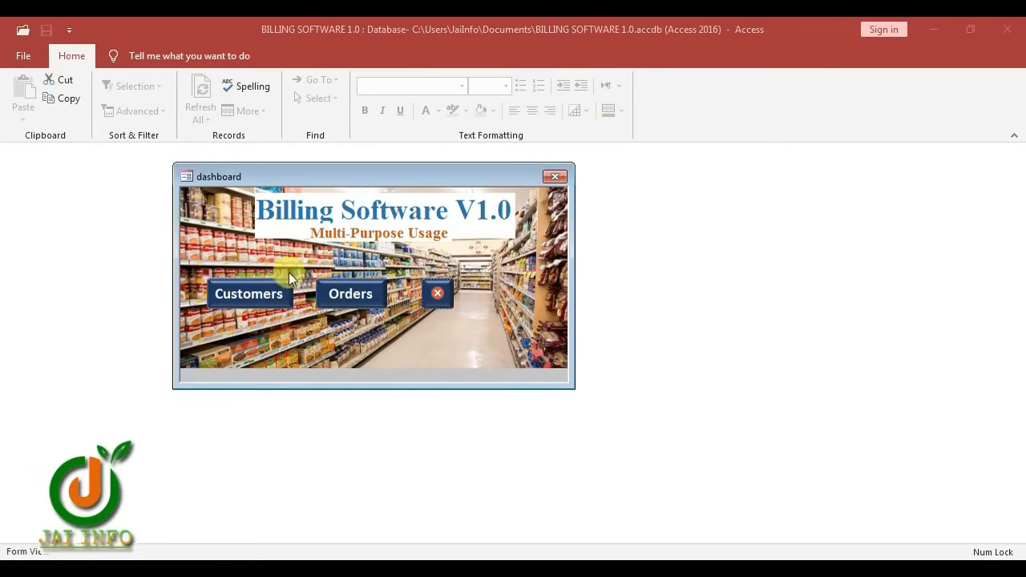
# Open CustomerForm from the dashboard, then OrderForm, then the dashboard again, arranging the windows side by side
pyautogui.click(265, 299)
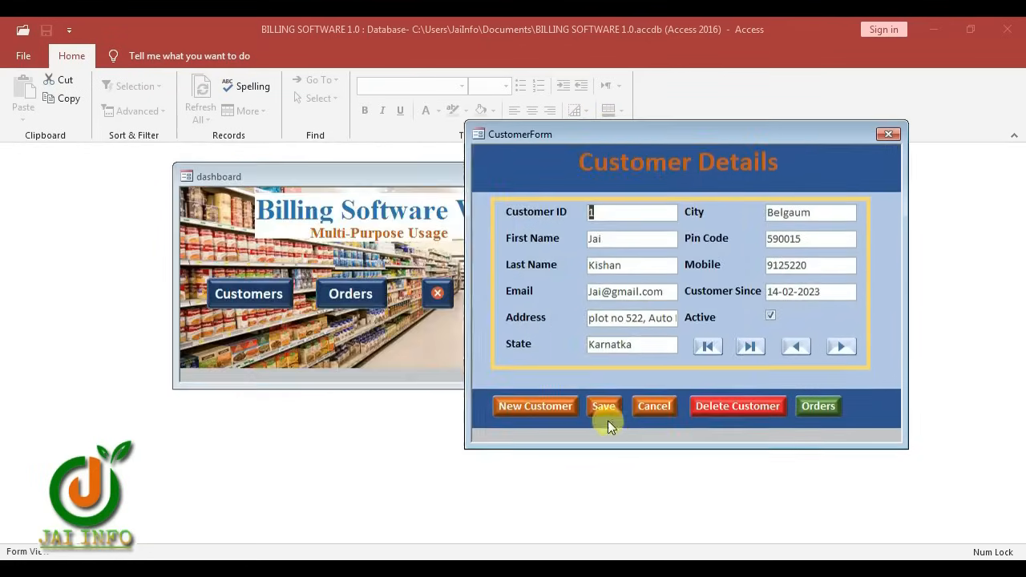
pyautogui.click(817, 405)
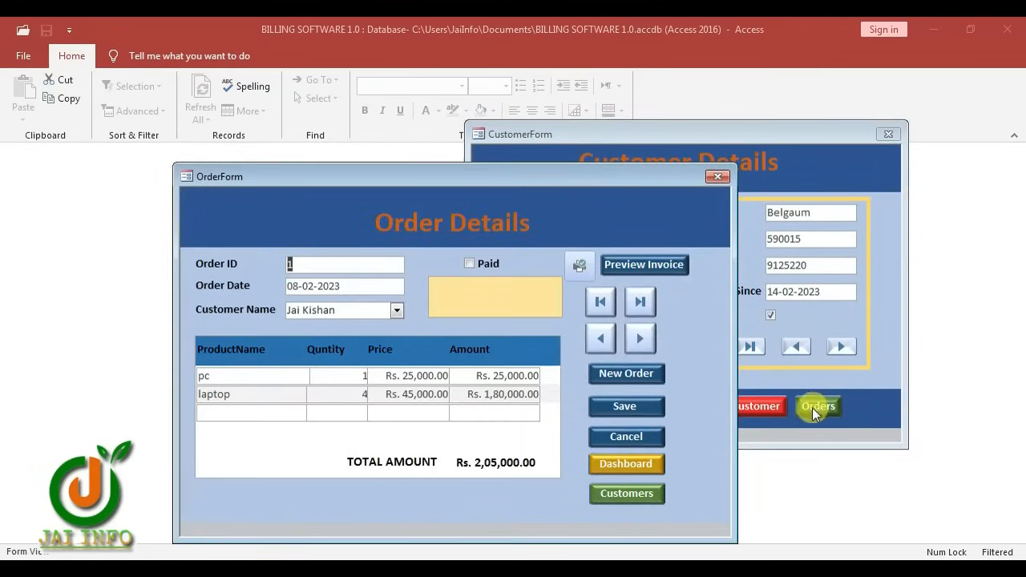
pyautogui.moveTo(502, 177); pyautogui.dragTo(453, 122)
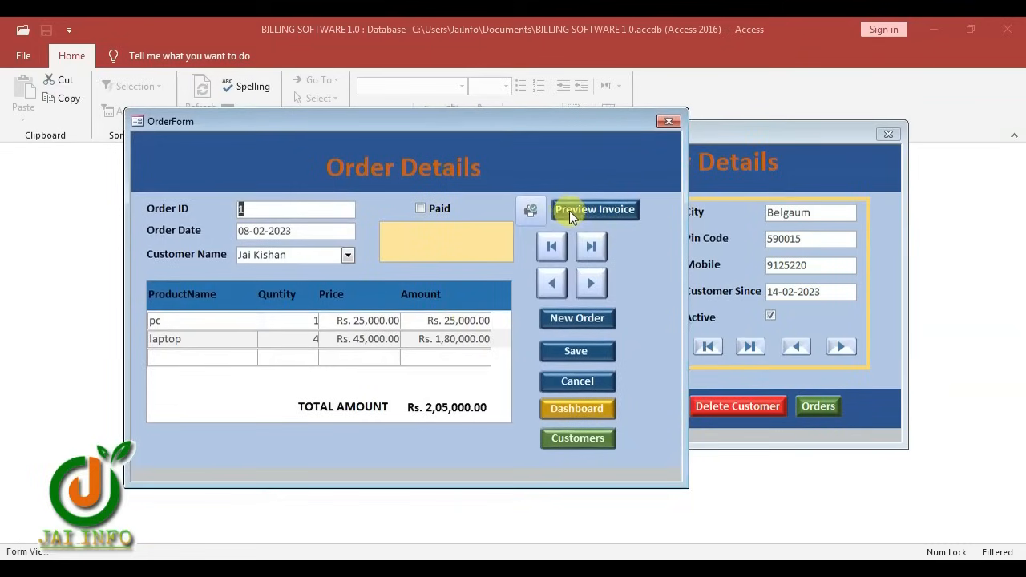
pyautogui.click(586, 410)
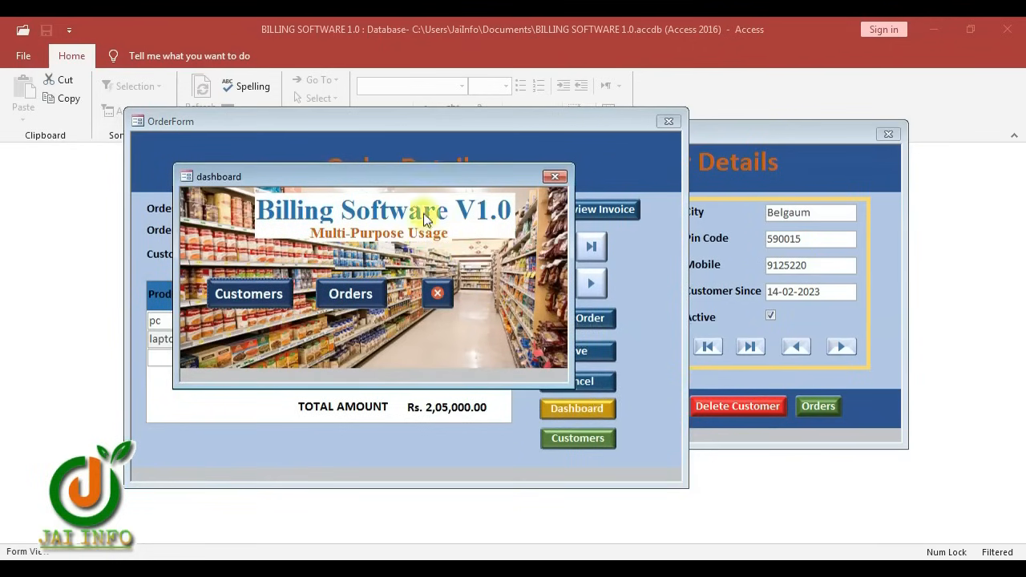
pyautogui.moveTo(415, 181); pyautogui.dragTo(790, 193)
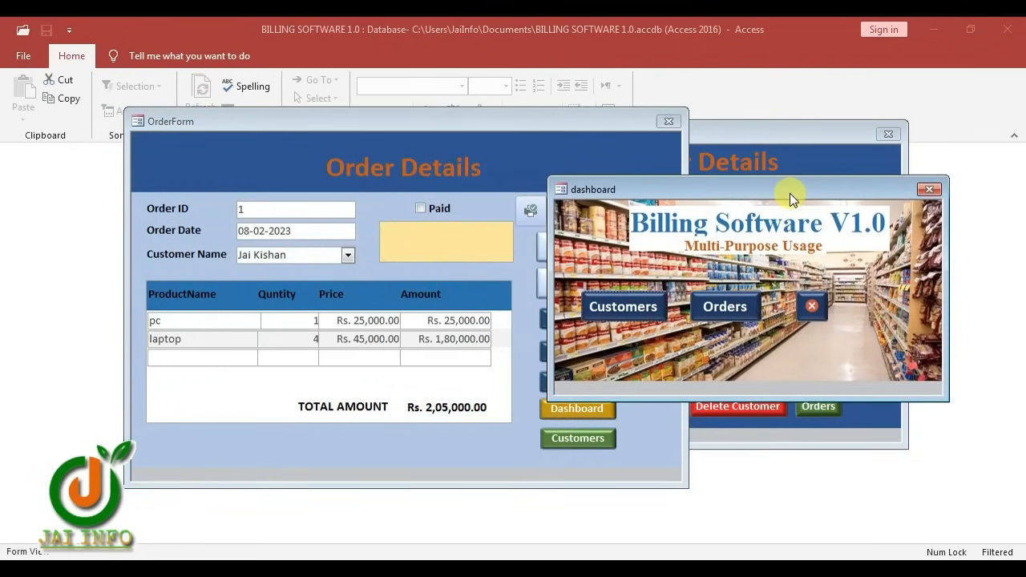
pyautogui.moveTo(714, 186); pyautogui.dragTo(729, 180)
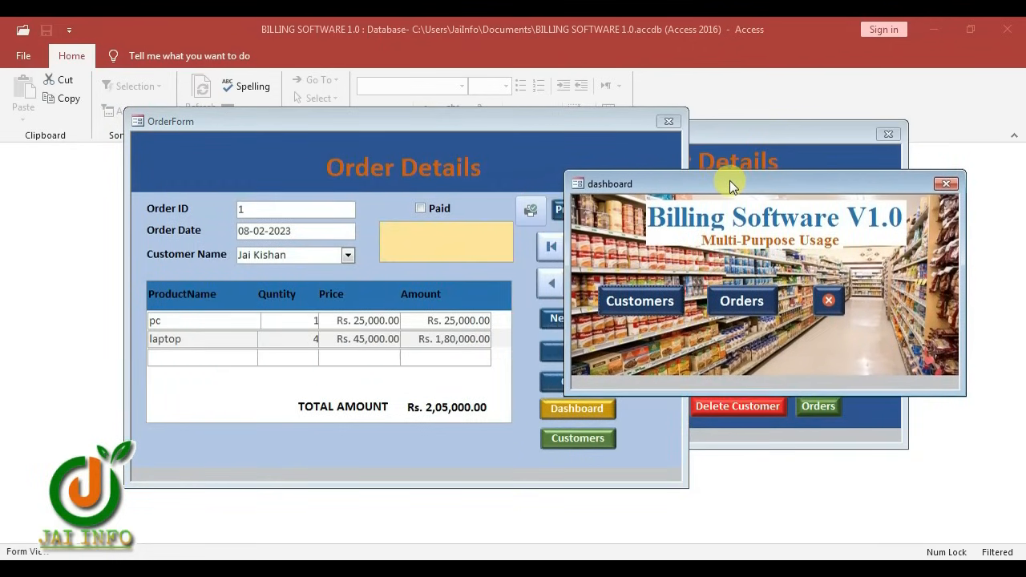